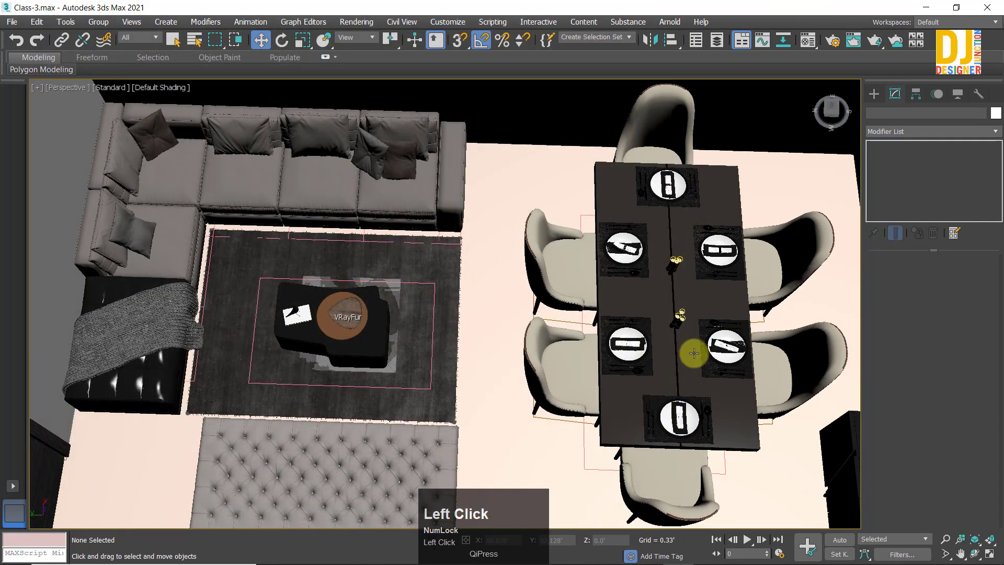
Step: Examine the furnished living and dining room layout, including the sofa area, bench and dining table, from several angles
key(z)
scroll(484, 312, up, 5)
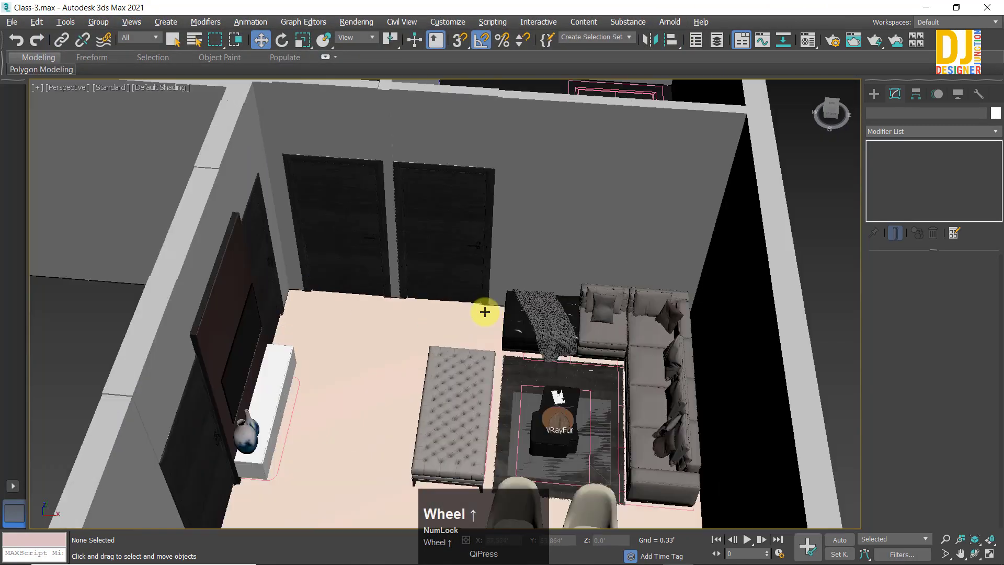
middle_drag(484, 312, 394, 329)
scroll(386, 275, down, 3)
alt+middle_drag(385, 275, 437, 359)
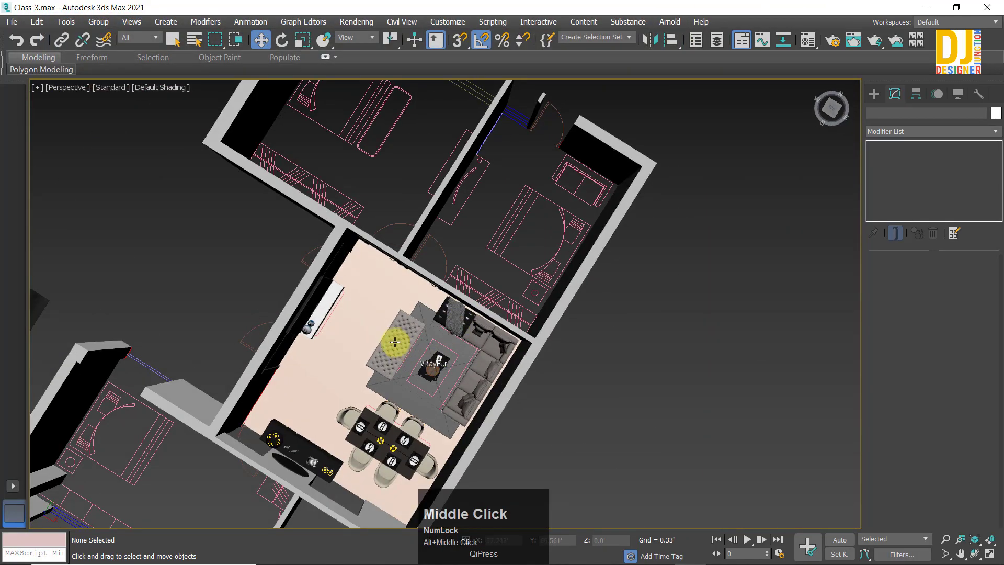
scroll(395, 343, up, 5)
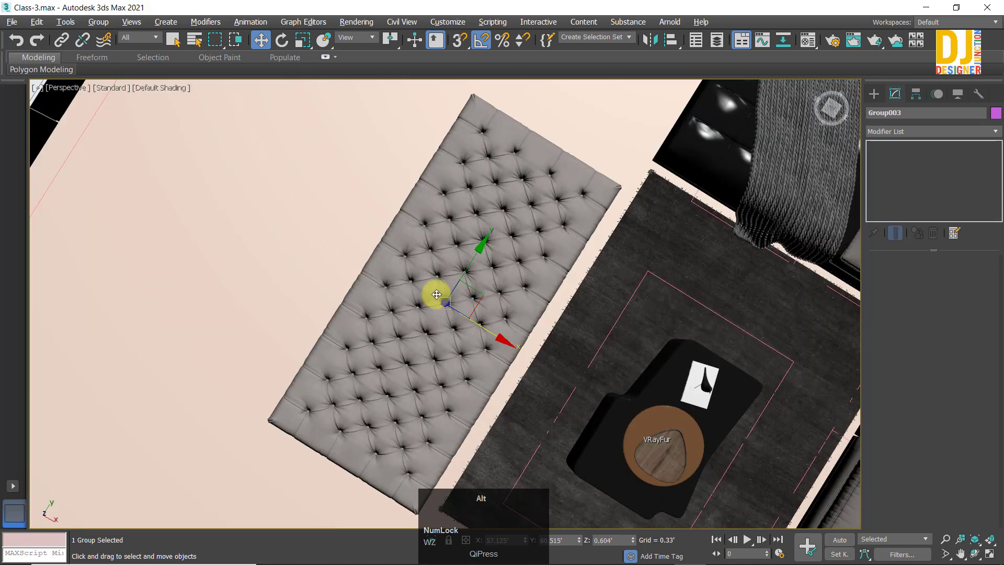
middle_drag(433, 291, 400, 294)
scroll(432, 257, down, 5)
alt+middle_drag(433, 257, 493, 309)
scroll(497, 348, down, 8)
scroll(485, 329, up, 5)
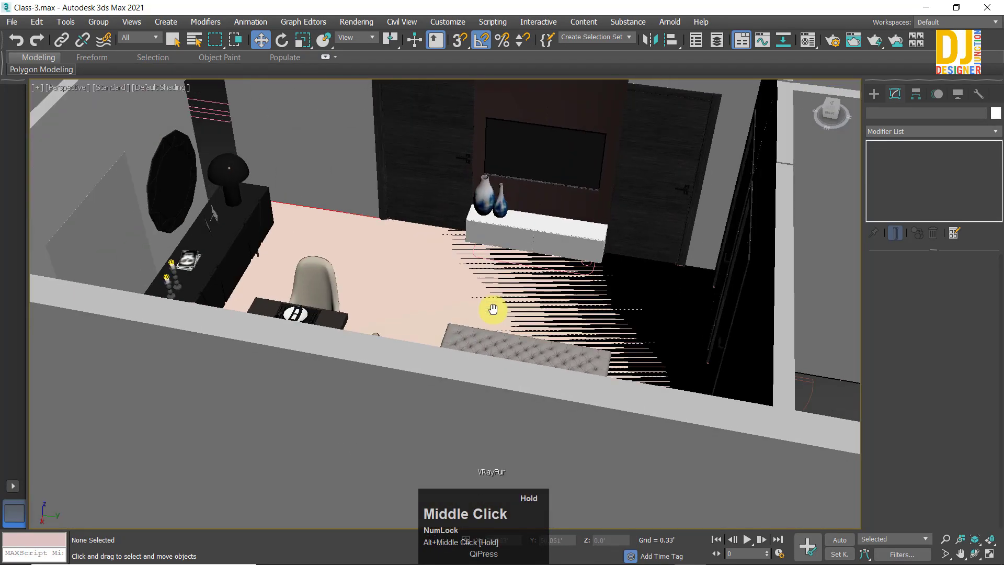
Step: Clone a door from the TV wall as a single Copy and place it on the wall behind the console
alt+middle_drag(480, 205, 473, 226)
alt+middle_drag(565, 253, 790, 321)
click(522, 216)
mouse_move(746, 300)
shift+mouse_down()
mouse_move(735, 306)
mouse_move(271, 260)
mouse_move(266, 230)
shift+mouse_up()
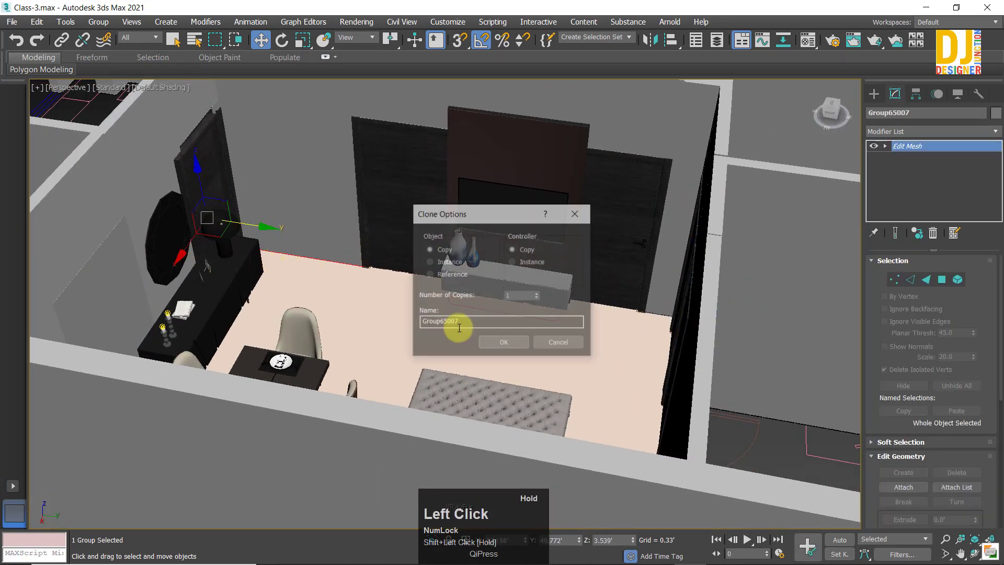
click(503, 345)
Step: Check the copied door's placement against the wall behind the console and the adjoining bedroom
middle_drag(231, 188, 261, 108)
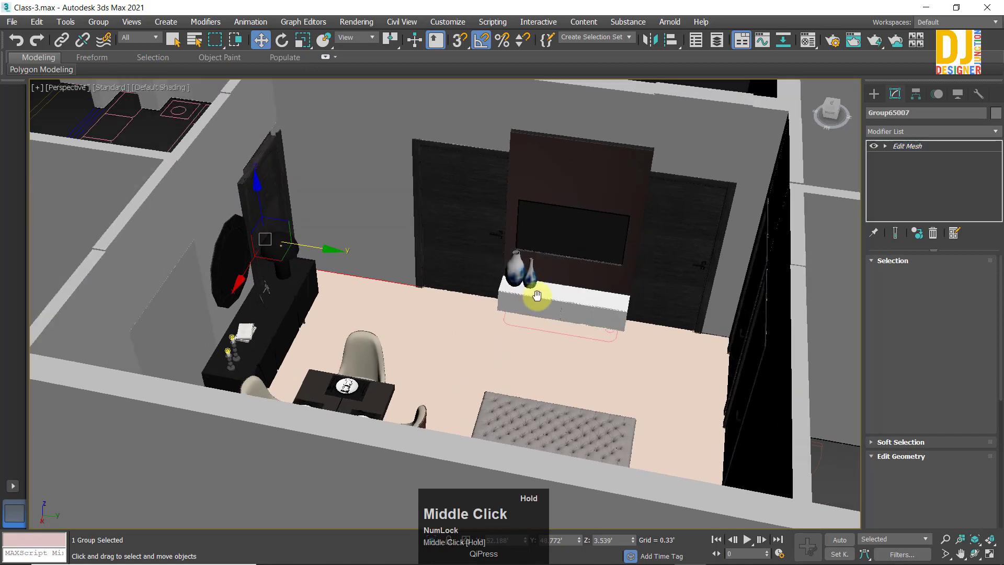
scroll(358, 218, down, 4)
alt+middle_drag(358, 217, 235, 188)
click(235, 189)
scroll(378, 164, up, 5)
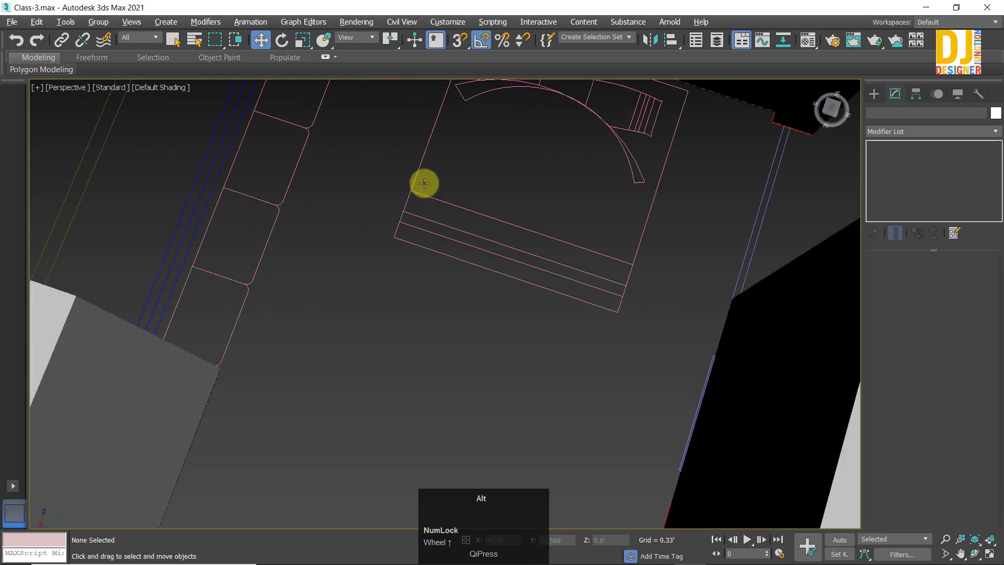
alt+middle_drag(423, 184, 351, 212)
scroll(386, 197, down, 5)
scroll(497, 325, up, 3)
click(497, 325)
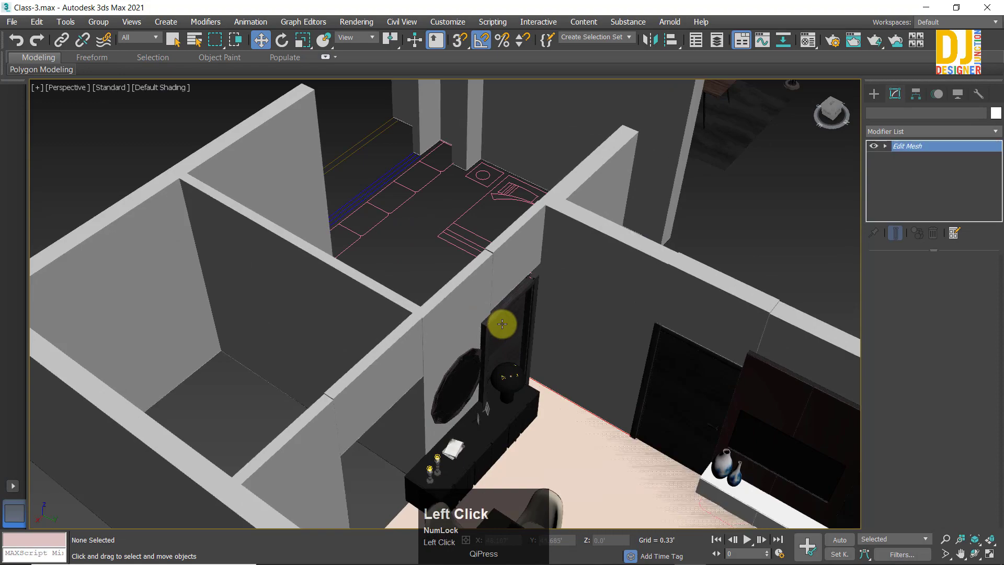
alt+middle_drag(497, 325, 493, 354)
scroll(403, 354, down, 6)
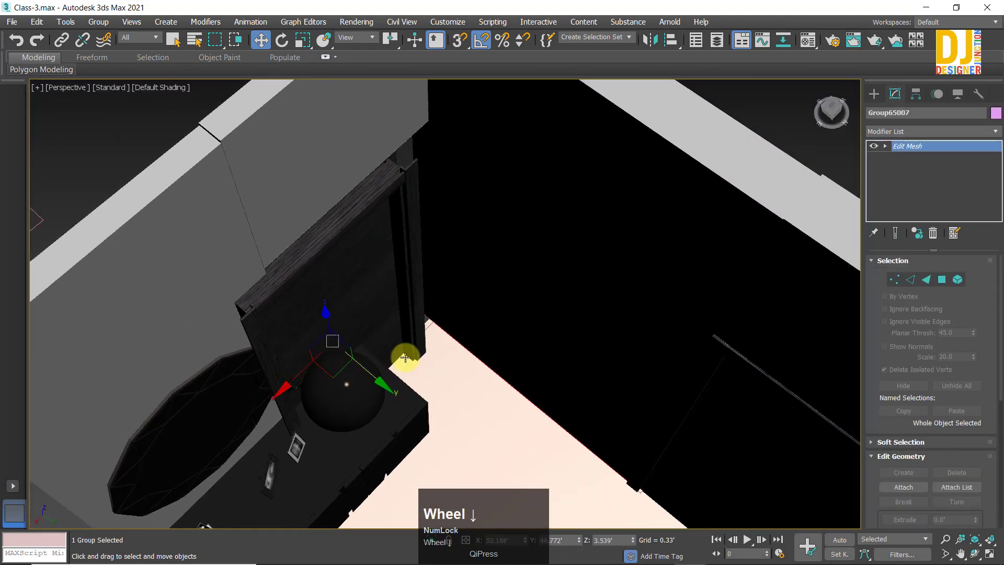
Step: Rotate the copied door in the top view to bring its handle to the room-corner side
key(alt+w)
key(alt+w)
key(z)
scroll(480, 316, down, 2)
key(e)
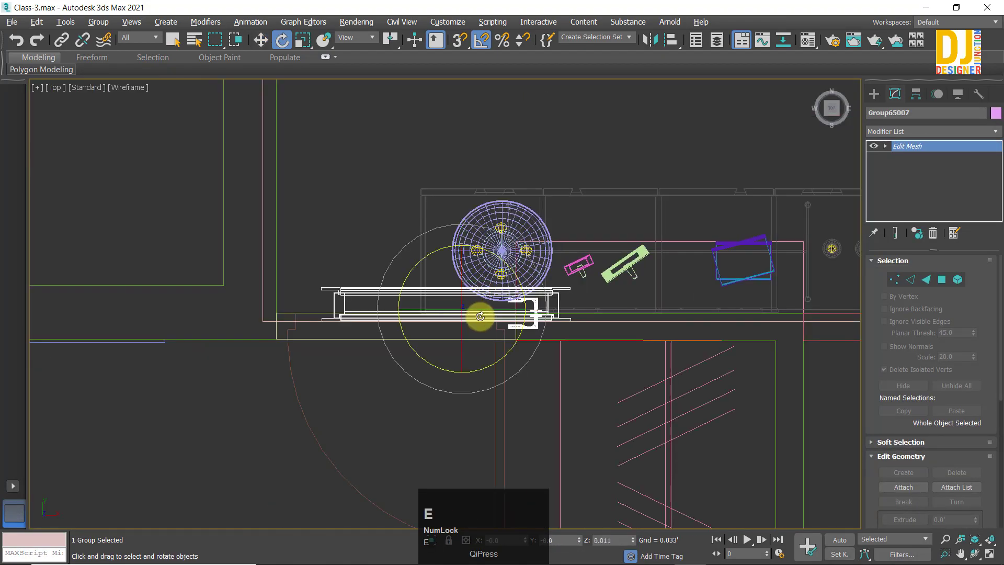
drag(546, 323, 542, 340)
Step: Move the copied door in the top view into the wall opening next to the console
key(w)
drag(473, 287, 401, 290)
key(z)
key(alt+w)
click(565, 386)
key(alt+w)
key(z)
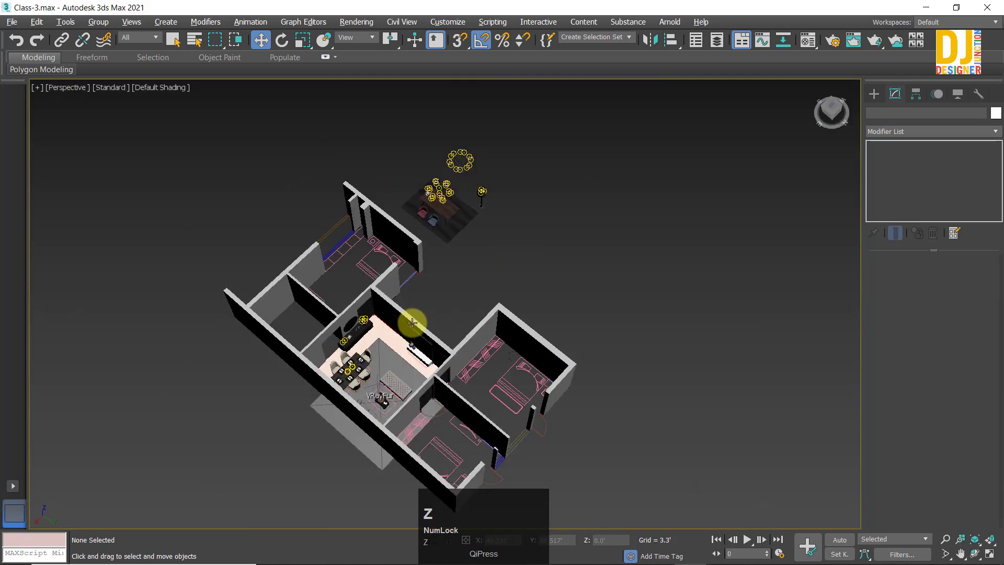
Step: Check the door's fit in the wall opening beside the console in plan and in perspective
alt+middle_drag(415, 320, 349, 255)
scroll(361, 312, up, 5)
scroll(361, 312, up, 3)
click(383, 280)
key(alt+w)
scroll(478, 325, down, 6)
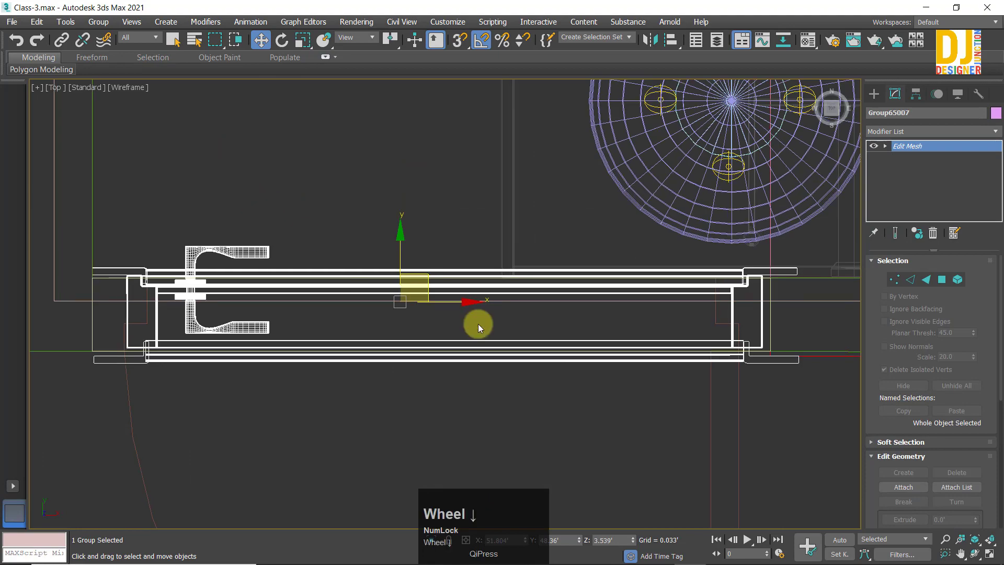
click(531, 193)
key(alt+w)
key(alt+w)
scroll(587, 336, down, 5)
alt+middle_drag(587, 336, 552, 363)
scroll(564, 340, up, 4)
alt+middle_click(557, 381)
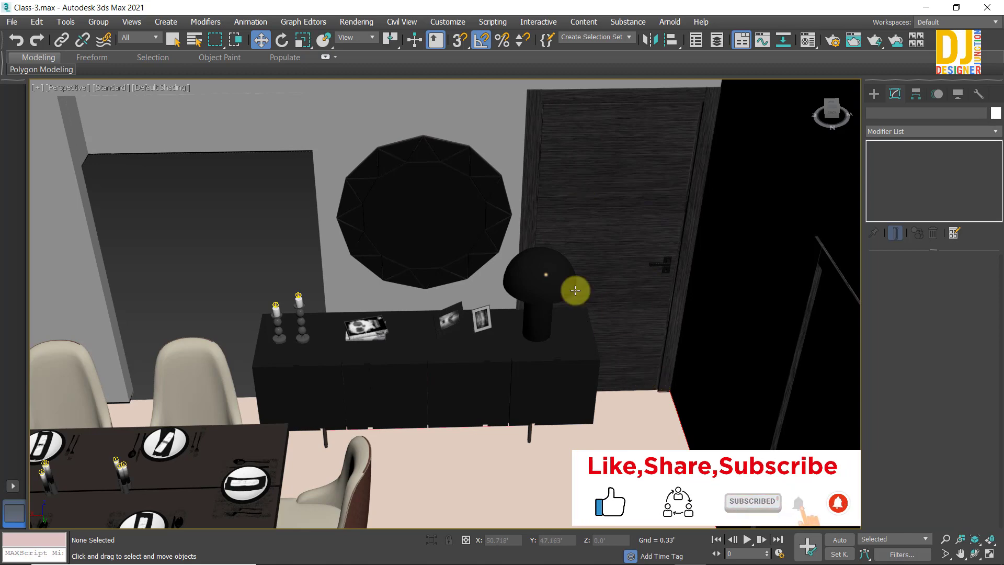
Step: Select the vertices of the door's frame on the side away from the handle and move them along X toward the opening's edge
middle_drag(545, 198, 414, 175)
click(414, 174)
scroll(422, 164, up, 3)
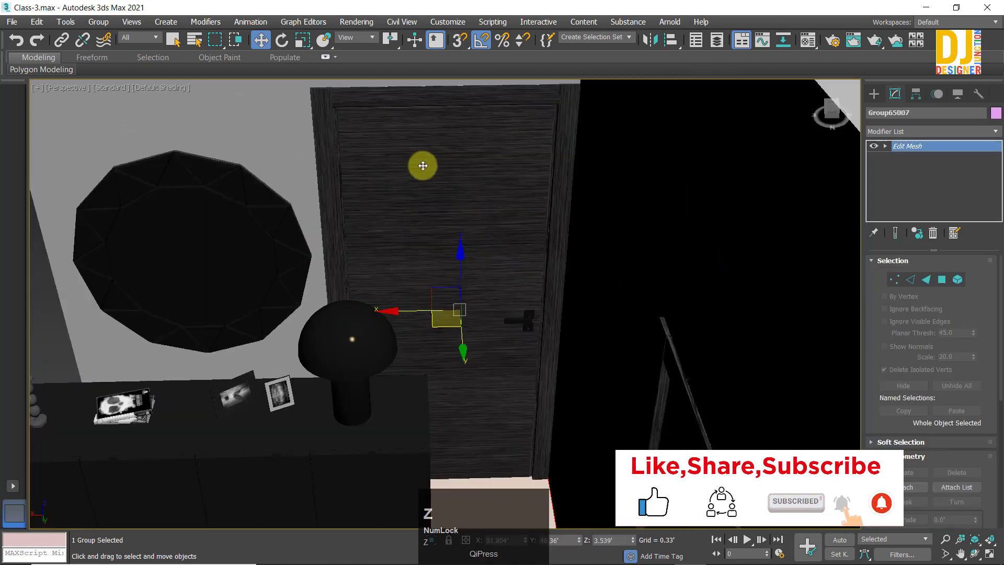
key(alt+w)
key(alt+w)
key(z)
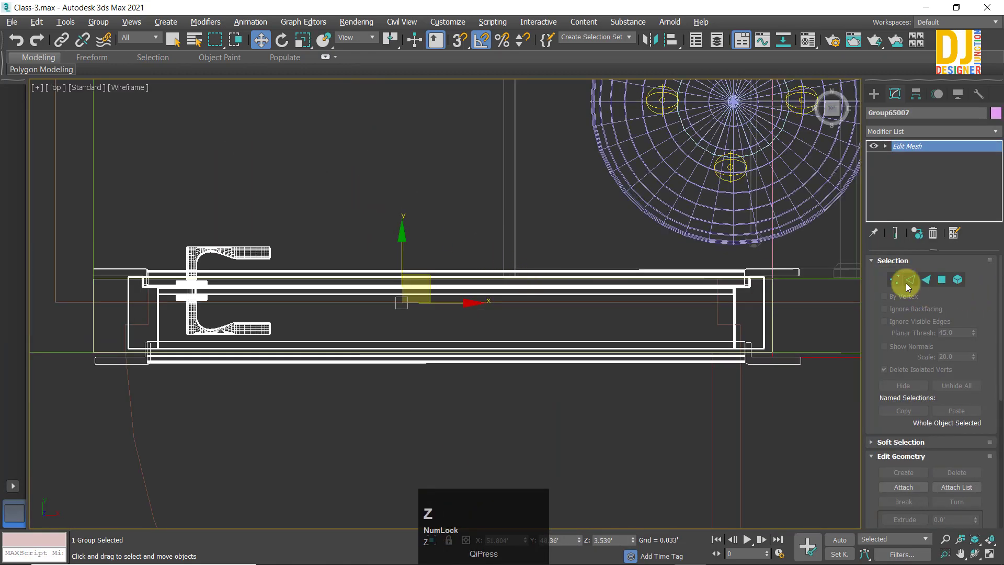
drag(587, 246, 817, 371)
middle_drag(802, 312, 679, 295)
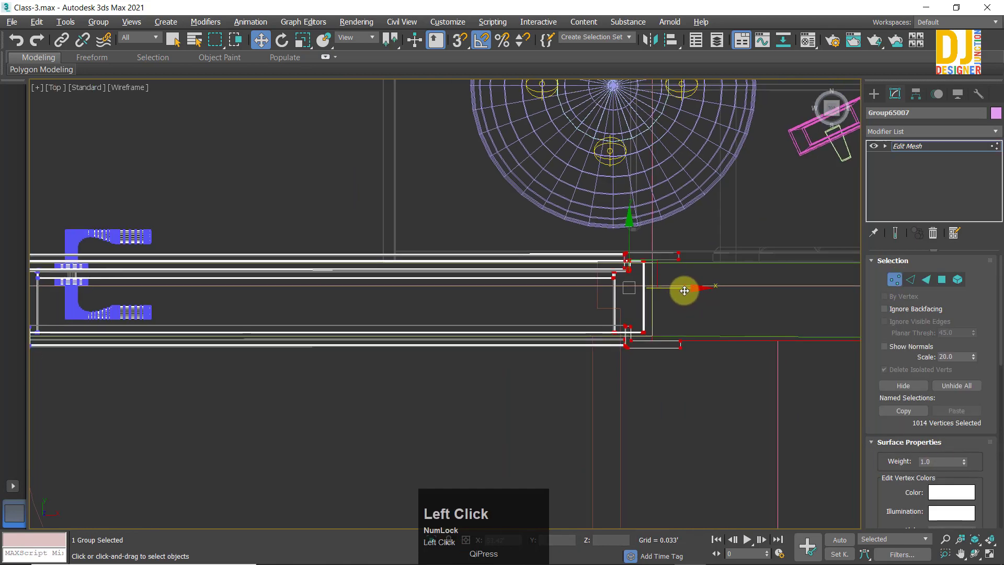
drag(683, 289, 632, 306)
Step: Try selecting the door's handle-side frame and handle vertices for adjustment, and undo back to the opposite frame's selection
middle_drag(384, 283, 774, 272)
scroll(354, 214, up, 2)
drag(330, 182, 644, 399)
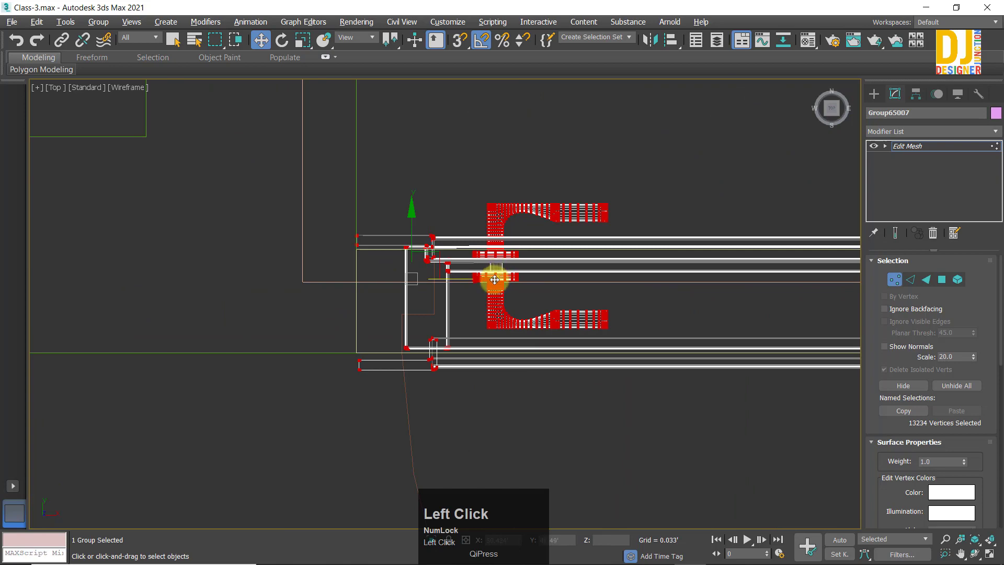
key(alt+w)
middle_click(647, 435)
key(alt+w)
alt+middle_drag(441, 339, 489, 361)
scroll(333, 277, down, 3)
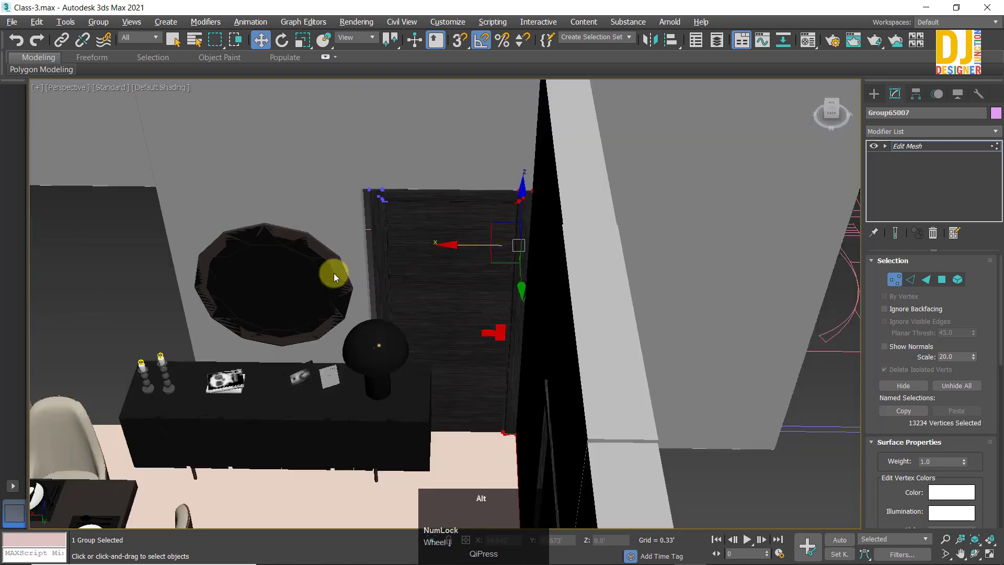
alt+middle_drag(334, 273, 343, 206)
drag(459, 465, 459, 464)
key(z)
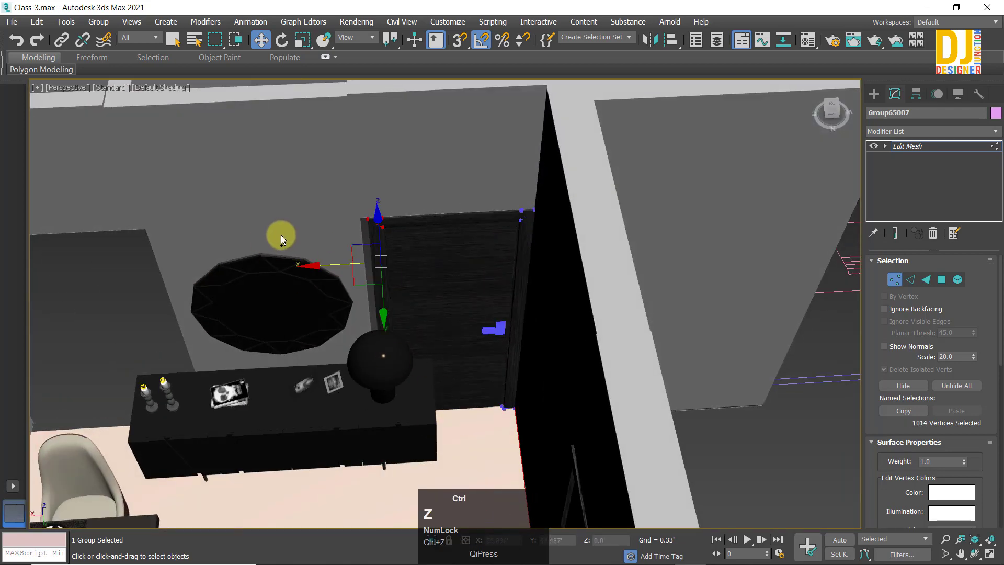
Step: Adjust the console-side frame vertices of the door along X to fit the opening and leave vertex editing
scroll(319, 234, up, 4)
mouse_move(361, 300)
mouse_down()
mouse_move(392, 303)
mouse_move(375, 309)
mouse_up()
scroll(379, 314, down, 3)
scroll(382, 317, down, 4)
alt+middle_drag(382, 317, 420, 316)
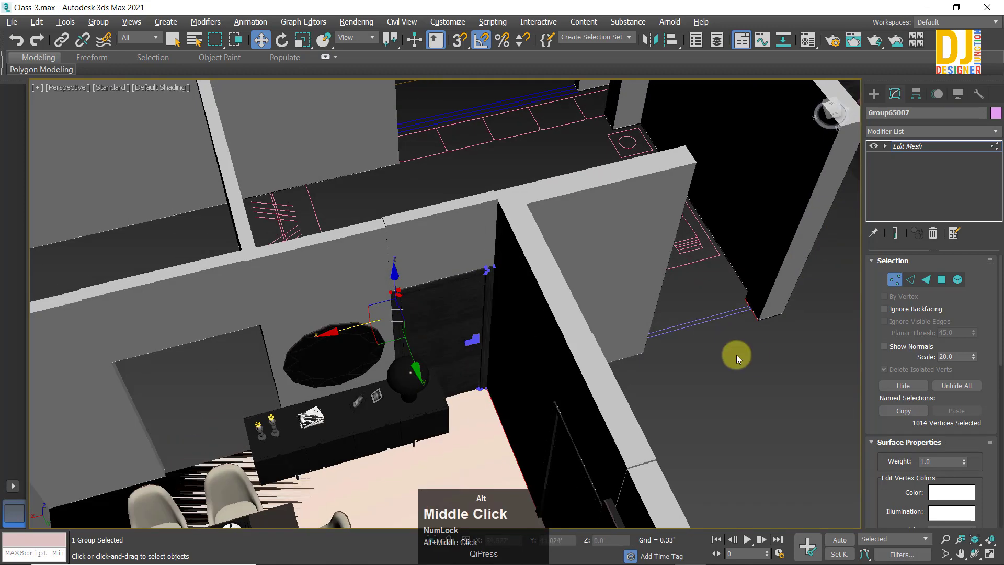
click(736, 354)
scroll(516, 316, up, 3)
click(897, 145)
Step: Shift the whole door slightly across the wall thickness to seat it in the opening
alt+middle_drag(162, 240, 410, 359)
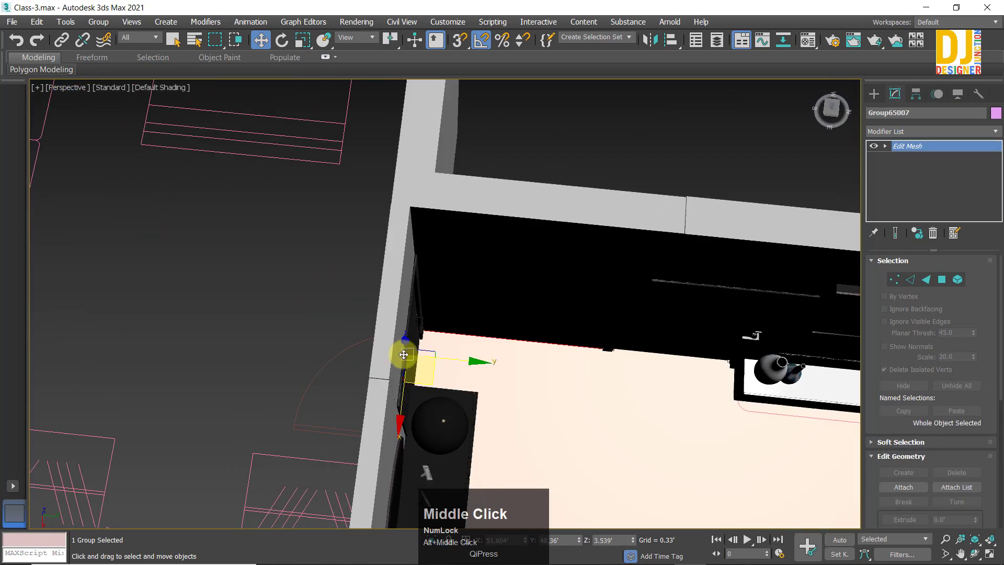
scroll(411, 358, up, 5)
drag(456, 362, 452, 360)
alt+middle_drag(452, 361, 343, 323)
scroll(434, 343, down, 5)
scroll(383, 330, up, 3)
Step: Select the console group and examine how far it overlaps the door in plan and perspective
click(359, 307)
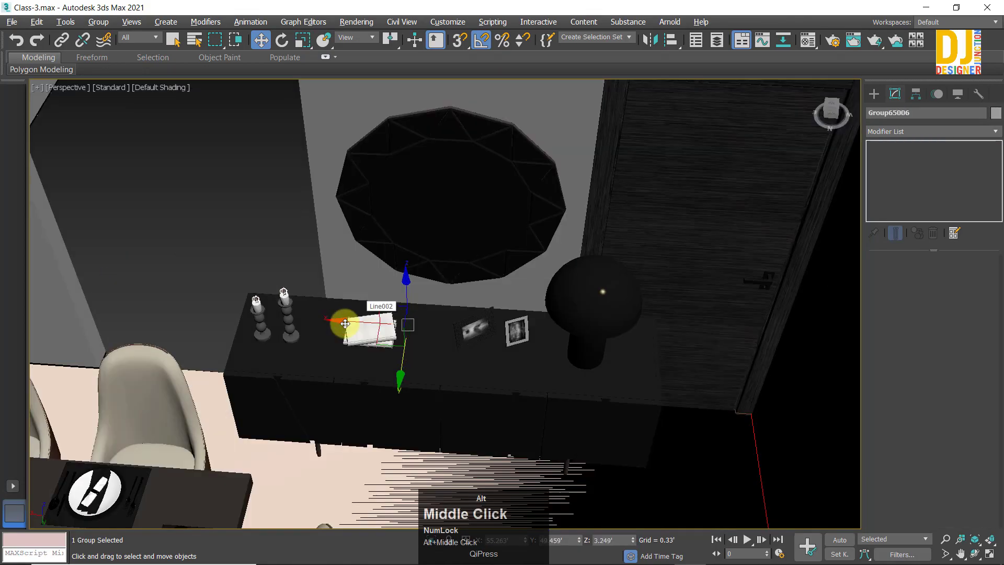
scroll(475, 388, down, 5)
mouse_move(468, 381)
middle_down()
mouse_move(461, 332)
mouse_move(475, 320)
mouse_move(459, 309)
mouse_move(470, 383)
middle_up()
scroll(459, 314, up, 6)
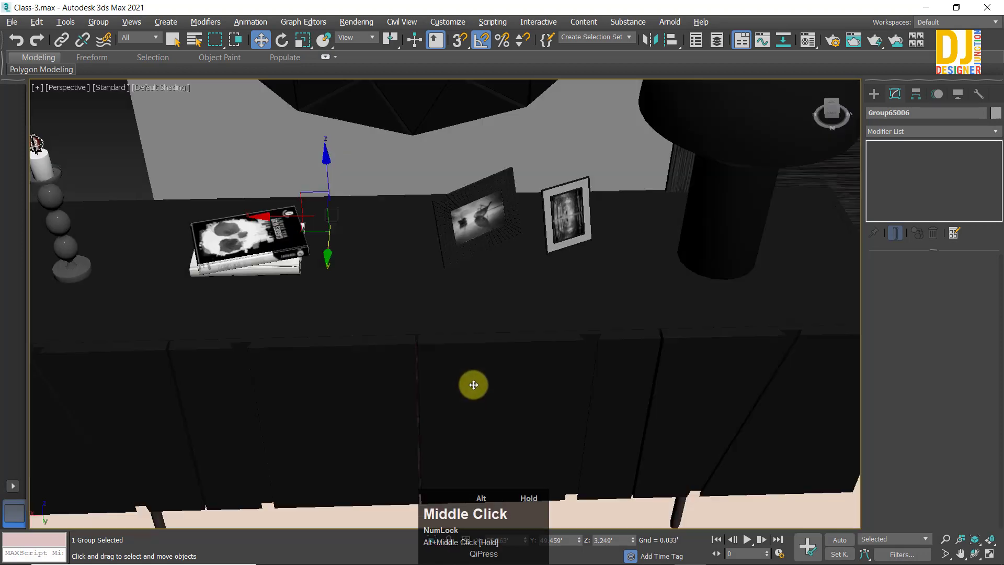
key(alt+w)
key(alt+w)
key(z)
scroll(366, 282, down, 4)
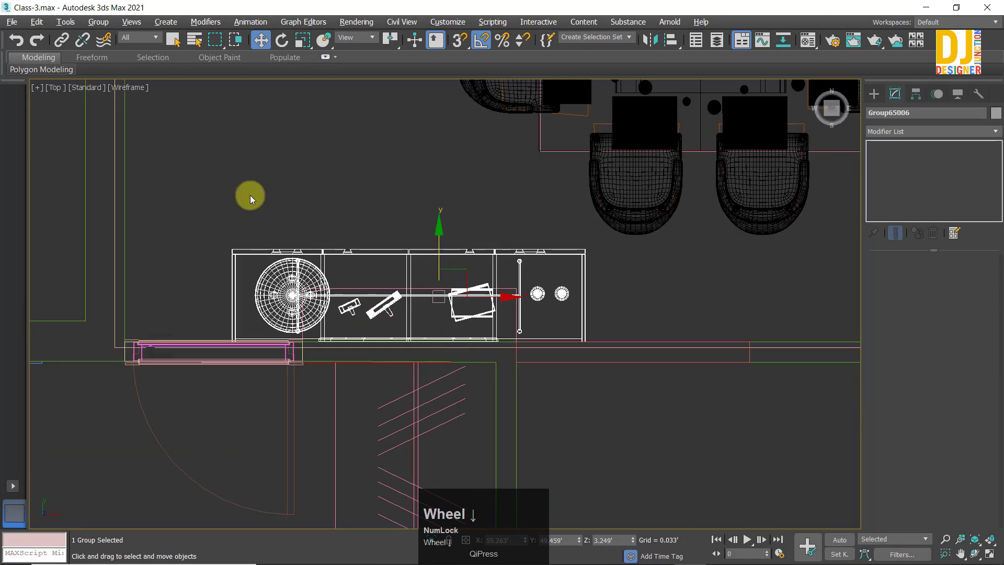
key(alt+w)
key(alt+w)
scroll(530, 334, down, 2)
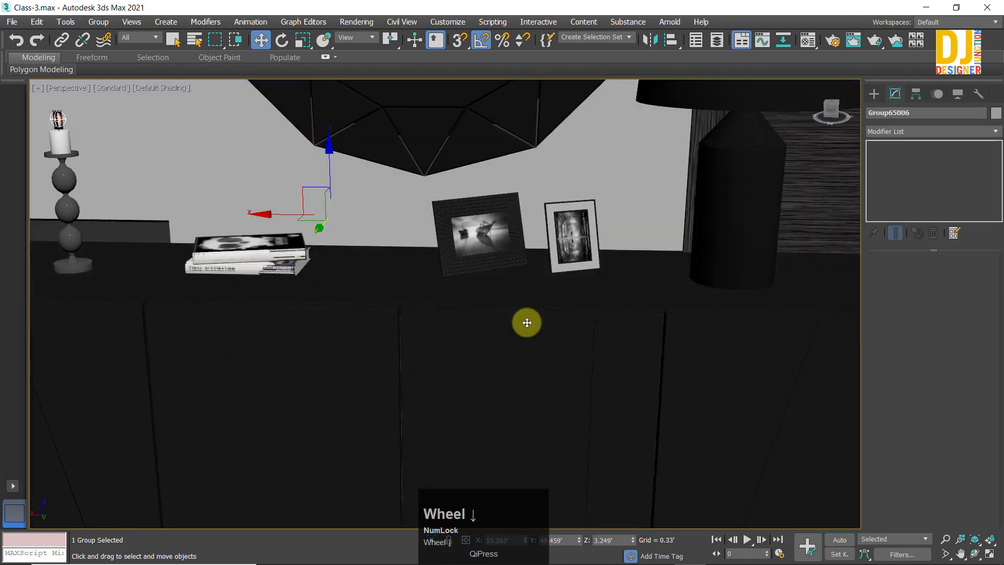
mouse_move(529, 321)
alt+middle_down()
mouse_move(524, 355)
mouse_move(542, 351)
alt+middle_up()
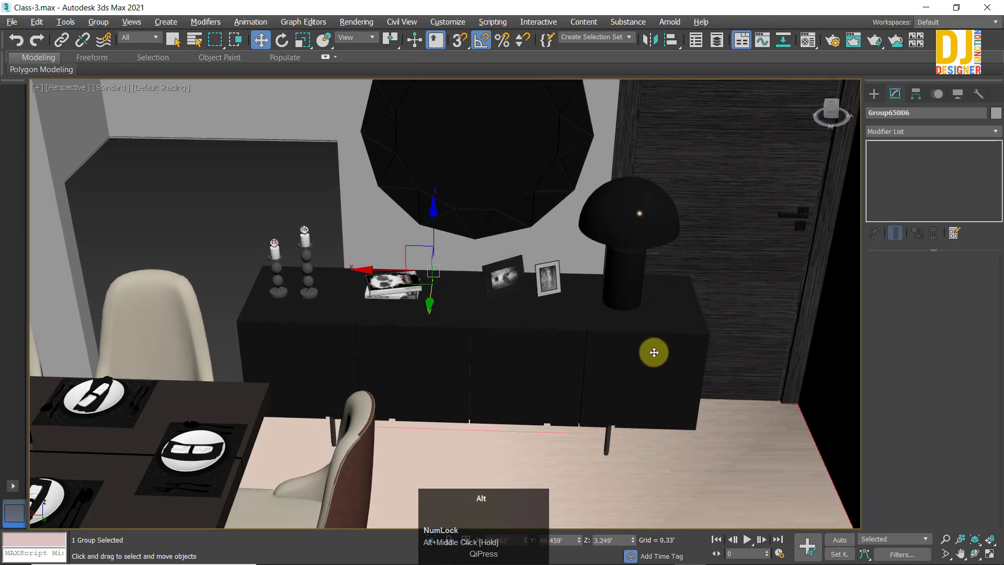
Step: Isolate the console group and open it recursively so its individual parts can be edited
alt+middle_drag(654, 353, 287, 173)
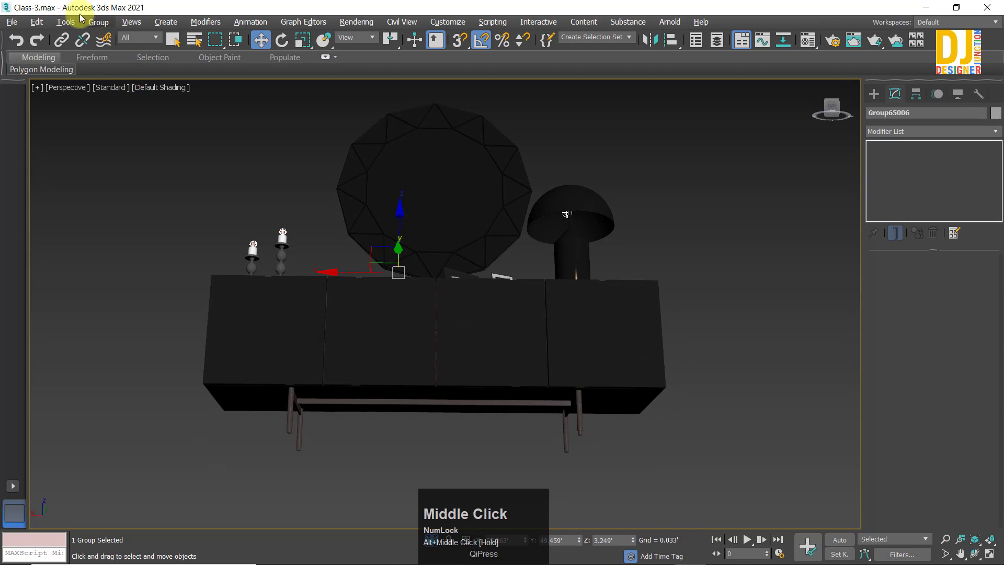
click(96, 23)
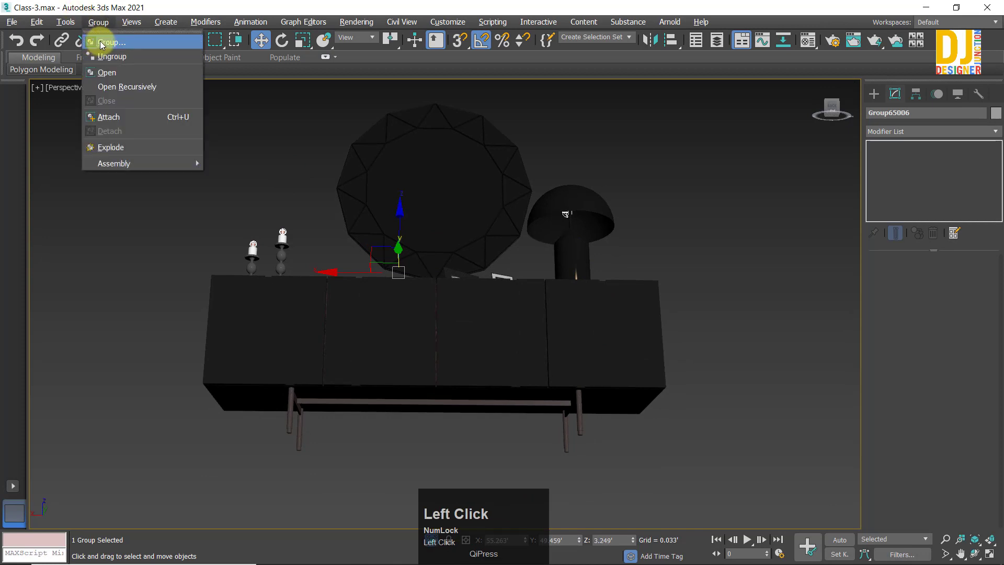
click(111, 87)
alt+middle_drag(308, 239, 520, 350)
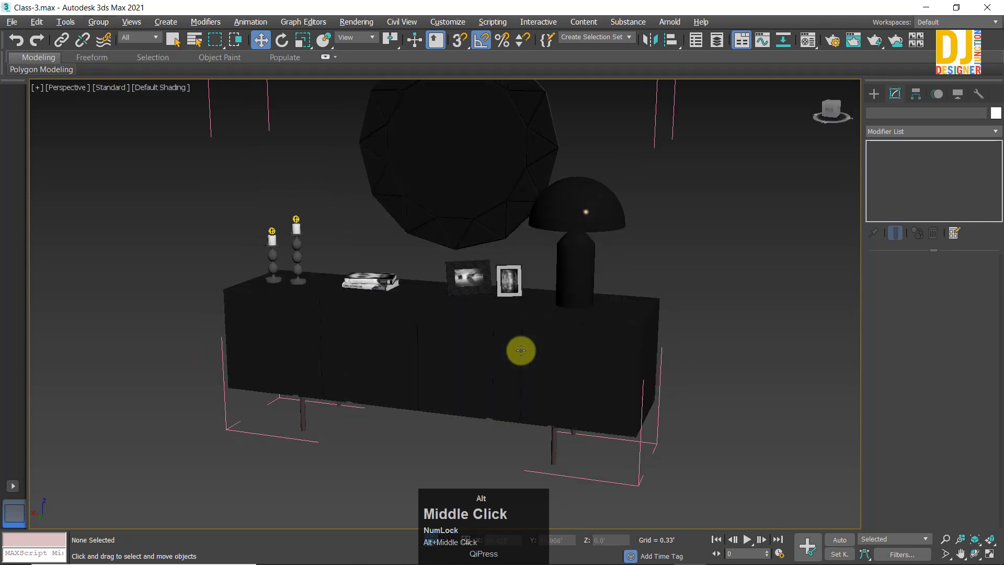
Step: Delete the console's front panel at the lamp end
click(627, 352)
middle_drag(577, 414, 579, 403)
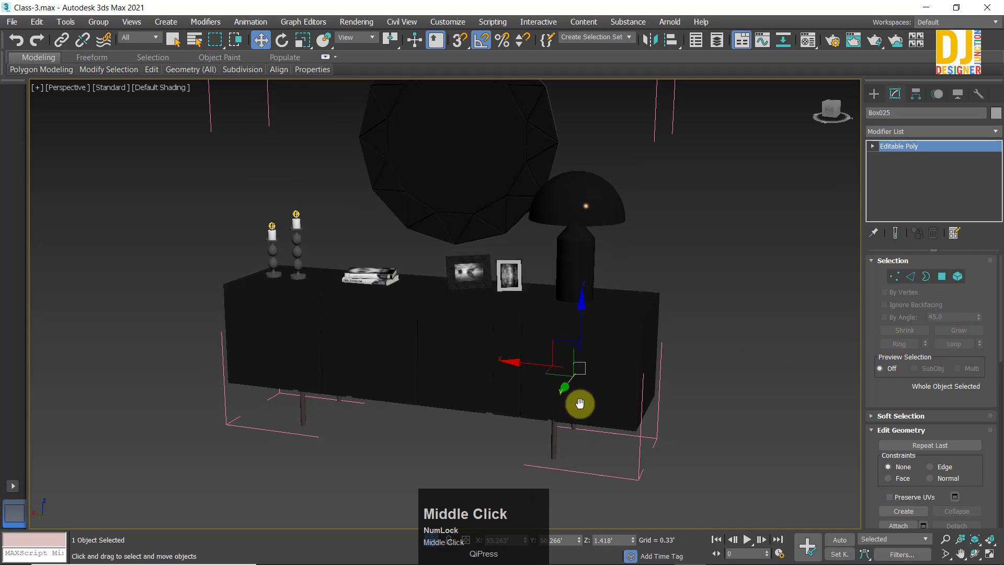
key(Delete)
Step: Try deleting the console's outer carcass and undo the deletion
click(627, 381)
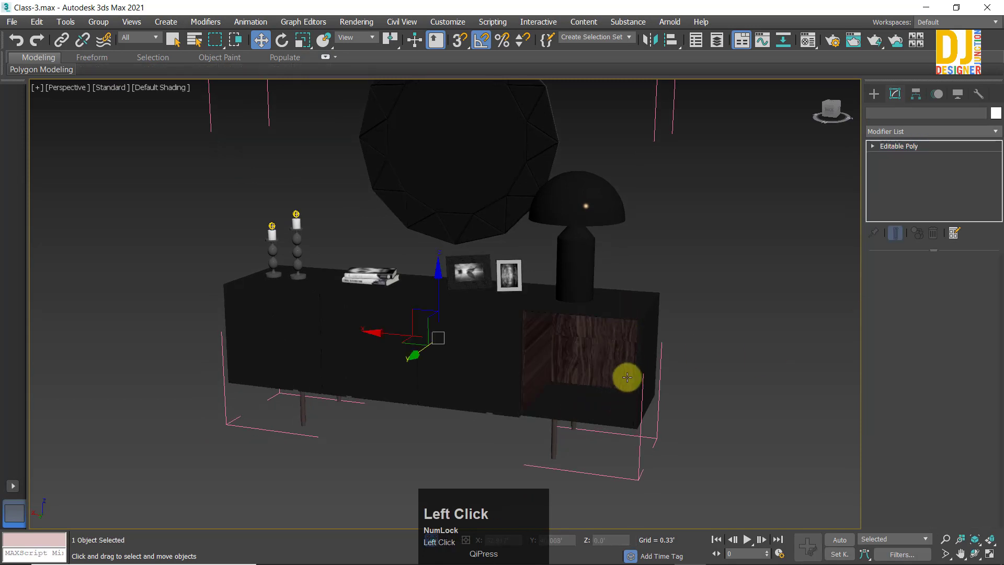
key(Delete)
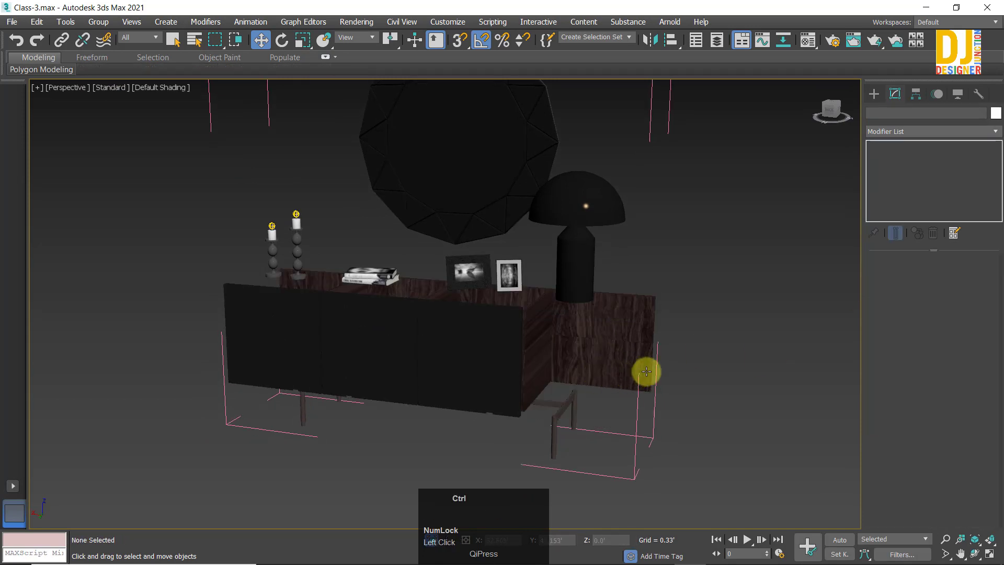
key(ctrl+z)
Step: Shorten the console's outer carcass by moving its lamp-end vertices inward along X up to the remaining front panels
click(895, 277)
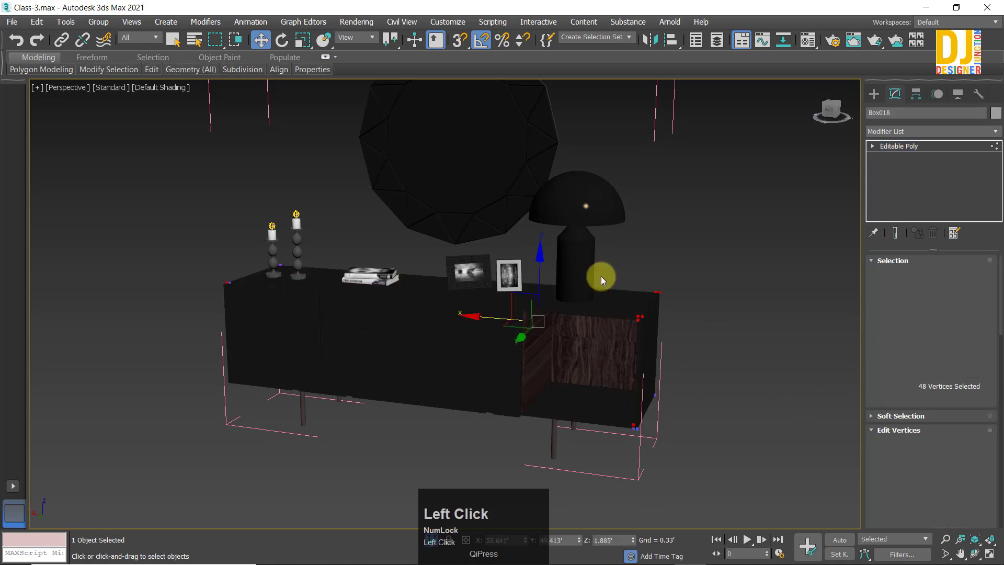
scroll(632, 382, up, 4)
alt+middle_drag(633, 382, 691, 399)
scroll(622, 361, down, 2)
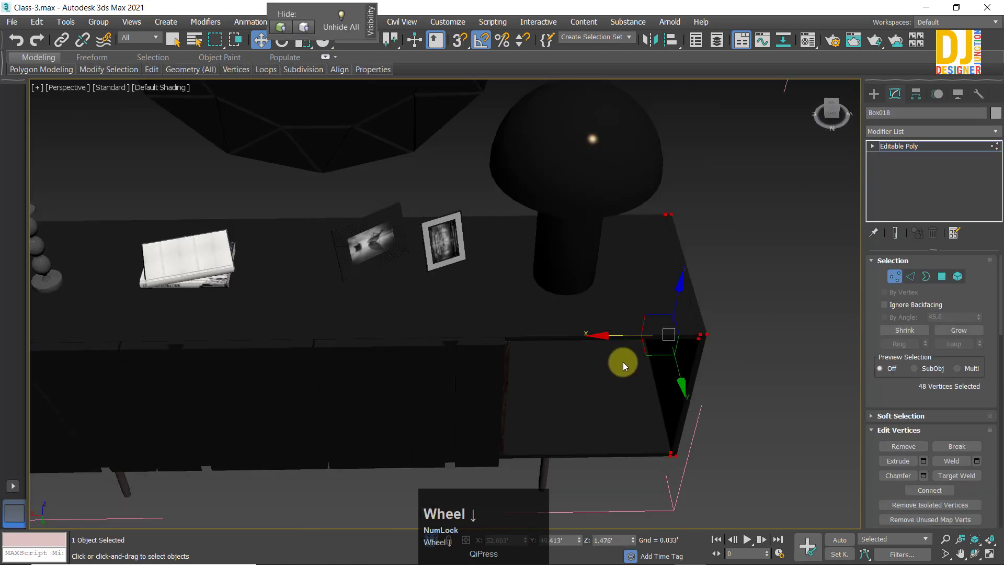
drag(603, 336, 477, 370)
alt+middle_drag(477, 369, 500, 316)
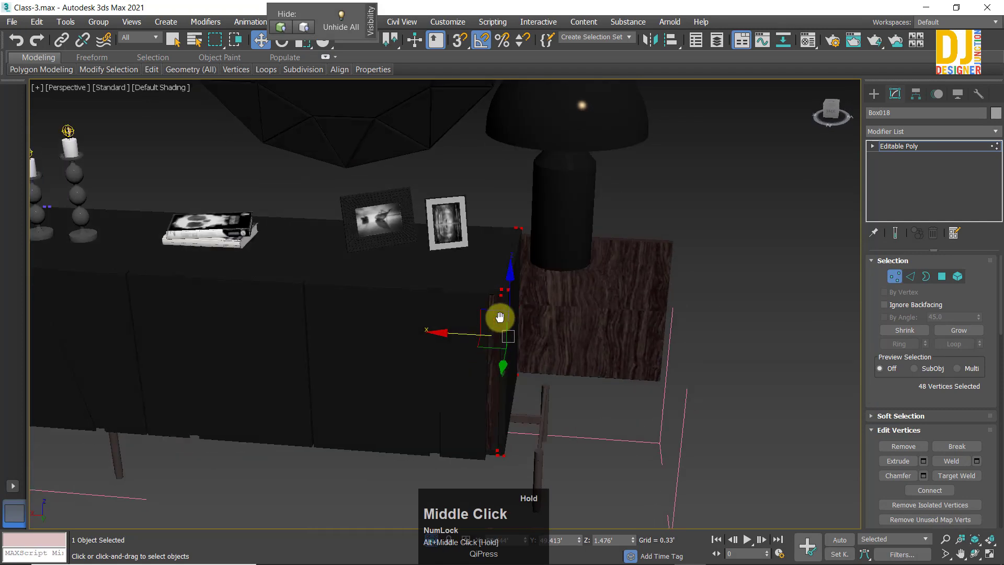
Step: Fine-tune the outer carcass's lamp-end vertices inward along X and finish vertex editing
scroll(497, 312, up, 3)
drag(496, 287, 474, 305)
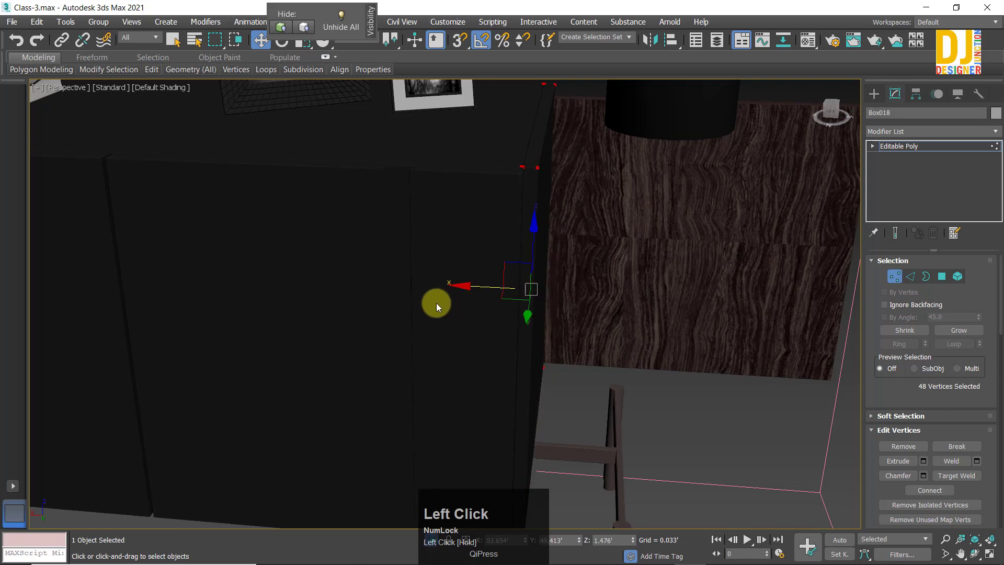
middle_drag(437, 304, 732, 275)
scroll(733, 275, down, 3)
alt+middle_drag(489, 306, 368, 253)
drag(478, 194, 467, 194)
click(898, 146)
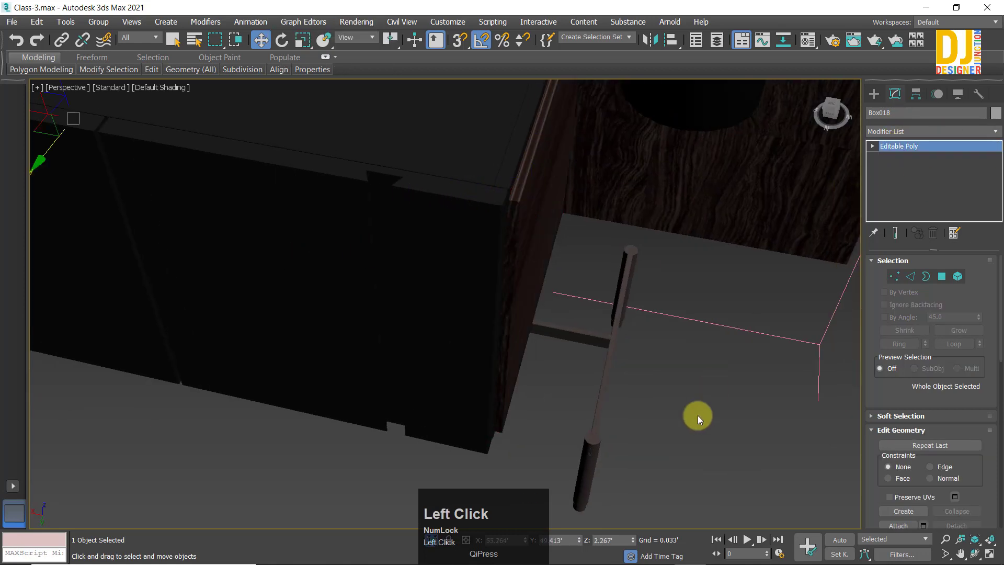
Step: Try deleting the console's wood-grain inner part and undo the deletion
click(526, 224)
scroll(541, 227, down, 3)
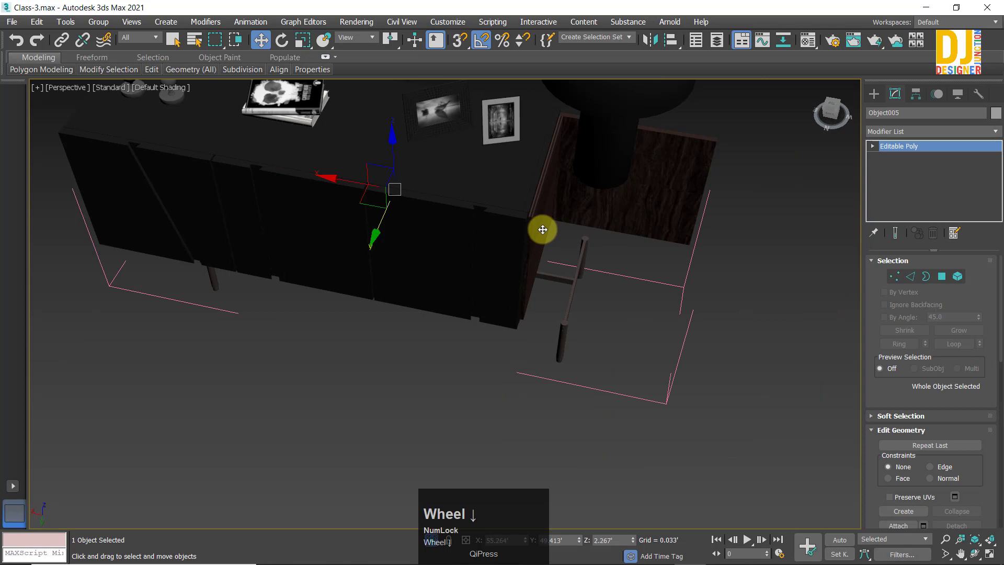
key(Delete)
alt+middle_drag(586, 258, 424, 232)
key(ctrl+z)
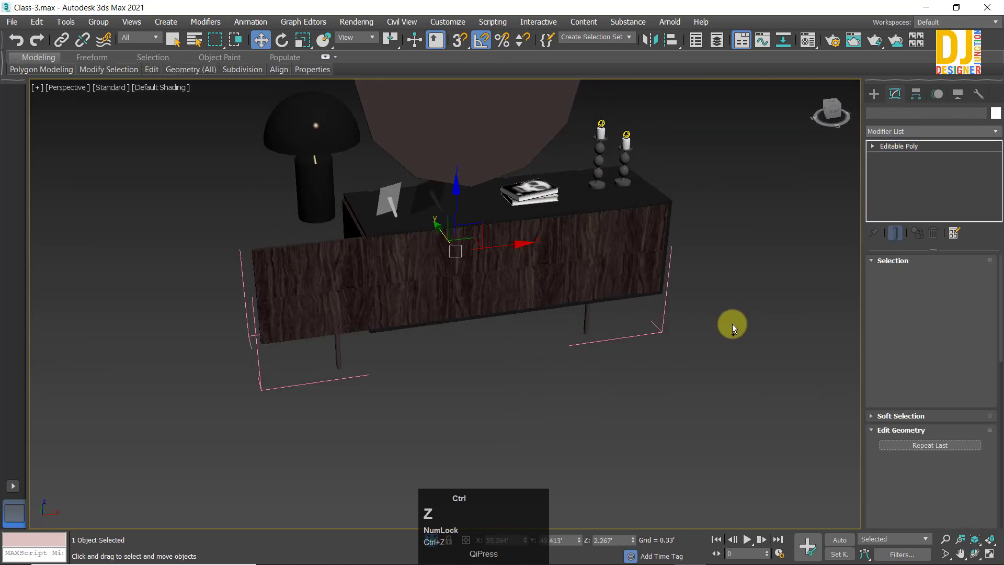
key(ctrl+z)
Step: Open the wood-grain inner part for polygon editing and check its lamp-end divider face in wireframe and shaded display
click(416, 296)
alt+middle_drag(417, 296, 645, 316)
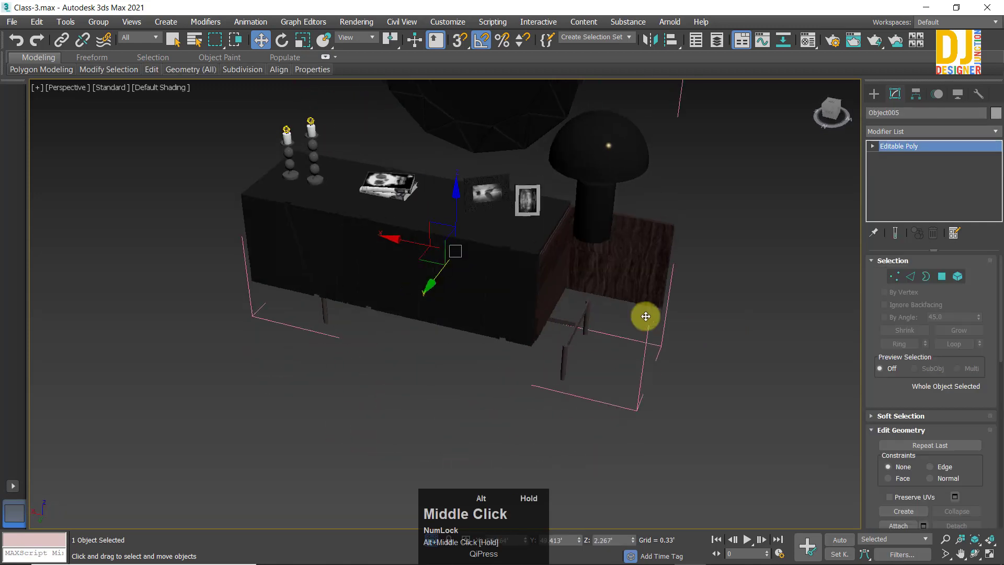
click(894, 274)
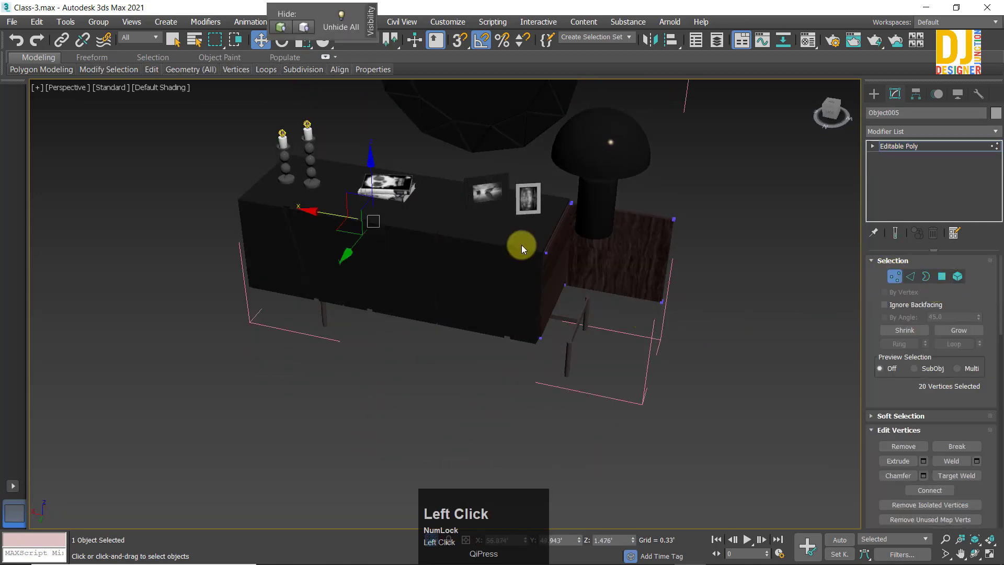
key(4)
click(559, 275)
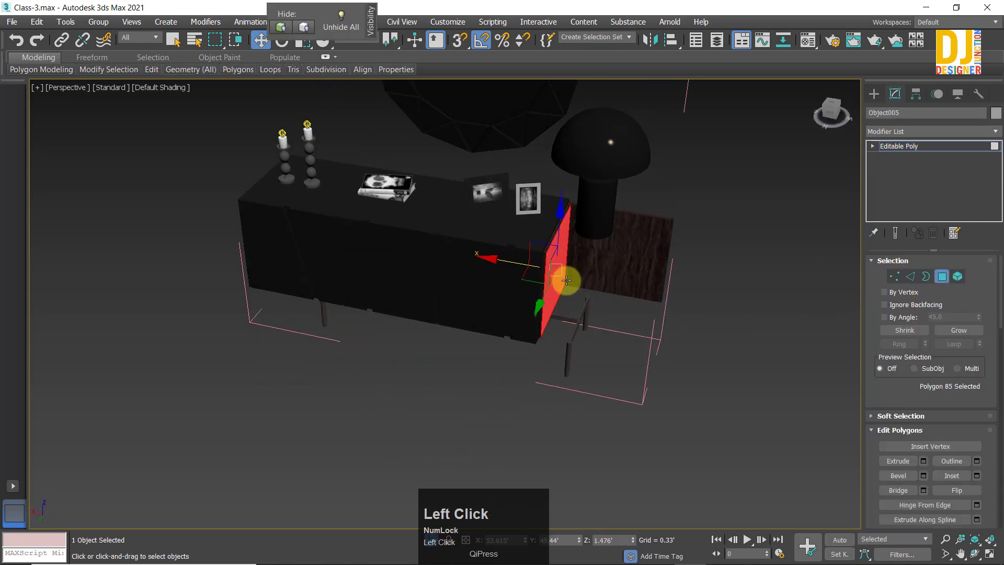
scroll(567, 285, up, 3)
key(F4)
key(F3)
key(F3)
key(F3)
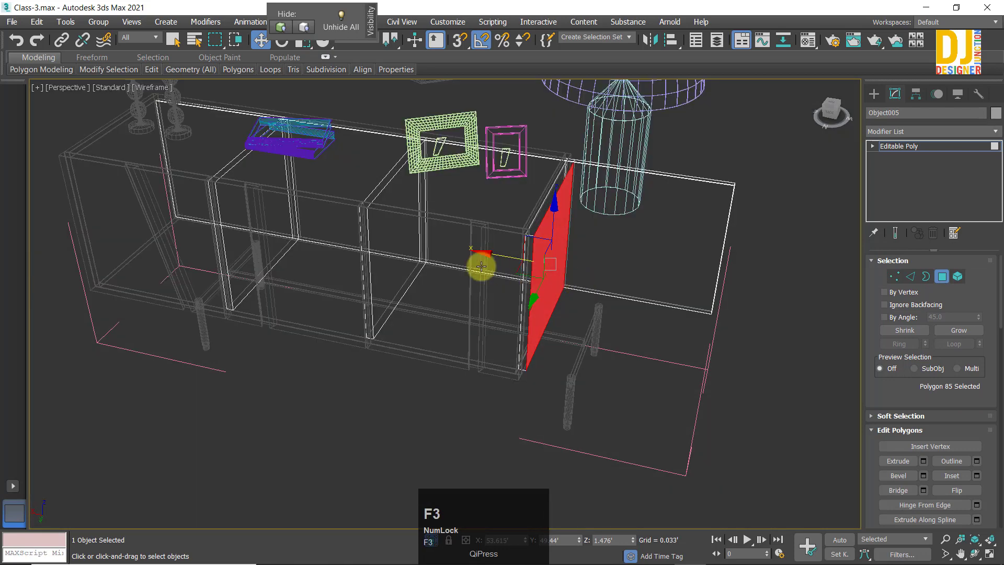
middle_drag(481, 267, 522, 292)
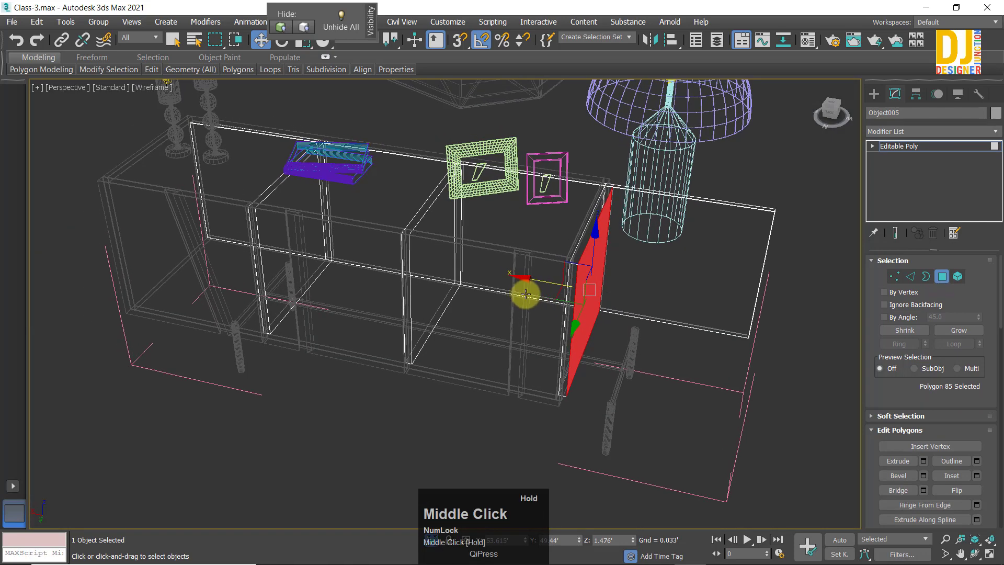
scroll(628, 307, up, 1)
key(F3)
click(631, 321)
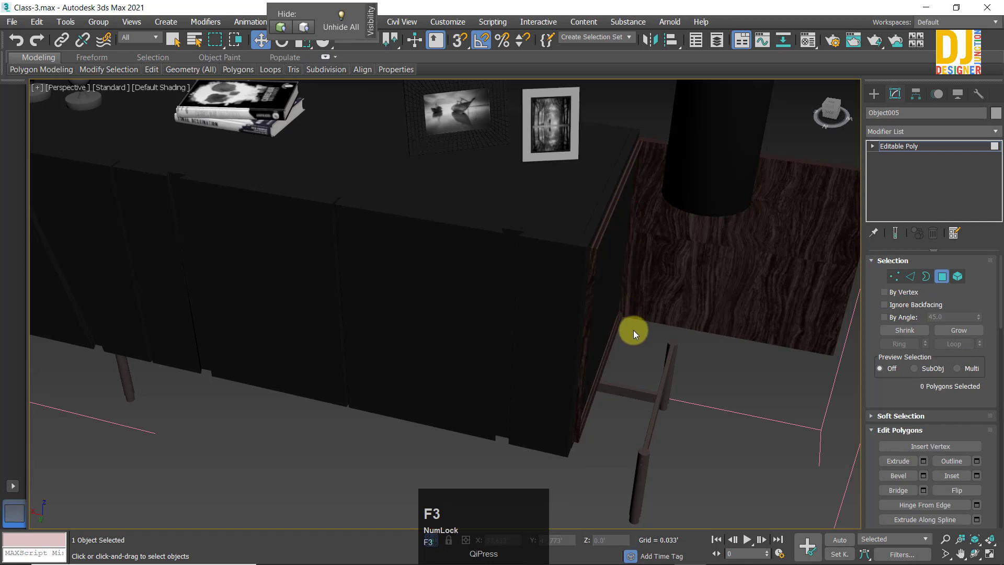
Step: Try selecting the protruding wood panel as a separate element and clear the selection
click(968, 280)
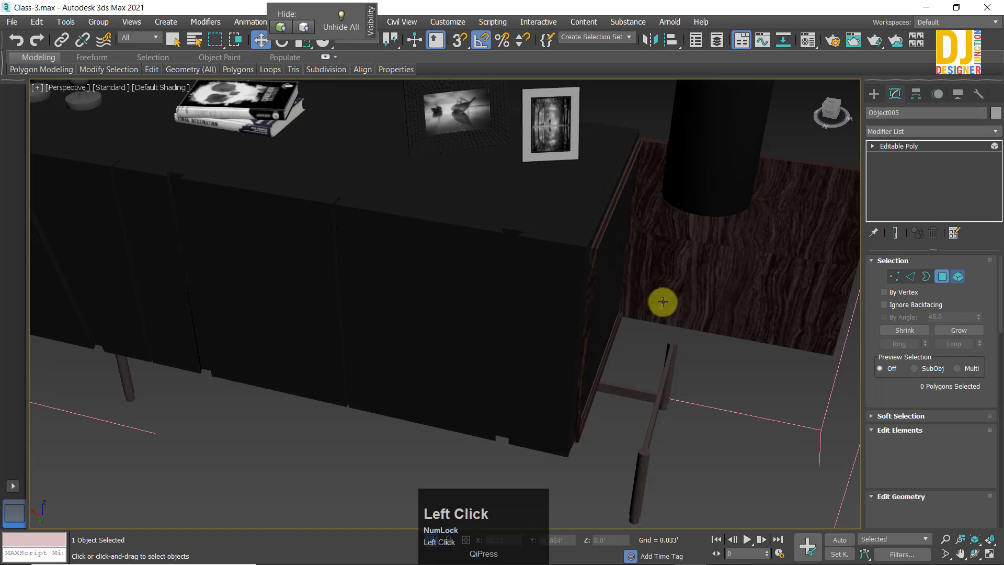
click(605, 286)
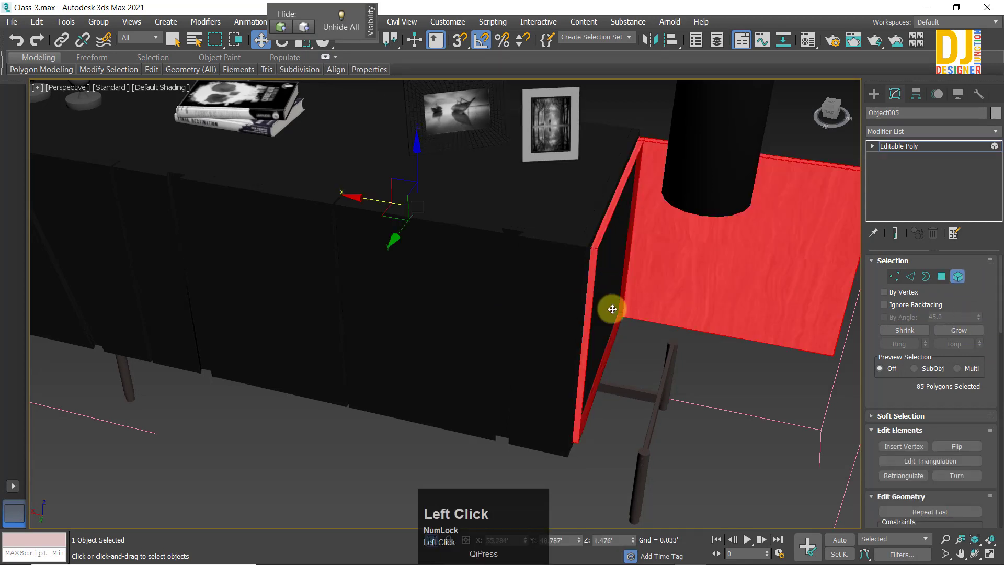
mouse_move(612, 308)
middle_down()
mouse_move(601, 284)
mouse_move(609, 309)
middle_up()
key(x)
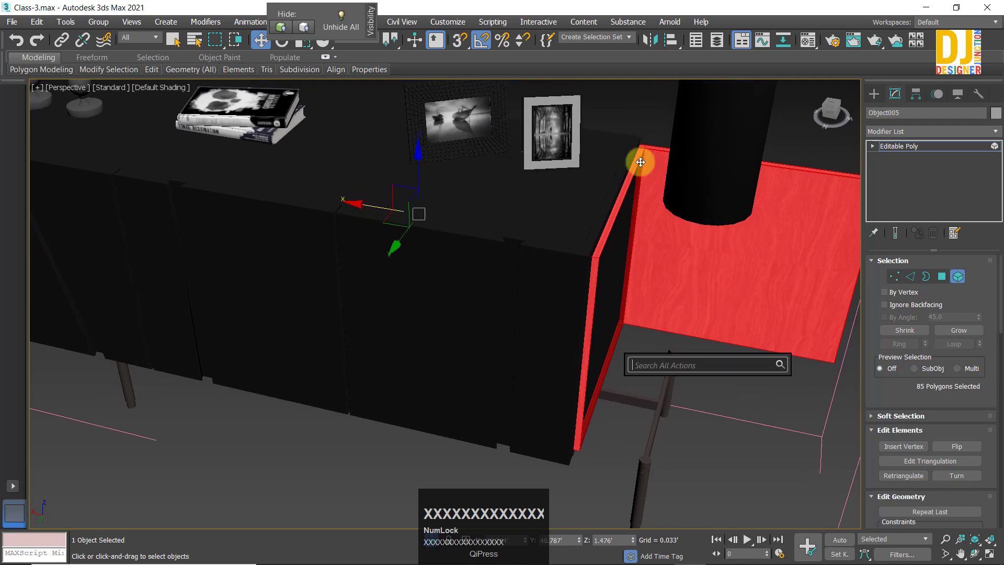
key(z)
alt+middle_drag(609, 253, 574, 262)
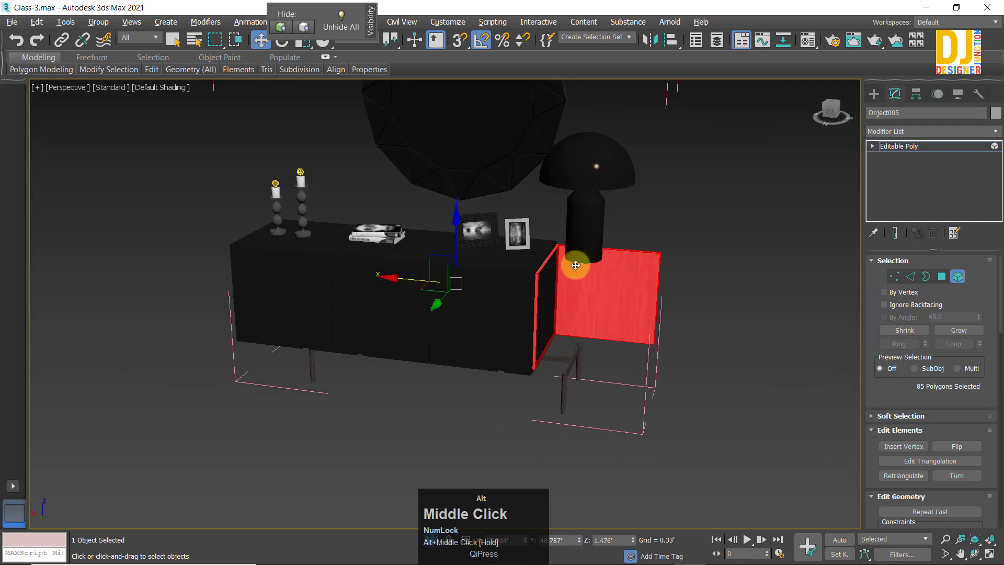
scroll(587, 317, up, 3)
click(697, 459)
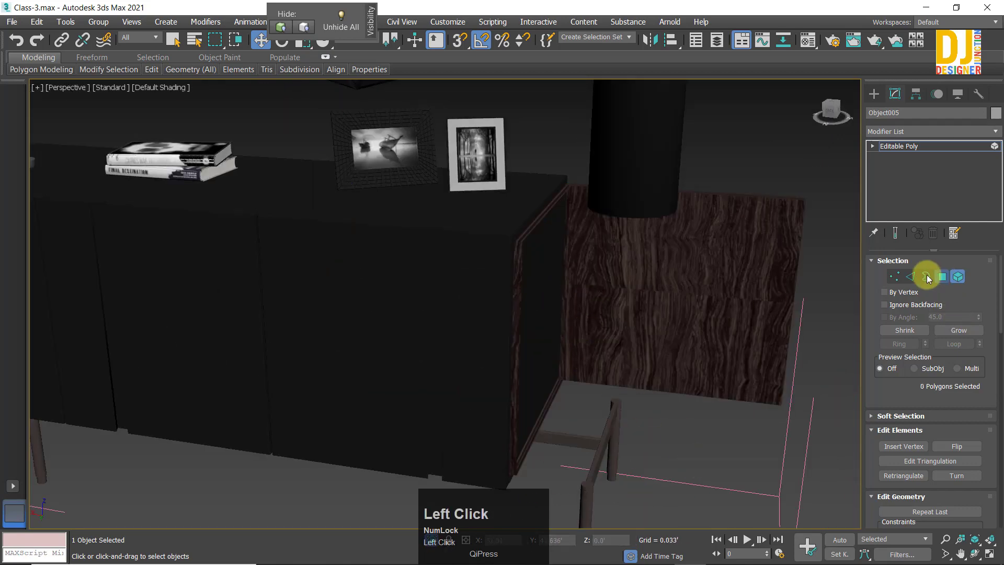
Step: Try area-selecting the lamp-end divider's polygons in wireframe display and clear the selection
click(942, 276)
alt+middle_drag(574, 336, 557, 212)
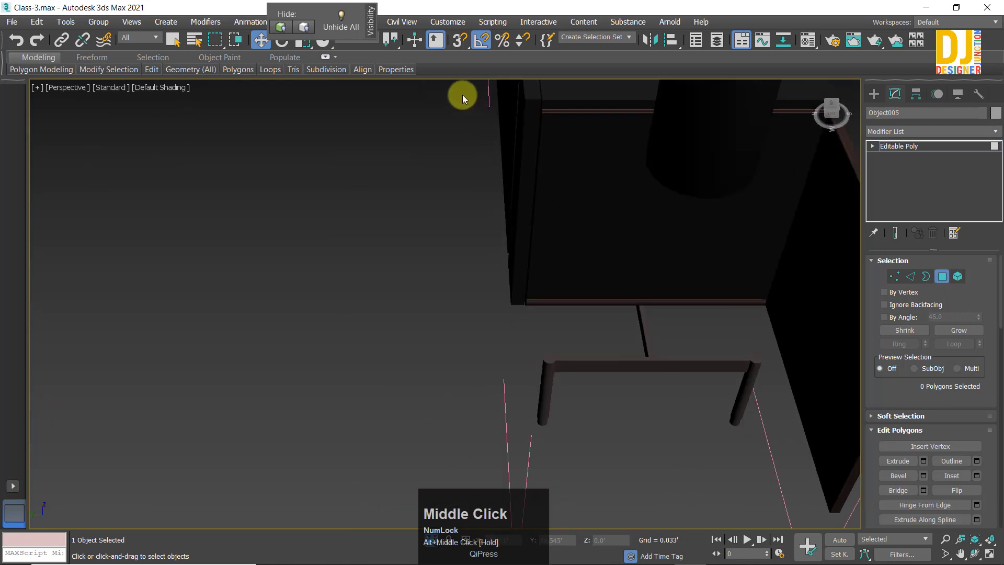
drag(626, 365, 610, 347)
key(F3)
scroll(594, 271, down, 1)
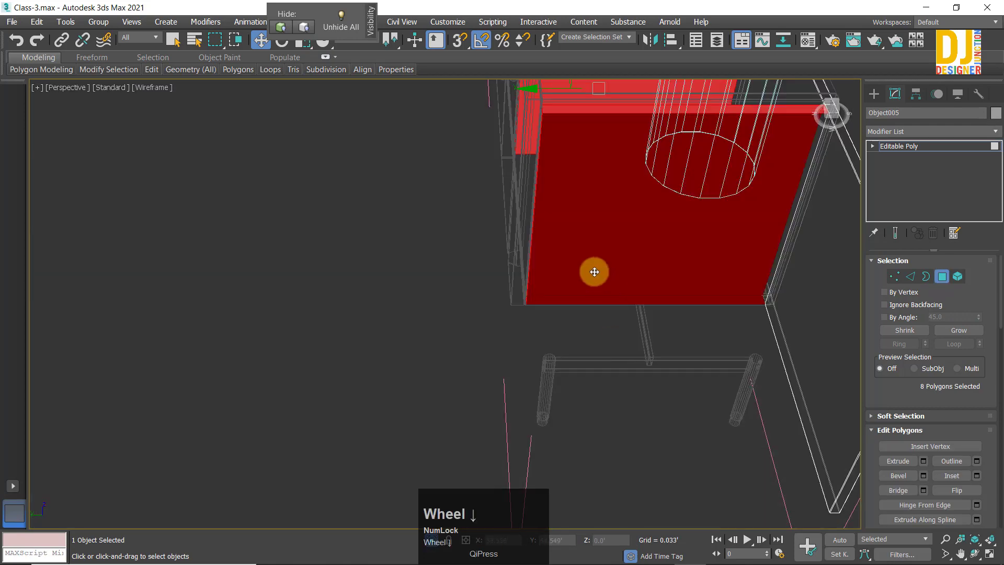
alt+middle_drag(594, 272, 562, 306)
drag(425, 322, 524, 275)
alt+middle_drag(540, 290, 580, 252)
click(705, 294)
Step: Try picking the divider's narrow edge polygons in wireframe, then clear the selection and return to shaded display
scroll(653, 257, up, 3)
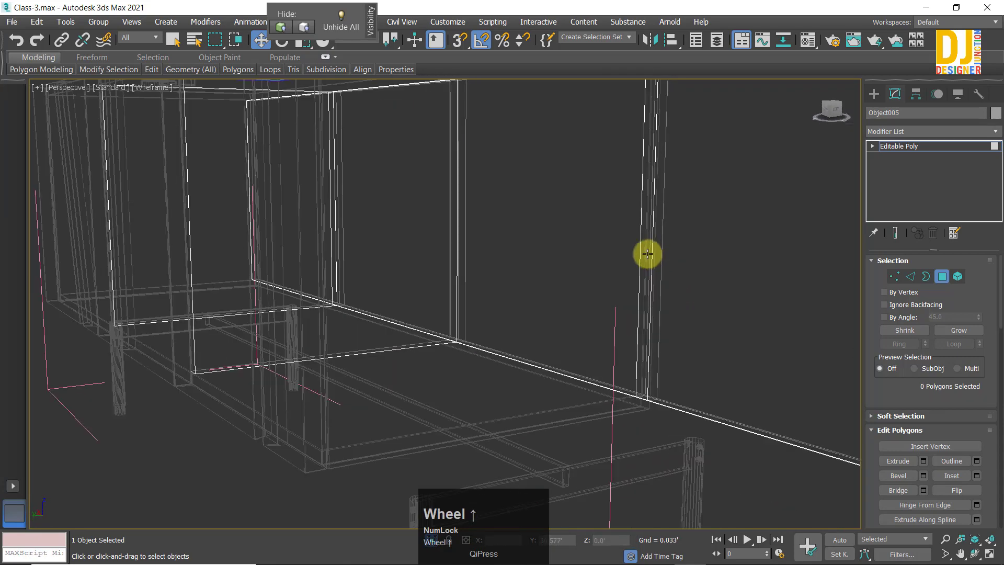
click(648, 254)
click(665, 293)
click(647, 294)
drag(618, 274, 649, 303)
key(z)
click(661, 337)
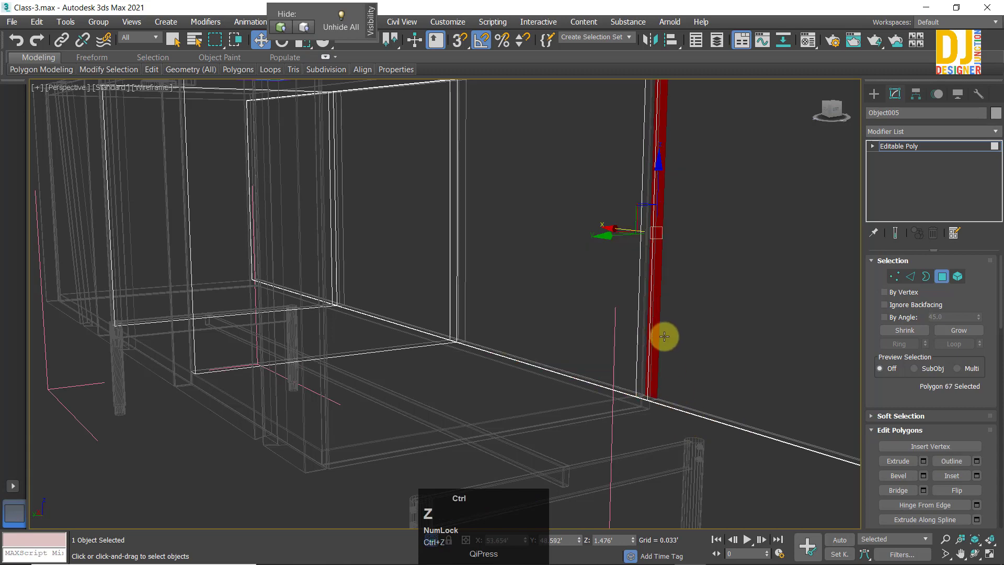
scroll(662, 337, down, 3)
alt+middle_drag(663, 337, 563, 352)
alt+middle_drag(523, 358, 498, 358)
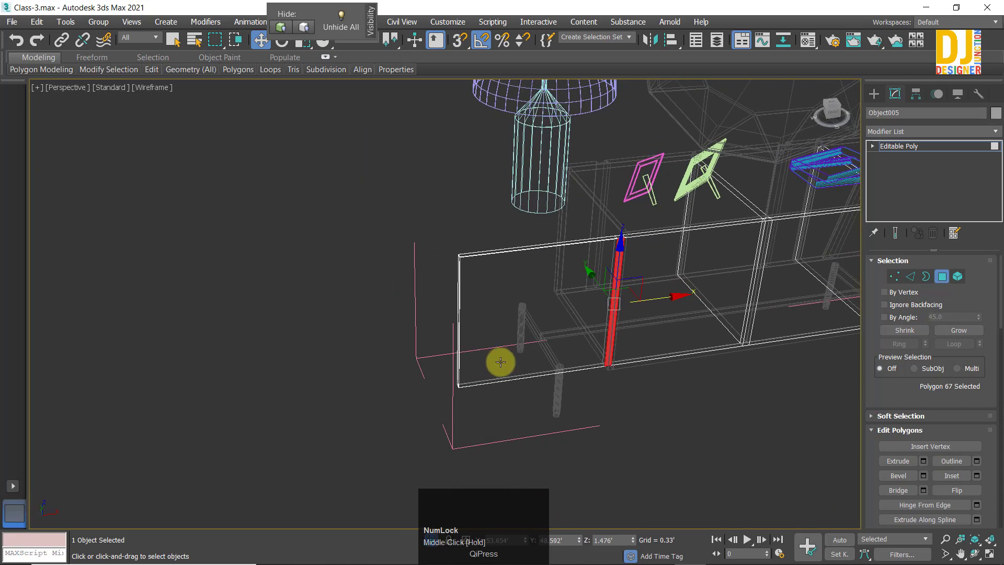
key(F3)
click(672, 413)
Step: Delete the polygons of the wood front panel that protrude past the carcass at the lamp end
scroll(638, 283, up, 5)
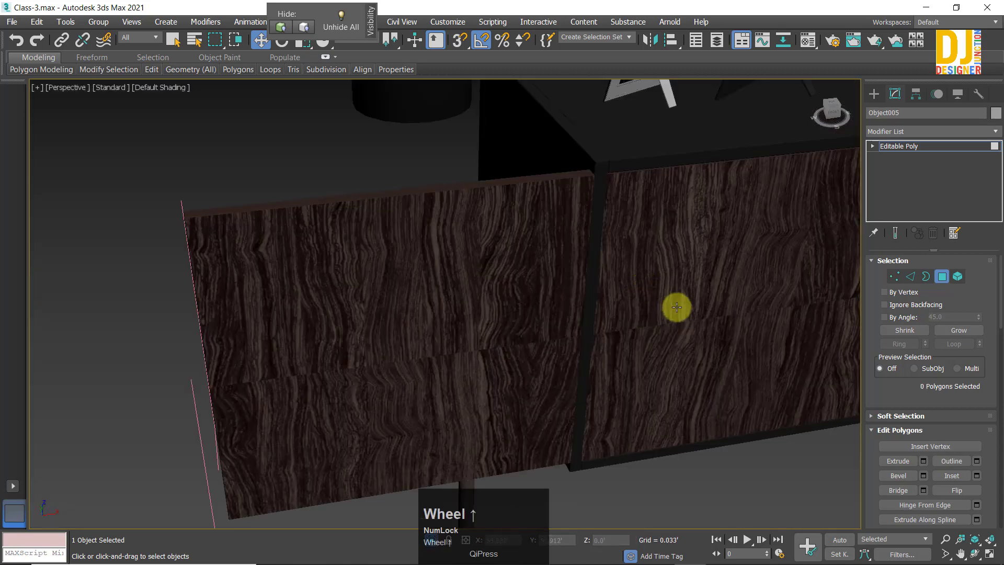
key(ctrl+z)
click(688, 314)
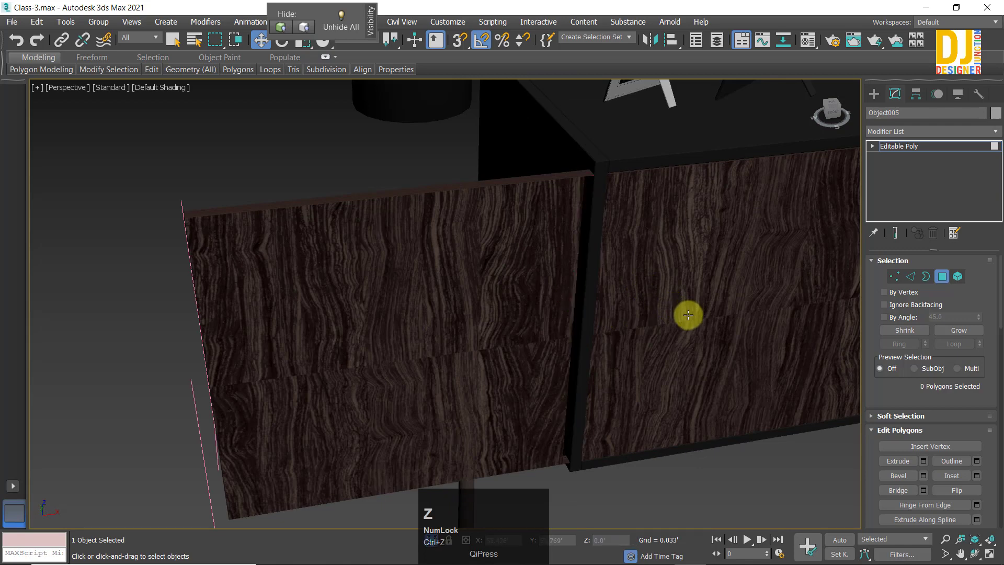
click(468, 296)
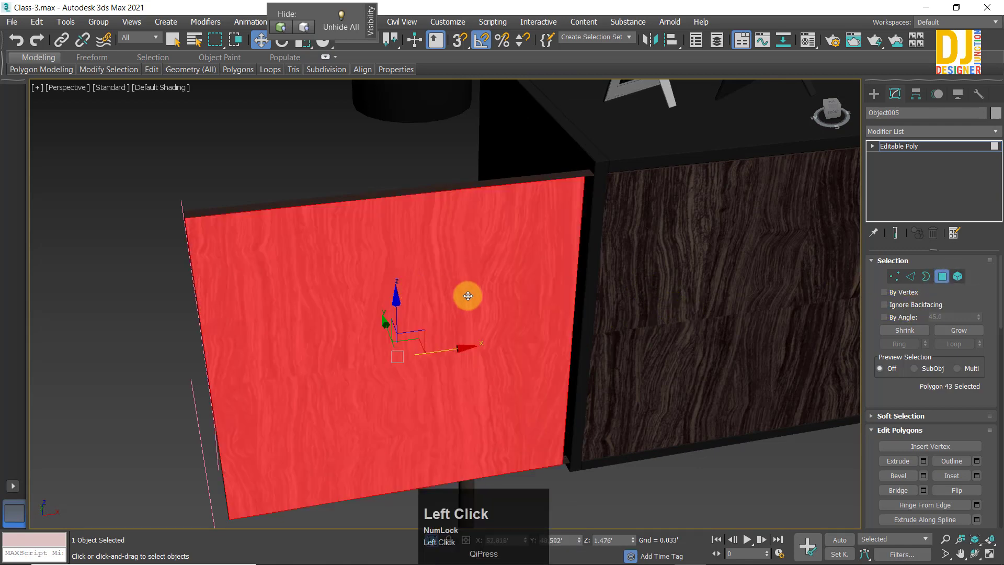
drag(173, 187, 328, 531)
key(Delete)
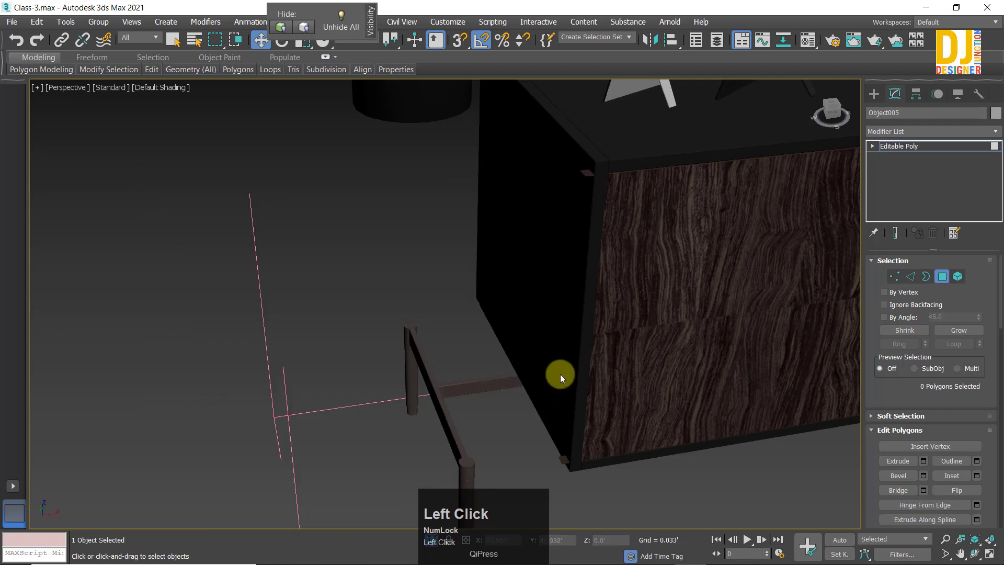
Step: Move the wood-grain part's lamp-end vertices inward along X so they sit inside the shortened carcass
alt+middle_drag(549, 391, 719, 320)
scroll(720, 321, down, 3)
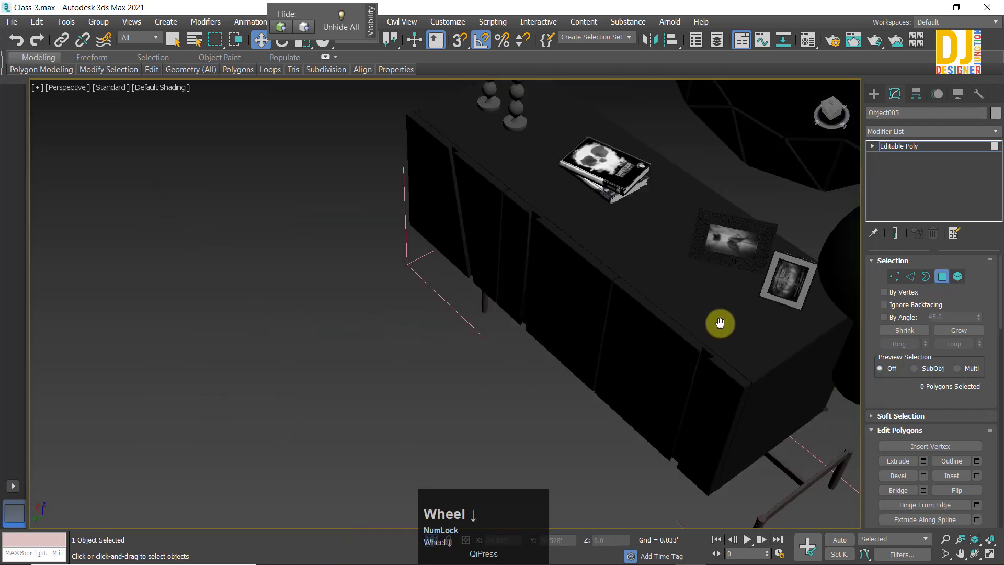
scroll(555, 277, up, 3)
alt+middle_drag(555, 276, 852, 338)
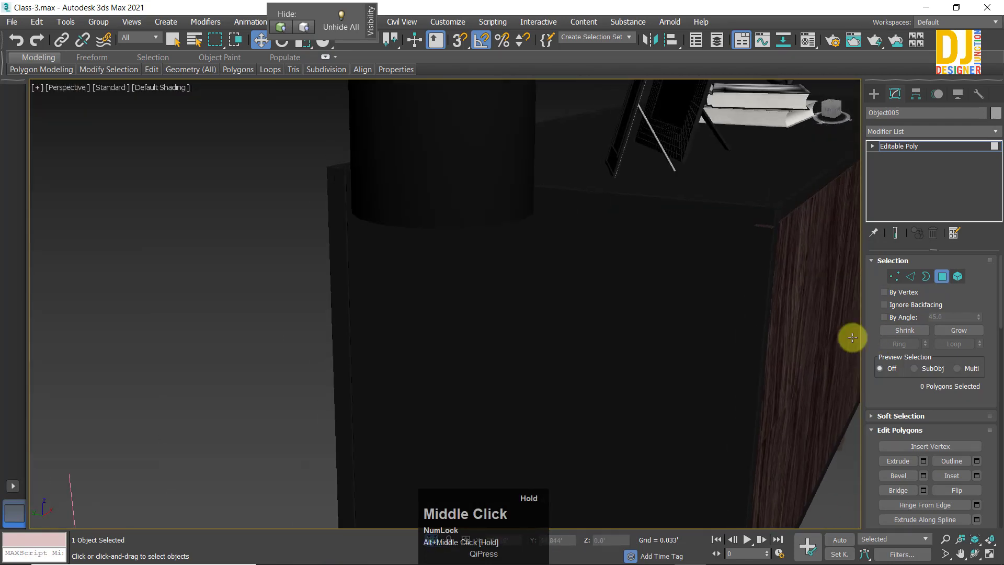
alt+middle_drag(767, 226, 653, 347)
scroll(625, 268, down, 2)
scroll(626, 268, up, 5)
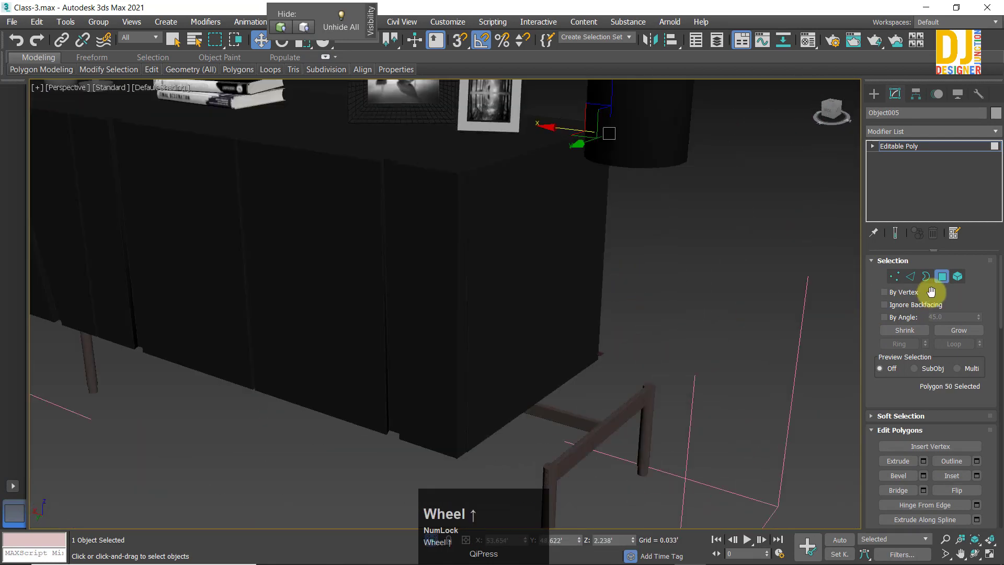
click(897, 277)
alt+middle_drag(544, 261, 718, 337)
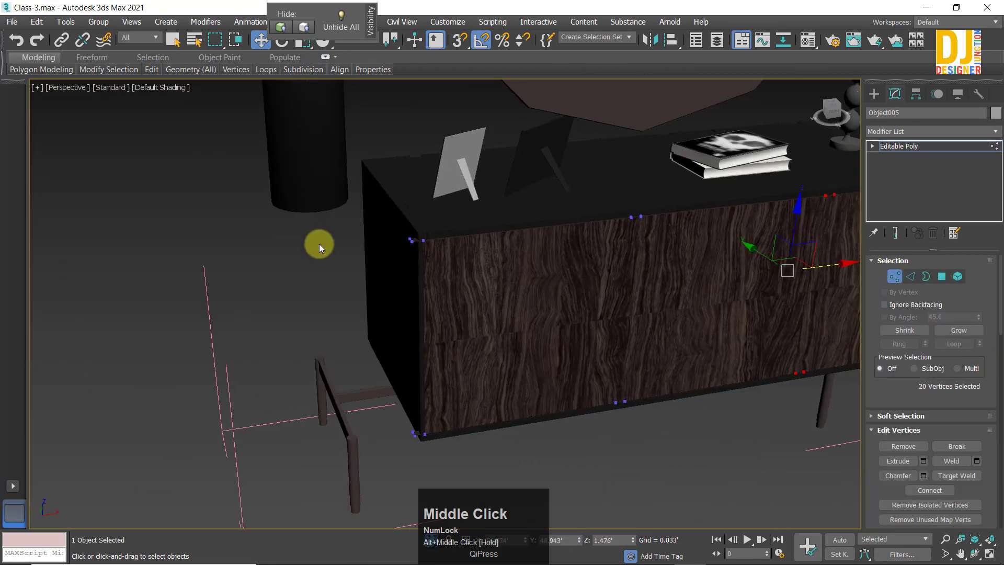
drag(481, 334, 502, 334)
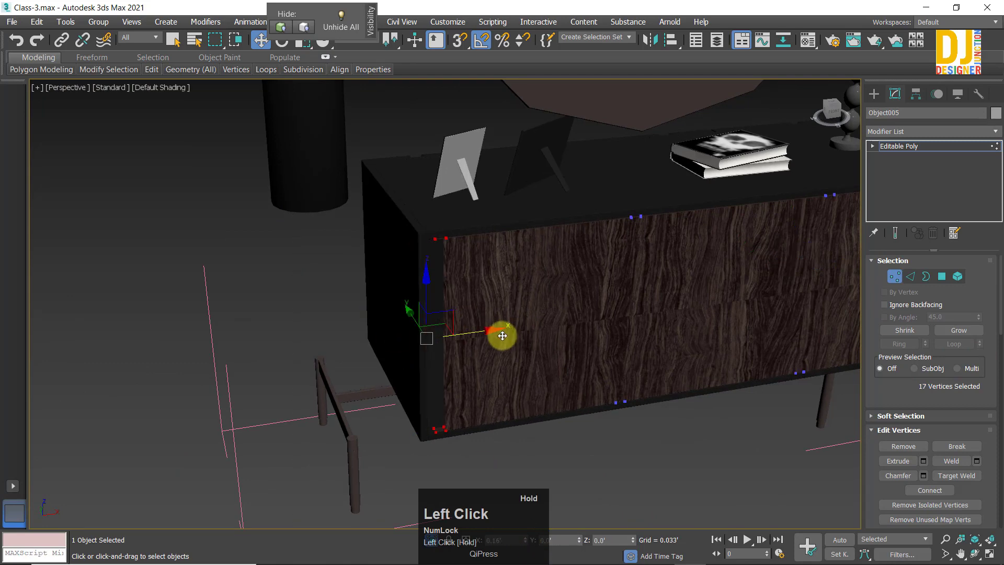
Step: Try deleting the leftover vertices at the lower and upper lamp-end corners of the wood-grain part
scroll(469, 369, up, 3)
alt+middle_drag(468, 369, 379, 450)
drag(380, 450, 396, 480)
alt+middle_drag(375, 459, 567, 459)
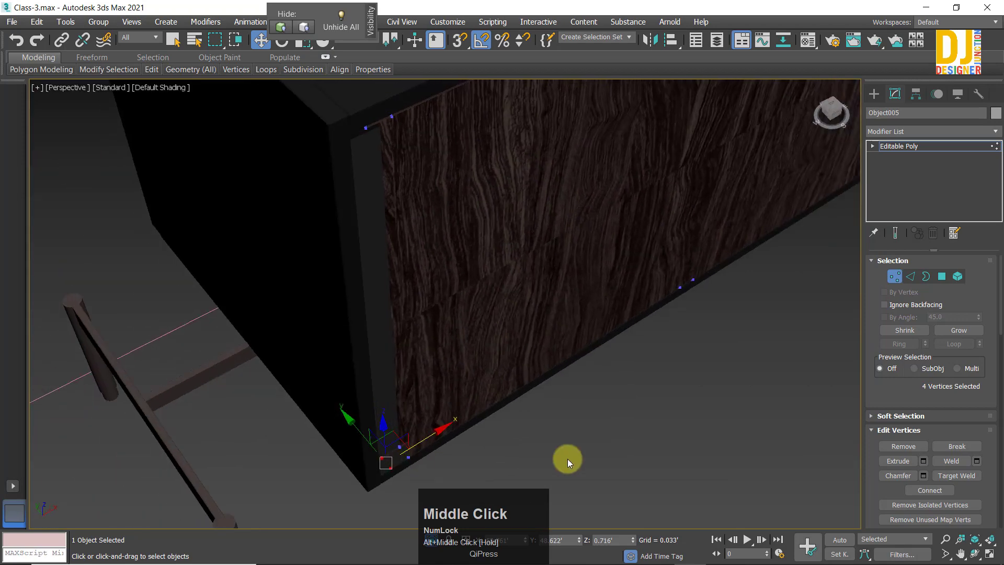
click(643, 438)
alt+middle_drag(353, 202, 372, 146)
click(344, 115)
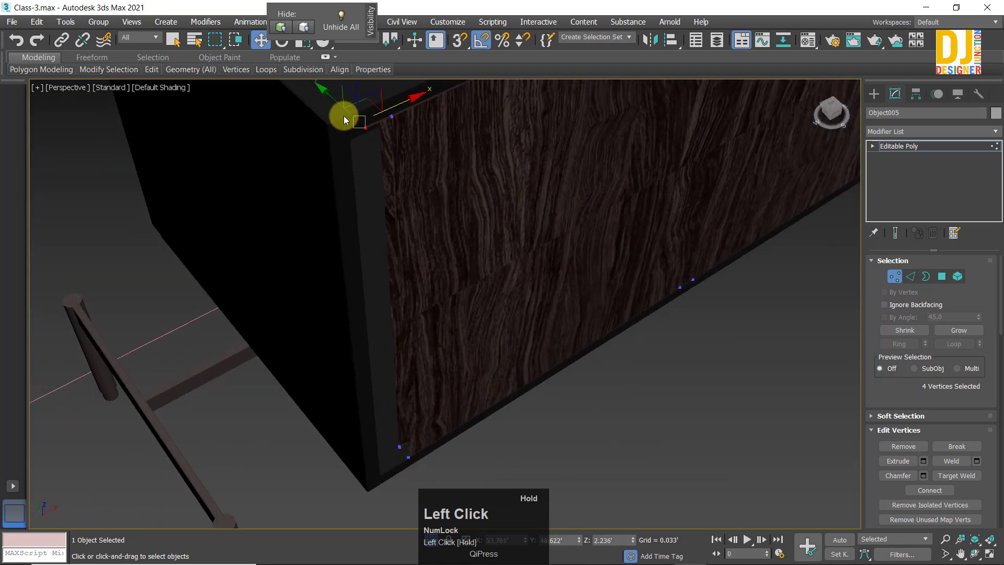
drag(453, 449, 455, 448)
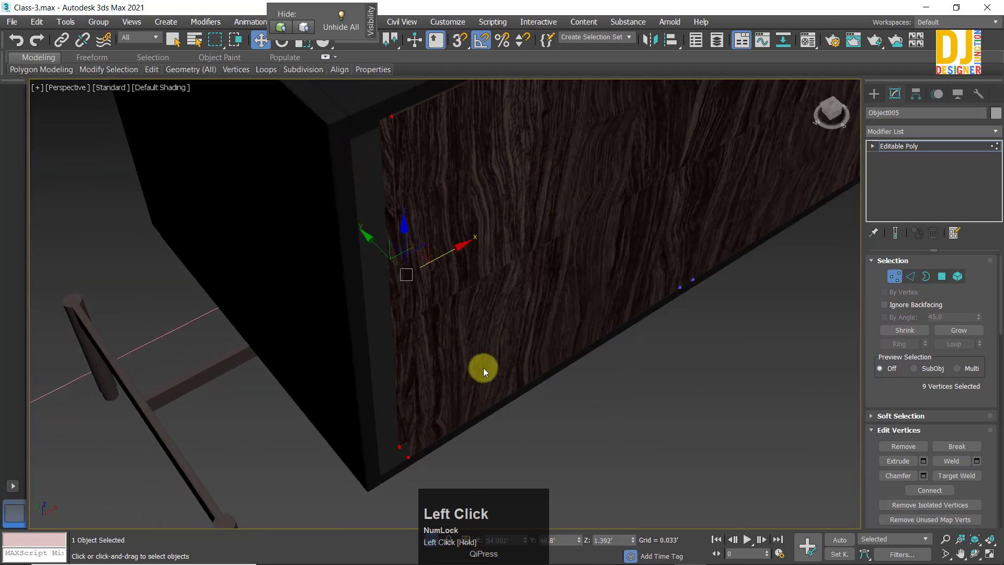
Step: Switch to wireframe display and undo the corner vertex deletions and the inward vertex move
key(F3)
mouse_move(472, 253)
alt+middle_down()
mouse_move(447, 250)
mouse_move(454, 262)
mouse_move(443, 243)
mouse_move(553, 281)
alt+middle_up()
key(ctrl+z)
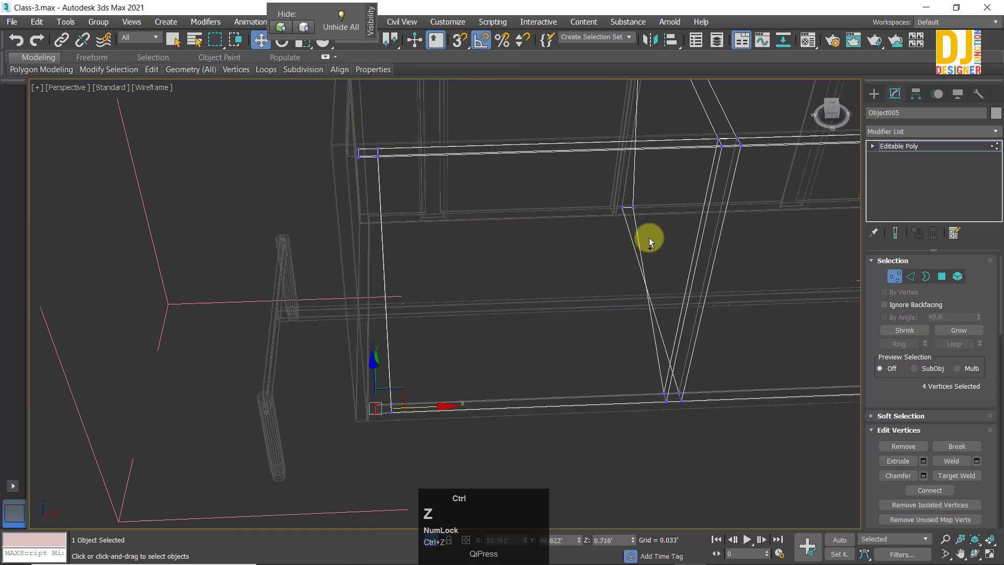
key(ctrl+z)
key(ctrl+z)
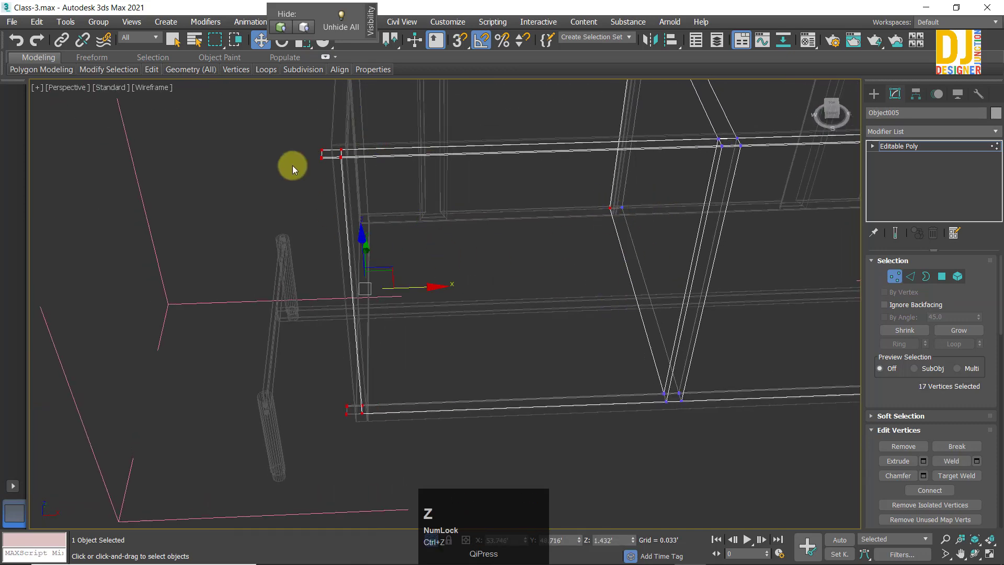
Step: Delete the leftover vertices at the wood-grain part's lower and upper lamp-end corners and return to shaded whole-object display
drag(356, 426, 330, 387)
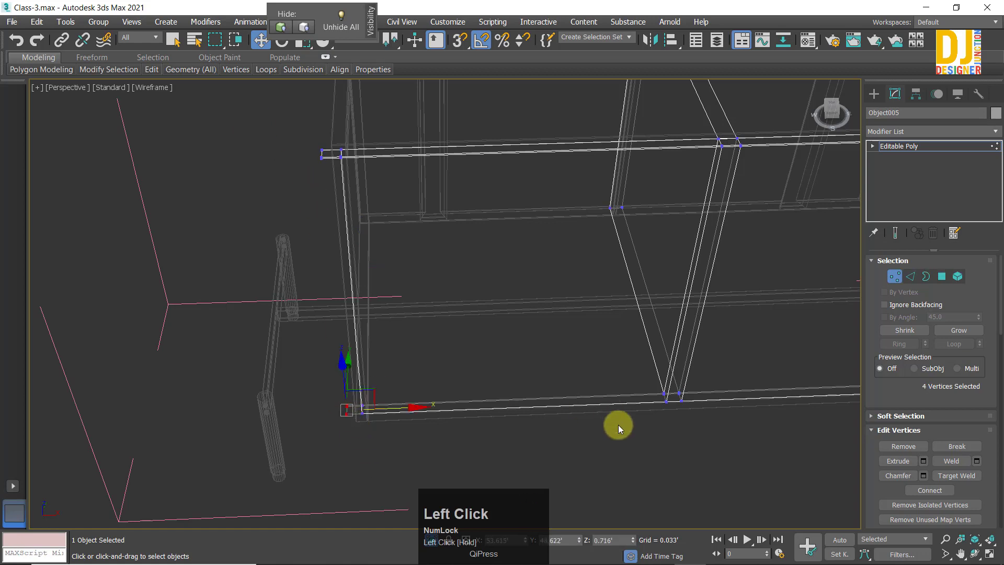
key(Delete)
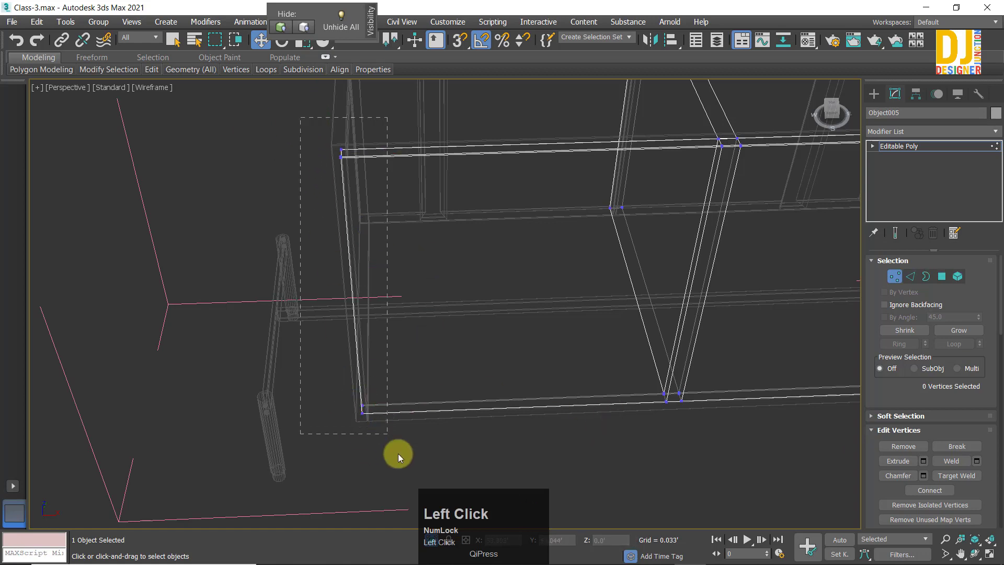
key(F3)
mouse_move(400, 296)
mouse_down()
mouse_move(416, 291)
mouse_move(406, 293)
mouse_up()
click(913, 148)
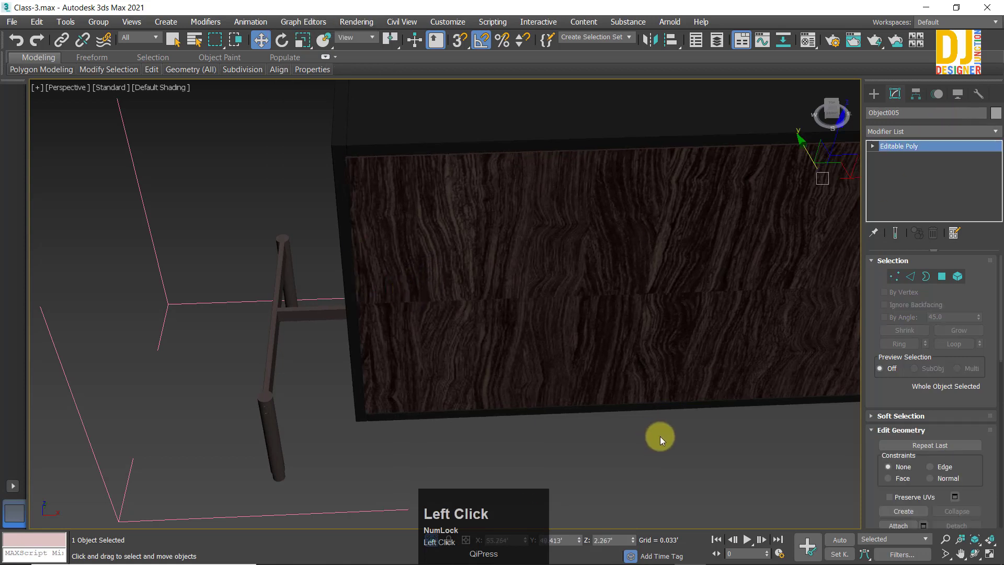
click(659, 436)
scroll(643, 413, down, 6)
key(x)
middle_drag(540, 376, 564, 354)
key(x)
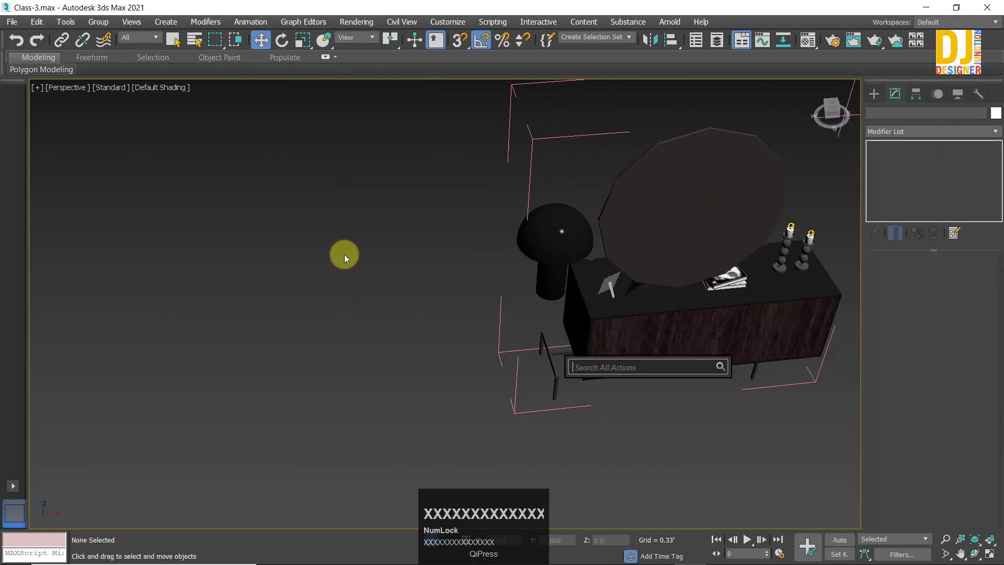
click(343, 254)
Step: Move the leg frame group along X so that both leg pairs sit beneath the shortened console
alt+middle_drag(553, 291, 617, 397)
click(638, 350)
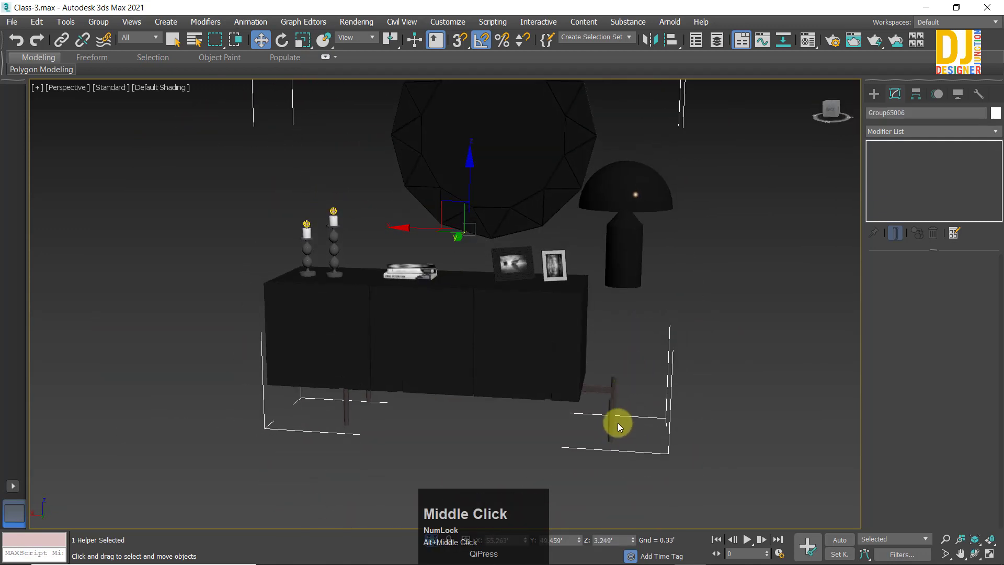
click(607, 412)
drag(712, 470, 660, 431)
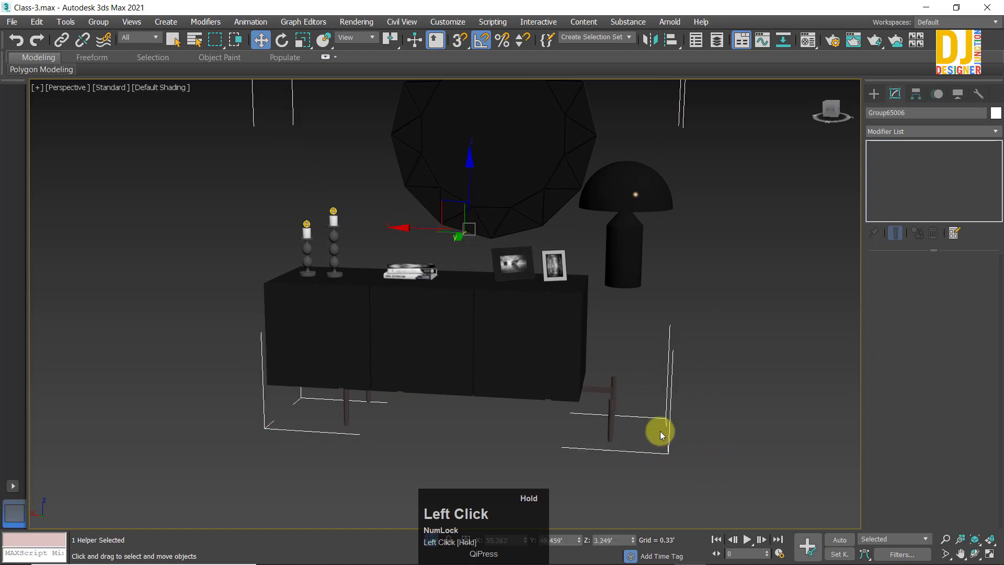
click(726, 443)
click(609, 419)
alt+middle_drag(598, 430, 549, 344)
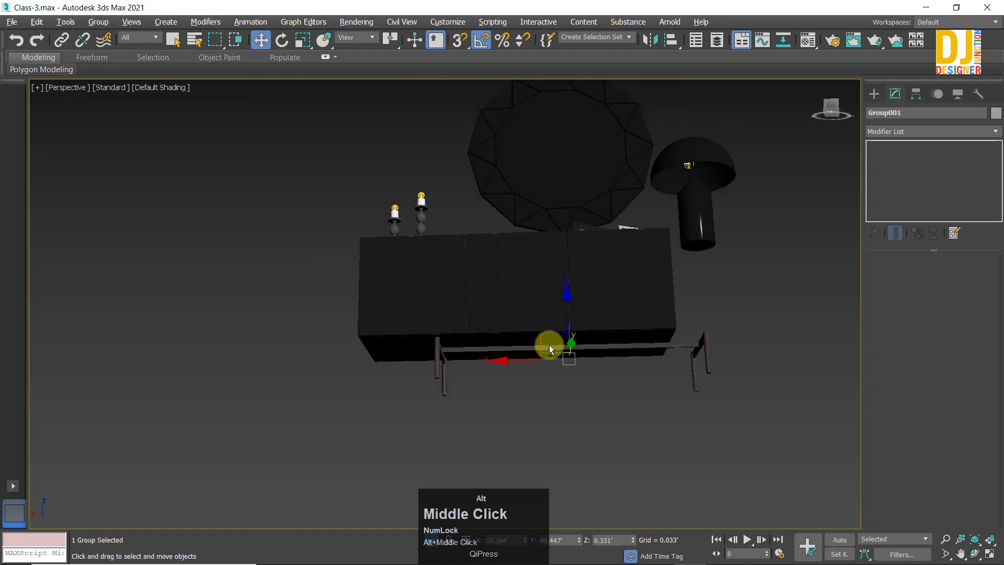
drag(504, 365, 455, 368)
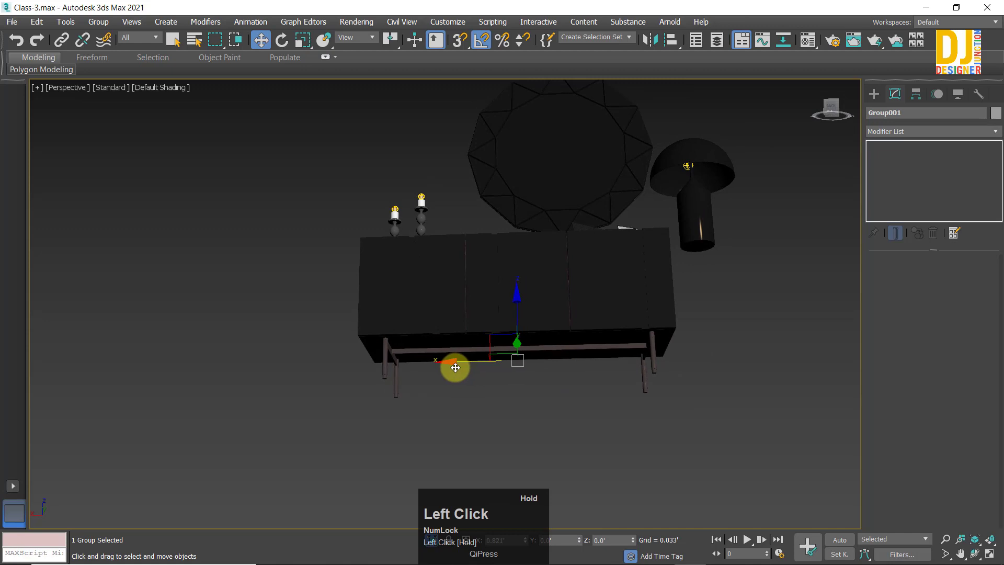
alt+middle_drag(455, 367, 390, 308)
scroll(475, 366, up, 2)
scroll(499, 313, down, 3)
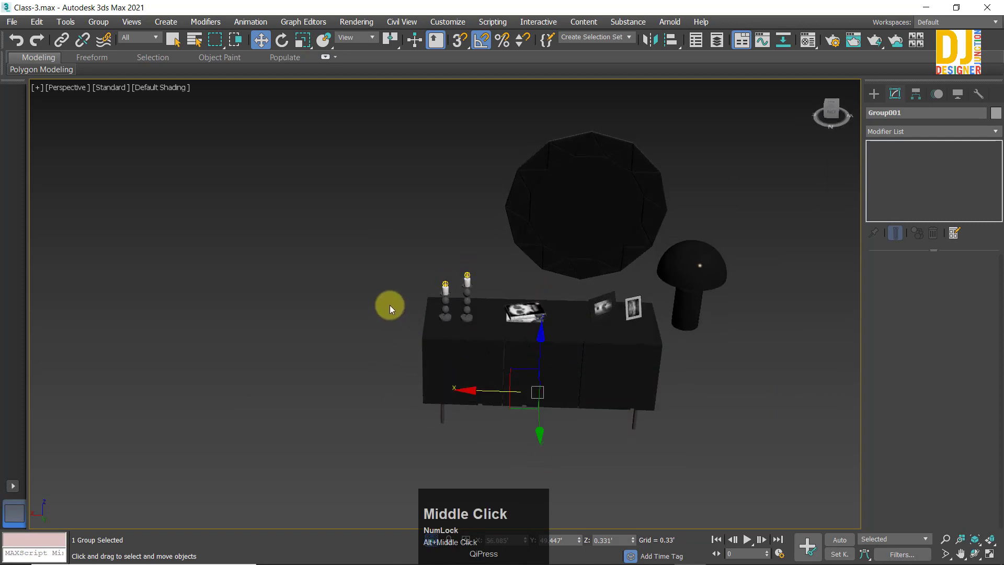
Step: Move the console with its legs, books, candle holders and picture frames along X until its end sits beneath the lamp
click(390, 307)
drag(659, 458, 659, 457)
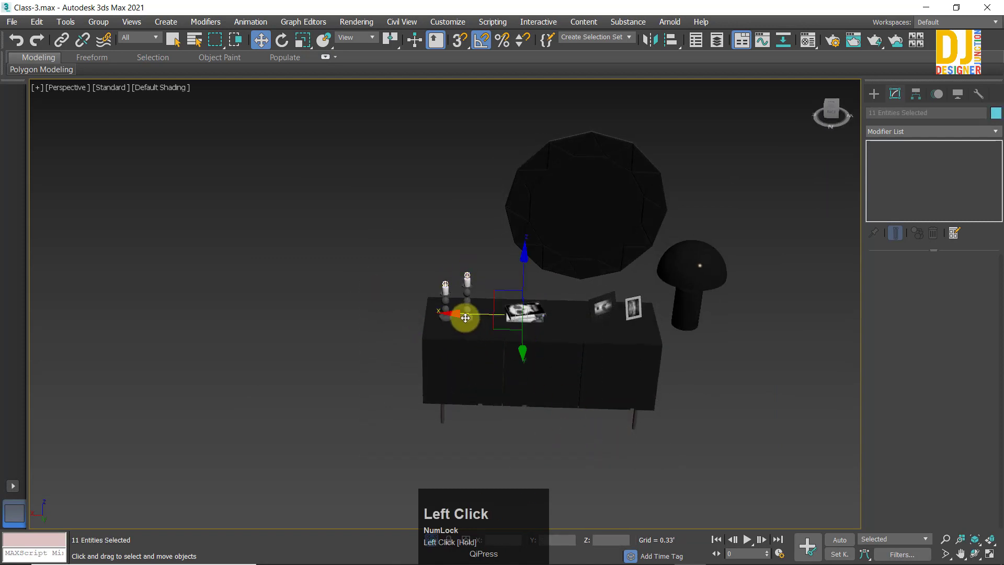
drag(465, 317, 513, 322)
key(alt+w)
key(alt+w)
key(z)
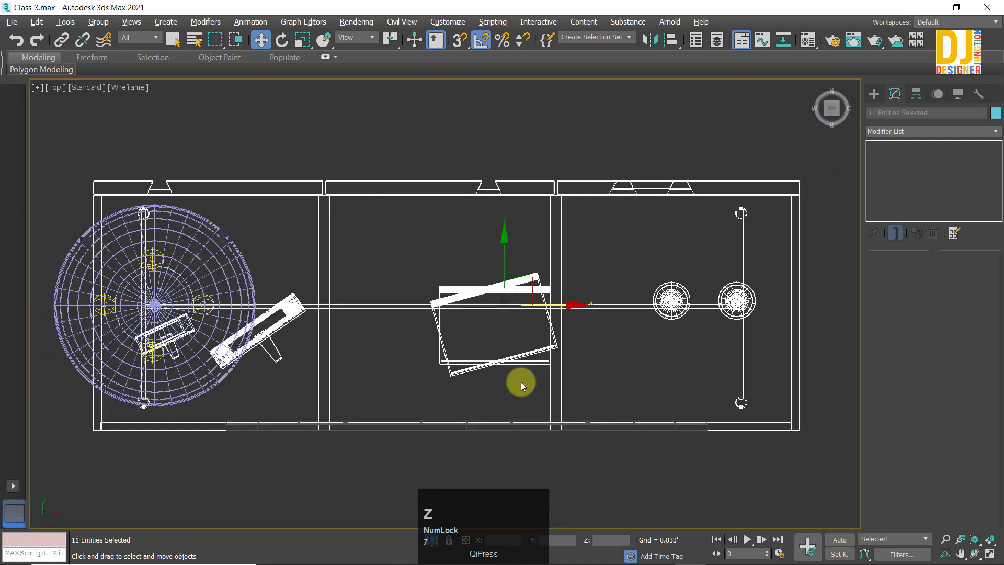
scroll(520, 384, down, 6)
key(alt+w)
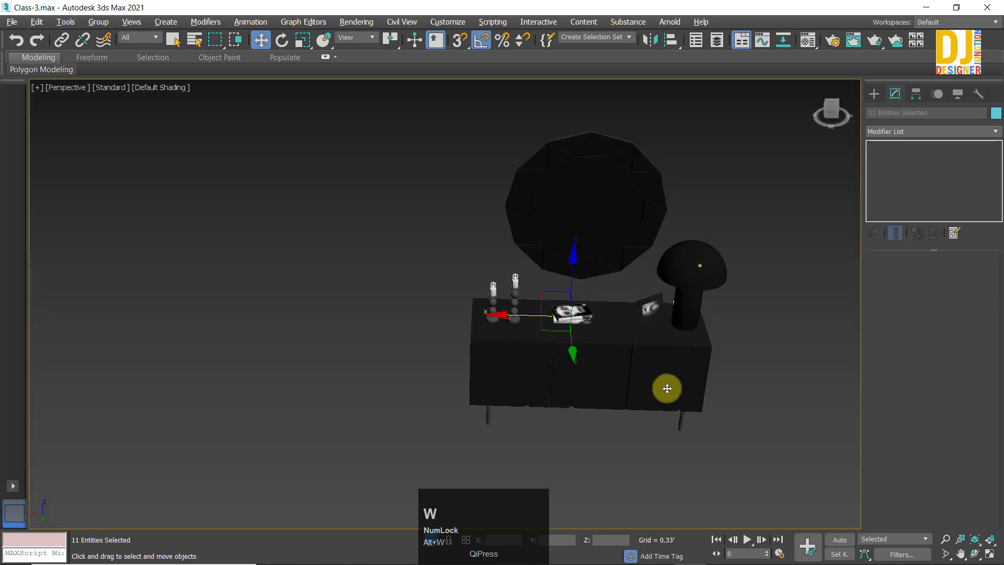
Step: Nudge the selected console and its decor slightly along X in the Front view and deselect them
key(alt+w)
key(alt+w)
key(z)
scroll(522, 239, down, 6)
scroll(575, 285, up, 1)
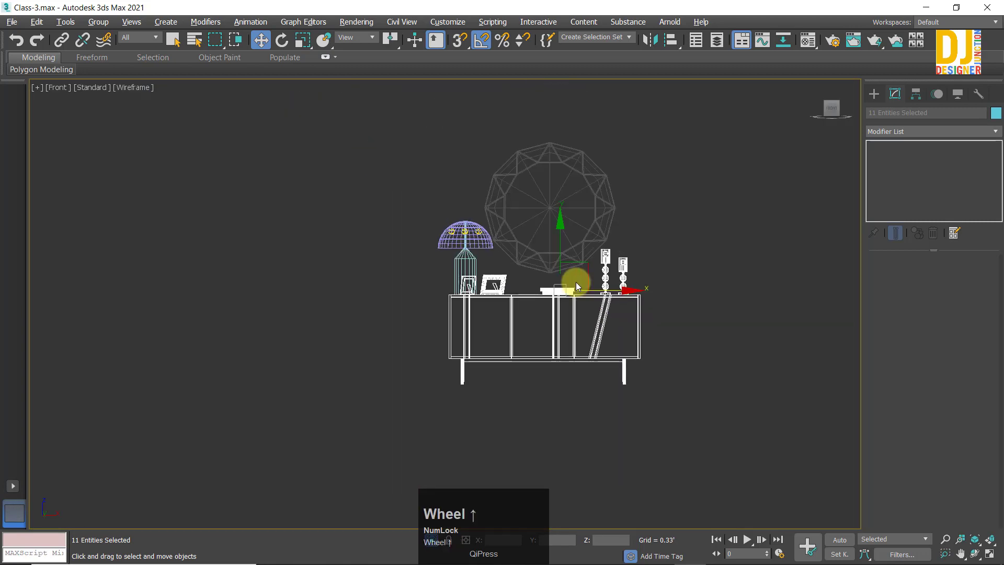
scroll(575, 285, up, 5)
mouse_move(589, 308)
mouse_down()
mouse_move(606, 307)
mouse_move(597, 316)
mouse_up()
scroll(597, 315, down, 4)
click(701, 287)
scroll(633, 327, up, 2)
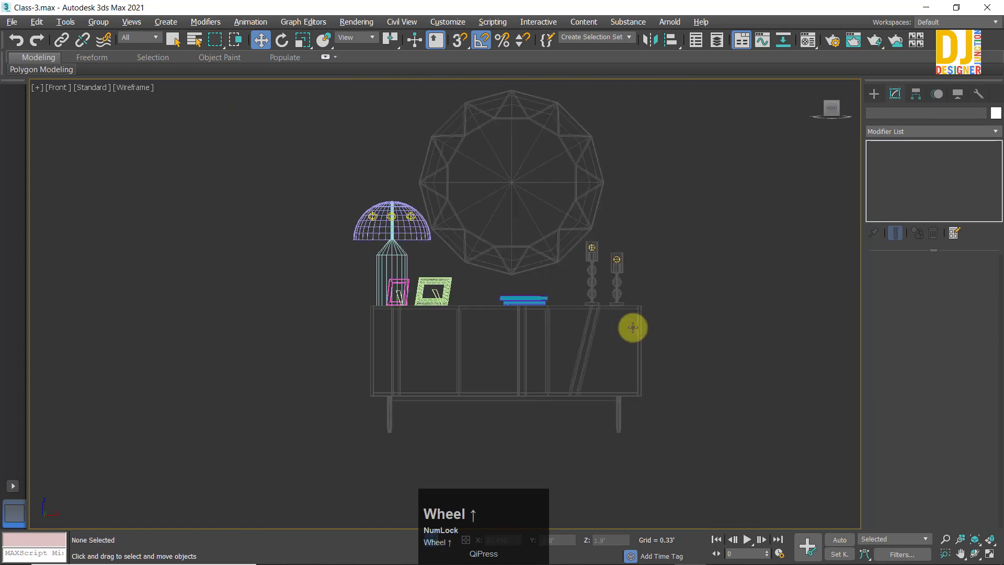
scroll(632, 327, up, 3)
middle_drag(318, 236, 425, 258)
Step: Remove the small picture frame behind the lamp and shift the remaining frame along X toward the books
key(alt+w)
key(alt+w)
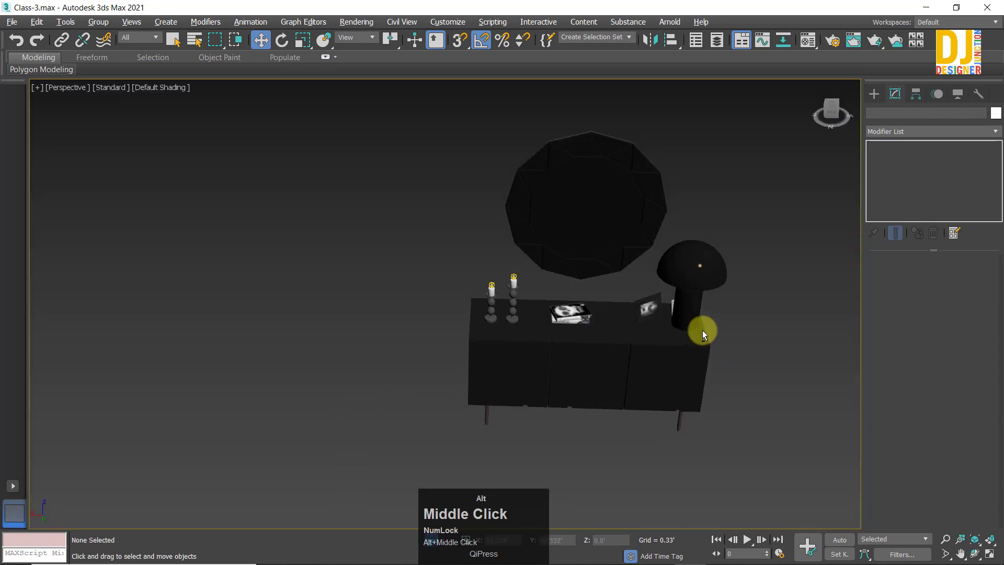
alt+middle_drag(702, 331, 494, 302)
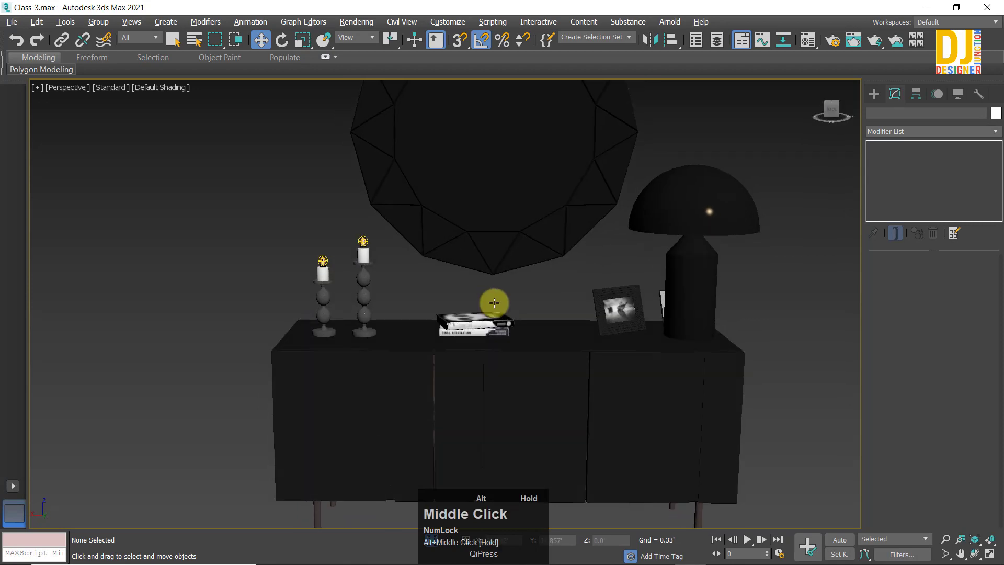
click(623, 309)
alt+middle_drag(623, 309, 586, 293)
click(568, 296)
click(699, 362)
click(581, 302)
drag(514, 306, 479, 307)
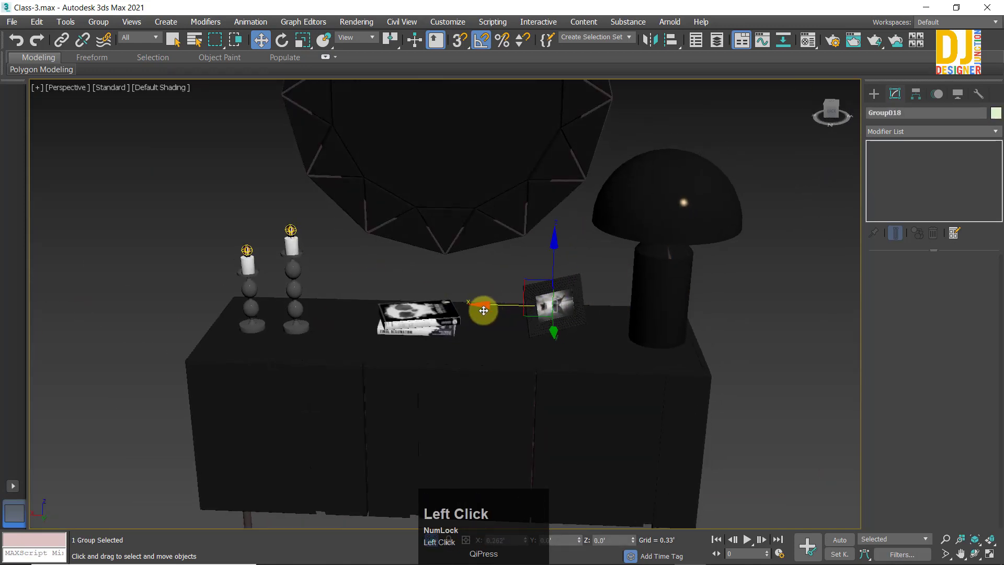
Step: Try to move the lamp shade alone along X and undo the move
click(672, 228)
drag(616, 199, 502, 181)
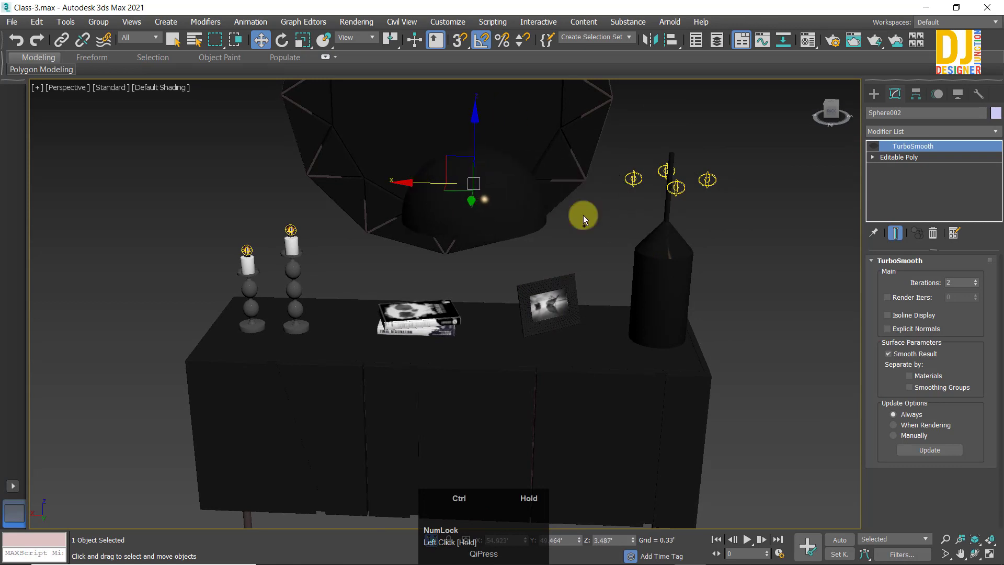
key(ctrl+z)
Step: Select the whole lamp with its base and lights in wireframe and move it slightly along X toward the picture frame
alt+middle_drag(619, 174, 613, 171)
key(F3)
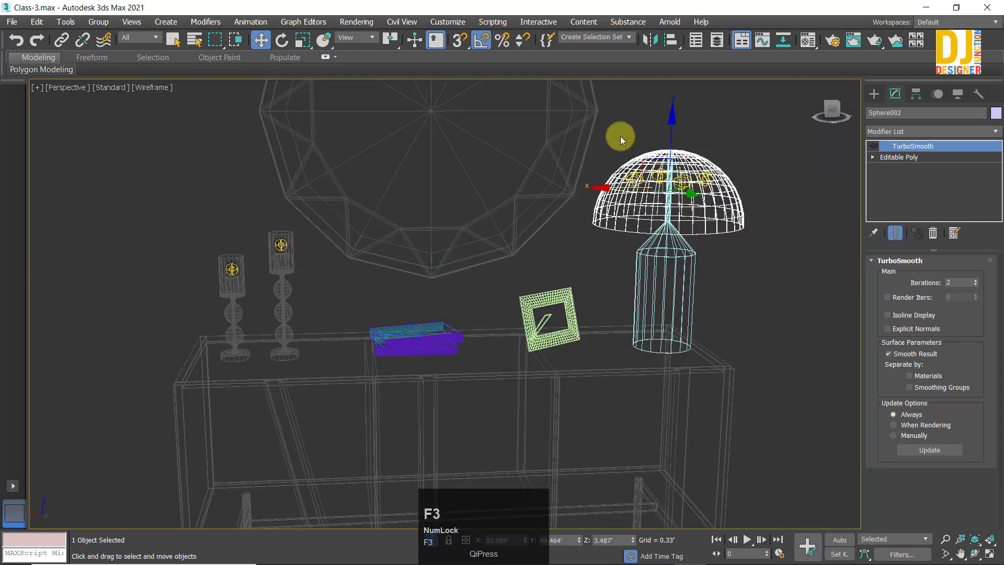
click(753, 237)
key(F3)
drag(602, 196, 572, 202)
click(786, 211)
Step: Select the console, mirror, lamp and all decor objects and combine them into one group
alt+middle_drag(606, 278, 566, 327)
scroll(585, 298, down, 5)
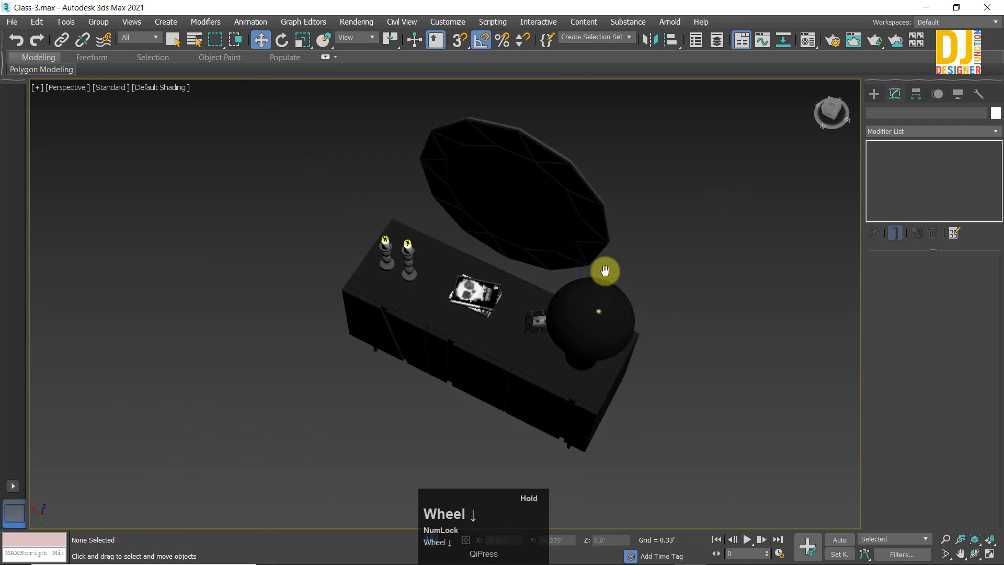
alt+middle_drag(603, 269, 632, 227)
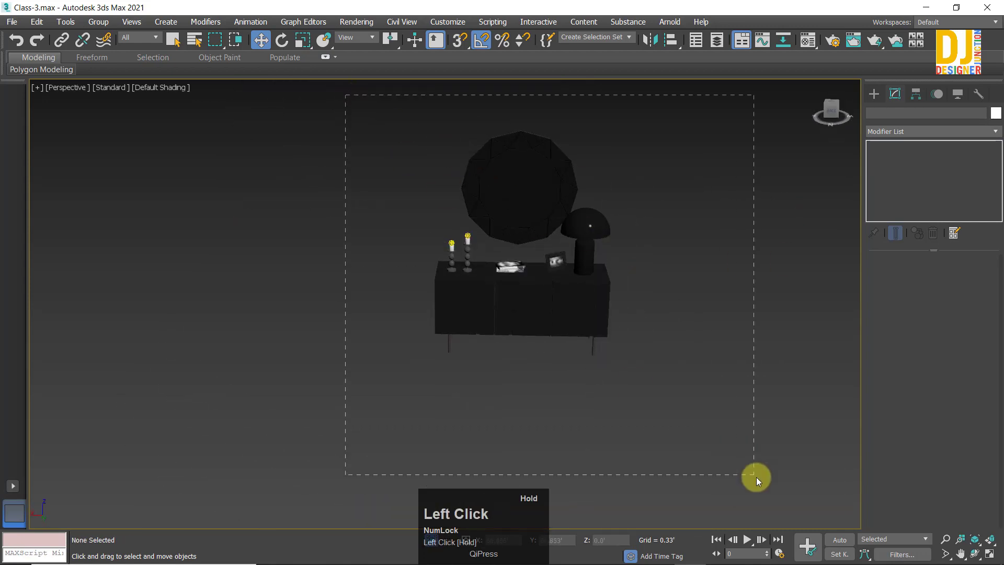
drag(756, 477, 754, 476)
click(97, 22)
click(97, 85)
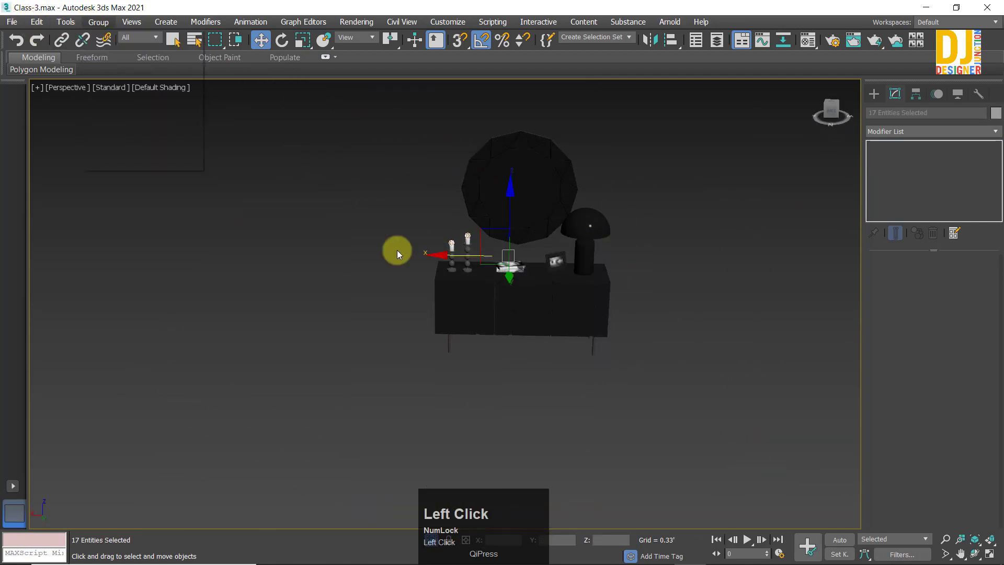
click(512, 309)
click(512, 236)
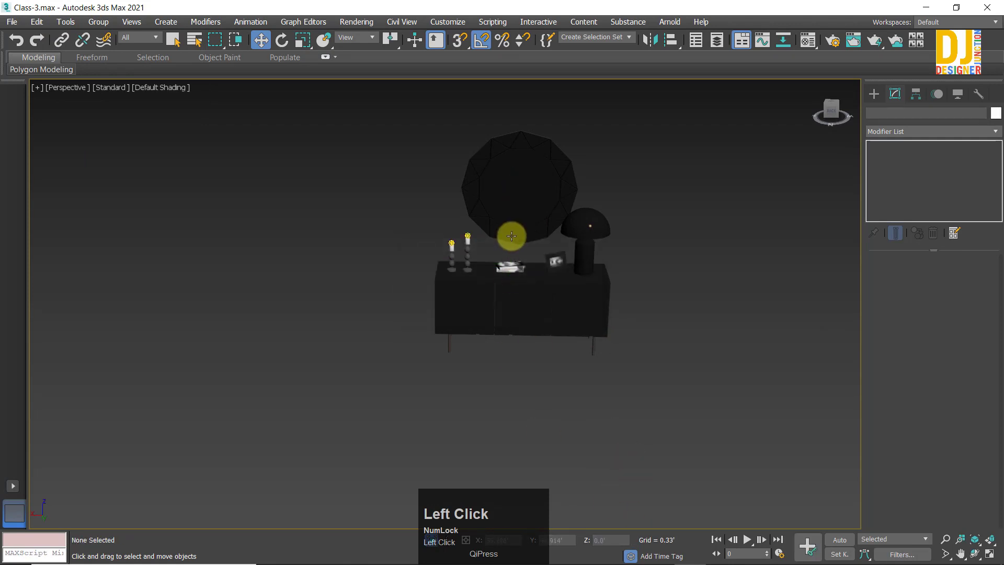
click(507, 177)
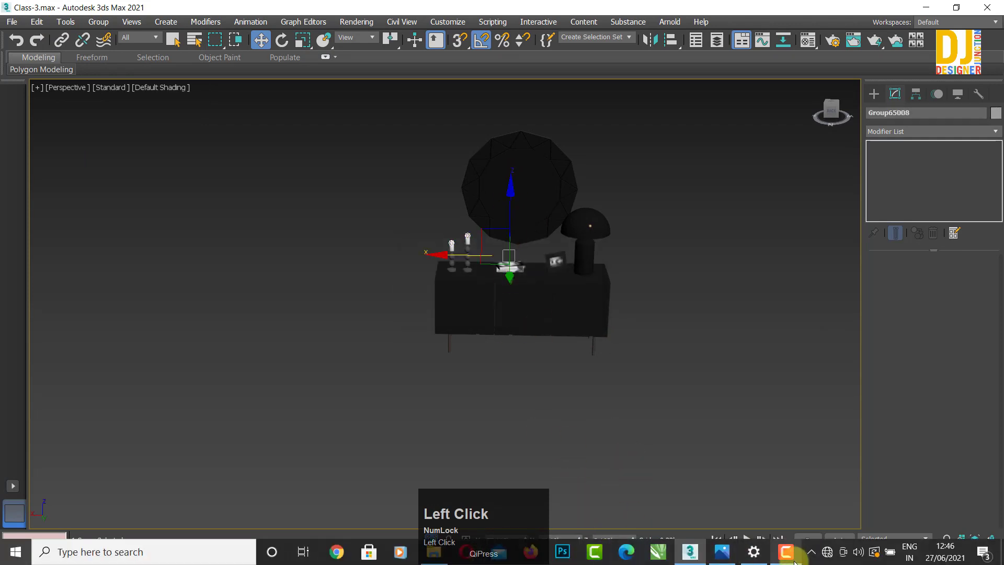
Step: Exit isolation to show the full room and examine the console's clearance from the fitted door
middle_drag(509, 185, 478, 249)
key(z)
alt+scroll(471, 242, down, 2)
middle_click(345, 369)
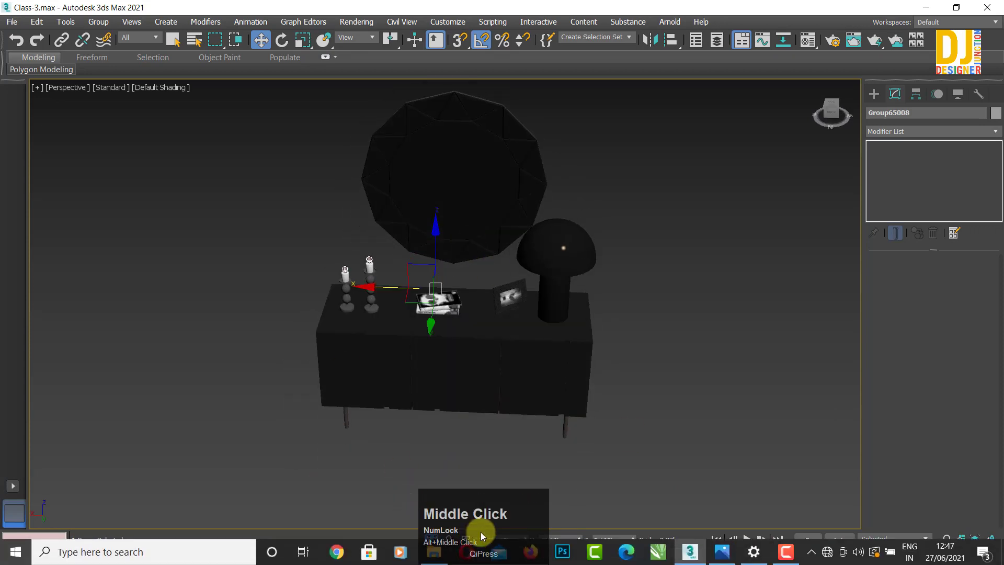
click(432, 540)
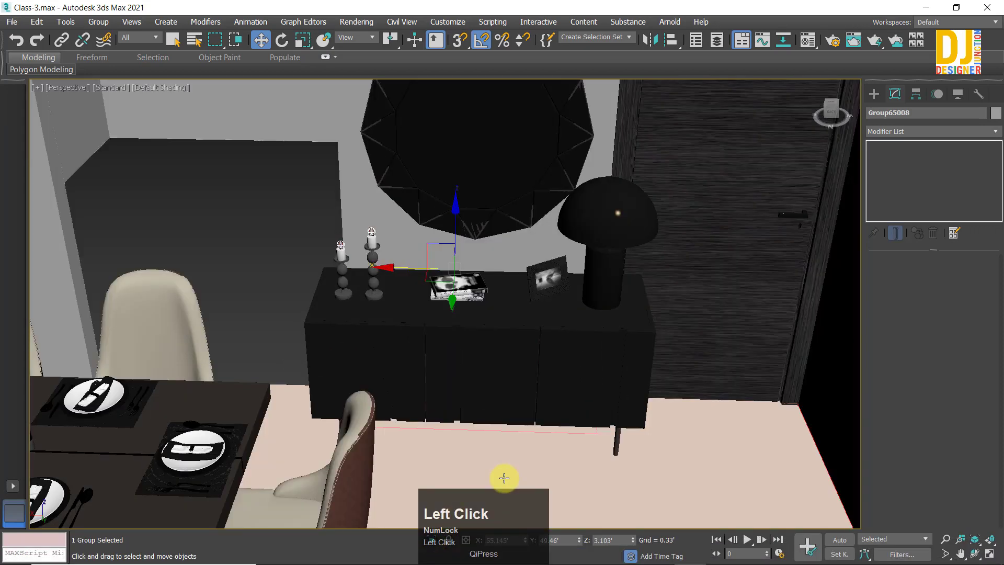
alt+middle_drag(482, 291, 448, 316)
alt+scroll(545, 324, up, 5)
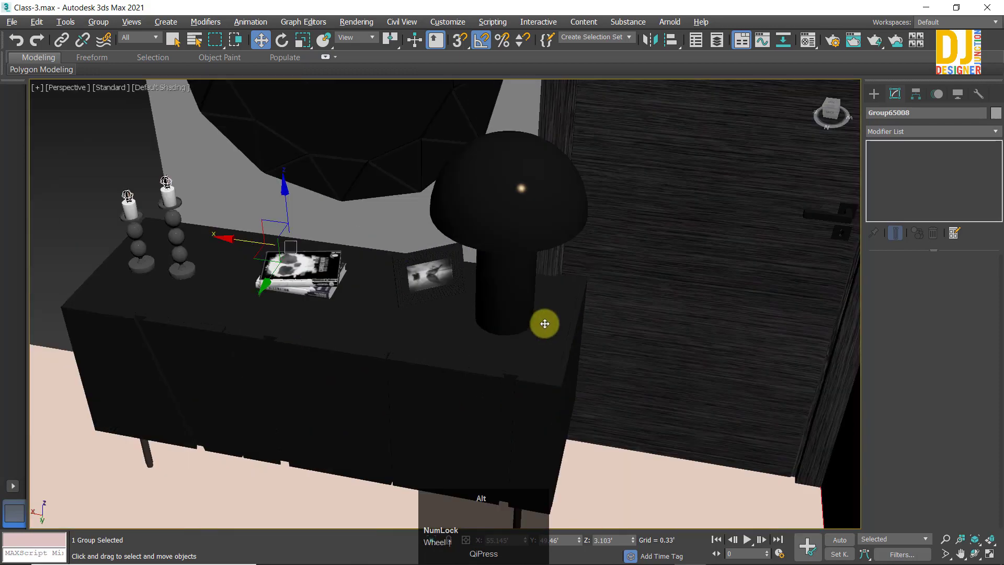
alt+middle_drag(545, 324, 289, 170)
scroll(229, 184, down, 3)
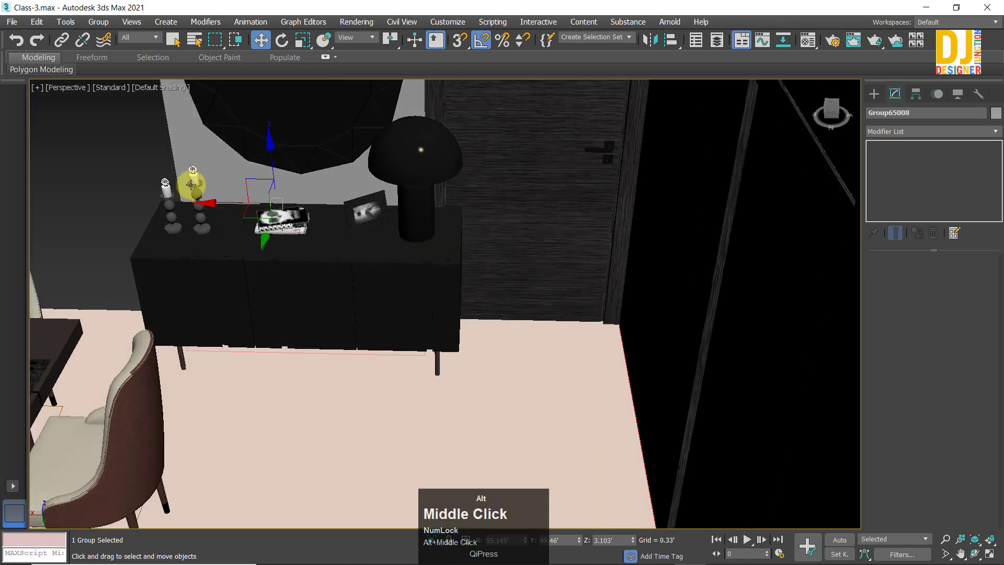
Step: Open the console group so its individual parts can be selected
click(96, 22)
click(123, 72)
click(298, 302)
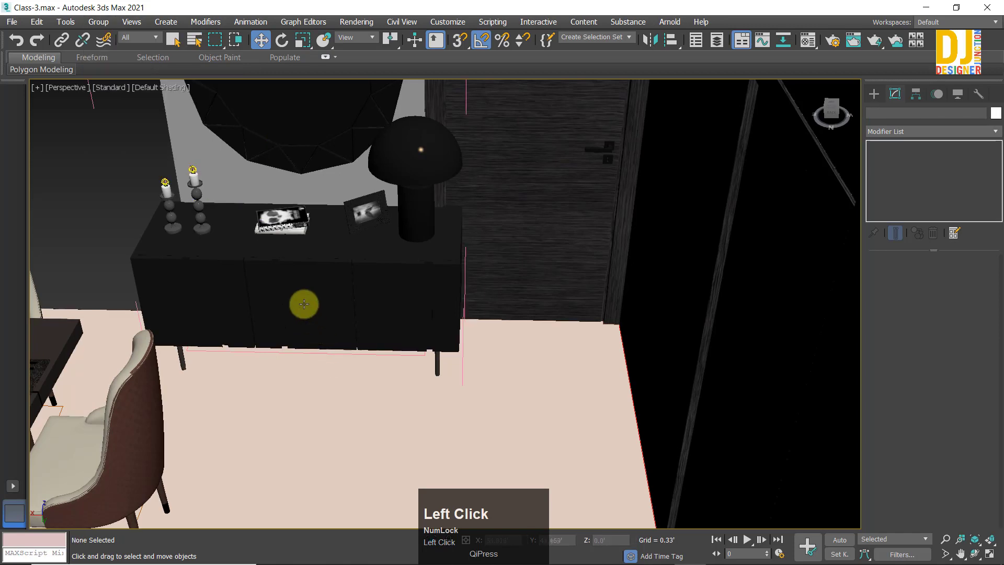
Step: Try to move the middle front panel out of the console along X and undo the move
drag(250, 301, 539, 341)
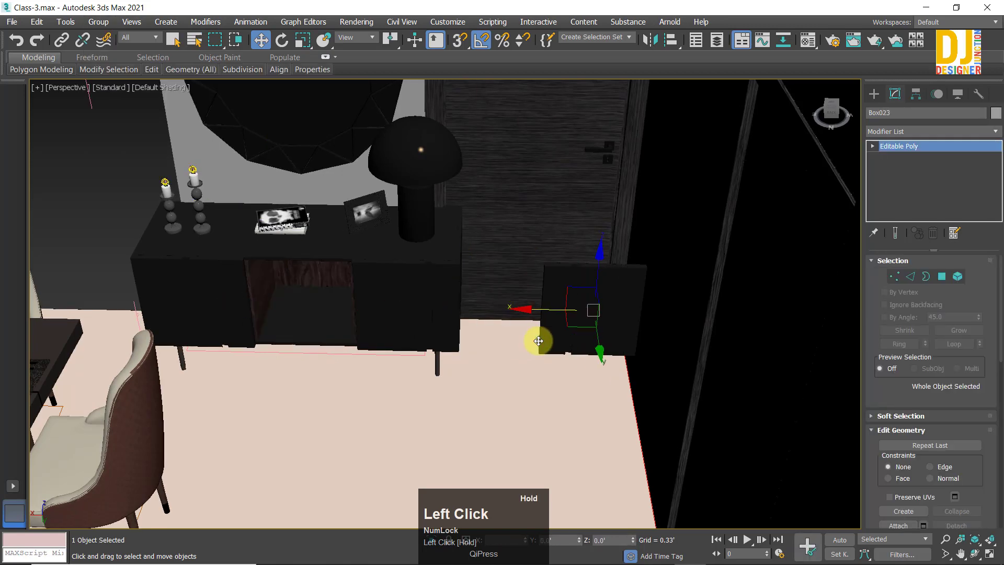
key(ctrl+z)
scroll(364, 284, up, 3)
alt+middle_drag(476, 264, 455, 263)
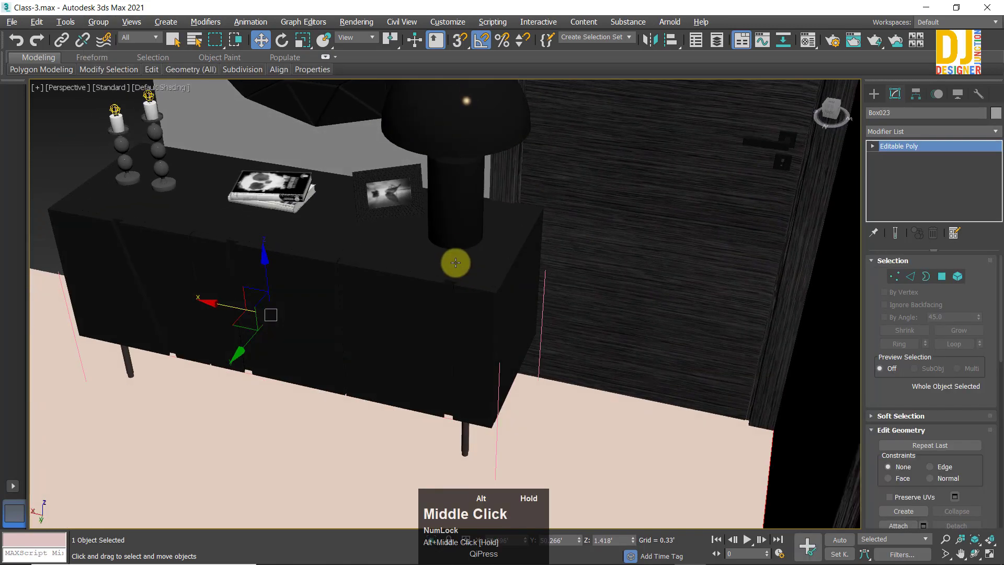
alt+middle_drag(517, 306, 510, 275)
scroll(531, 318, down, 3)
key(ctrl+z)
Step: Examine the console's front panels in the shaded perspective and the wireframe top view, including their position relative to the door opening
click(419, 284)
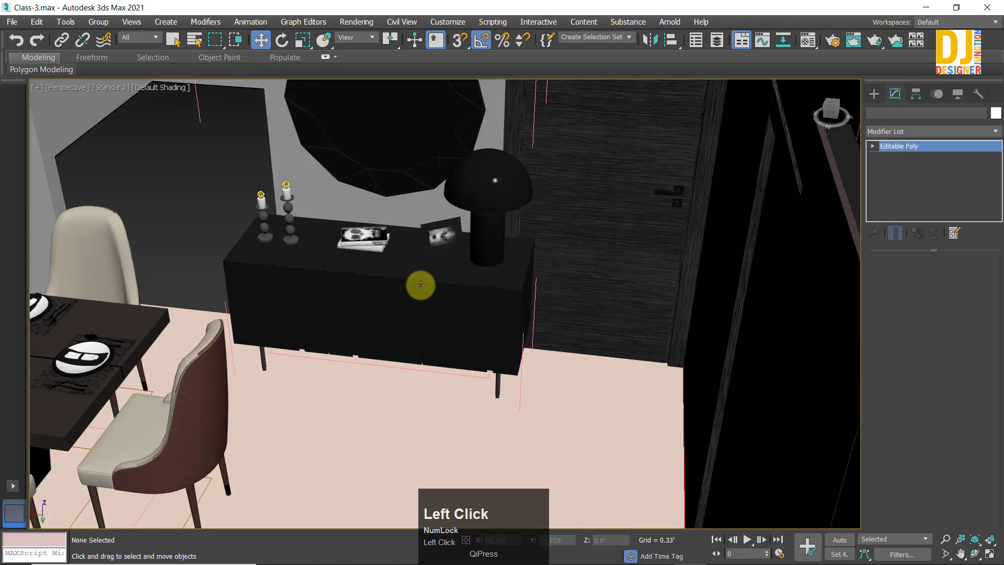
alt+middle_drag(418, 284, 452, 278)
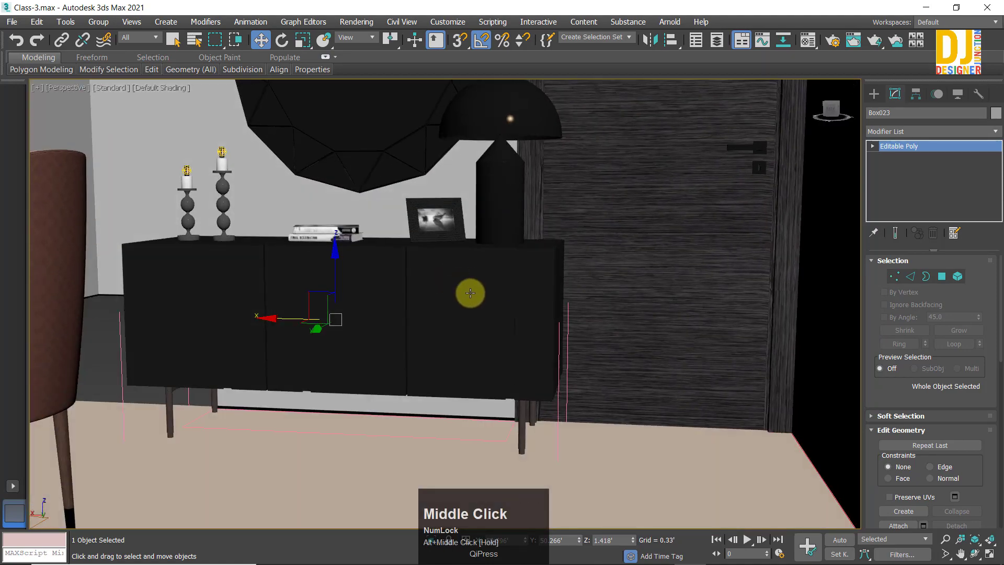
key(F3)
alt+middle_drag(374, 247, 385, 328)
key(alt+w)
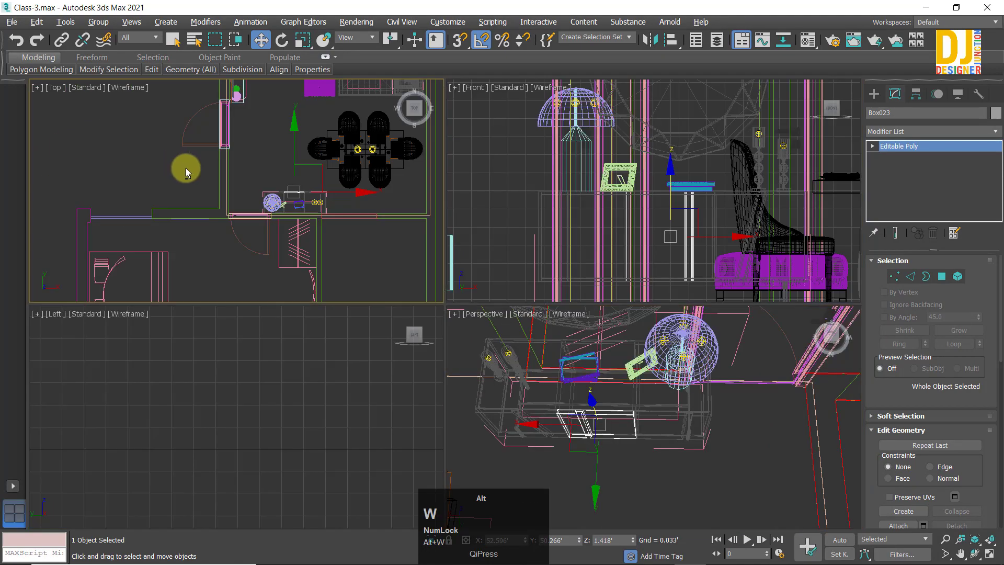
key(alt+w)
key(z)
scroll(456, 278, down, 9)
middle_drag(451, 280, 429, 189)
scroll(421, 191, up, 5)
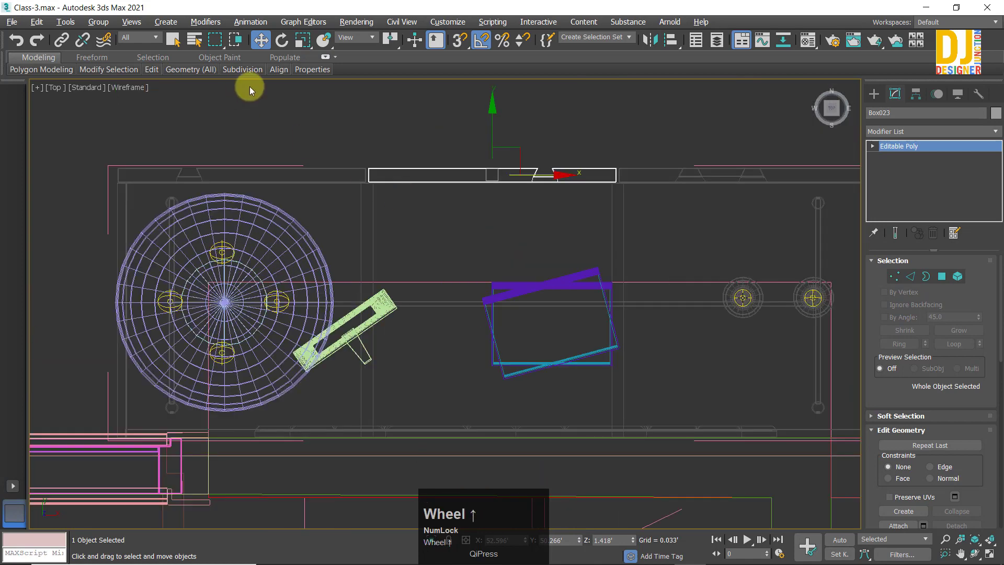
Step: Try to move the selected console body and front panels away from the door in the top view, and undo the move
click(79, 137)
drag(585, 197, 592, 190)
scroll(592, 190, down, 2)
middle_drag(592, 191, 465, 168)
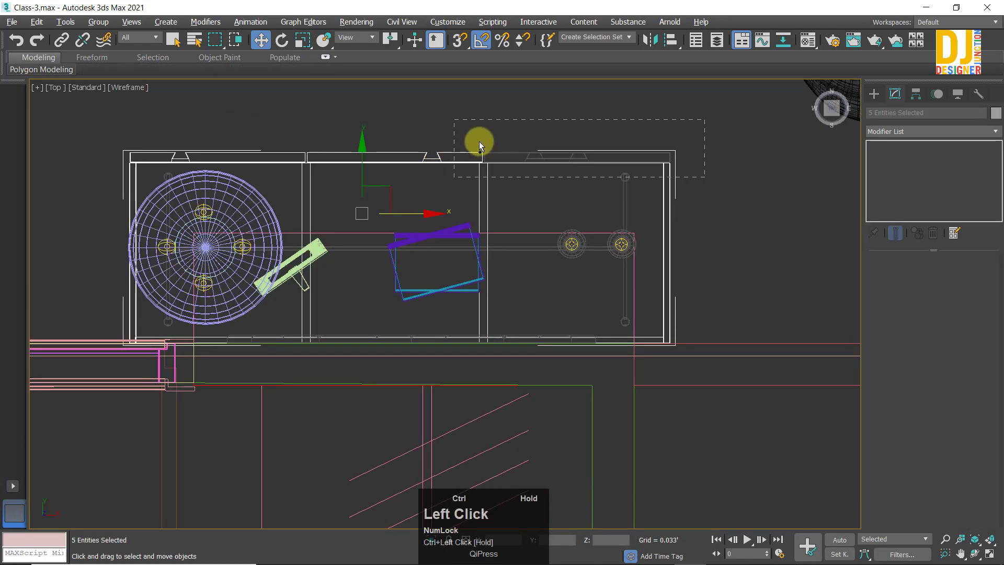
click(714, 180)
drag(388, 145, 387, 144)
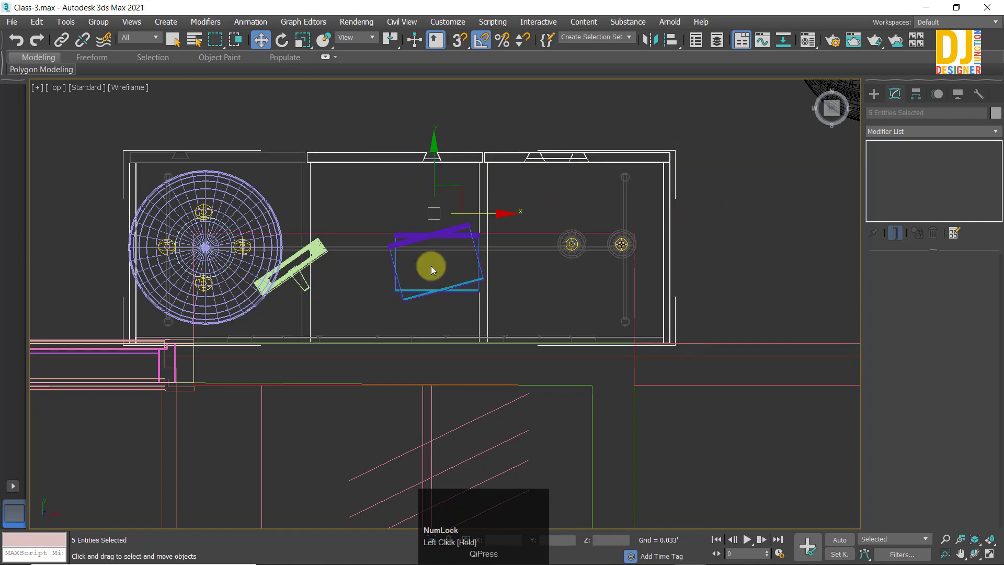
drag(456, 189, 493, 83)
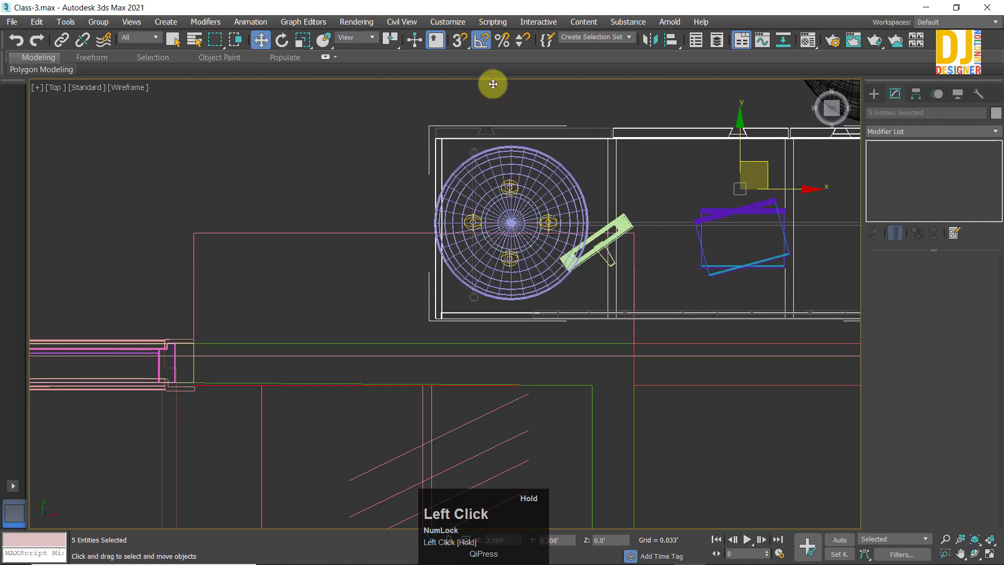
scroll(494, 143, down, 2)
key(ctrl+z)
click(629, 282)
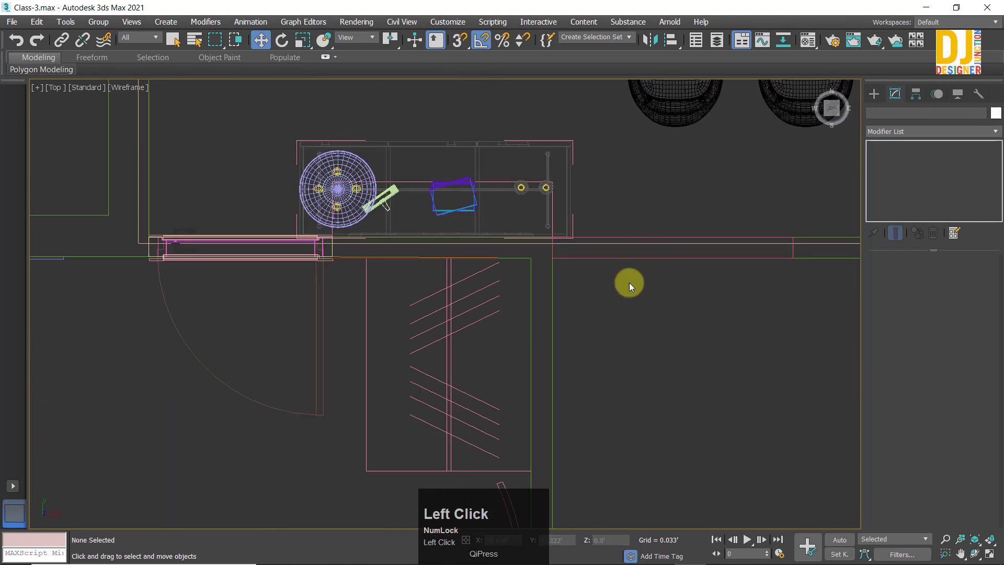
Step: Select the vertices at the console body's door-side end and move them inward along X in the shaded perspective view
key(alt+w)
key(alt+w)
mouse_move(526, 347)
alt+middle_down()
mouse_move(538, 296)
mouse_move(592, 316)
mouse_move(548, 339)
mouse_move(588, 340)
mouse_move(601, 304)
mouse_move(604, 328)
mouse_move(629, 316)
mouse_move(581, 280)
alt+middle_up()
key(F3)
click(596, 312)
click(895, 276)
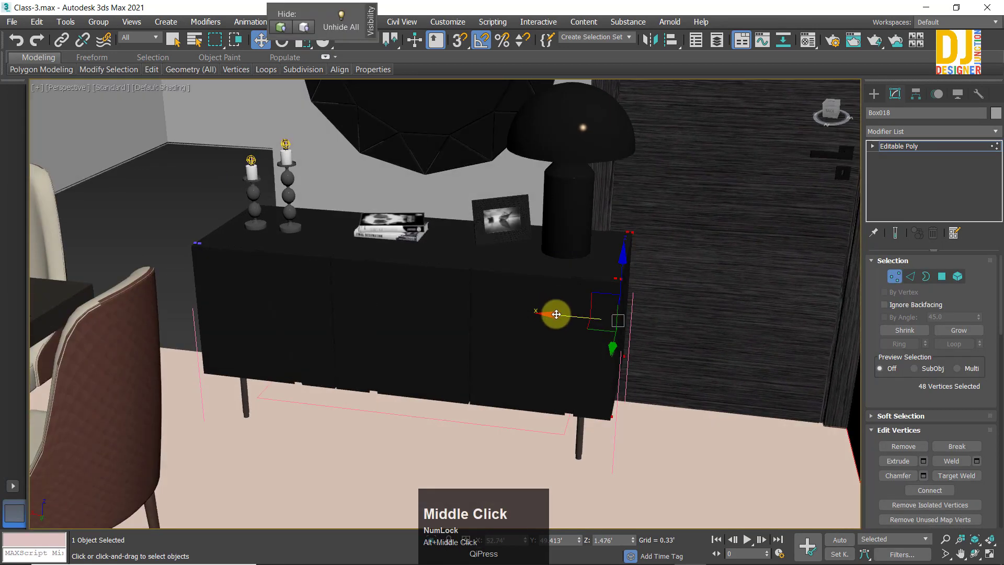
drag(558, 315, 518, 319)
alt+middle_drag(517, 318, 543, 292)
scroll(558, 292, up, 3)
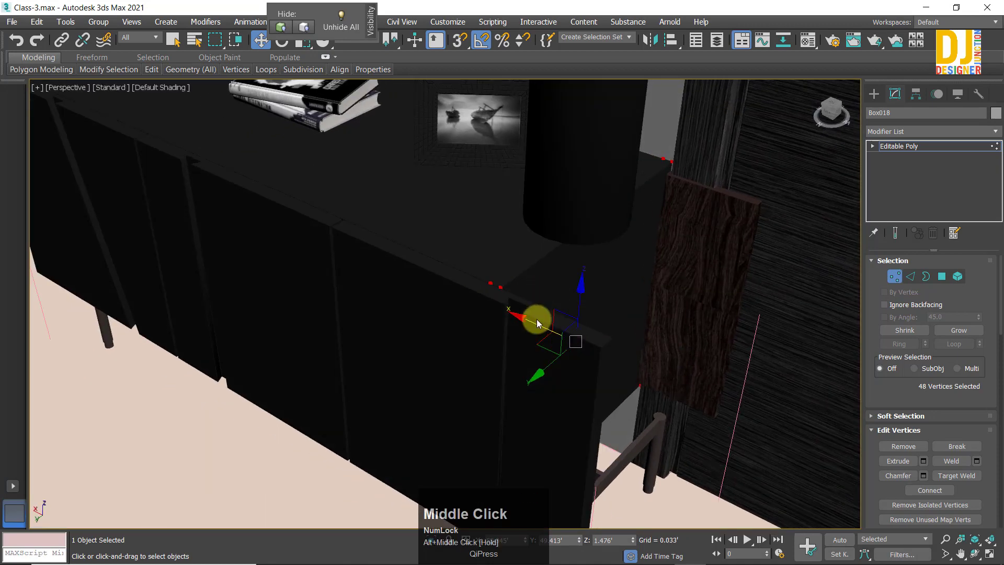
drag(524, 317, 524, 320)
scroll(524, 321, down, 4)
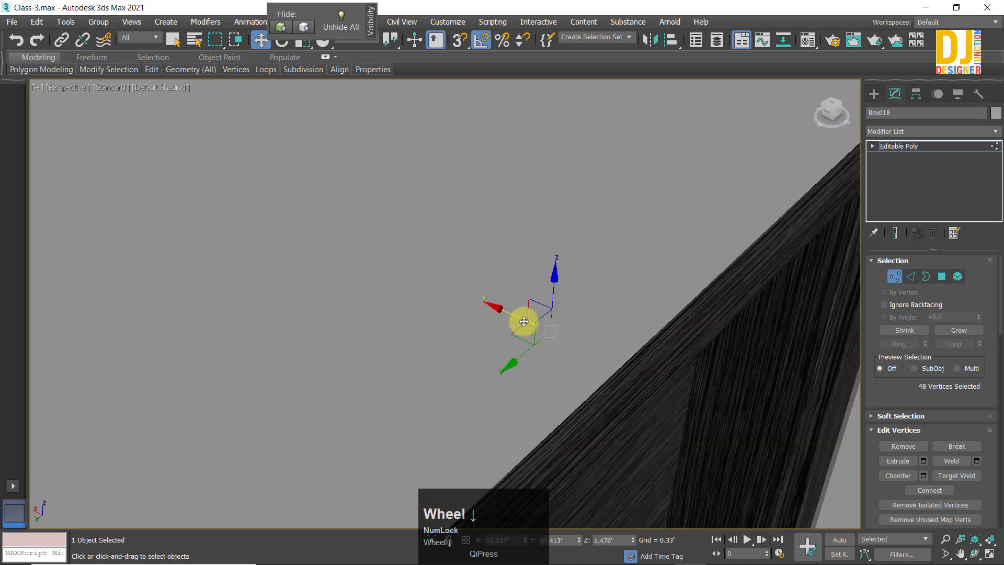
alt+middle_drag(523, 321, 515, 287)
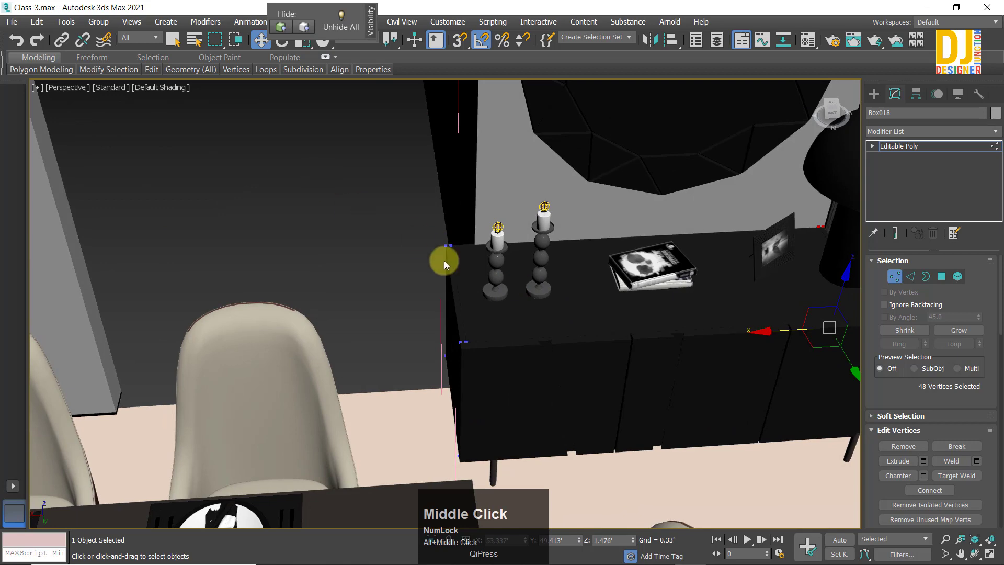
Step: Select the vertices at the console body's candle-side end and move them inward along X
middle_drag(444, 260, 294, 193)
scroll(381, 362, up, 3)
middle_drag(394, 172, 431, 213)
scroll(314, 146, down, 3)
scroll(348, 300, up, 2)
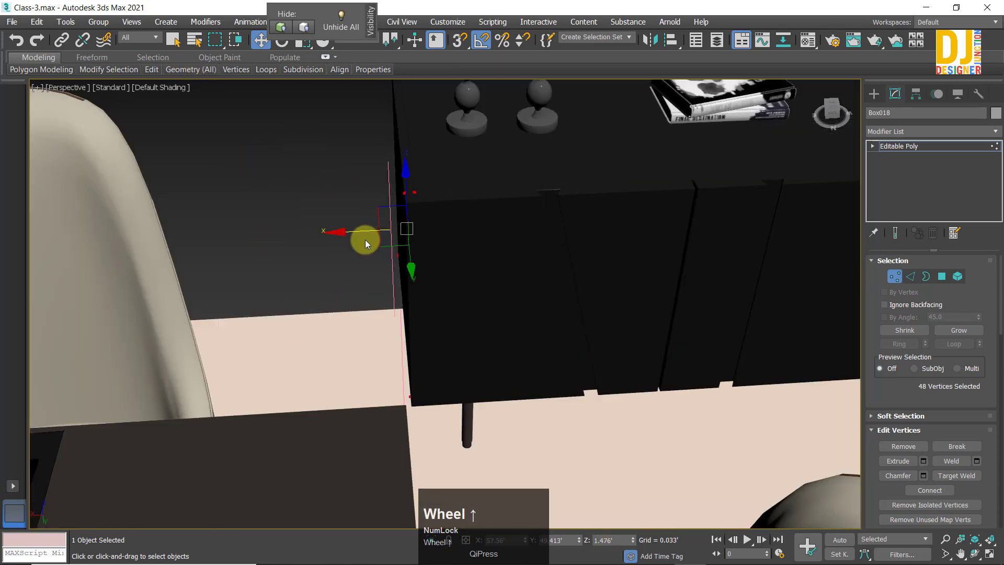
drag(398, 232, 515, 224)
scroll(450, 299, down, 3)
middle_drag(463, 208, 463, 318)
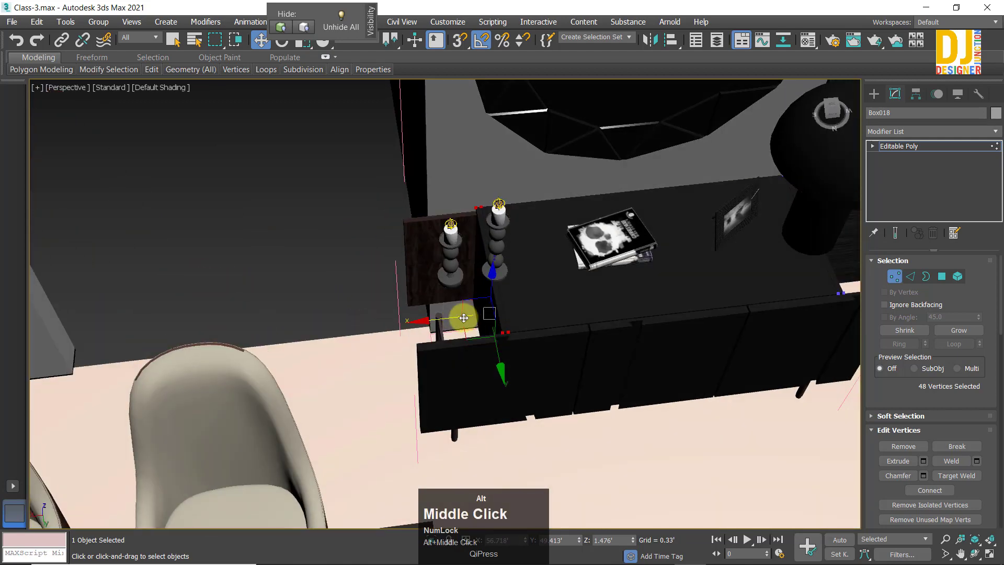
Step: Shift the body's candle-side end vertices back outward along X and leave vertex editing
click(482, 331)
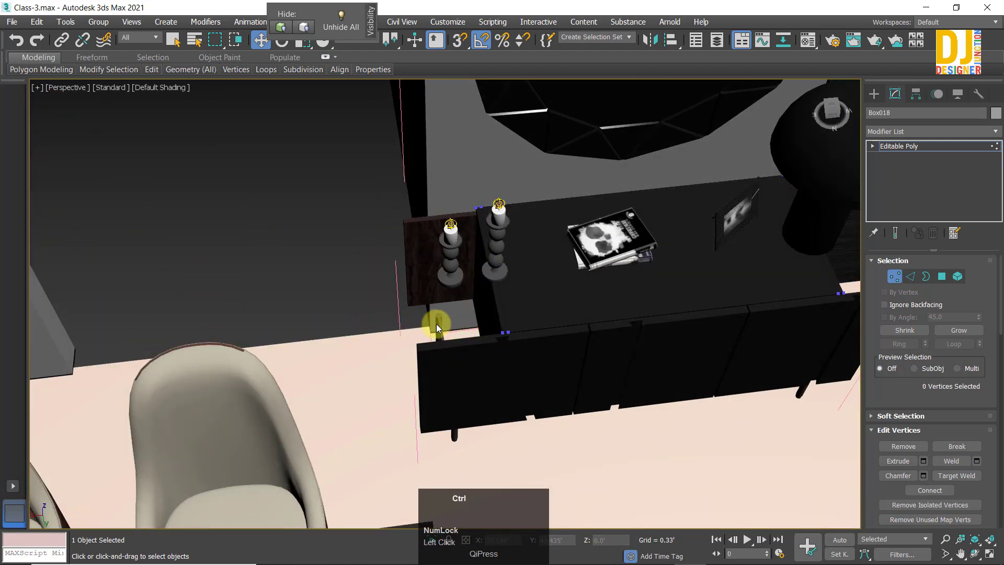
drag(435, 323, 387, 333)
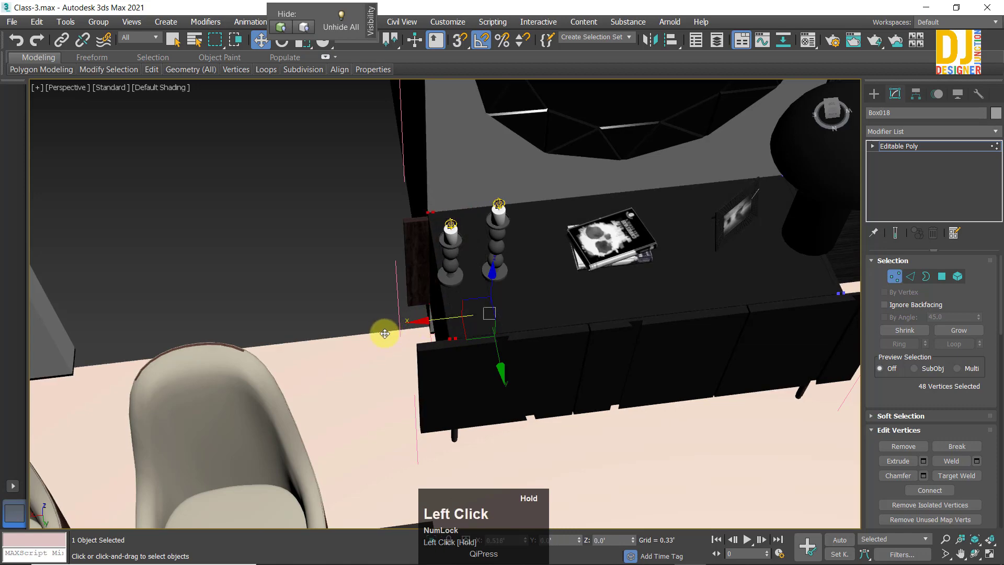
alt+middle_drag(387, 333, 471, 315)
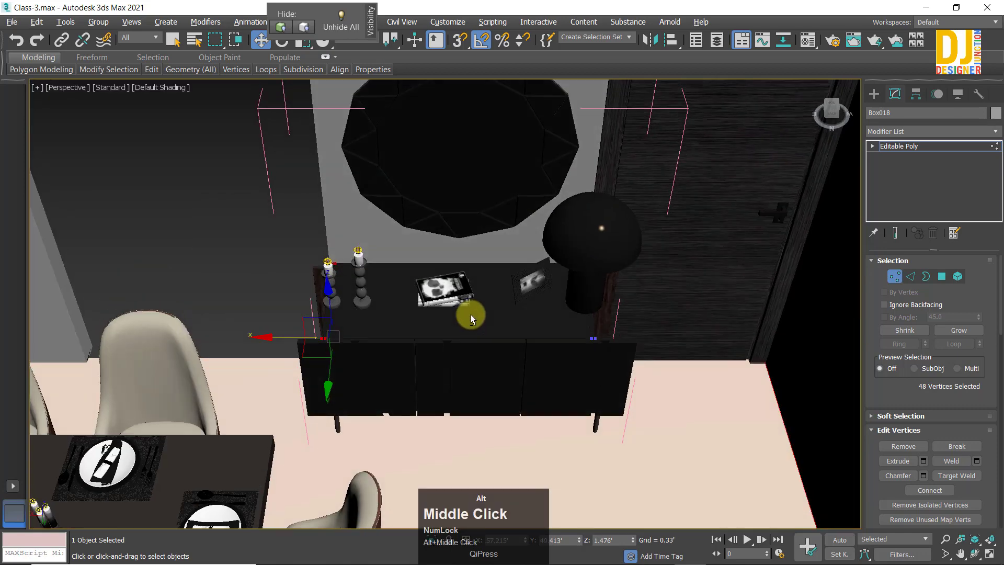
click(909, 147)
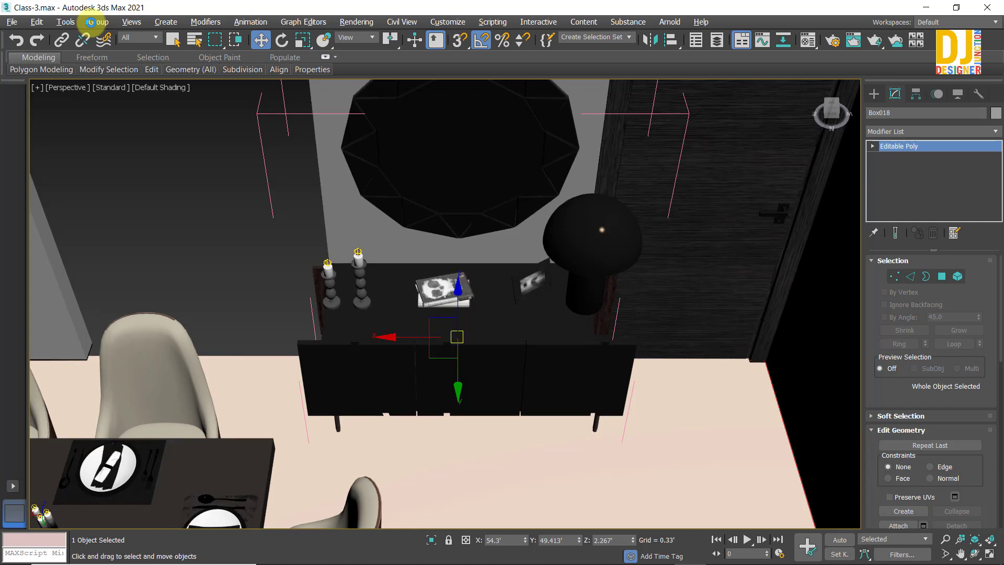
Step: Close and isolate the console group, and reopen it for editing its individual parts
click(92, 22)
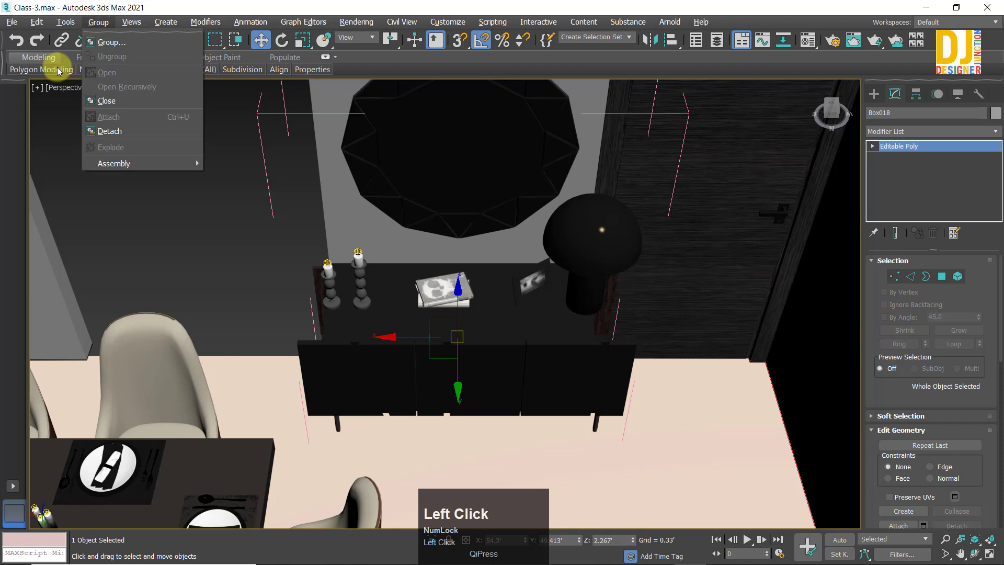
click(117, 100)
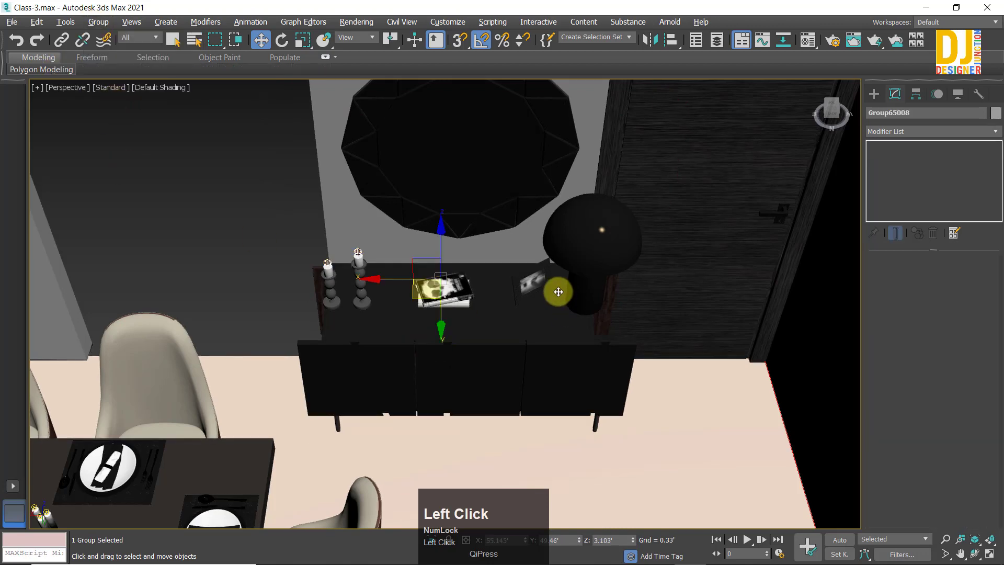
key(alt+q)
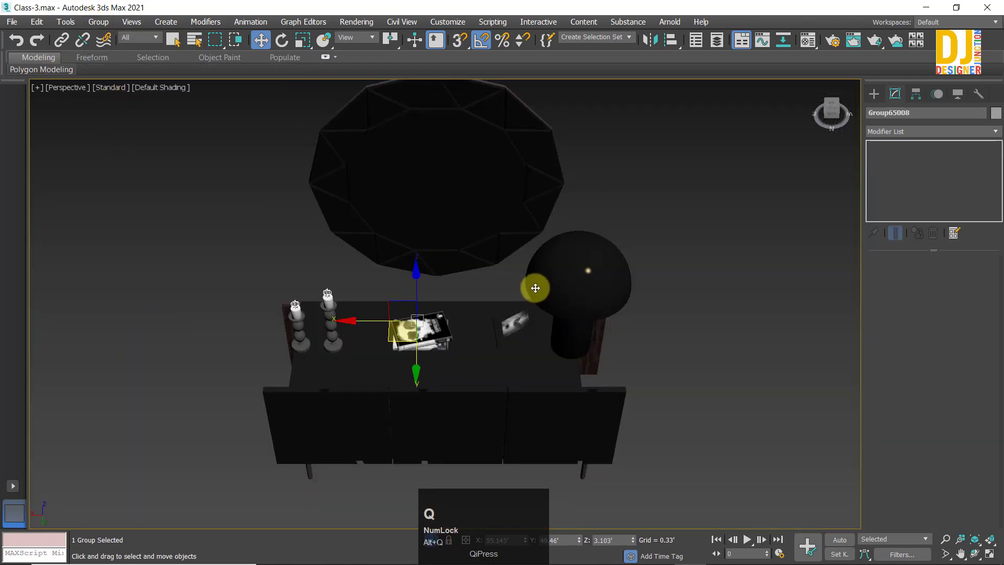
alt+middle_drag(536, 288, 496, 246)
key(z)
mouse_move(319, 258)
alt+middle_down()
mouse_move(394, 253)
mouse_move(455, 294)
mouse_move(442, 294)
mouse_move(468, 285)
mouse_move(419, 287)
mouse_move(391, 336)
mouse_move(342, 249)
mouse_move(267, 276)
mouse_move(410, 321)
mouse_move(421, 275)
mouse_move(311, 240)
alt+middle_up()
key(z)
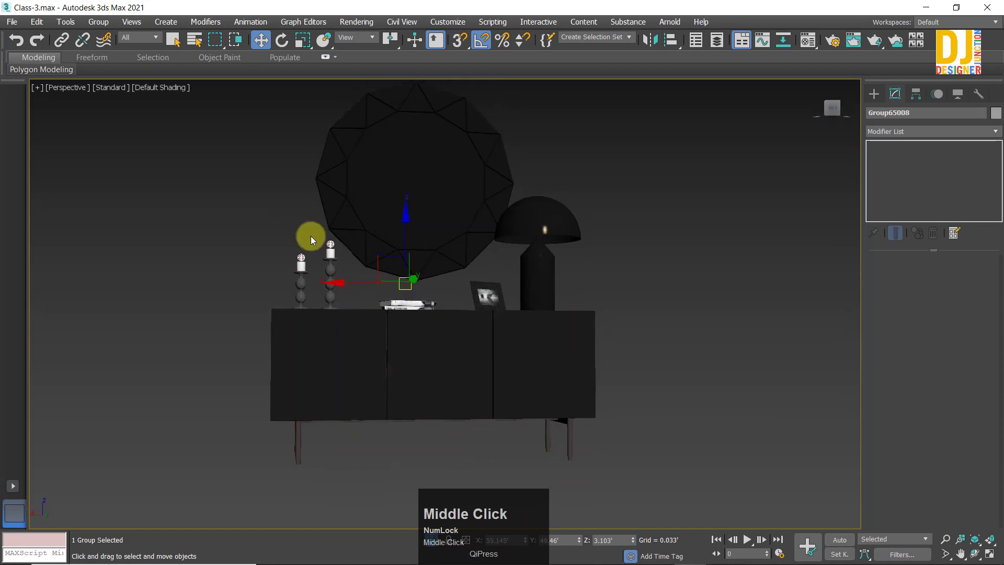
click(92, 24)
click(121, 71)
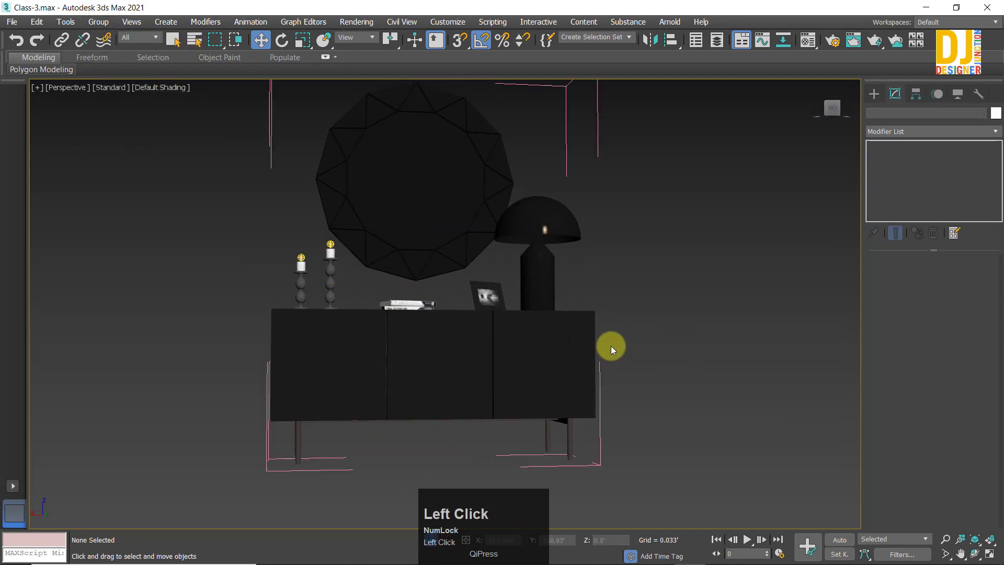
Step: Try to narrow the door-side front panel by moving its outer vertices inward along X, and undo the move
alt+middle_drag(610, 347, 547, 383)
click(547, 383)
click(894, 277)
click(594, 355)
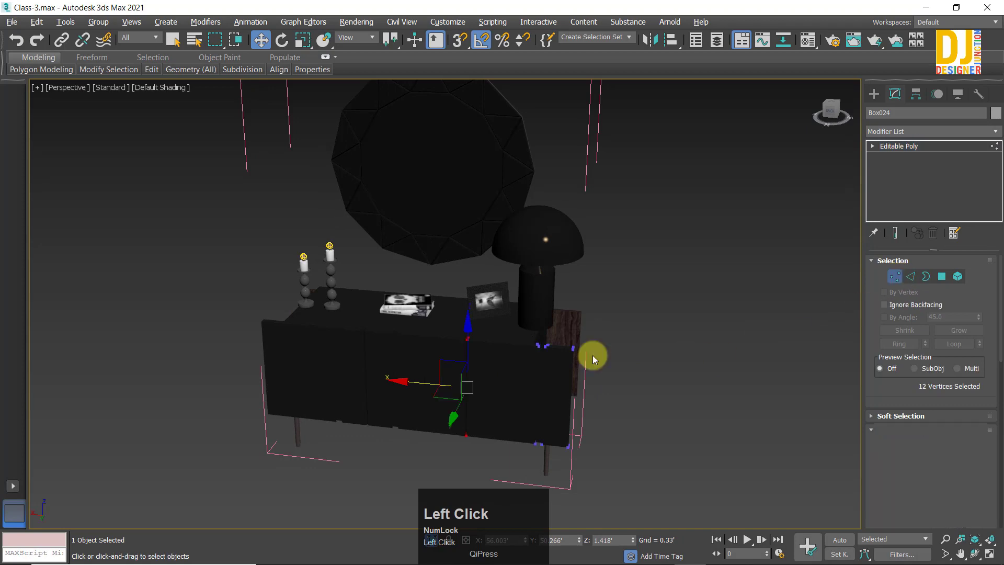
scroll(560, 376, up, 3)
alt+middle_drag(559, 377, 584, 340)
drag(495, 166, 635, 424)
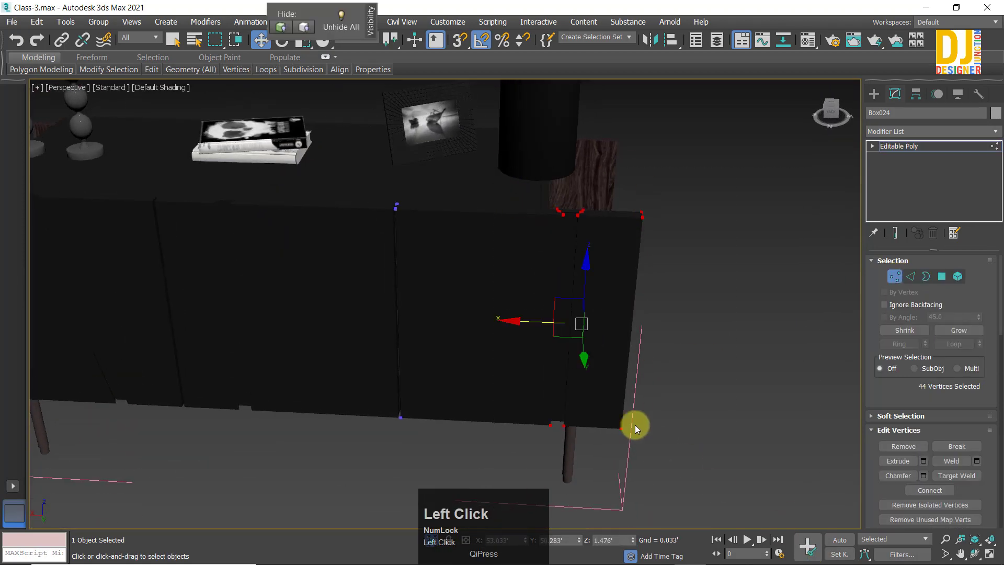
drag(526, 324, 445, 324)
alt+middle_drag(444, 324, 523, 329)
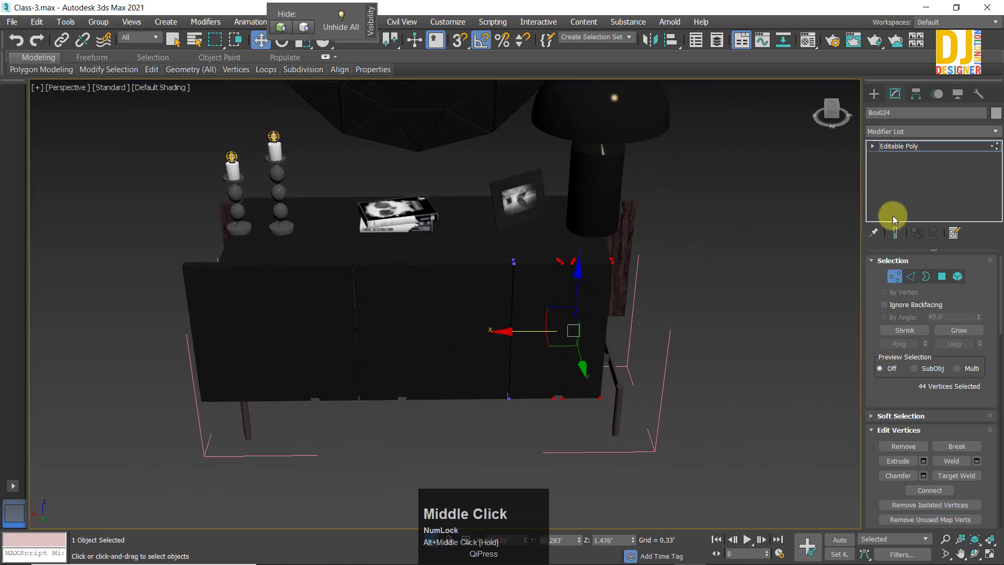
scroll(505, 330, up, 2)
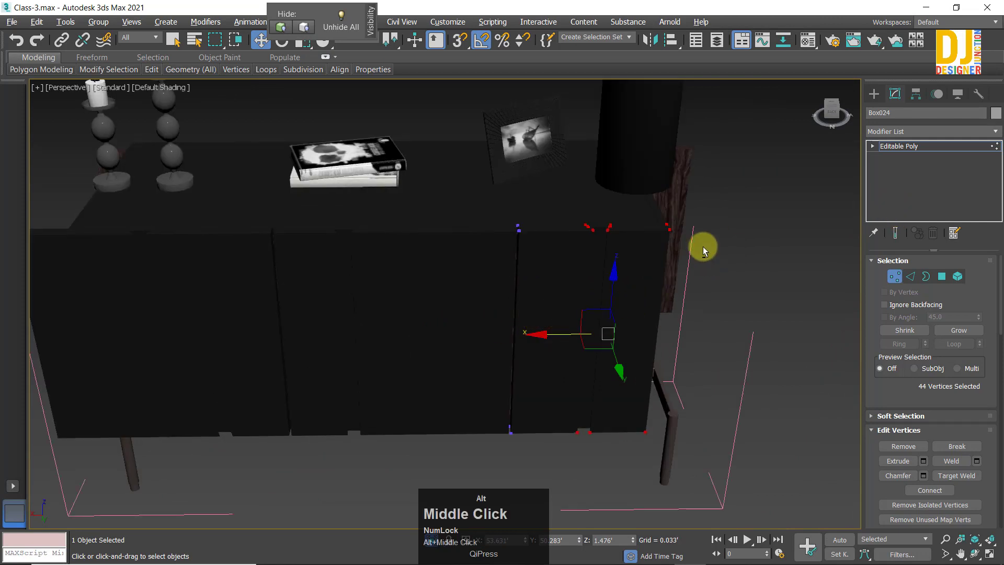
alt+middle_drag(703, 246, 754, 243)
key(ctrl+z)
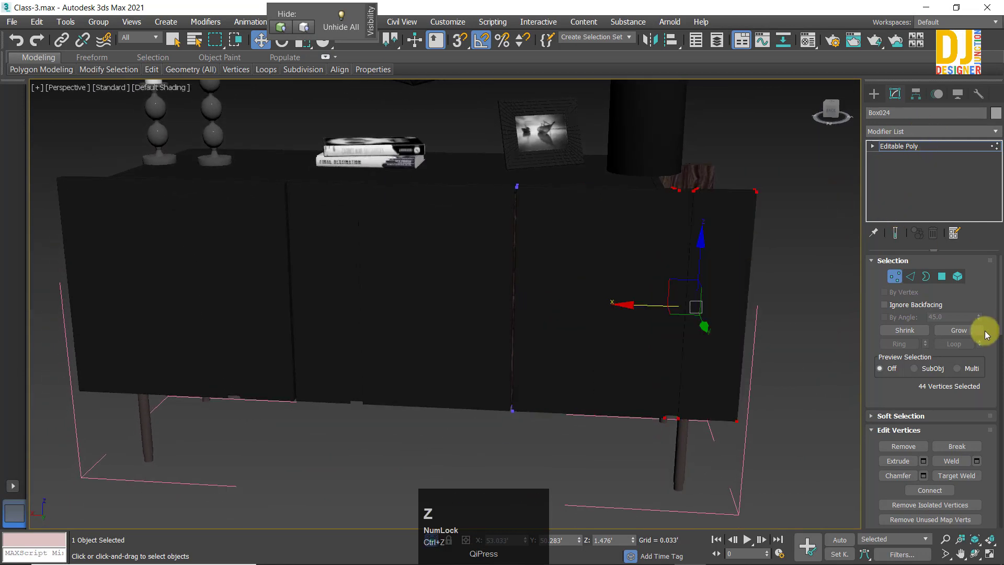
Step: Try to select the console's front panels together at element level, and return to whole-object selection
key(5)
click(568, 245)
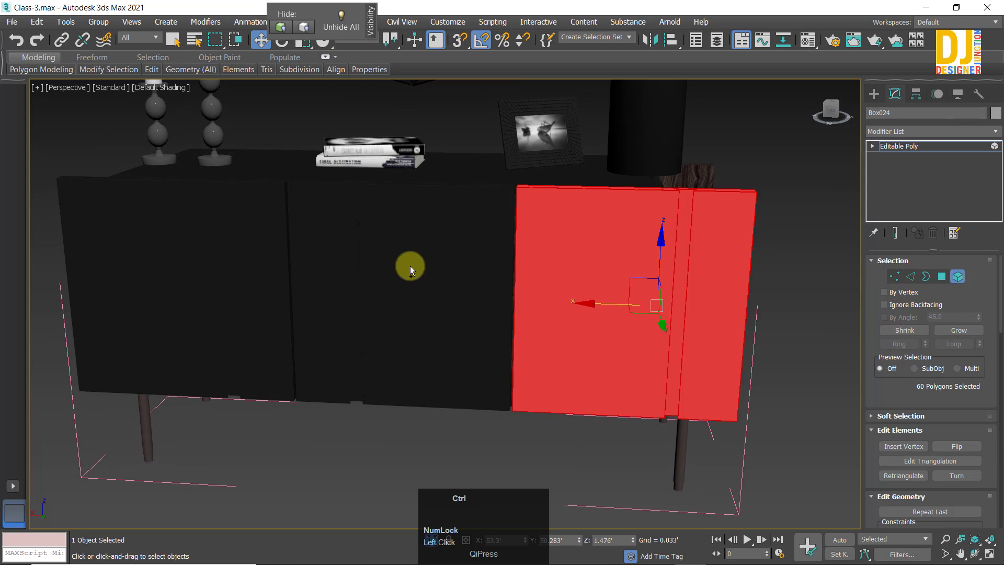
click(403, 297)
alt+middle_drag(403, 296, 719, 264)
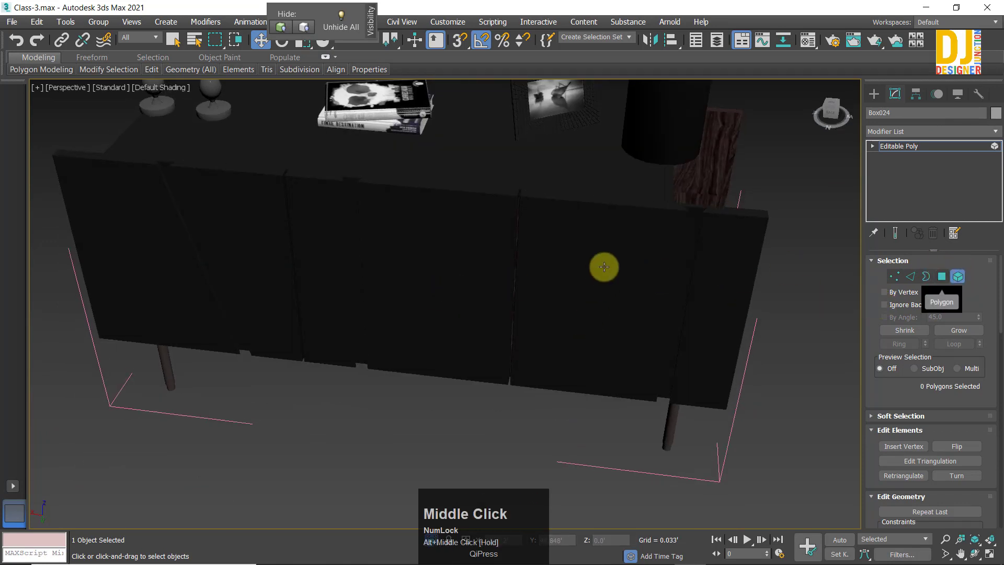
drag(606, 267, 667, 350)
key(ctrl+z)
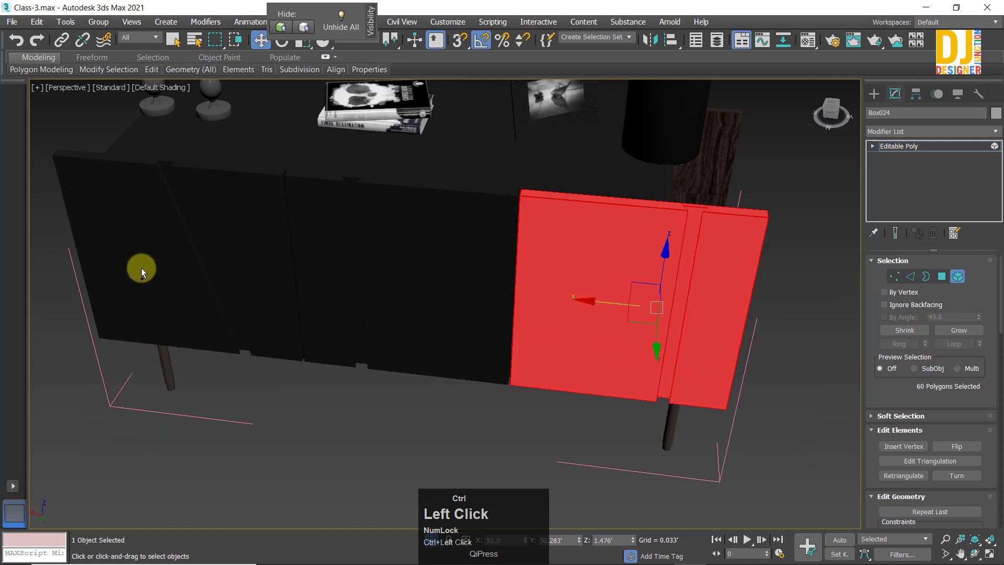
scroll(141, 267, down, 3)
alt+middle_drag(183, 243, 342, 285)
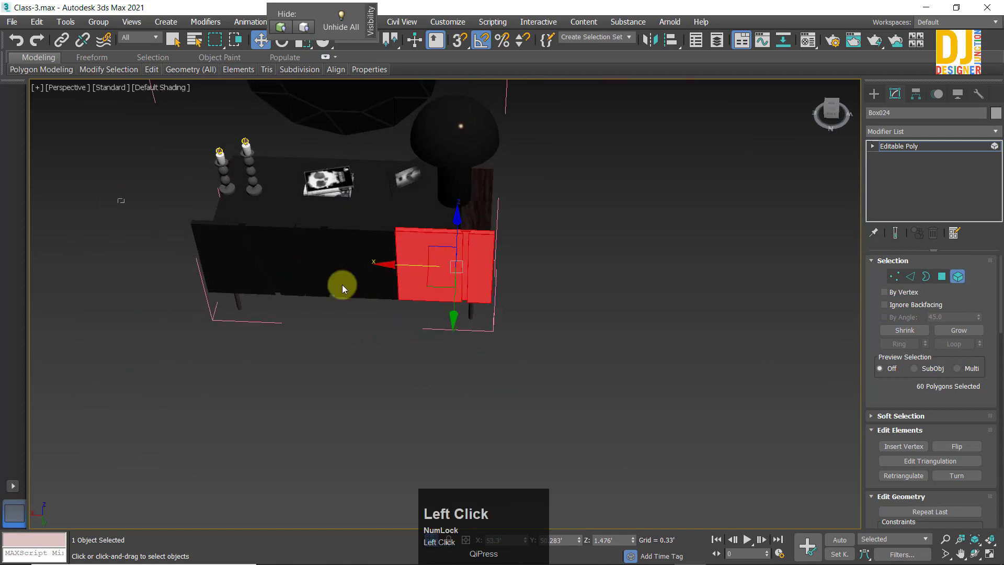
click(419, 310)
click(897, 147)
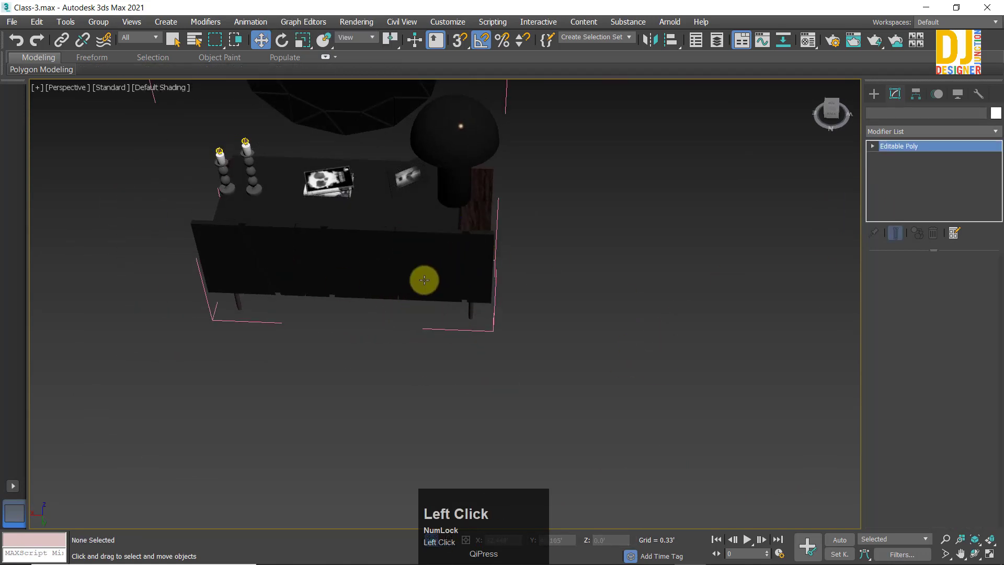
Step: Undo a trial move of the door-side front panel and select all three front panels together as whole objects
drag(379, 263, 739, 315)
key(ctrl+z)
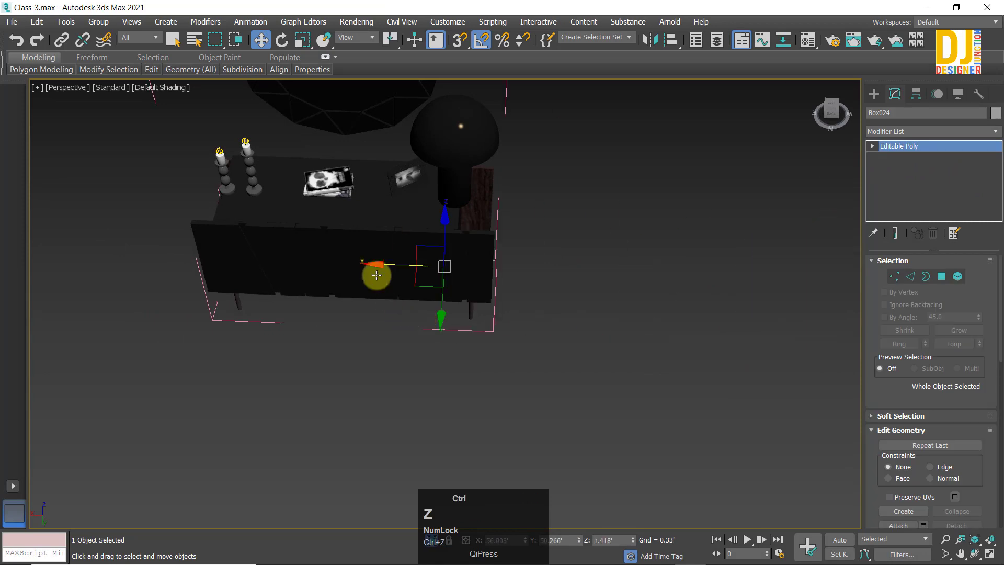
ctrl+click(294, 265)
ctrl+click(254, 294)
alt+middle_drag(255, 294, 302, 262)
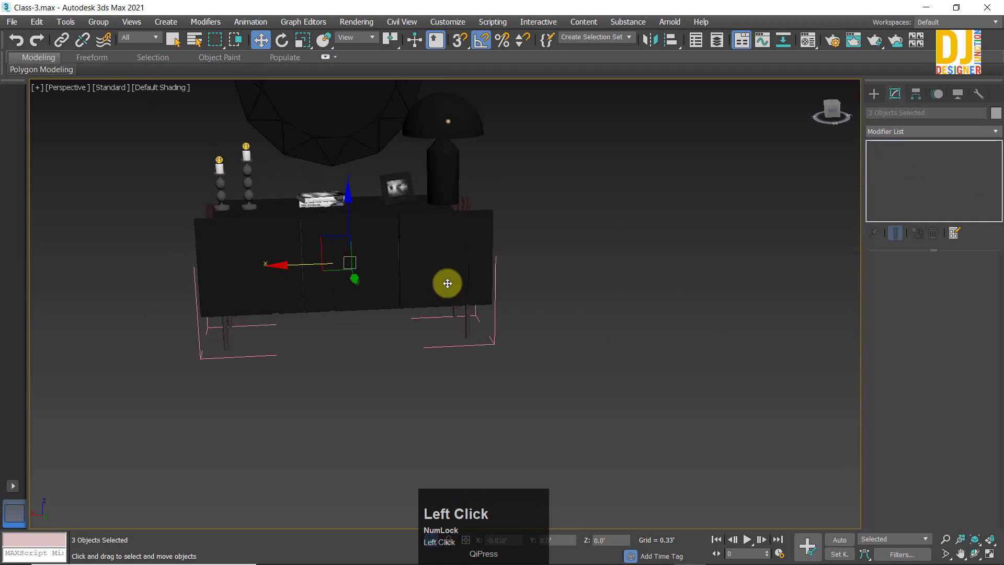
drag(448, 283, 656, 312)
alt+middle_drag(656, 311, 648, 330)
key(ctrl+z)
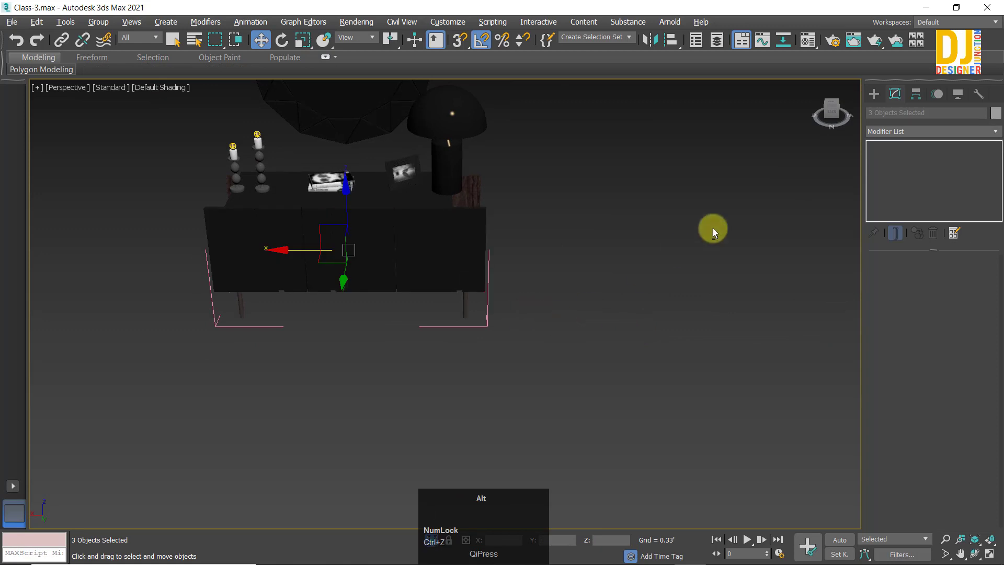
Step: Scale the three front panels narrower along X in the front view and shift them along X to cover the console body
key(alt+w)
key(alt+w)
key(z)
key(r)
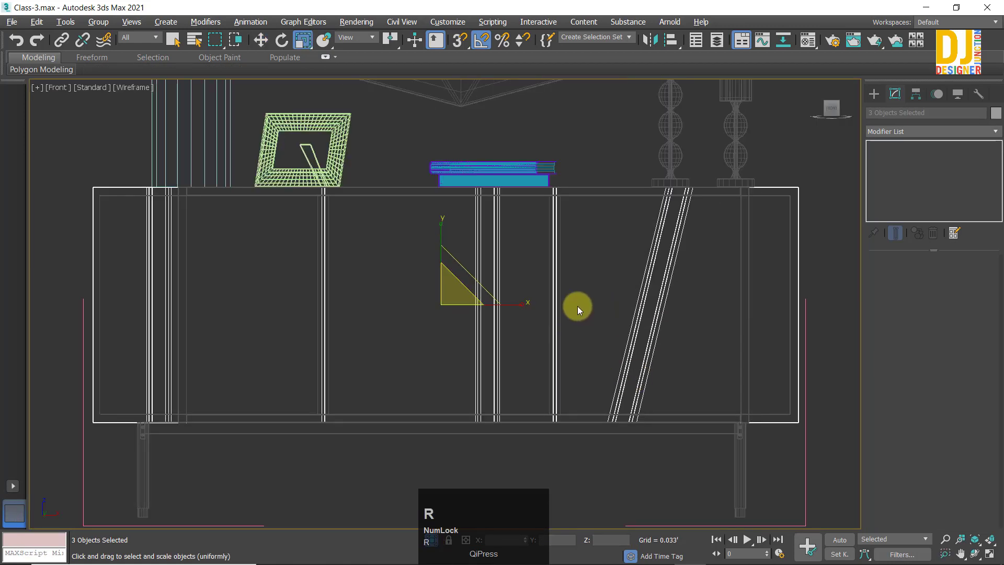
drag(520, 303, 511, 314)
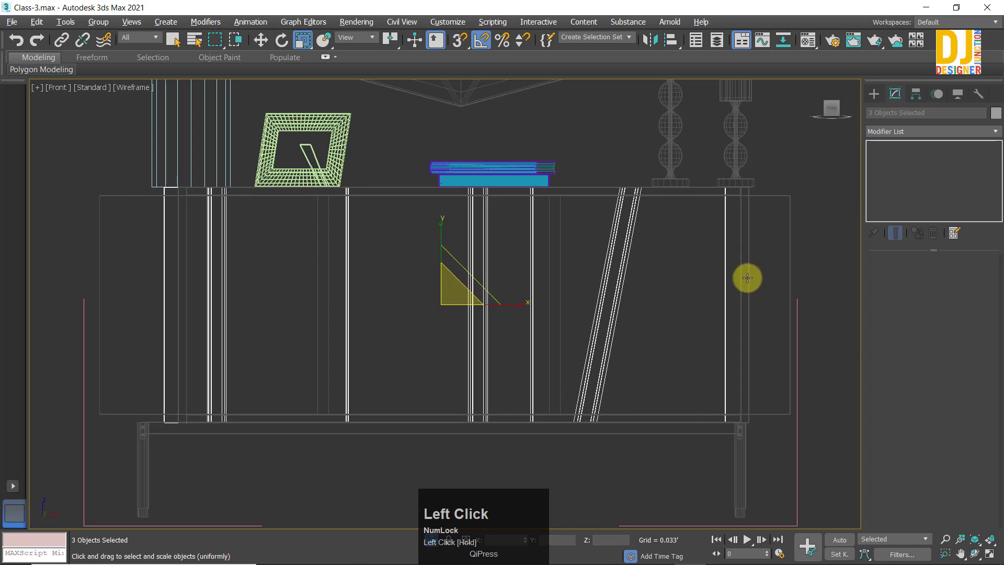
key(w)
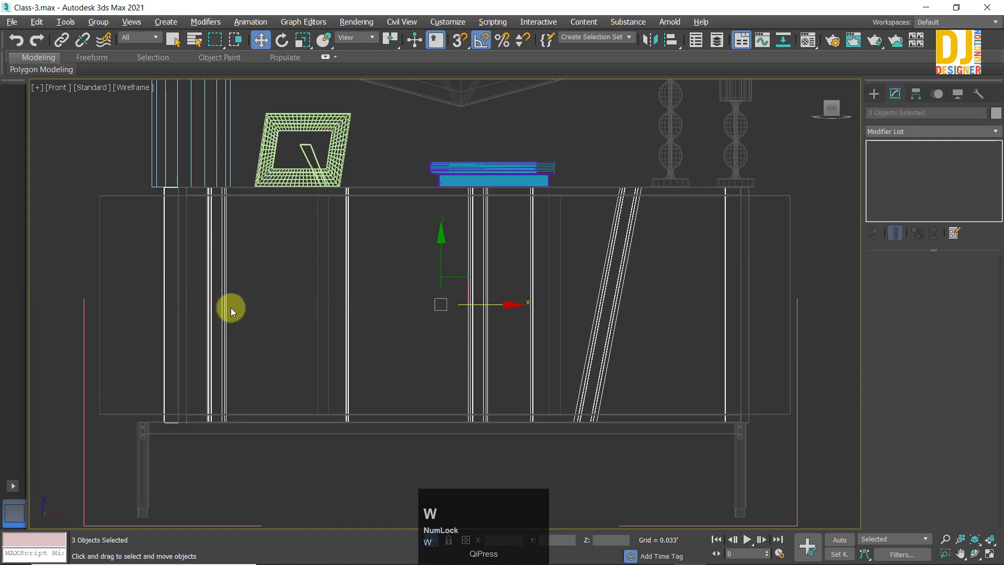
drag(497, 307, 518, 310)
key(r)
key(w)
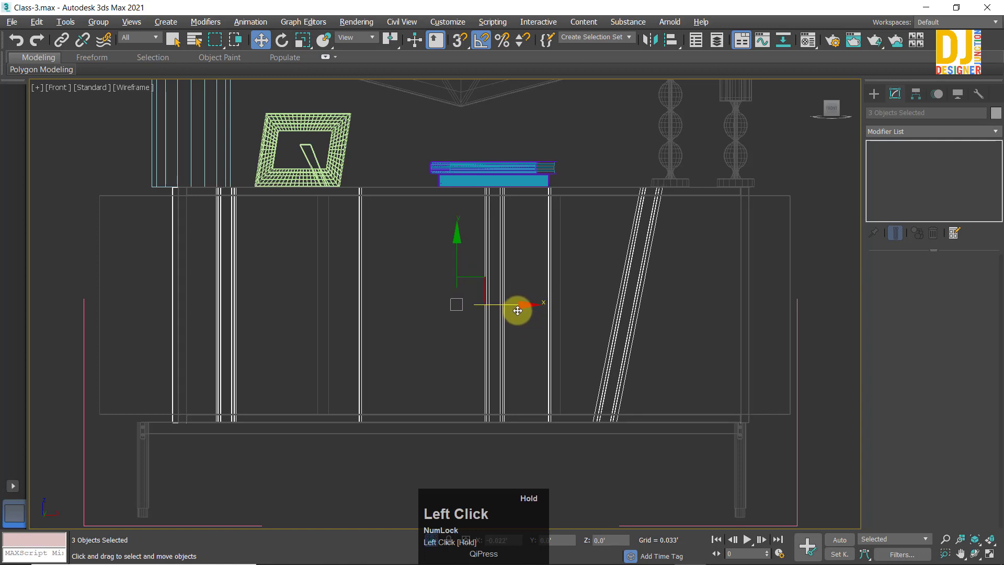
scroll(262, 263, down, 3)
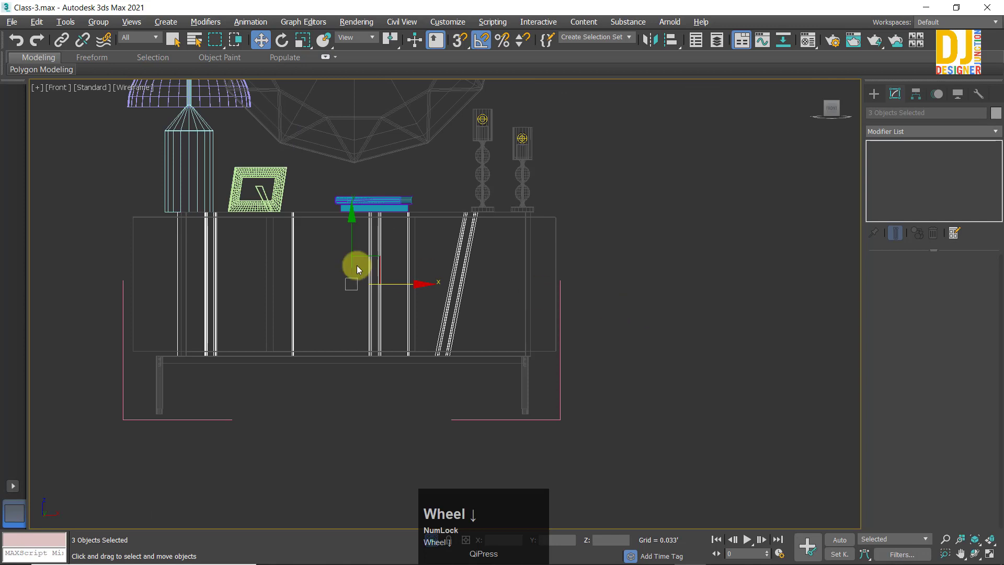
scroll(356, 265, up, 4)
scroll(357, 266, down, 2)
Step: Move the lamp-side vertices of the console body slightly outward along X to meet the edge of the front panels
click(159, 279)
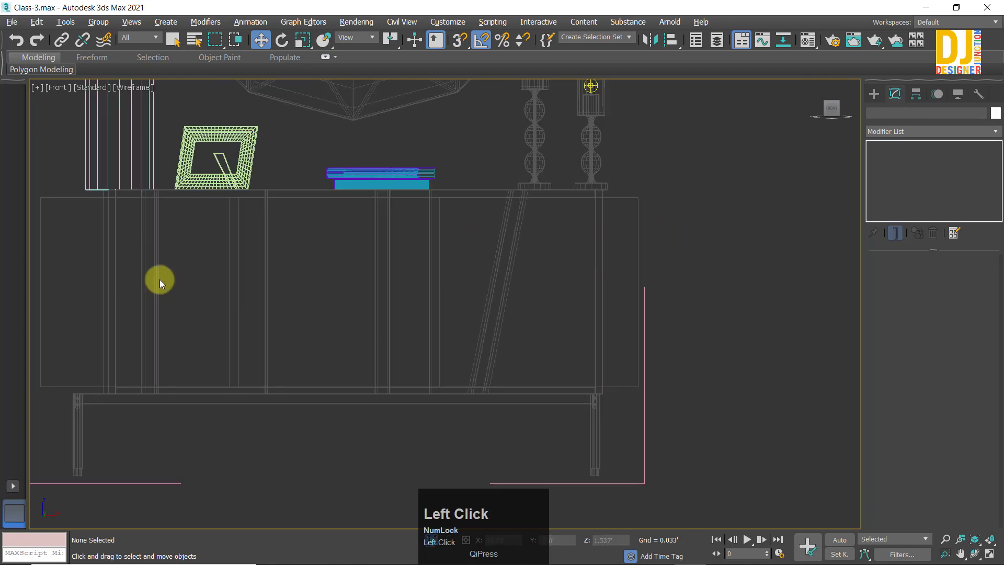
click(109, 264)
click(892, 277)
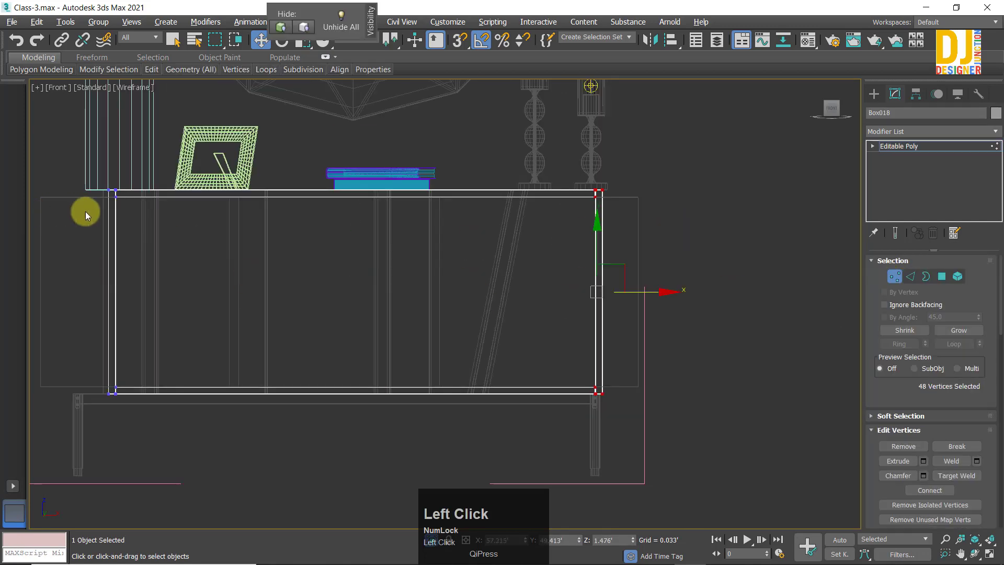
middle_drag(86, 211, 367, 206)
drag(367, 206, 538, 493)
scroll(362, 245, up, 4)
scroll(362, 245, up, 2)
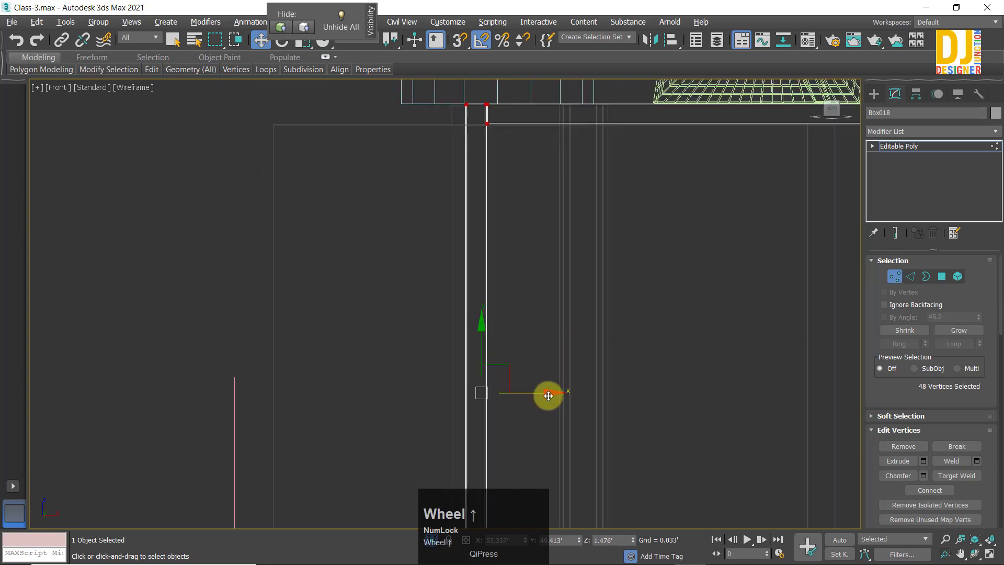
drag(546, 396, 531, 399)
scroll(598, 339, down, 6)
middle_drag(599, 339, 407, 285)
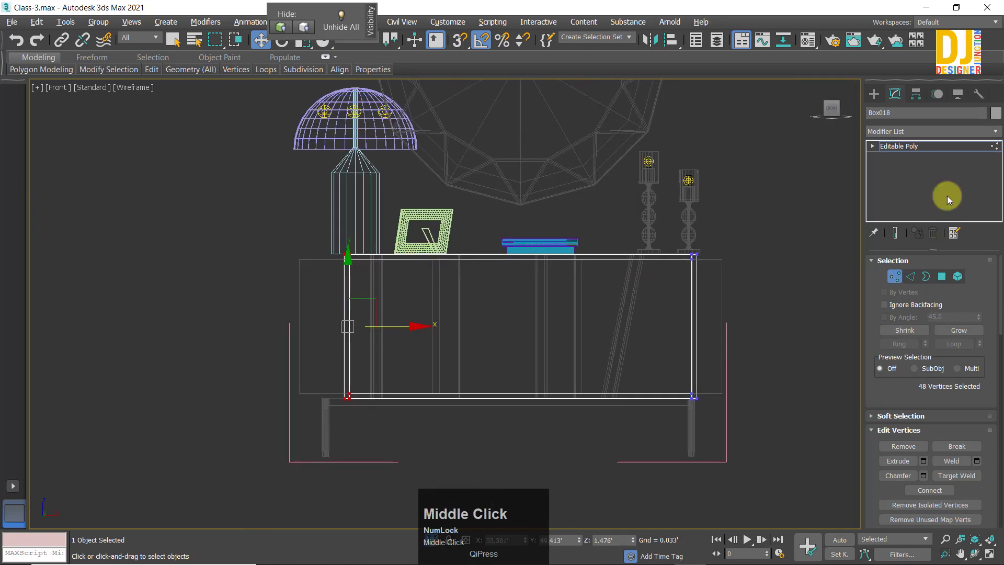
click(918, 146)
click(728, 473)
Step: Select the wood-textured panel and scale it narrower along X in the perspective view
click(720, 303)
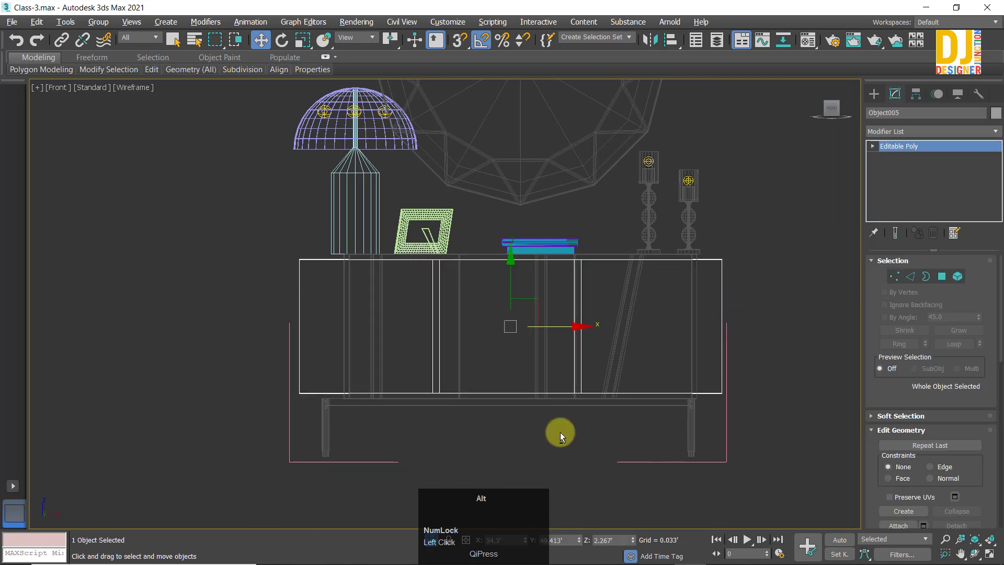
key(alt+w)
right_click(388, 394)
key(alt+w)
key(z)
key(alt+w)
key(alt+w)
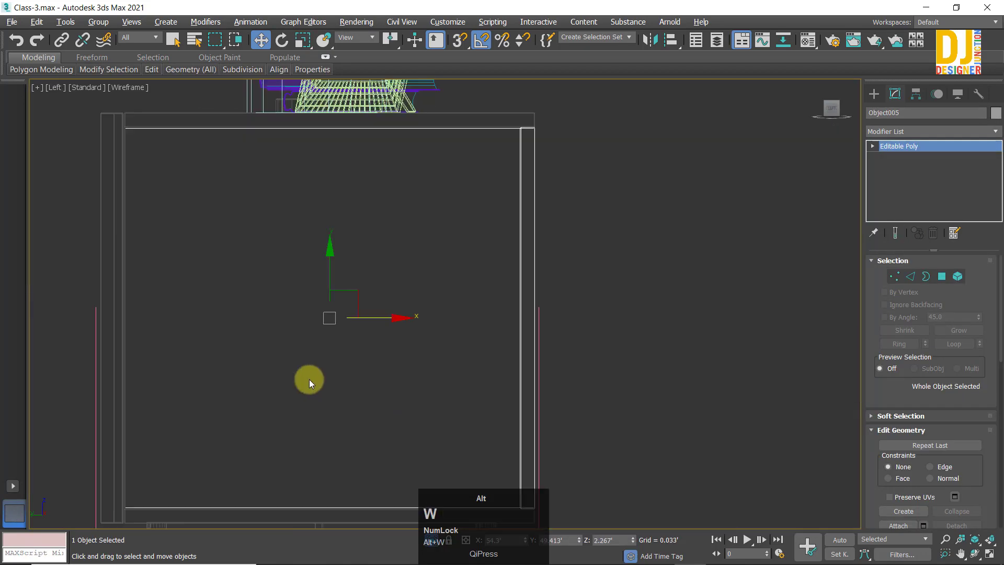
key(alt+w)
right_click(738, 356)
key(alt+w)
alt+middle_drag(592, 352, 439, 341)
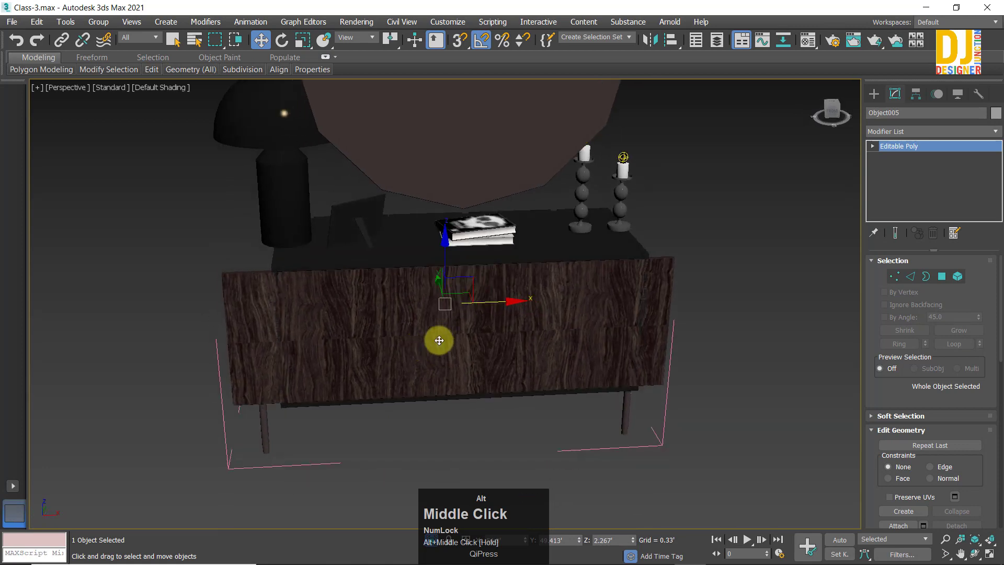
key(r)
drag(289, 244, 301, 248)
key(w)
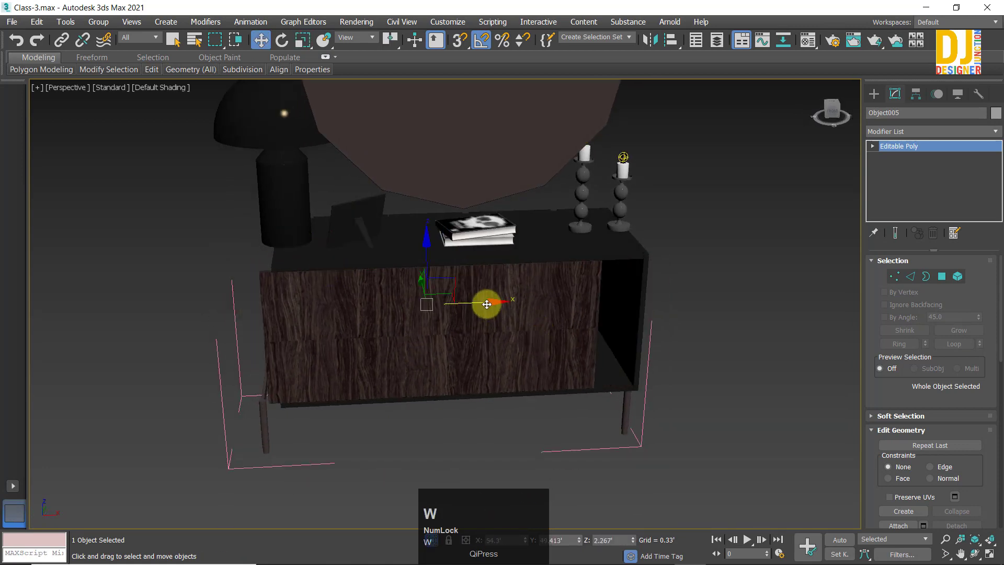
Step: Move the wood-textured panel into the console body, and scale and shift it along X to fill the opening
drag(487, 304, 735, 352)
alt+middle_drag(735, 352, 422, 285)
drag(422, 285, 460, 291)
middle_drag(460, 292, 499, 291)
key(r)
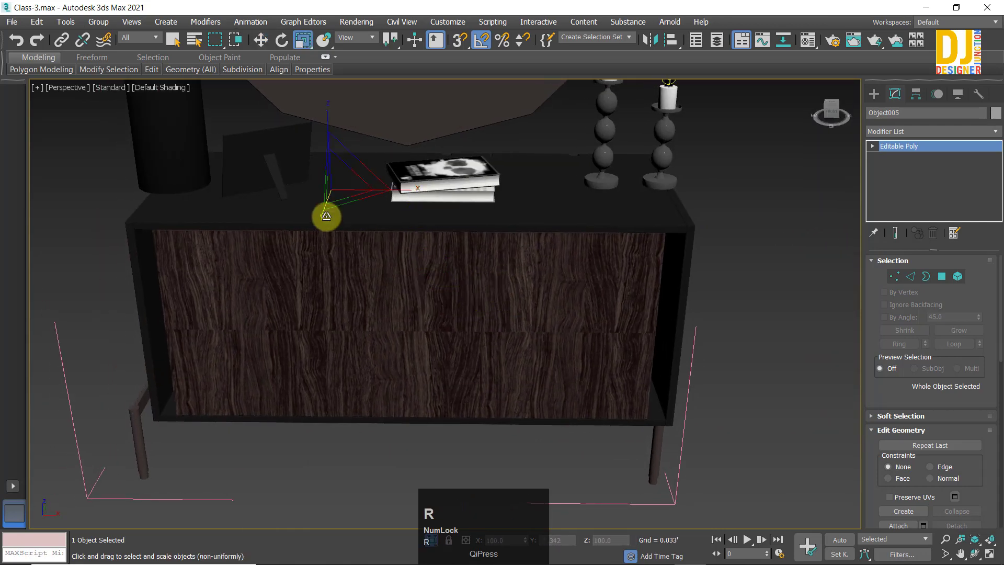
drag(406, 188, 414, 213)
key(w)
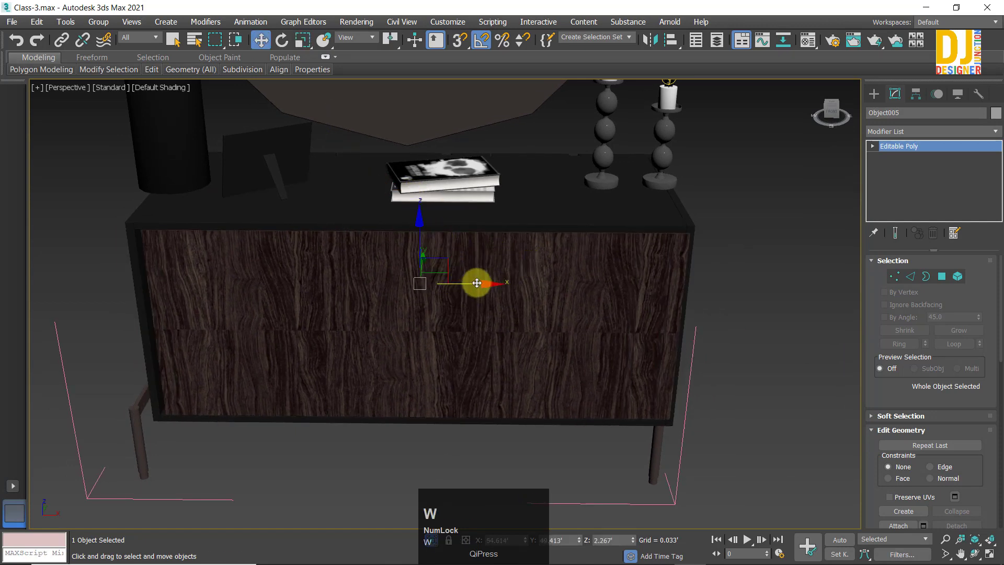
drag(477, 283, 472, 283)
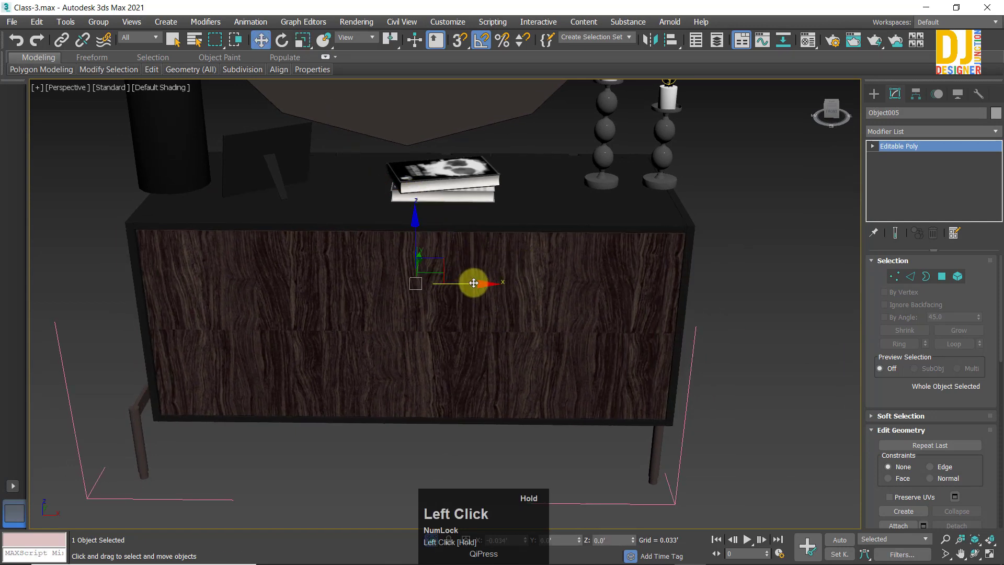
Step: Adjust the vertices at both ends of the wood-textured panel along X to fit the inner sides of the body
click(896, 278)
drag(684, 230, 823, 484)
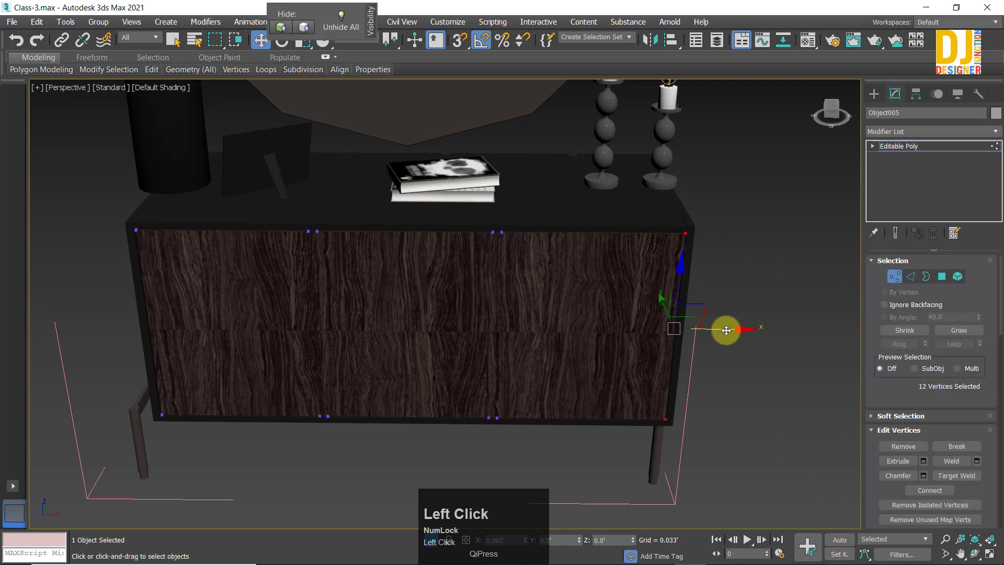
drag(725, 330, 722, 330)
middle_drag(349, 260, 424, 260)
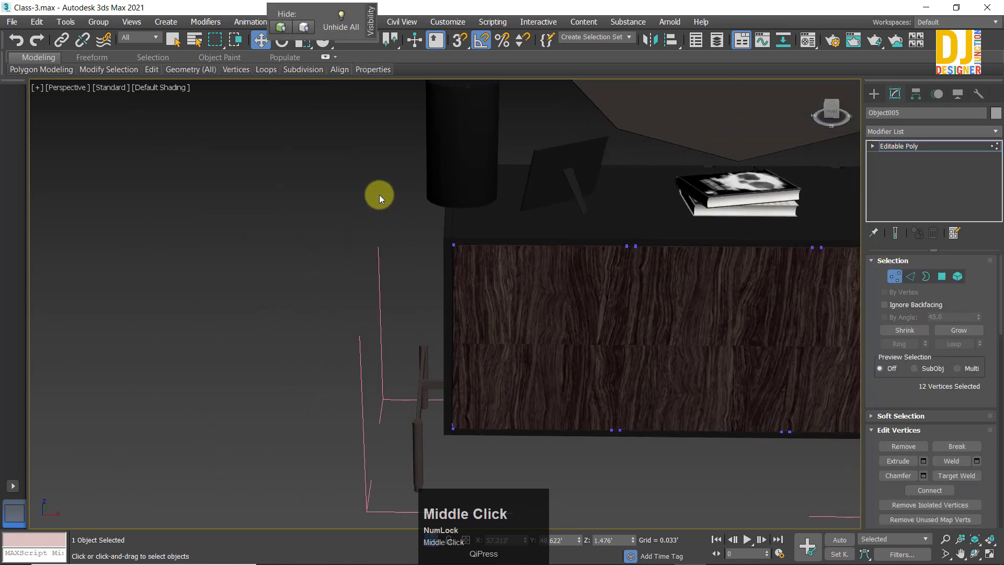
click(678, 495)
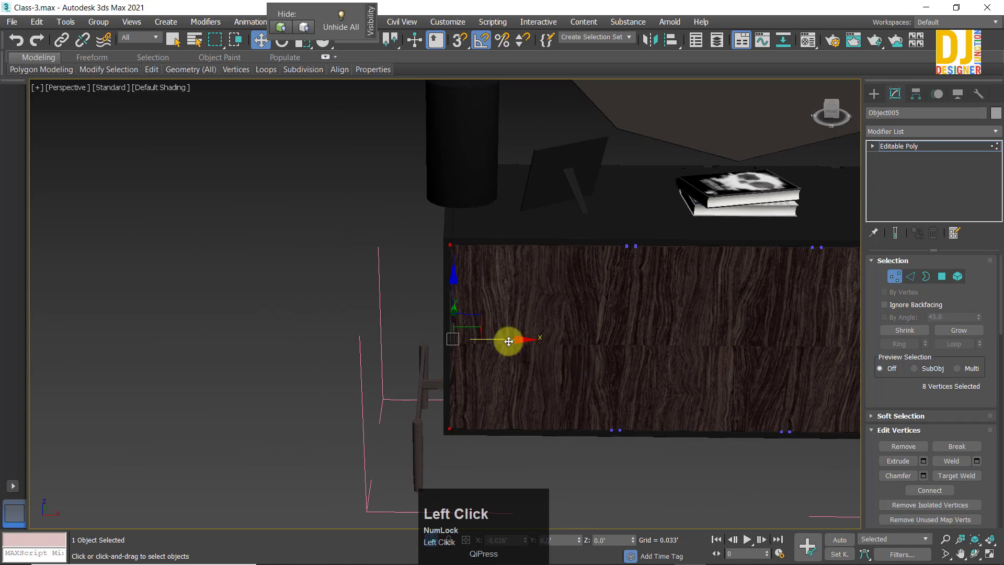
alt+middle_drag(506, 341, 734, 298)
scroll(554, 343, down, 3)
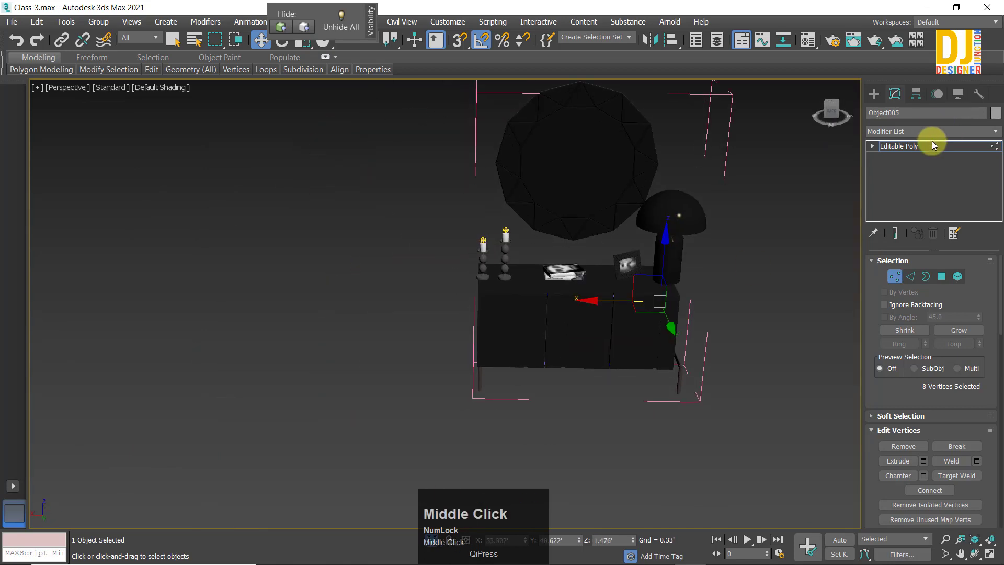
click(834, 237)
Step: Select the leg frame group beneath the console and move it along X toward the lamp side
scroll(651, 391, up, 1)
alt+middle_drag(652, 391, 635, 287)
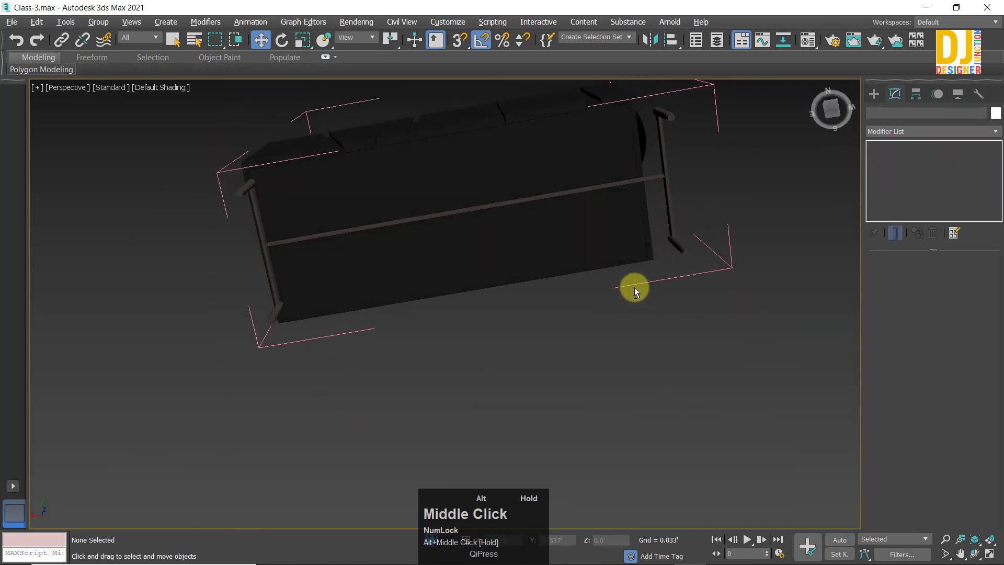
click(438, 215)
alt+middle_drag(438, 215, 461, 253)
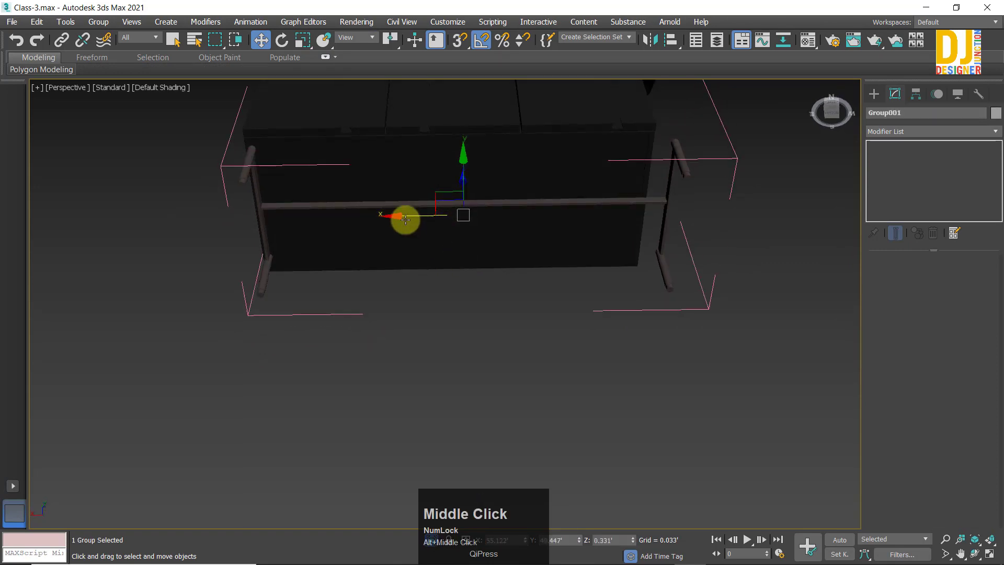
click(421, 218)
key(ctrl+z)
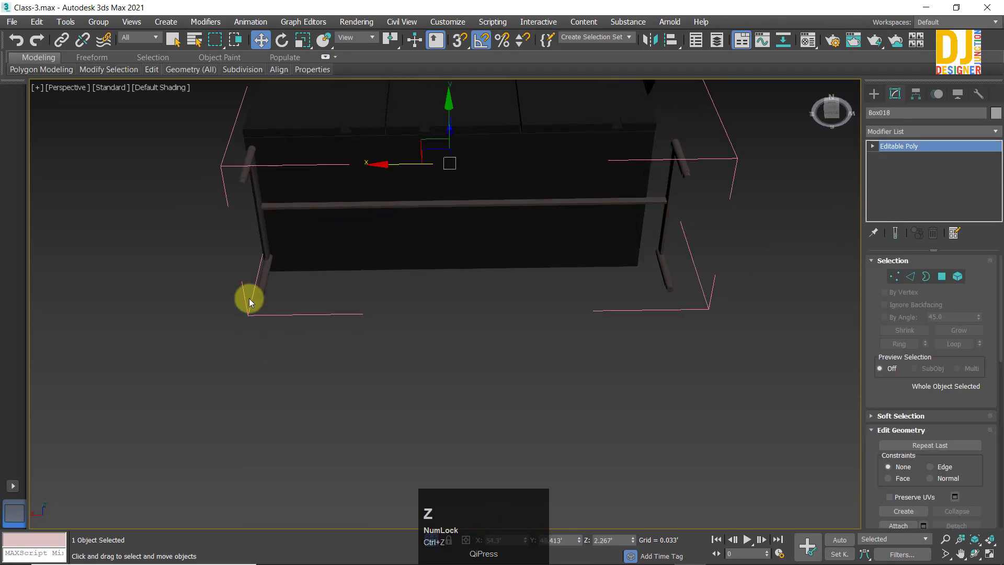
click(249, 183)
alt+middle_drag(340, 208, 343, 222)
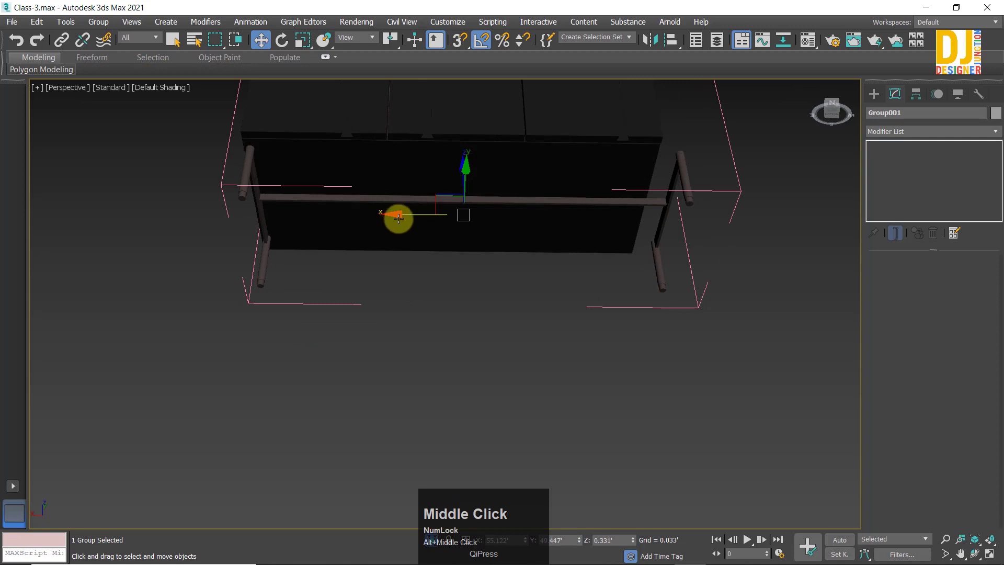
drag(398, 217, 417, 215)
alt+middle_drag(533, 235, 705, 180)
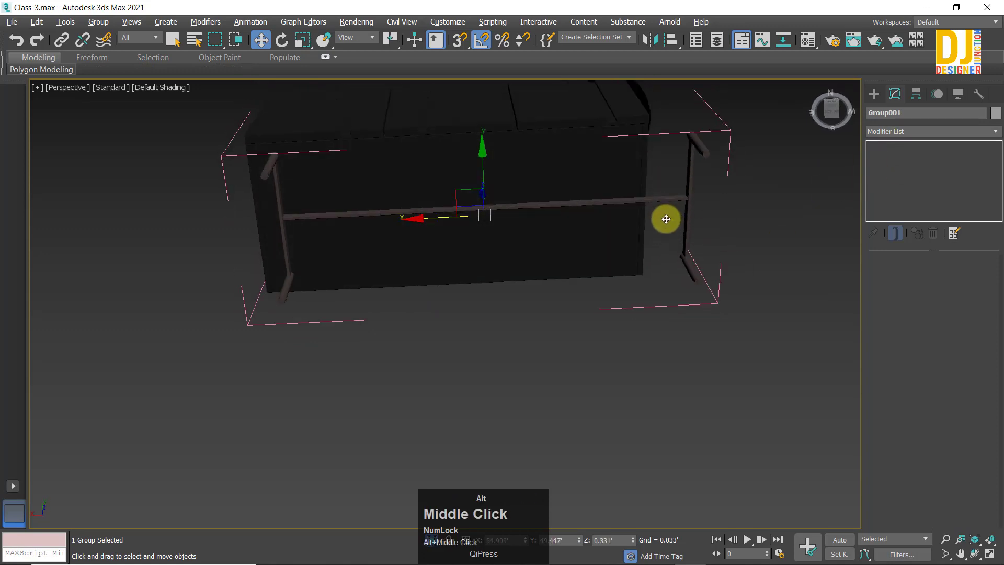
alt+middle_drag(665, 217, 601, 172)
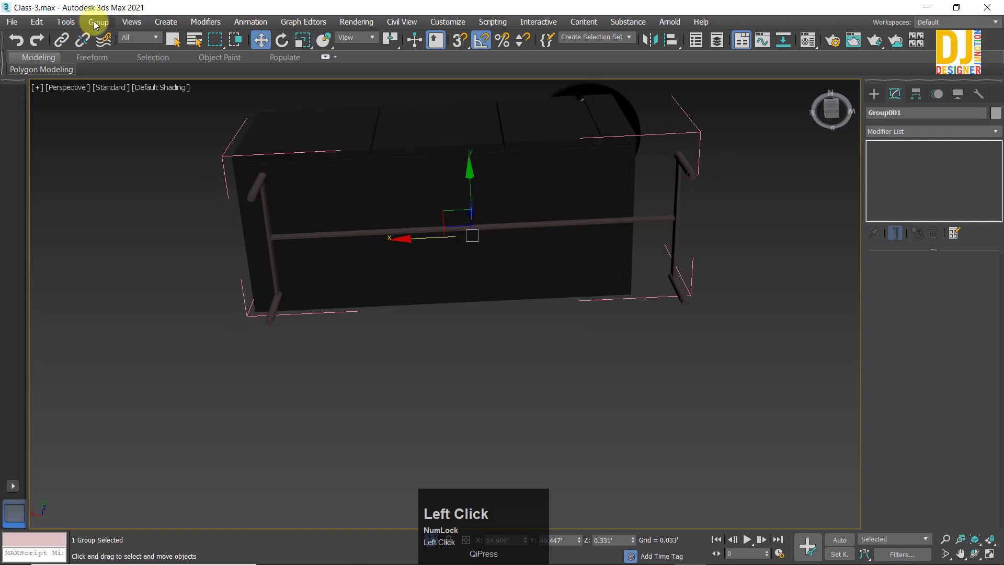
Step: Delete the open console group's bounding helper so its parts become separate, and select a front panel
click(697, 295)
scroll(654, 207, down, 1)
alt+middle_drag(653, 206, 726, 165)
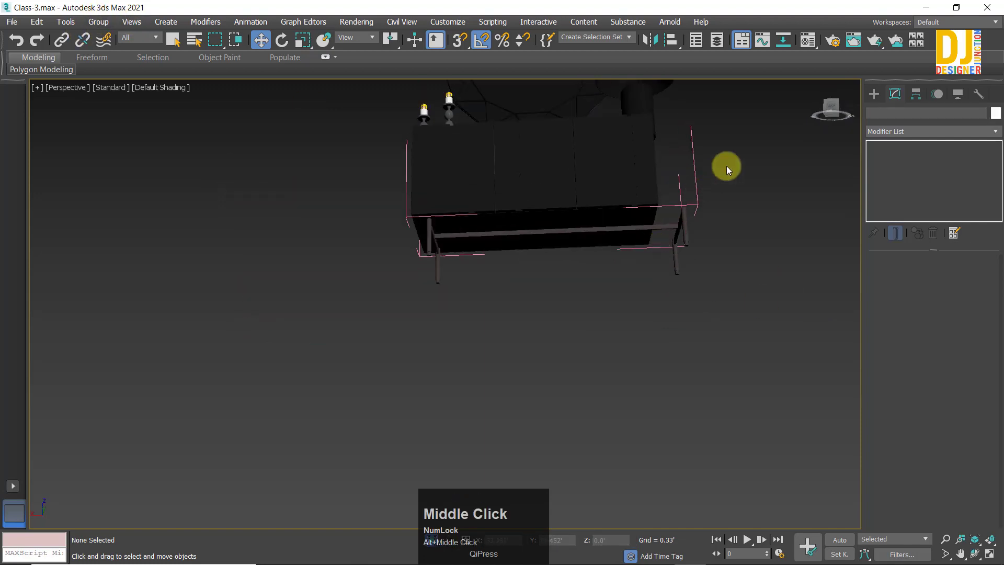
drag(680, 147, 675, 146)
key(Delete)
middle_drag(491, 196, 453, 242)
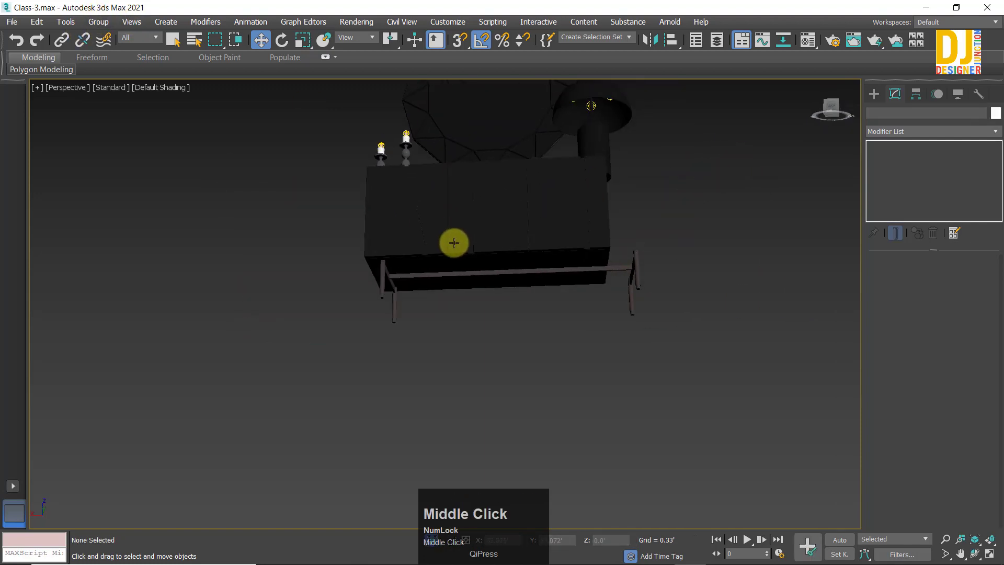
scroll(452, 242, up, 3)
click(411, 169)
alt+middle_drag(480, 170, 312, 170)
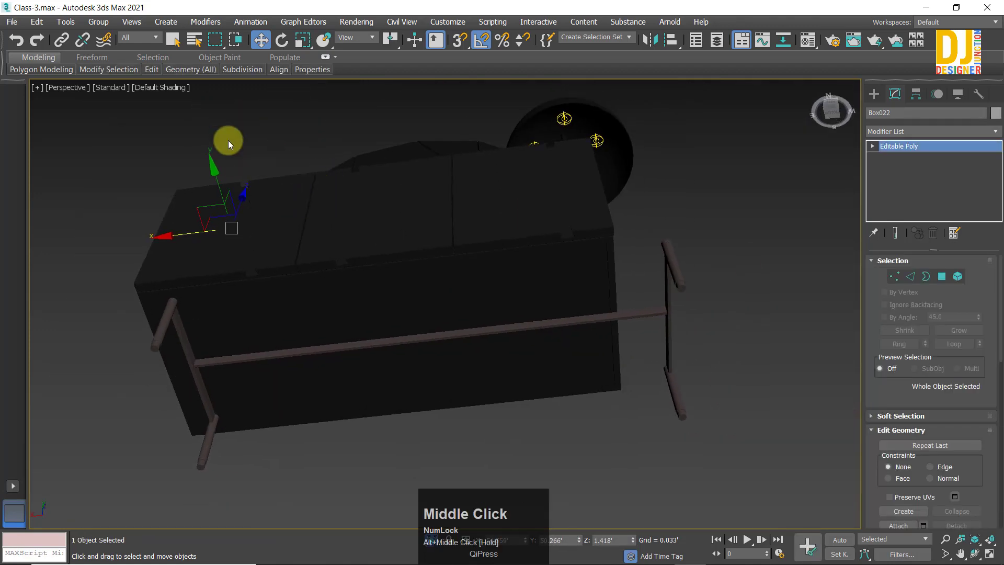
Step: Select the leg frame group and open it for editing its parts
click(649, 311)
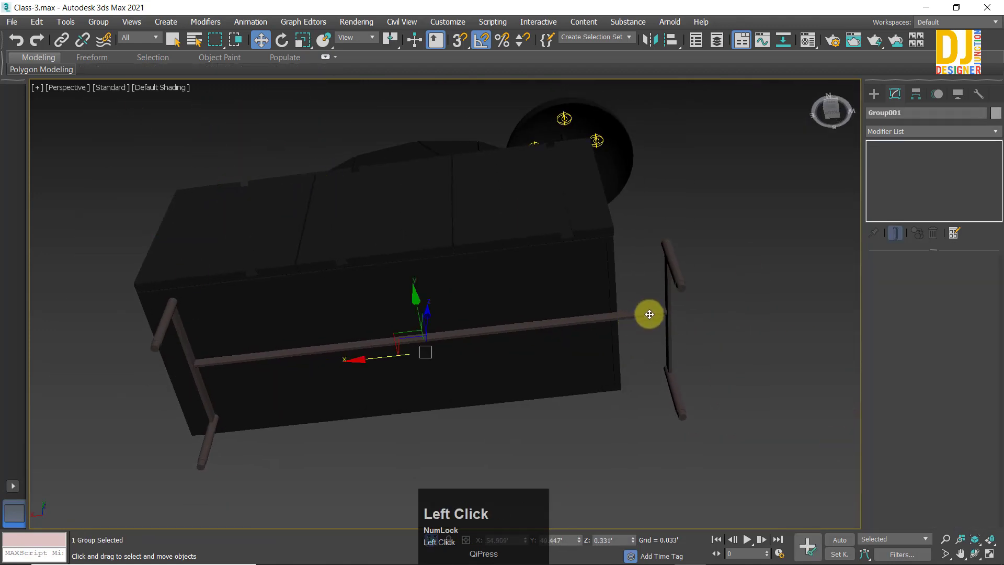
click(92, 26)
click(99, 69)
alt+middle_drag(222, 146, 738, 356)
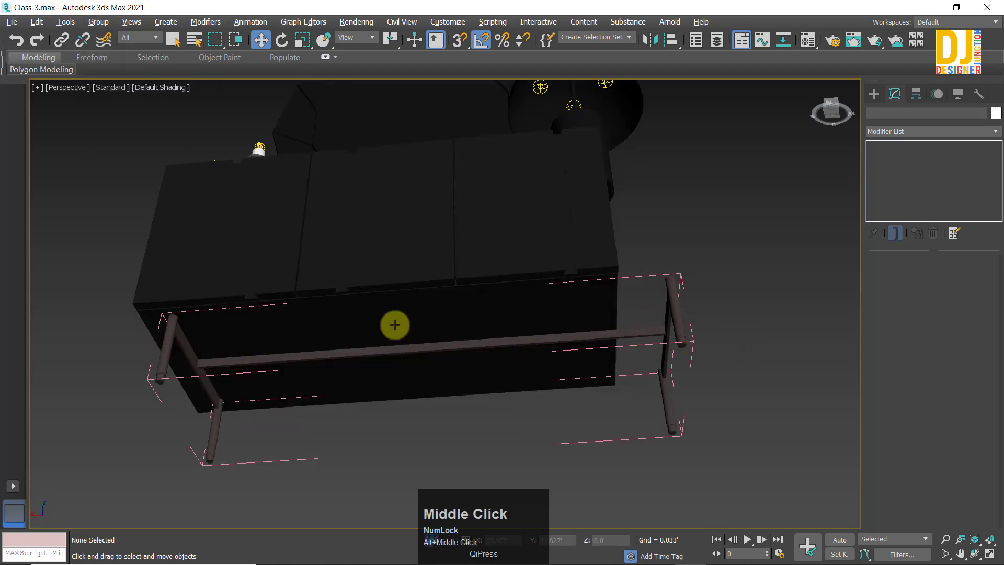
Step: Shorten the leg frame by moving its lamp-side leg vertices inward along X under the console body
click(413, 350)
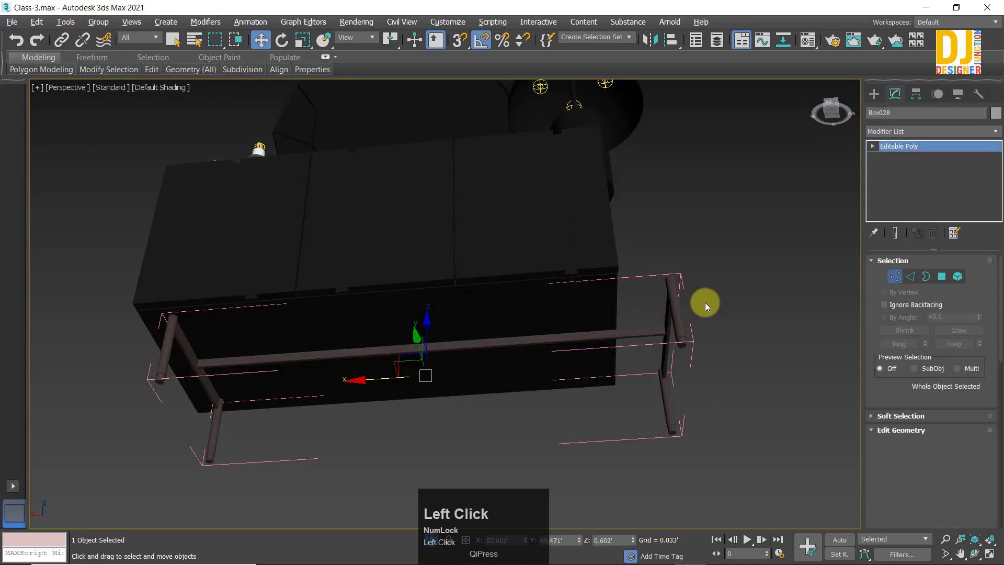
drag(630, 253, 743, 485)
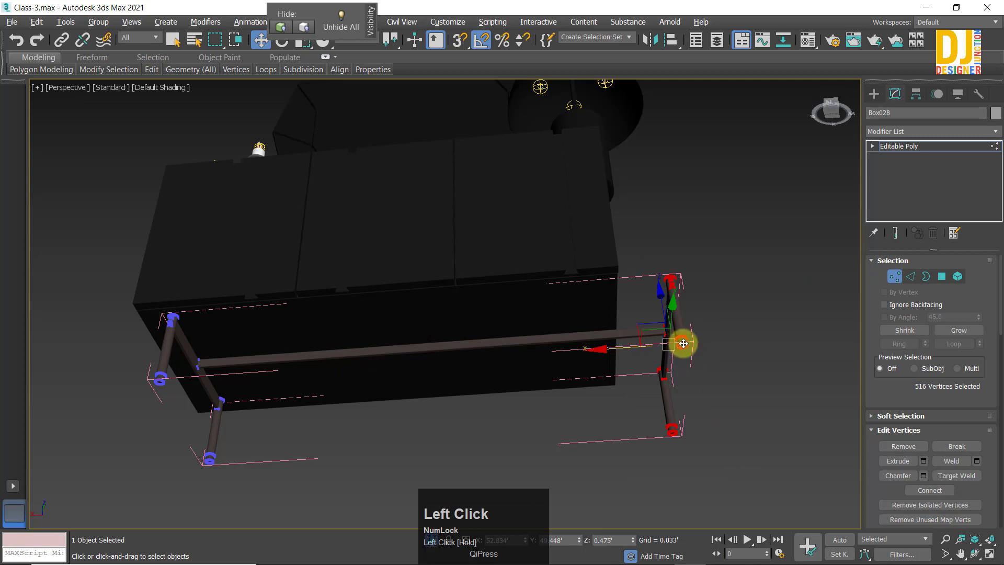
drag(608, 347, 499, 355)
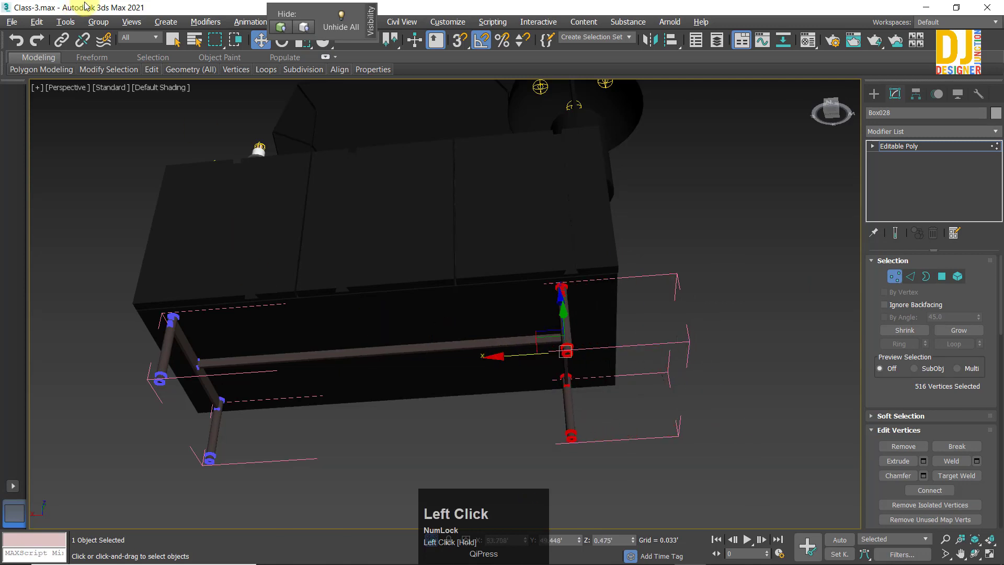
Step: Finish editing the leg frame's vertices, close its group, and shift it along X to centre it under the narrowed console
click(88, 22)
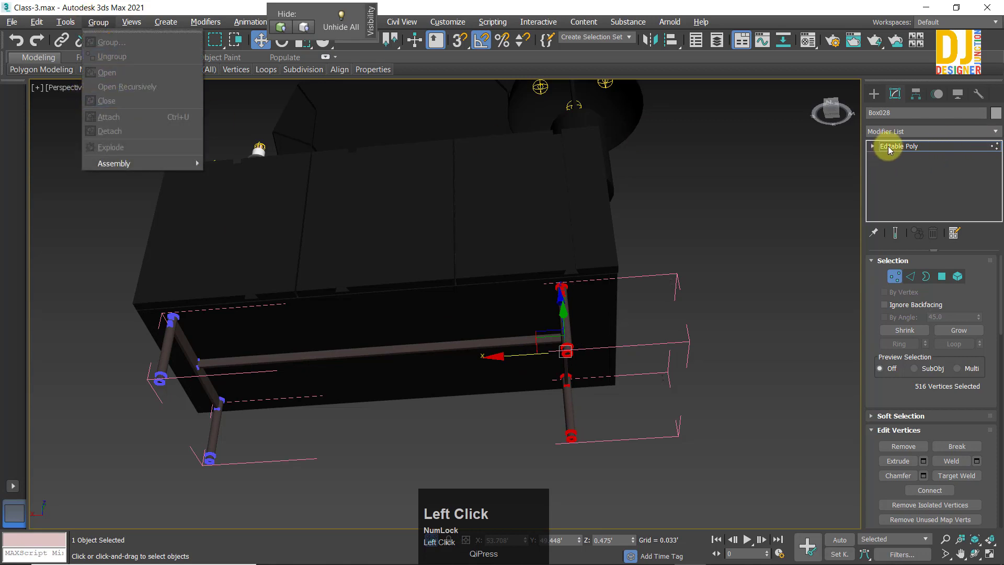
click(821, 209)
click(882, 147)
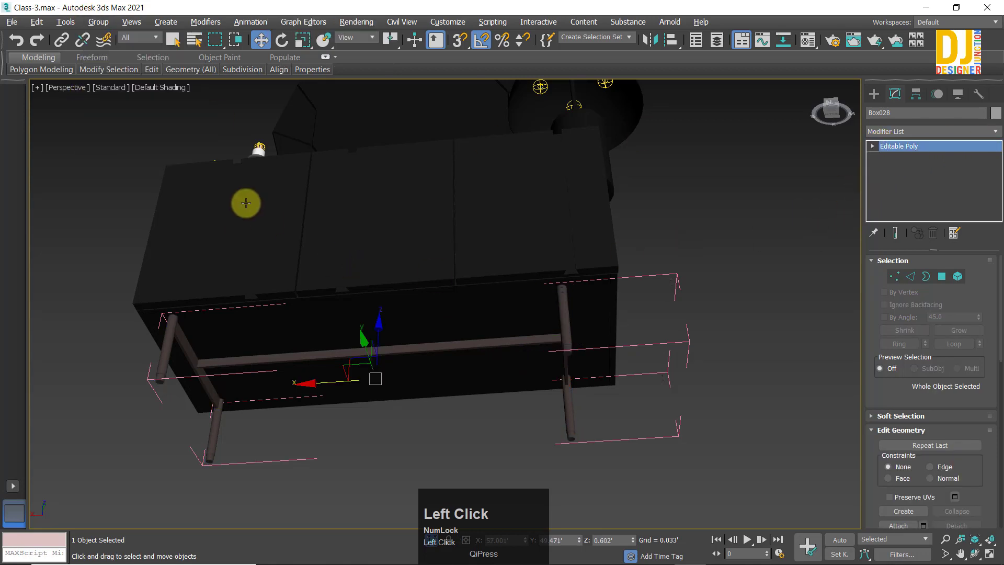
alt+middle_drag(246, 202, 80, 90)
click(91, 23)
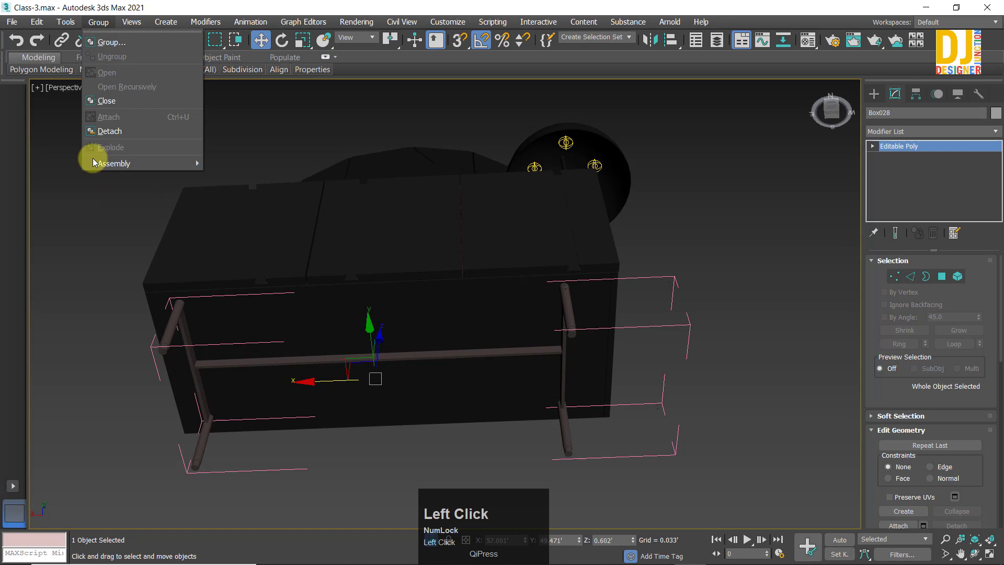
click(106, 101)
drag(346, 374, 355, 371)
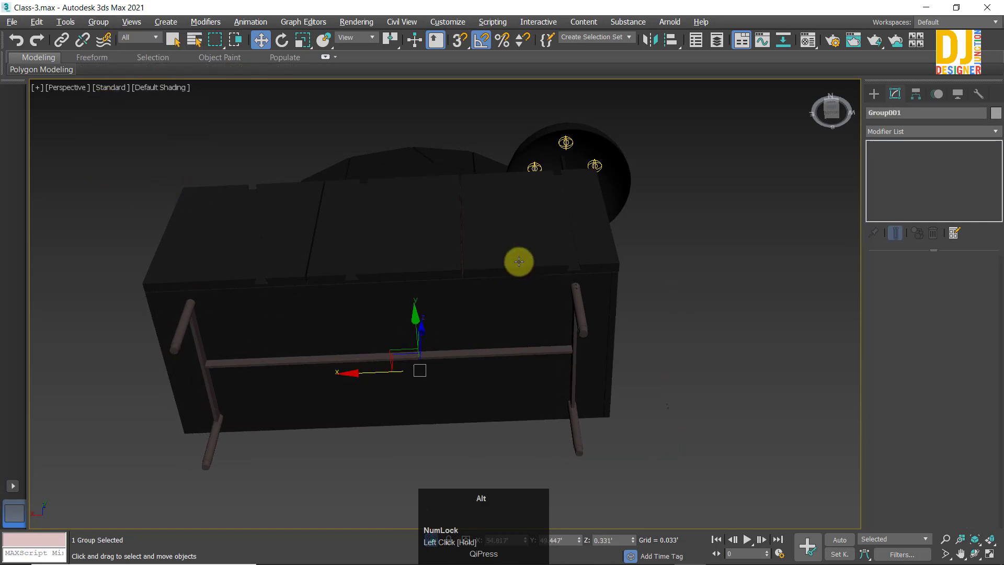
mouse_move(518, 260)
alt+middle_down()
mouse_move(509, 307)
mouse_move(498, 246)
mouse_move(504, 310)
mouse_move(530, 343)
mouse_move(510, 262)
alt+middle_up()
Step: Reposition the picture frame and the two candle holders along X on the shortened console top
scroll(511, 262, up, 5)
click(594, 249)
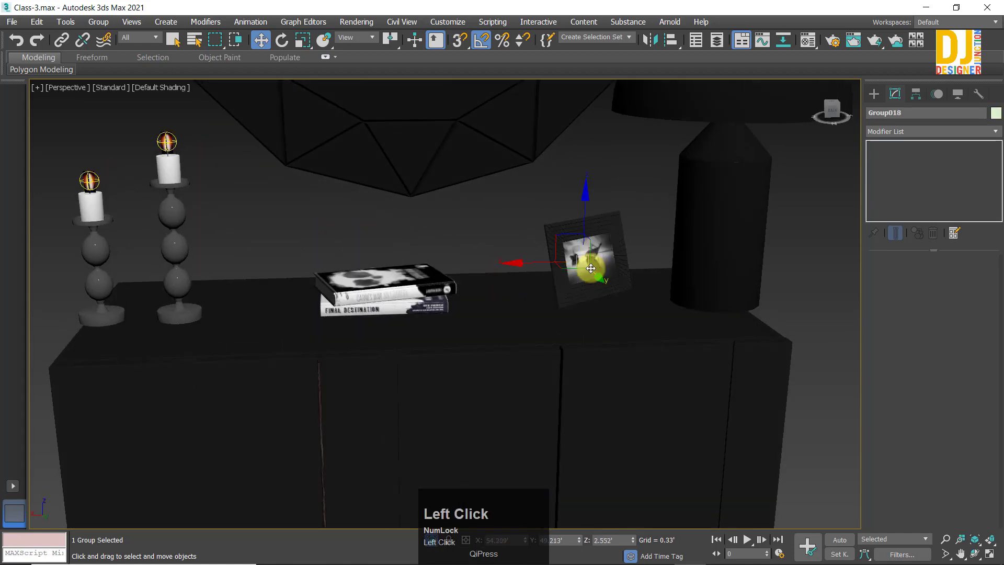
scroll(580, 262, down, 3)
drag(540, 265, 363, 291)
click(424, 296)
alt+middle_drag(363, 291, 226, 186)
ctrl+click(327, 249)
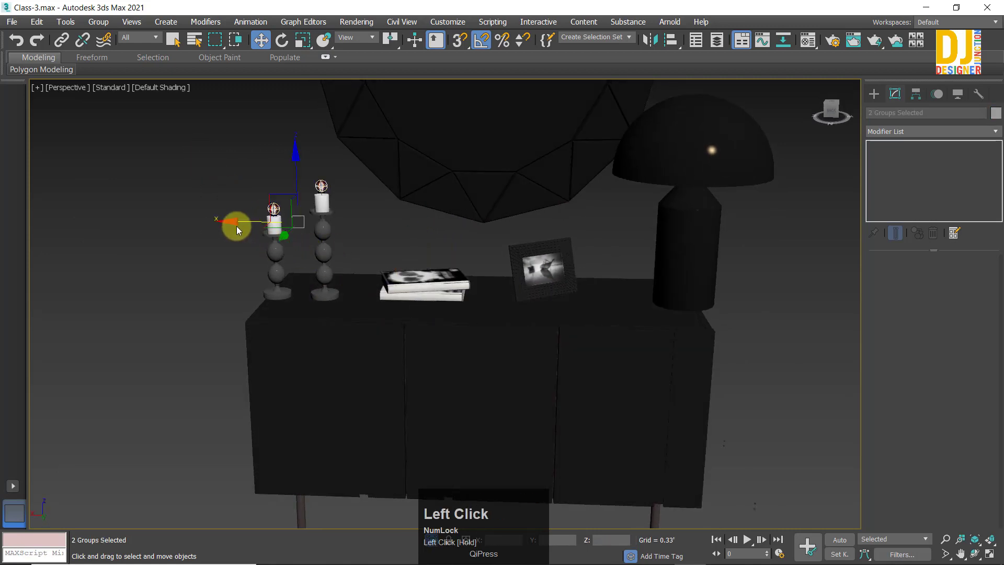
drag(231, 221, 262, 227)
Step: Move the table lamp with its light parts along X so it sits within the end of the console top
alt+middle_drag(642, 261, 664, 182)
drag(715, 211, 714, 211)
alt+middle_drag(714, 211, 589, 173)
drag(585, 160, 544, 166)
alt+middle_drag(544, 166, 625, 197)
scroll(589, 211, up, 5)
mouse_move(596, 226)
alt+middle_down()
mouse_move(609, 205)
mouse_move(560, 206)
mouse_move(602, 212)
alt+middle_up()
scroll(560, 206, down, 5)
click(554, 198)
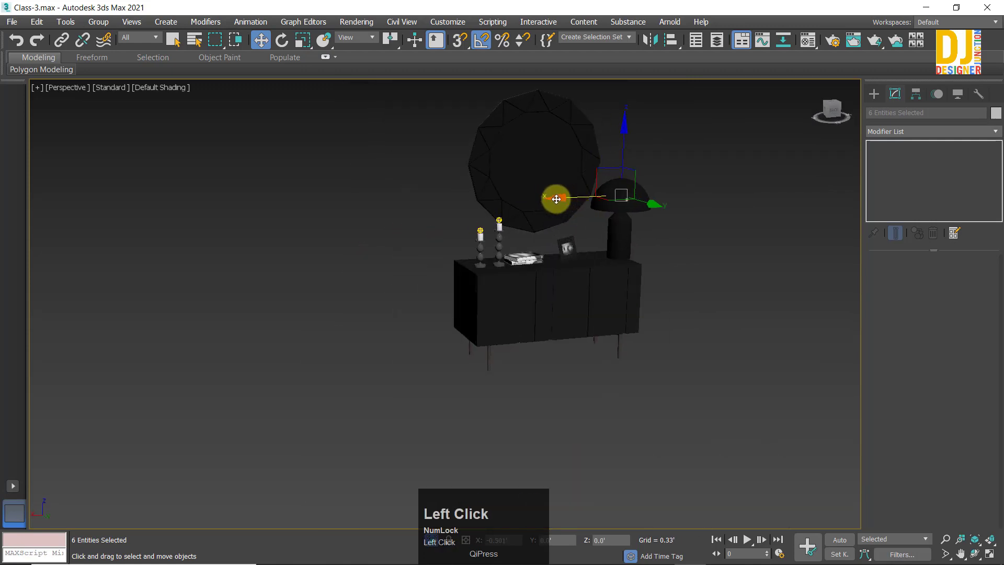
alt+middle_drag(664, 224, 518, 158)
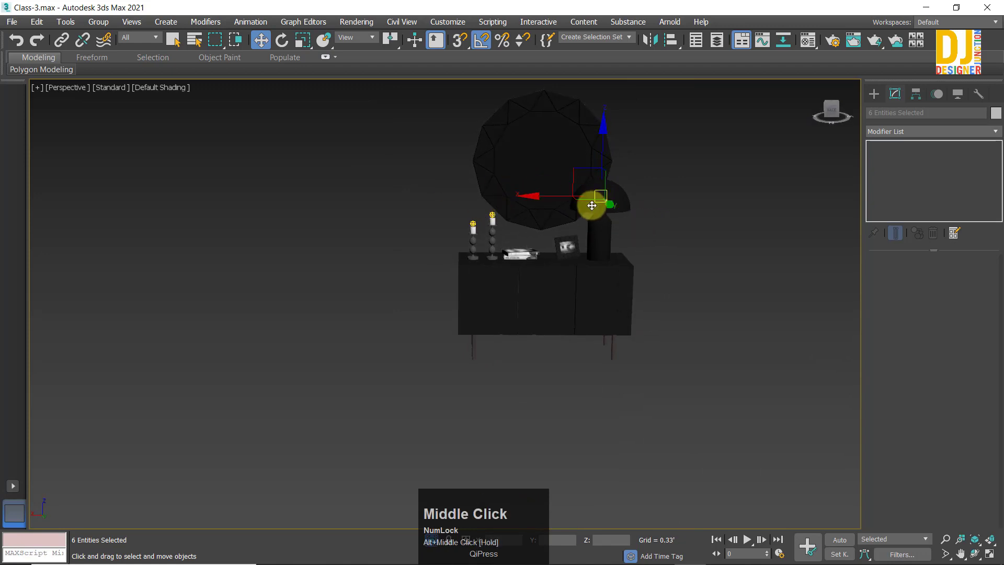
scroll(591, 205, down, 3)
Step: Group all console, mirror and decor objects into one group and exit isolation to bring back the whole apartment
click(92, 23)
click(107, 100)
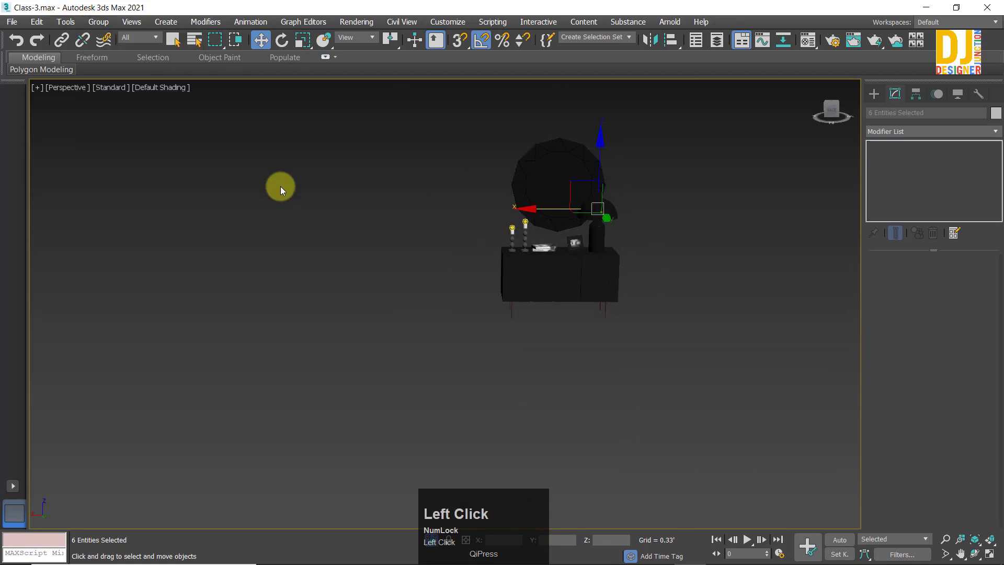
middle_drag(528, 181, 436, 186)
key(ctrl+a)
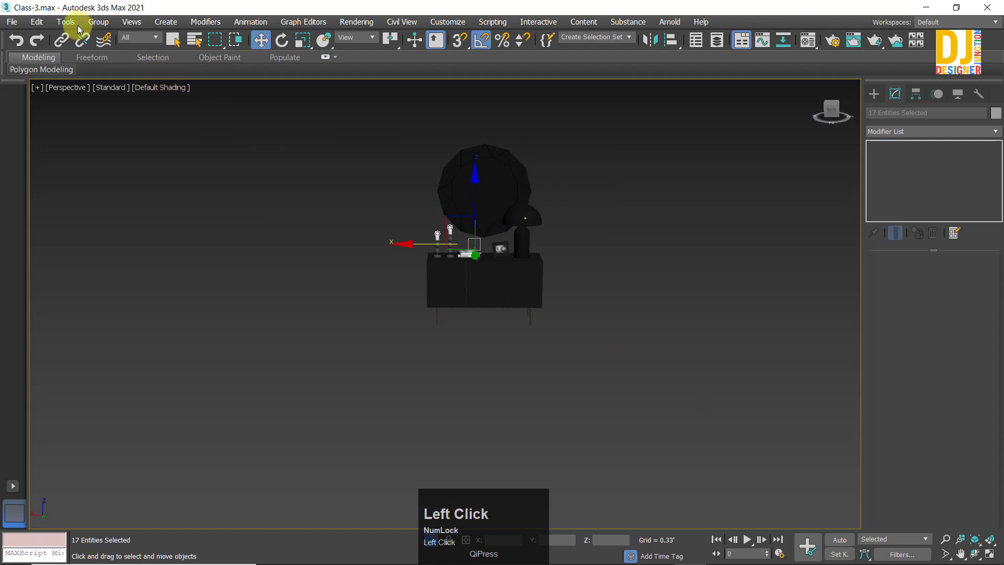
click(98, 21)
click(102, 55)
click(504, 309)
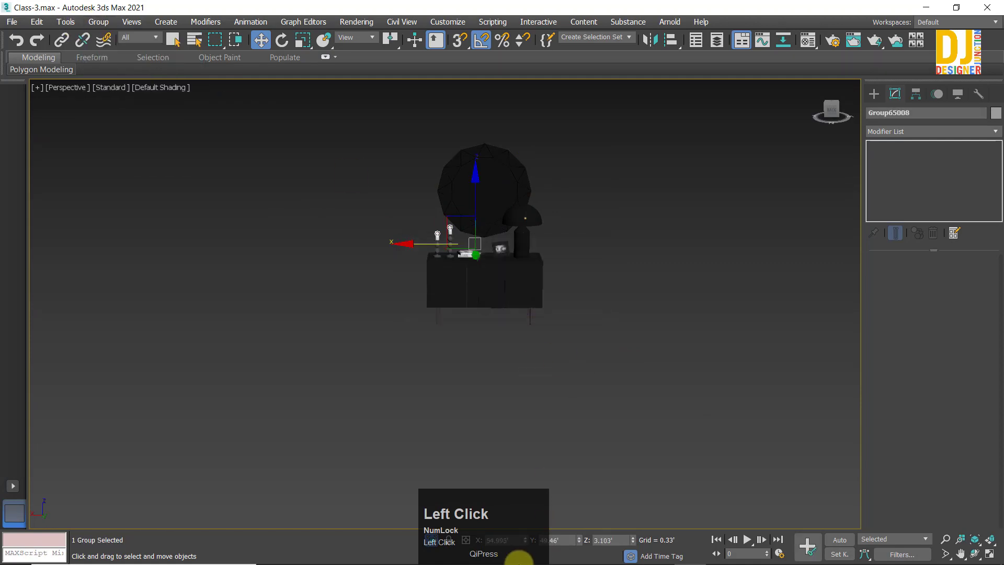
mouse_move(519, 564)
click(427, 539)
Step: Examine how the shortened console group fits the wall between the opening and the fitted door
alt+middle_drag(669, 281, 589, 346)
key(z)
alt+middle_drag(408, 213, 310, 327)
scroll(502, 313, up, 5)
scroll(526, 325, down, 3)
scroll(243, 273, down, 5)
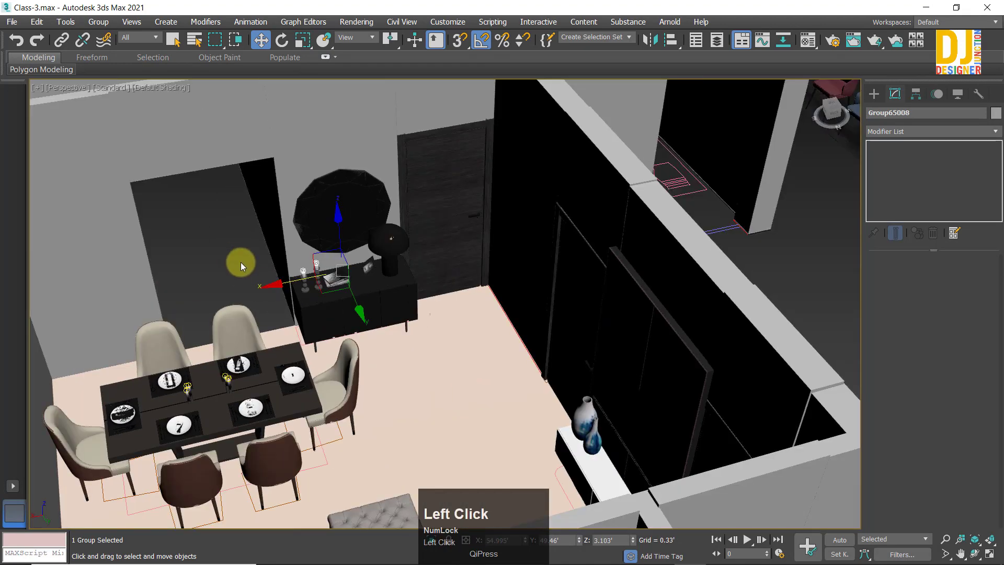
alt+middle_drag(240, 262, 317, 263)
key(z)
alt+middle_drag(420, 242, 309, 302)
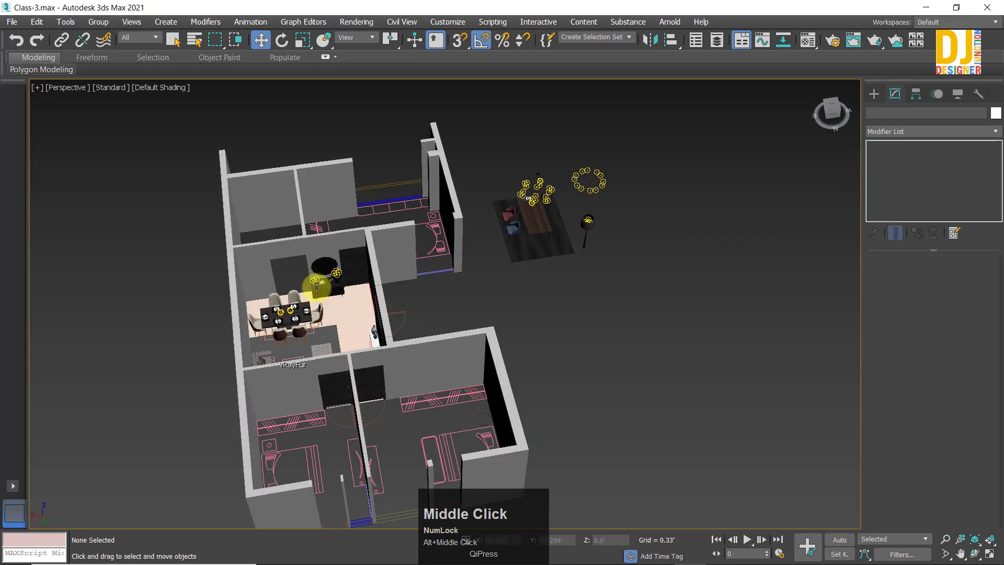
scroll(317, 287, up, 6)
click(463, 266)
key(z)
alt+middle_drag(463, 265, 440, 273)
middle_drag(439, 274, 525, 279)
scroll(573, 291, down, 6)
click(374, 327)
scroll(470, 329, up, 6)
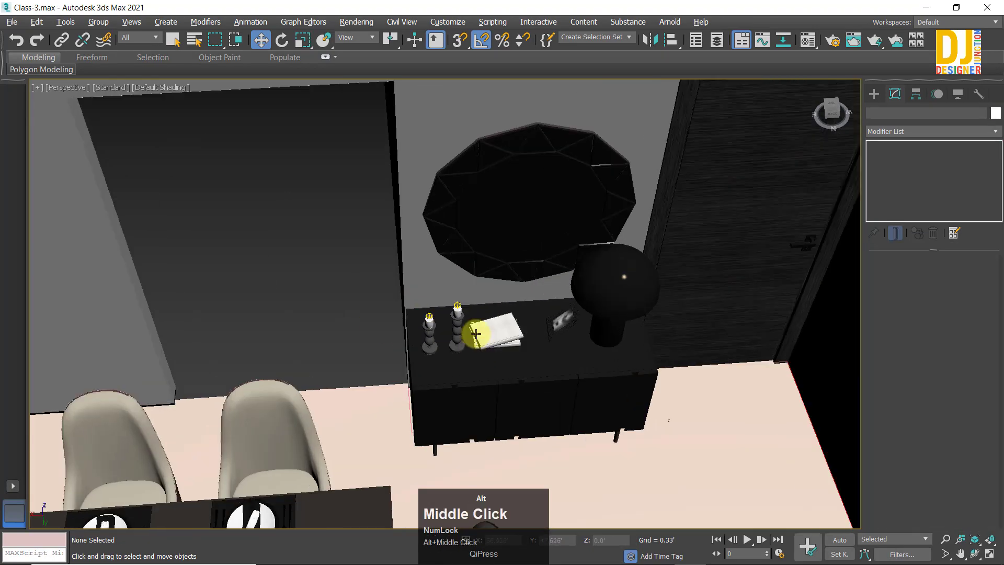
mouse_move(470, 329)
alt+middle_down()
mouse_move(459, 325)
mouse_move(454, 337)
alt+middle_up()
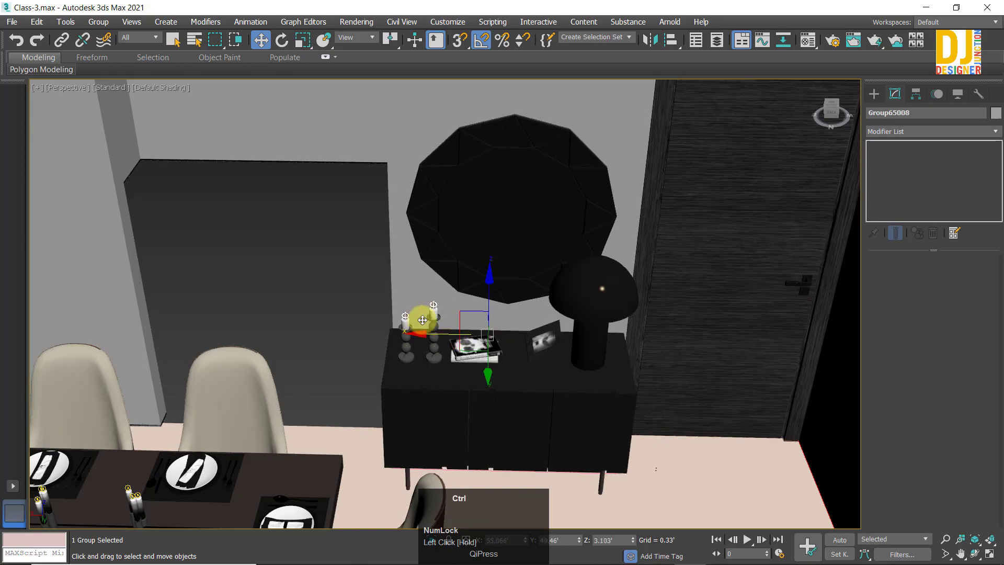
click(276, 271)
alt+middle_drag(275, 271, 433, 273)
scroll(478, 291, down, 6)
scroll(499, 273, up, 5)
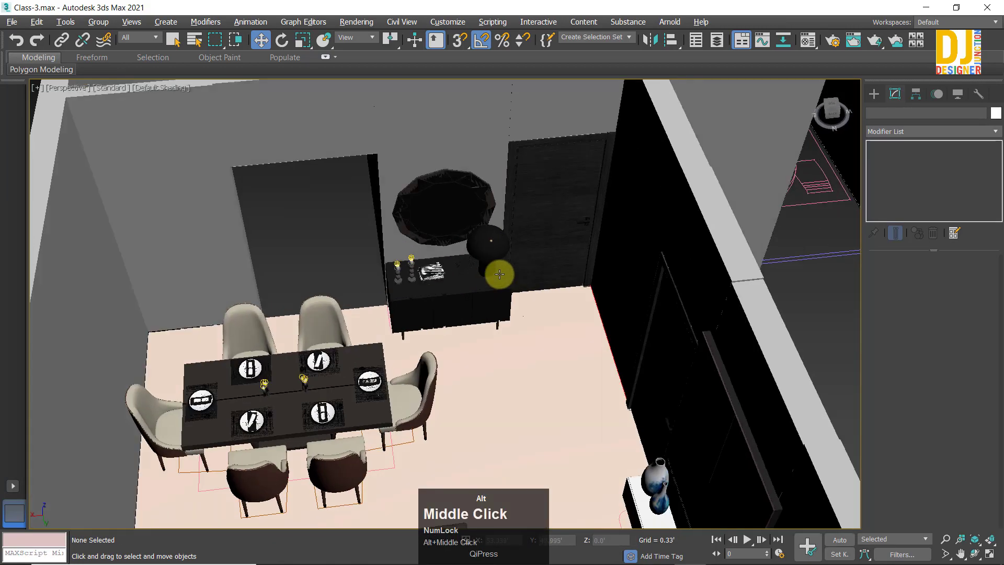
alt+middle_drag(499, 274, 451, 288)
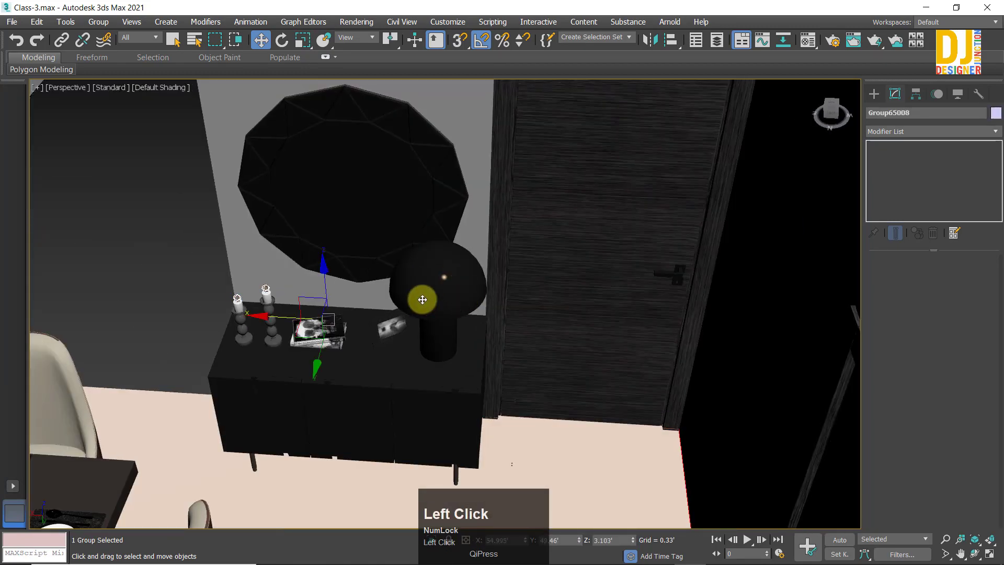
Step: Examine the TV wall unit and how its panel and cabinet sit against the door frames on both sides
click(114, 252)
alt+middle_drag(448, 240, 409, 230)
click(394, 224)
click(274, 143)
alt+middle_drag(273, 143, 255, 211)
alt+scroll(414, 279, down, 5)
alt+scroll(410, 260, up, 5)
middle_drag(353, 216, 516, 336)
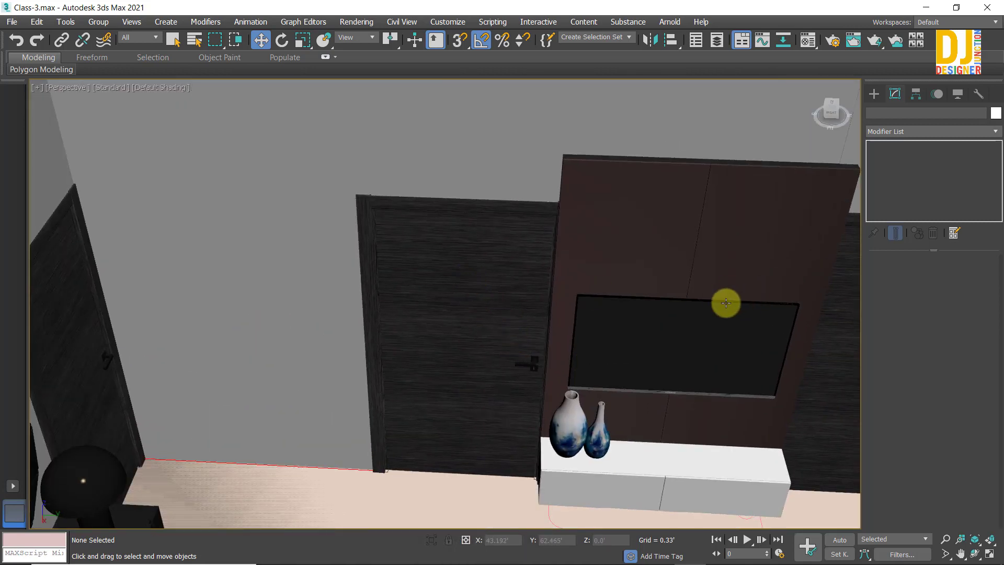
alt+middle_drag(541, 276, 381, 250)
alt+scroll(396, 293, down, 3)
alt+middle_drag(476, 304, 553, 393)
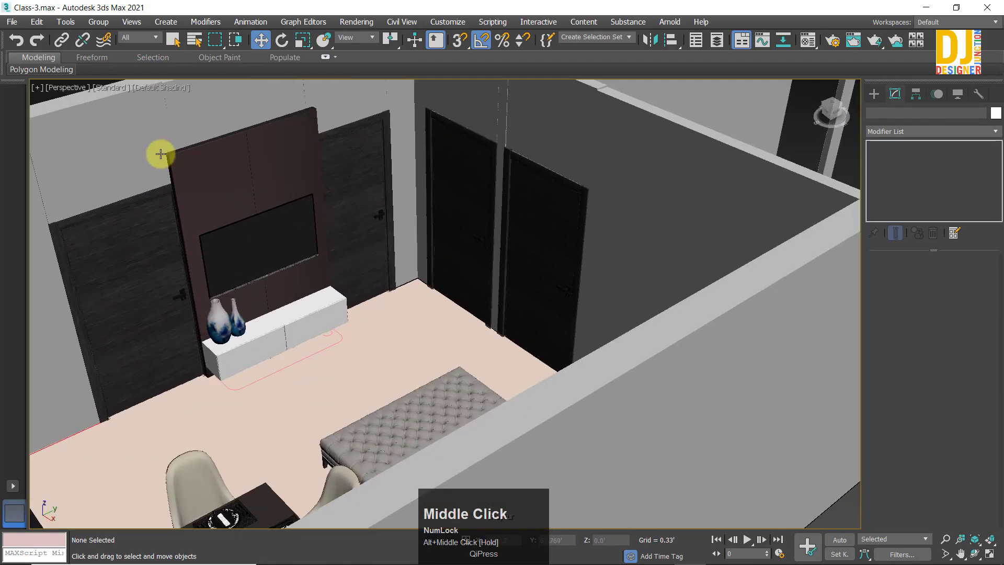
Step: Try to move the TV unit group along Y, and undo the move
click(215, 175)
key(z)
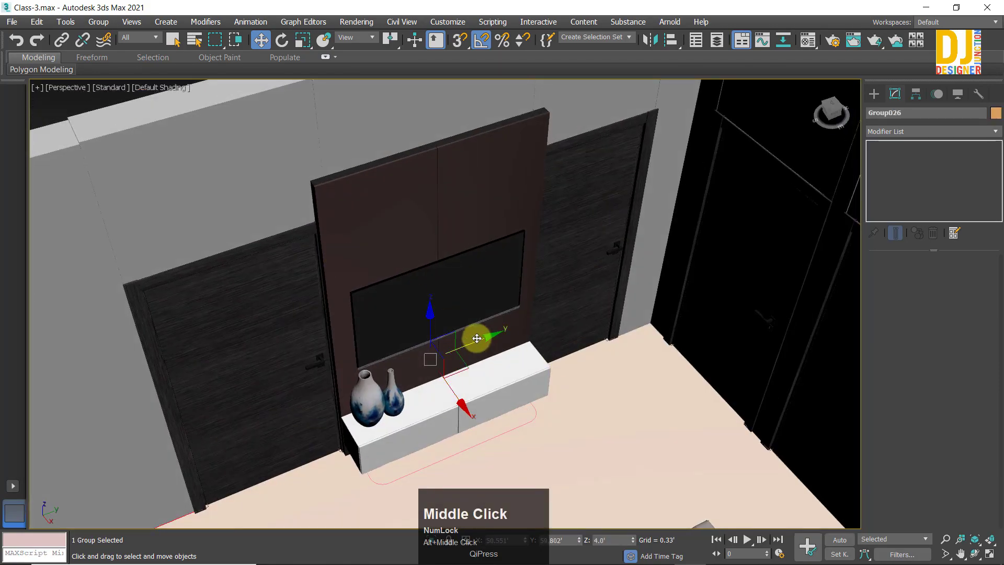
drag(477, 338, 609, 315)
key(ctrl+z)
alt+middle_drag(420, 294, 496, 355)
key(ctrl+z)
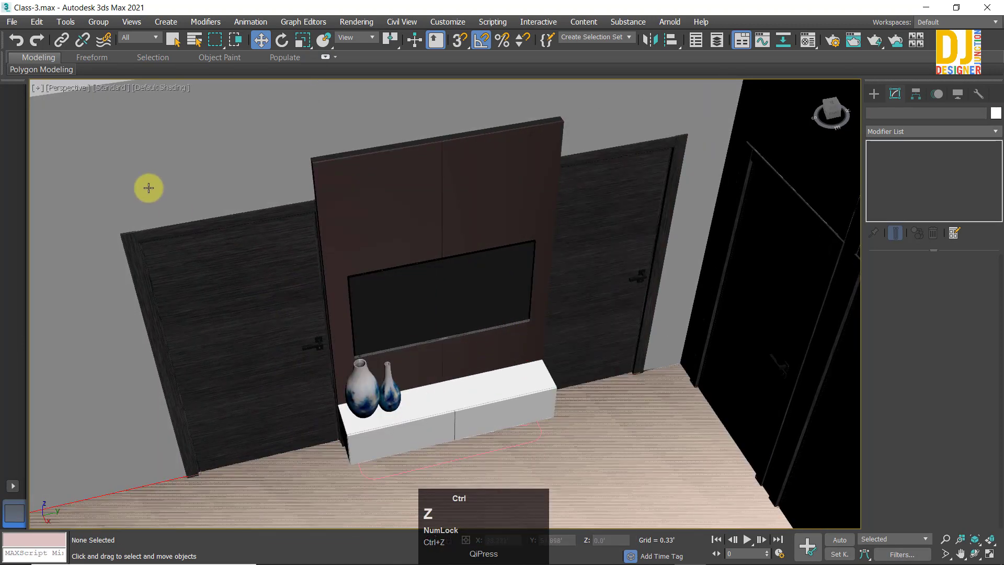
Step: Open the TV unit group and select its wood panel, undoing a trial move along Y
click(98, 21)
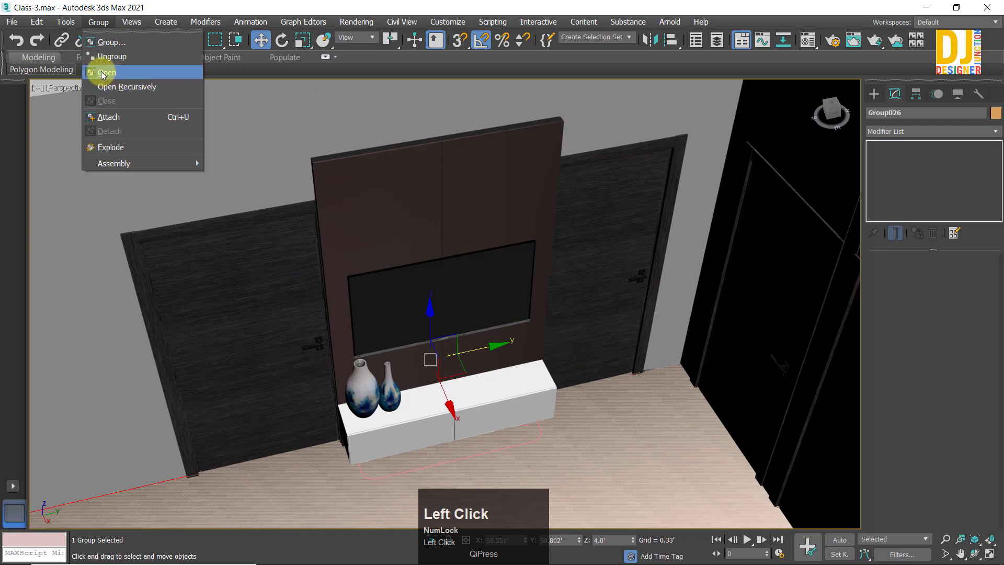
click(99, 70)
click(448, 303)
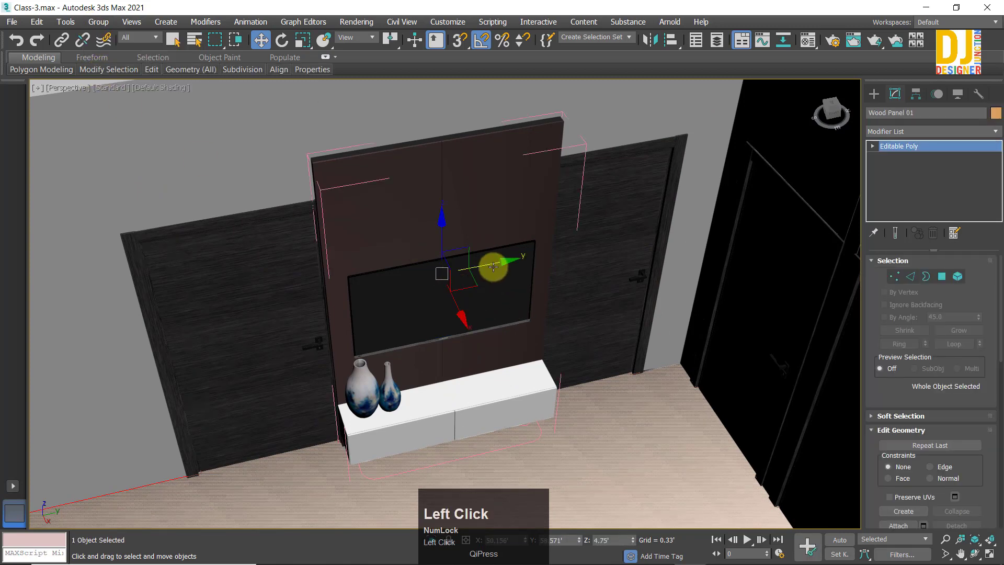
drag(493, 264, 669, 246)
key(ctrl+z)
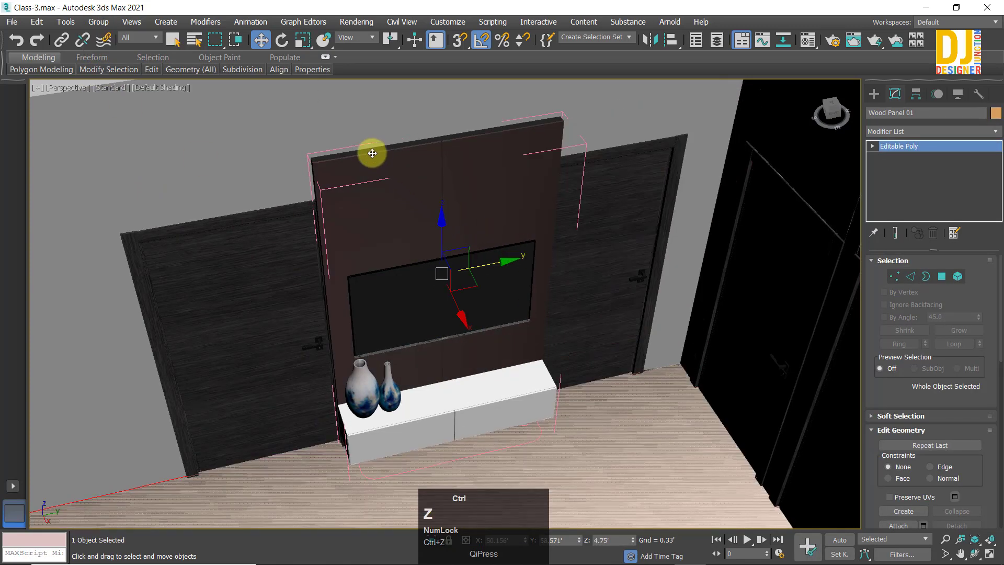
Step: Add the remaining panel and white cabinet parts to the wood panel selection, checking it with undone trial moves along Y
ctrl+click(442, 448)
ctrl+click(479, 369)
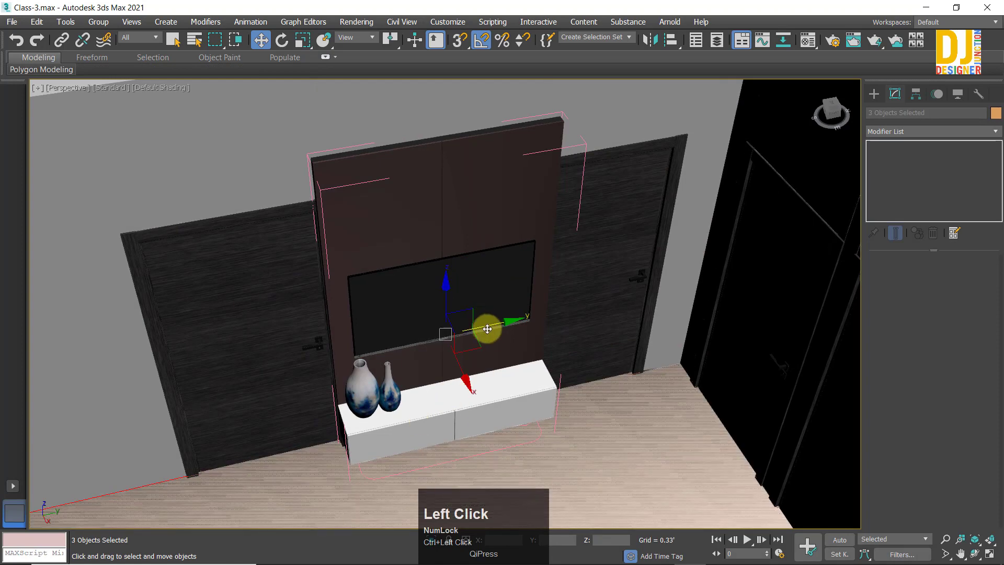
drag(492, 327, 731, 314)
key(ctrl+z)
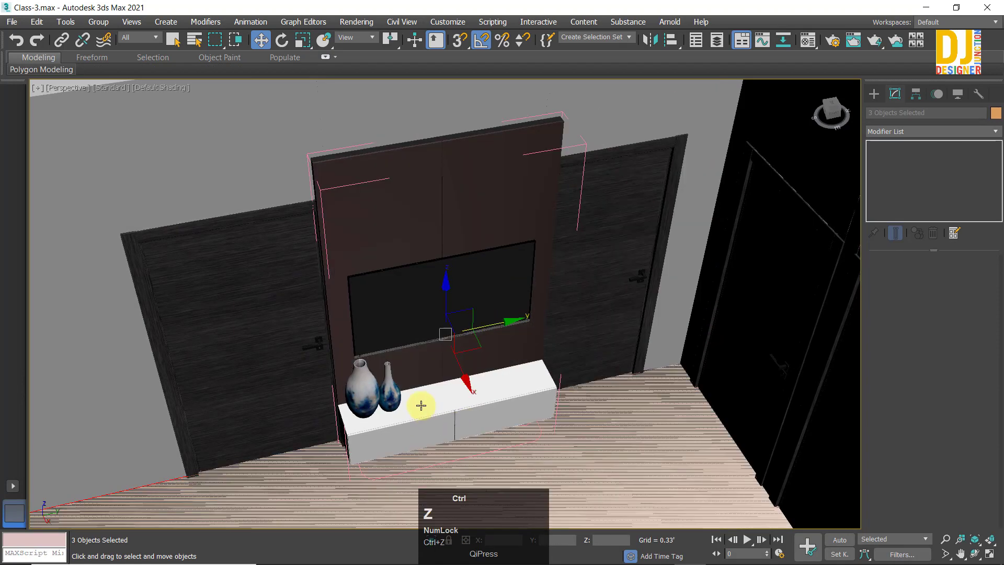
ctrl+click(421, 405)
drag(541, 343, 813, 332)
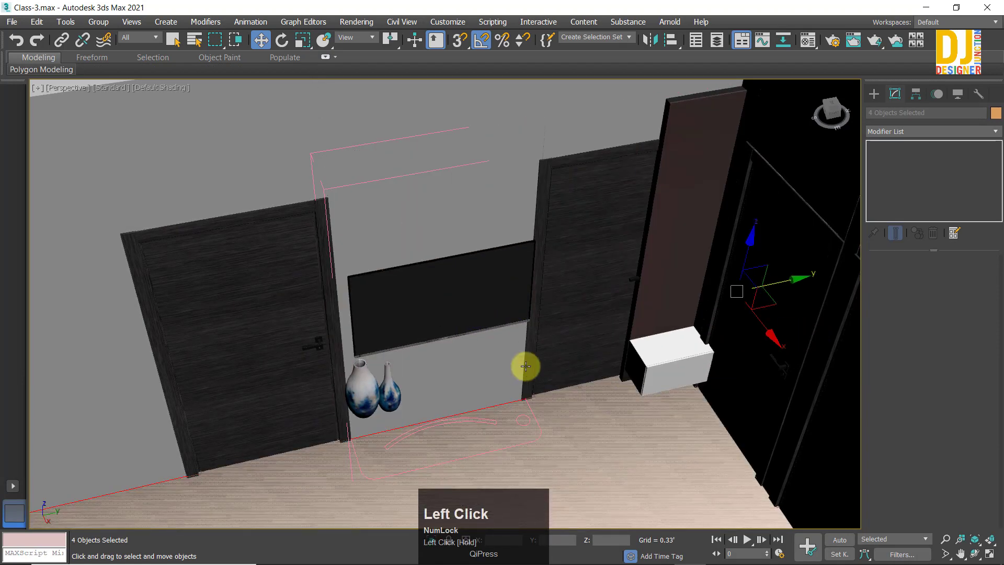
scroll(549, 358, up, 3)
key(ctrl+z)
alt+middle_drag(514, 328, 504, 318)
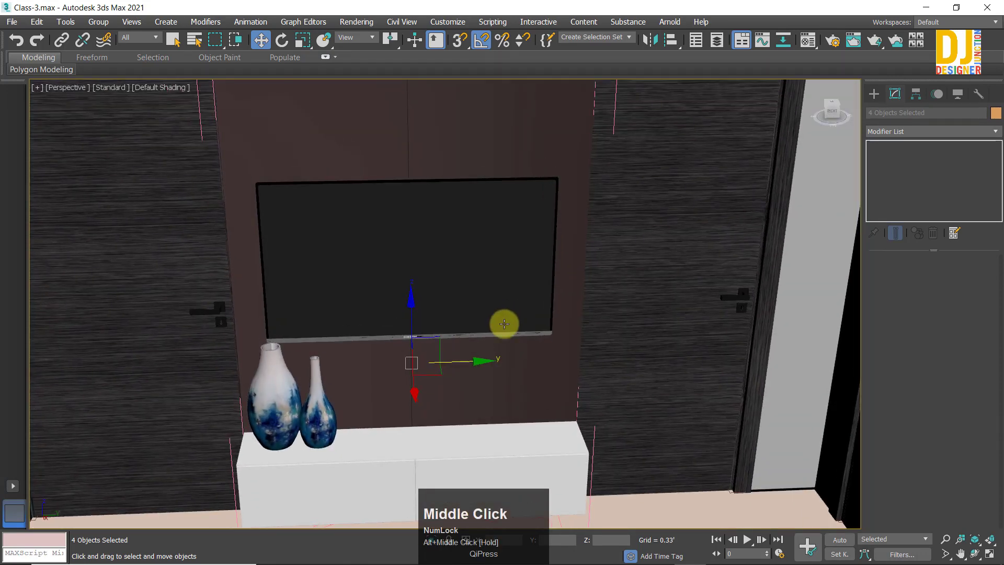
Step: Scale the wood panel and cabinet parts narrower along Y to fit between the two doors, and nudge them along Y
key(r)
drag(339, 359, 339, 371)
key(w)
alt+middle_drag(383, 366, 353, 367)
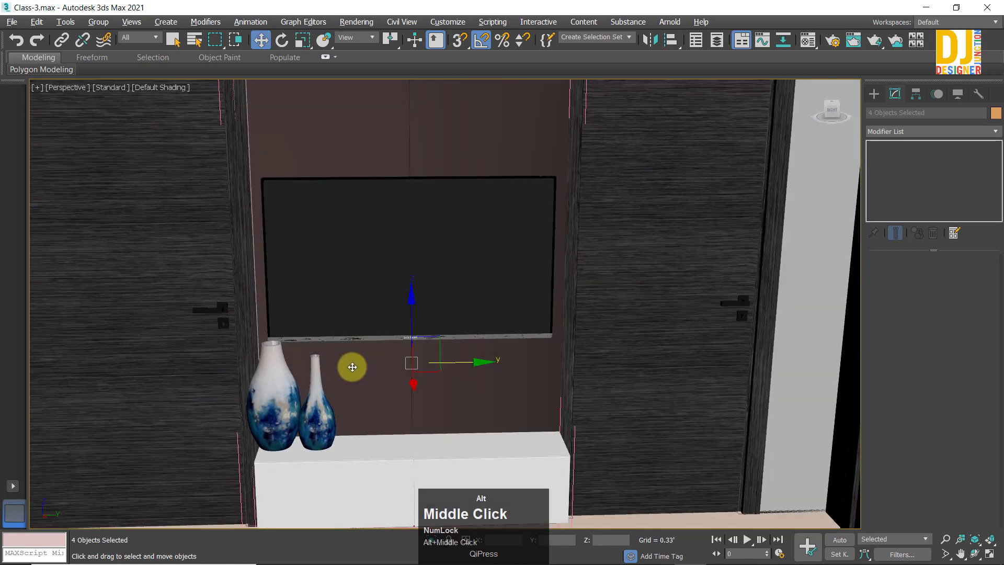
drag(447, 363, 447, 364)
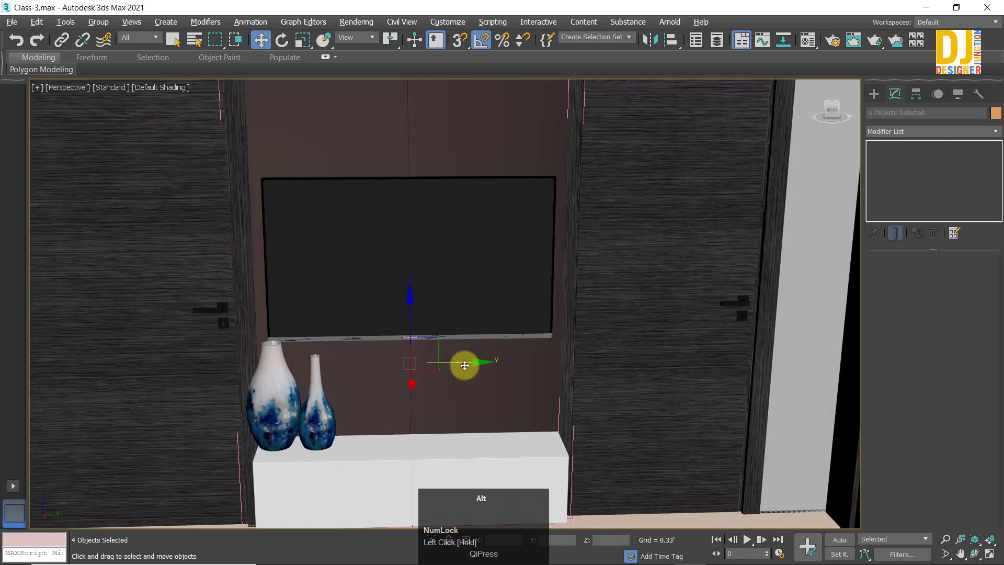
Step: Nudge the selected TV unit panels and cabinet along Y in the top view to align them between the two door frames
alt+middle_drag(464, 365, 464, 343)
key(t)
key(z)
scroll(494, 282, down, 2)
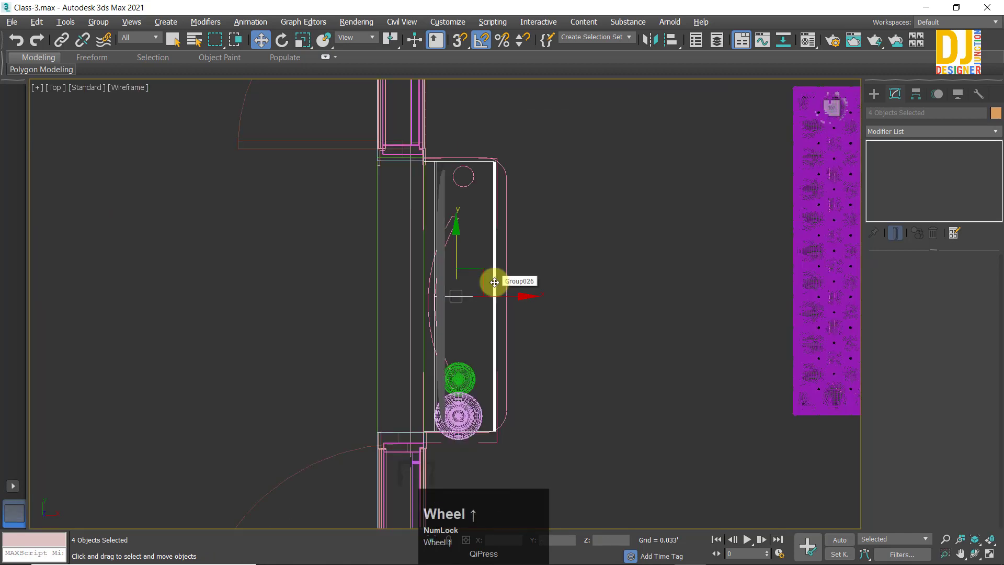
scroll(494, 282, up, 2)
mouse_move(494, 282)
middle_down()
mouse_move(503, 242)
mouse_move(499, 279)
middle_up()
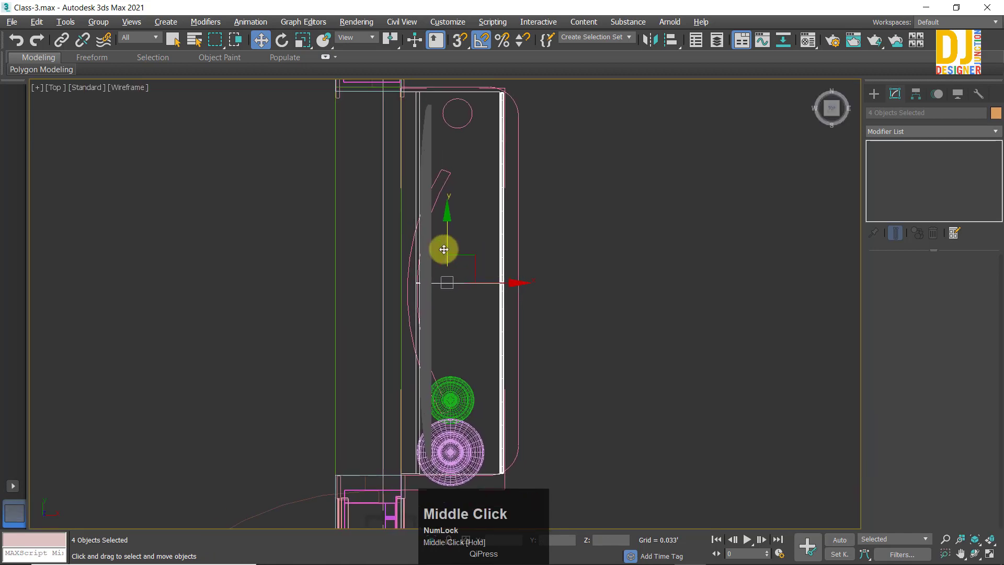
mouse_move(451, 232)
mouse_down()
mouse_move(450, 218)
mouse_move(442, 246)
mouse_up()
key(ctrl+z)
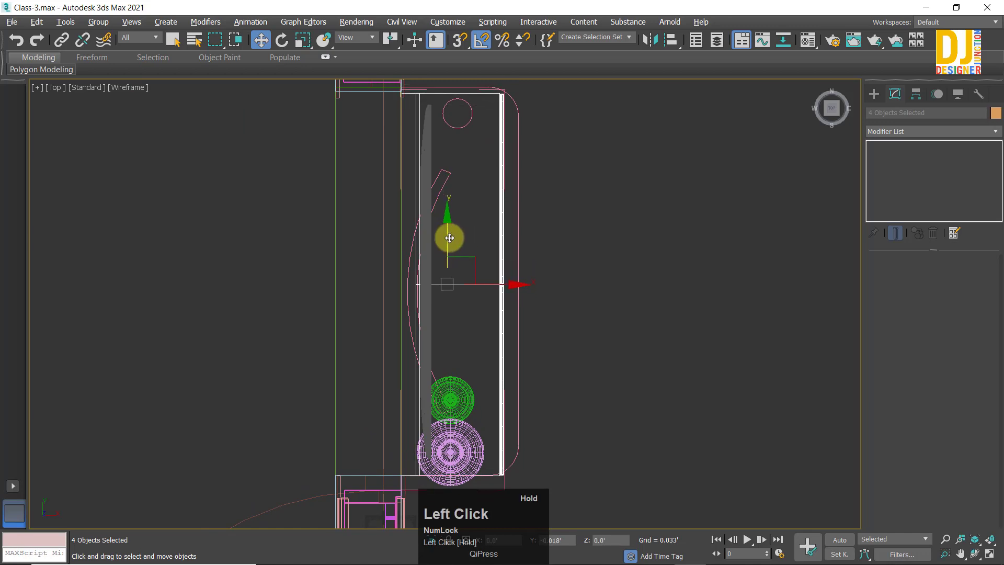
middle_drag(450, 164, 451, 213)
middle_drag(620, 335, 585, 289)
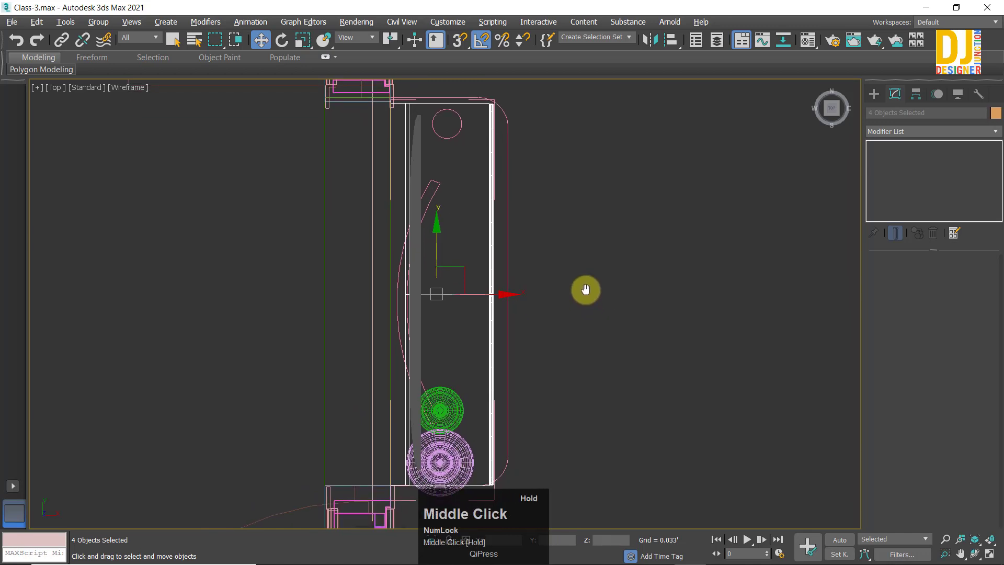
key(r)
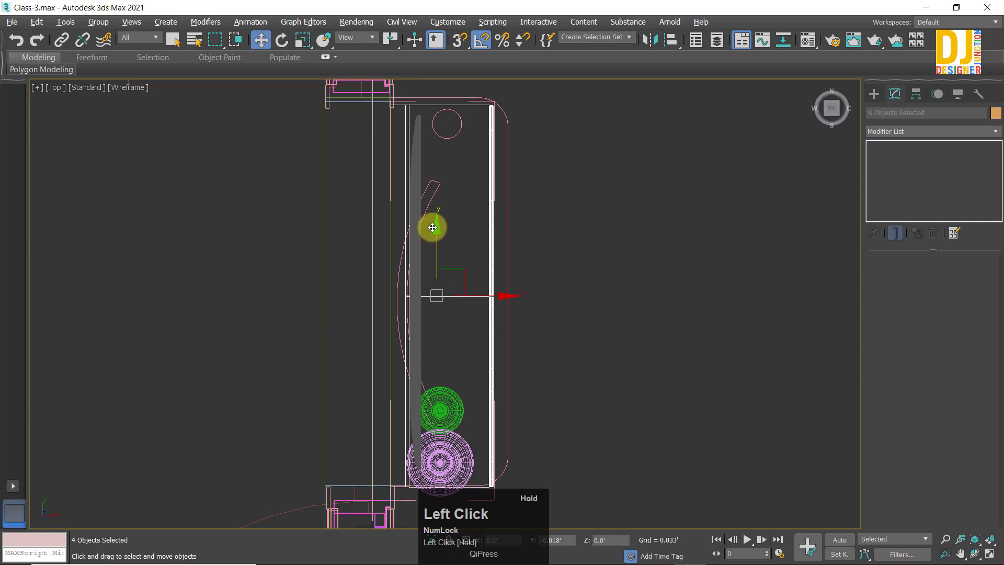
key(alt+w)
key(alt+w)
Step: Try to shift the TV unit's group helper and an added part along Y, and undo the move
mouse_move(558, 339)
alt+middle_down()
mouse_move(607, 320)
mouse_move(564, 347)
mouse_move(572, 336)
alt+middle_up()
scroll(488, 352, up, 3)
alt+middle_drag(488, 352, 481, 327)
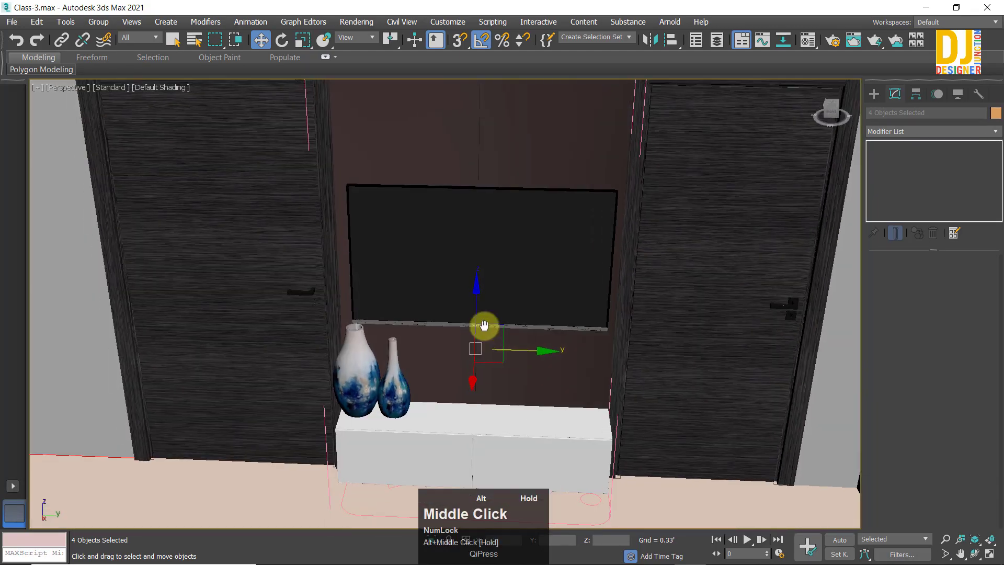
alt+scroll(577, 385, up, 5)
alt+middle_drag(578, 384, 338, 290)
scroll(574, 437, down, 3)
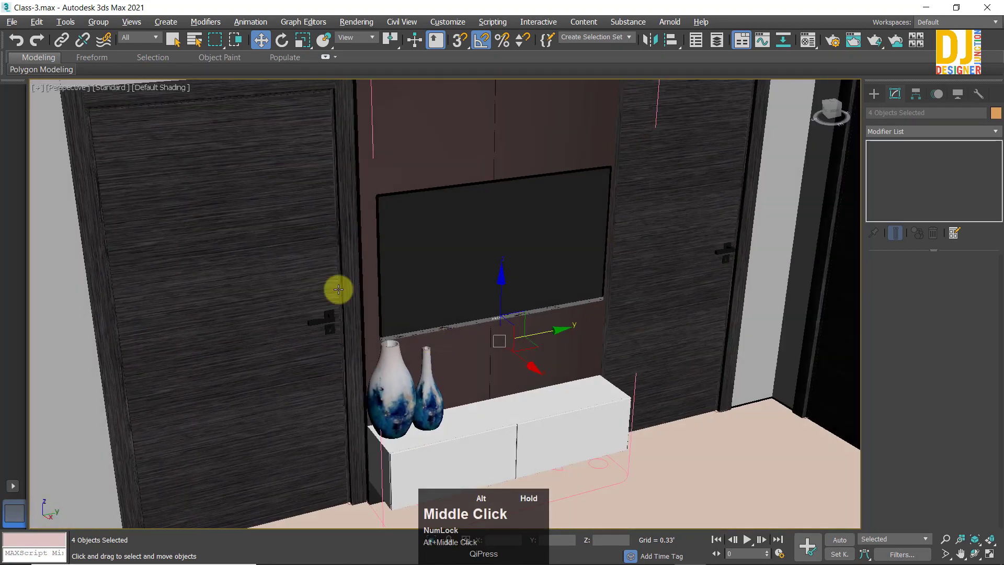
click(87, 23)
click(475, 512)
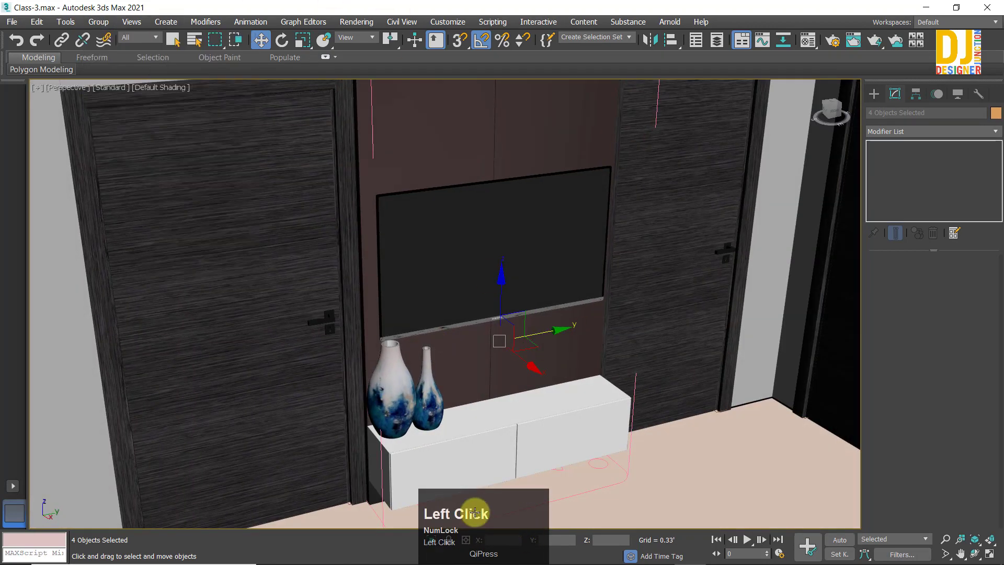
click(421, 400)
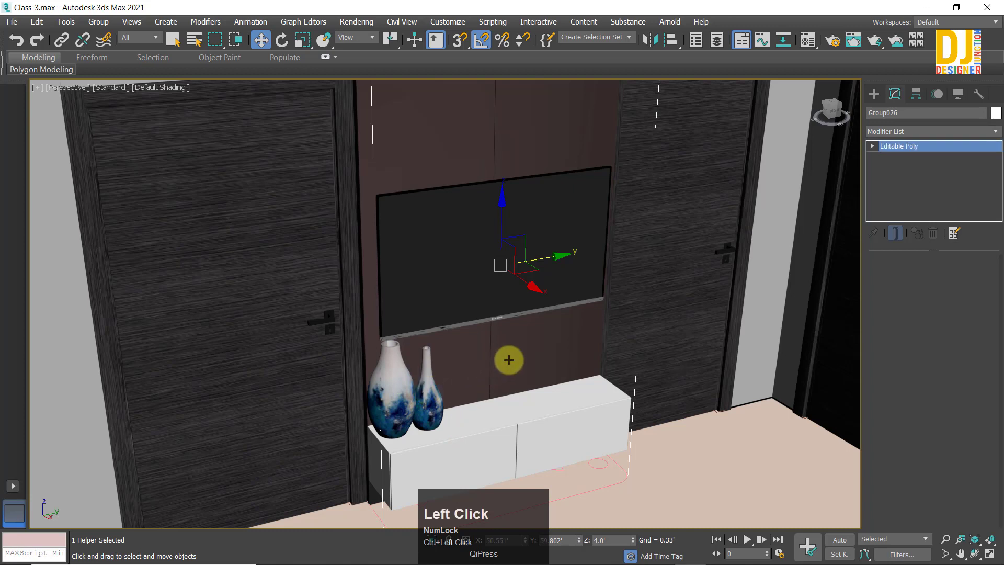
ctrl+click(509, 359)
alt+middle_drag(509, 359, 486, 371)
drag(516, 322, 539, 325)
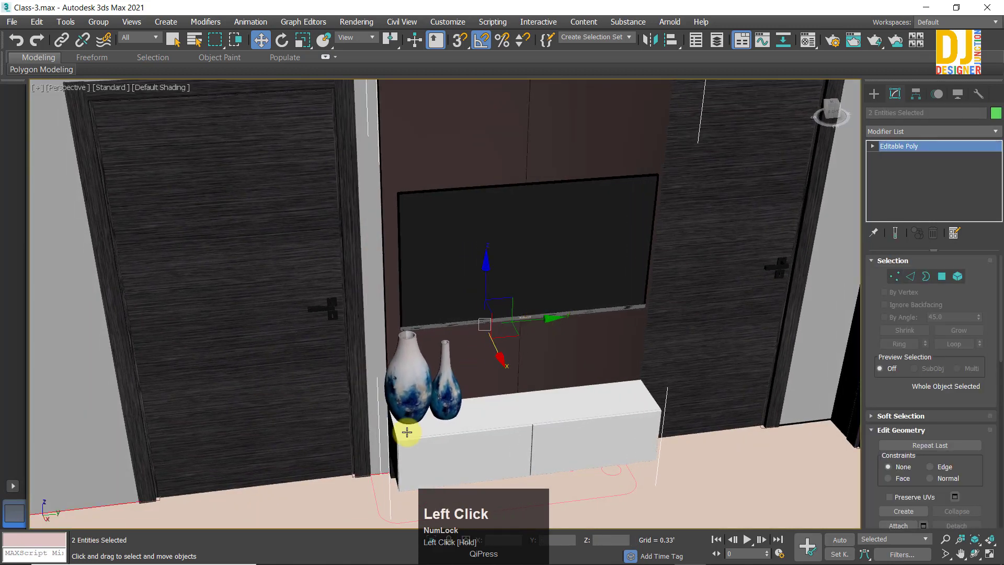
key(ctrl+z)
Step: Move both blue and white vases along Y, away from the door frame towards the middle of the cabinet
click(397, 378)
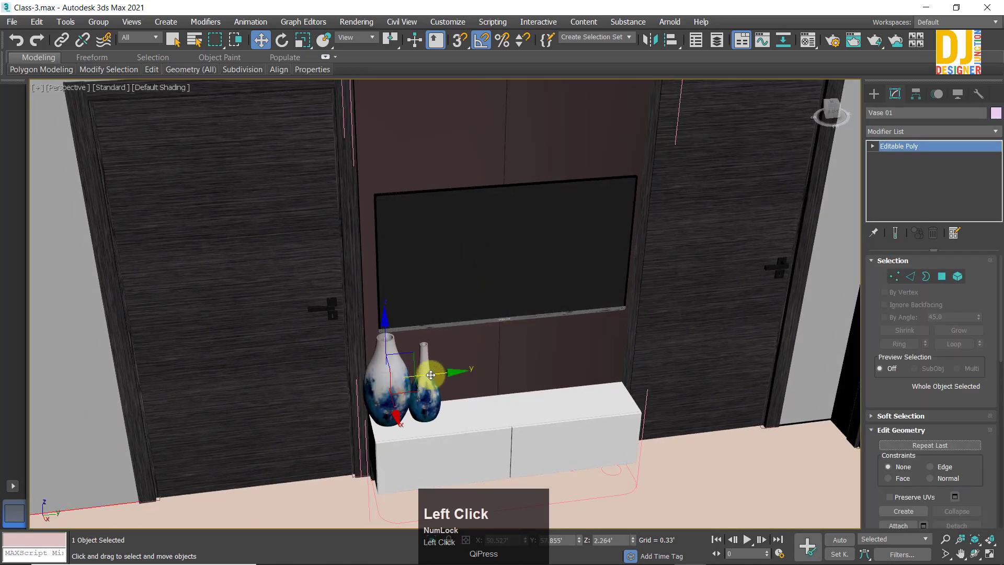
ctrl+click(427, 403)
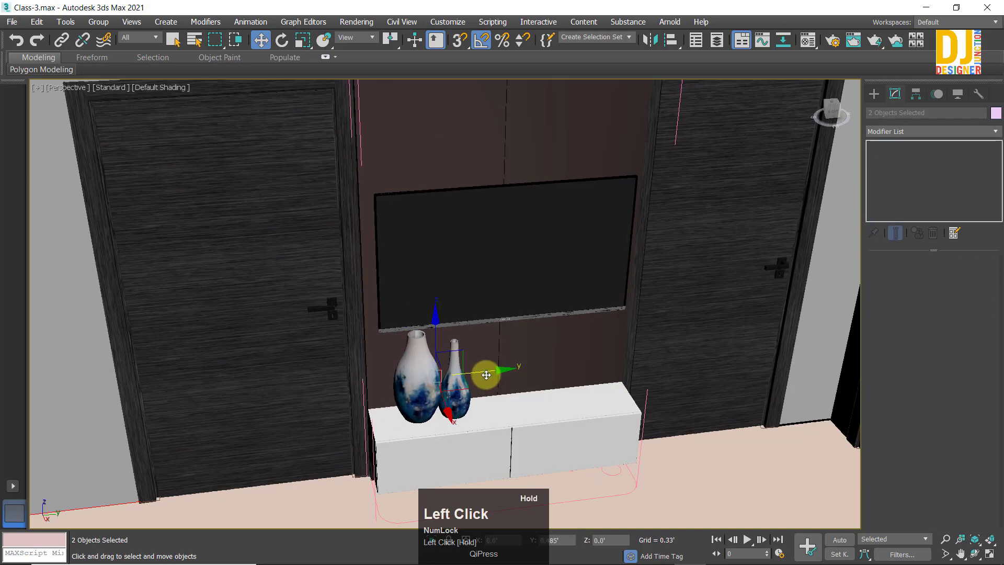
alt+middle_drag(536, 389, 504, 352)
key(z)
Step: Raise the TV about 0.172' along Z on the wood panel
click(477, 302)
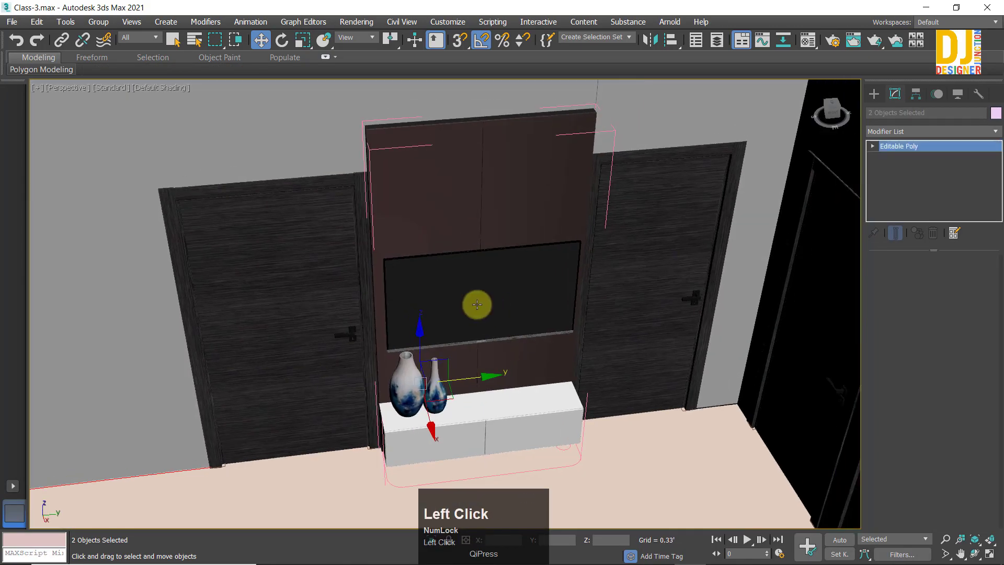
mouse_move(477, 302)
alt+middle_down()
mouse_move(507, 284)
mouse_move(491, 311)
mouse_move(482, 306)
alt+middle_up()
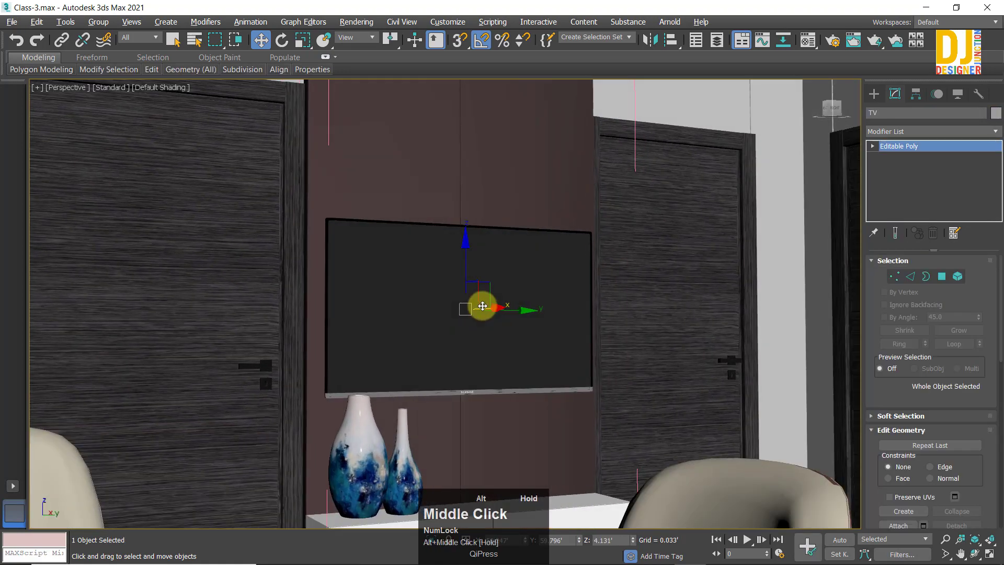
drag(464, 244, 467, 239)
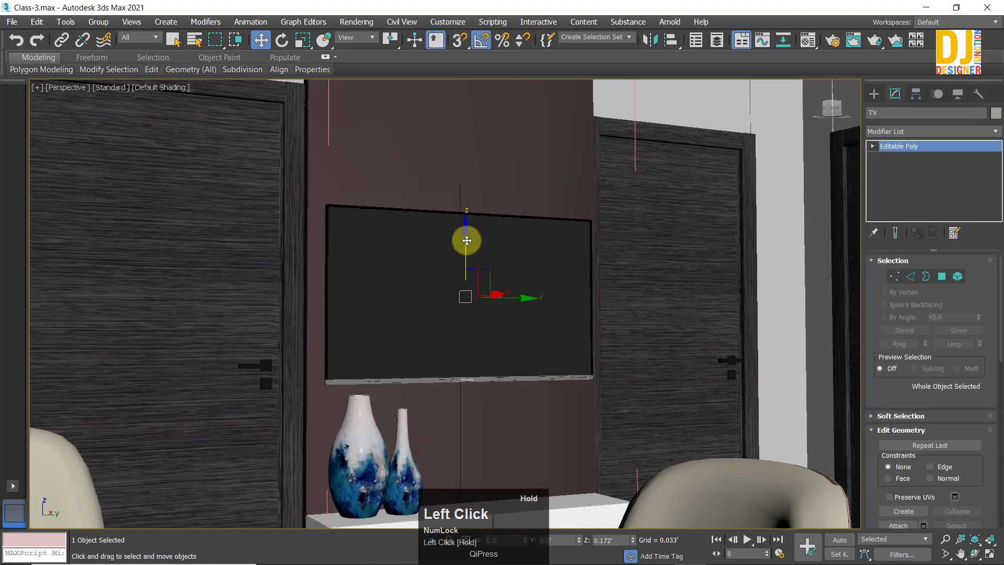
alt+middle_drag(467, 240, 513, 314)
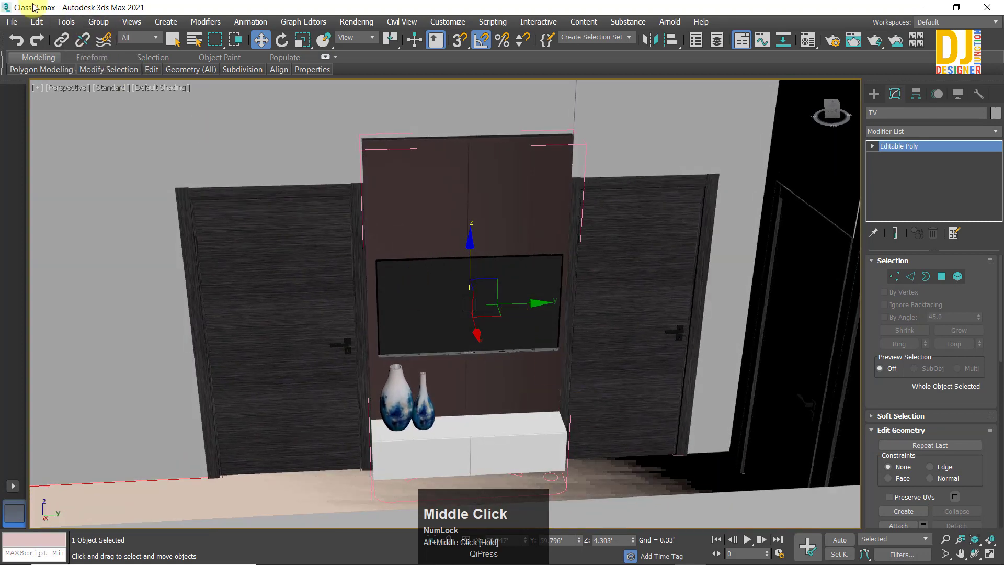
Step: Close the open TV unit group
click(97, 22)
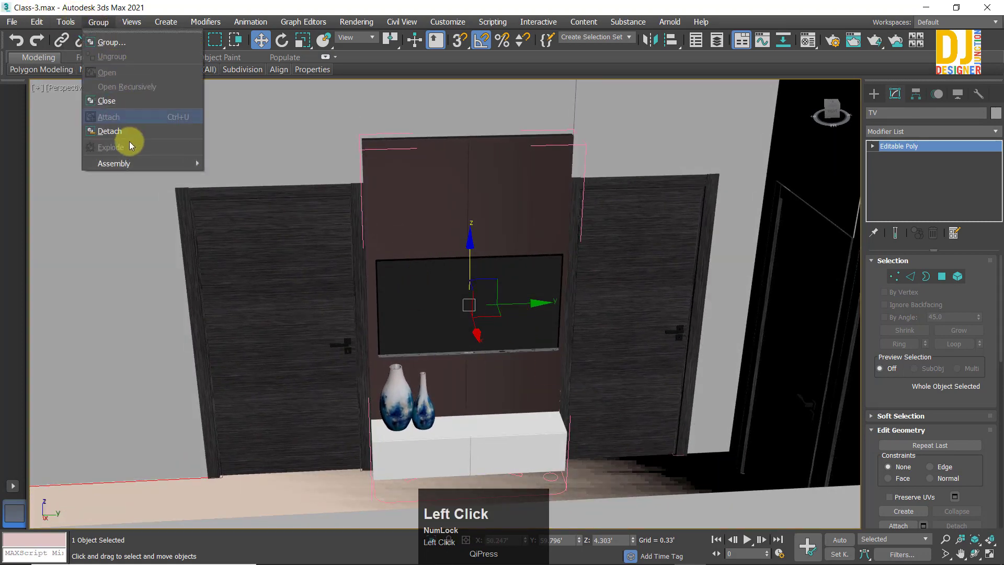
click(111, 98)
alt+middle_drag(627, 283, 648, 290)
scroll(647, 290, down, 4)
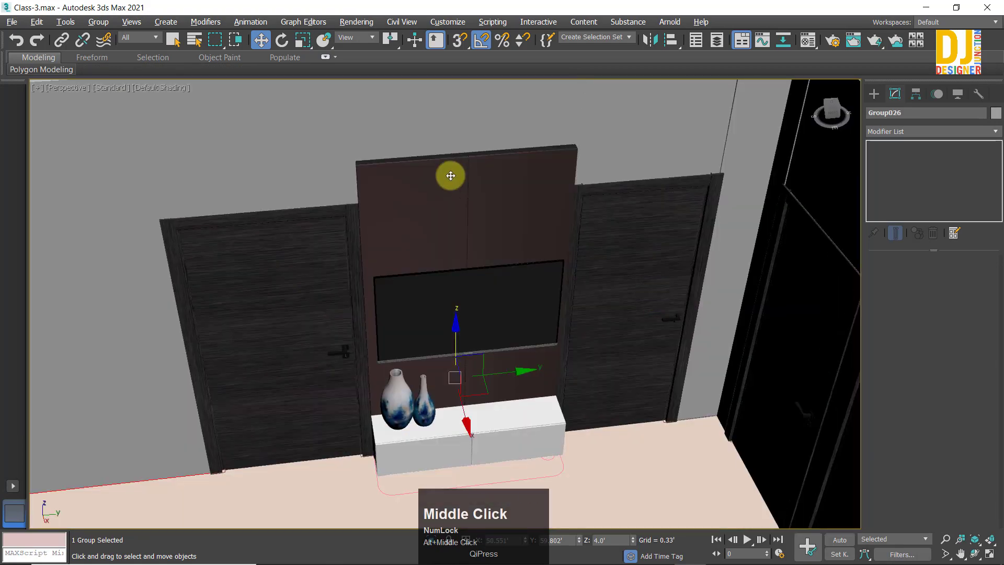
Step: Examine the seating area, looking over the tufted ottoman beside the rug, the sofa and the dining set
scroll(451, 187, down, 2)
middle_drag(490, 312, 399, 287)
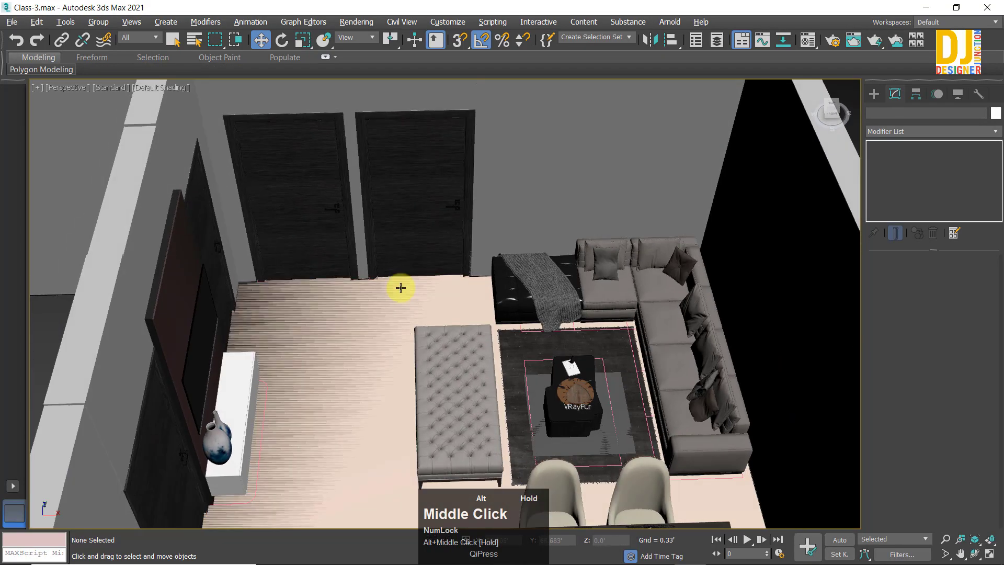
scroll(511, 352, up, 3)
mouse_move(511, 351)
alt+middle_down()
mouse_move(551, 369)
mouse_move(515, 363)
alt+middle_up()
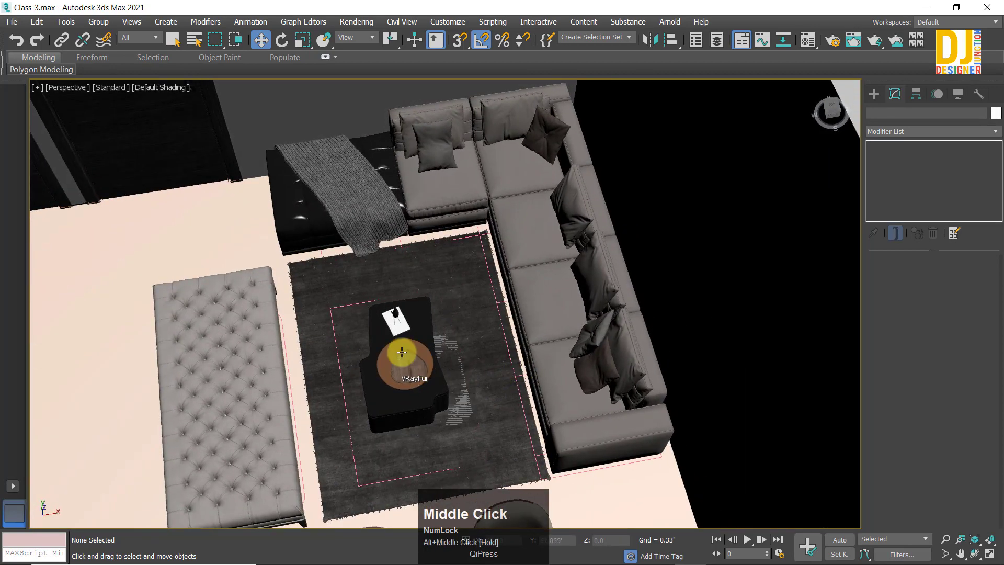
middle_drag(406, 367, 509, 291)
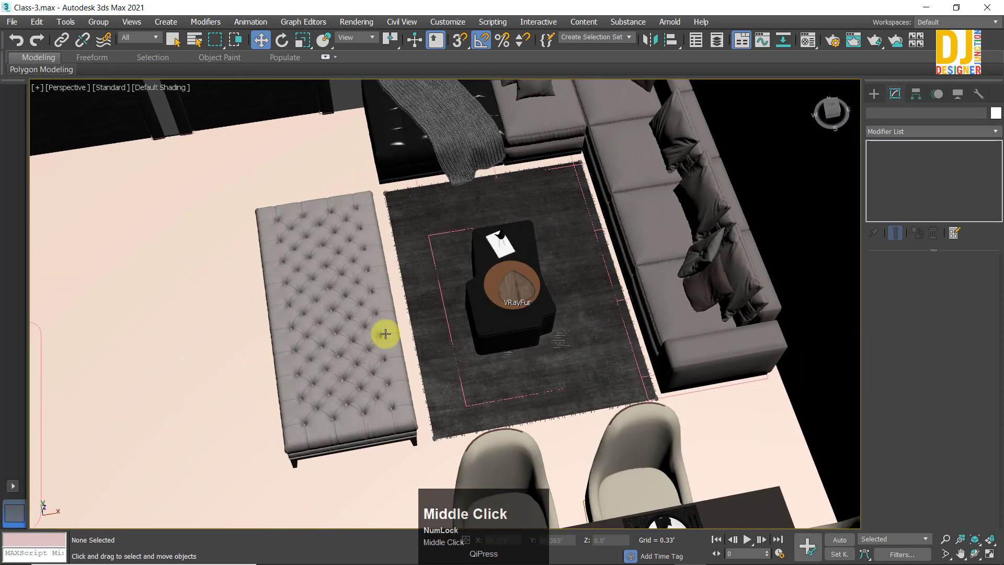
key(z)
alt+middle_drag(544, 347, 439, 383)
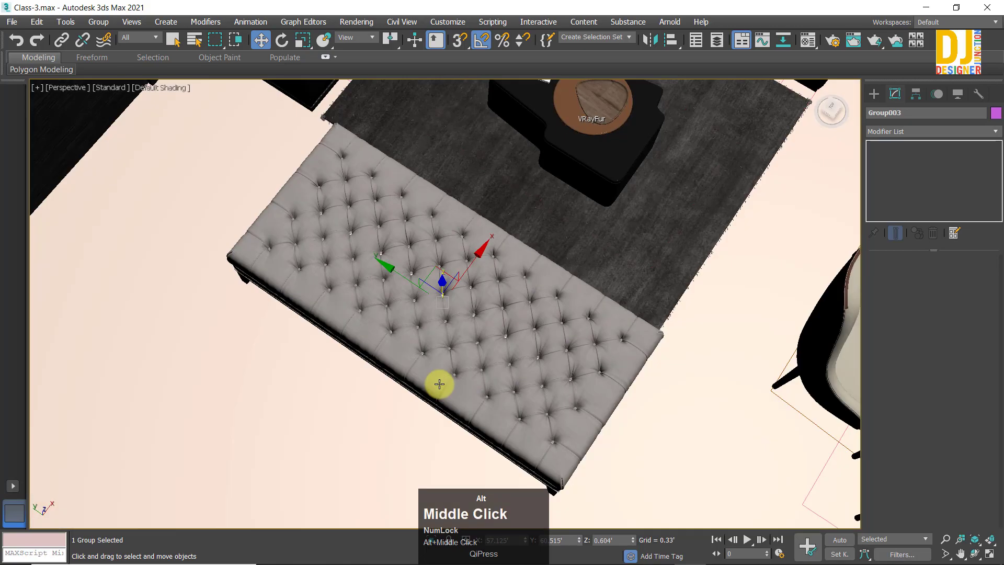
scroll(569, 302, down, 5)
scroll(570, 302, up, 3)
middle_drag(569, 303, 419, 320)
click(671, 158)
scroll(516, 347, up, 3)
alt+middle_drag(515, 347, 465, 352)
scroll(524, 325, down, 5)
middle_drag(466, 353, 551, 360)
scroll(237, 338, up, 3)
mouse_move(265, 359)
alt+middle_down()
mouse_move(237, 338)
mouse_move(267, 345)
alt+middle_up()
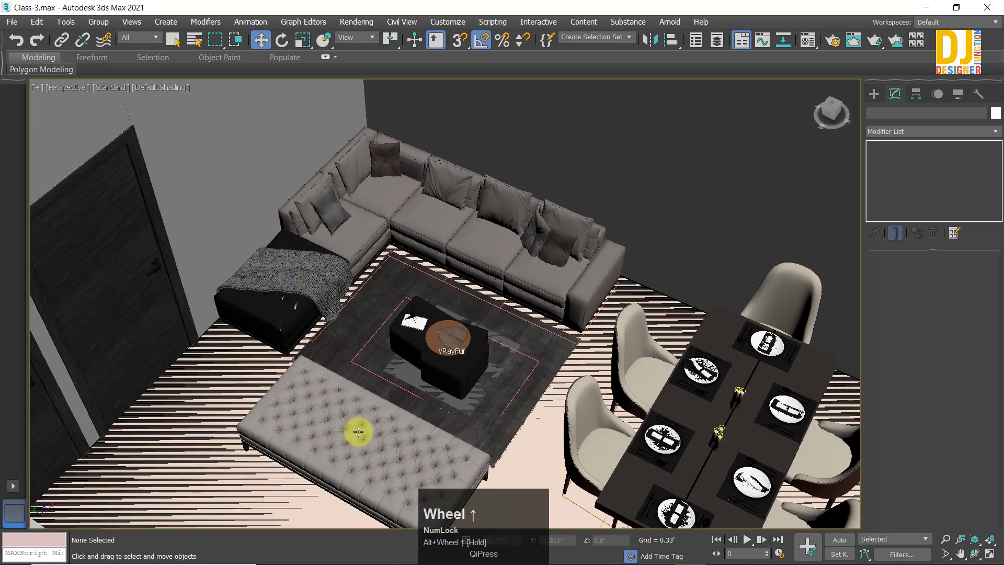
Step: Try removing the grey tufted ottoman beside the rug, and undo the deletion
mouse_move(356, 430)
alt+middle_down()
mouse_move(397, 413)
mouse_move(354, 457)
mouse_move(339, 423)
mouse_move(351, 445)
alt+middle_up()
scroll(340, 425, down, 4)
middle_drag(351, 444, 361, 401)
click(360, 401)
key(Delete)
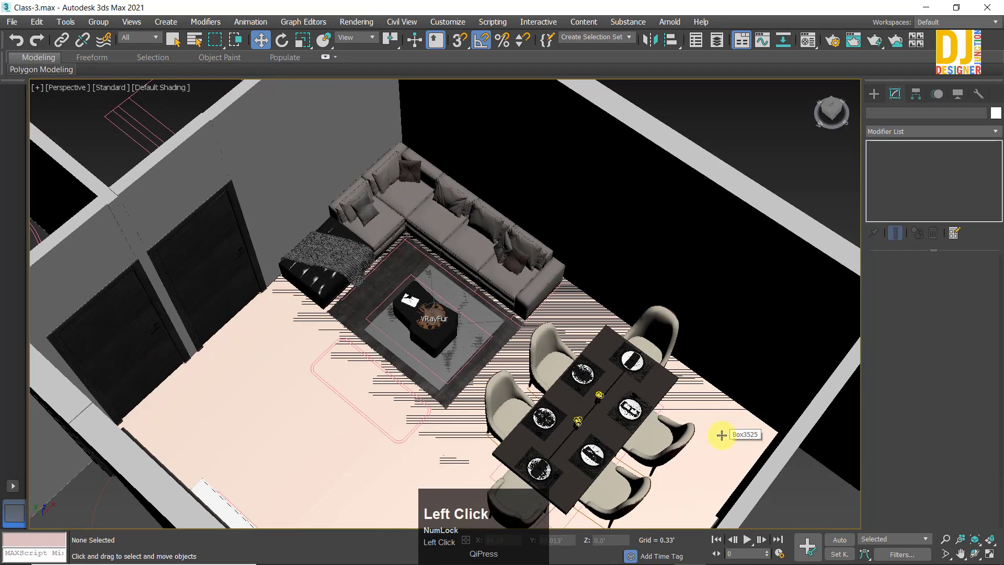
key(ctrl+z)
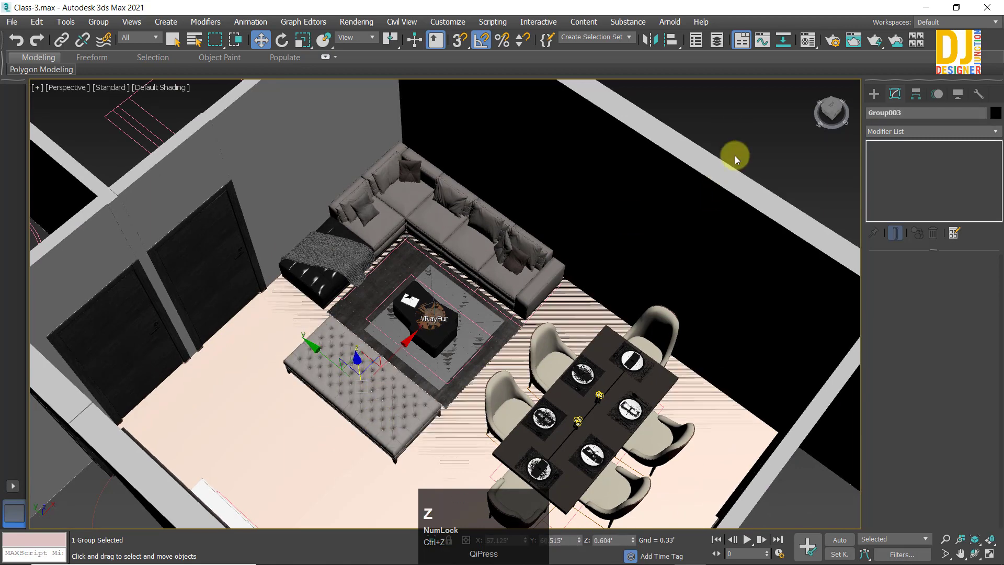
Step: Switch to File Explorer and merge Restoration Hardware Soho Tufted Leather Ottoman from the Leather Ottoman 22 folder into the scene, dismissing the Scene Converter
click(513, 440)
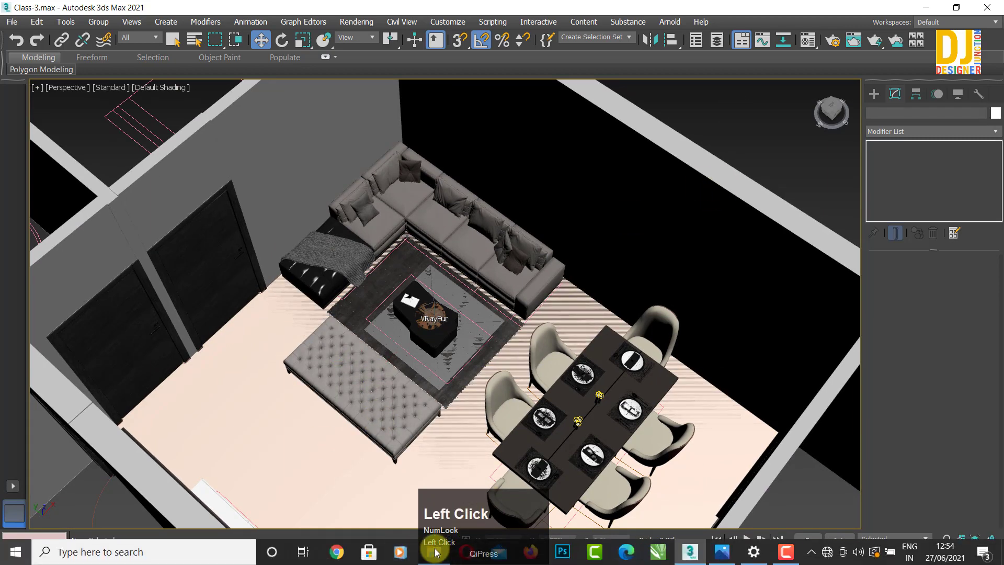
click(434, 552)
double_click(174, 157)
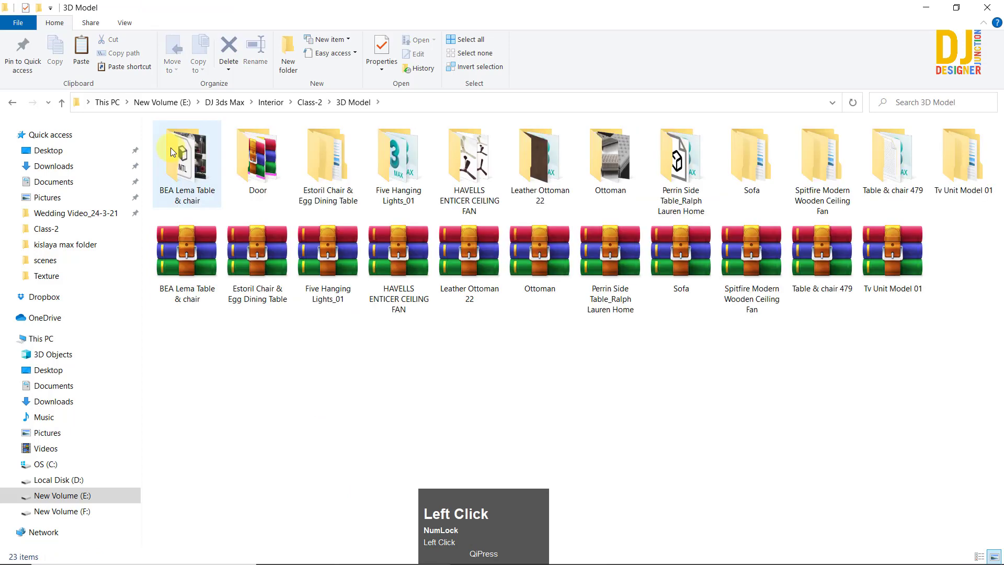
double_click(528, 153)
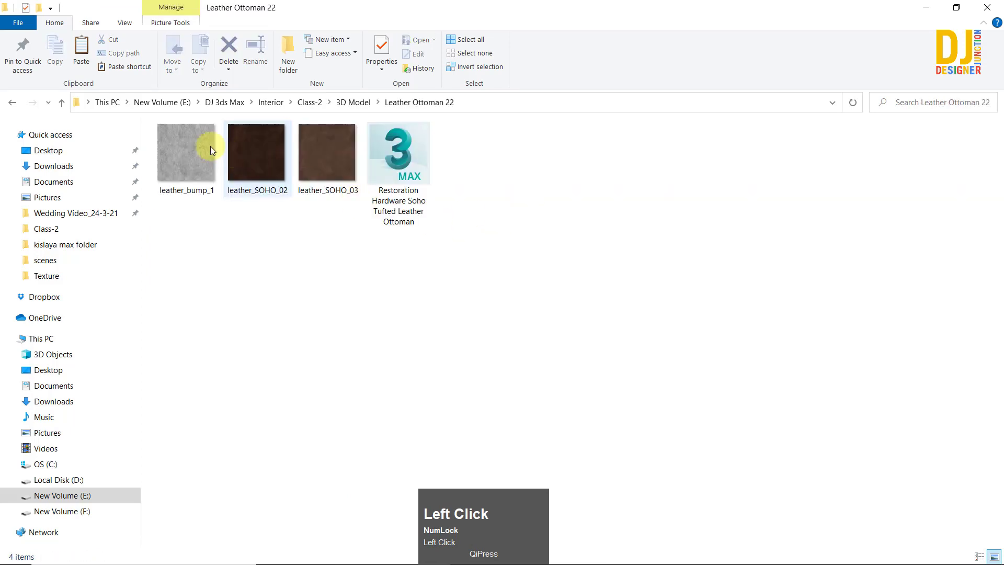
drag(393, 137, 740, 131)
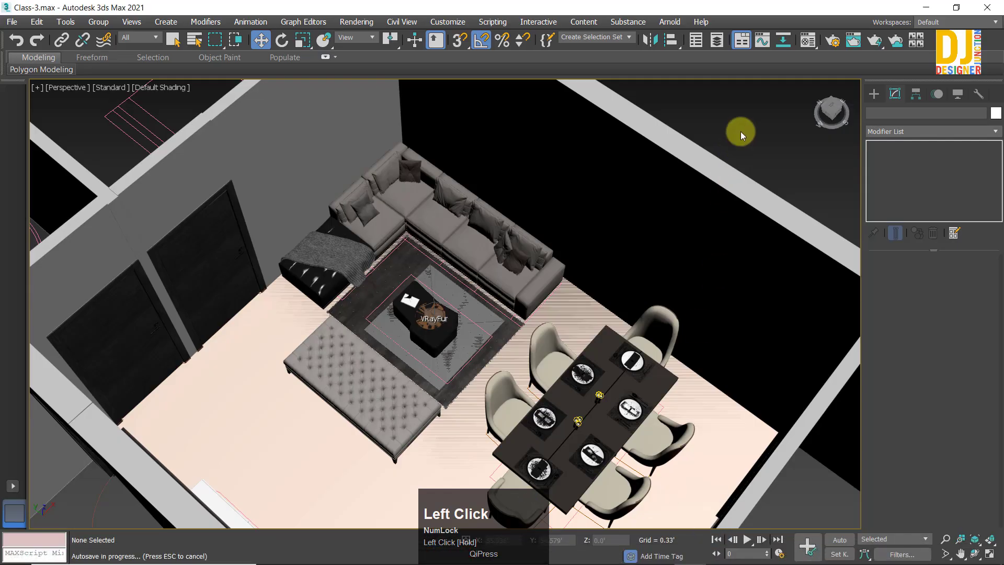
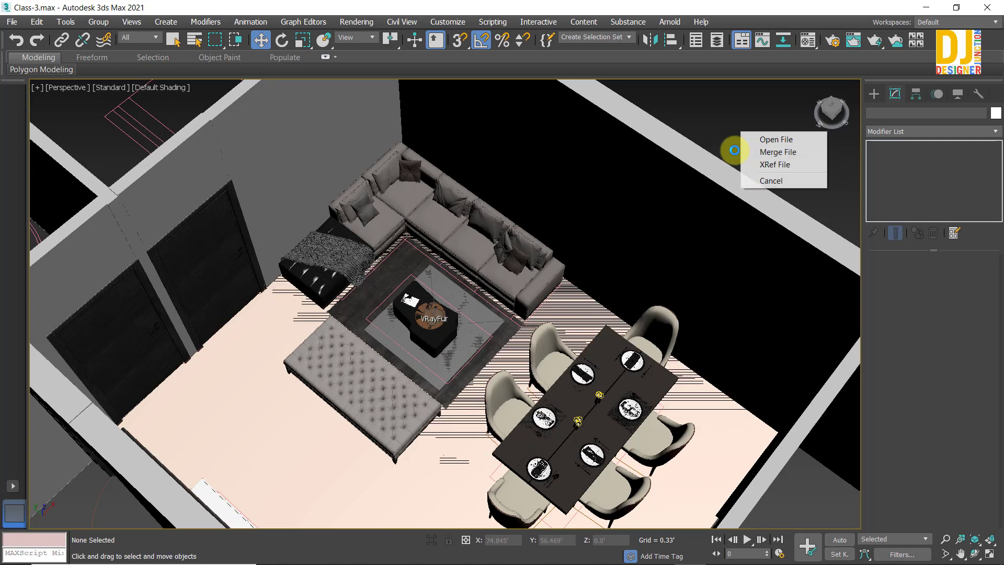
click(781, 155)
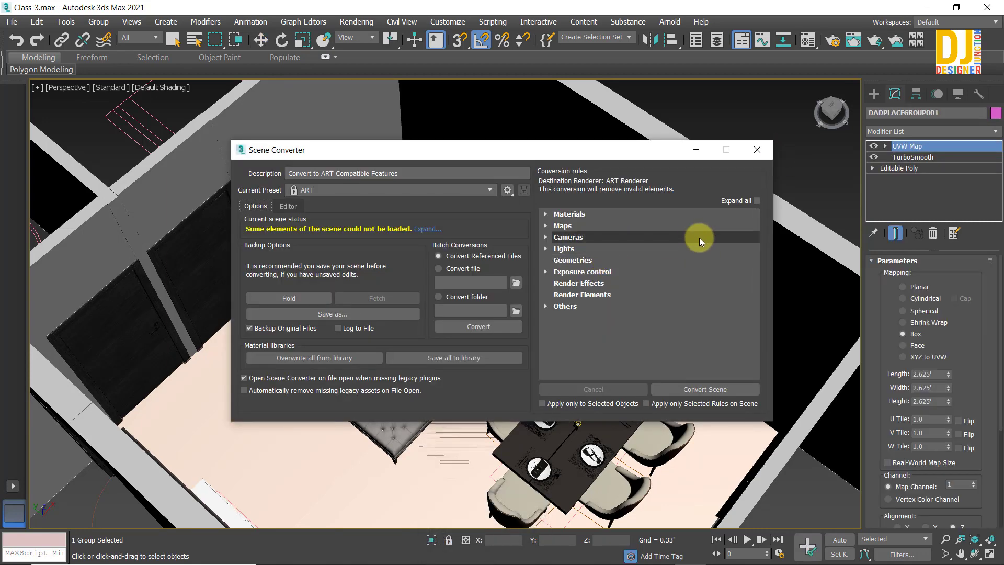
click(758, 152)
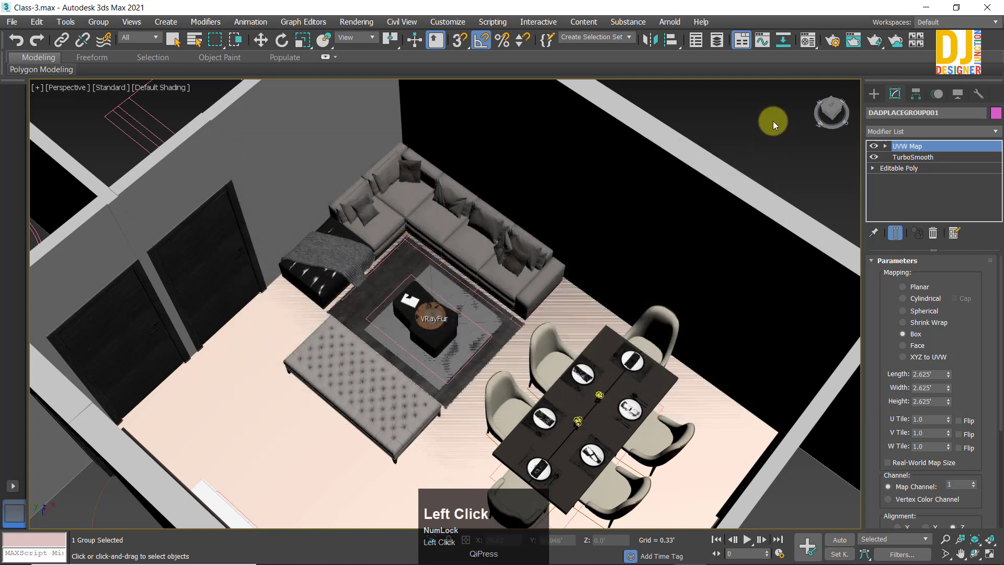
Step: Zoom to the merged brown leather ottoman, select its tufted cushion and inspect it from several angles
key(z)
alt+middle_drag(699, 148, 612, 287)
key(w)
click(442, 369)
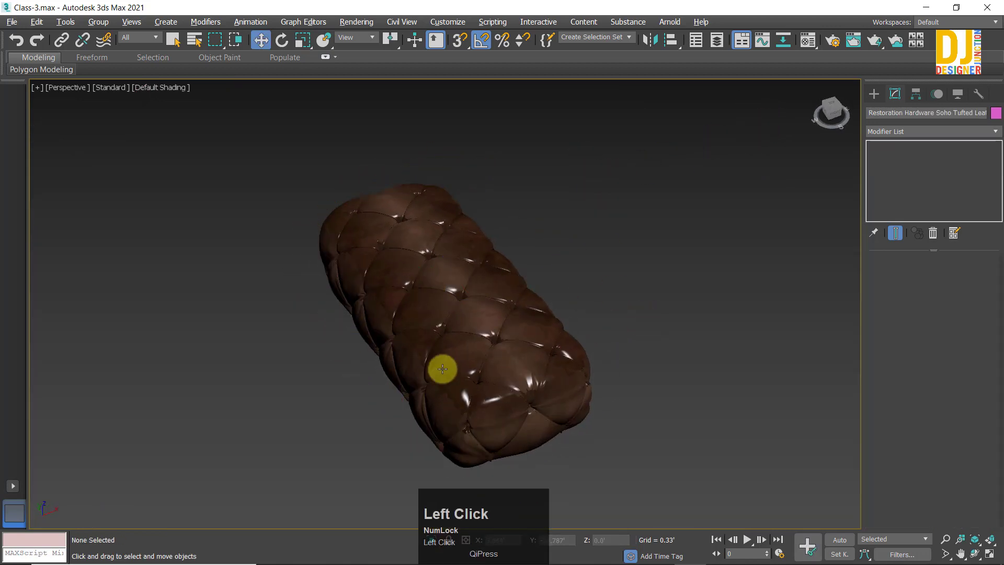
alt+middle_drag(442, 368, 413, 321)
click(451, 285)
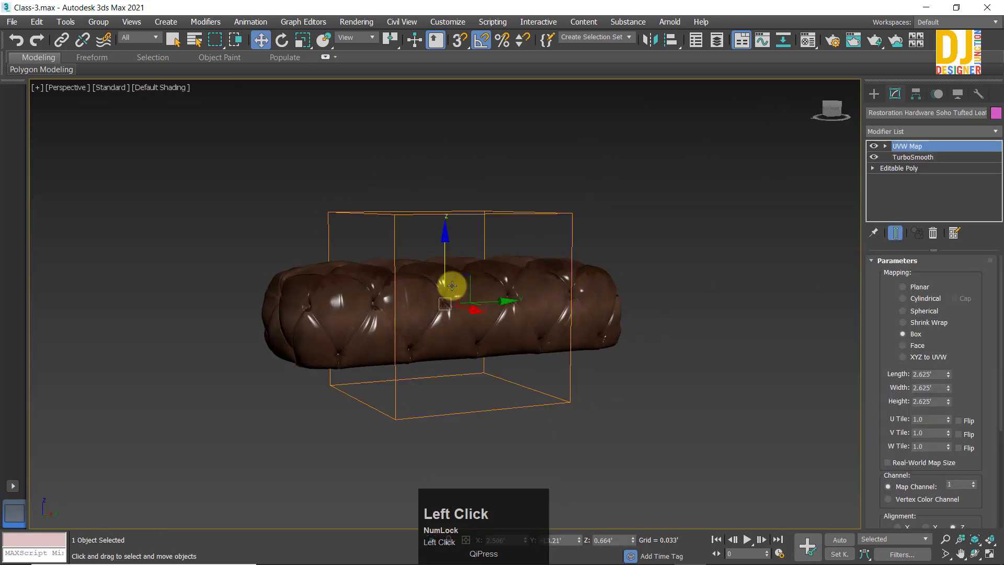
alt+middle_drag(452, 285, 667, 262)
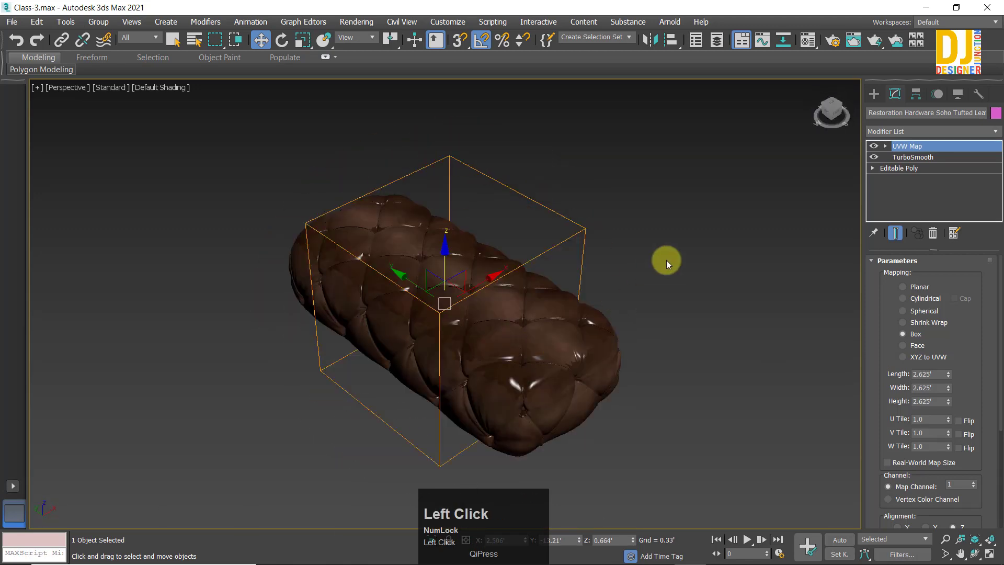
Step: In the top view, bring the merged leather ottoman over to the living room, just outside the wall behind the sofa
scroll(426, 347, up, 5)
alt+middle_drag(425, 347, 422, 293)
key(alt+w)
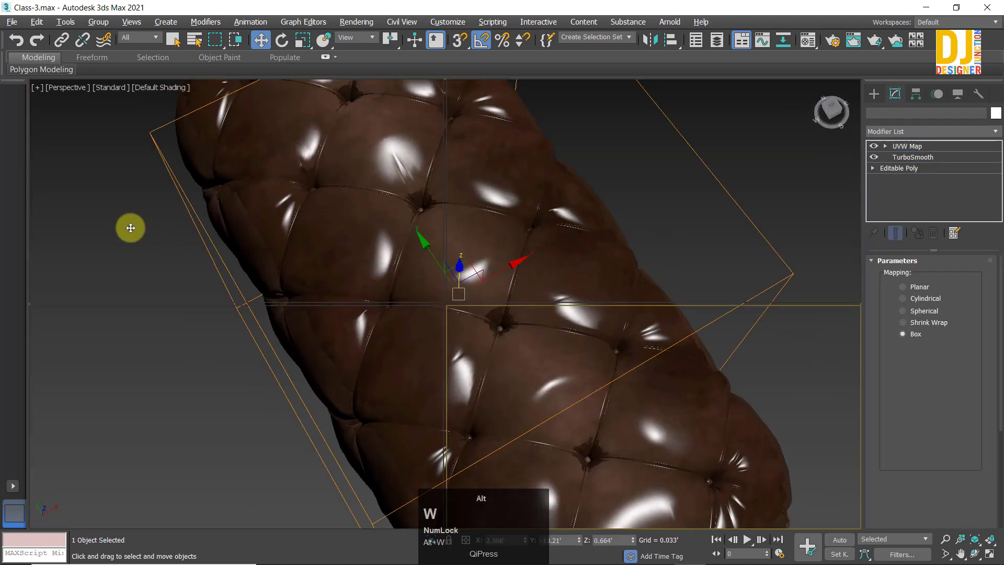
key(alt+w)
scroll(351, 239, down, 2)
middle_drag(351, 239, 671, 247)
scroll(743, 255, down, 1)
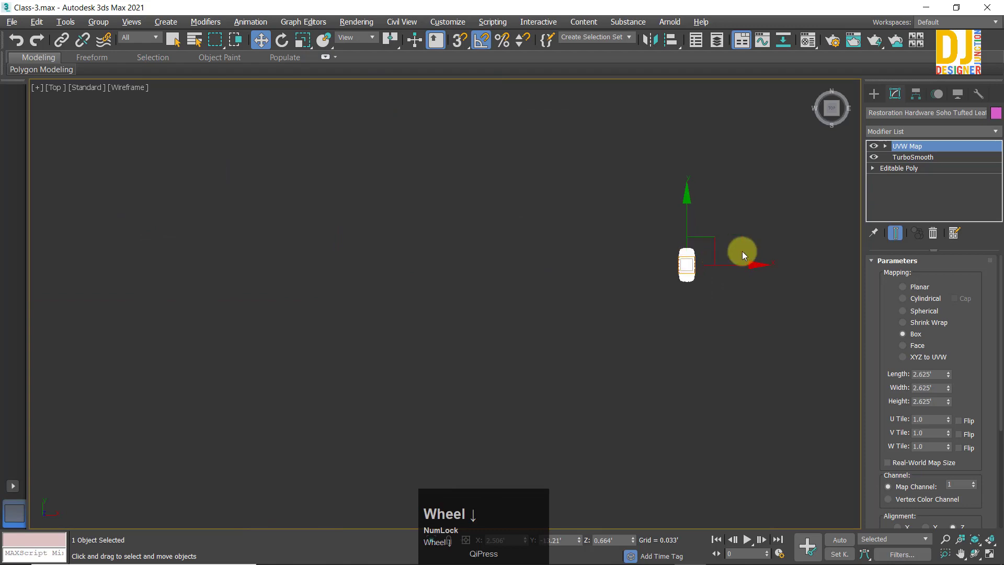
scroll(743, 254, down, 1)
middle_drag(732, 251, 493, 336)
scroll(684, 285, up, 2)
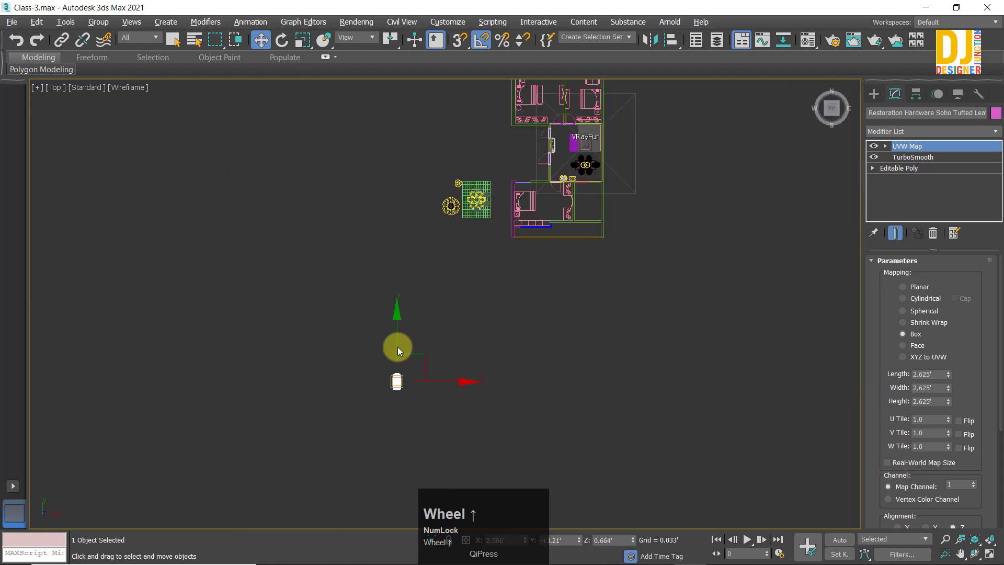
drag(426, 354, 621, 107)
scroll(606, 117, up, 5)
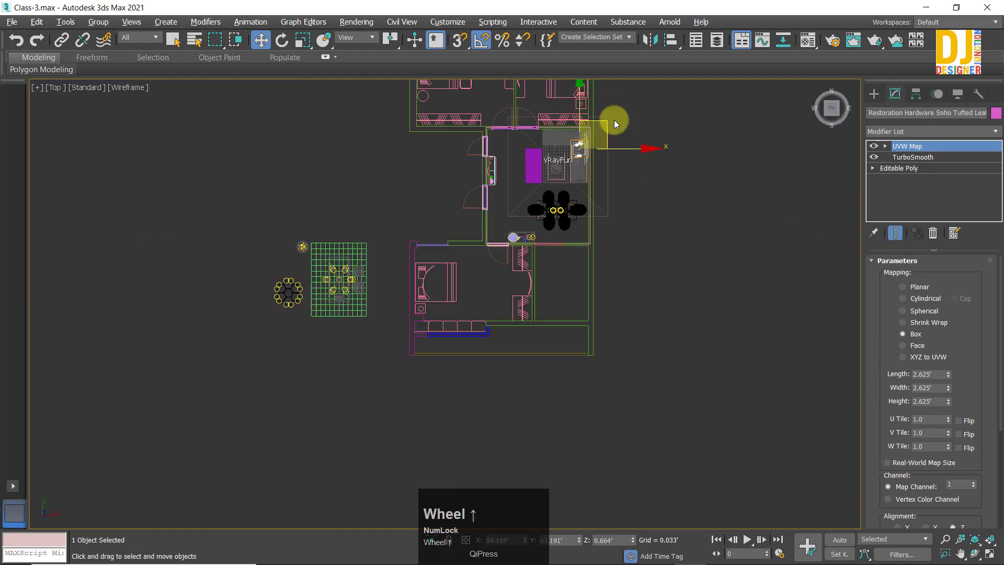
scroll(553, 145, up, 4)
drag(625, 183, 743, 284)
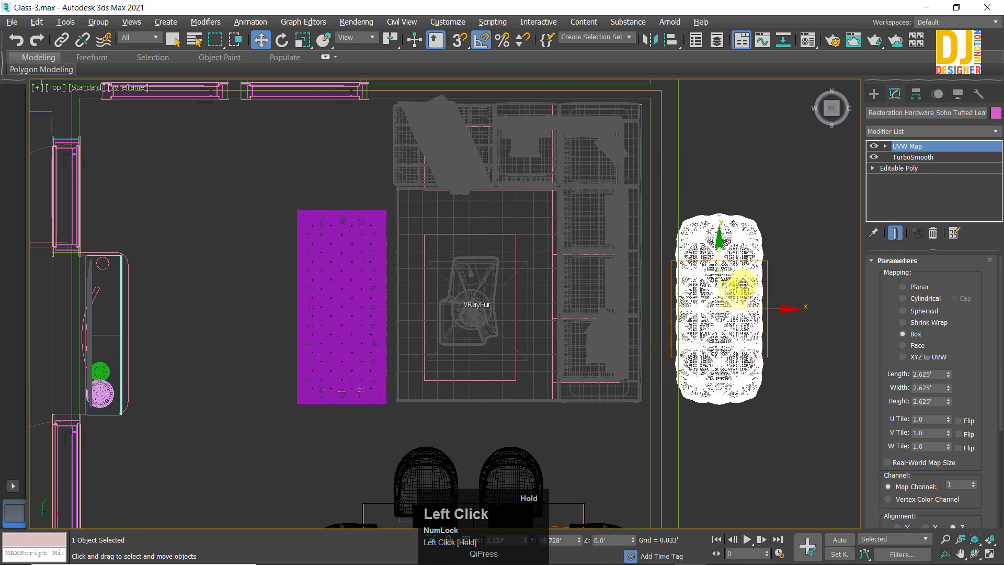
Step: Move the grey tufted ottoman outside the building and put the leather ottoman in its place on the outline beside the rug
click(366, 277)
middle_drag(373, 289, 253, 249)
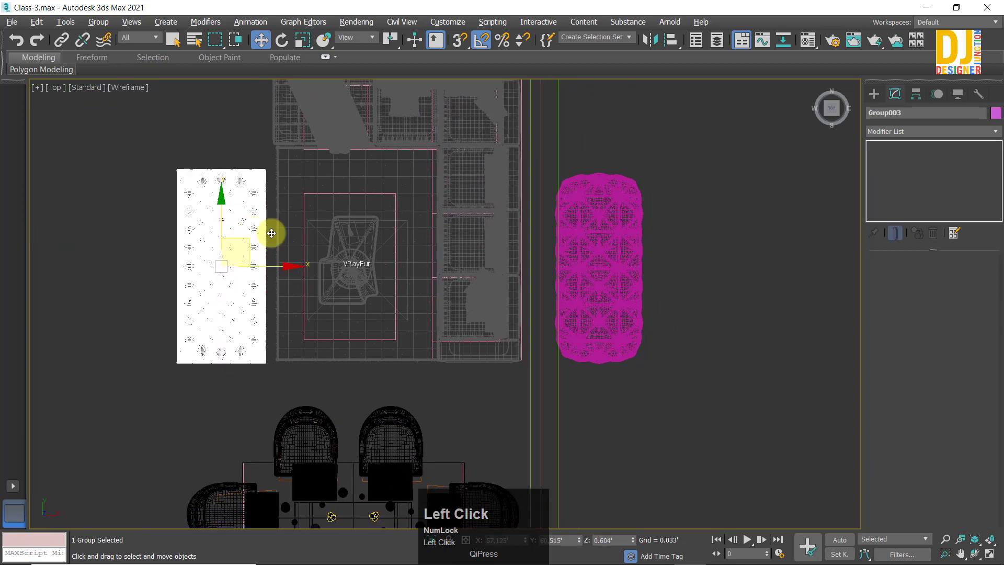
drag(271, 233, 771, 198)
click(717, 393)
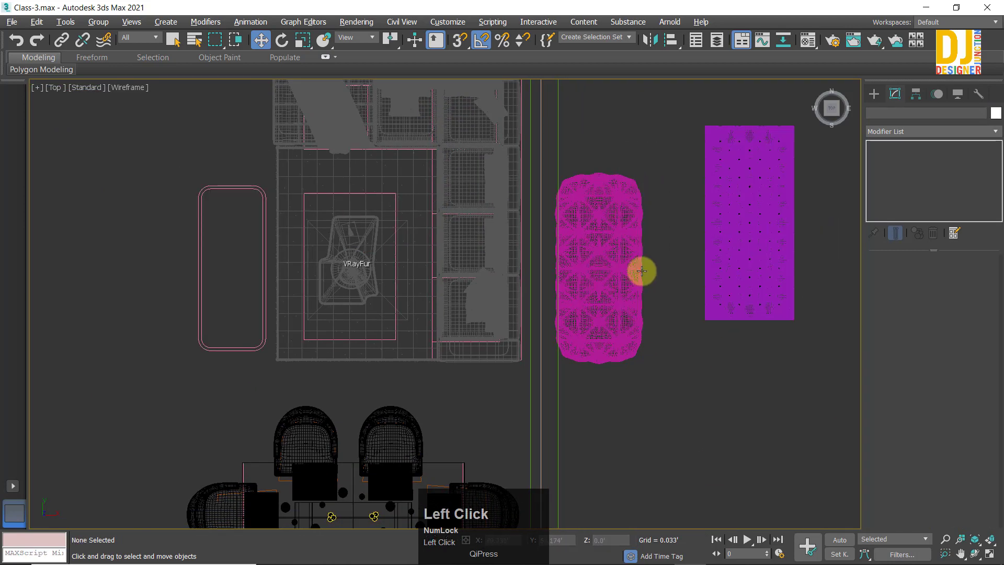
click(606, 273)
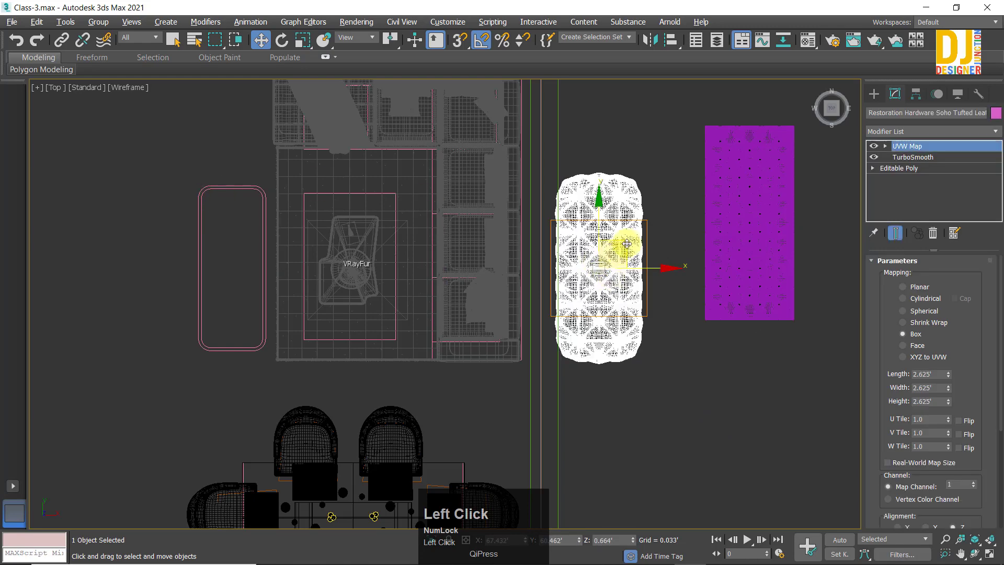
drag(627, 243, 252, 244)
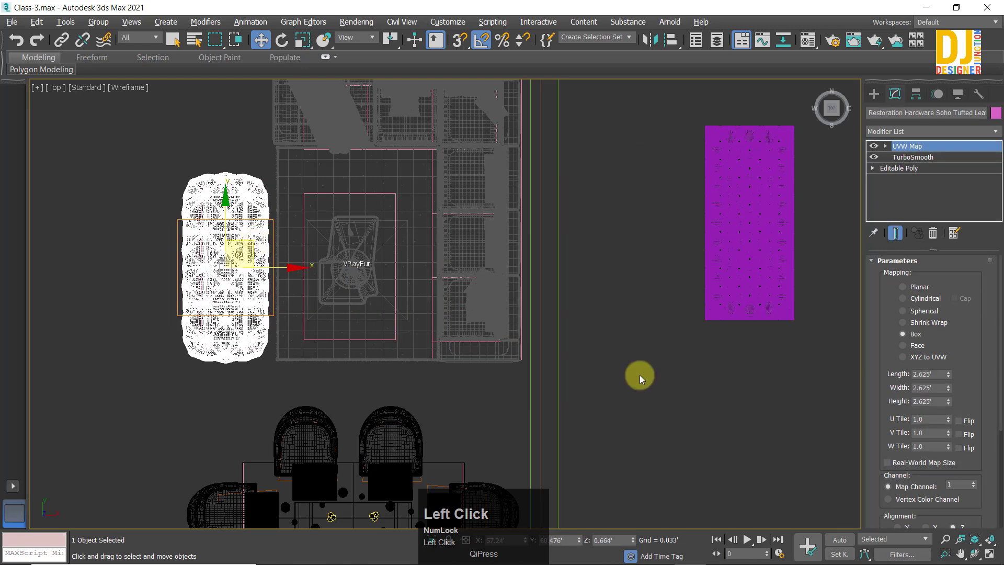
Step: Select the grey tufted ottoman outside the building, check it in perspective and hide it
click(728, 287)
key(alt+w)
key(alt+w)
key(z)
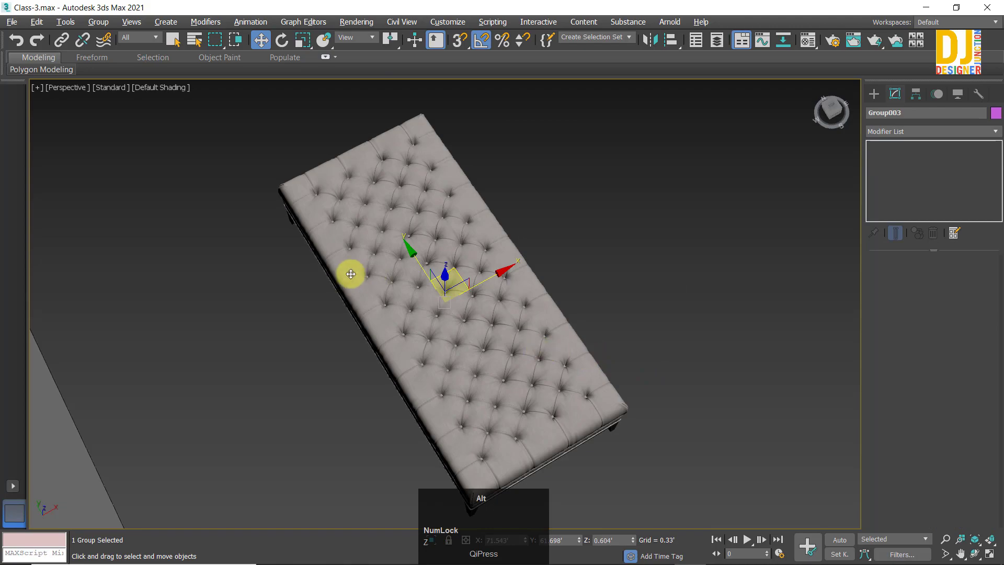
alt+middle_drag(351, 274, 704, 348)
click(704, 347)
click(648, 284)
scroll(680, 284, down, 4)
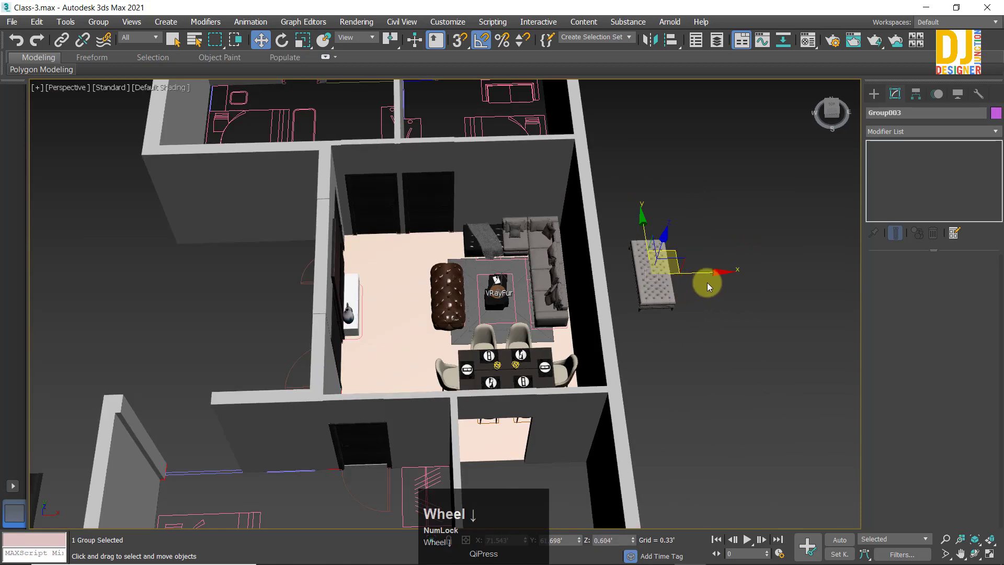
right_click(707, 285)
right_click(649, 283)
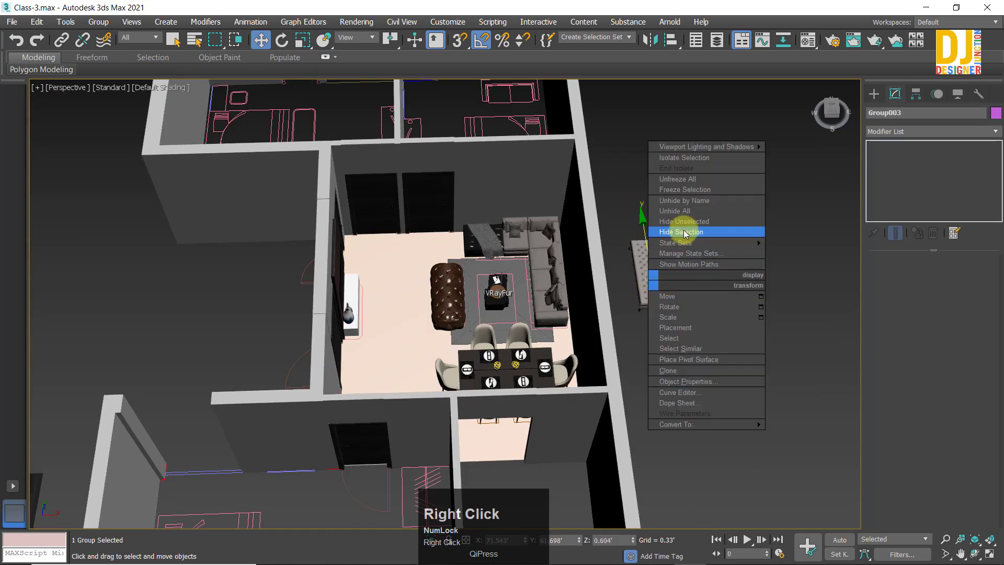
click(685, 233)
Step: Examine the spare floor lamp, chandeliers and table set standing outside the building
middle_drag(538, 340, 604, 217)
scroll(477, 360, down, 3)
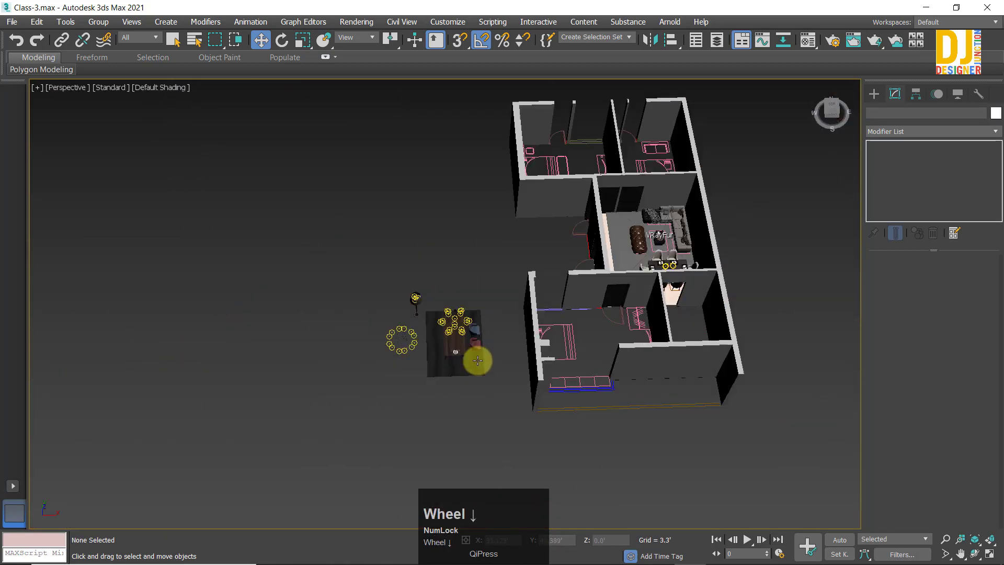
drag(450, 340, 462, 335)
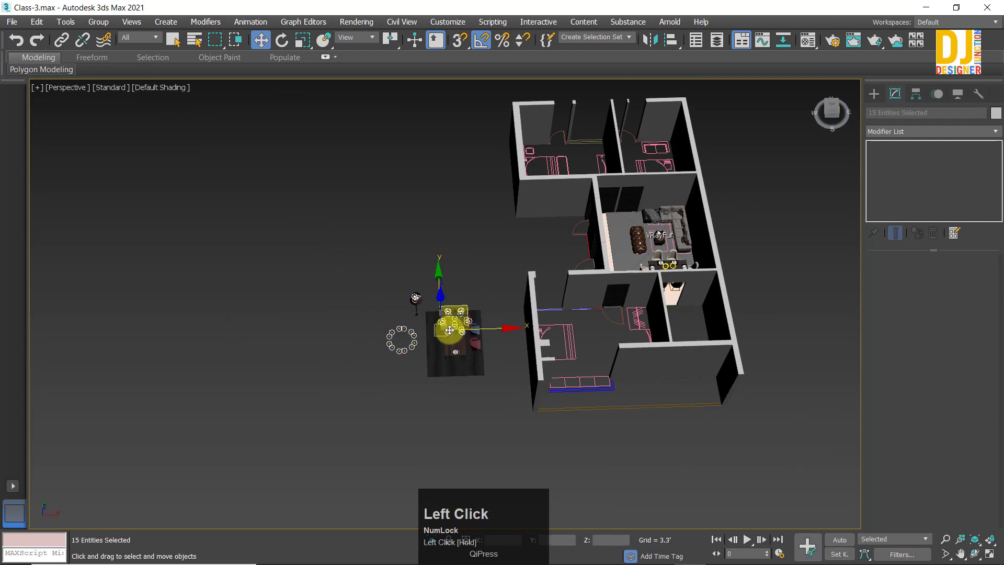
right_click(450, 335)
click(399, 388)
scroll(430, 269, up, 4)
click(399, 206)
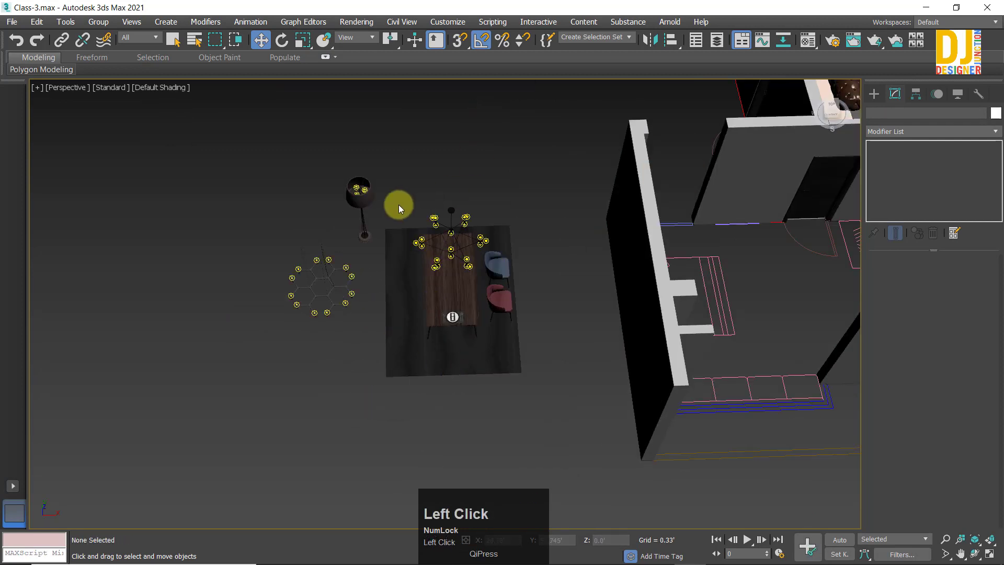
alt+middle_drag(399, 206, 365, 313)
click(382, 326)
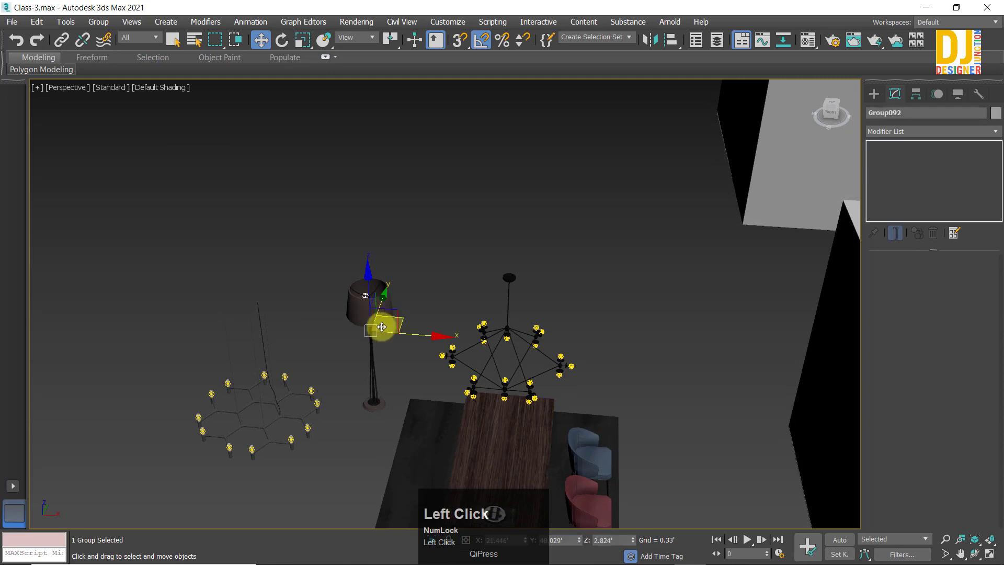
key(z)
alt+middle_drag(438, 384, 449, 346)
scroll(451, 342, down, 6)
alt+middle_drag(523, 264, 533, 290)
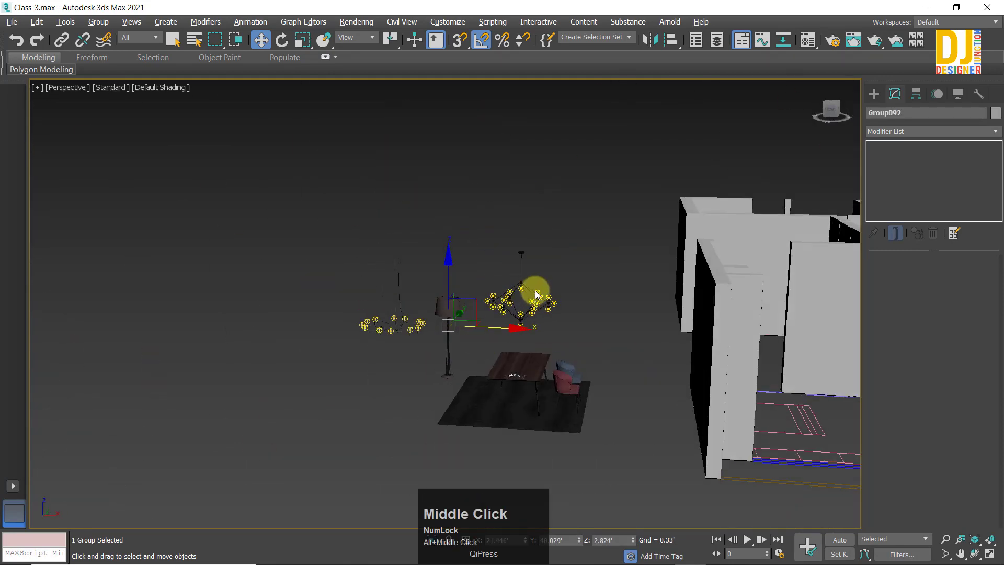
scroll(525, 331, up, 5)
middle_drag(525, 331, 432, 273)
scroll(450, 372, down, 4)
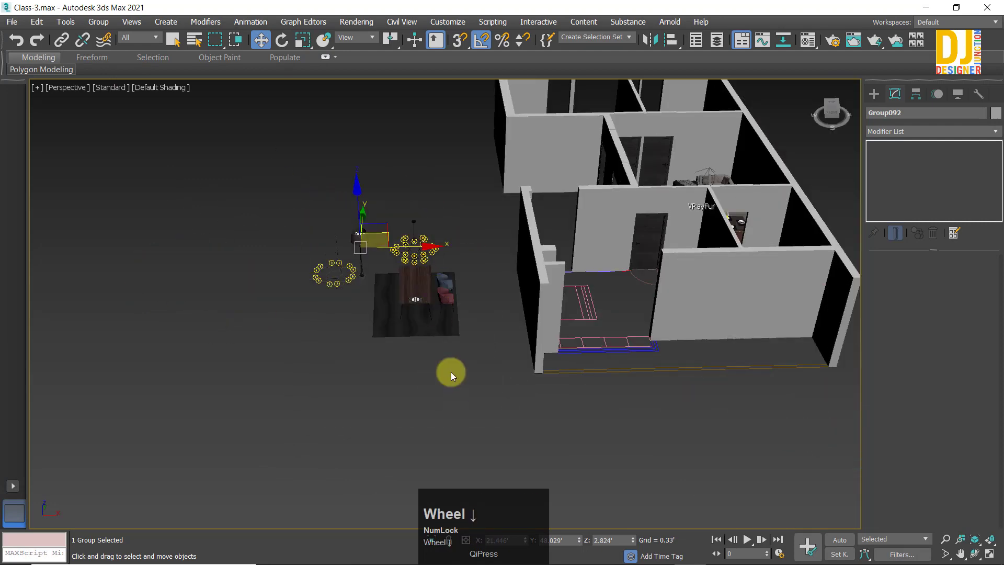
Step: Hide the spare lighting and table set standing outside the building
click(414, 287)
right_click(416, 282)
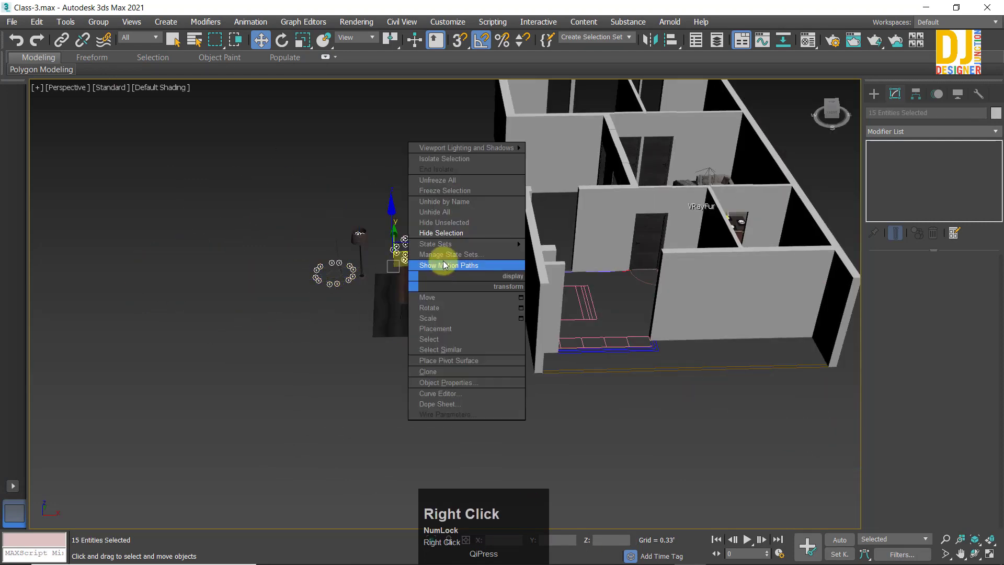
click(434, 233)
Step: Examine the furnished living room from all sides, including the TV wall, doors, console and dining set
key(z)
alt+middle_drag(512, 253, 504, 282)
scroll(444, 313, up, 4)
scroll(481, 324, up, 5)
scroll(503, 282, down, 3)
alt+middle_drag(437, 280, 421, 210)
scroll(379, 270, down, 3)
alt+scroll(411, 210, up, 3)
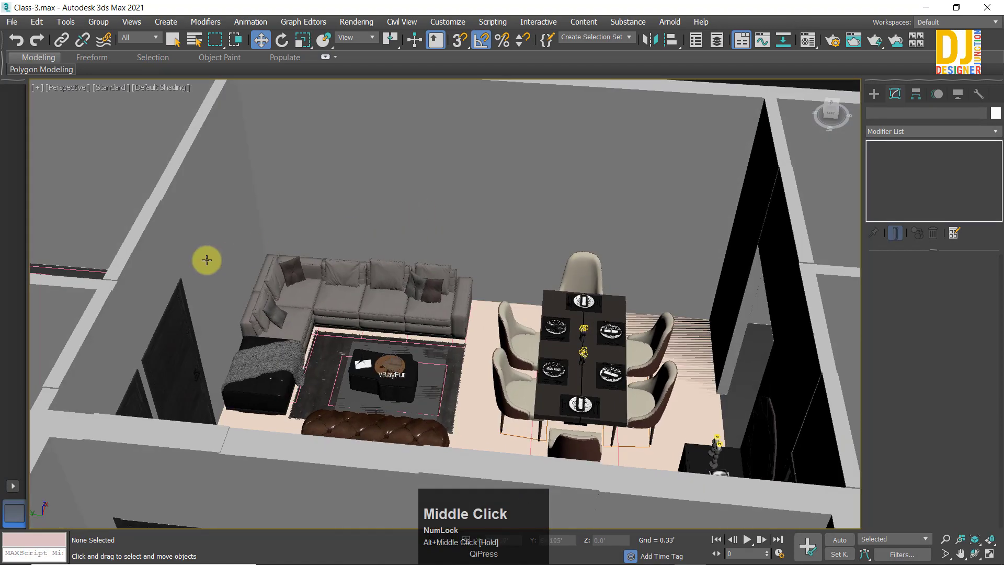
alt+middle_drag(746, 193, 448, 234)
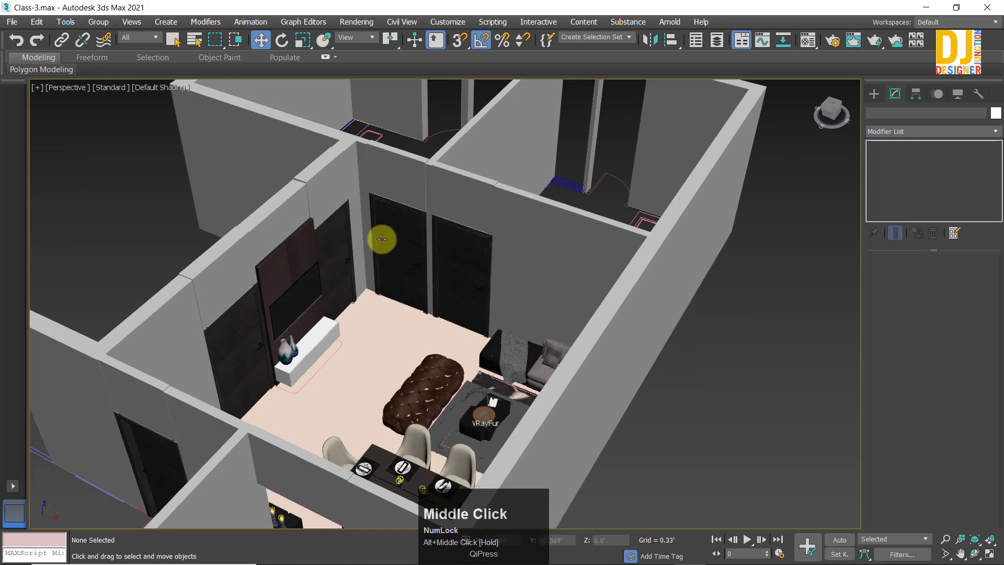
mouse_move(382, 239)
alt+middle_down()
mouse_move(255, 230)
mouse_move(375, 229)
alt+middle_up()
alt+middle_drag(306, 215, 274, 204)
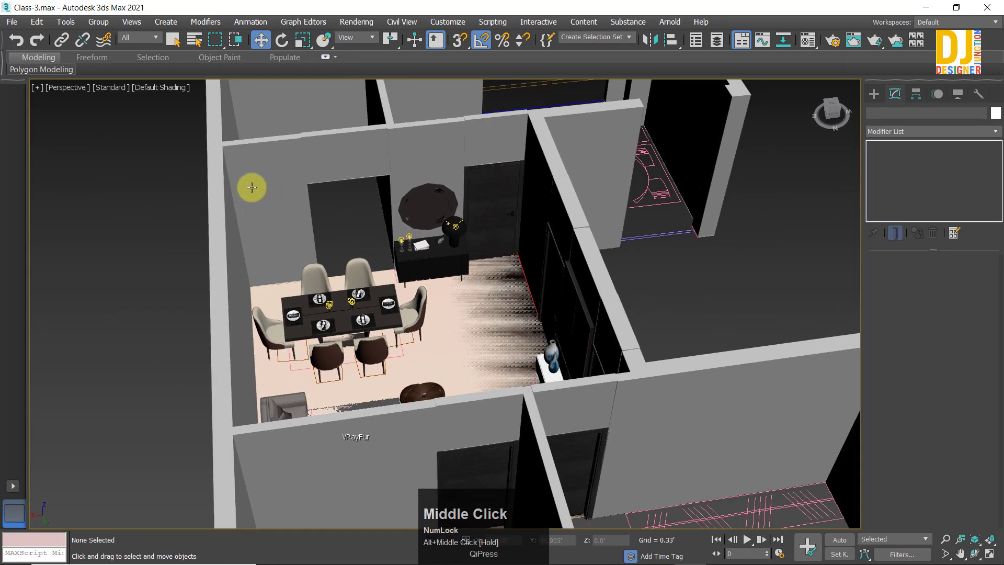
alt+middle_drag(453, 221, 619, 222)
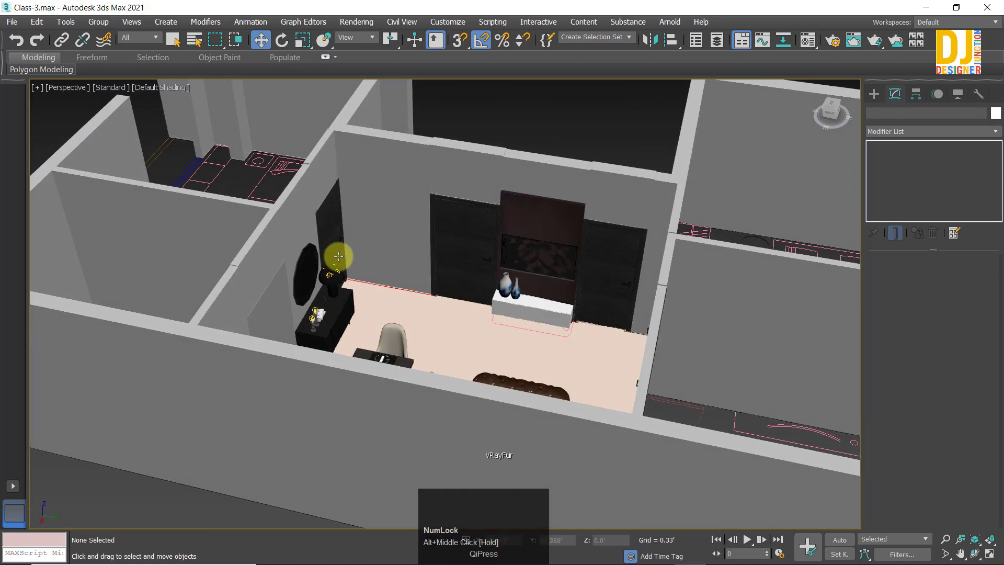
alt+middle_drag(338, 257, 287, 262)
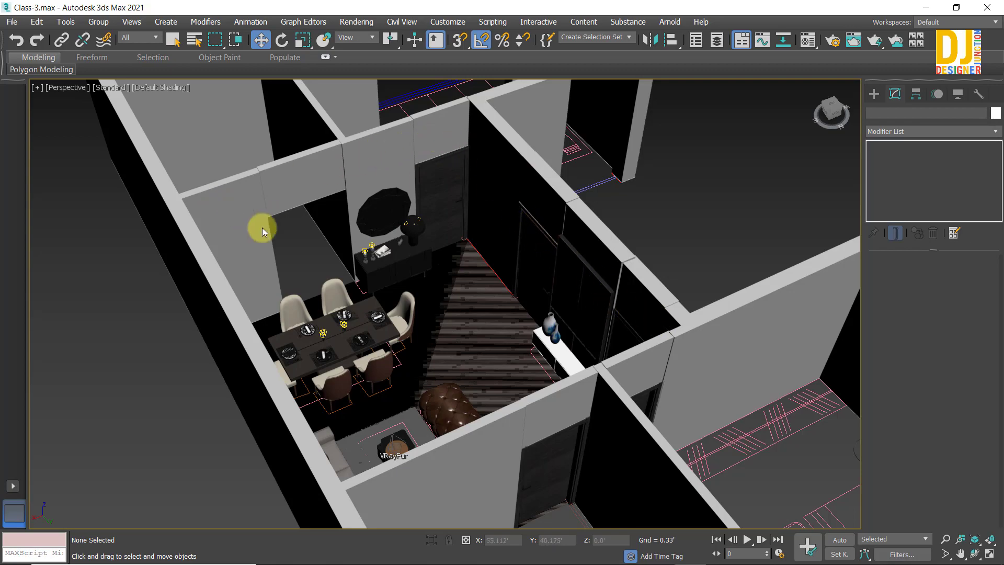
alt+middle_drag(361, 240, 486, 238)
alt+middle_drag(455, 157, 486, 163)
middle_drag(486, 164, 235, 174)
alt+middle_drag(486, 168, 474, 191)
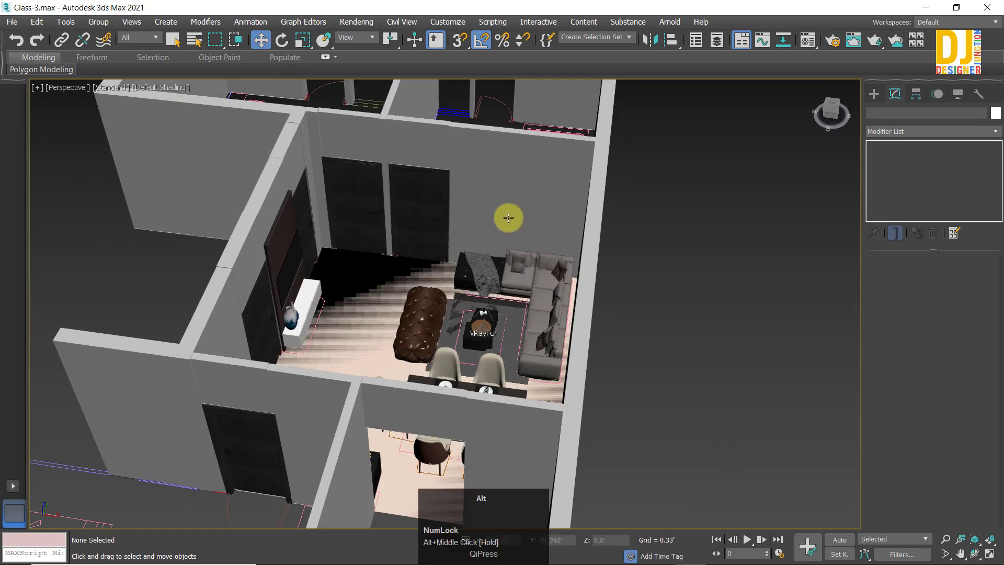
Step: Examine the sofa group and dining table against the long wall for the overall furniture arrangement
alt+middle_drag(509, 217, 339, 202)
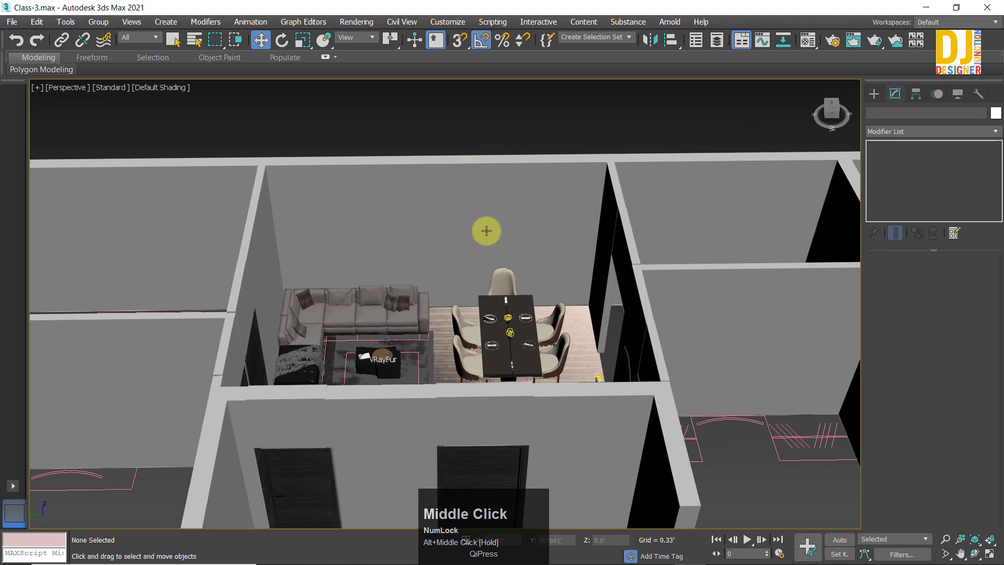
scroll(426, 231, up, 2)
alt+middle_drag(406, 191, 338, 215)
scroll(338, 215, down, 1)
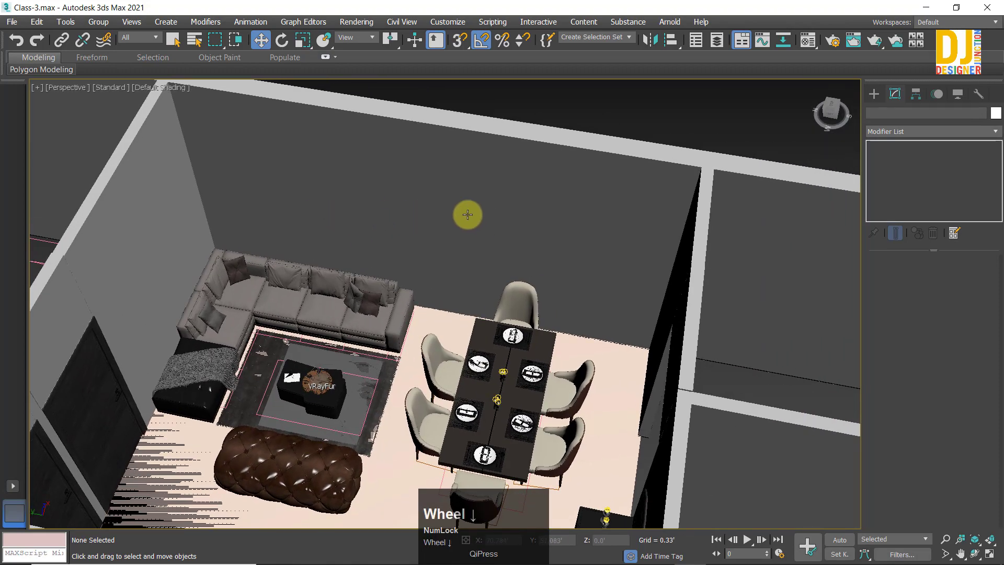
scroll(468, 214, down, 3)
alt+middle_drag(467, 214, 314, 215)
scroll(484, 213, up, 2)
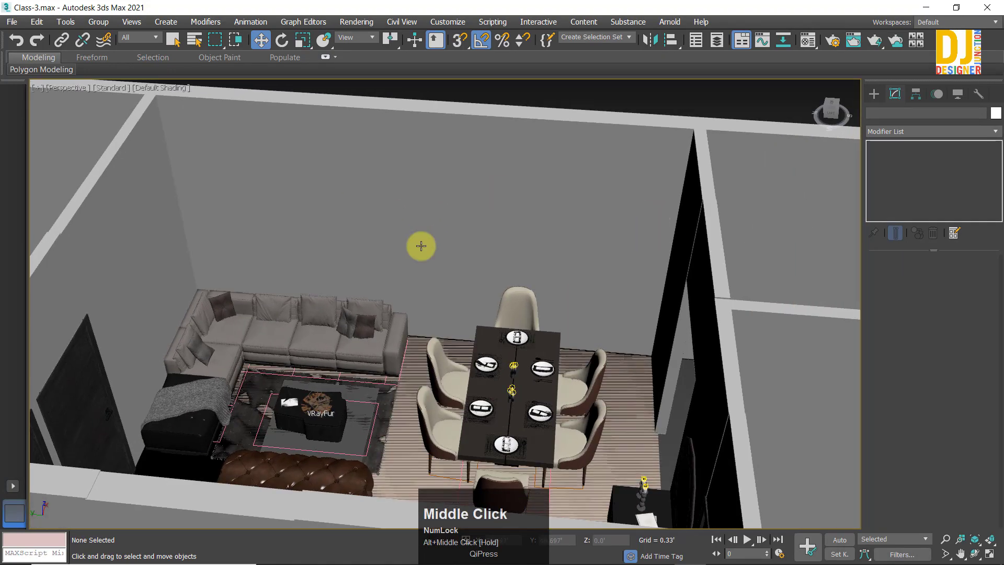
alt+middle_drag(456, 216, 466, 209)
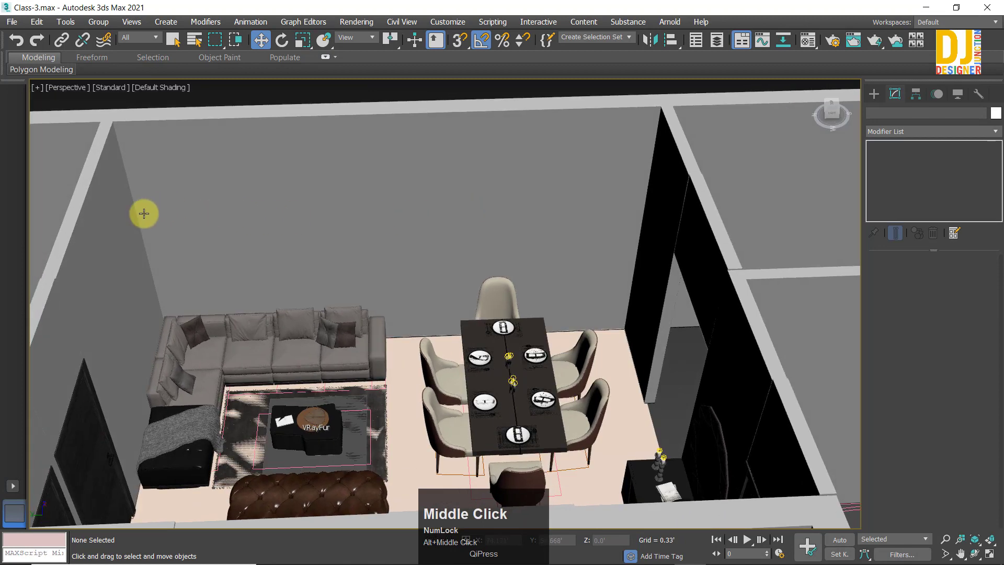
scroll(587, 224, down, 3)
alt+middle_drag(518, 228, 447, 214)
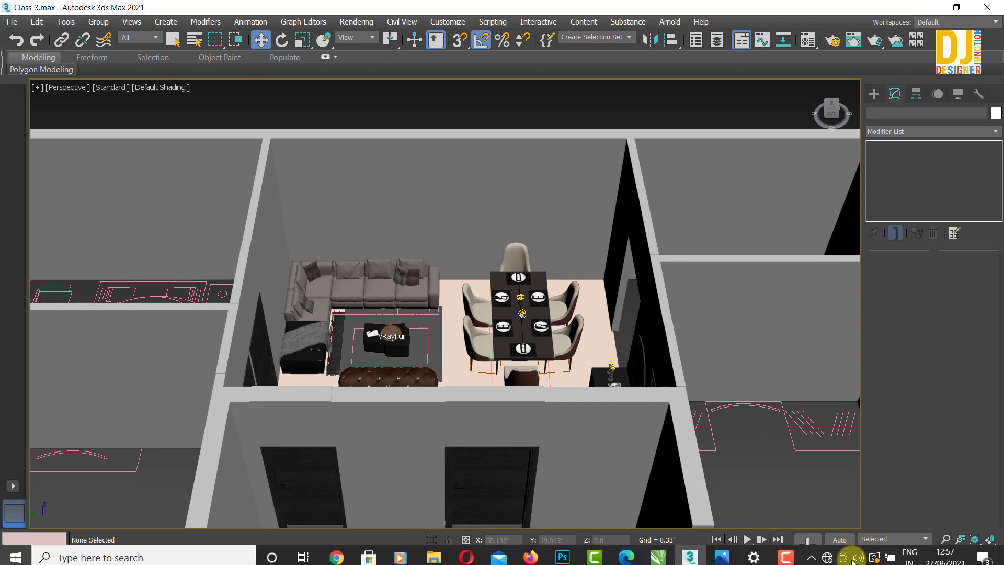
Step: Switch to File Explorer, look through the model folders in 3D Model and go up to the Class-2 folder
click(436, 553)
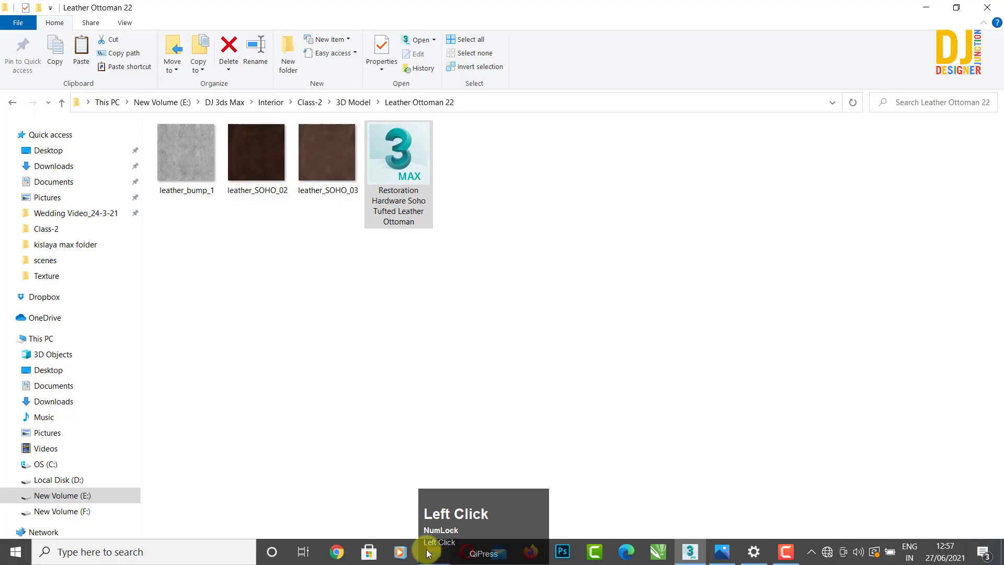
click(257, 242)
click(341, 102)
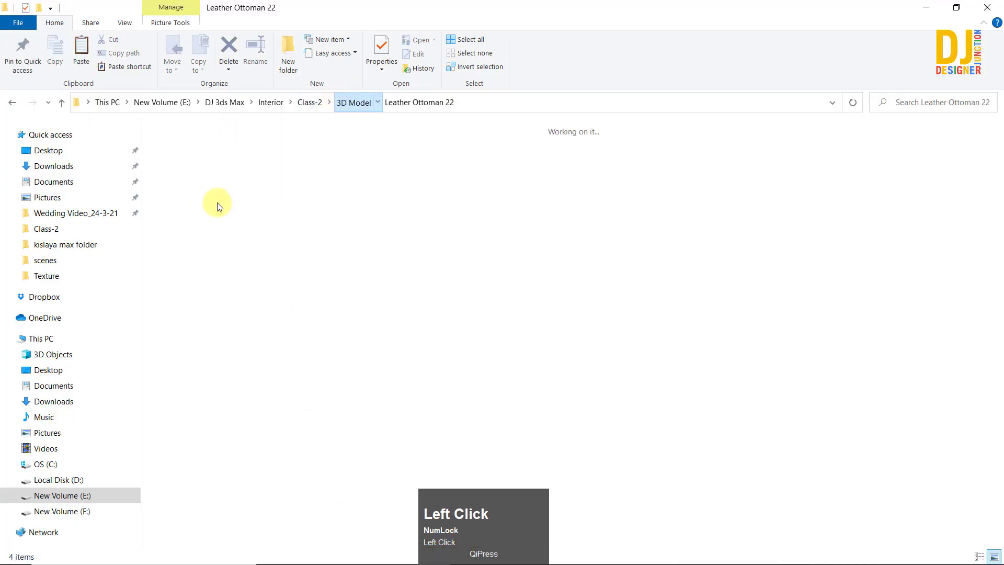
click(167, 144)
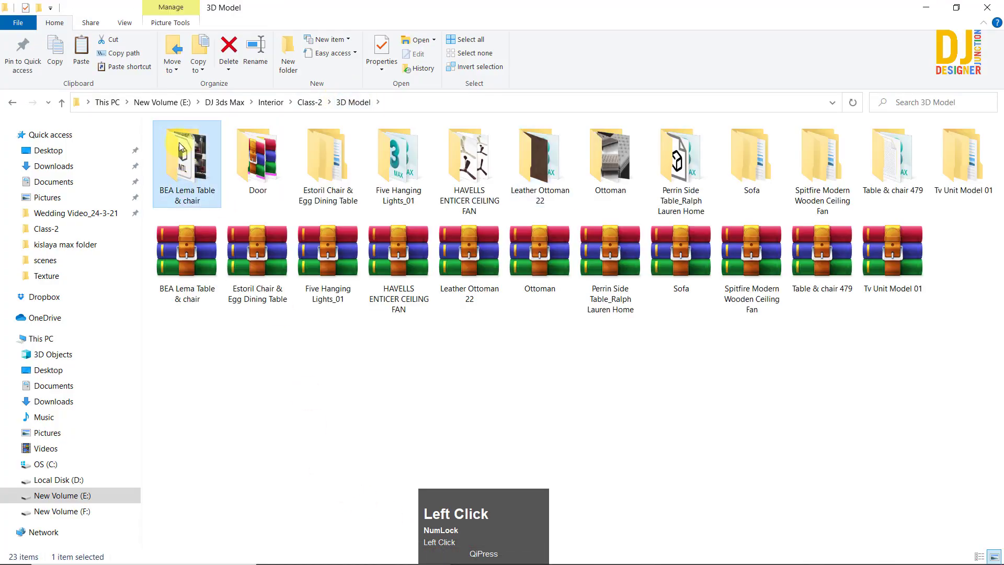
drag(174, 138, 174, 146)
click(170, 140)
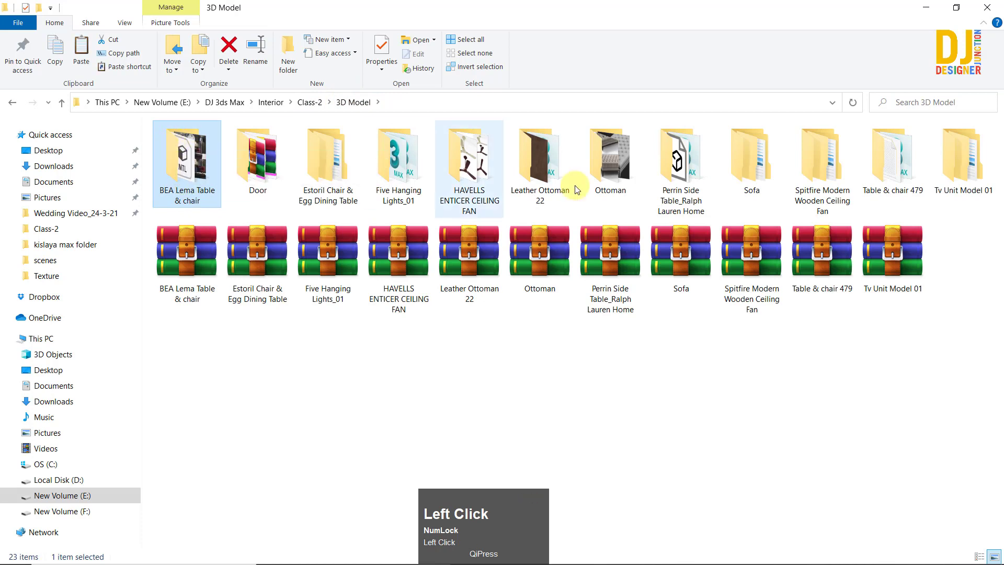
click(302, 104)
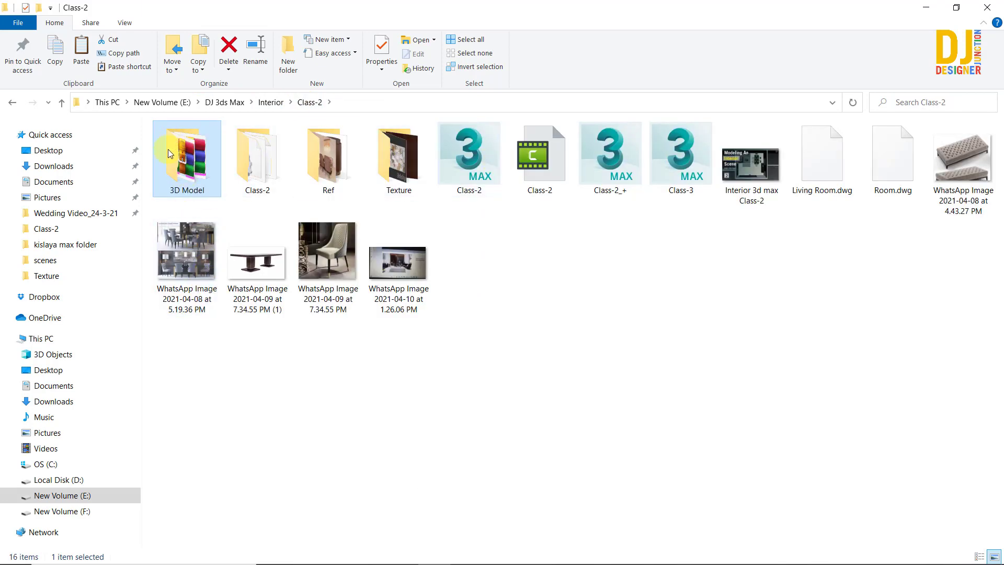
Step: Import Living Room.dwg from the Class-2 folder into the open 3ds Max scene with the default import options
drag(822, 157, 541, 109)
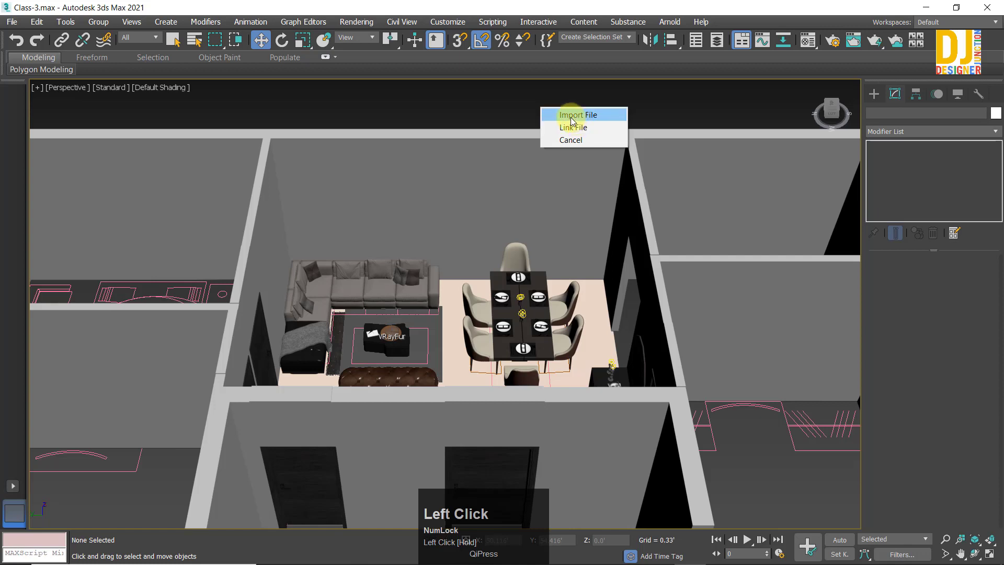
click(571, 118)
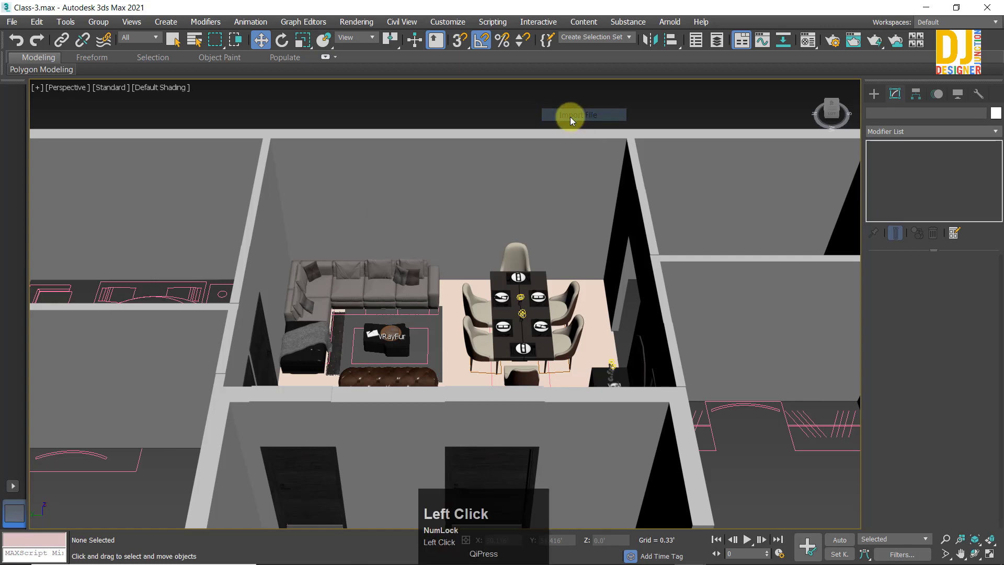
click(543, 320)
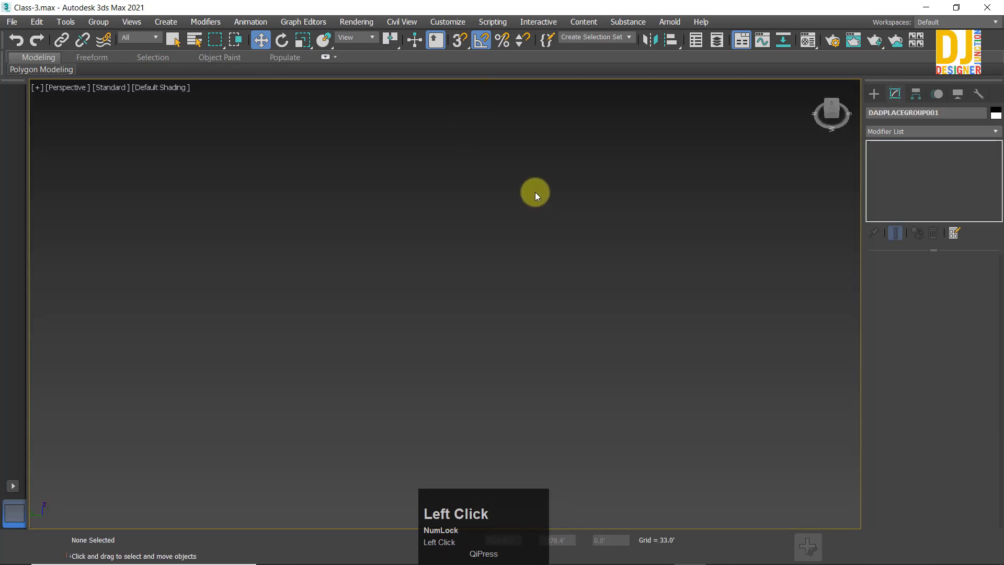
Step: Select the whole imported drawing in the Top view and move it right beside the building plan
key(z)
alt+middle_drag(534, 197, 423, 249)
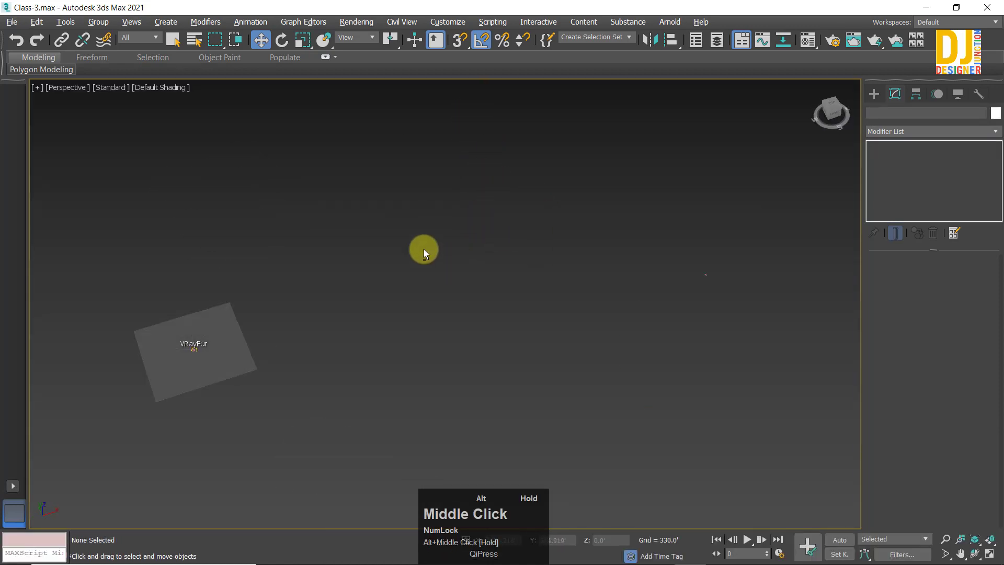
key(alt+w)
click(336, 217)
key(alt+w)
key(z)
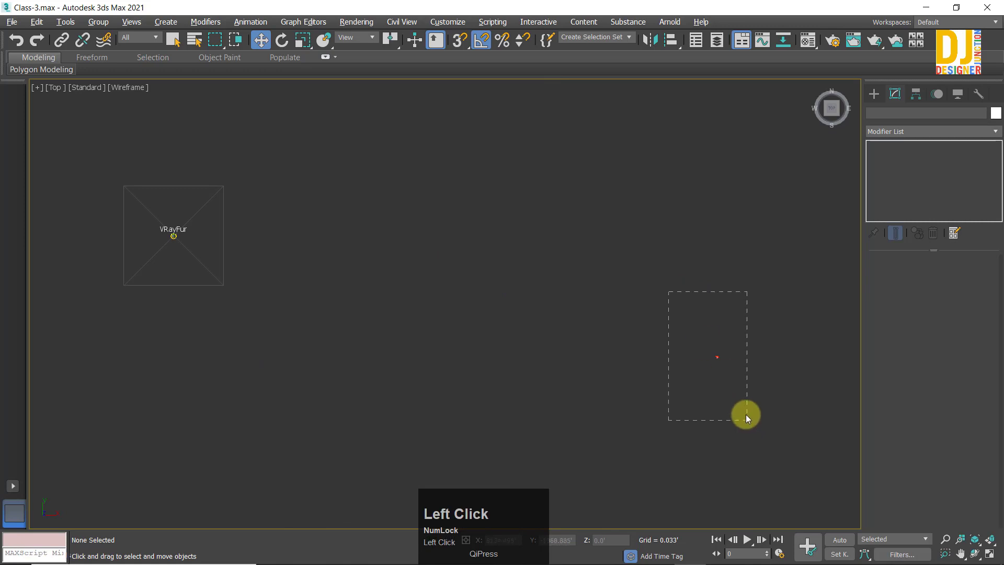
drag(742, 330, 208, 222)
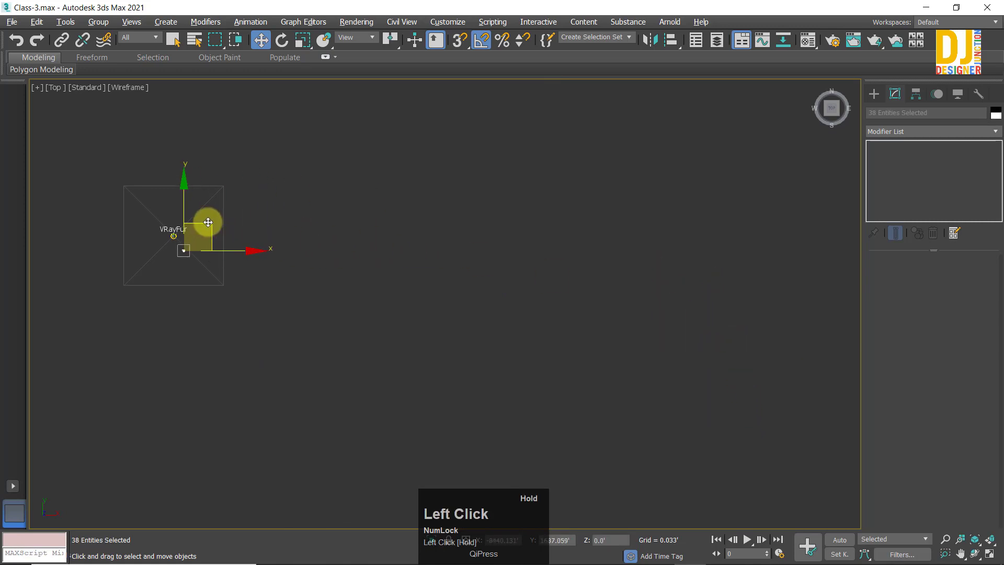
key(z)
scroll(322, 278, down, 3)
middle_drag(324, 280, 605, 309)
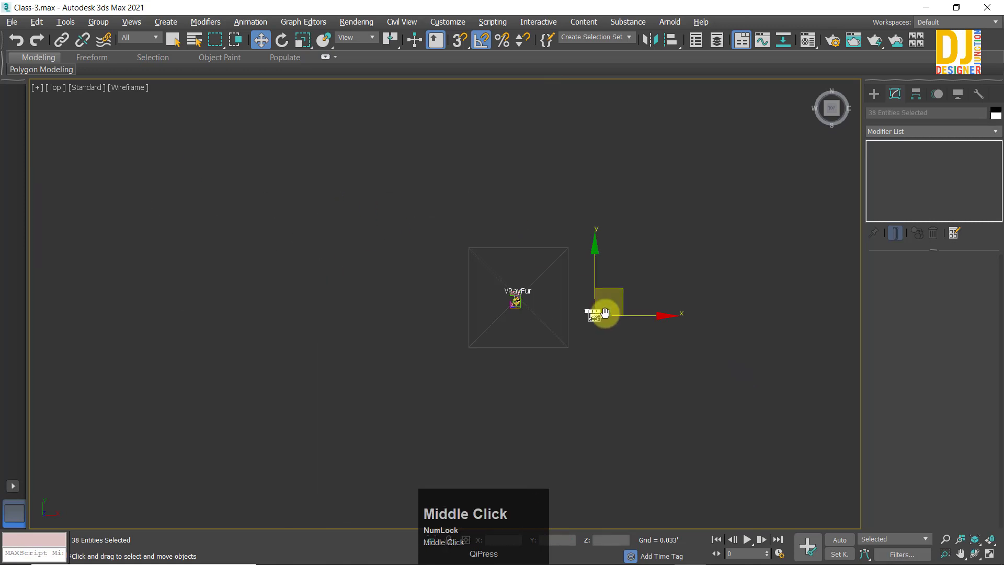
scroll(608, 308, up, 2)
drag(745, 331, 488, 285)
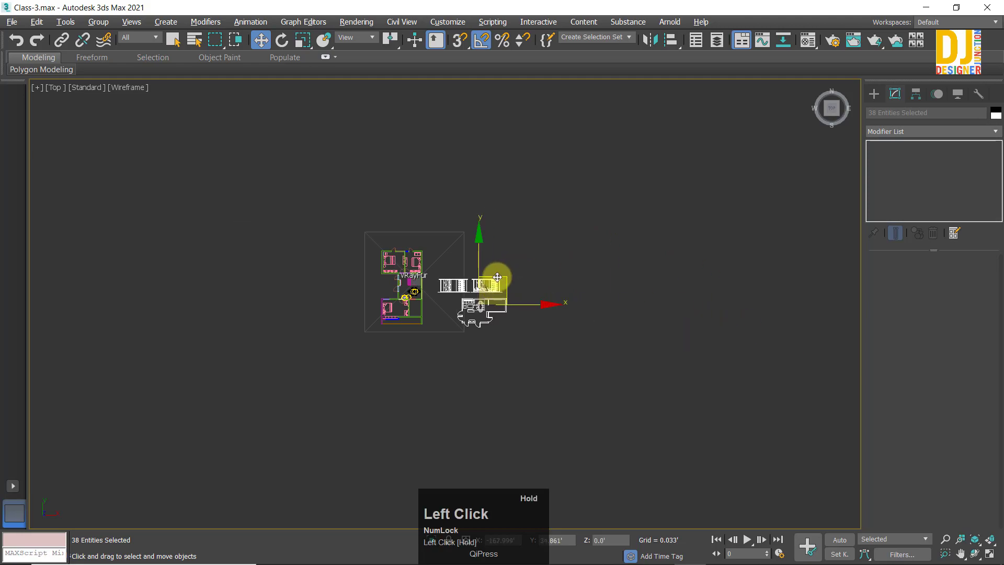
key(z)
Step: Rotate the imported drawing 90 degrees counter-clockwise in the Top view and reposition it beside the building
key(alt+w)
key(alt+w)
key(z)
alt+middle_drag(503, 351, 488, 352)
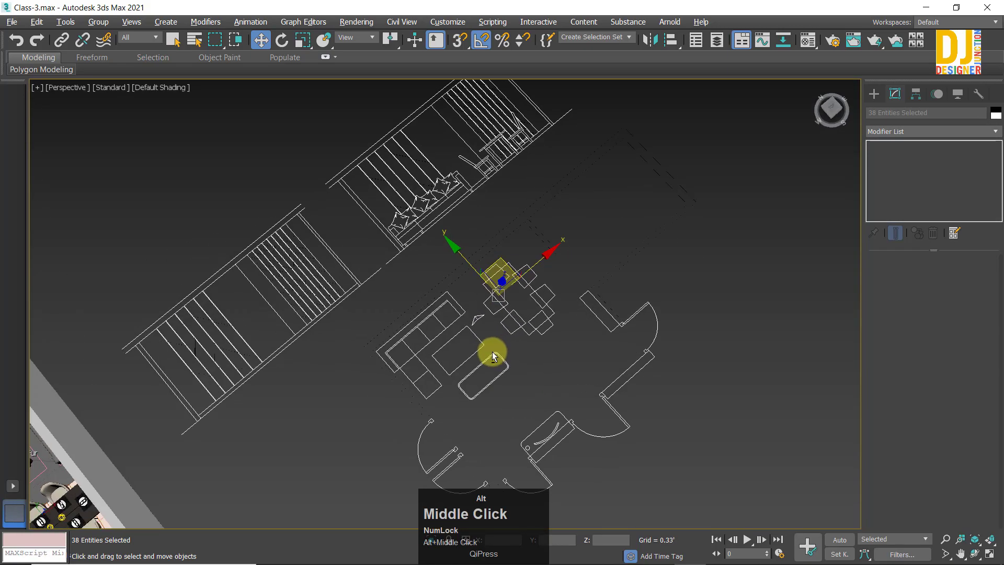
key(alt+w)
key(alt+w)
key(z)
key(e)
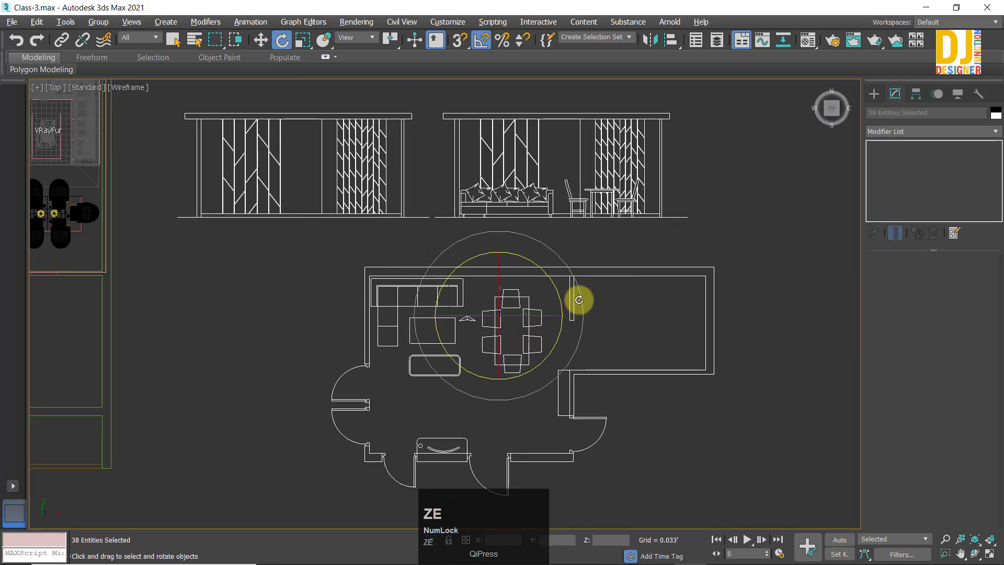
mouse_move(580, 283)
mouse_down()
mouse_move(578, 273)
mouse_move(585, 285)
mouse_up()
key(w)
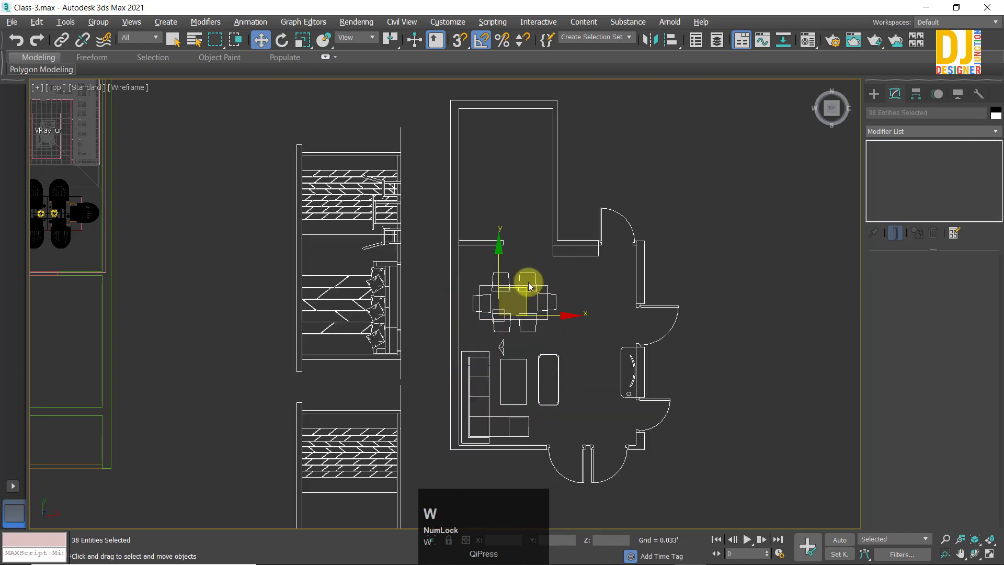
drag(519, 290, 569, 155)
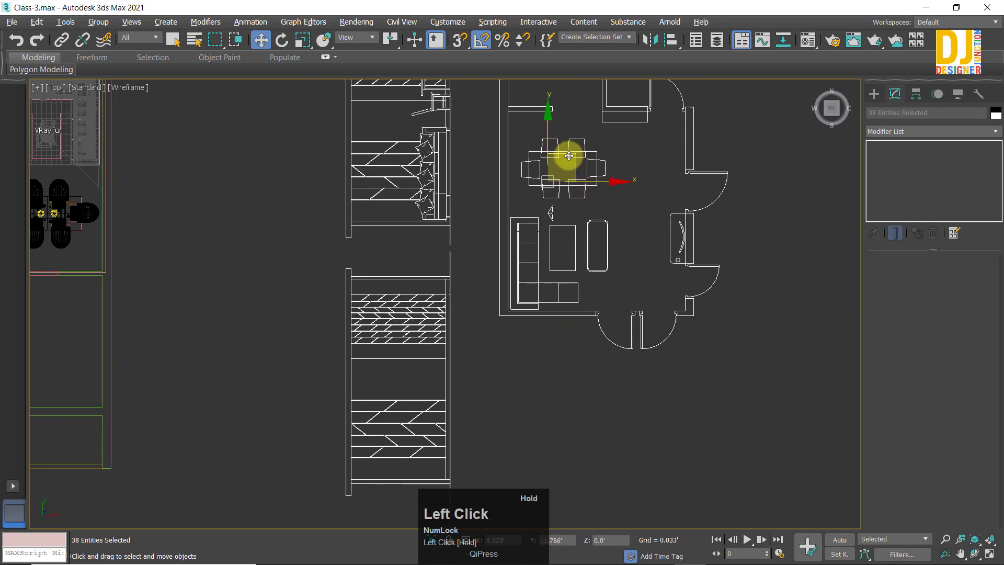
click(11, 22)
mouse_move(54, 188)
click(163, 189)
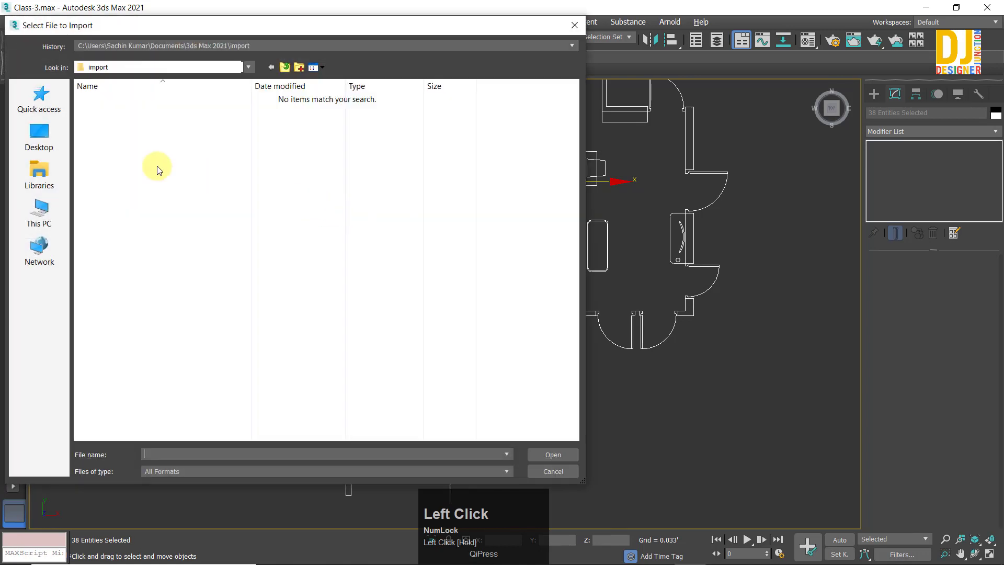
click(573, 28)
Step: Examine the imported living room plan and wall elevations in the Perspective view
key(alt+w)
middle_click(661, 388)
key(alt+w)
scroll(661, 388, down, 2)
alt+middle_drag(513, 342, 524, 311)
mouse_move(524, 310)
middle_down()
mouse_move(542, 293)
mouse_move(425, 364)
mouse_move(430, 282)
mouse_move(459, 237)
mouse_move(481, 312)
mouse_move(299, 334)
mouse_move(466, 336)
mouse_move(522, 318)
mouse_move(454, 330)
mouse_move(193, 230)
middle_up()
scroll(448, 347, down, 2)
key(z)
click(481, 311)
key(alt+w)
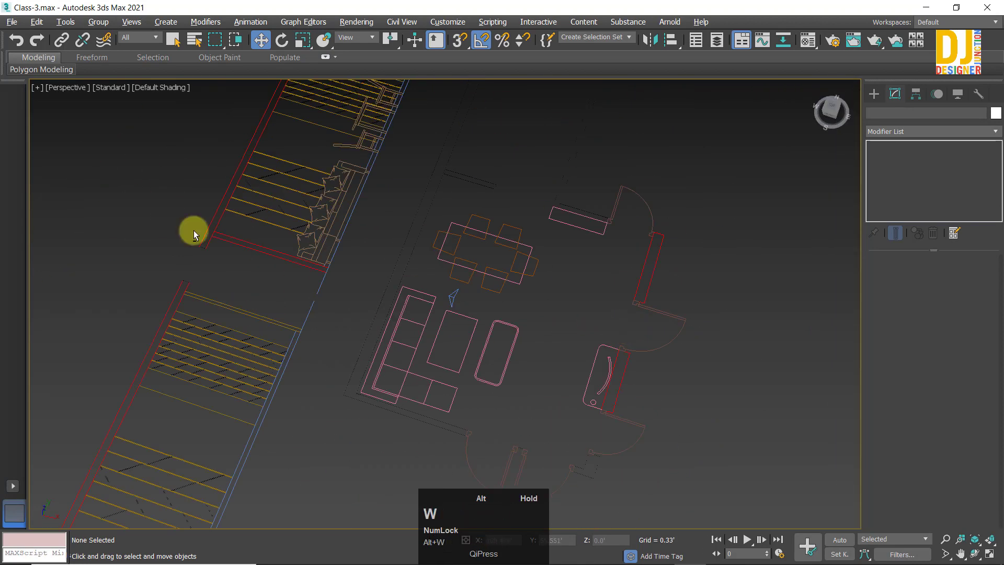
Step: Reselect the whole imported drawing in the Top view and shift it slightly beside the building
key(alt+w)
scroll(360, 244, down, 4)
middle_drag(362, 244, 453, 268)
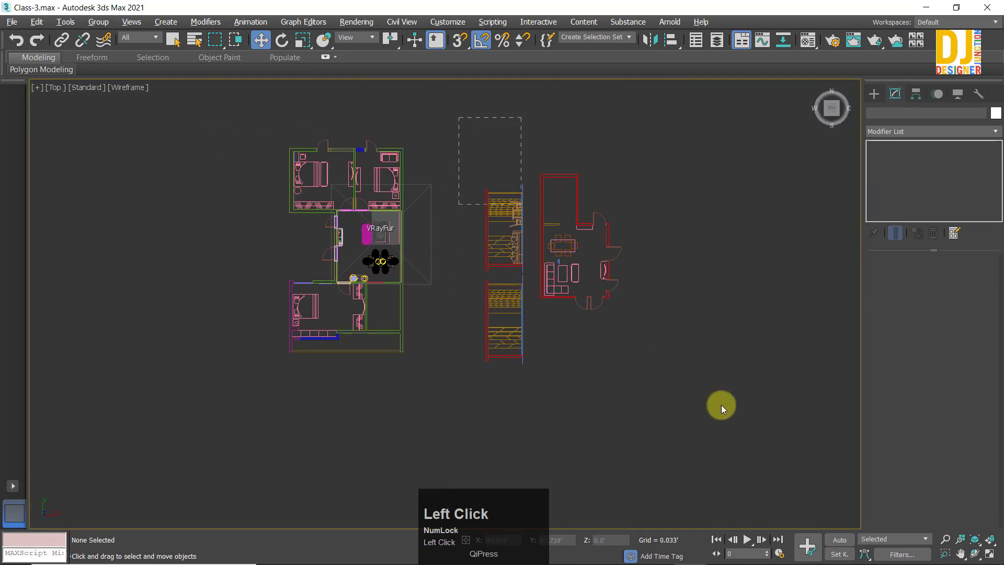
drag(458, 117, 720, 405)
scroll(489, 282, up, 4)
middle_drag(488, 281, 435, 302)
key(e)
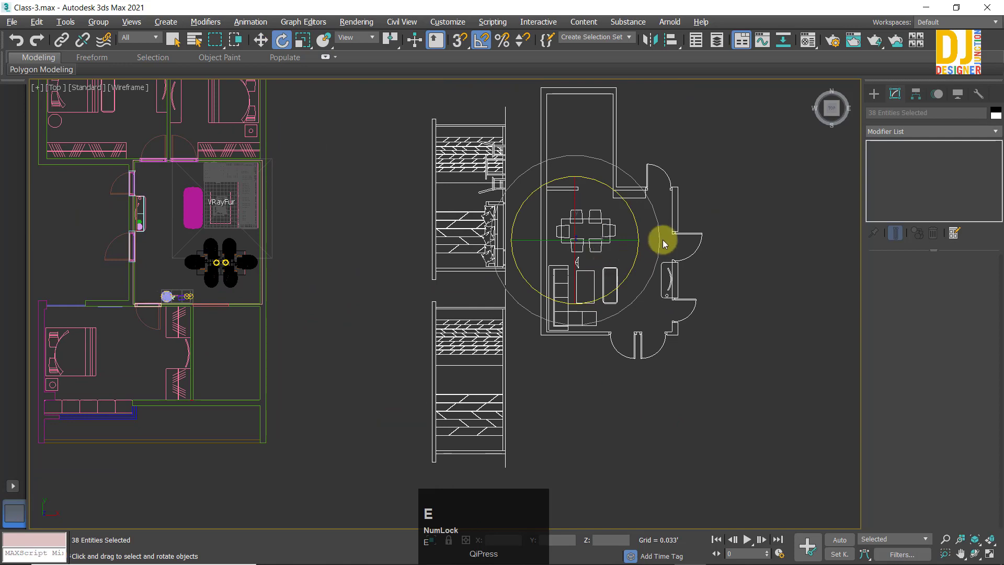
drag(660, 239, 663, 268)
key(w)
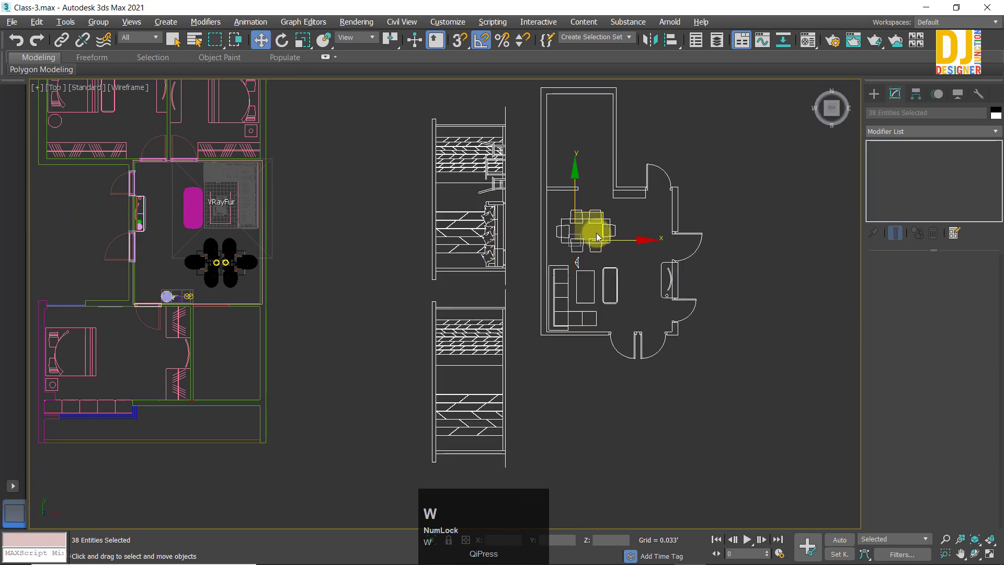
drag(568, 134, 607, 183)
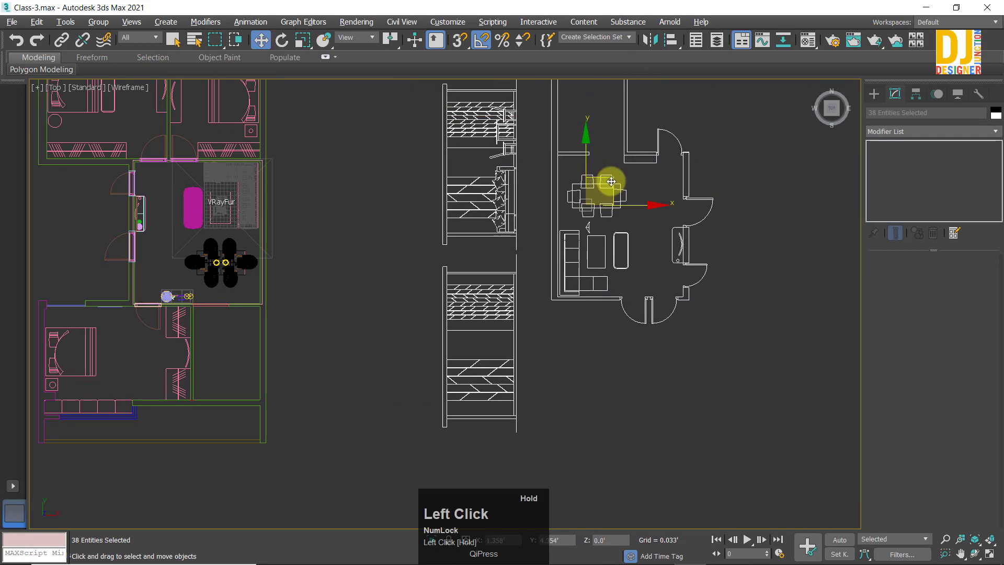
Step: Compare the orientation of the imported plan and elevations with the furnished building in the Perspective view
key(alt+w)
key(alt+w)
alt+middle_drag(471, 314, 487, 373)
scroll(476, 343, up, 1)
middle_click(610, 268)
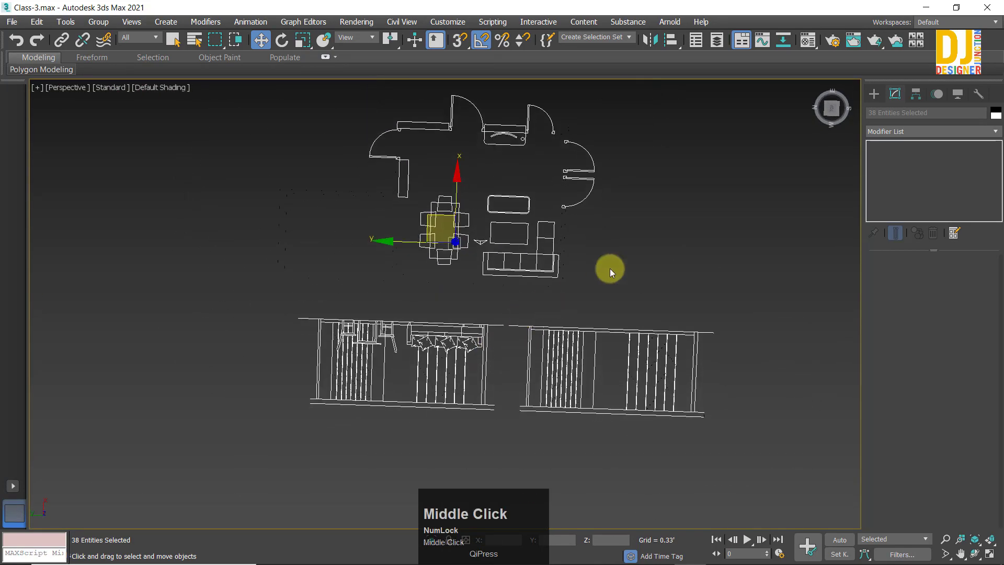
click(634, 293)
alt+middle_drag(635, 294, 421, 298)
scroll(444, 302, up, 5)
scroll(439, 290, down, 3)
middle_drag(546, 194, 371, 158)
scroll(493, 275, down, 5)
scroll(443, 275, up, 5)
scroll(497, 256, down, 5)
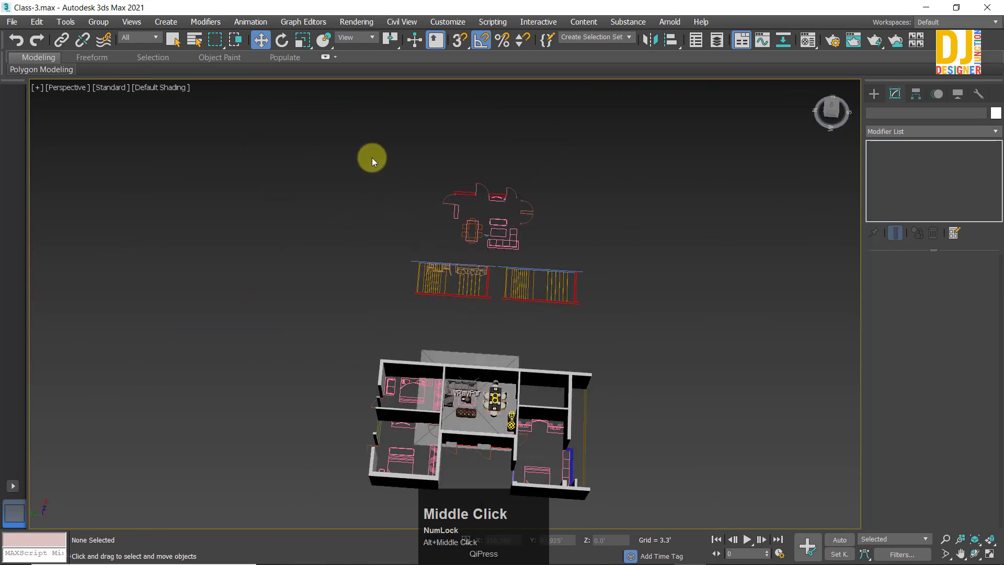
Step: Rotate the whole imported drawing 180 degrees to match the building's orientation and move it closer to the building
drag(632, 328, 630, 327)
key(e)
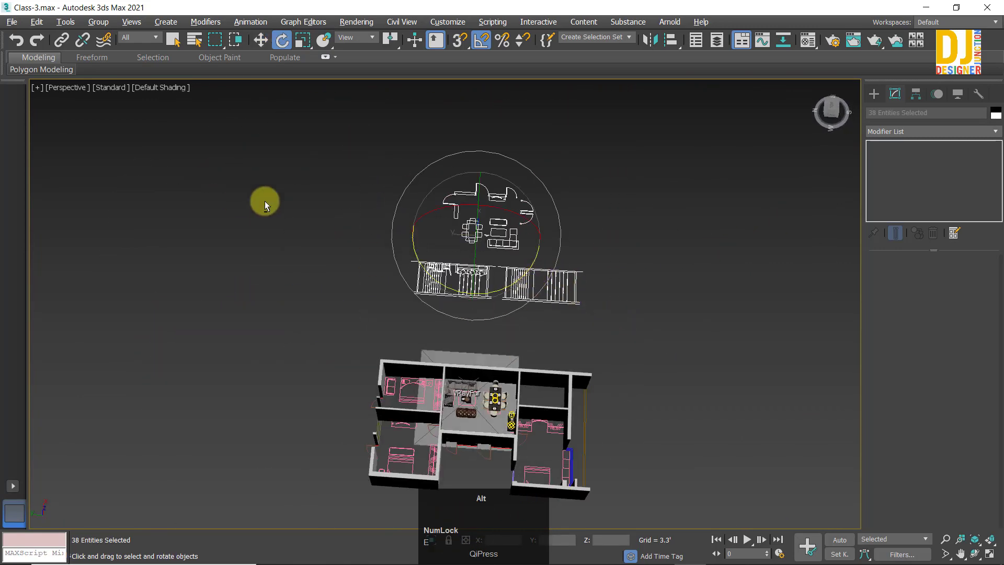
key(alt+w)
key(alt+w)
drag(591, 282, 641, 212)
key(w)
drag(610, 183, 389, 249)
click(308, 263)
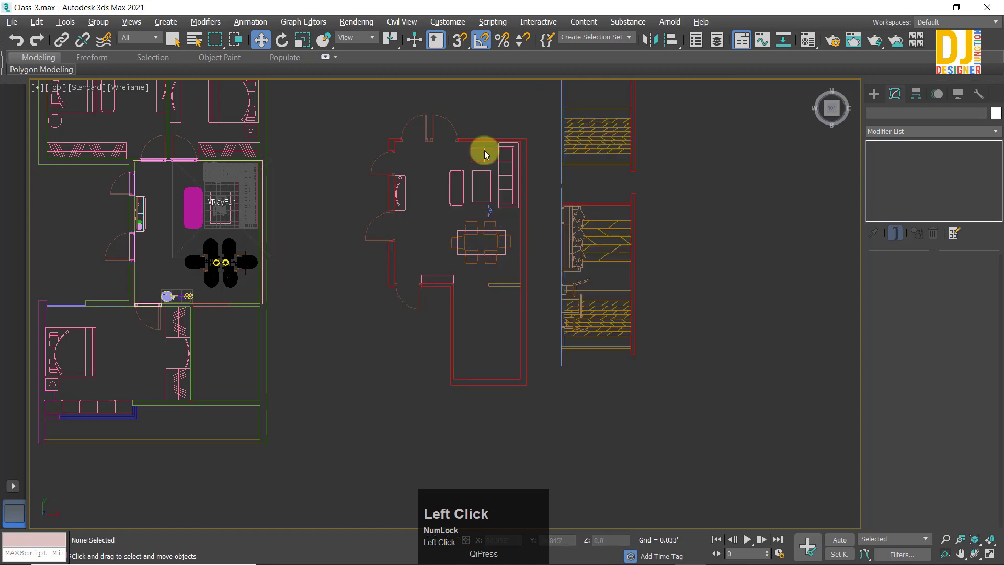
drag(544, 408, 345, 96)
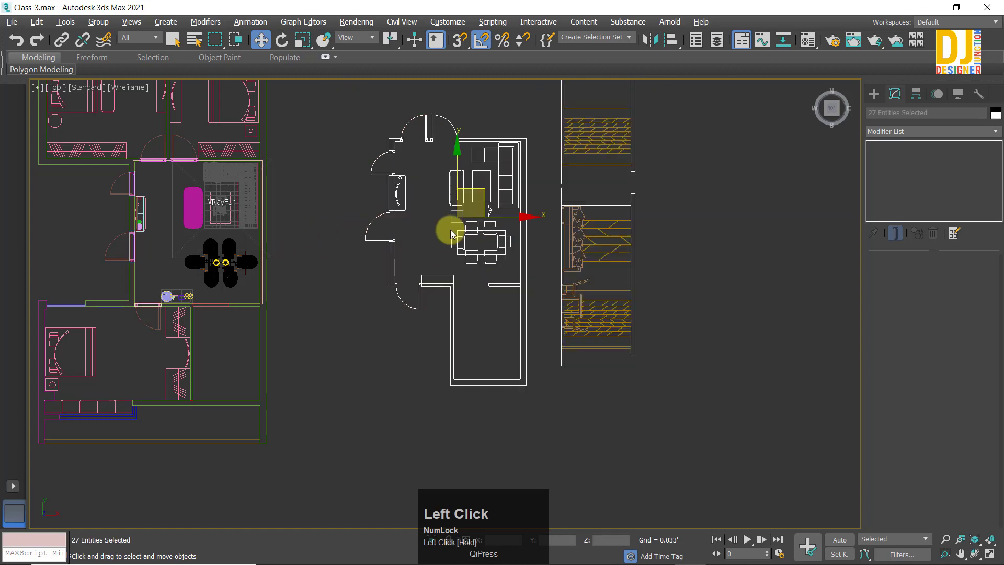
scroll(566, 273, down, 1)
scroll(635, 262, down, 1)
middle_drag(641, 290, 646, 299)
click(704, 342)
Step: Delete the wooden partition mesh below the dining table in the imported plan
scroll(580, 306, up, 2)
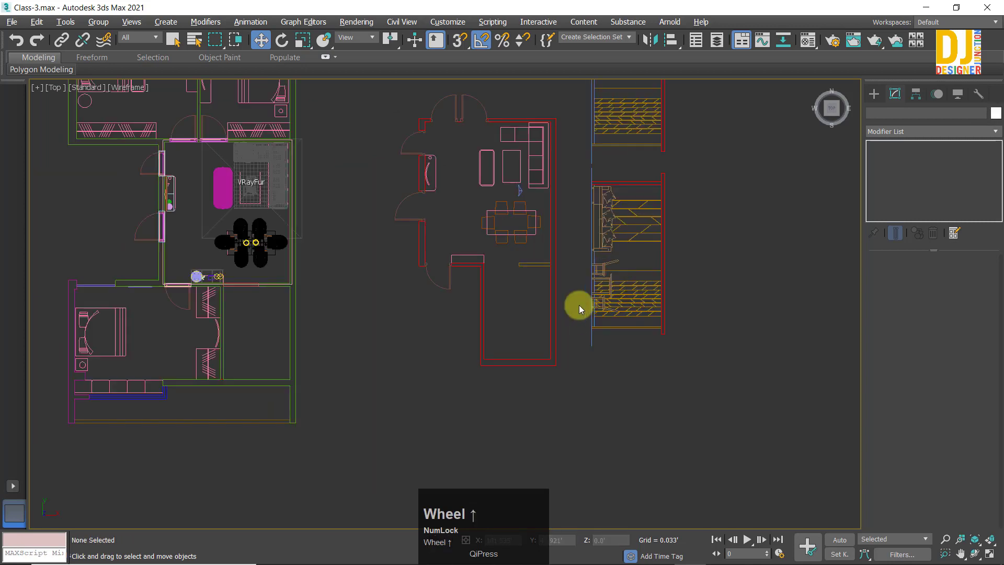
middle_drag(580, 308, 556, 356)
click(519, 314)
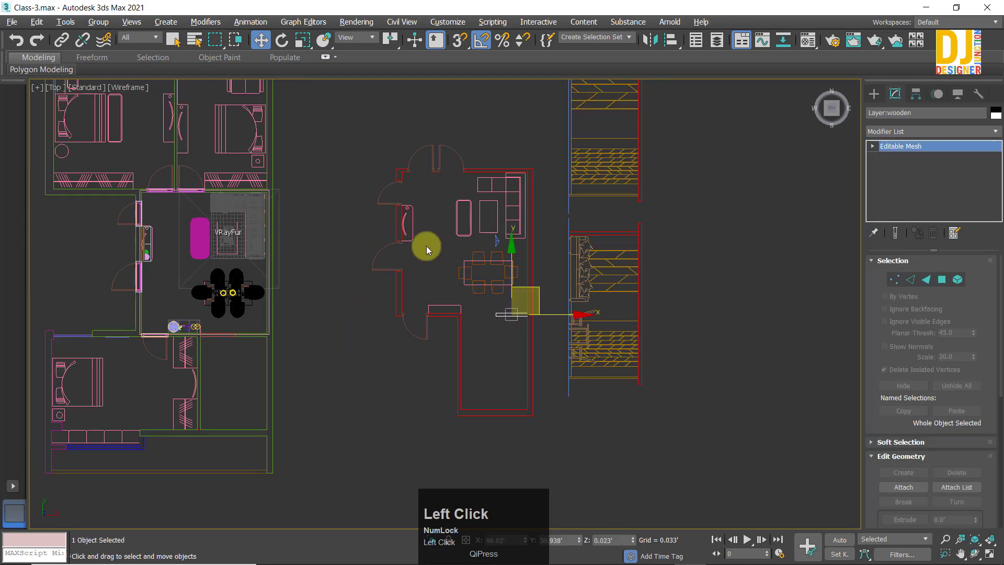
click(895, 279)
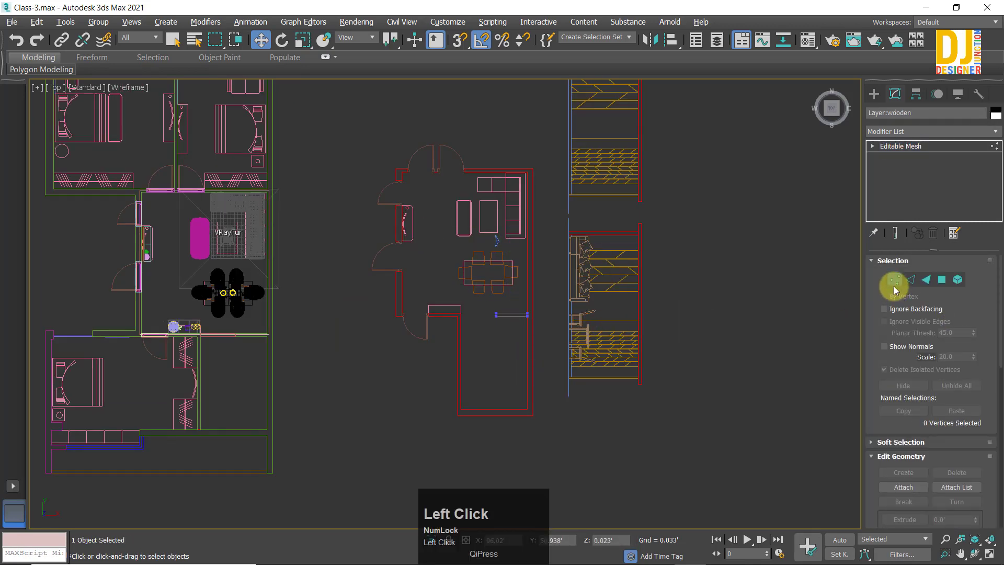
click(902, 152)
click(726, 314)
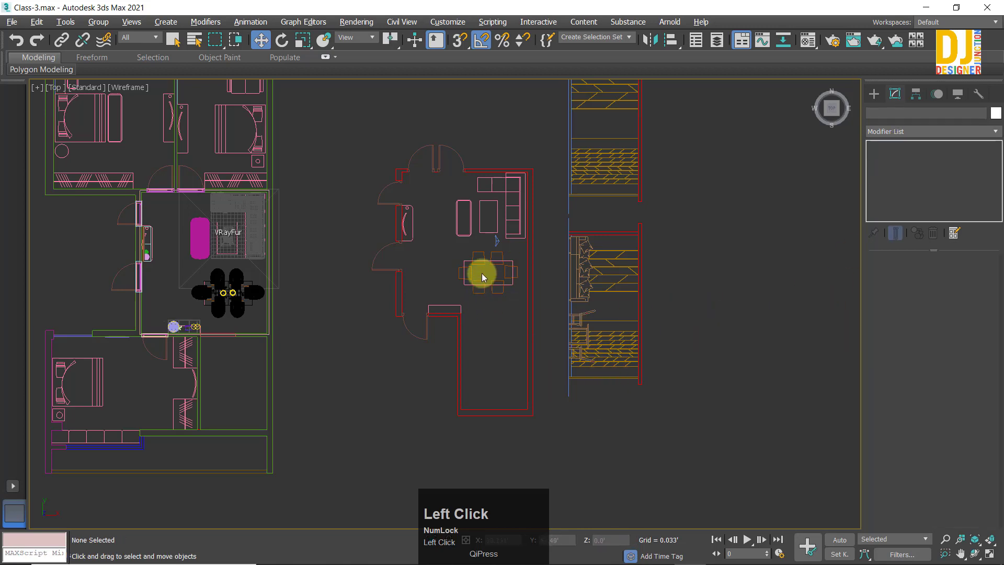
Step: Move the furniture outline spline out of the imported plan and delete it
click(469, 218)
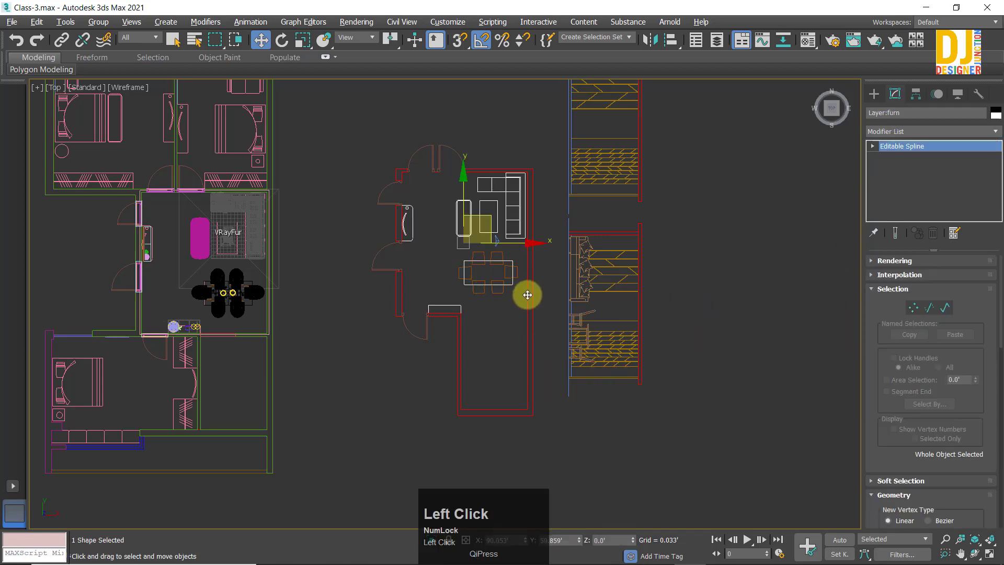
middle_drag(563, 215, 537, 288)
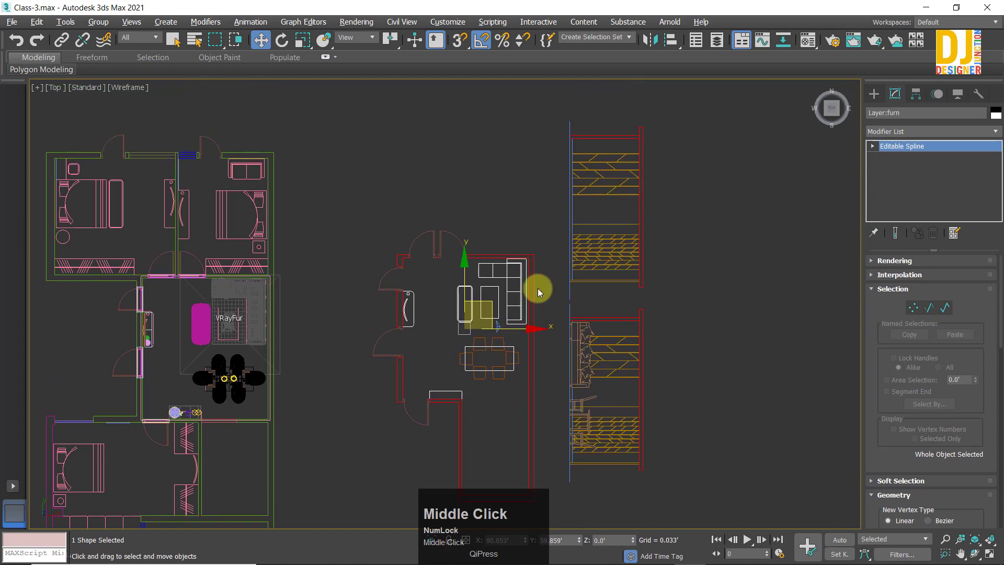
scroll(528, 288, down, 2)
drag(509, 290, 441, 162)
key(Delete)
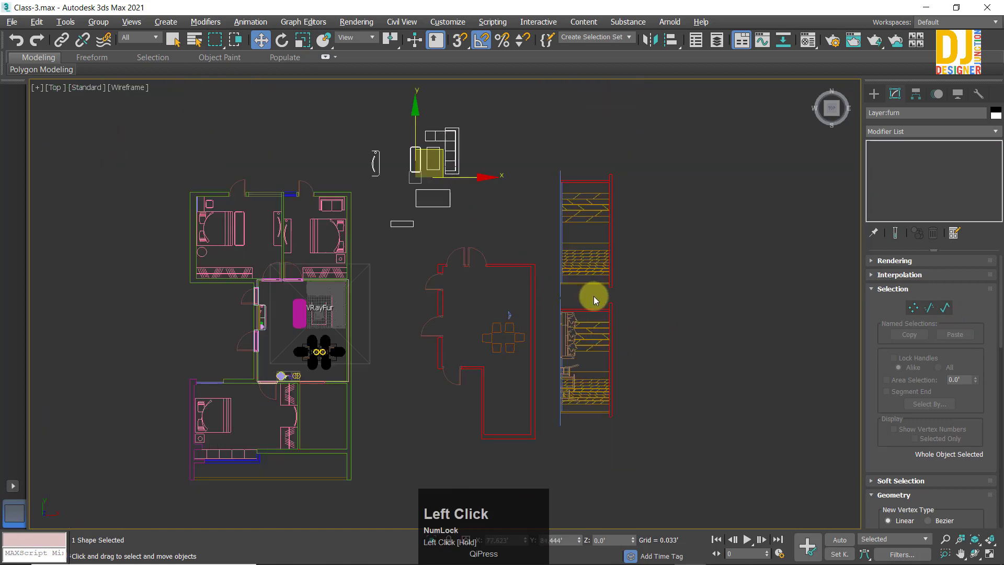
Step: Try to move the Layer:0 spline holding the elevations' floor line, and undo the move
click(531, 313)
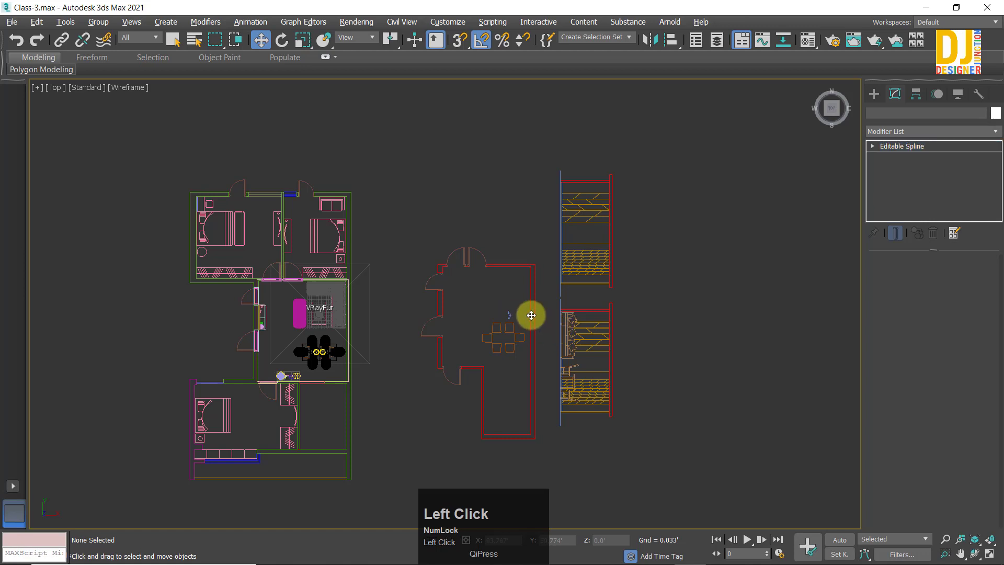
drag(558, 270, 482, 229)
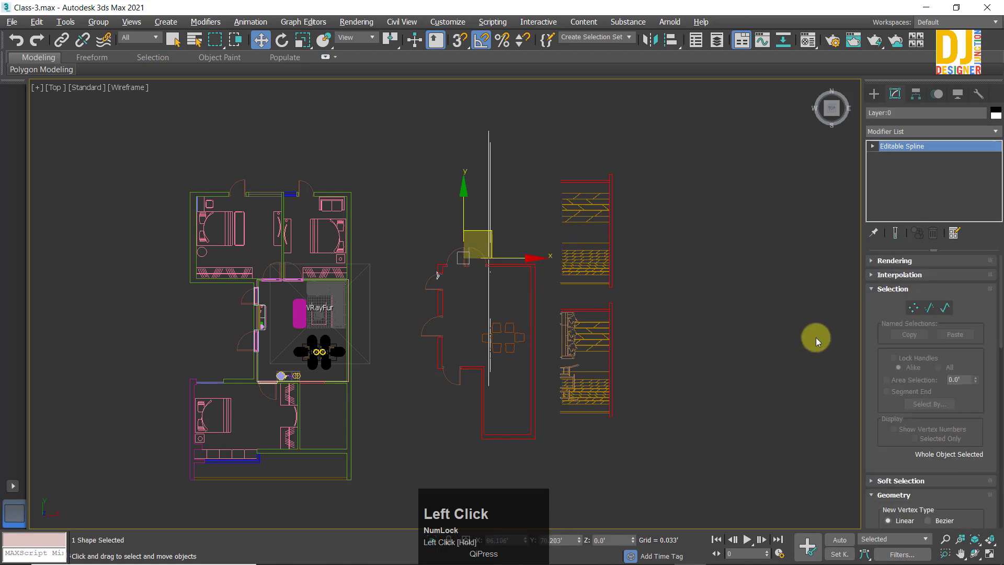
key(ctrl+z)
Step: Delete the vertices of the small arrow symbol above the dining chairs from the Layer:0 spline
scroll(567, 300, up, 3)
scroll(575, 293, down, 2)
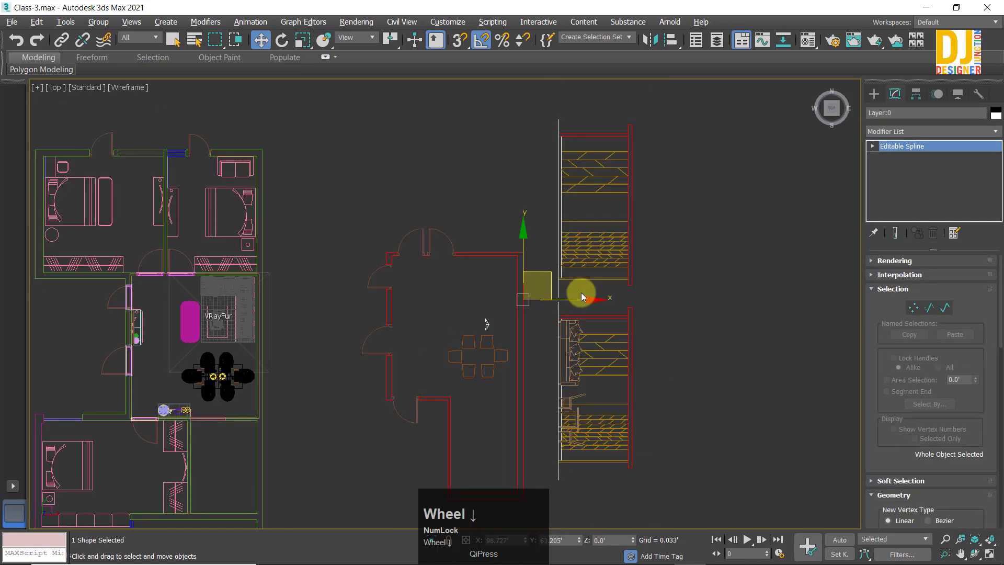
click(914, 307)
drag(517, 343, 445, 289)
middle_drag(513, 377, 527, 310)
click(902, 146)
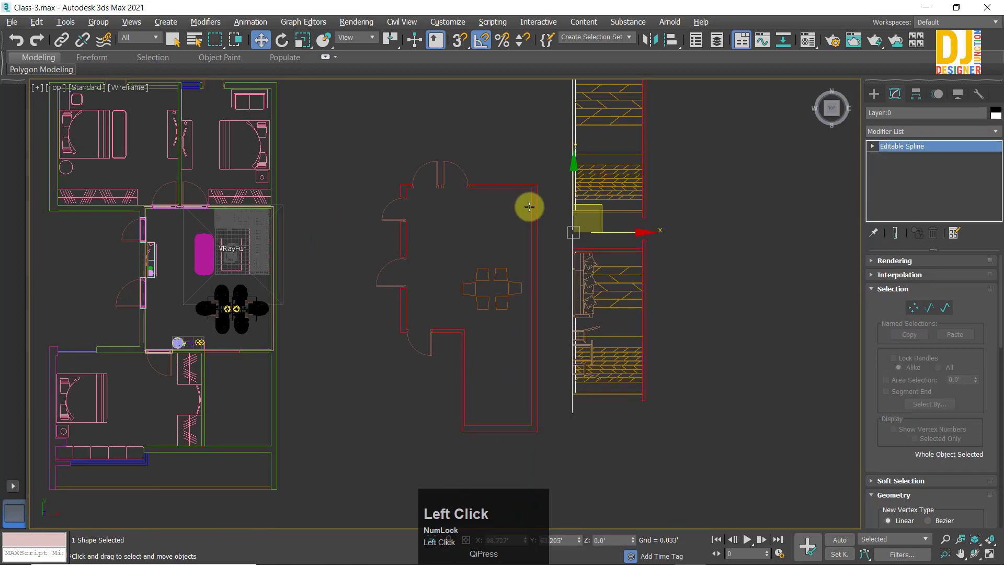
Step: Delete the imported plan's wall vertices from the Layer:WALL mesh, leaving the elevation vertices in place
click(529, 207)
click(894, 278)
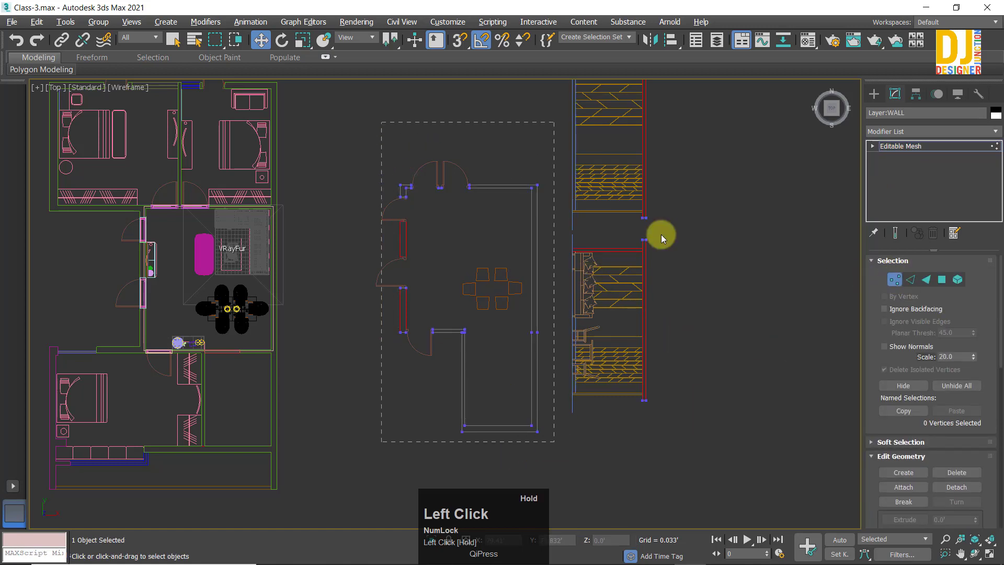
click(900, 146)
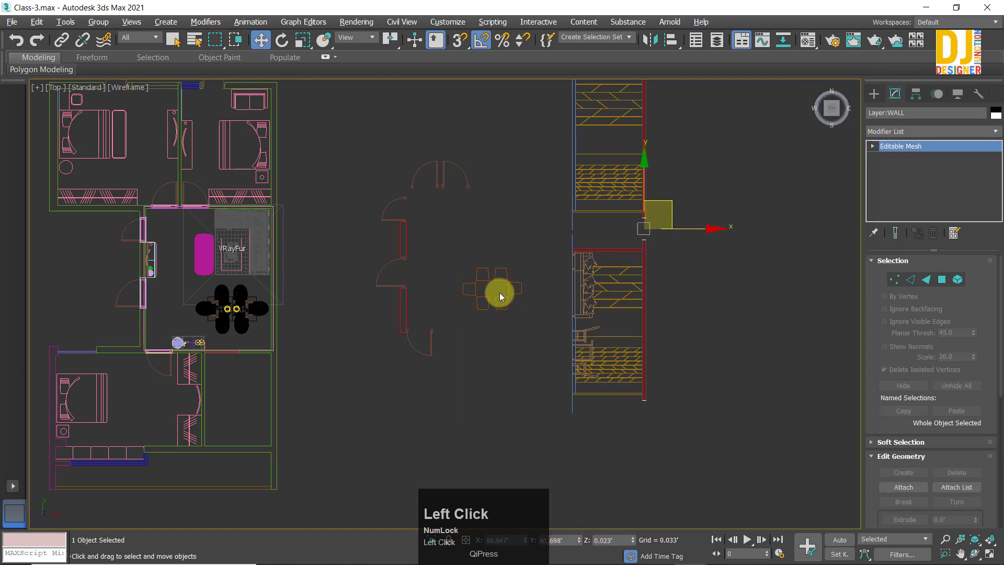
Step: Move the dining table and chairs out of the imported plan and delete them
click(484, 269)
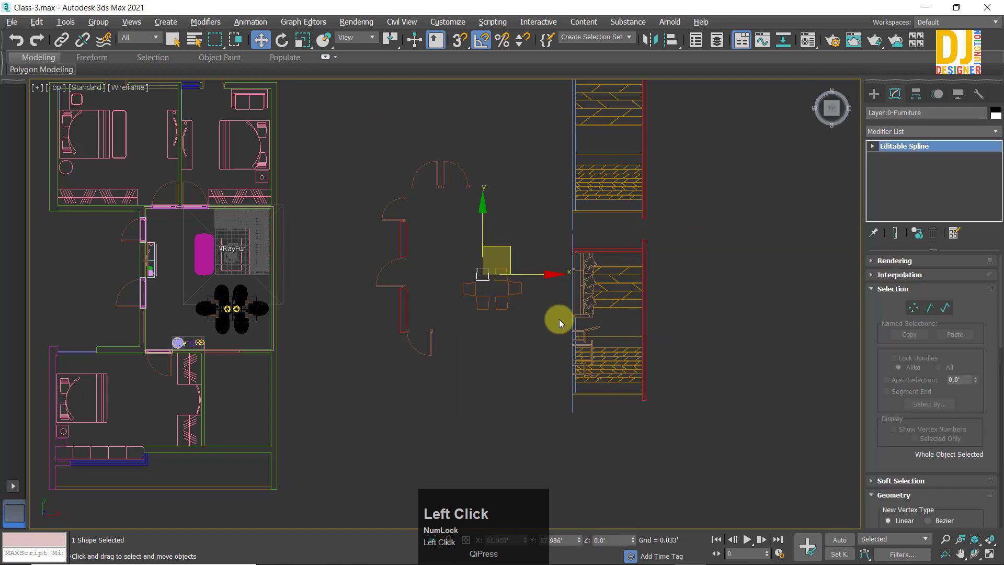
drag(489, 296, 399, 123)
middle_drag(538, 168, 598, 247)
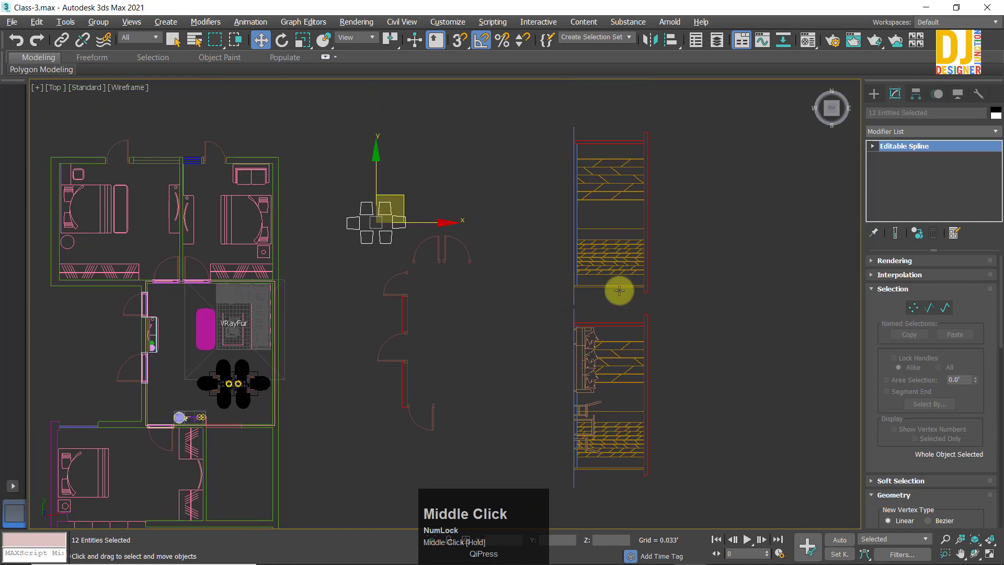
Step: Delete the vertices of the two short wall pieces beside the plan's doors from the Layer:WALL spline
click(406, 387)
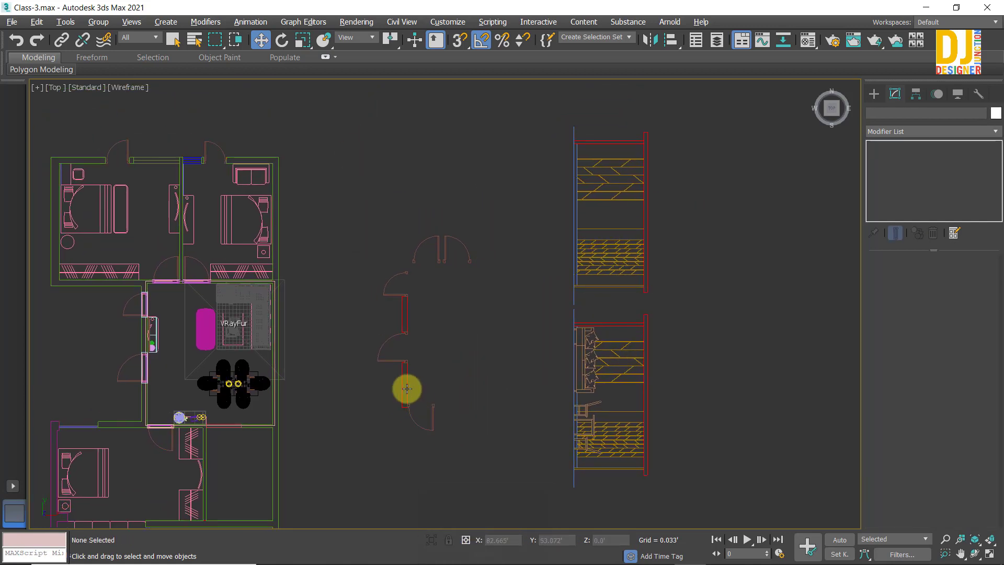
click(403, 387)
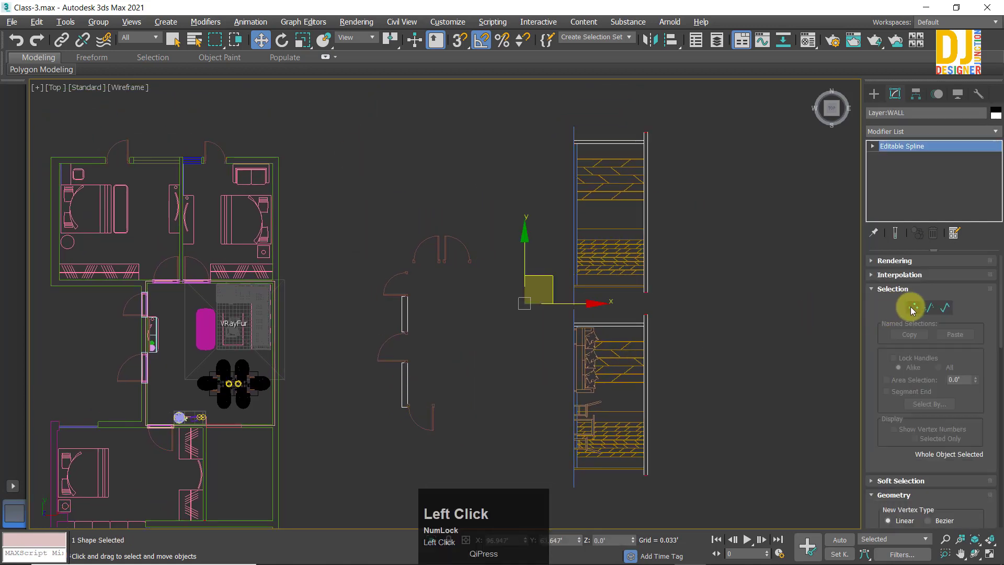
drag(549, 281, 434, 236)
key(ctrl+z)
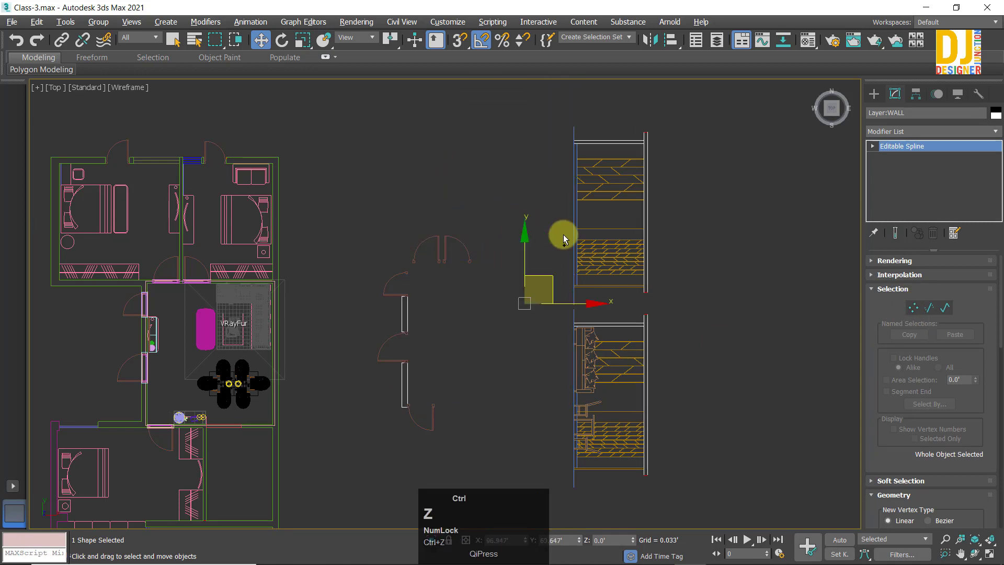
click(910, 311)
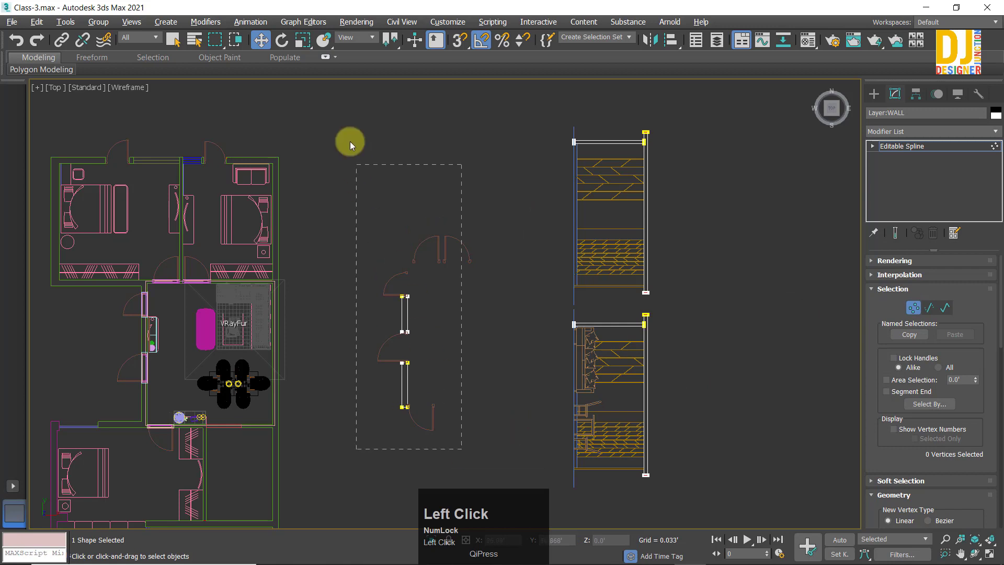
drag(350, 146, 351, 148)
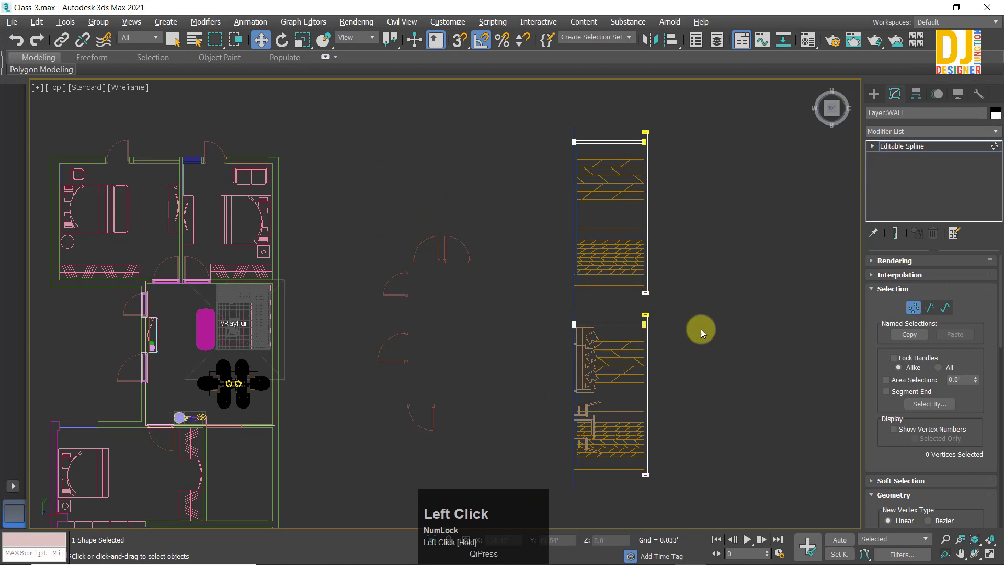
click(905, 148)
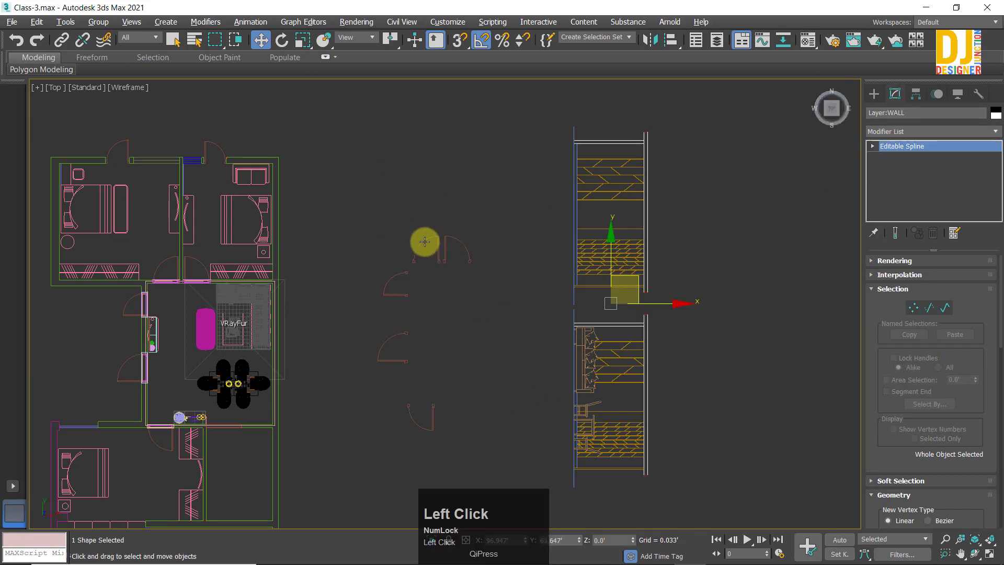
Step: Gather all the door splines of the imported plan and delete them
click(413, 260)
drag(435, 203, 464, 231)
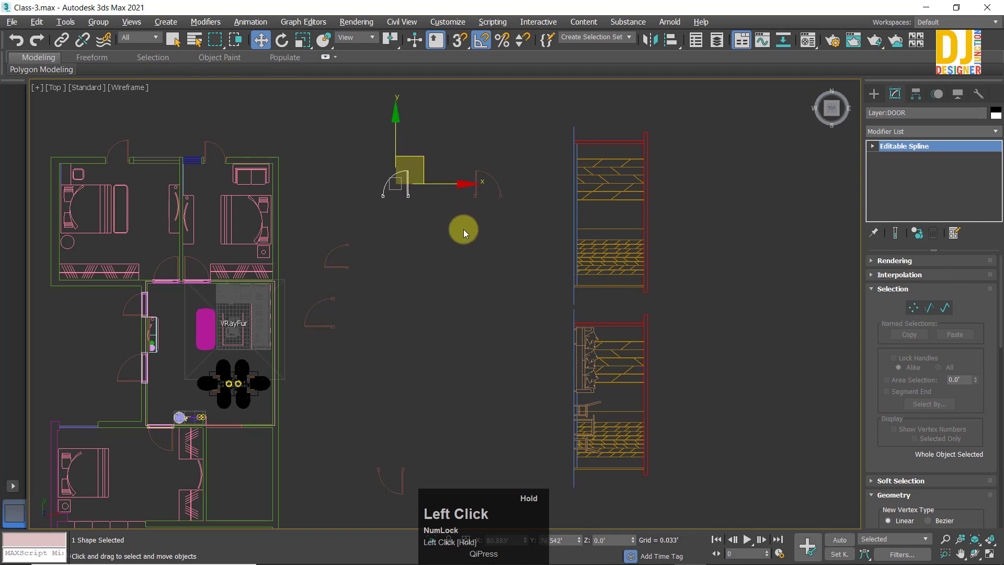
drag(424, 164, 438, 253)
drag(525, 443, 328, 170)
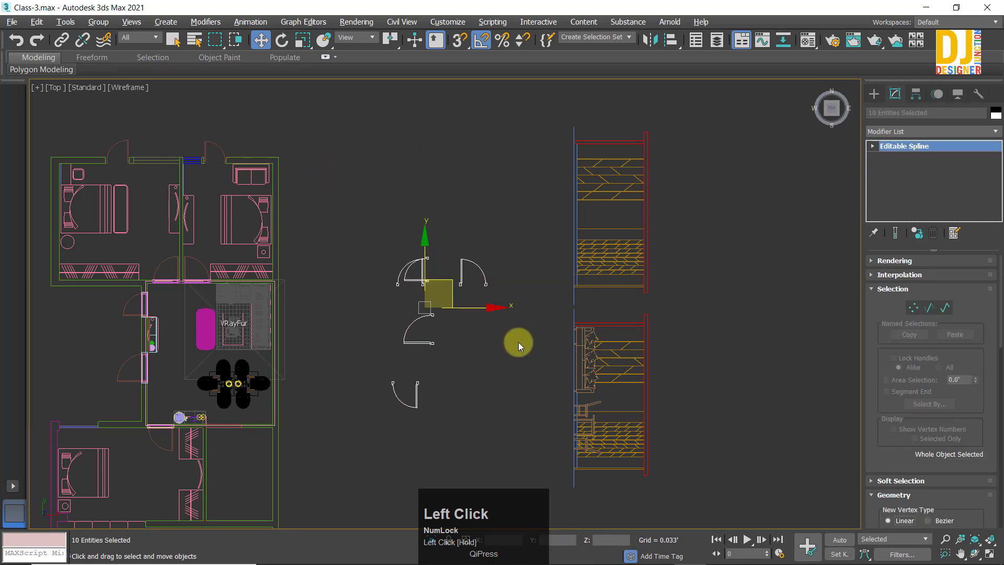
key(Delete)
Step: Select both wall elevations and frame them in a maximized Perspective view, clearing the selection at the end
scroll(578, 217, down, 2)
middle_drag(578, 197, 532, 124)
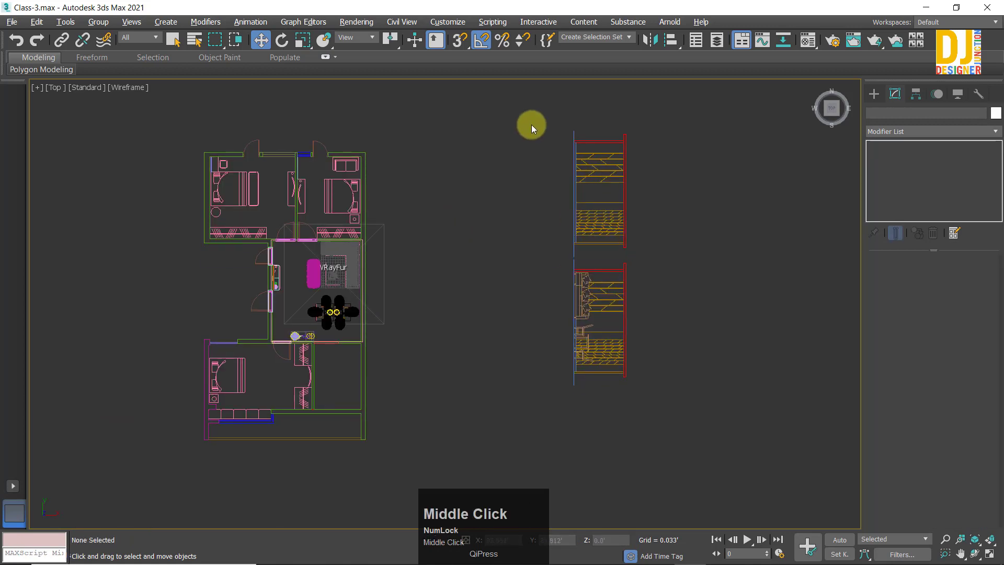
drag(699, 439, 699, 438)
click(699, 351)
scroll(605, 228, up, 3)
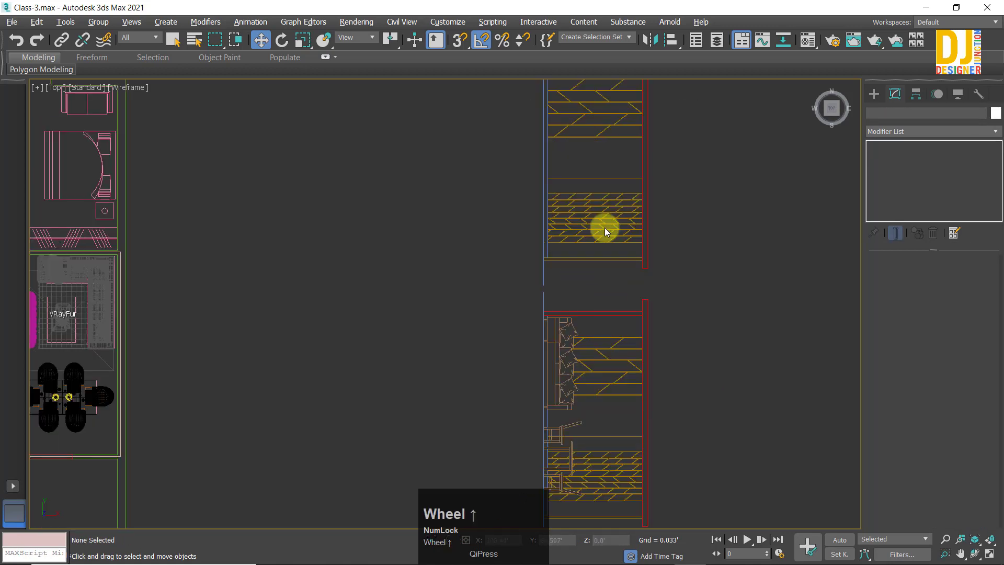
scroll(601, 225, down, 3)
drag(743, 475, 743, 476)
key(alt+w)
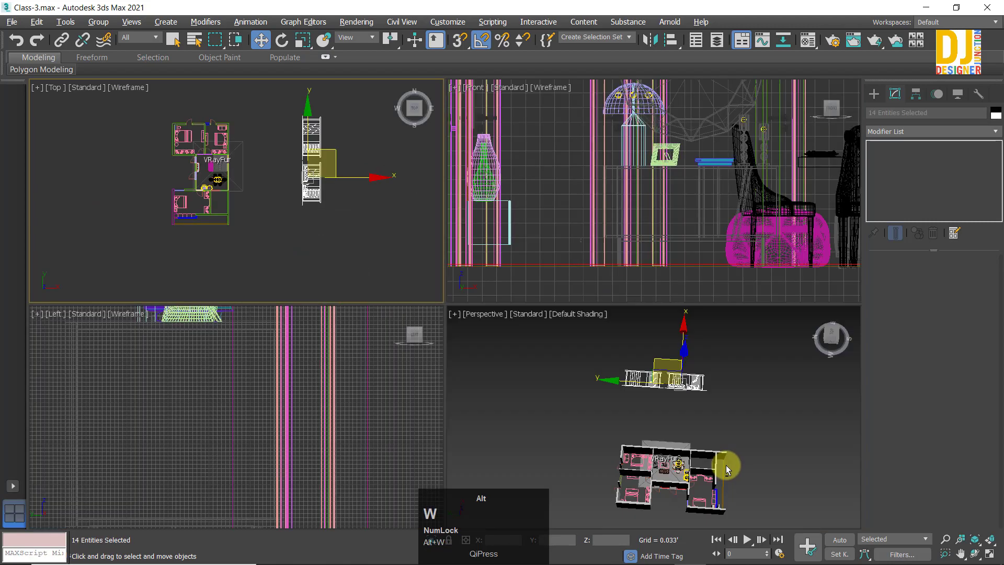
middle_click(688, 469)
key(alt+w)
key(z)
click(439, 349)
Step: Inspect the diagonal groove meshes and vertical strip splines on the Layer:elevation 20 layer of the elevation without furniture
alt+middle_drag(469, 346, 414, 328)
scroll(435, 347, up, 3)
scroll(262, 327, up, 3)
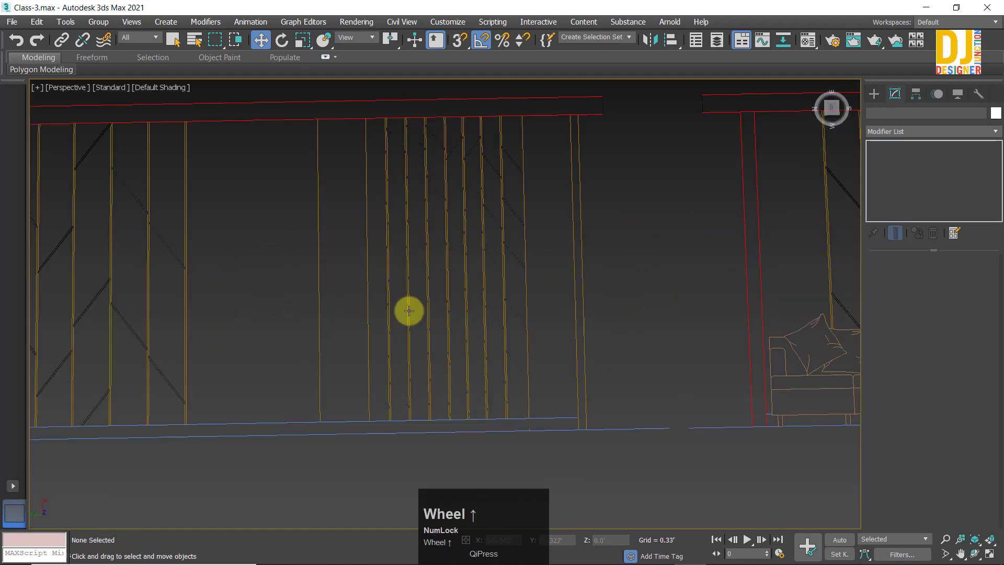
scroll(410, 309, up, 4)
drag(552, 222, 549, 258)
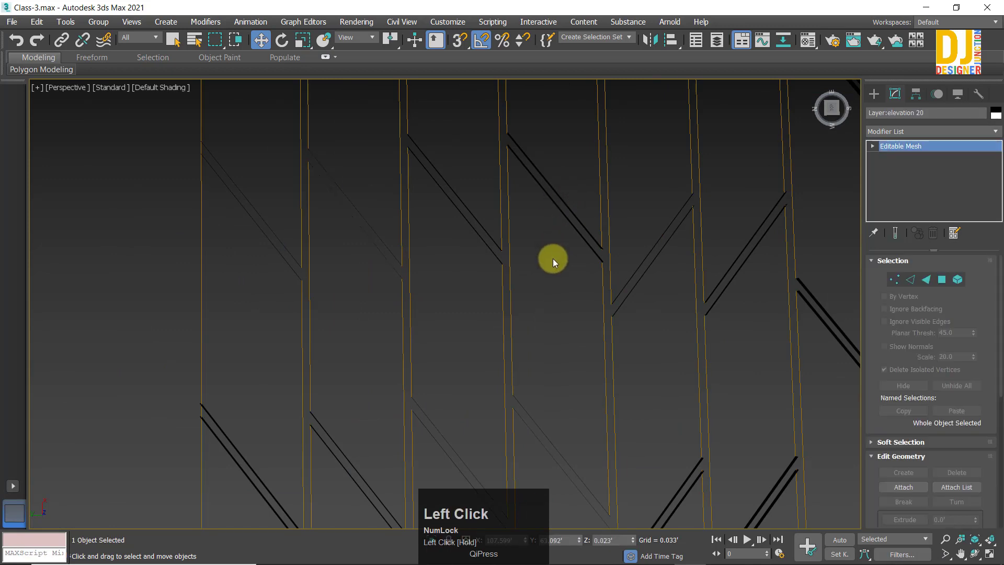
click(560, 203)
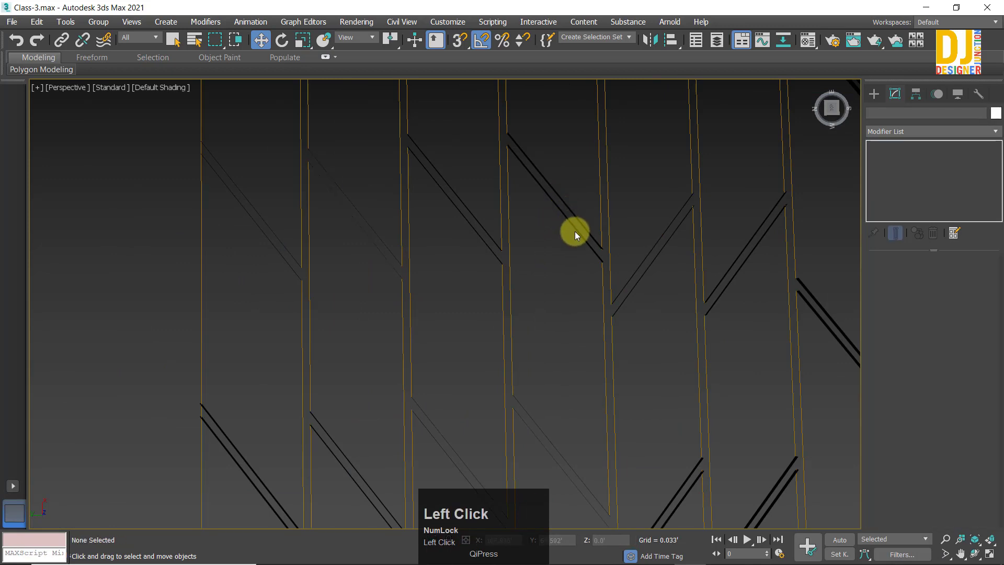
click(647, 246)
click(921, 146)
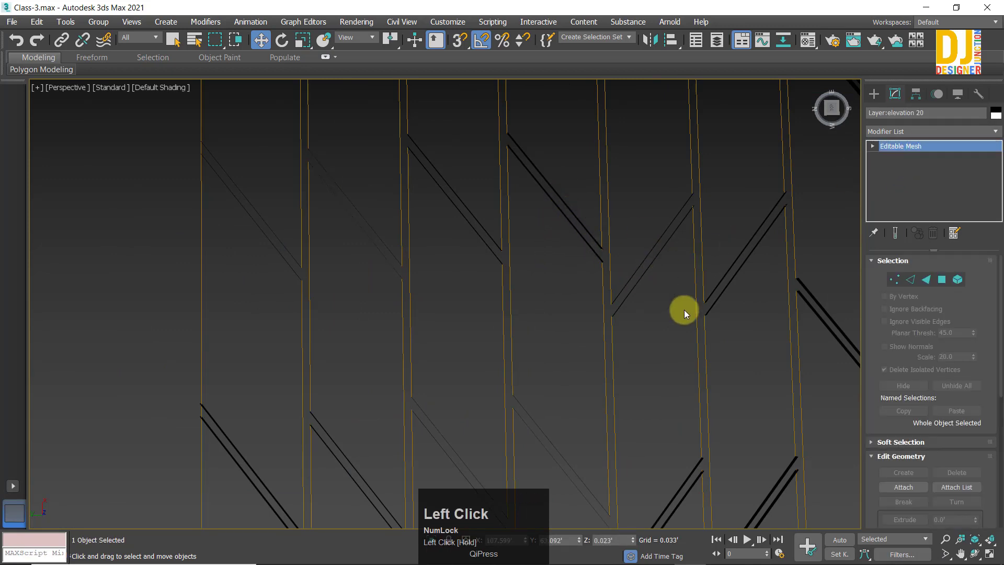
click(699, 362)
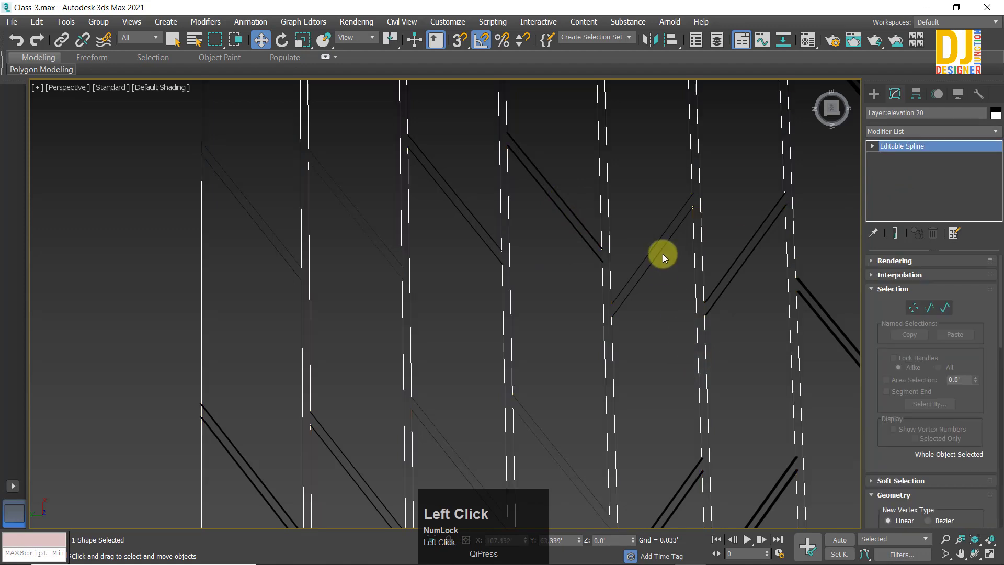
scroll(657, 237, down, 8)
click(538, 140)
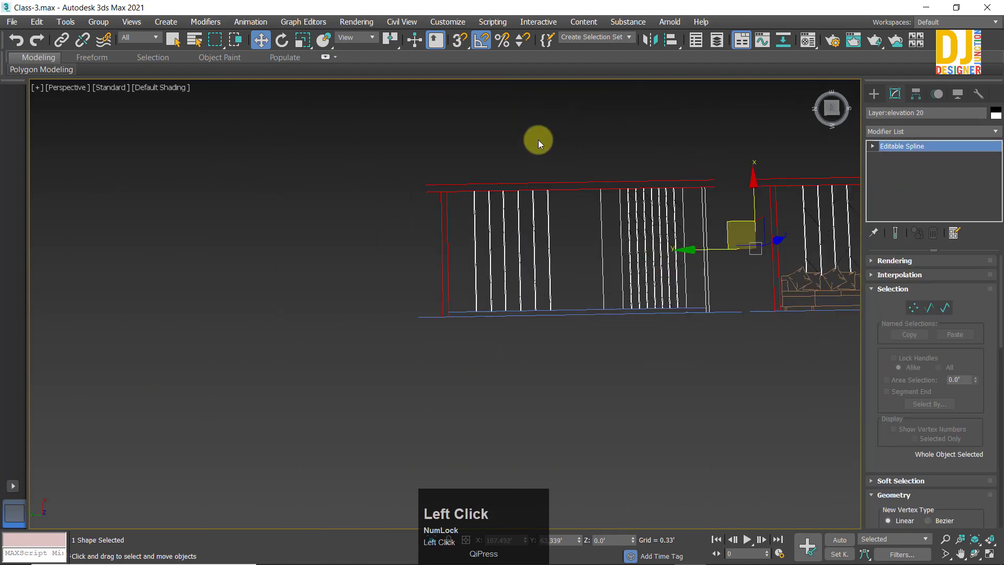
Step: Examine the wide and narrow herringbone panels of the elevation without furniture from several angles
scroll(618, 234, up, 3)
middle_drag(618, 234, 611, 256)
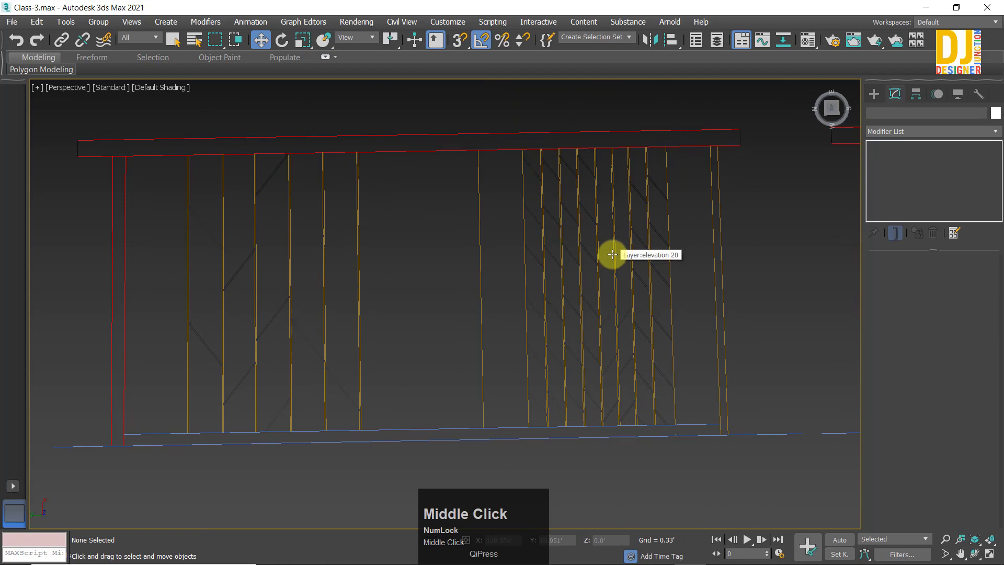
alt+middle_drag(520, 253, 457, 291)
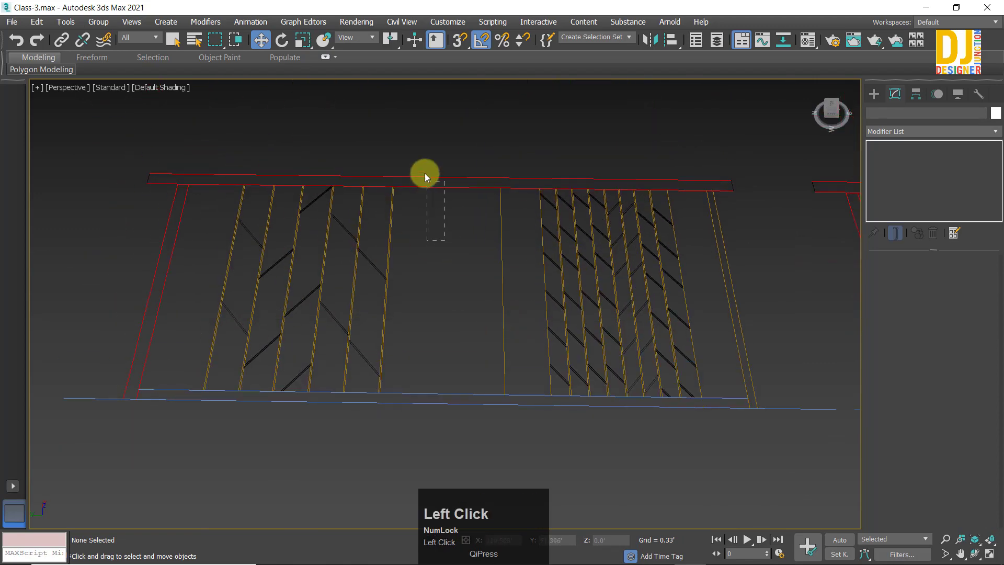
drag(425, 176, 418, 249)
click(322, 238)
scroll(331, 235, up, 3)
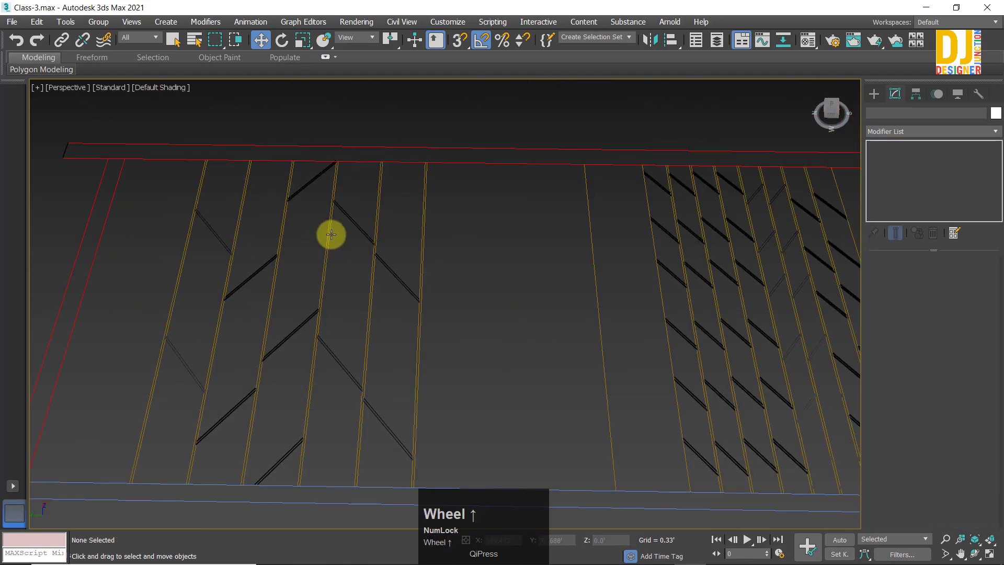
scroll(331, 234, up, 5)
scroll(334, 233, down, 6)
alt+middle_drag(355, 236, 566, 322)
alt+middle_drag(533, 283, 706, 300)
scroll(500, 293, down, 2)
scroll(500, 293, down, 3)
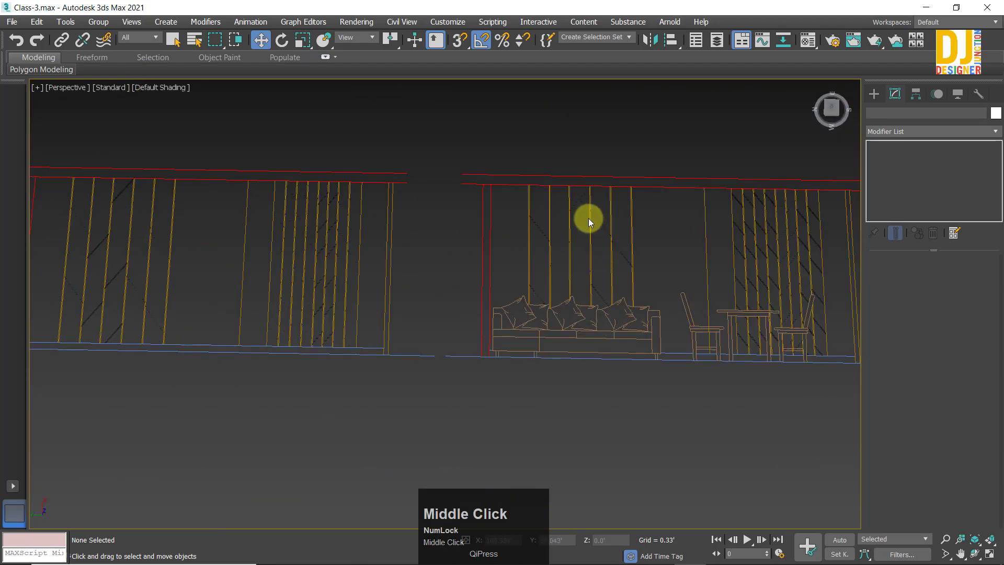
Step: Examine the elevation with the sofa and dining set, comparing its wall panelling with the furnished living room
scroll(591, 328, down, 2)
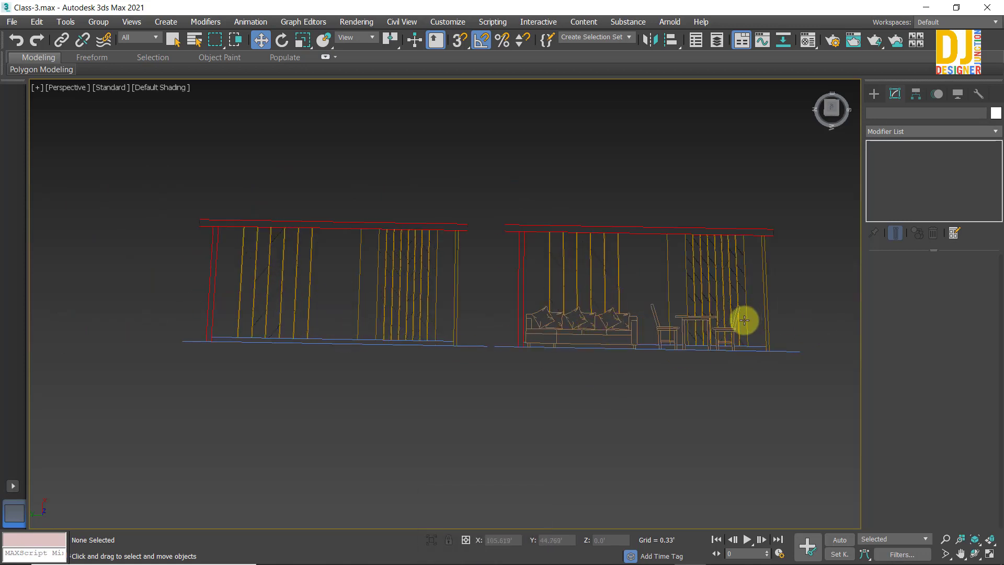
scroll(702, 303, up, 3)
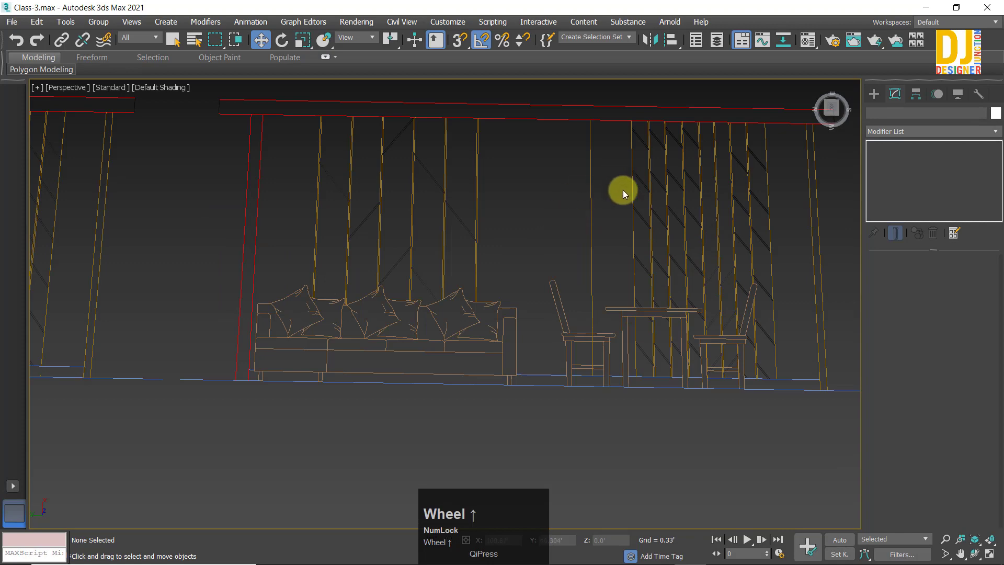
scroll(595, 240, down, 5)
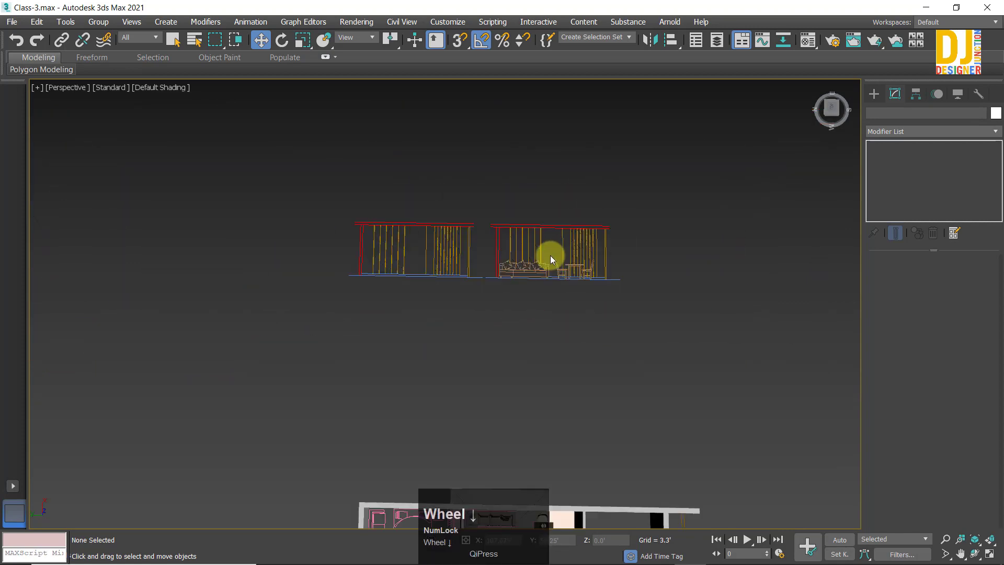
alt+middle_drag(549, 258, 502, 184)
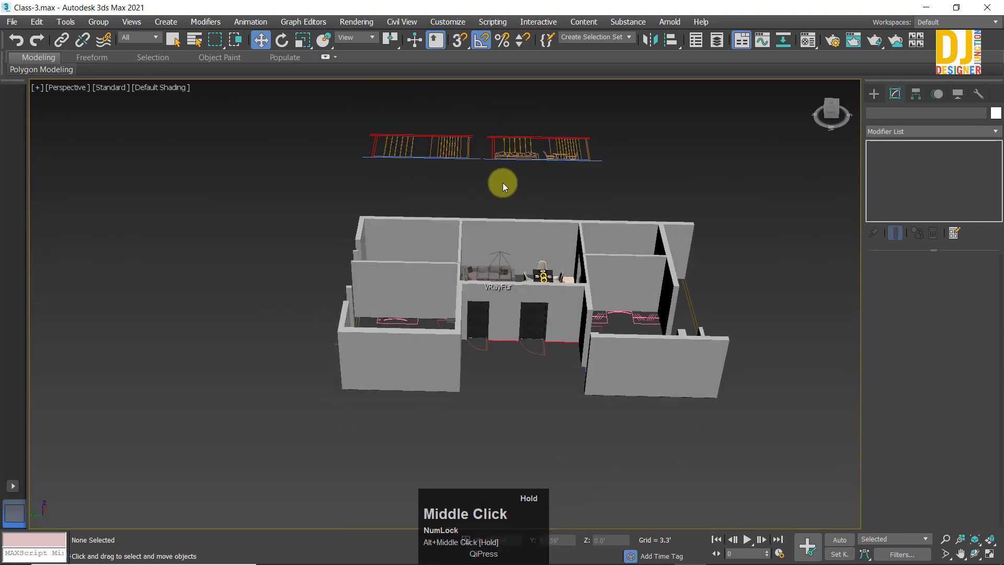
scroll(446, 410, up, 5)
middle_drag(473, 399, 336, 341)
scroll(638, 307, up, 6)
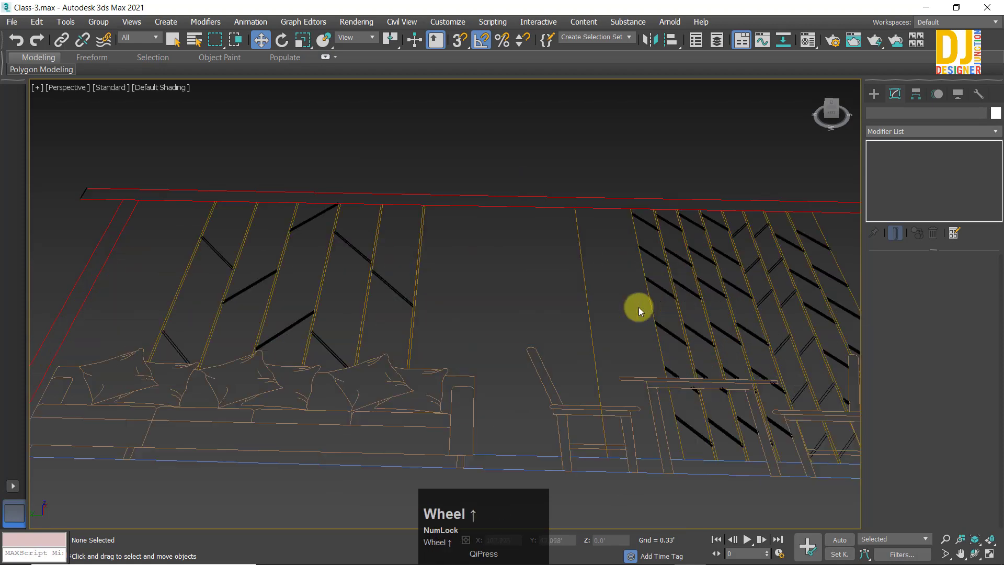
scroll(609, 398, down, 8)
scroll(610, 397, down, 4)
middle_drag(609, 397, 605, 249)
alt+middle_drag(614, 327, 522, 287)
scroll(511, 352, up, 3)
scroll(522, 287, down, 3)
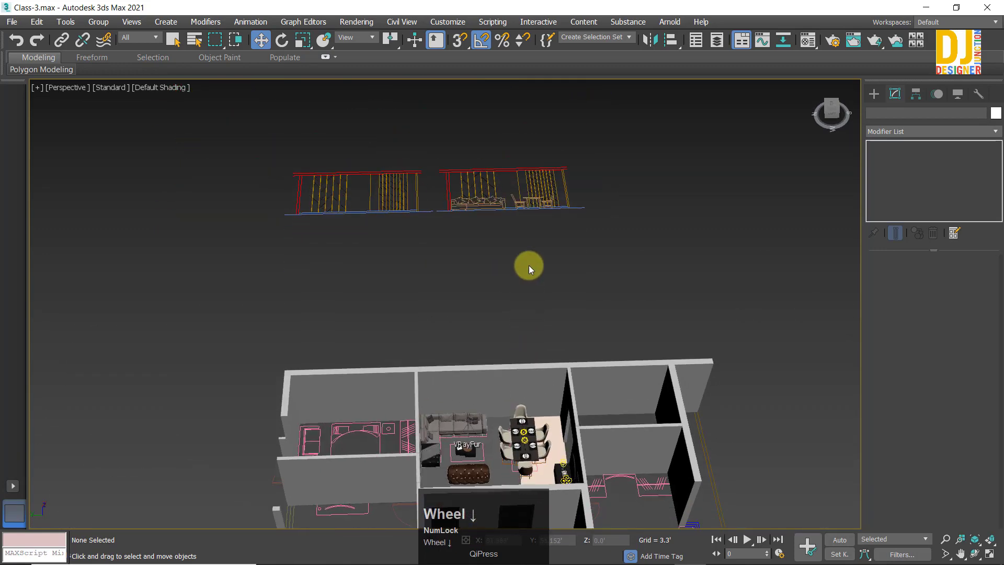
alt+middle_drag(469, 208, 485, 218)
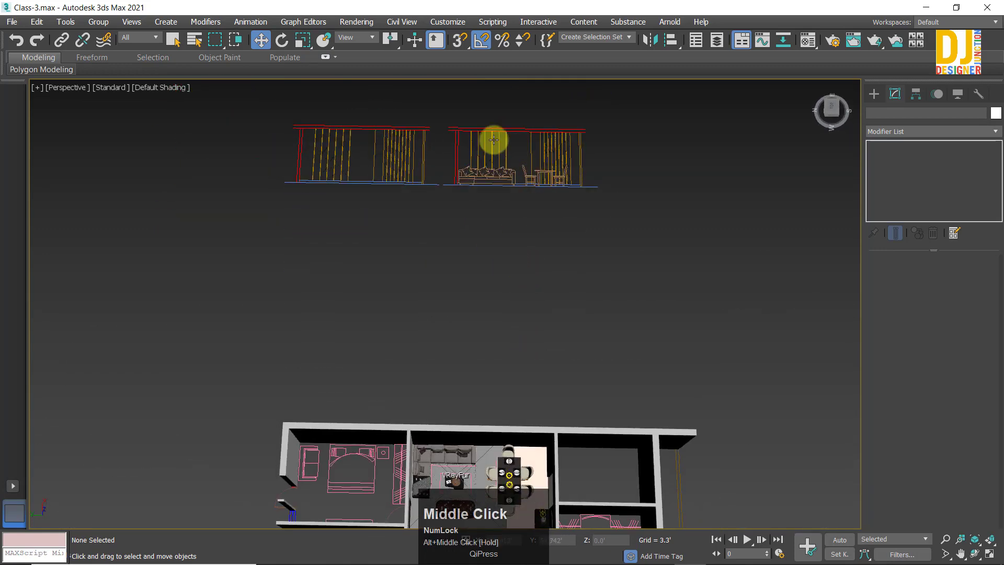
Step: In the Top view, delete the vertices of the Layer:WALL spline that outline the elevation with the sofa and dining set
drag(456, 135, 444, 105)
scroll(359, 170, up, 3)
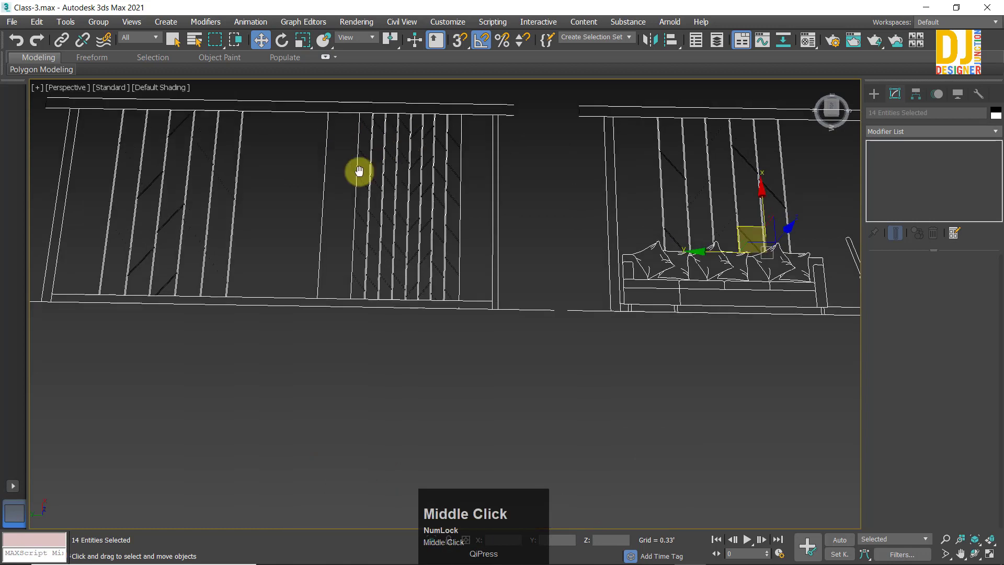
scroll(468, 167, down, 3)
click(448, 183)
click(439, 173)
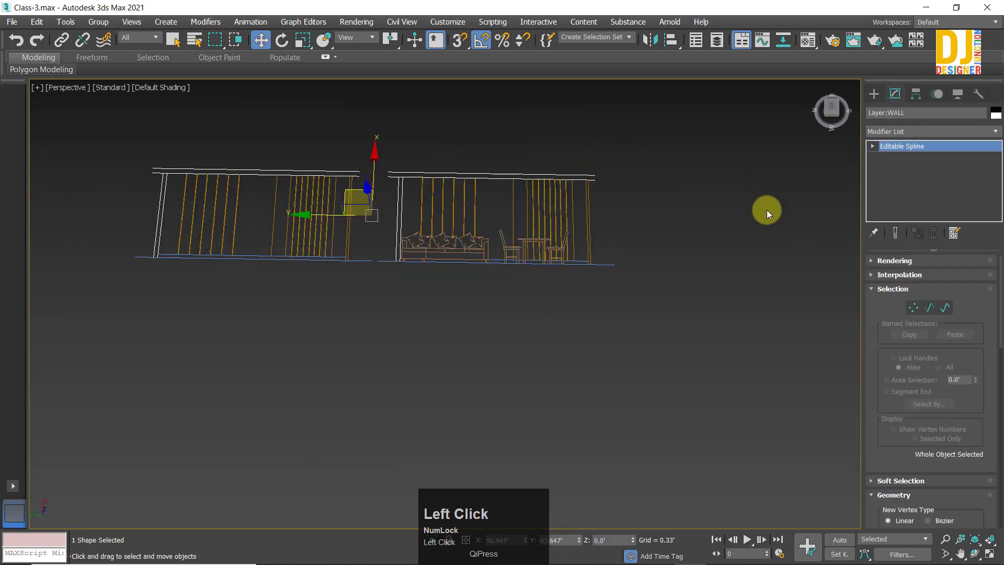
click(913, 308)
key(alt+w)
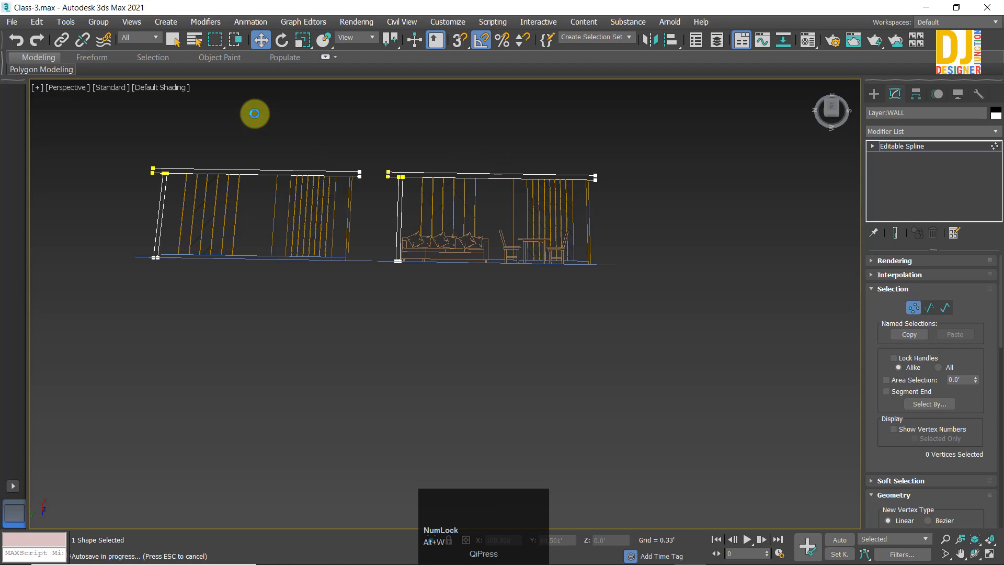
key(t)
drag(694, 475, 340, 260)
key(Delete)
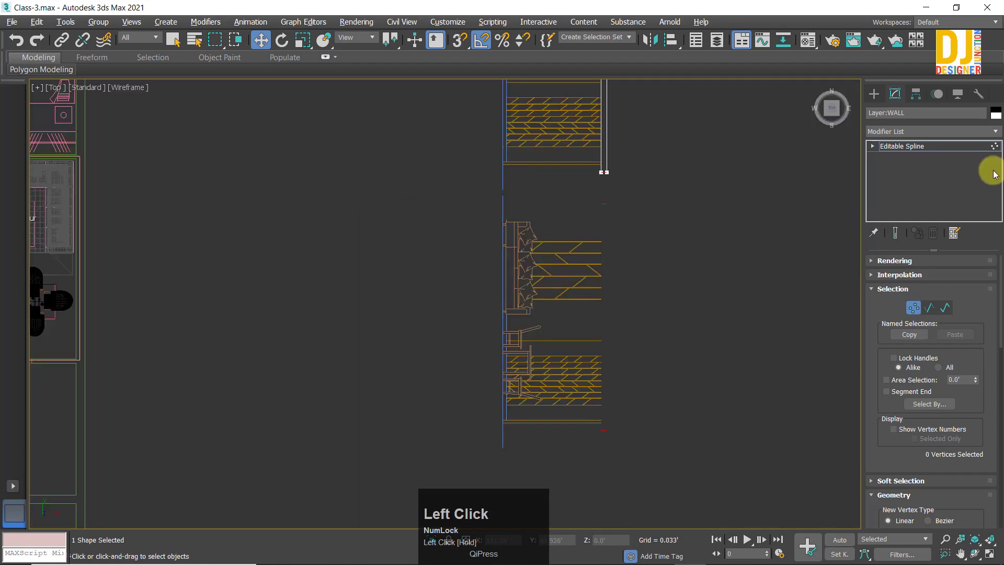
click(911, 146)
Step: Delete the sofa drawing and the Layer:elevation 20 spline vertices that form the furnished elevation's panelling lines
click(527, 265)
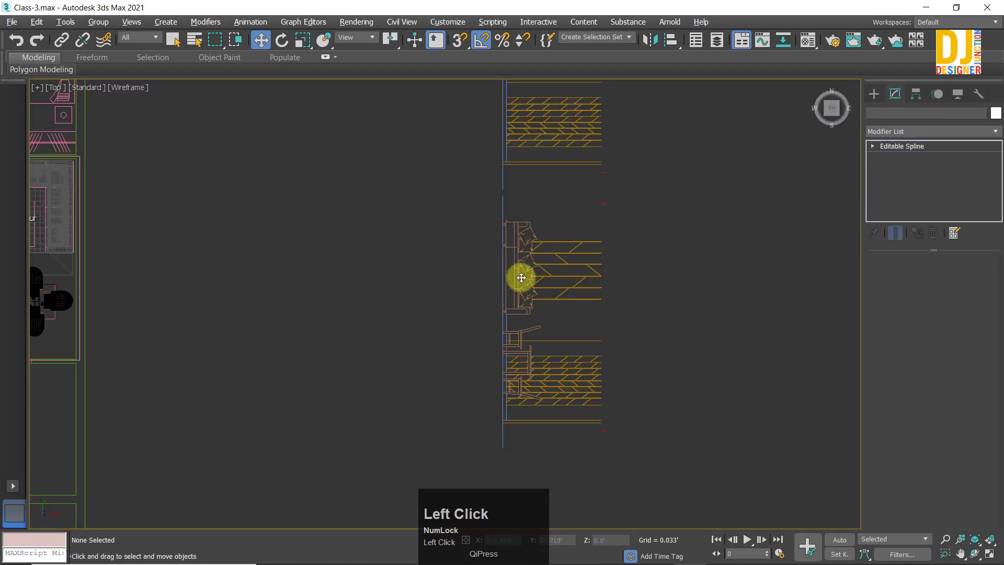
key(Delete)
scroll(560, 261, down, 2)
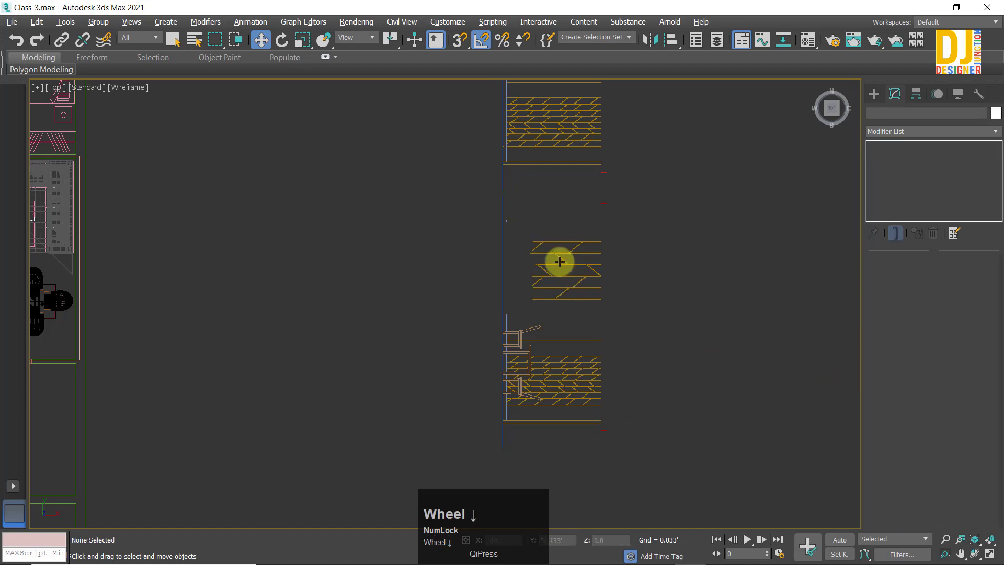
middle_drag(559, 259, 557, 299)
click(560, 285)
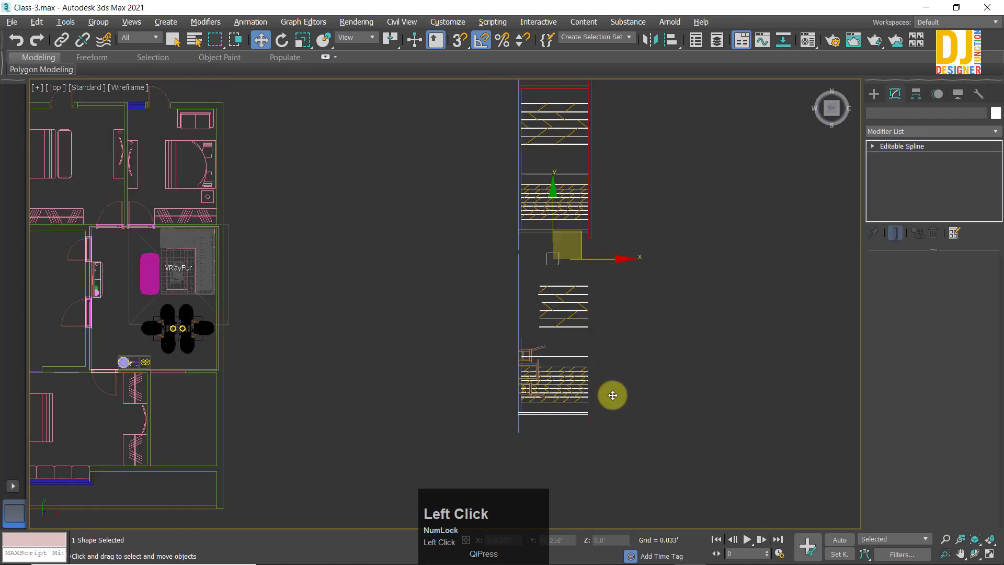
click(914, 309)
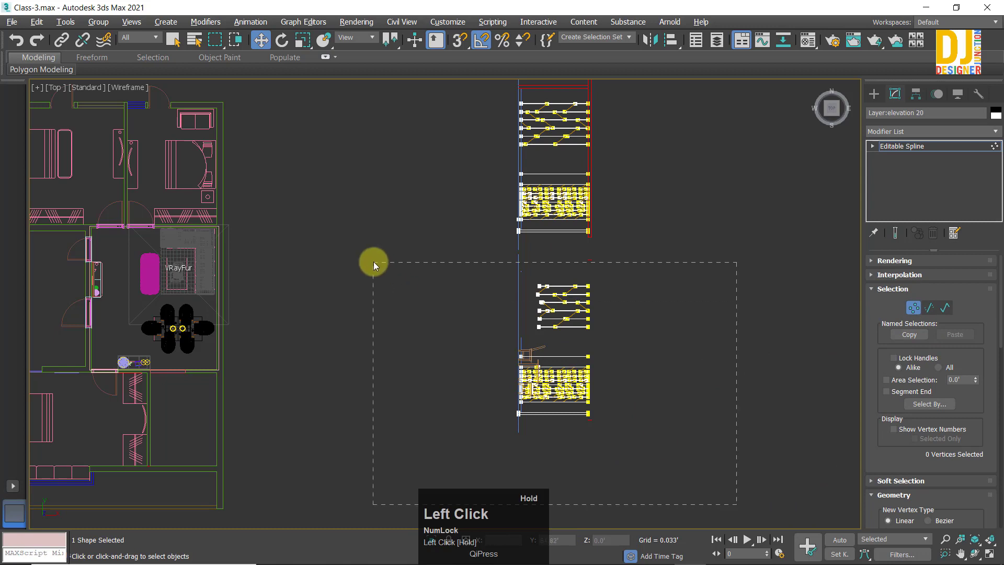
drag(446, 257, 446, 256)
key(Delete)
click(902, 146)
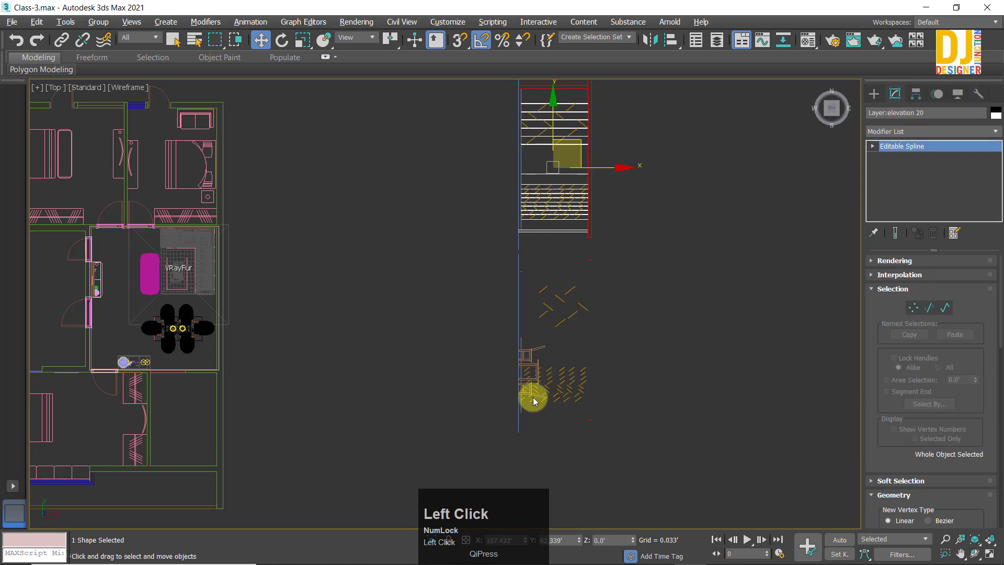
Step: Delete the table and chair outlines from the lower elevation drawing
click(531, 365)
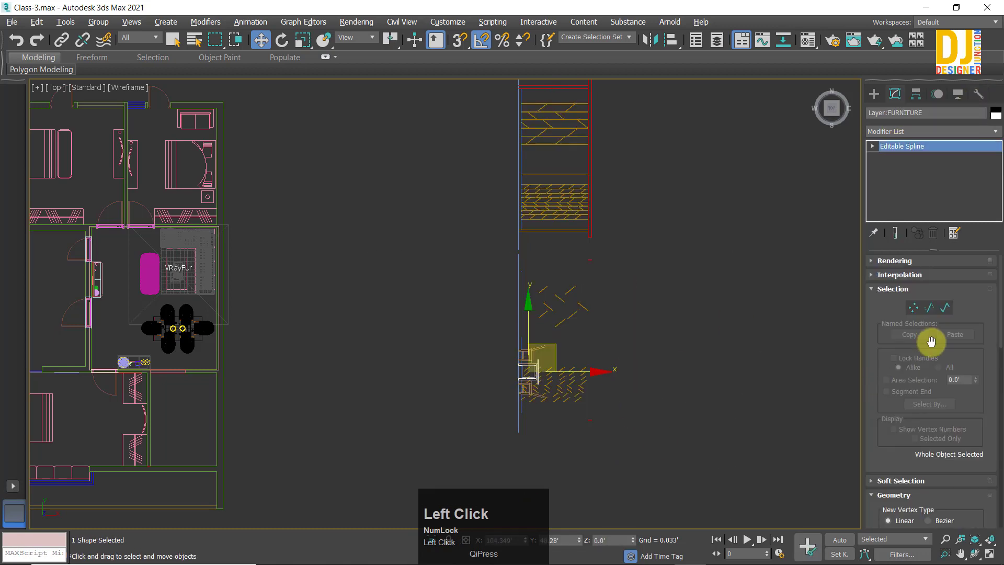
click(630, 429)
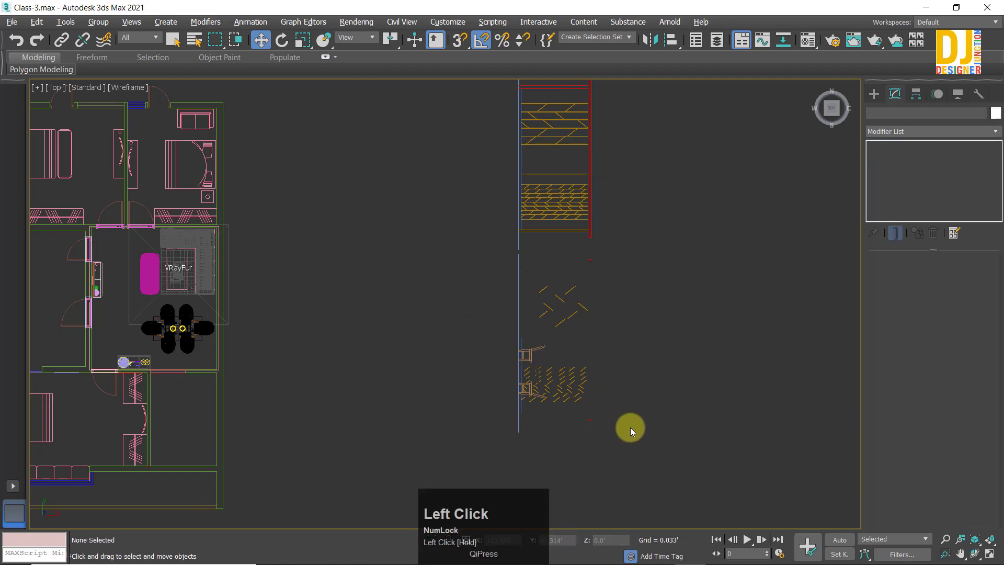
click(533, 350)
click(533, 408)
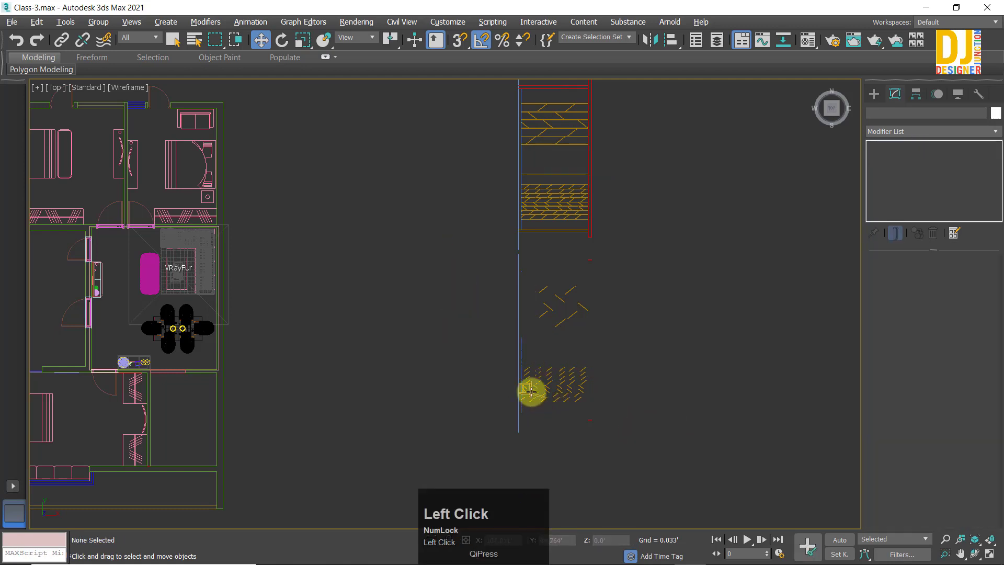
Step: Delete the lower elevation's vertices from the long Layer:0 spline, keeping only its part in the upper elevation
click(520, 355)
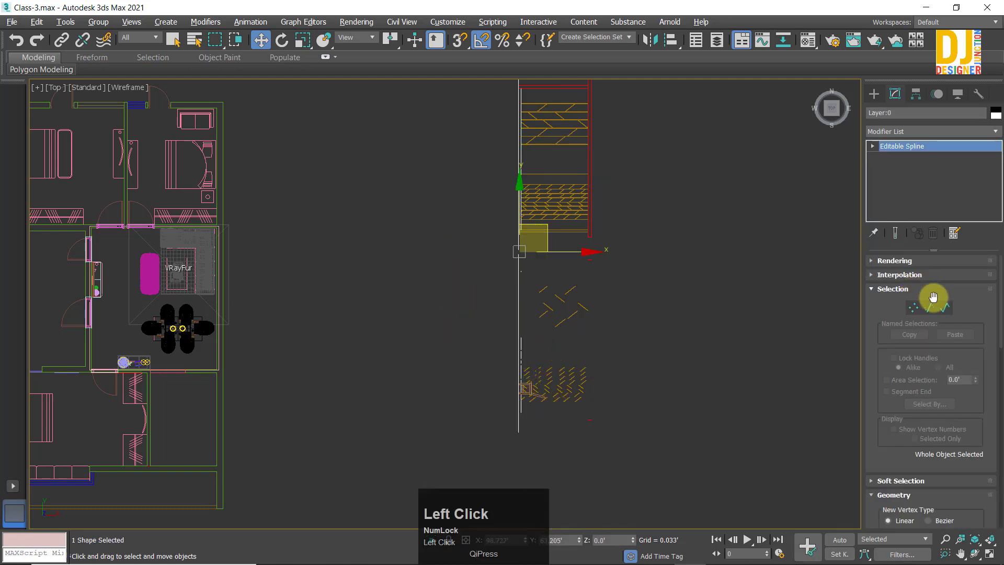
key(1)
drag(753, 451, 415, 259)
key(Delete)
drag(687, 473, 480, 304)
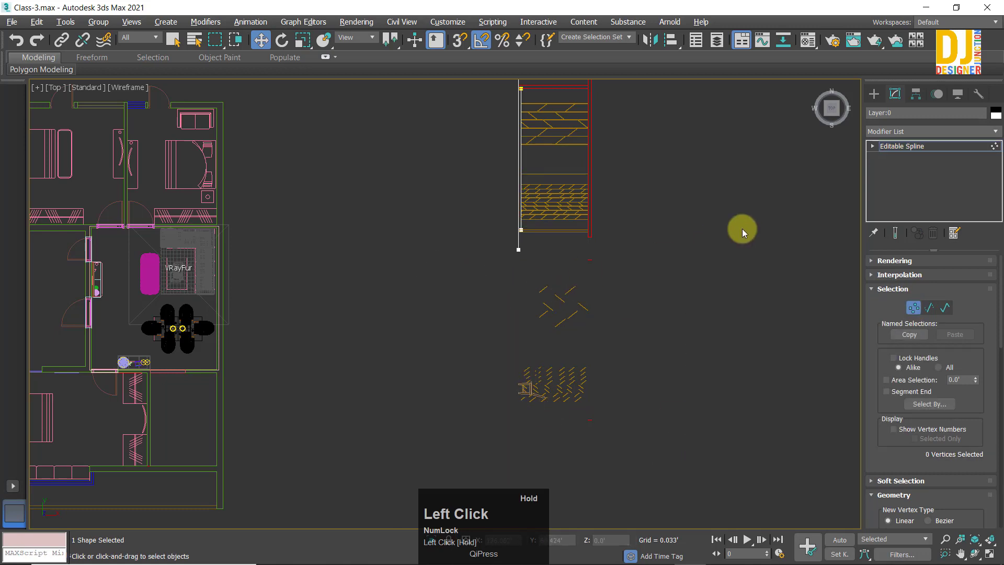
click(911, 147)
Step: Delete the leftover furniture outline below the upper elevation, excluding the objects that reach into the upper elevation
drag(719, 455, 497, 344)
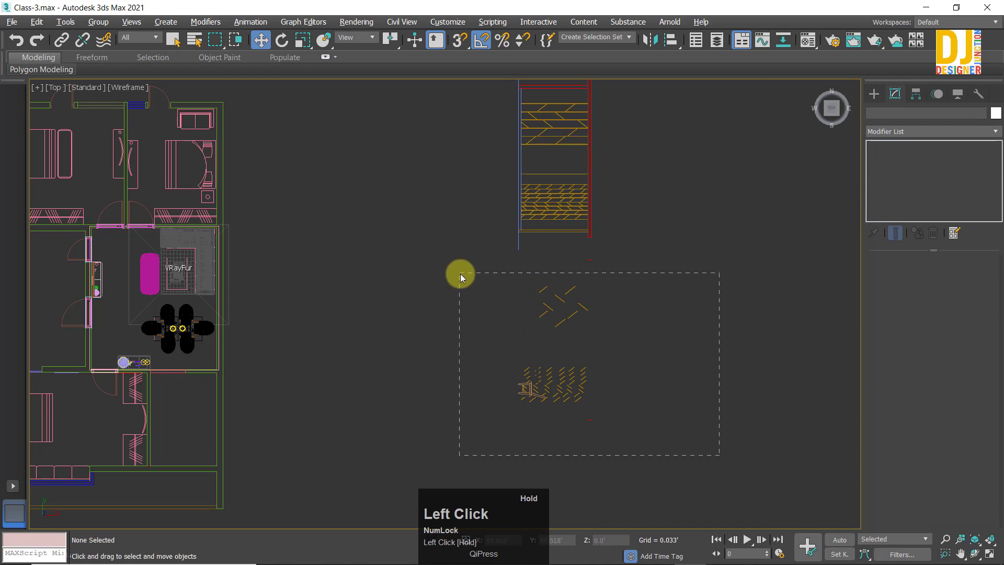
drag(460, 274, 460, 274)
middle_click(637, 311)
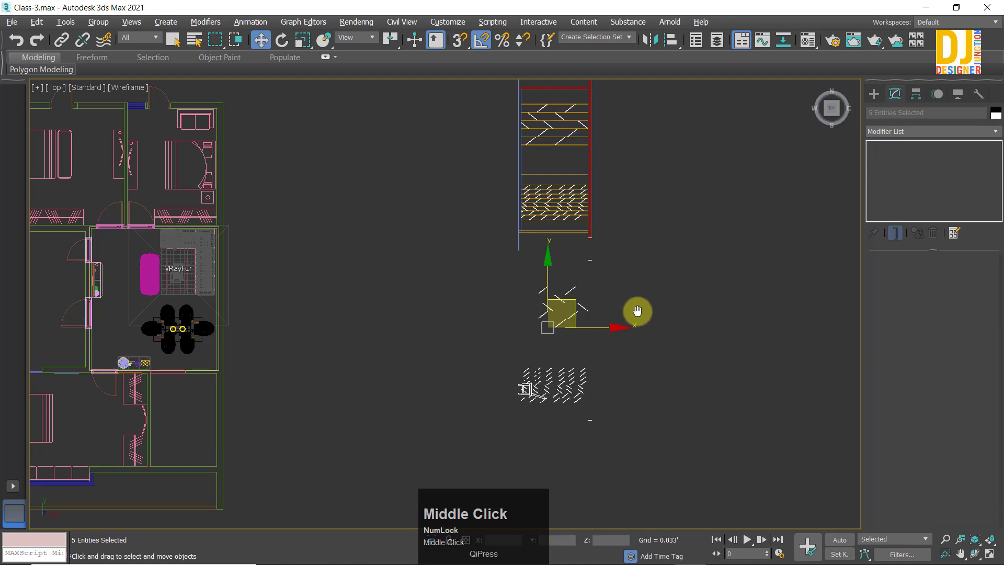
middle_drag(637, 311, 616, 315)
alt+drag(367, 111, 368, 112)
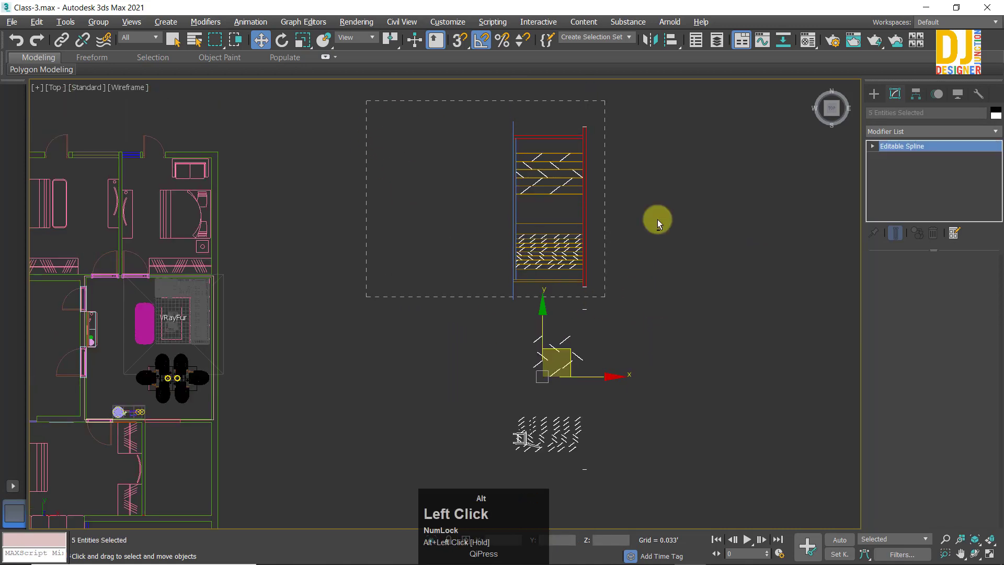
click(767, 278)
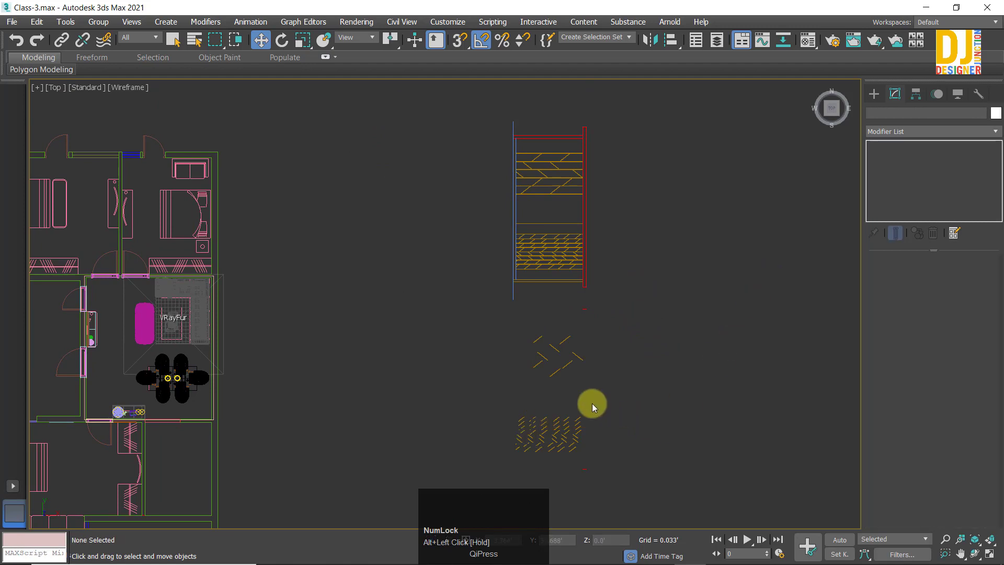
Step: Delete the lower elevation's hatch vertices from the elevation 20 mesh
click(548, 430)
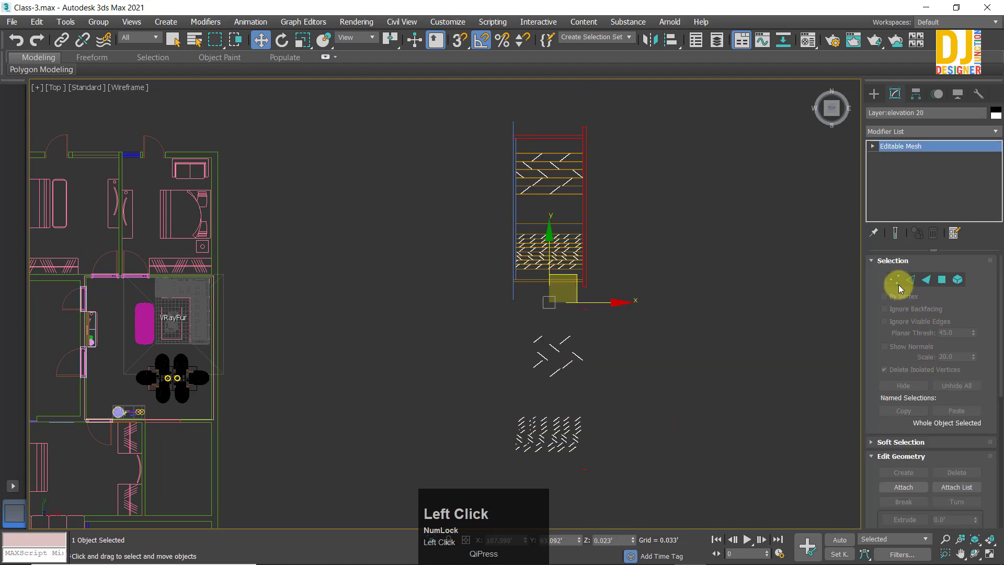
click(898, 287)
drag(675, 494, 404, 309)
key(Delete)
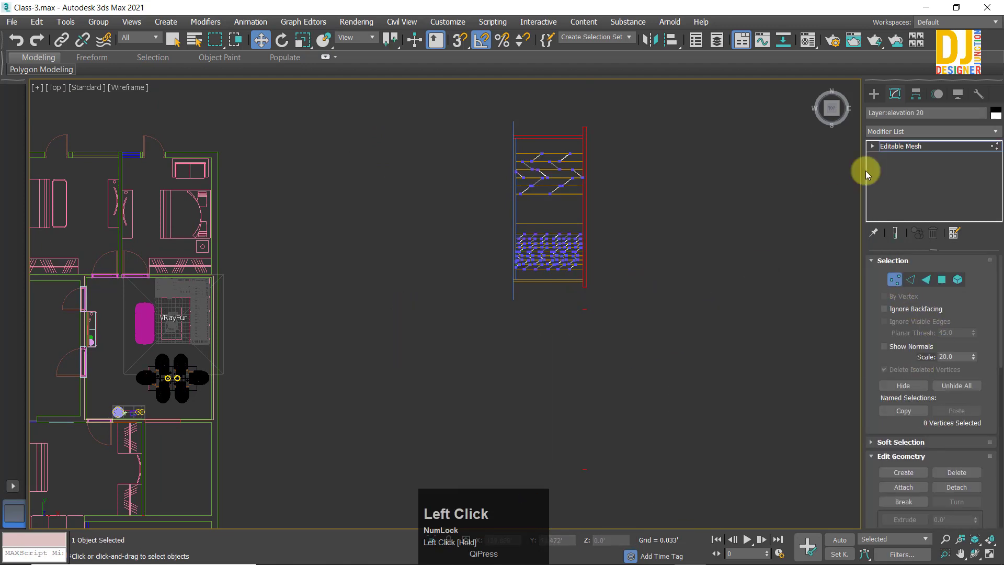
click(901, 146)
Step: Delete the stray lower vertices from the WALL layer mesh and deselect it
click(643, 419)
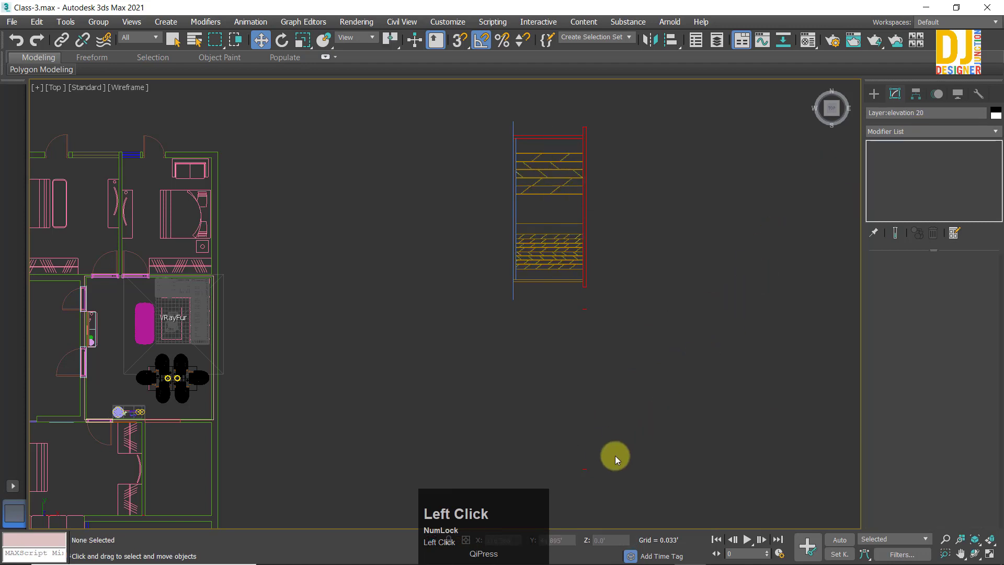
click(584, 472)
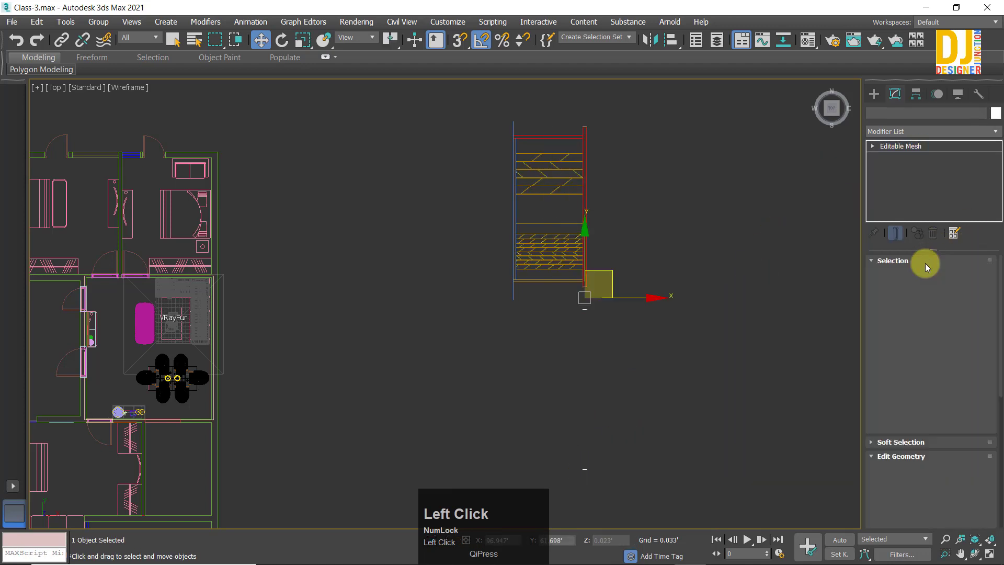
click(895, 282)
mouse_move(642, 416)
middle_down()
mouse_move(591, 317)
mouse_move(639, 399)
middle_up()
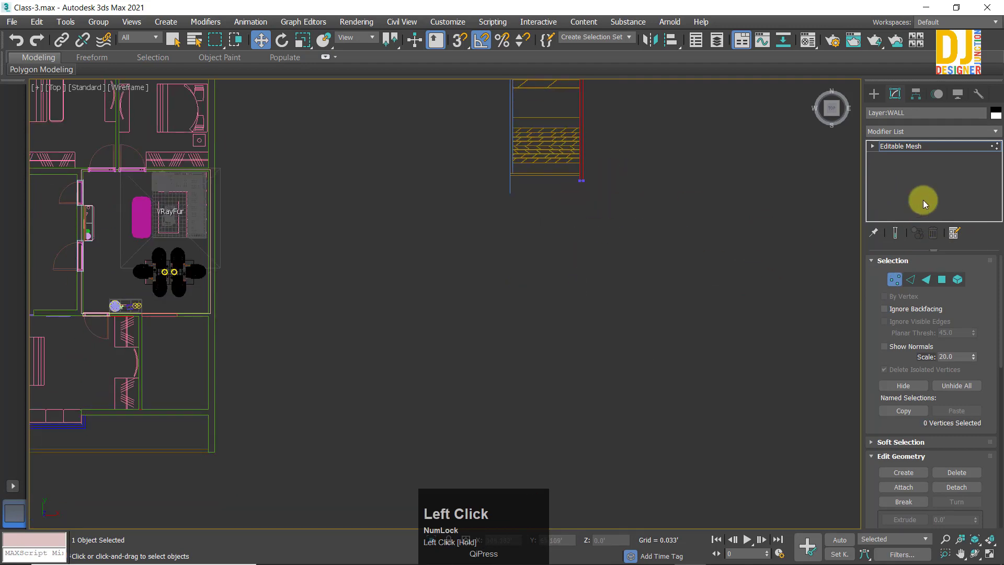
click(903, 147)
middle_drag(630, 217, 556, 379)
click(636, 253)
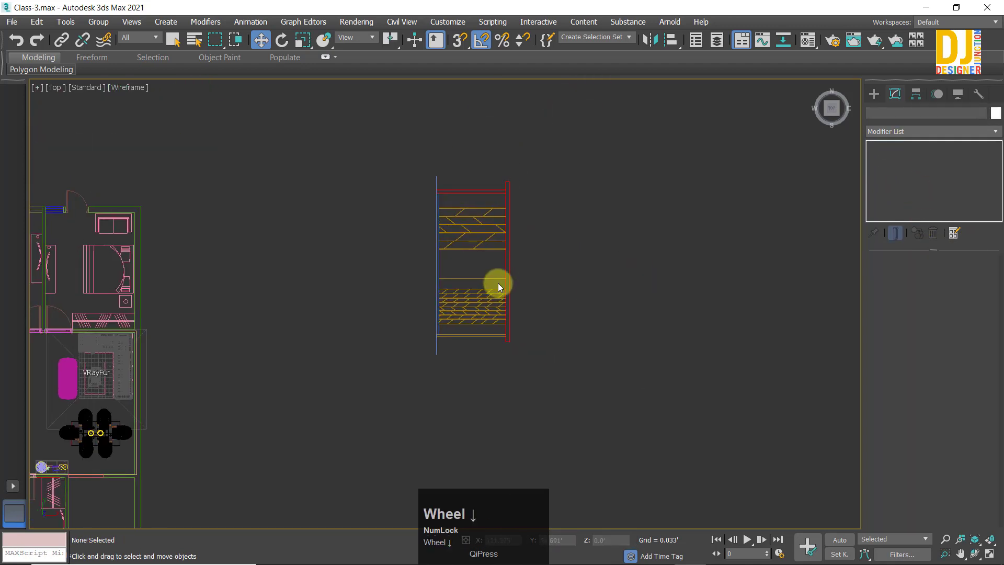
Step: Examine the remaining elevation linework from above and in the Perspective view
scroll(498, 283, down, 4)
drag(547, 380, 571, 368)
key(z)
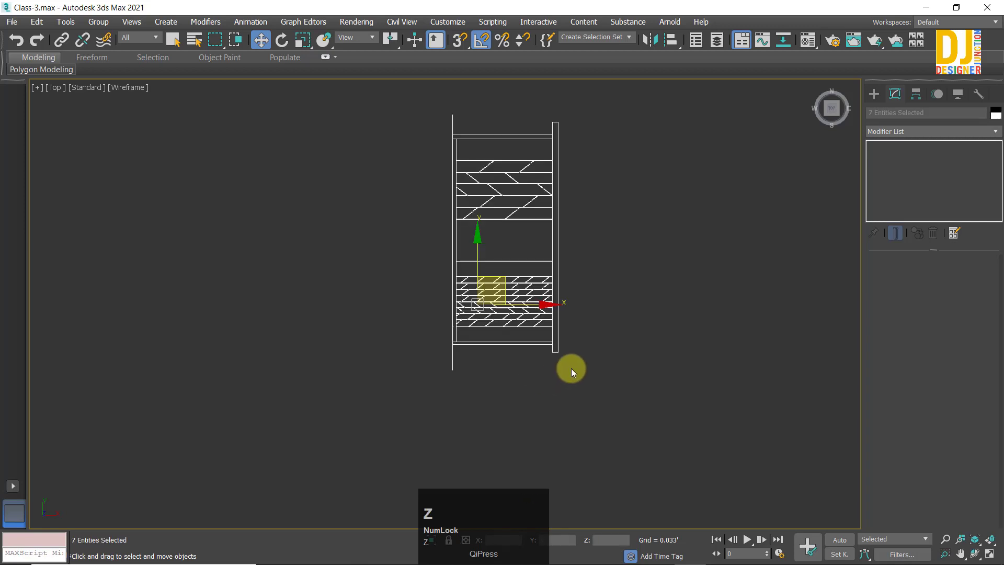
key(alt+w)
alt+middle_drag(666, 406, 662, 261)
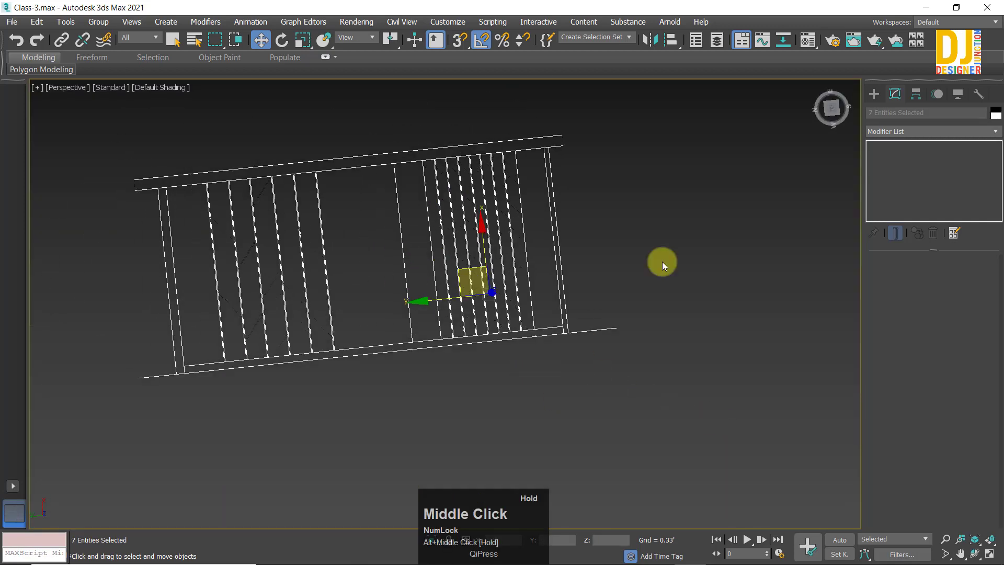
click(662, 262)
alt+middle_drag(534, 276, 532, 252)
scroll(531, 248, down, 8)
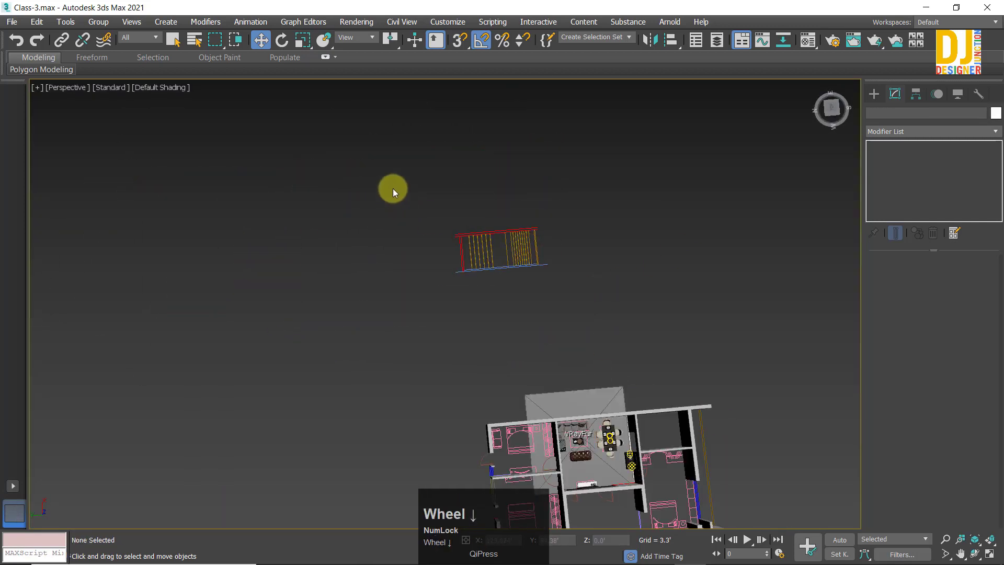
Step: Clear the stray objects around the remaining elevation drawing in the Top view
drag(393, 188, 616, 315)
key(alt+w)
middle_click(335, 202)
key(alt+w)
click(654, 321)
scroll(644, 318, down, 4)
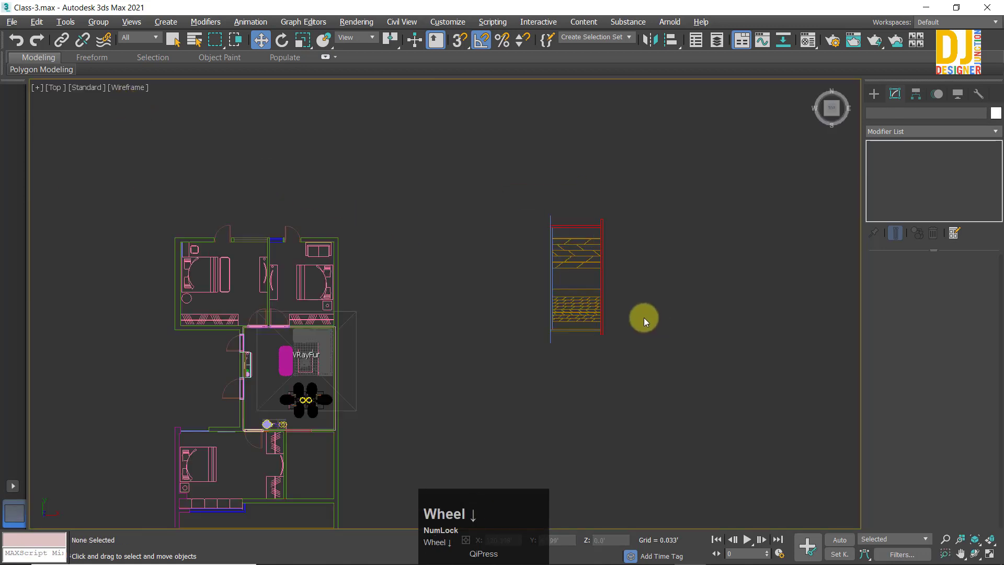
middle_drag(644, 318, 678, 414)
drag(434, 270, 435, 271)
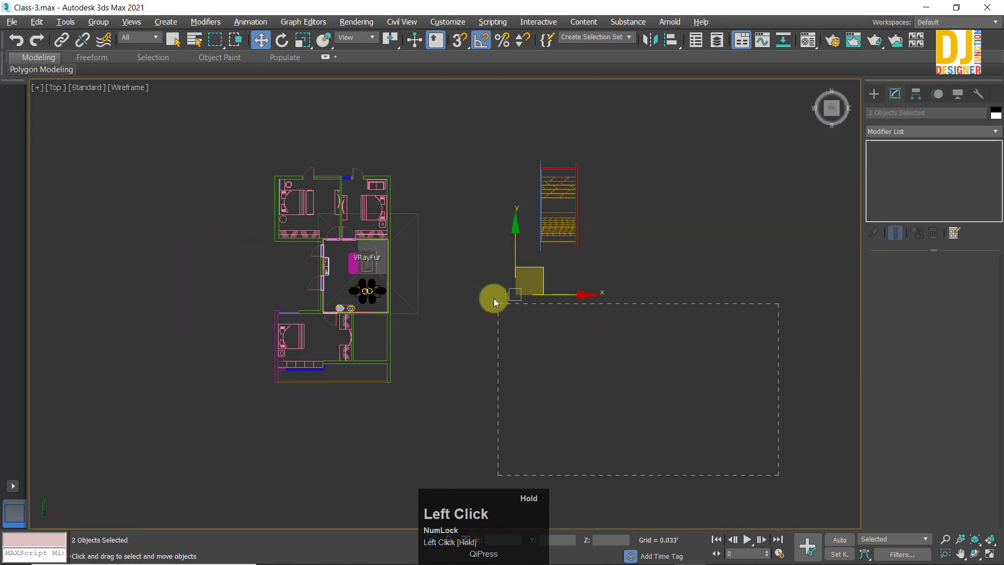
drag(752, 365, 783, 374)
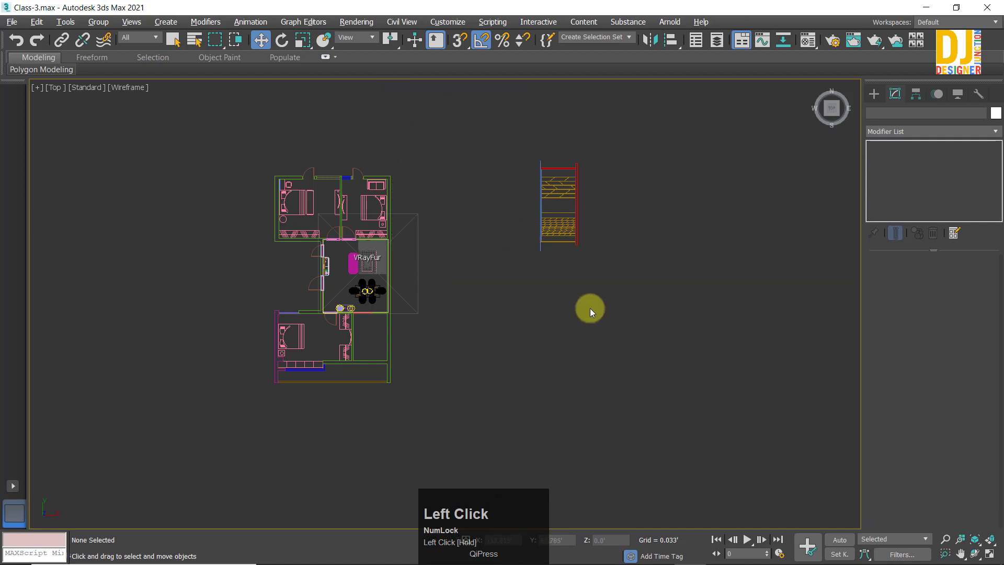
Step: Group all the elevation entities together under the default group name
drag(475, 130, 647, 313)
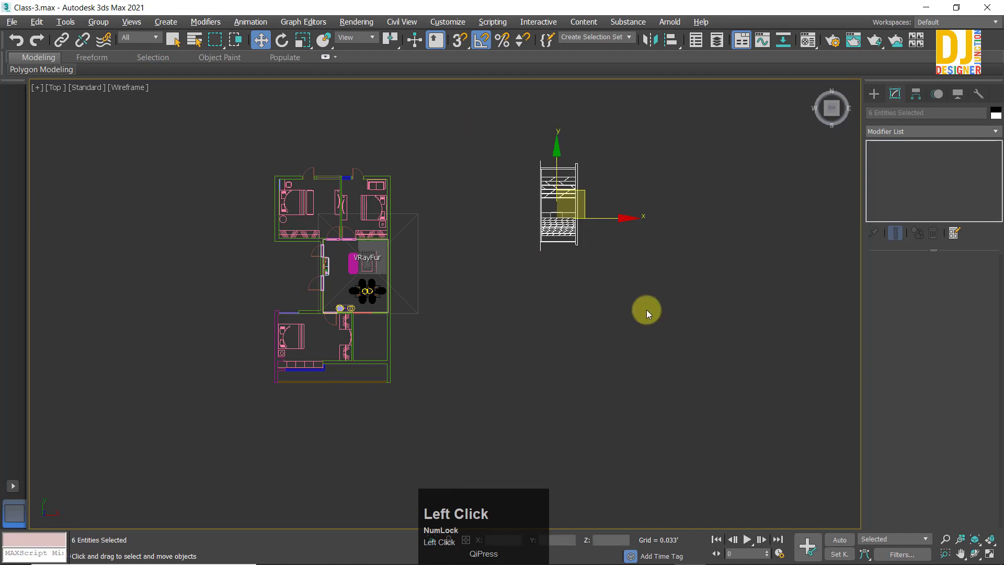
click(98, 21)
click(102, 44)
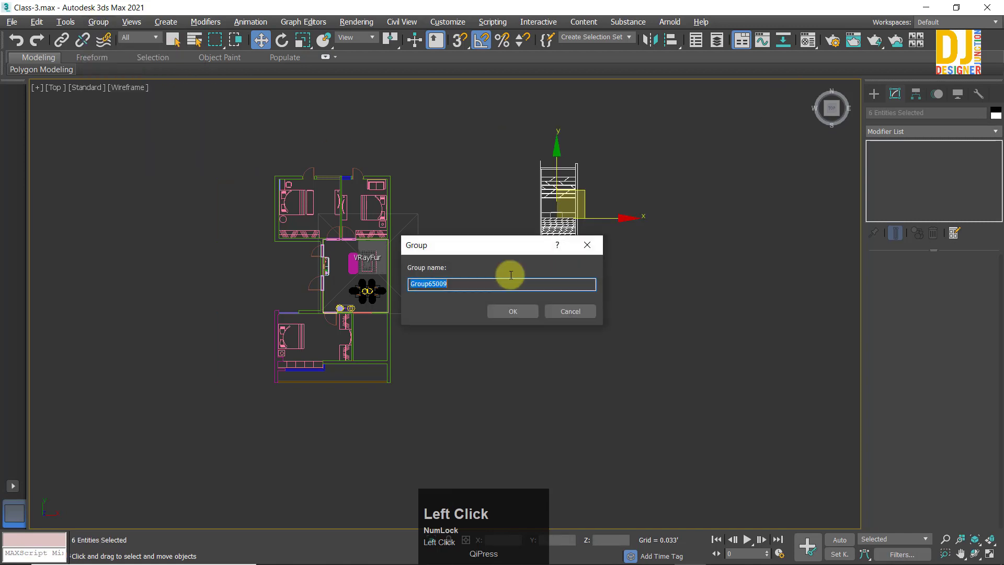
click(511, 312)
Step: Move the grouped elevation in the Top view so it sits beside the lower half of the floor plan
key(z)
scroll(499, 293, down, 2)
middle_drag(497, 282, 554, 232)
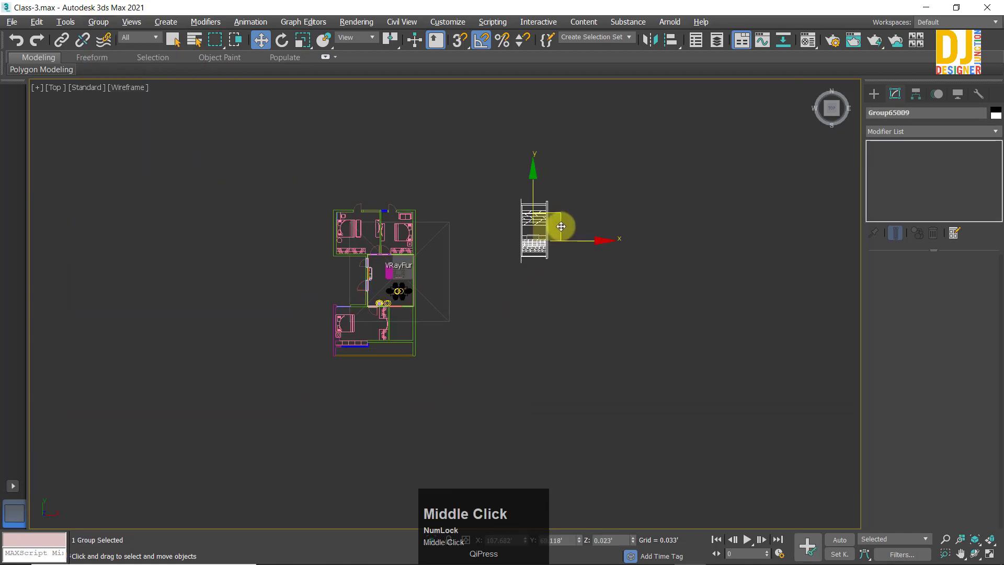
drag(561, 226, 553, 307)
key(alt+w)
middle_click(642, 406)
key(alt+w)
alt+middle_drag(635, 376, 532, 329)
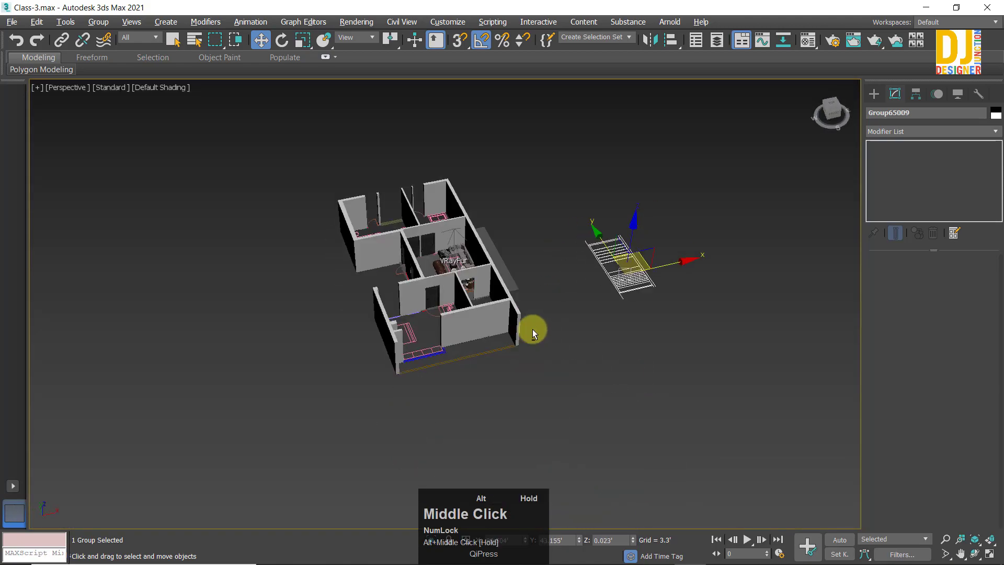
scroll(623, 302, up, 2)
Step: Rotate the grouped elevation 90° in the Front view so it stands upright
key(e)
key(alt+w)
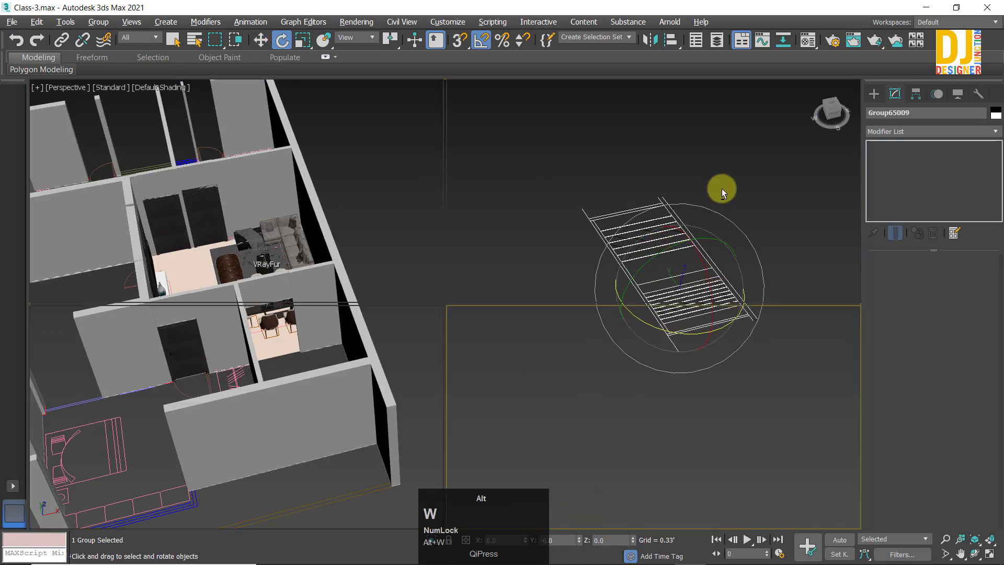
middle_click(722, 194)
key(alt+w)
key(z)
key(alt+w)
middle_click(274, 404)
key(alt+w)
key(z)
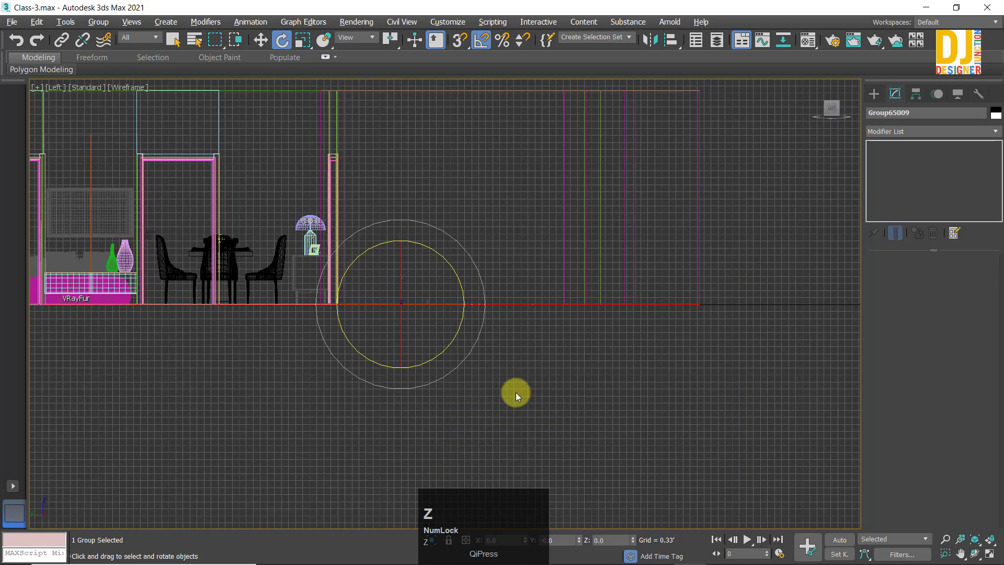
key(alt+w)
middle_click(720, 230)
key(alt+w)
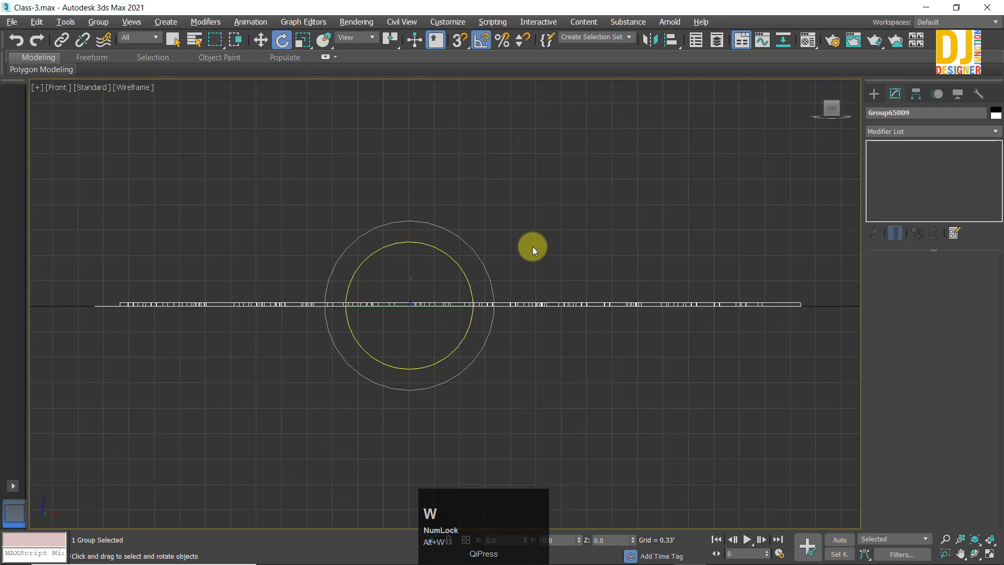
mouse_move(493, 284)
mouse_down()
mouse_move(489, 269)
mouse_move(493, 276)
mouse_up()
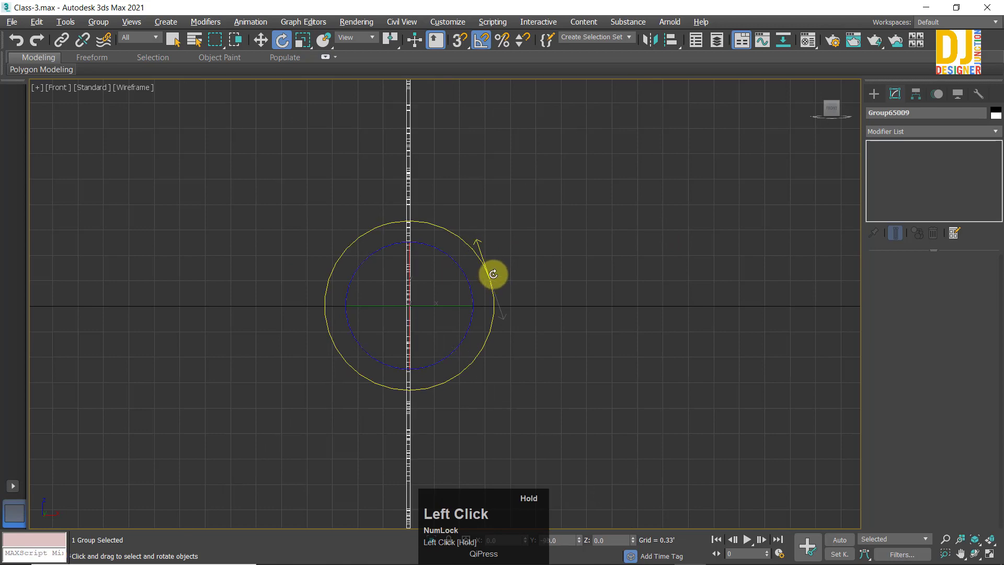
key(w)
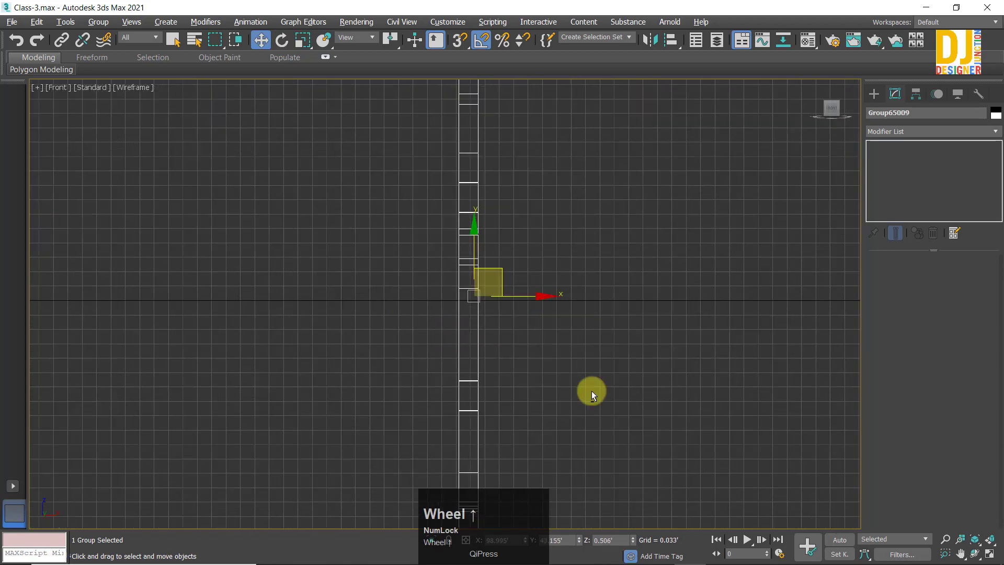
Step: Examine the upright elevation group and its orientation to the house in the Perspective view
key(alt+w)
middle_click(632, 441)
key(alt+w)
alt+middle_drag(617, 378, 630, 325)
scroll(415, 300, up, 8)
scroll(620, 381, down, 10)
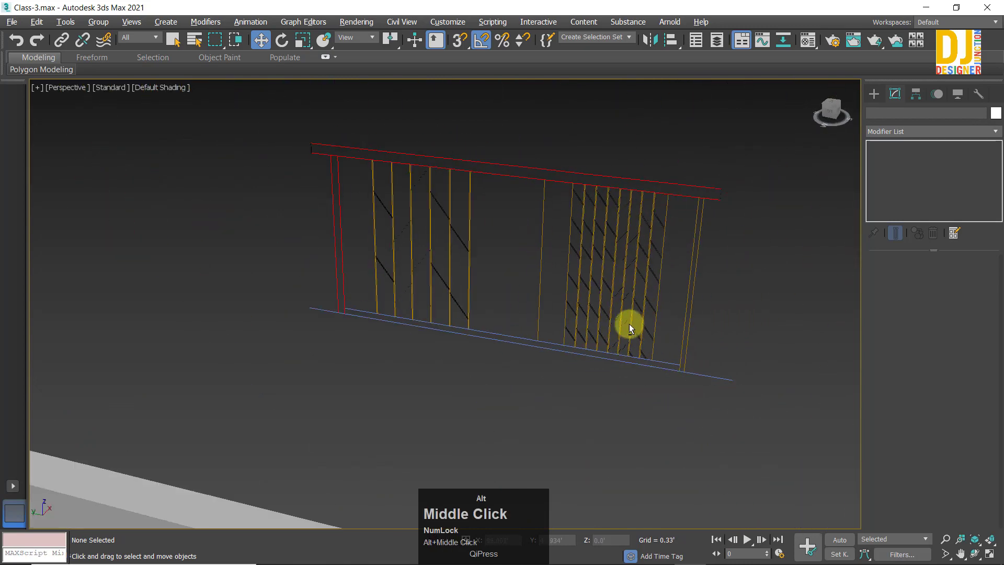
scroll(520, 271, up, 10)
scroll(518, 272, down, 8)
alt+middle_drag(517, 272, 508, 301)
scroll(560, 258, down, 3)
key(z)
click(583, 243)
alt+middle_drag(583, 242, 593, 287)
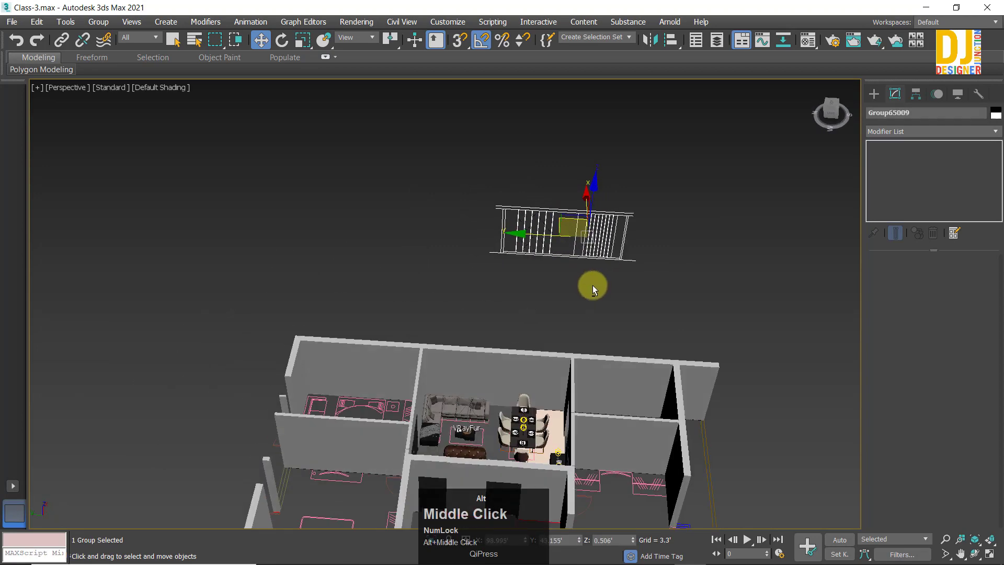
Step: Move the elevation group level with the living room and sideways into the floor plan
click(523, 234)
key(alt+w)
key(alt+w)
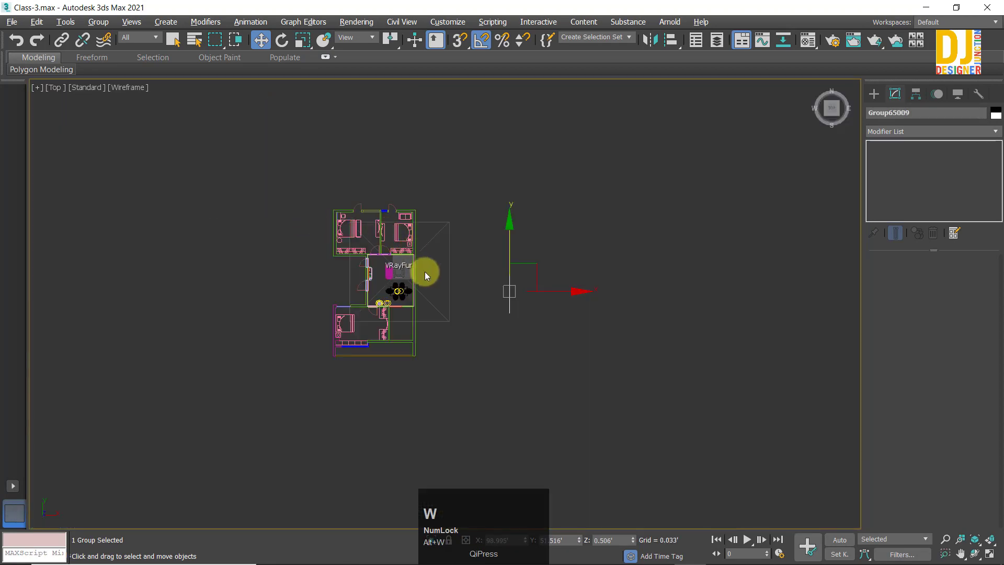
scroll(427, 271, up, 2)
drag(599, 294, 384, 299)
Step: Move the elevation group in the Left view so it overlaps the living room with its base on the house's floor line
key(alt+w)
key(alt+w)
key(z)
middle_drag(354, 406, 522, 365)
scroll(475, 332, up, 4)
scroll(464, 353, down, 5)
drag(522, 365, 553, 282)
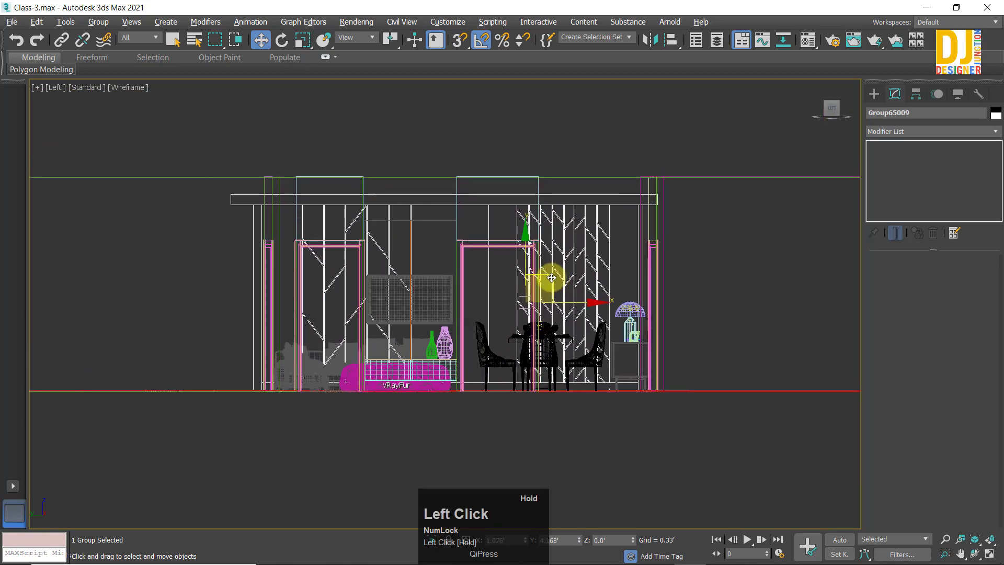
Step: Fine-tune the elevation group's position in the Left view so its side walls line up with the living room's walls
key(z)
middle_drag(466, 333, 647, 324)
scroll(608, 279, up, 2)
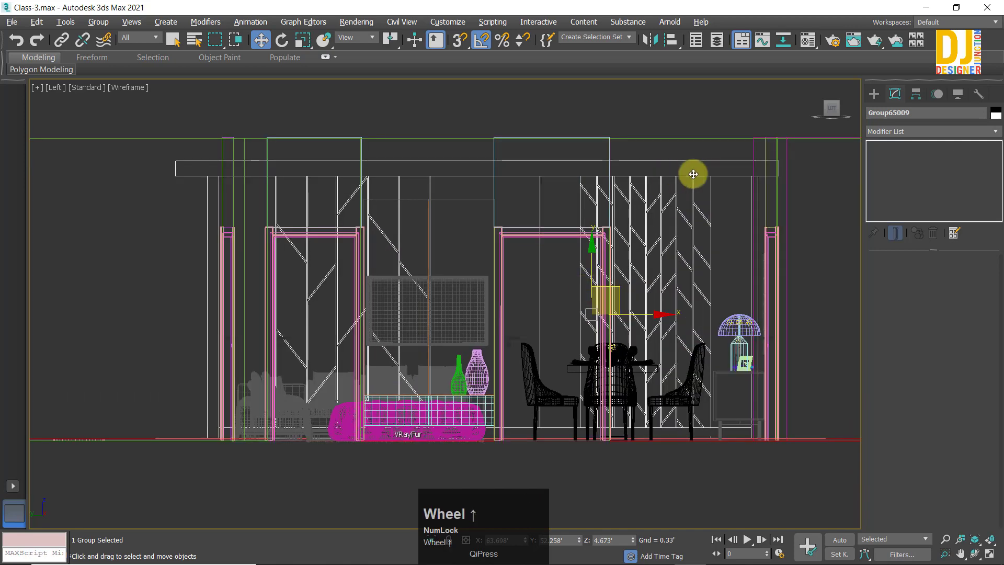
drag(644, 316, 662, 316)
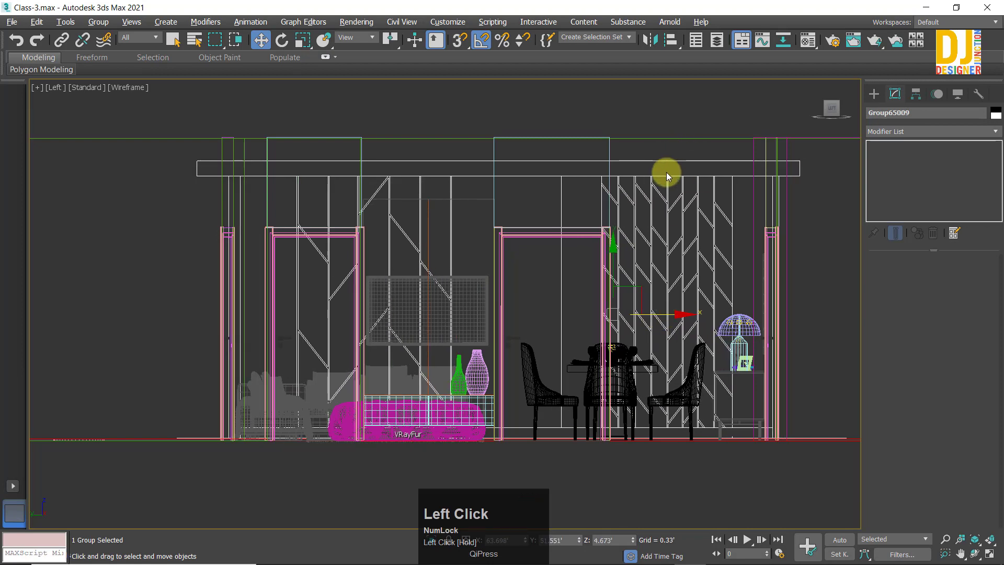
scroll(647, 314, up, 2)
middle_drag(647, 314, 589, 251)
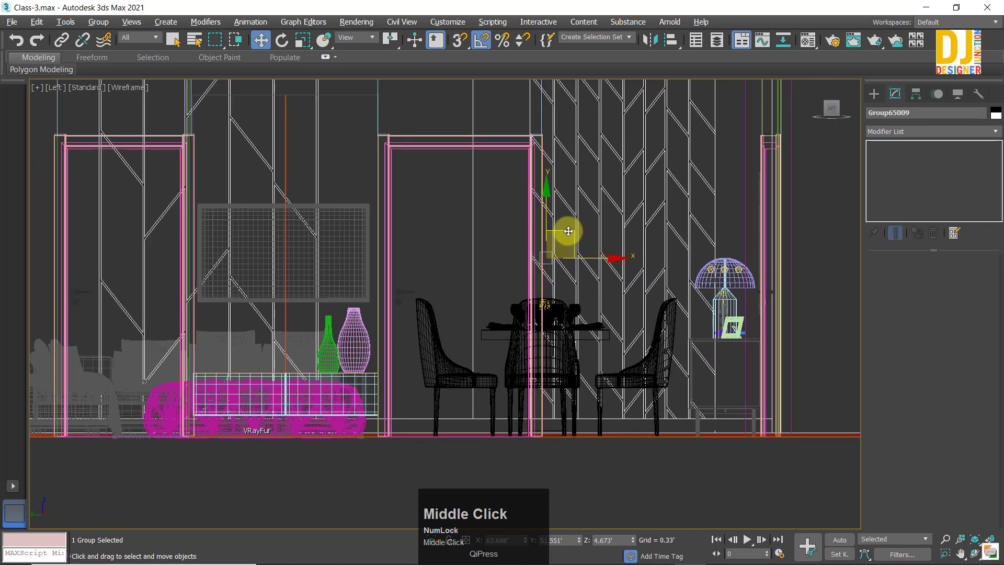
mouse_move(568, 231)
mouse_down()
mouse_move(557, 224)
mouse_move(575, 246)
mouse_move(579, 235)
mouse_up()
scroll(579, 242, down, 4)
middle_click(583, 260)
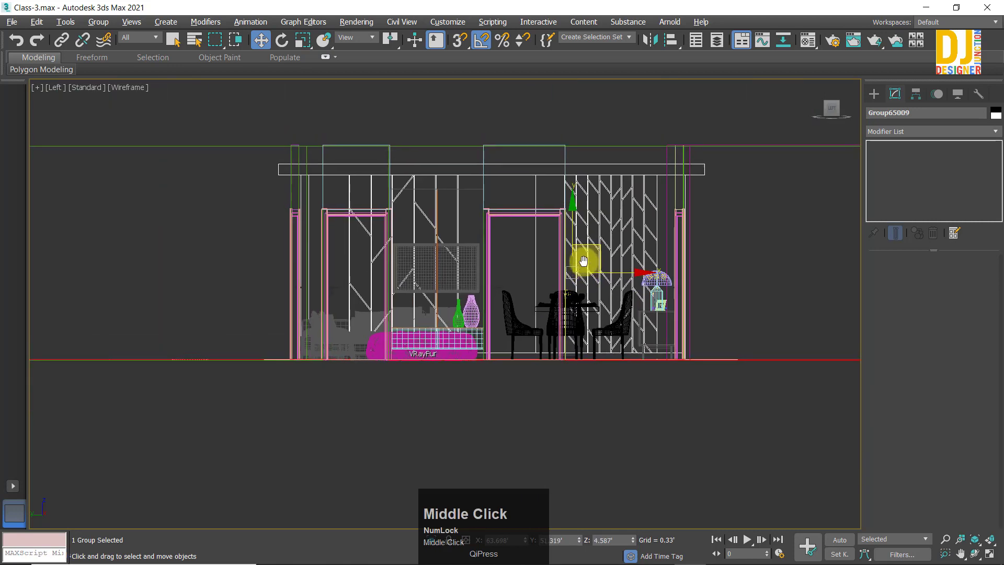
scroll(582, 260, up, 3)
drag(638, 281, 625, 282)
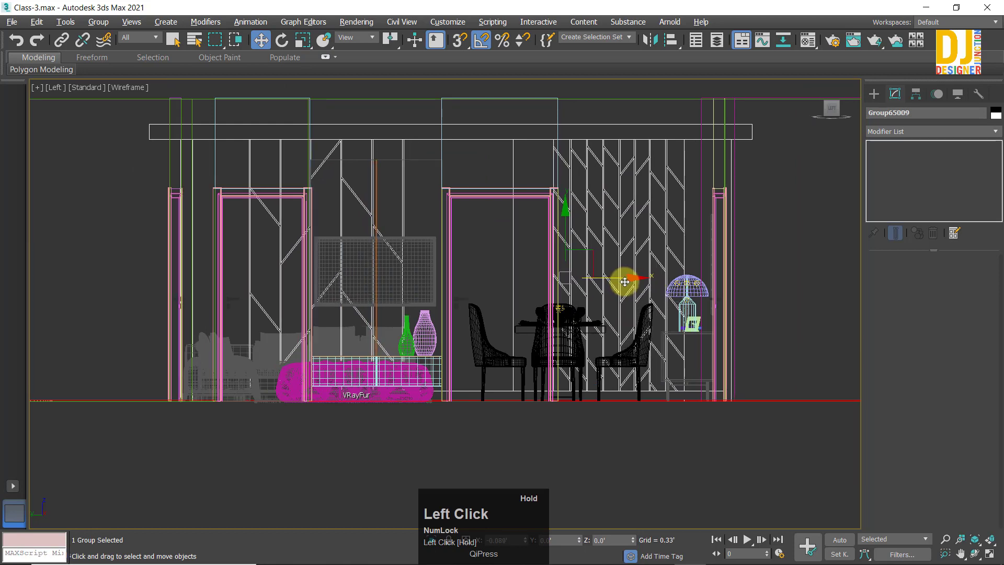
Step: Move the elevation group along its X axis in the Perspective view so it stands clear behind the living room's outer wall
scroll(649, 311, down, 2)
key(alt+w)
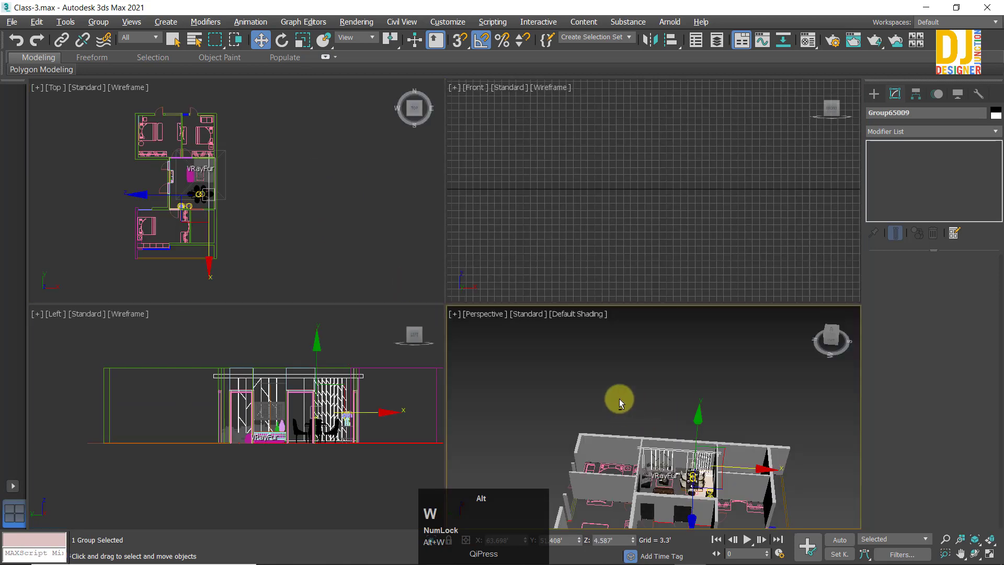
key(alt+w)
key(z)
alt+middle_drag(544, 289, 414, 294)
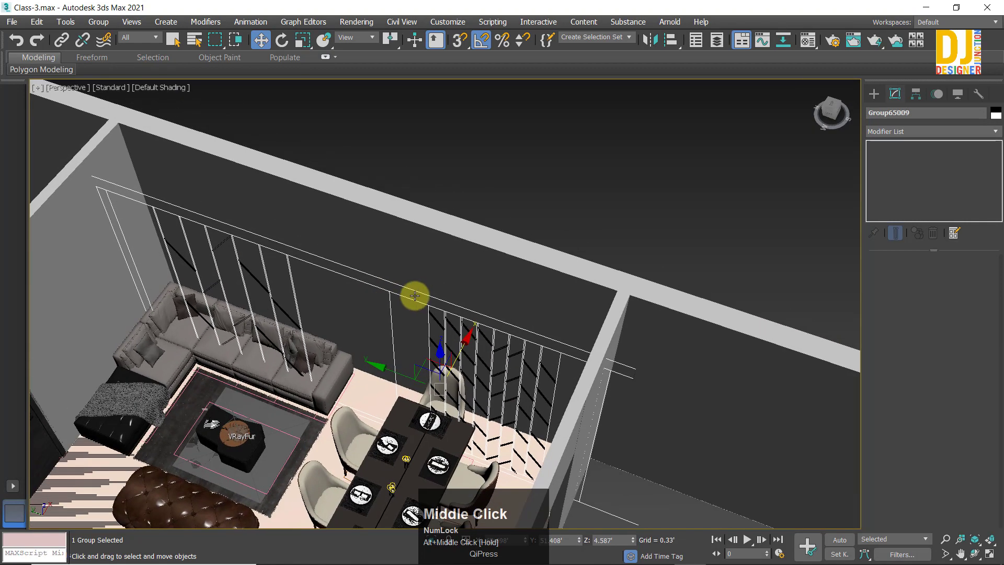
scroll(452, 302, down, 3)
drag(458, 285, 569, 213)
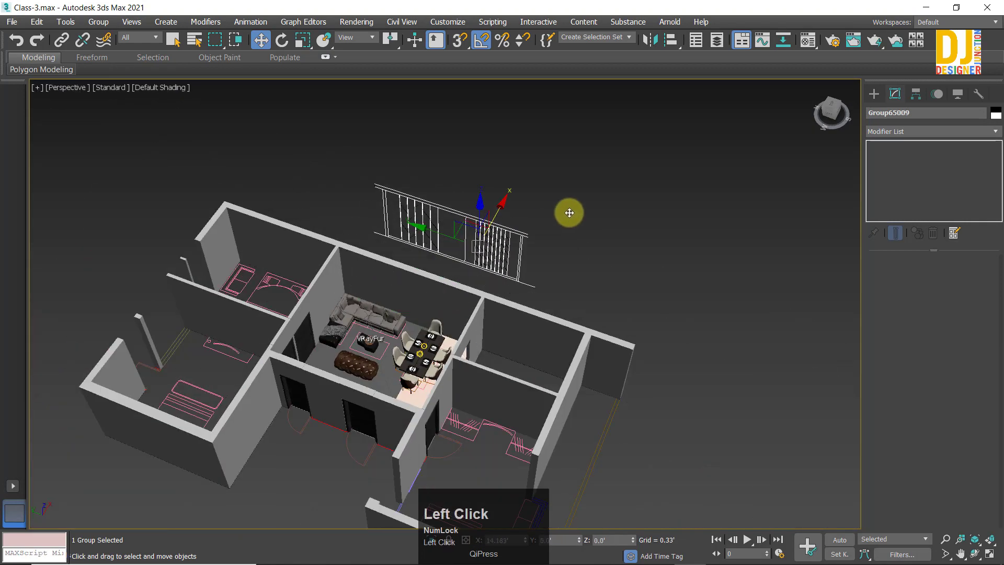
click(619, 259)
click(449, 195)
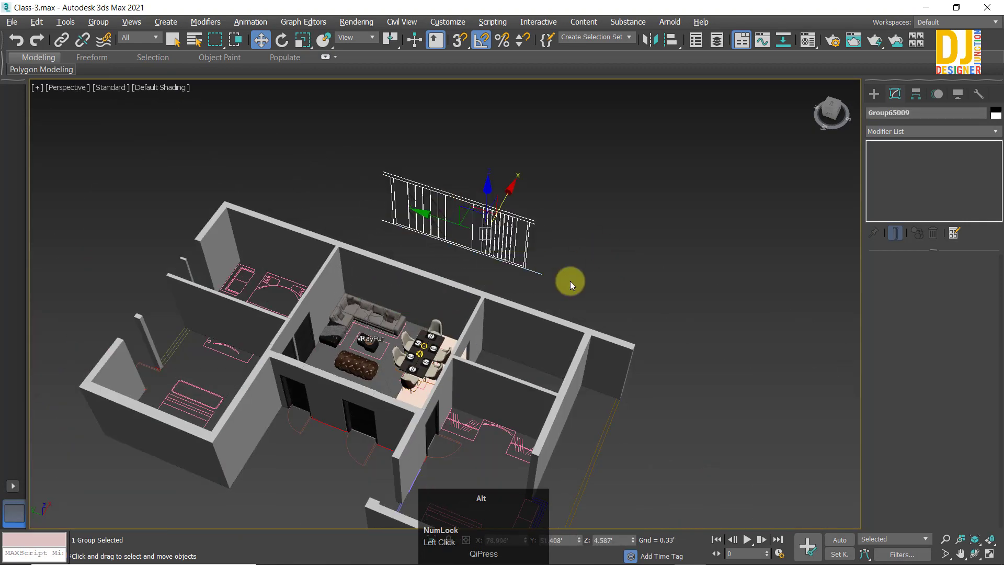
Step: Isolate the elevation group, examine it from several views and end the isolation
key(alt+q)
click(516, 306)
key(z)
click(355, 235)
key(z)
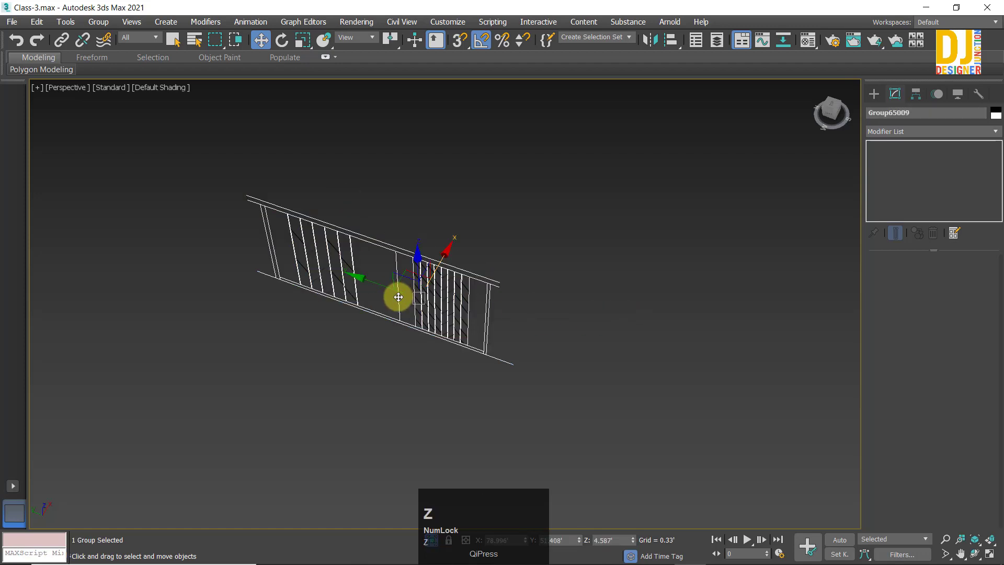
alt+middle_drag(399, 293, 444, 253)
key(f)
key(z)
key(alt+w)
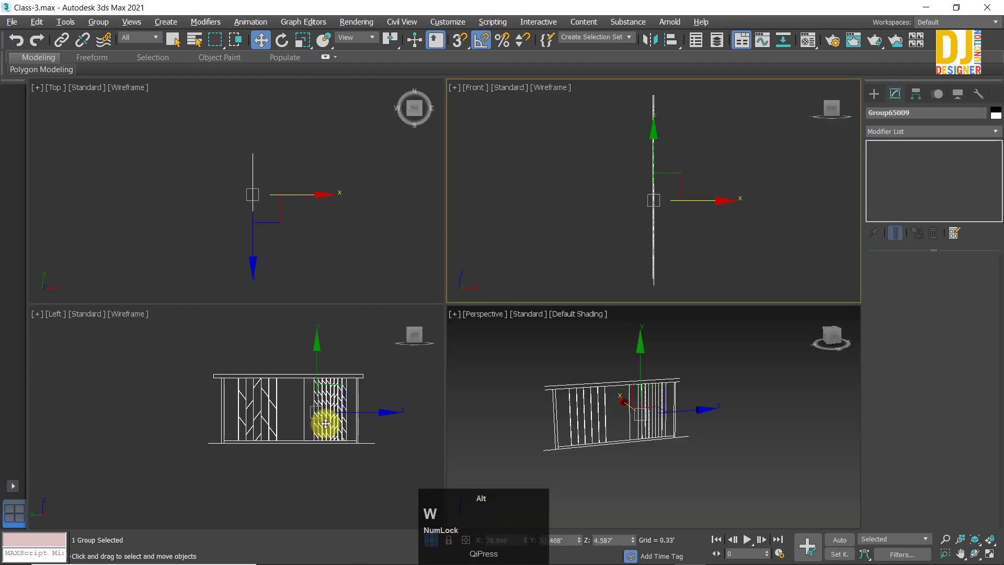
key(alt+w)
key(alt+w)
key(alt+w)
alt+middle_drag(558, 330, 513, 466)
alt+middle_drag(435, 546, 463, 417)
click(463, 418)
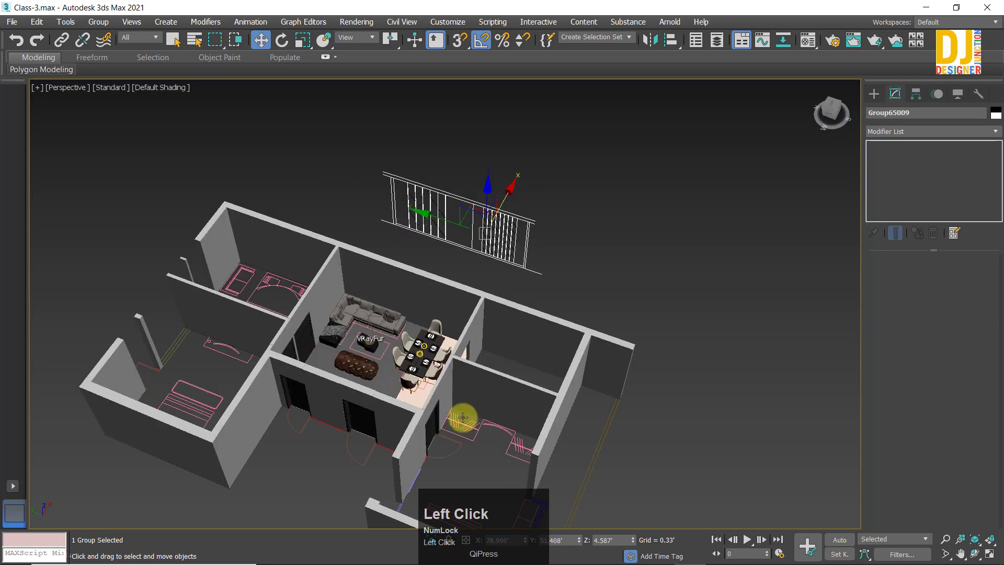
Step: Isolate the elevation group from the house model and show it in a full-size Left view
alt+middle_drag(351, 406, 475, 335)
scroll(466, 273, up, 1)
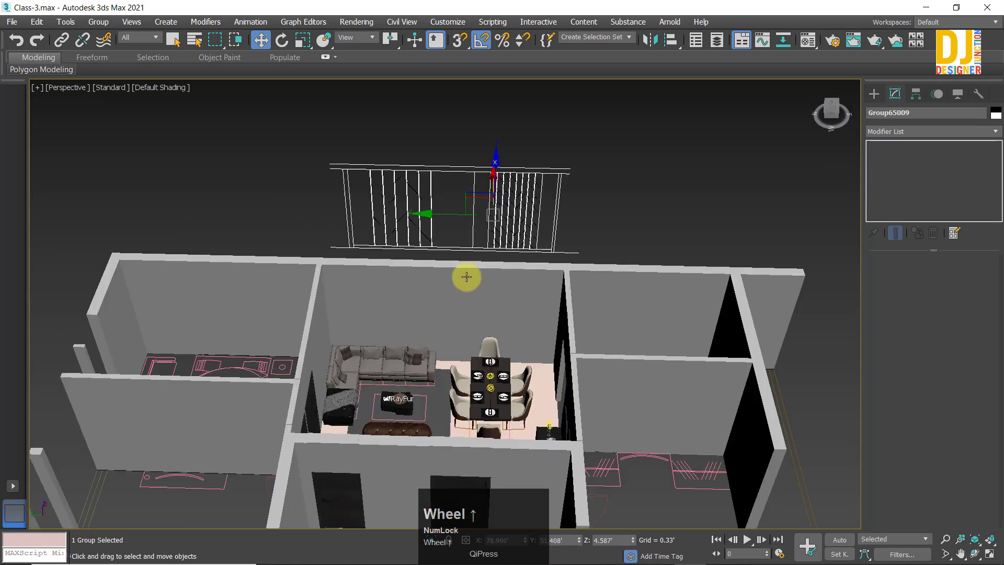
key(z)
alt+middle_drag(463, 228, 534, 201)
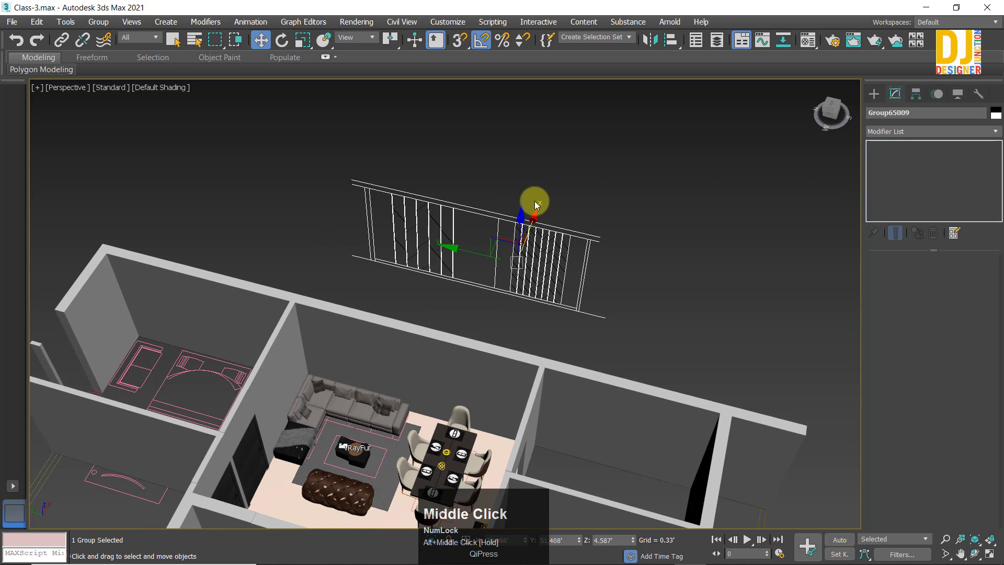
key(alt+q)
key(alt+w)
key(alt+w)
key(alt+w)
key(alt+w)
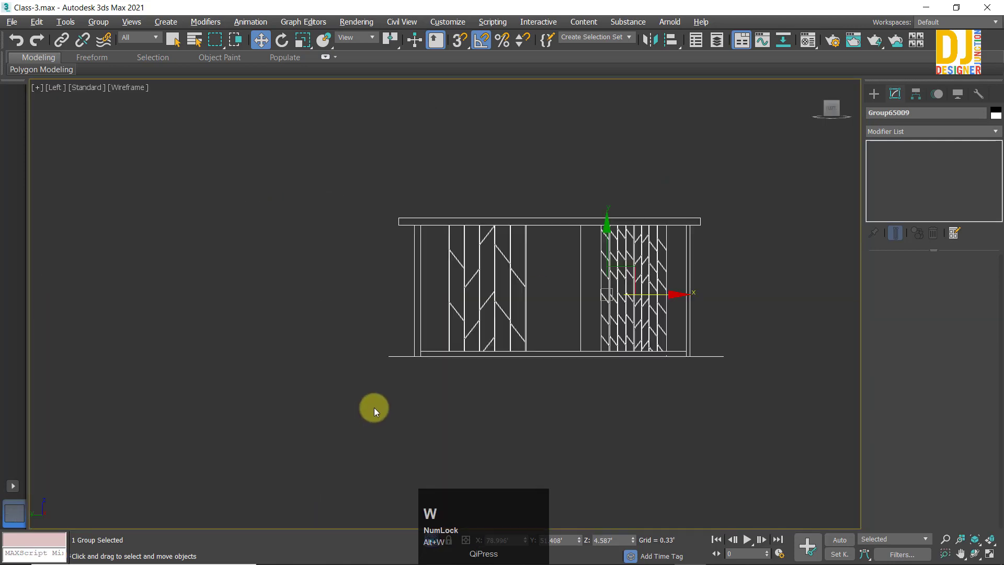
Step: Deselect the elevation group and examine its frame and panel lines in the Left view
key(z)
click(340, 161)
scroll(291, 287, up, 2)
middle_drag(291, 287, 410, 288)
click(381, 99)
scroll(300, 204, up, 5)
scroll(515, 399, down, 4)
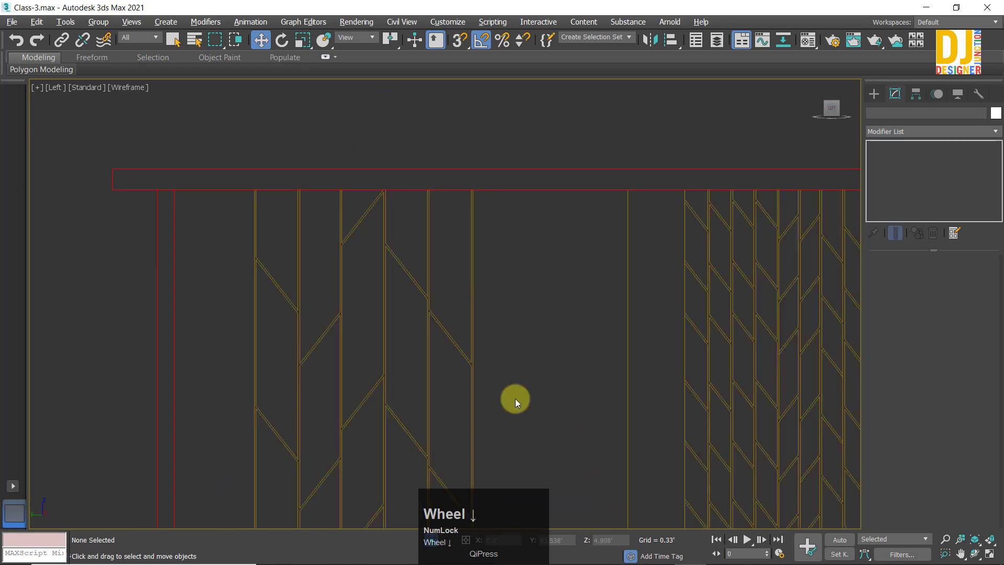
key(alt+w)
key(alt+w)
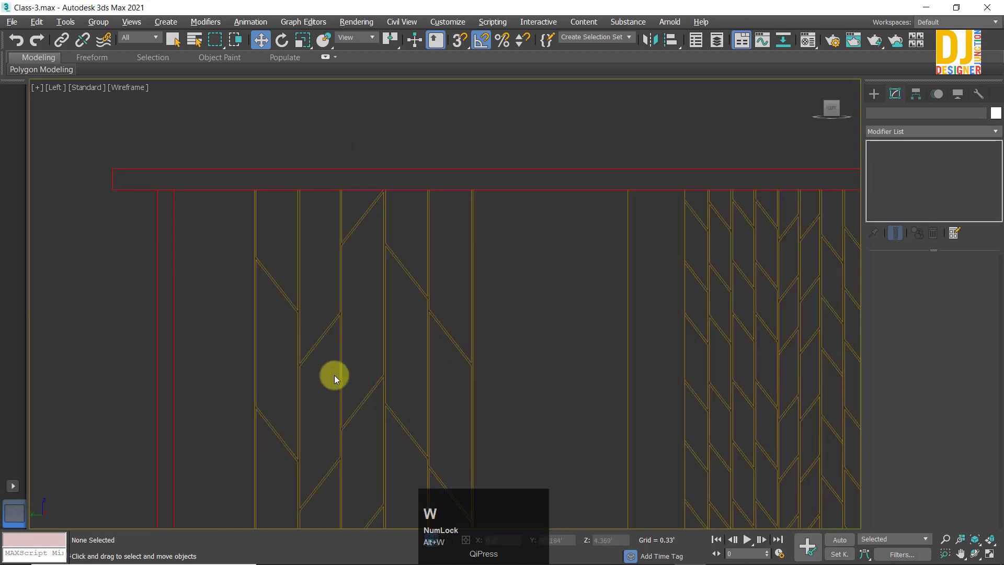
middle_drag(331, 376, 464, 284)
scroll(447, 267, up, 2)
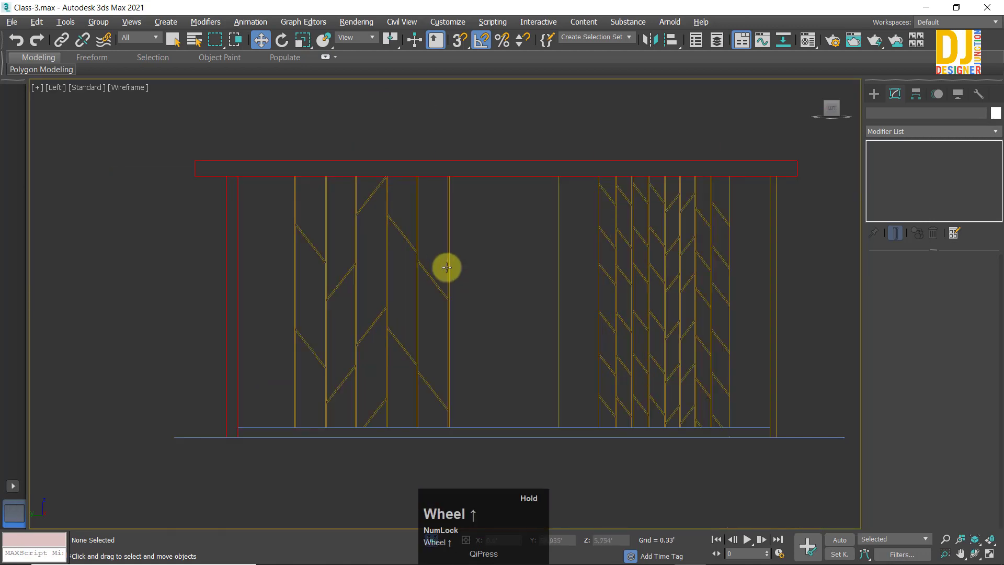
Step: Activate the Rectangle spline tool for tracing over the elevation in the Left view
click(874, 94)
click(887, 111)
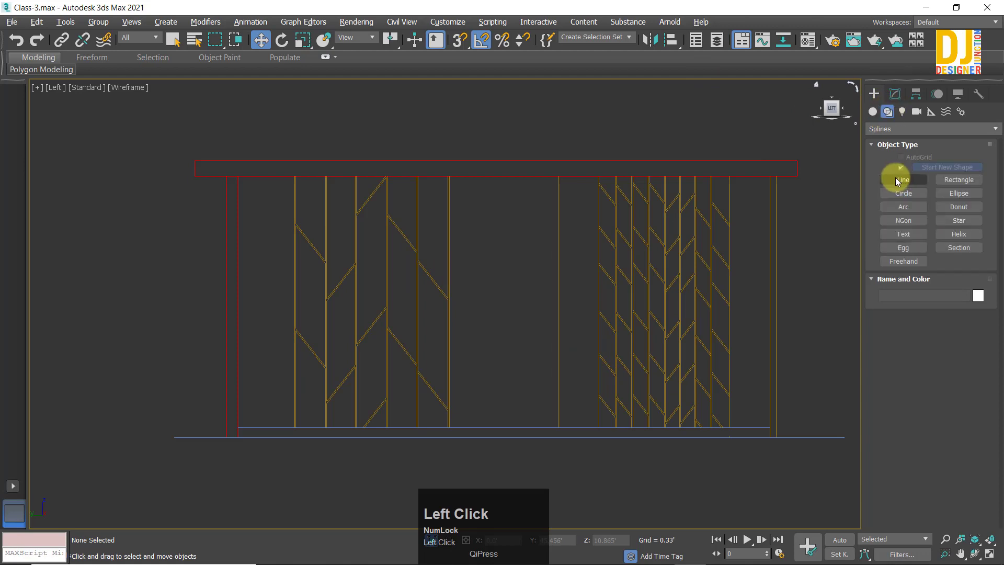
click(895, 179)
scroll(186, 161, up, 2)
middle_drag(187, 161, 375, 170)
scroll(323, 167, up, 2)
scroll(314, 131, down, 3)
scroll(374, 170, up, 1)
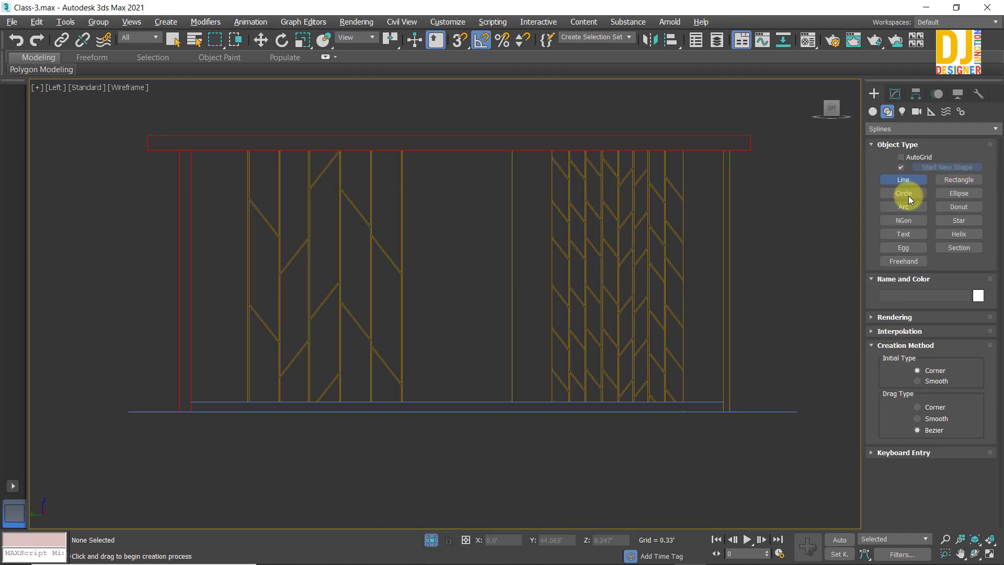
click(945, 180)
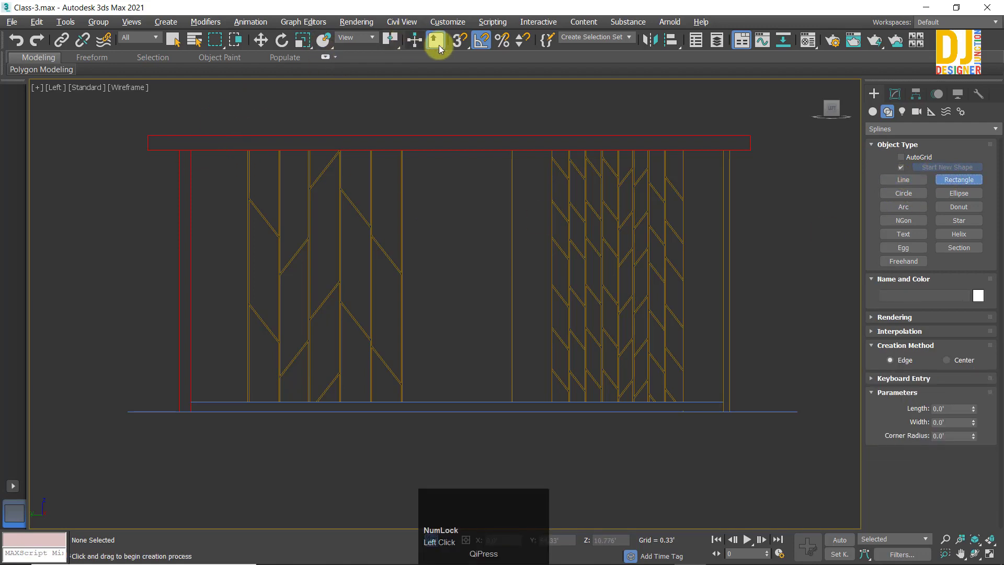
Step: Turn on 3D snapping, review the active snap types and enable axis constraints in the snap options
key(s)
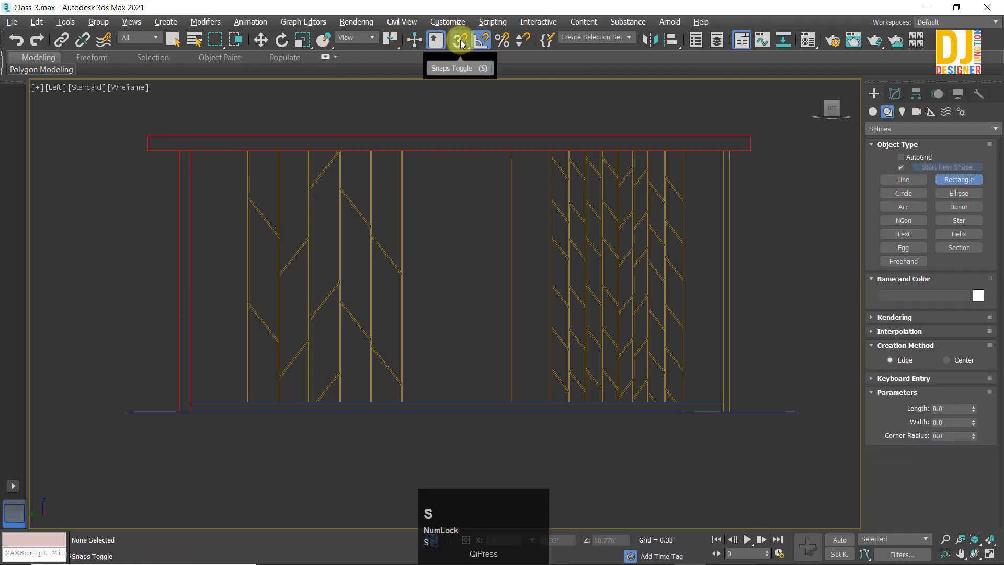
right_click(460, 40)
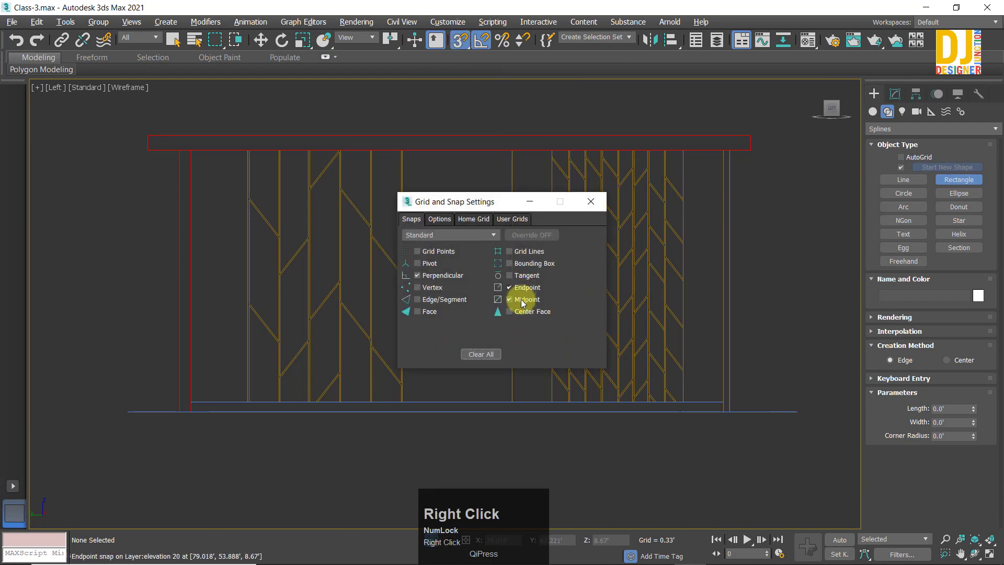
click(591, 201)
right_click(461, 40)
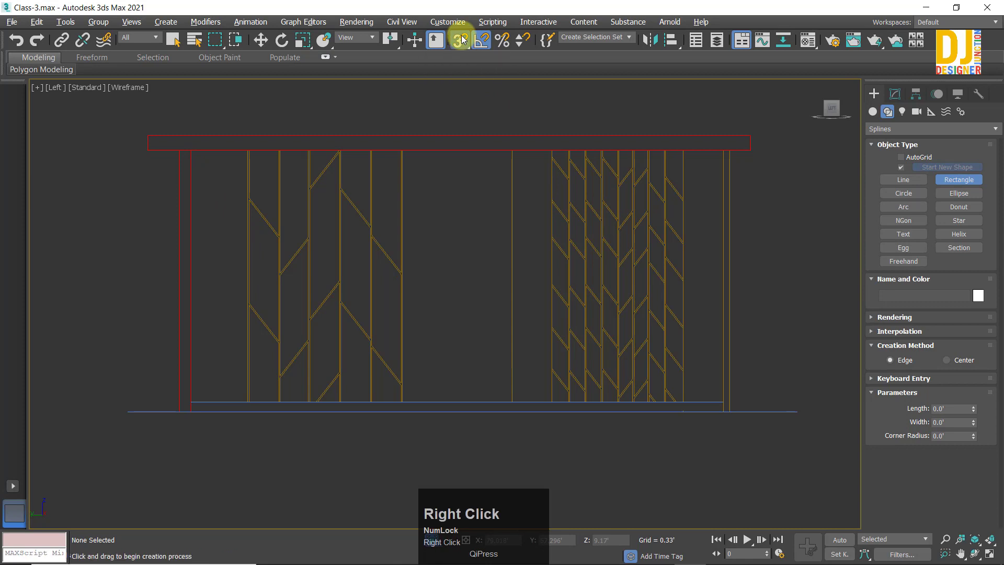
click(436, 219)
click(427, 347)
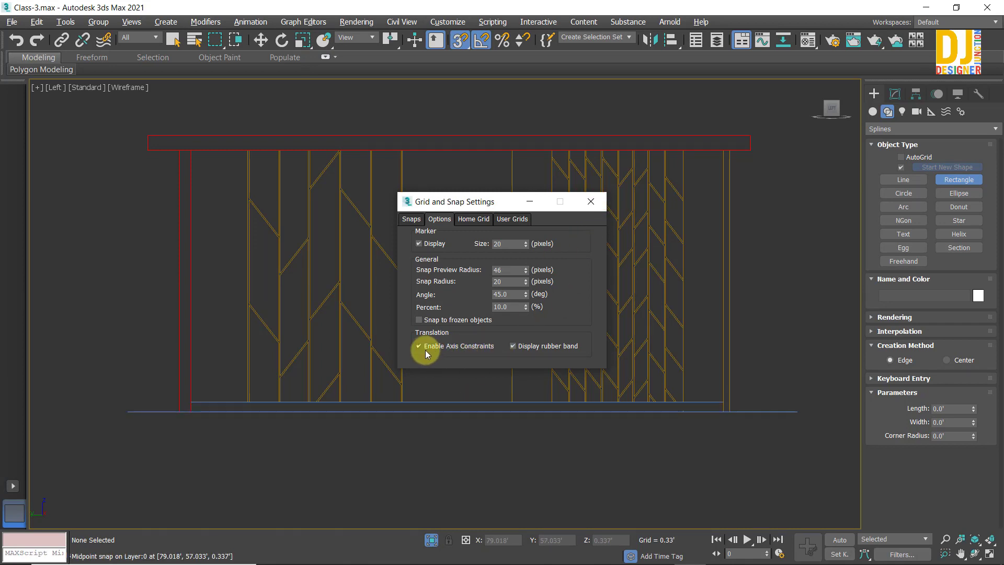
click(590, 204)
Step: Draw a snapped rectangle 8.333' long and 17.625' wide over the wall area between the side frames, the ceiling band and the skirting
scroll(385, 226, up, 2)
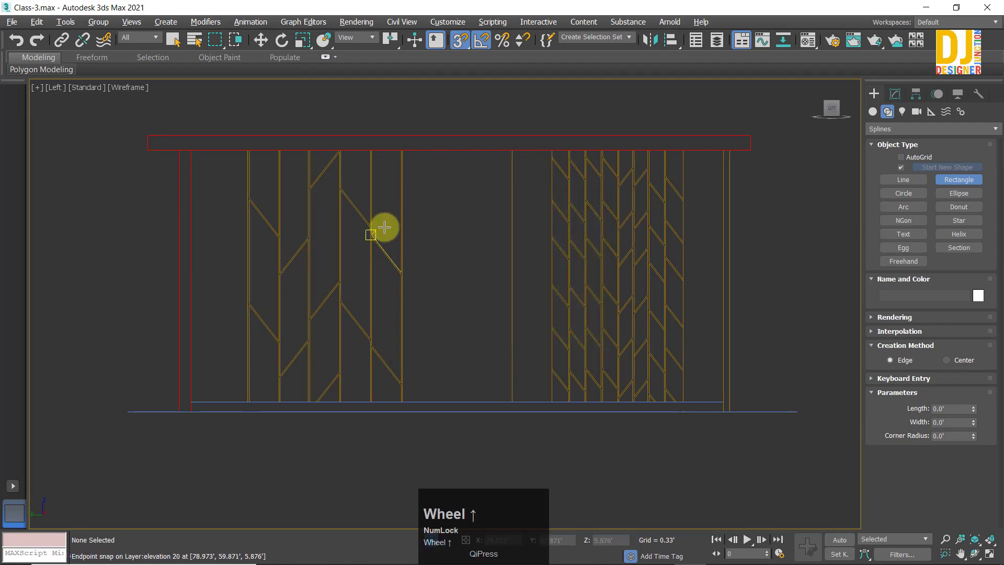
middle_drag(131, 218, 191, 183)
scroll(327, 217, down, 2)
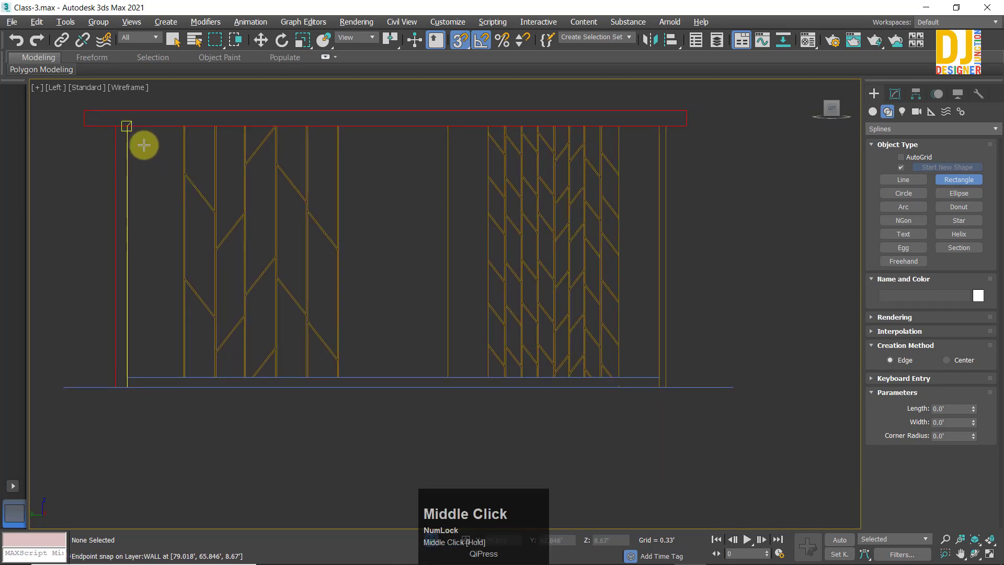
drag(127, 125, 656, 377)
drag(783, 300, 783, 301)
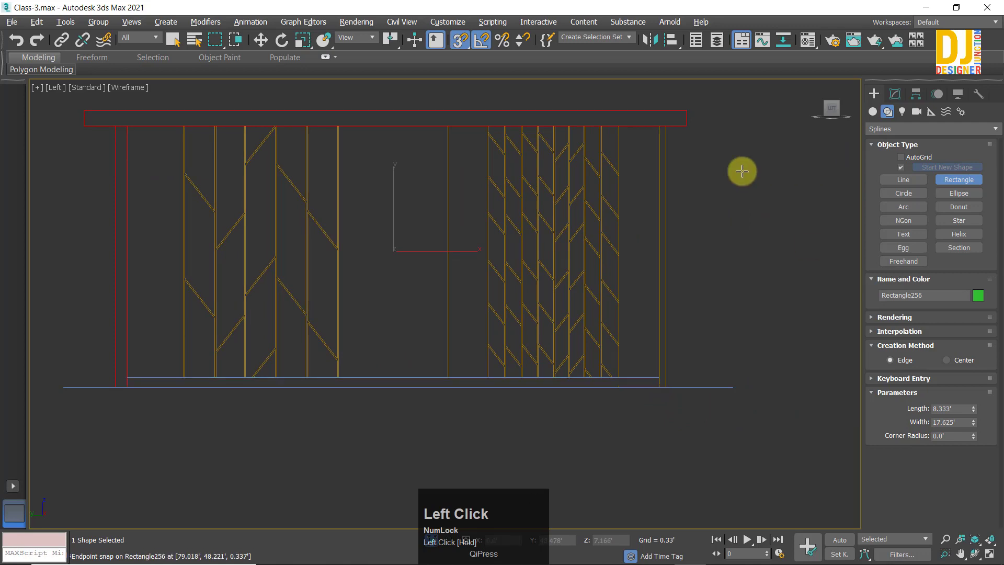
right_click(419, 251)
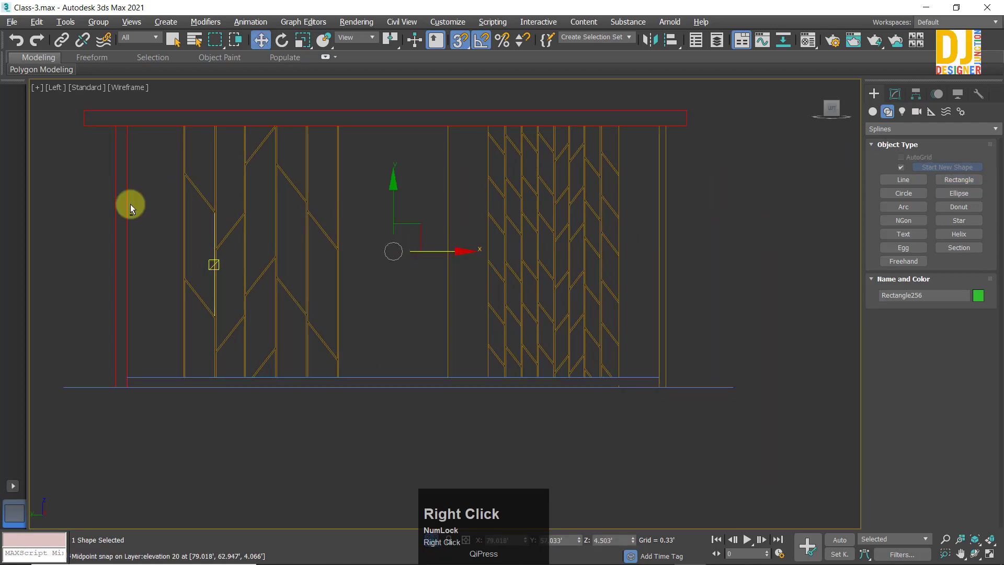
Step: Pull the rectangle out in front of the elevation in the Perspective view to check it, and undo the moves
key(alt+w)
key(alt+w)
key(z)
key(alt+w)
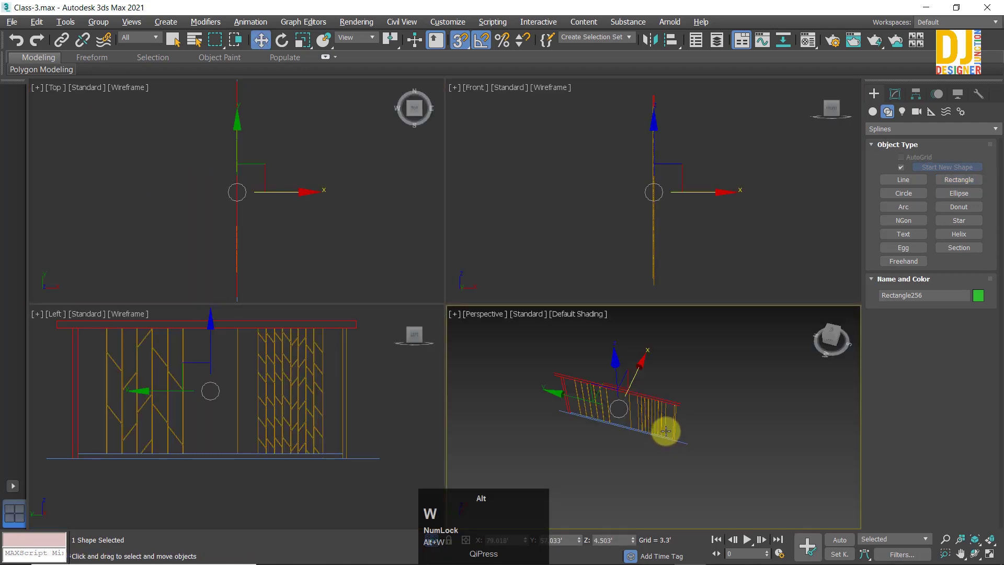
key(alt+w)
middle_drag(458, 296, 403, 242)
scroll(449, 78, down, 3)
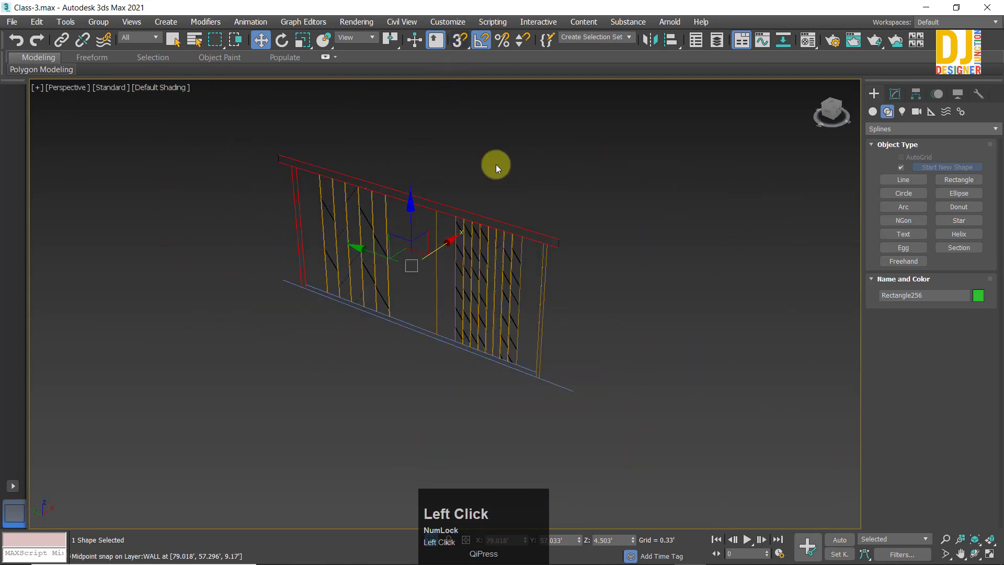
scroll(437, 281, up, 4)
alt+middle_drag(437, 271, 428, 244)
drag(438, 243, 330, 313)
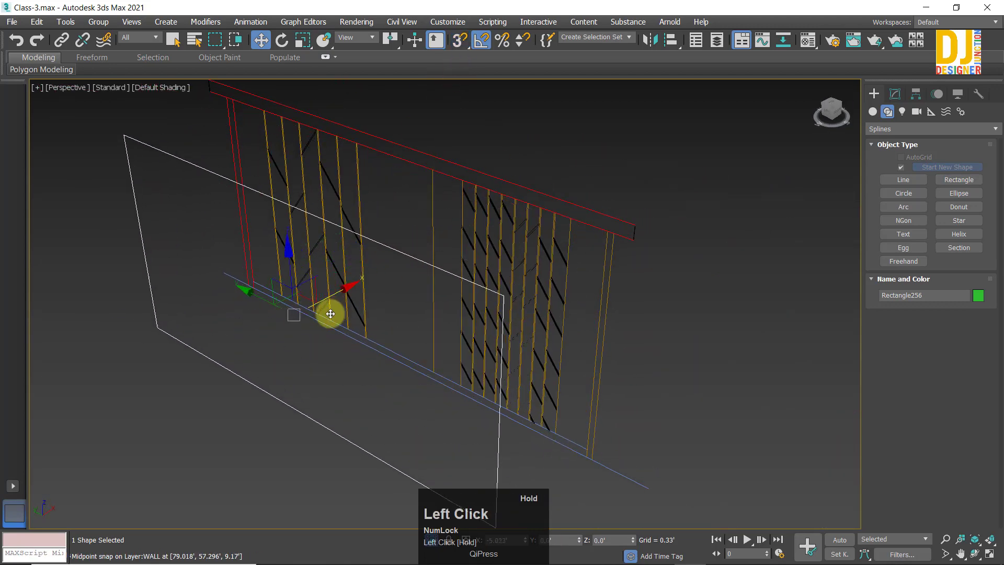
key(ctrl+z)
drag(427, 245, 368, 281)
key(ctrl+z)
alt+middle_drag(603, 322, 658, 273)
Step: Activate the Line spline tool in the Left view with nothing selected and turn on 3D snapping
key(alt+w)
key(alt+w)
key(alt+w)
key(alt+w)
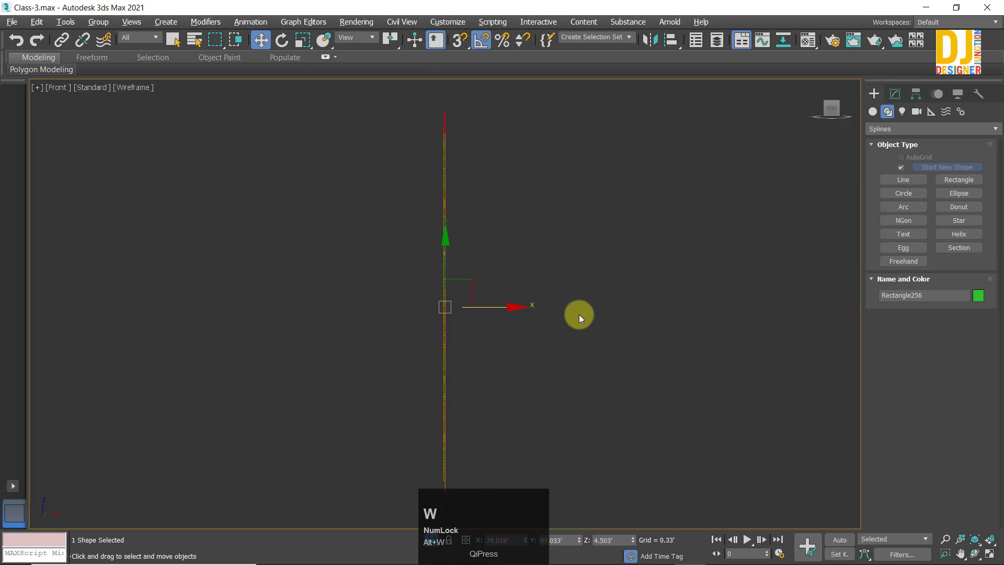
click(452, 396)
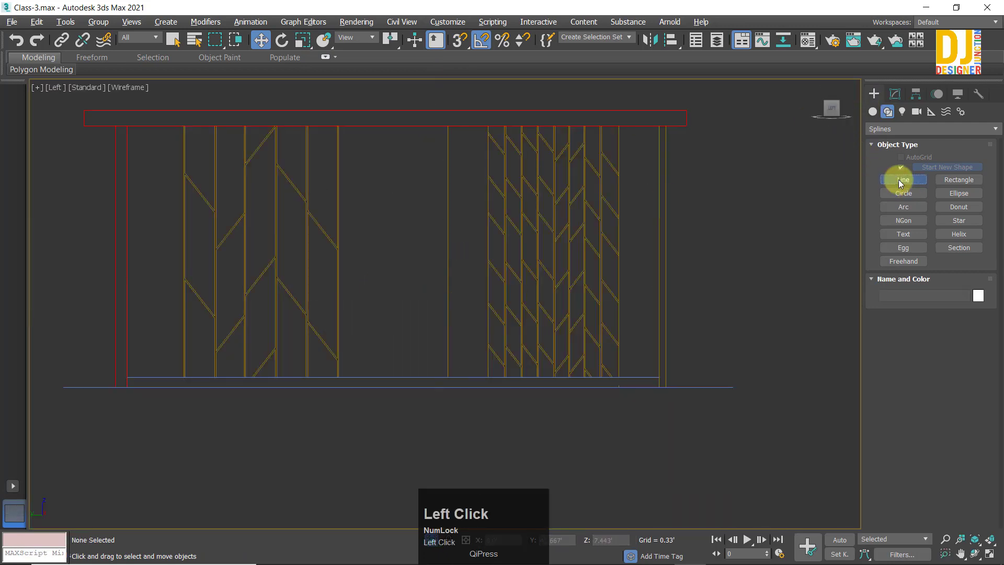
click(901, 180)
middle_click(406, 218)
scroll(446, 204, up, 5)
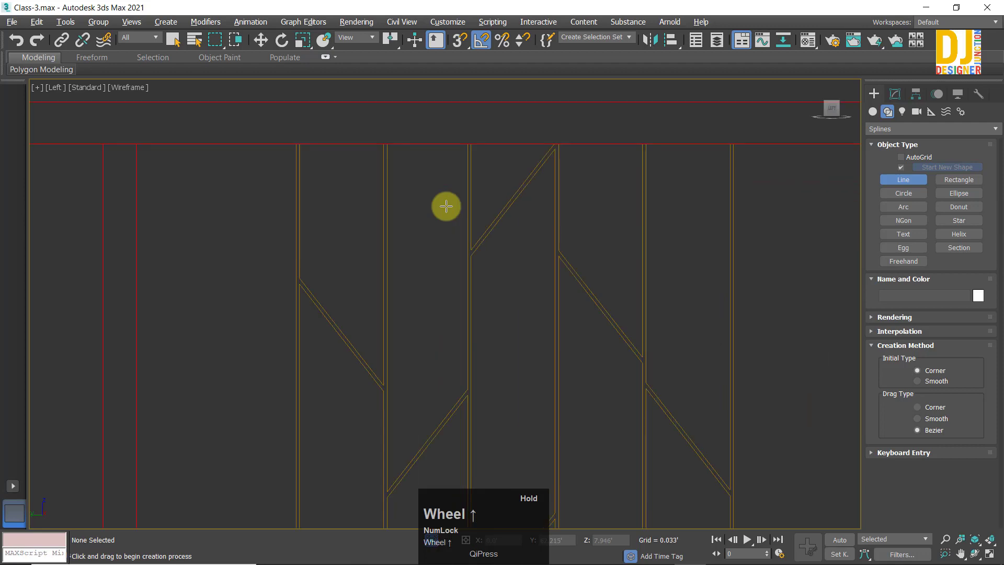
click(462, 40)
middle_drag(258, 309, 350, 100)
scroll(356, 292, down, 2)
scroll(311, 127, down, 3)
scroll(311, 127, up, 2)
middle_drag(303, 125, 303, 170)
click(288, 143)
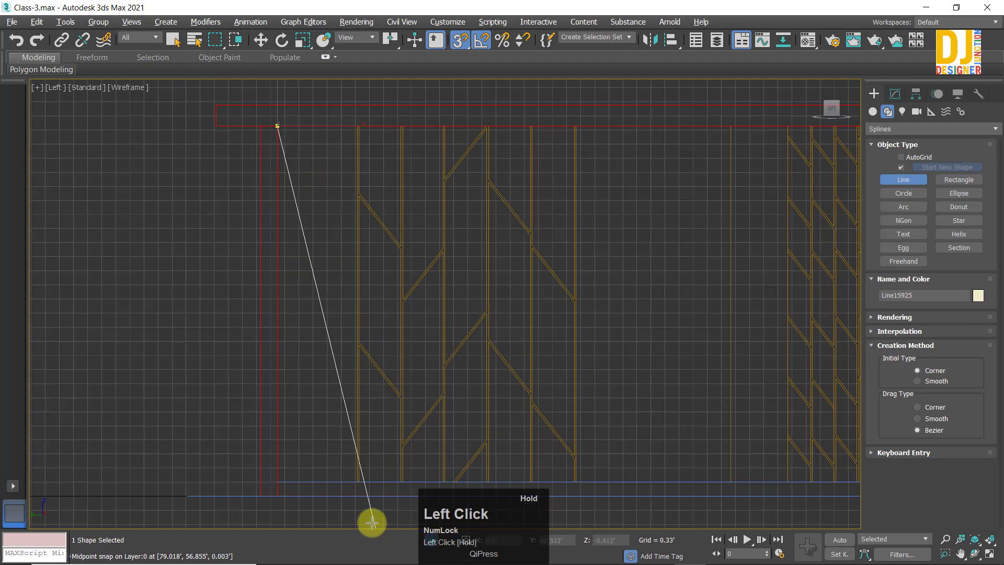
click(355, 127)
right_click(533, 188)
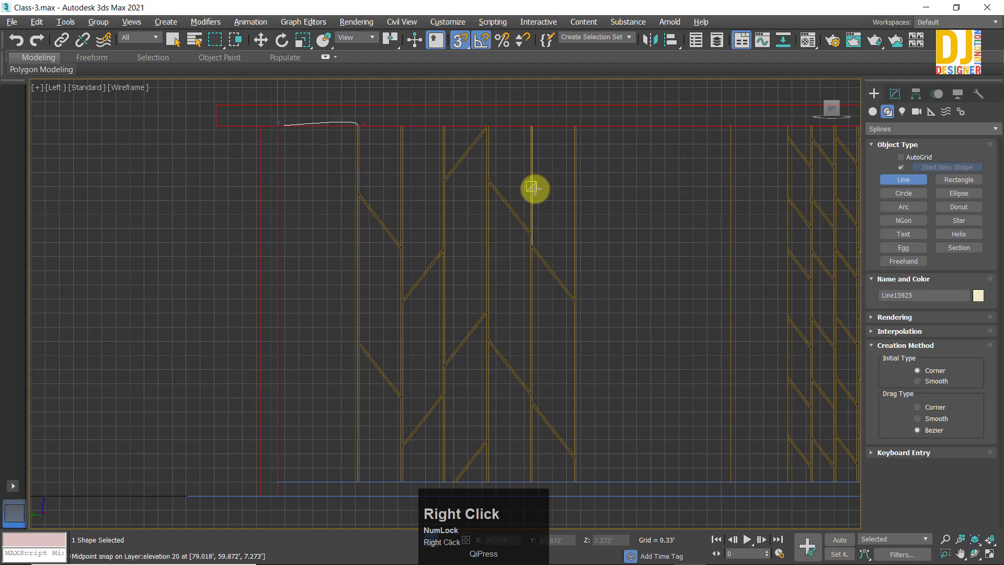
Step: Hide the grid and trace the plain wall panel before the first vertical strip as a closed snapped line, from ceiling band to skirting
scroll(315, 139, up, 1)
middle_drag(315, 139, 307, 103)
scroll(351, 164, down, 1)
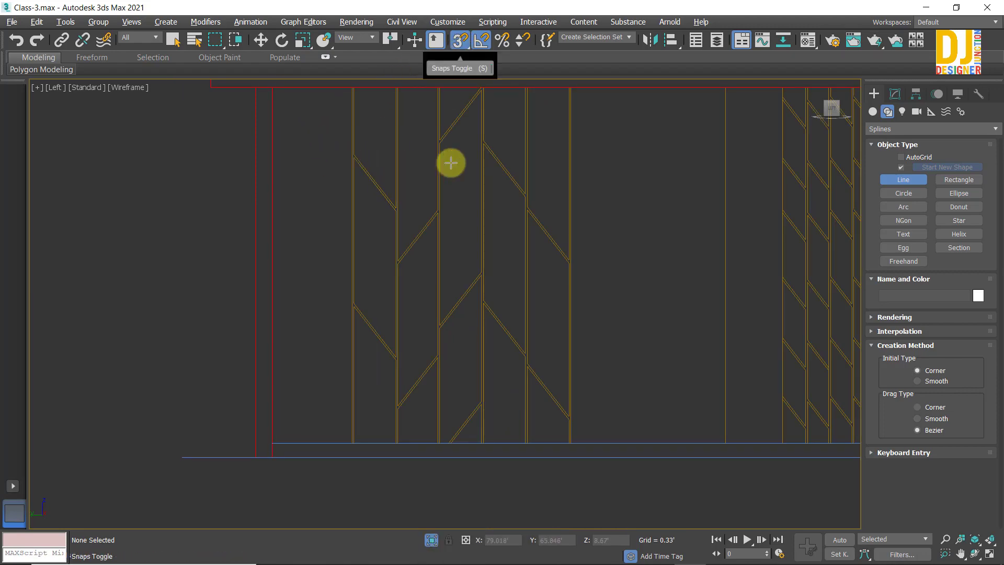
scroll(479, 158, down, 2)
middle_drag(381, 173, 325, 176)
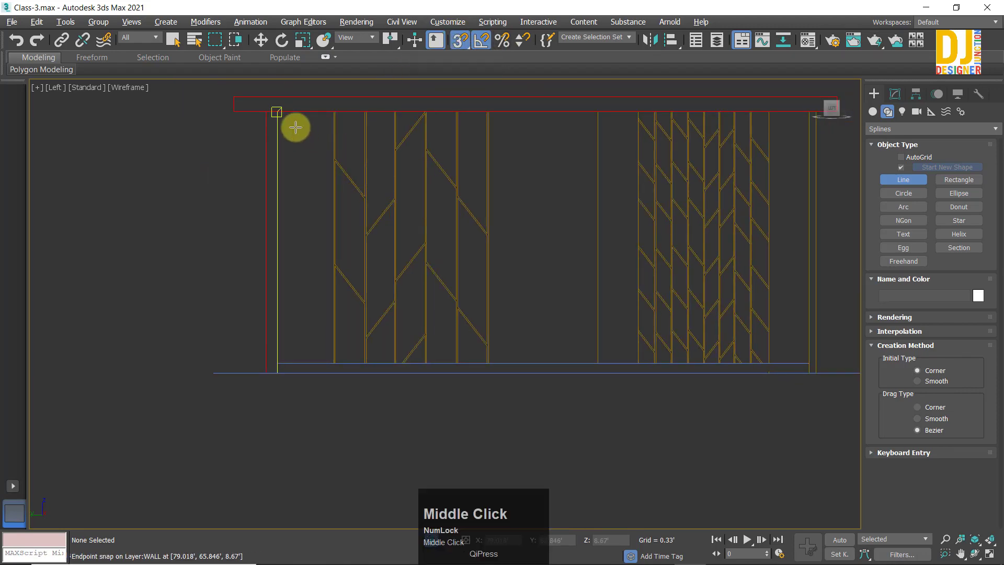
click(277, 111)
scroll(328, 140, up, 2)
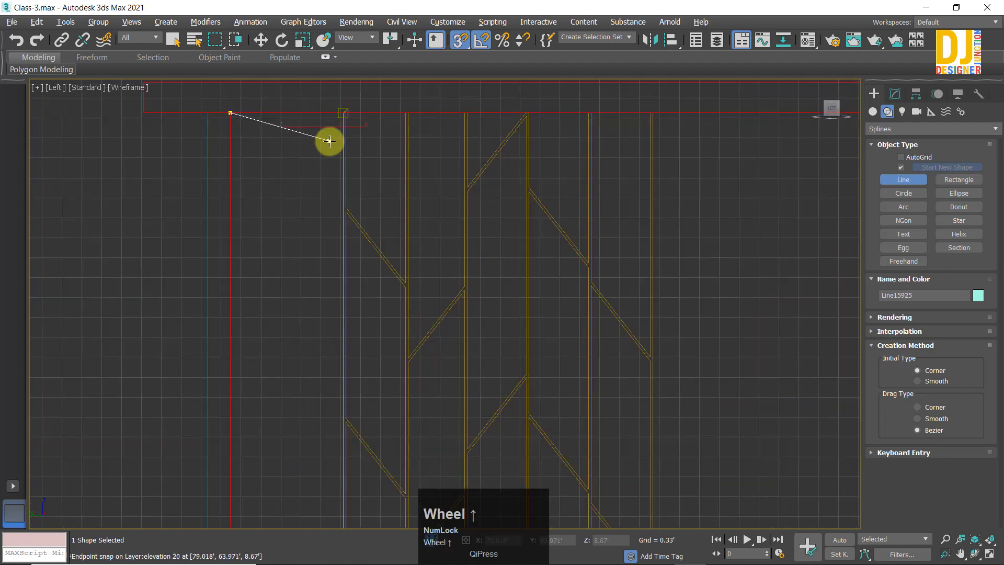
key(g)
scroll(329, 140, up, 3)
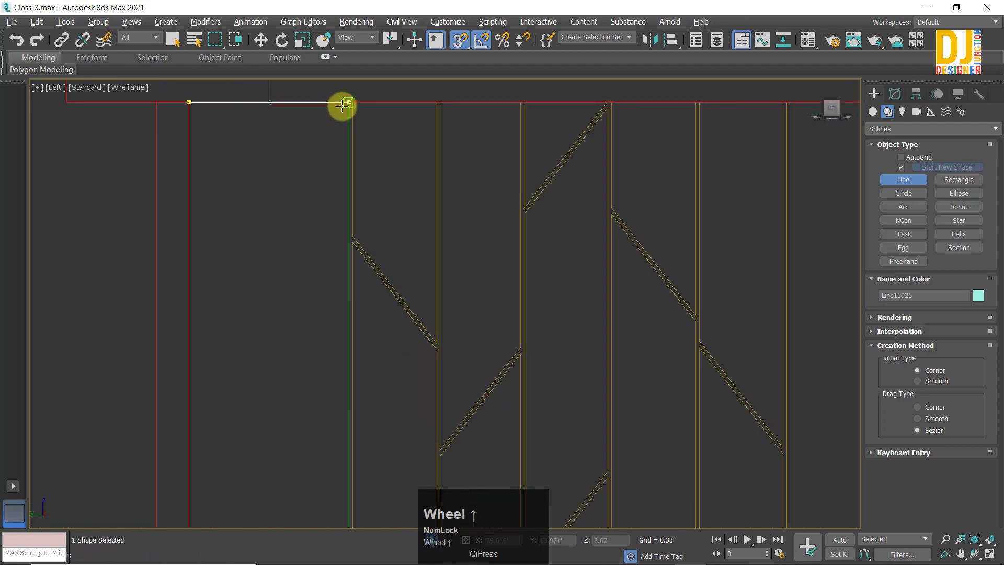
scroll(354, 389, down, 3)
middle_drag(354, 392, 385, 265)
scroll(385, 471, up, 3)
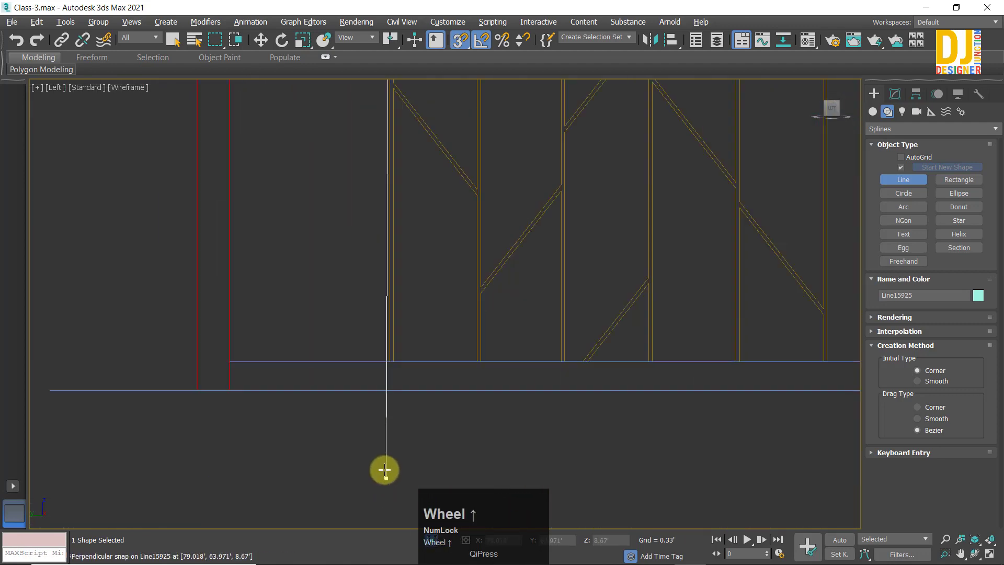
click(390, 362)
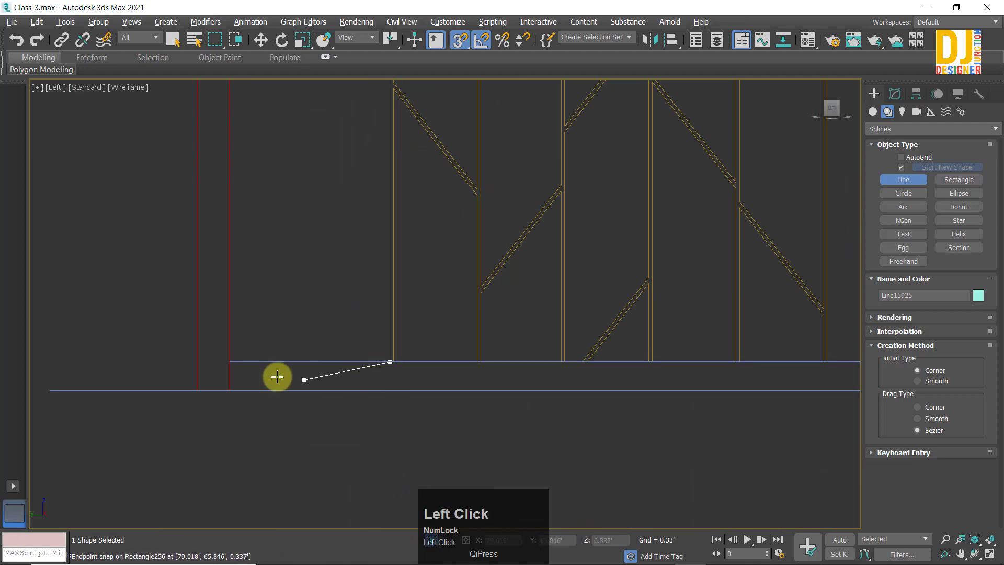
click(231, 360)
scroll(282, 307, down, 3)
middle_drag(269, 226, 289, 420)
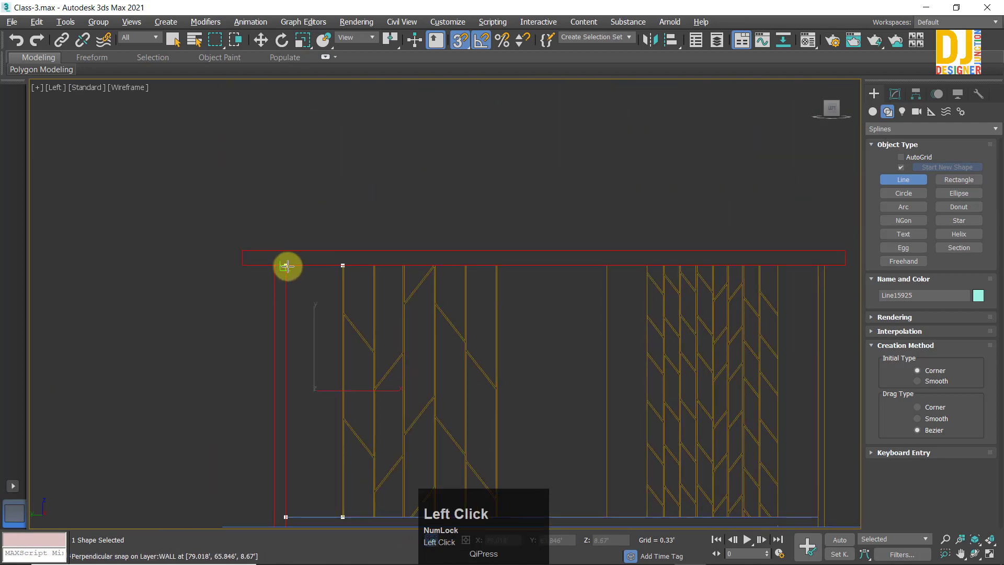
click(287, 266)
click(478, 302)
Step: Trace the top piece of the first grooved panel column, down to its upper diagonal groove, as a closed snapped line
scroll(360, 299, up, 3)
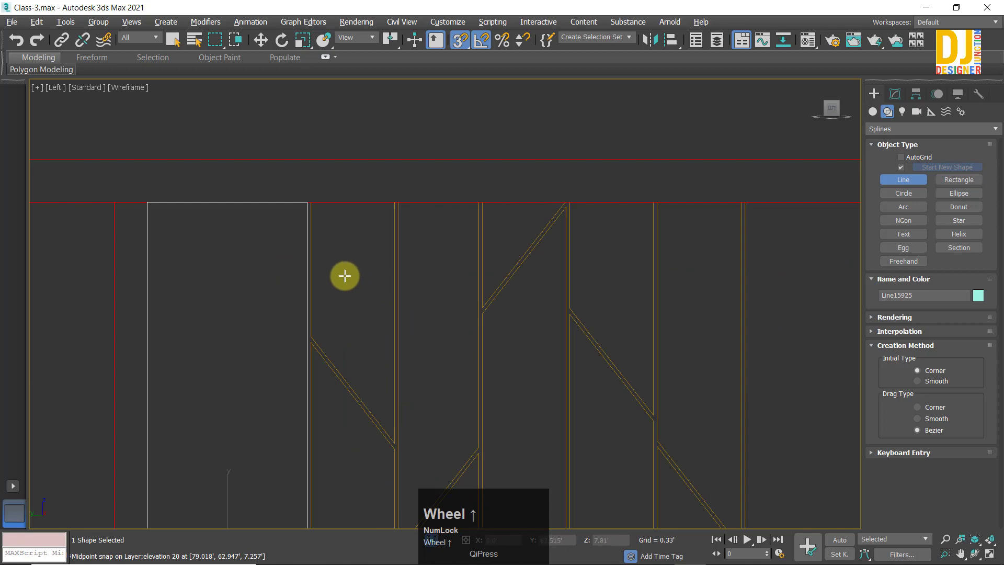
scroll(345, 276, up, 2)
click(409, 176)
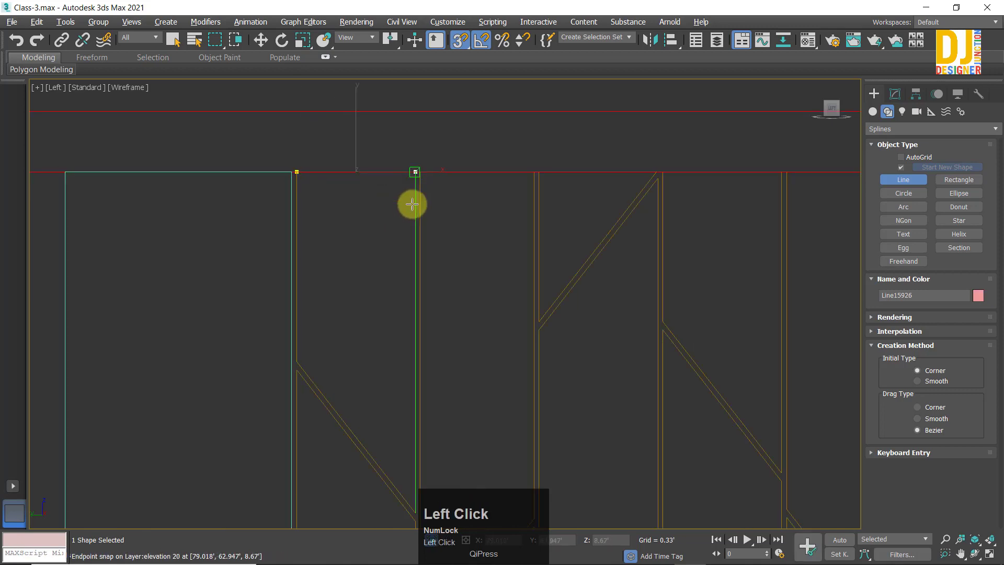
middle_drag(413, 428, 409, 213)
click(405, 285)
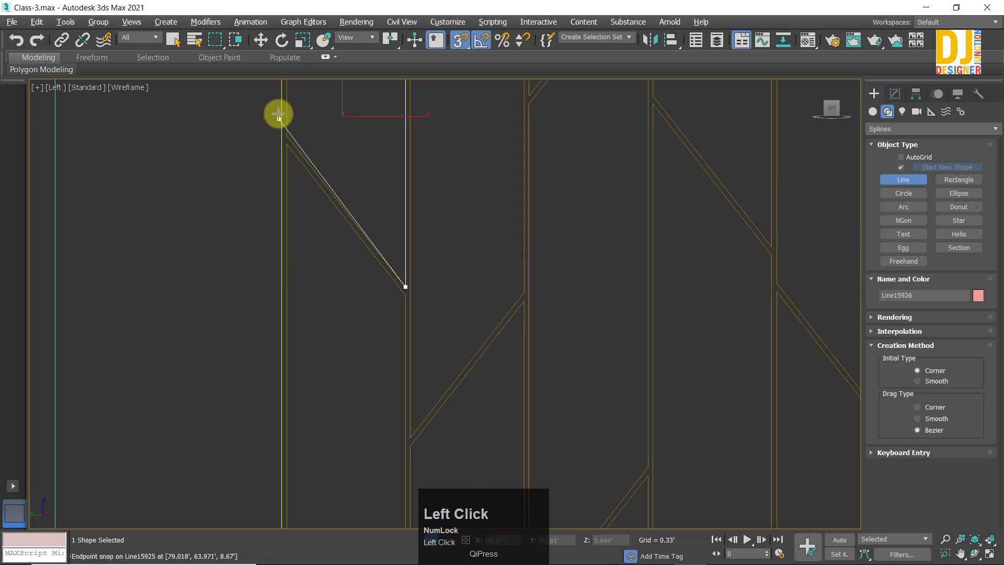
click(292, 137)
scroll(340, 150, down, 2)
middle_drag(340, 150, 377, 222)
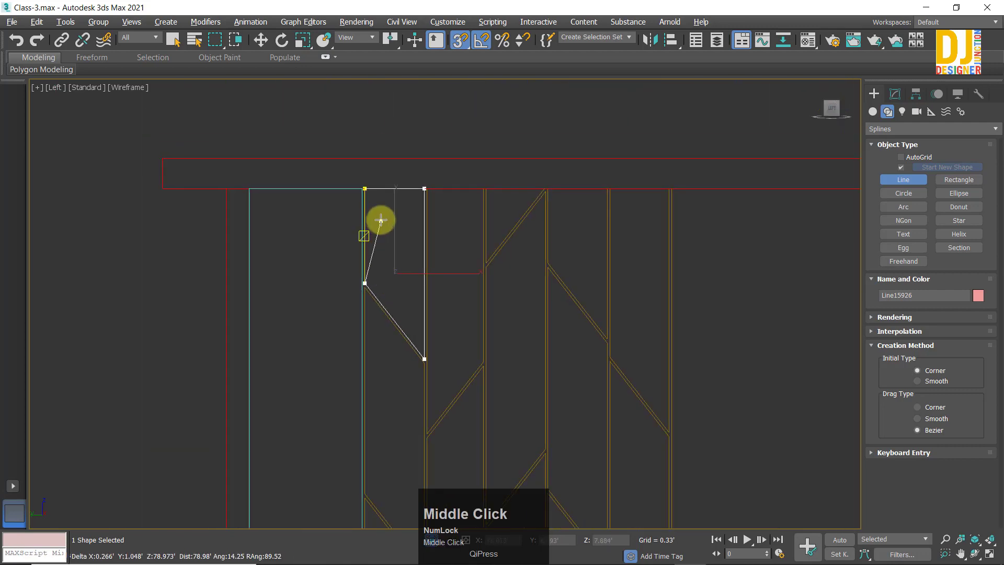
scroll(372, 162, up, 4)
click(335, 131)
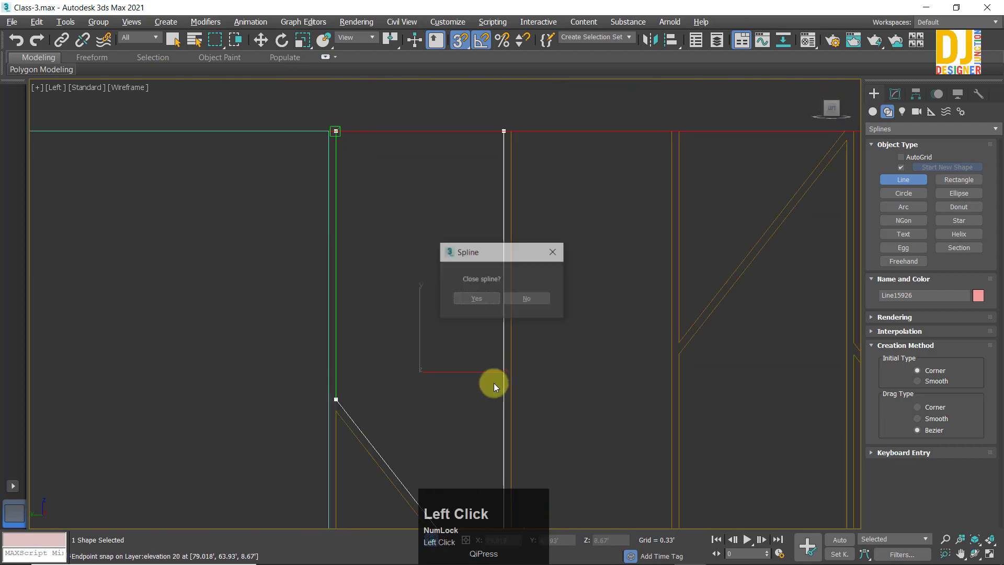
click(472, 307)
Step: Trace the parallelogram between the two diagonal grooves of the first column as a closed snapped line and leave the Line tool
scroll(457, 358, down, 2)
scroll(457, 359, up, 2)
middle_drag(457, 358, 355, 145)
scroll(401, 217, down, 2)
scroll(384, 125, down, 2)
click(356, 145)
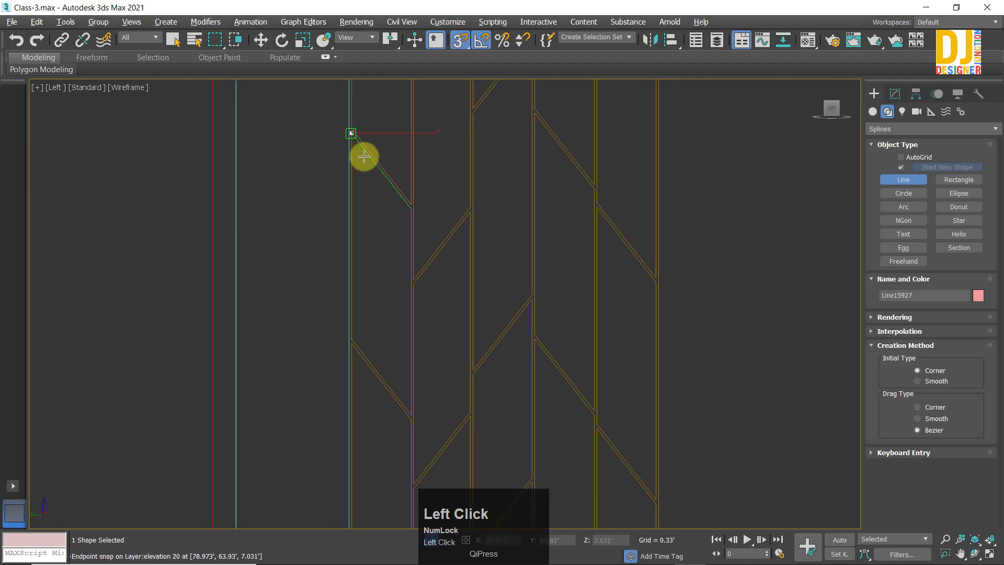
click(411, 209)
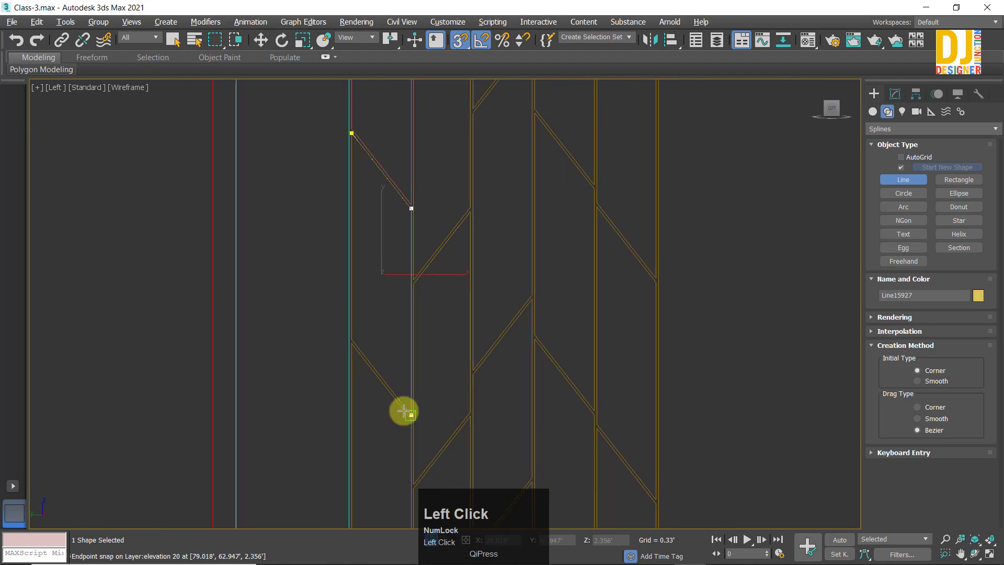
click(358, 333)
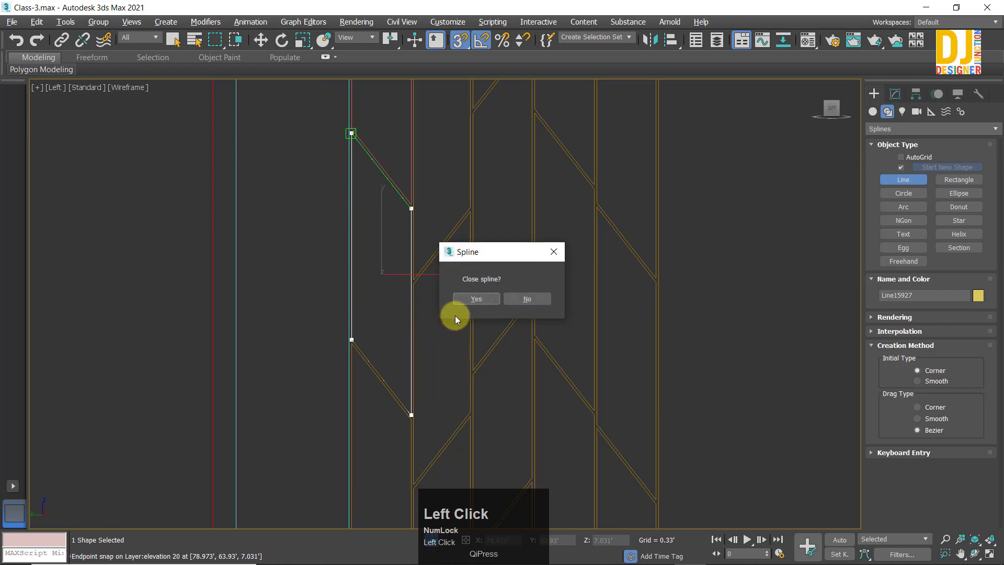
click(476, 297)
text(x33)
right_click(572, 251)
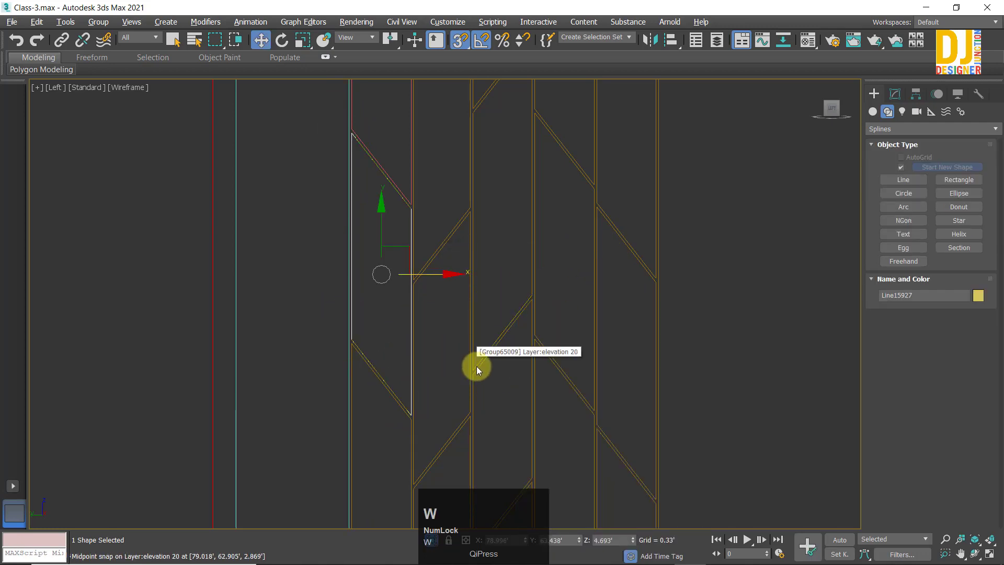
Step: Check the traced panel shapes against the elevation in the Perspective view, and return to the Left view
key(alt+w)
key(alt+w)
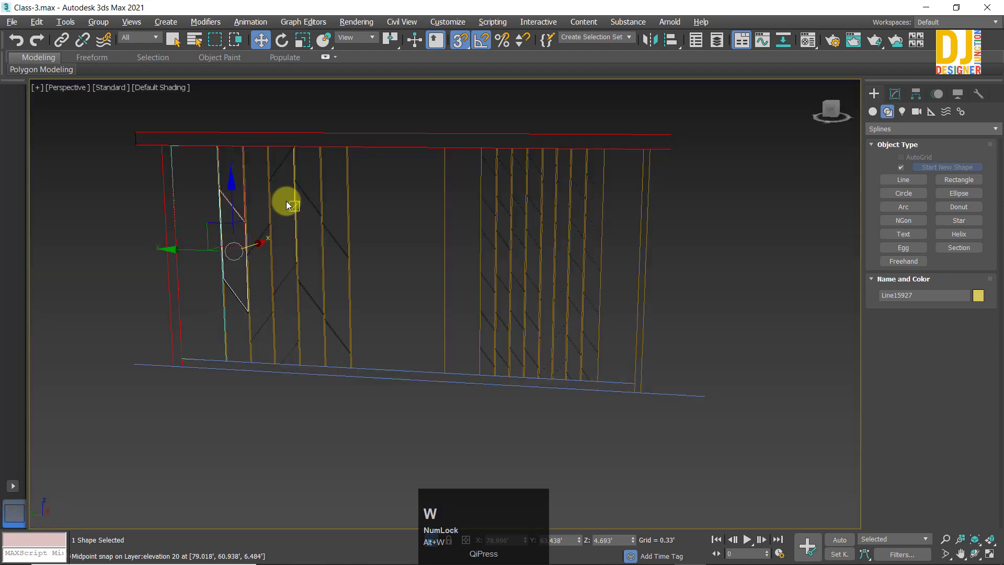
scroll(230, 228, up, 4)
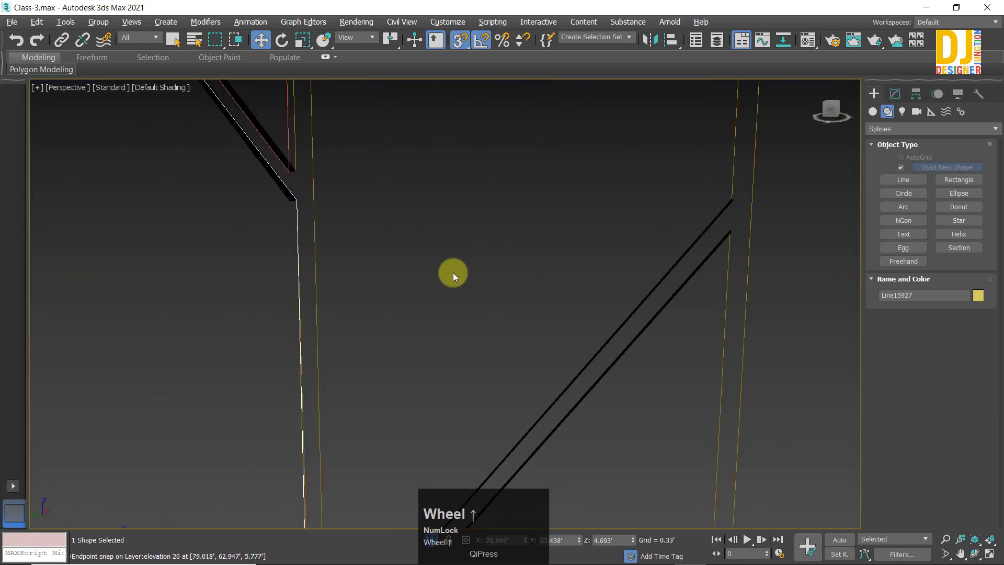
scroll(452, 272, down, 10)
alt+middle_drag(440, 277, 643, 204)
key(alt+w)
key(alt+w)
key(alt+w)
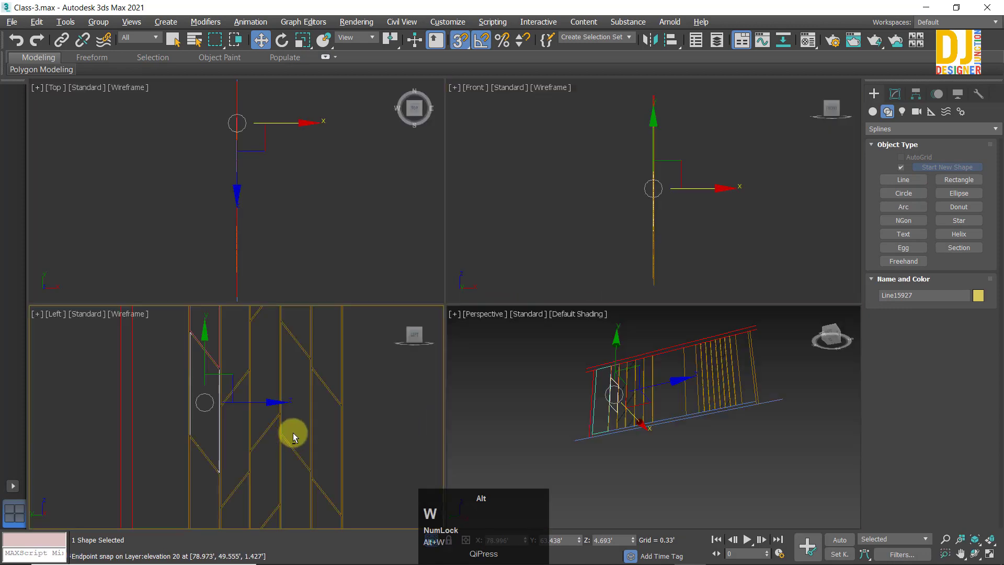
key(alt+w)
Step: Trace the bottom piece of the first column, from its lower diagonal groove to the skirting, as a closed snapped line
scroll(552, 334, down, 5)
scroll(328, 293, up, 4)
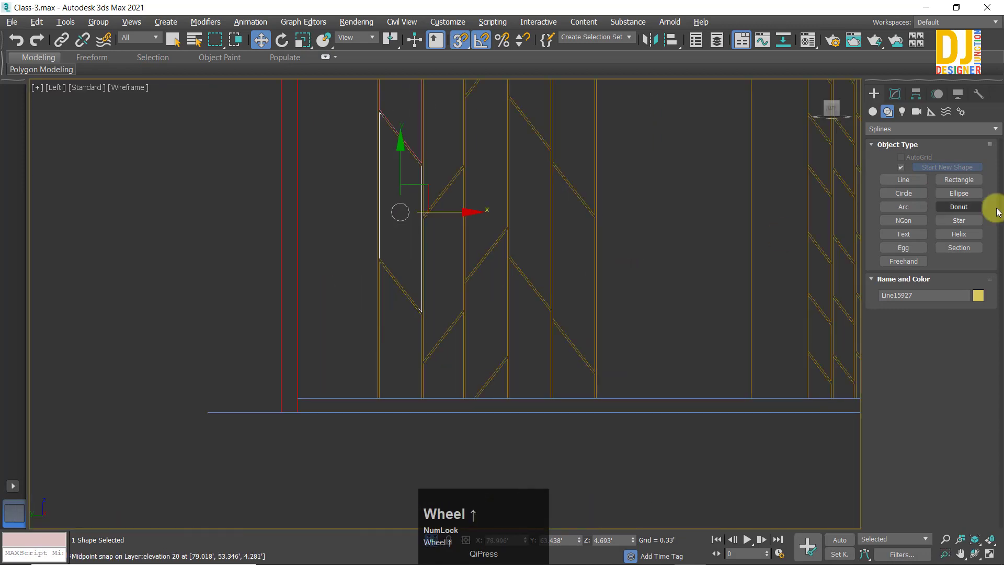
scroll(400, 311, up, 3)
middle_drag(399, 309, 367, 260)
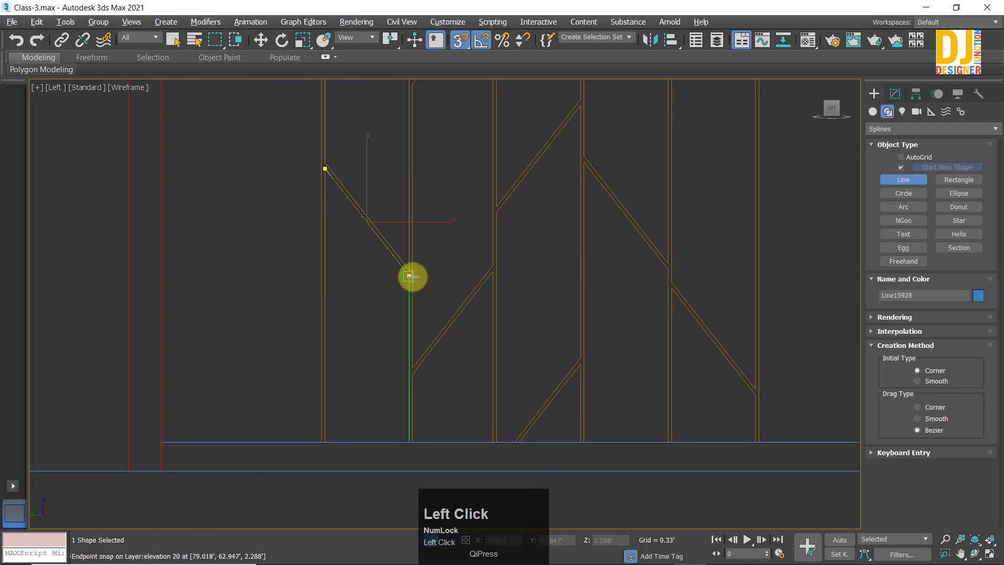
scroll(401, 464, up, 4)
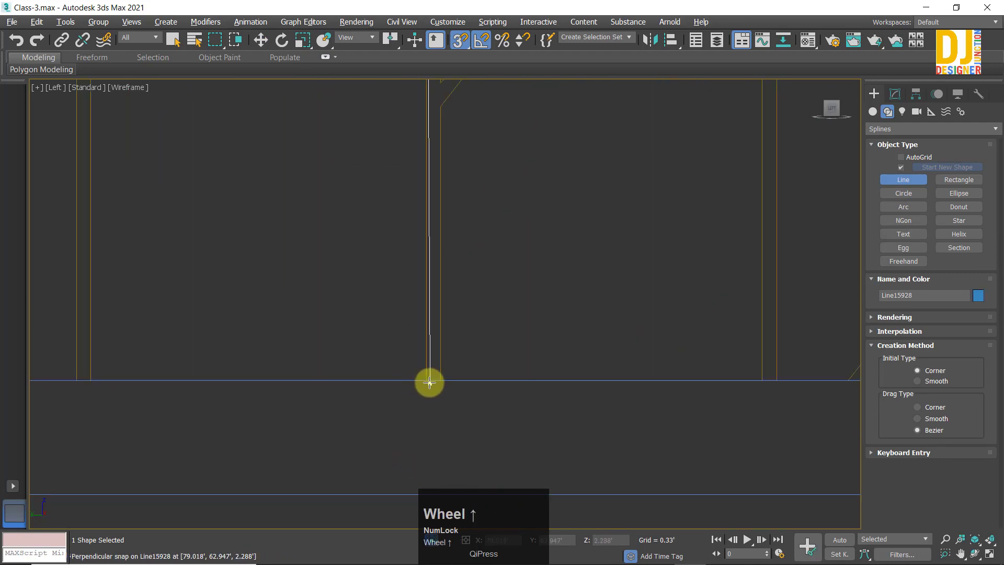
click(429, 383)
click(92, 379)
scroll(92, 379, down, 6)
scroll(403, 228, up, 2)
click(402, 215)
click(496, 317)
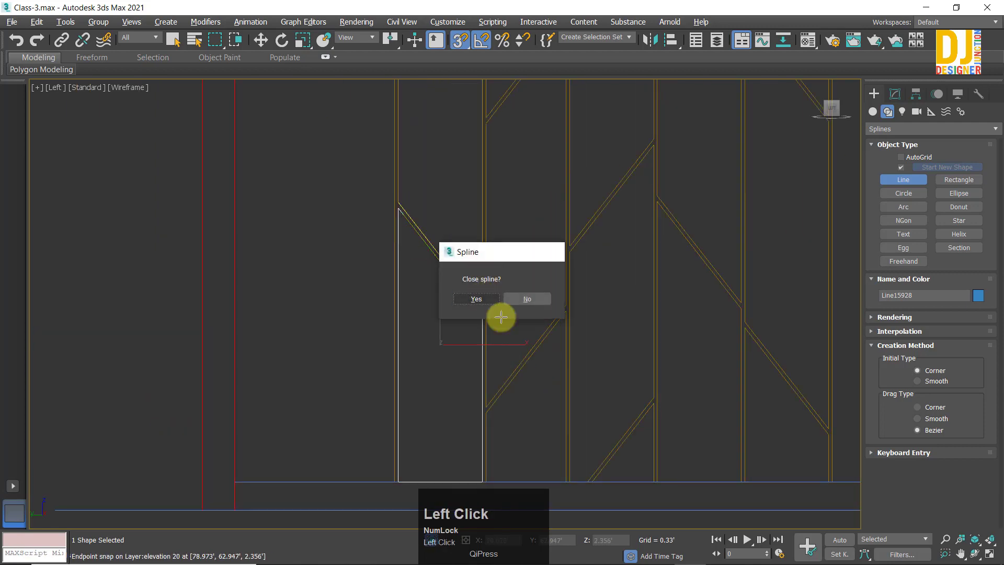
click(475, 299)
Step: Trace the bottom piece of the second column, below its lower diagonal groove, as a closed snapped line
middle_drag(481, 324, 288, 210)
click(303, 301)
click(372, 198)
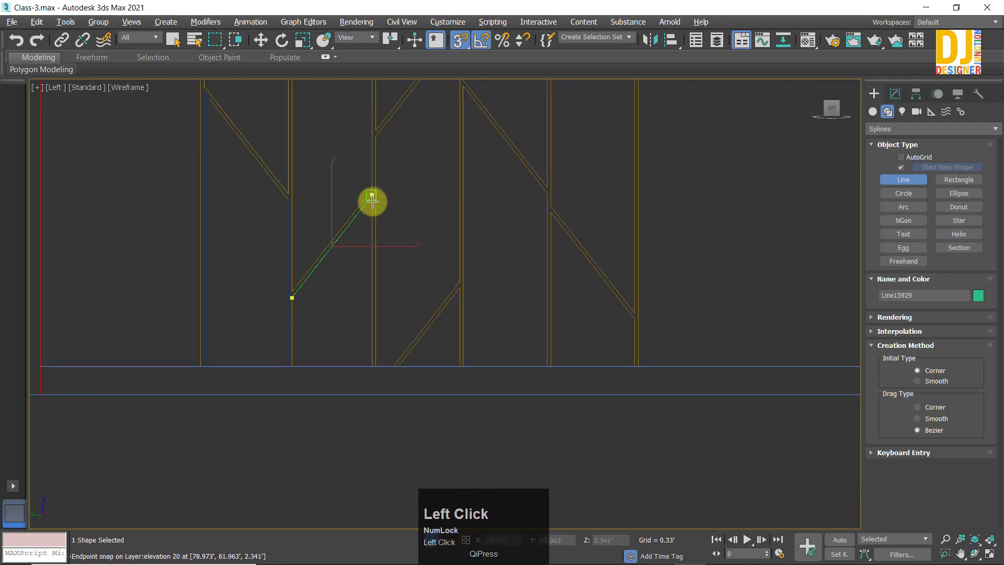
click(294, 367)
click(292, 297)
click(477, 299)
Step: Trace the parallelogram between the second column's diagonal grooves as a closed snapped line, removing the misplaced vertex along the way
middle_drag(299, 250, 348, 372)
click(339, 411)
click(414, 310)
middle_drag(379, 169, 410, 263)
click(450, 126)
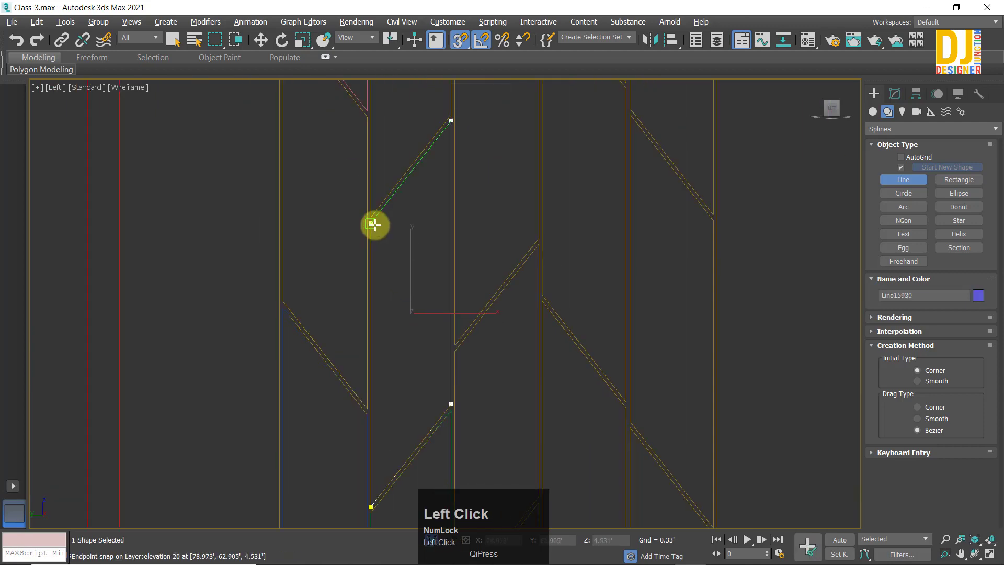
scroll(399, 496, up, 3)
middle_drag(399, 496, 426, 358)
key(BackSpace)
click(348, 390)
click(476, 299)
scroll(477, 293, down, 4)
middle_drag(480, 216, 491, 374)
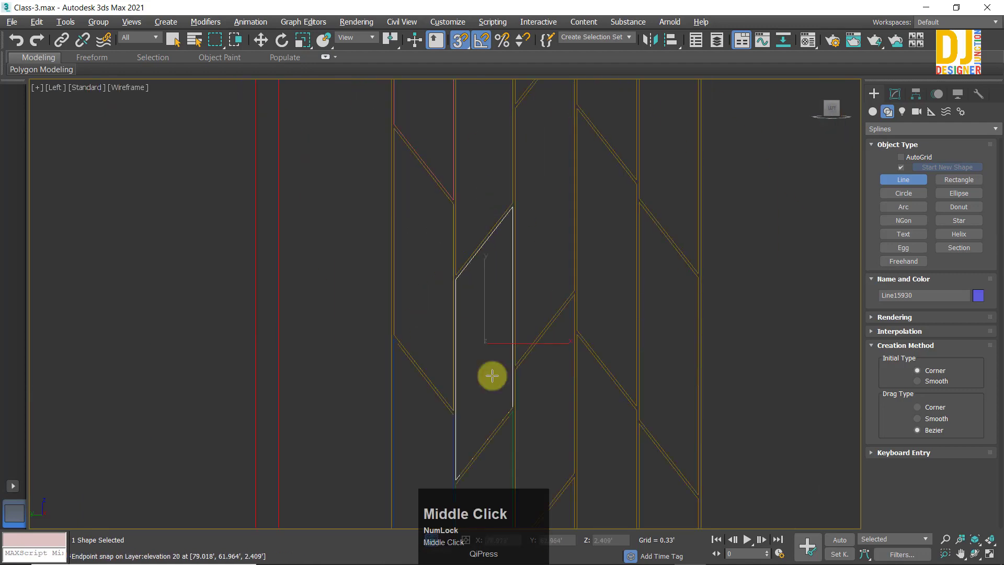
key(w)
key(semicolon)
click(396, 350)
click(549, 155)
scroll(668, 271, down, 4)
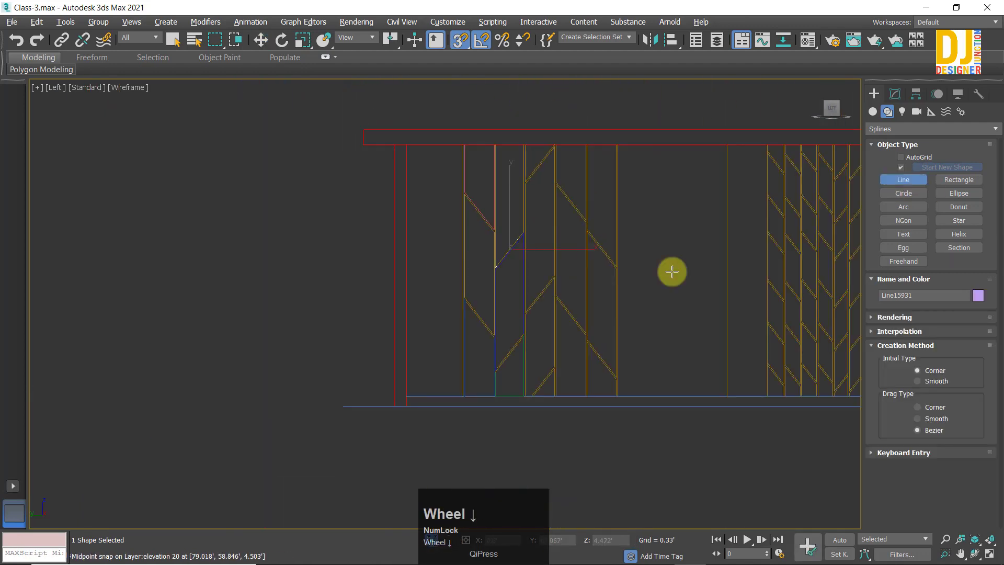
Step: Switch the Start New Shape option of the Line tool off and back on
scroll(564, 222, up, 2)
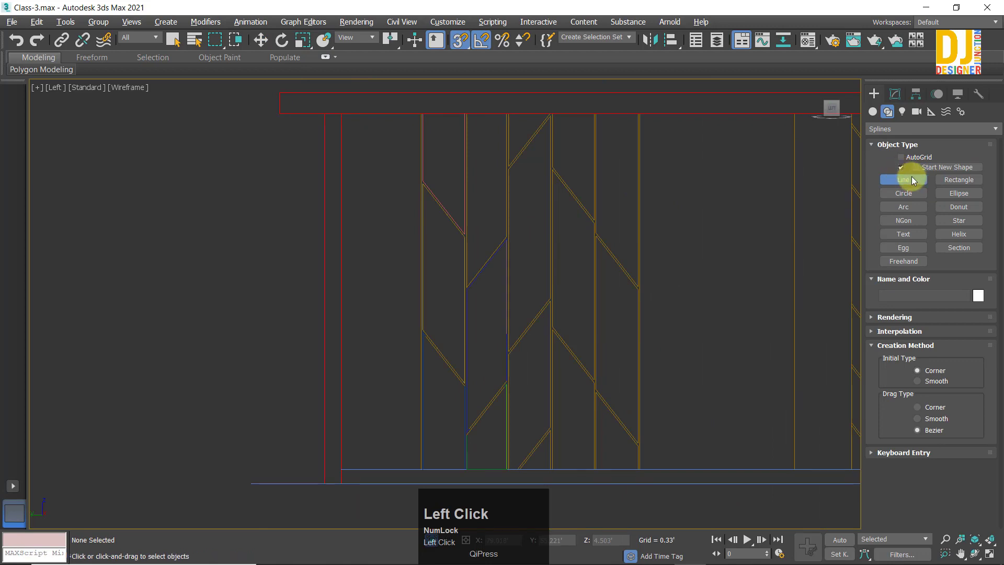
click(901, 167)
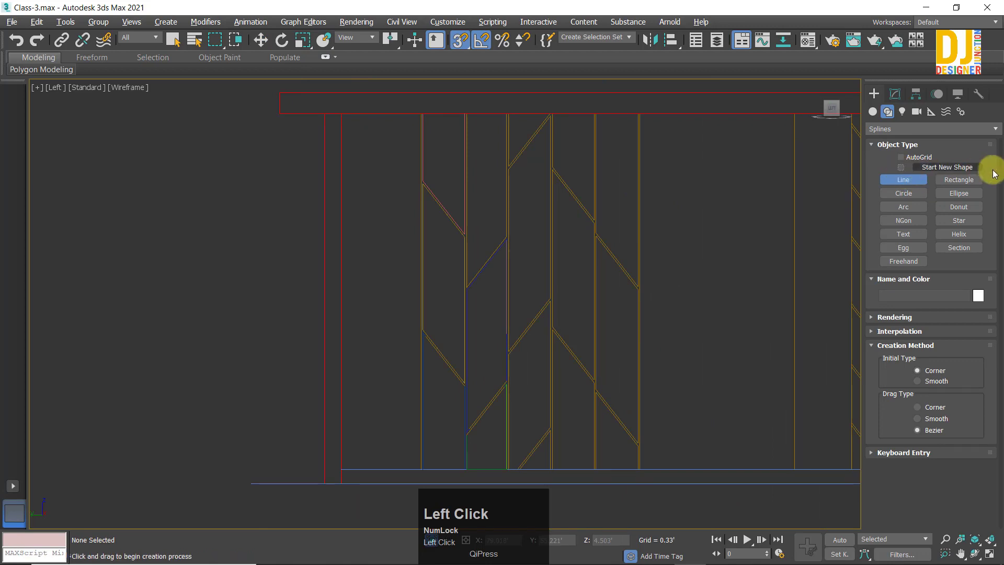
click(905, 168)
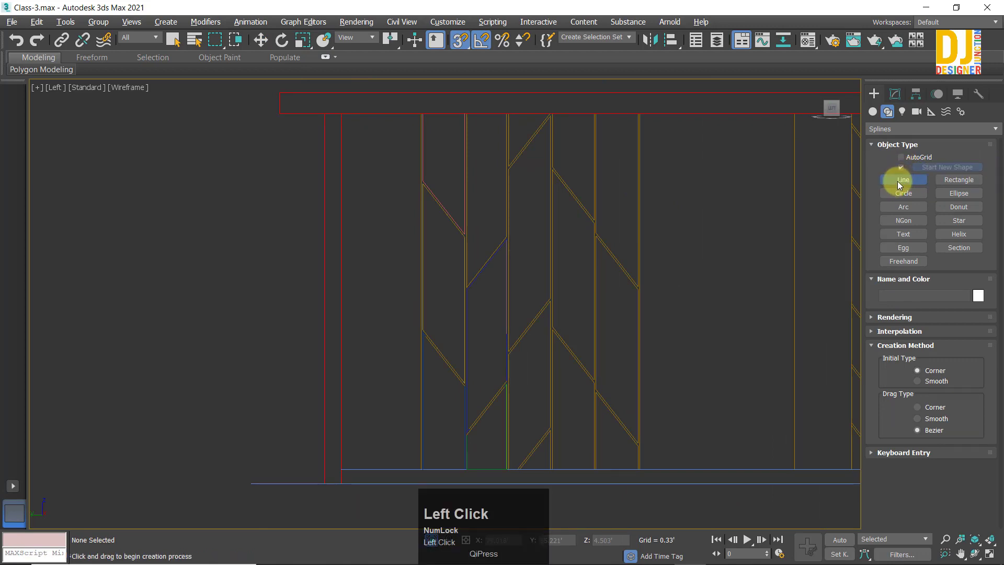
Step: With Start New Shape off, trace the top piece of the second column, above its upper diagonal groove, as a closed snapped line
click(902, 168)
click(899, 191)
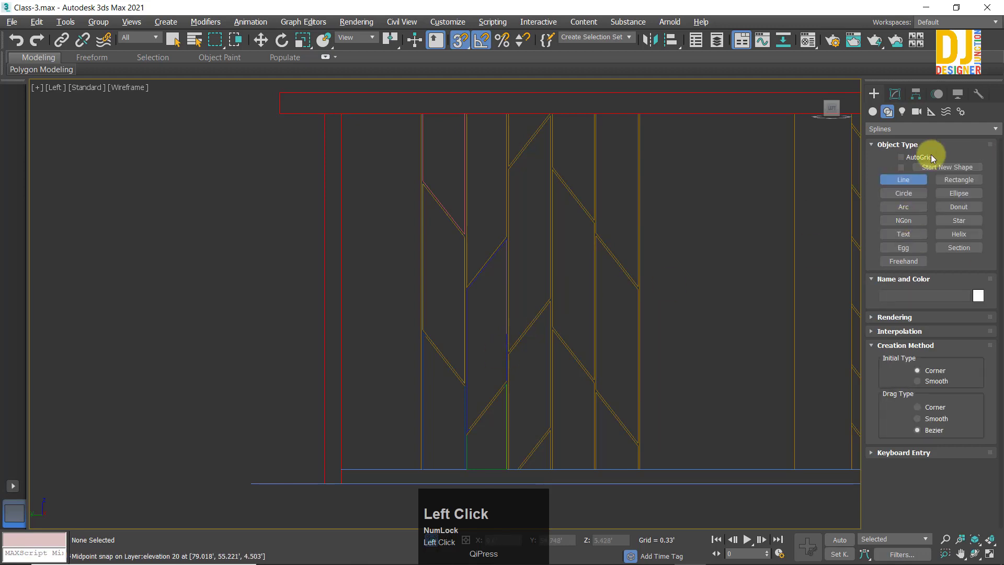
scroll(441, 330, down, 3)
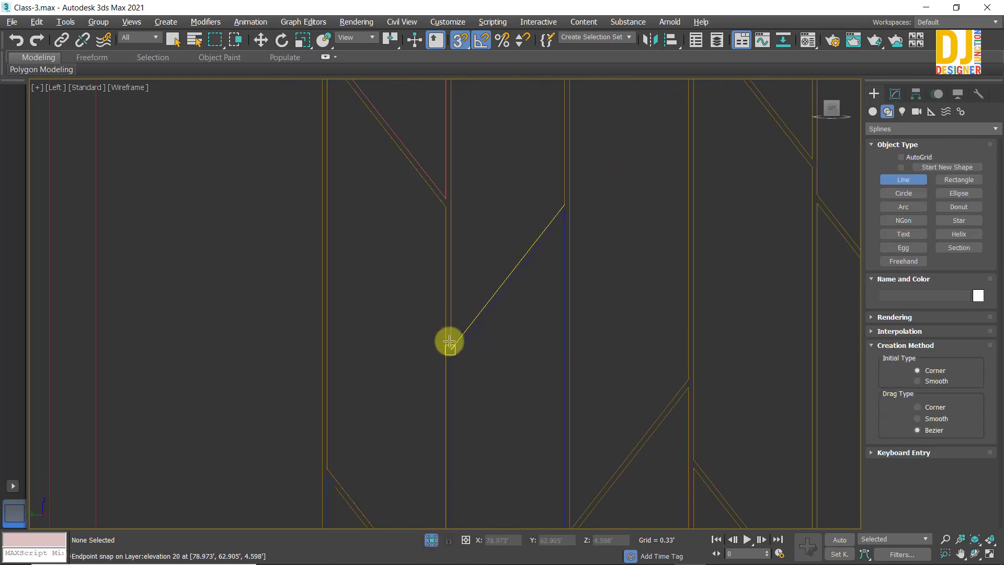
click(450, 348)
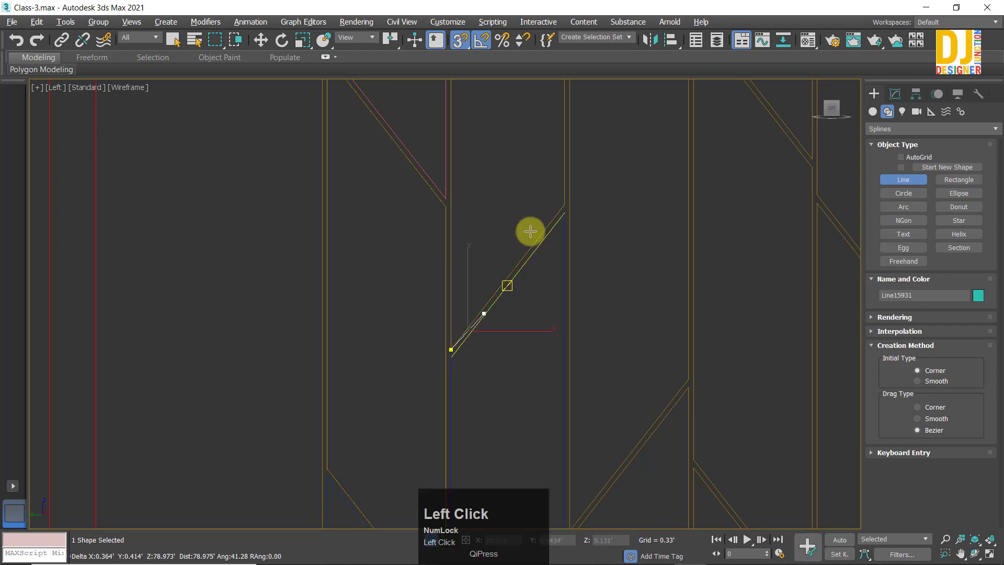
click(565, 202)
scroll(587, 163, down, 4)
middle_drag(578, 104, 520, 173)
scroll(517, 279, up, 3)
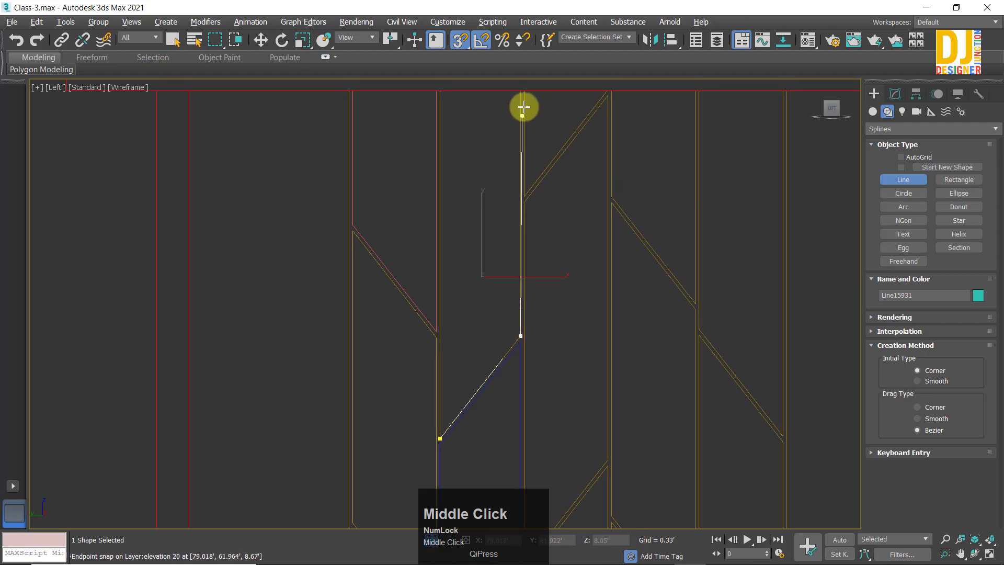
click(520, 92)
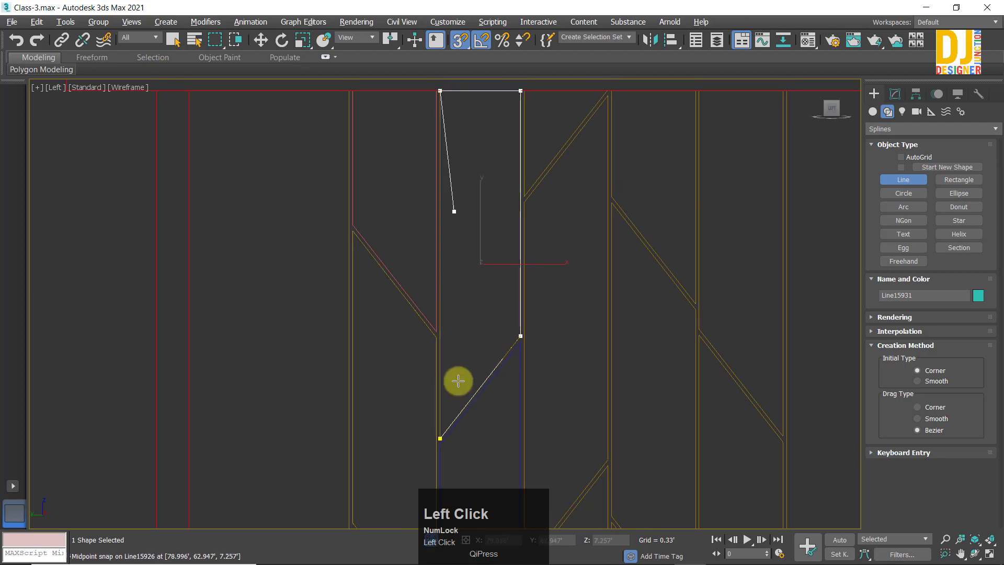
click(439, 434)
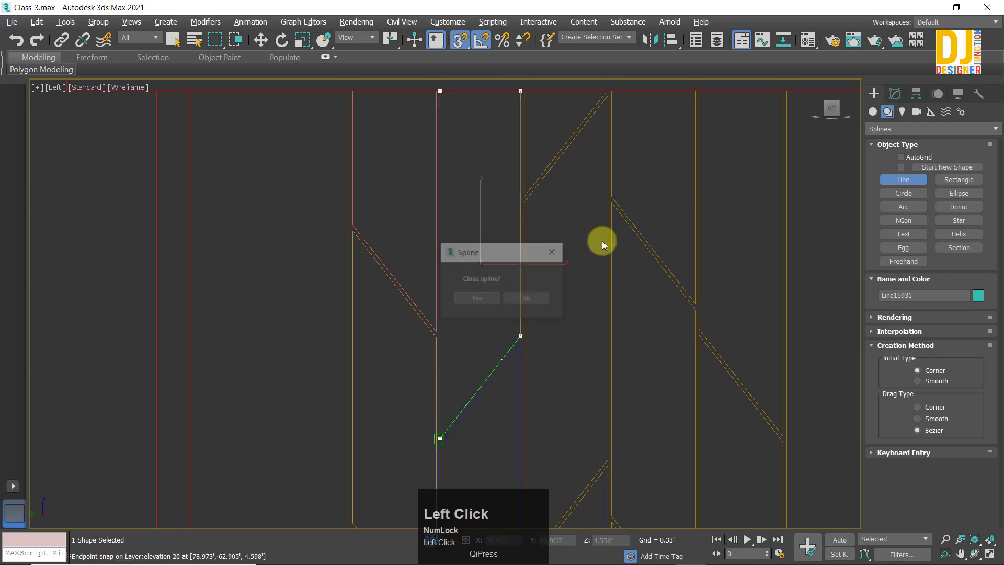
click(511, 299)
Step: Trace the triangular top piece of the third column, above its upper diagonal groove, as a closed snapped line
middle_drag(560, 231, 458, 221)
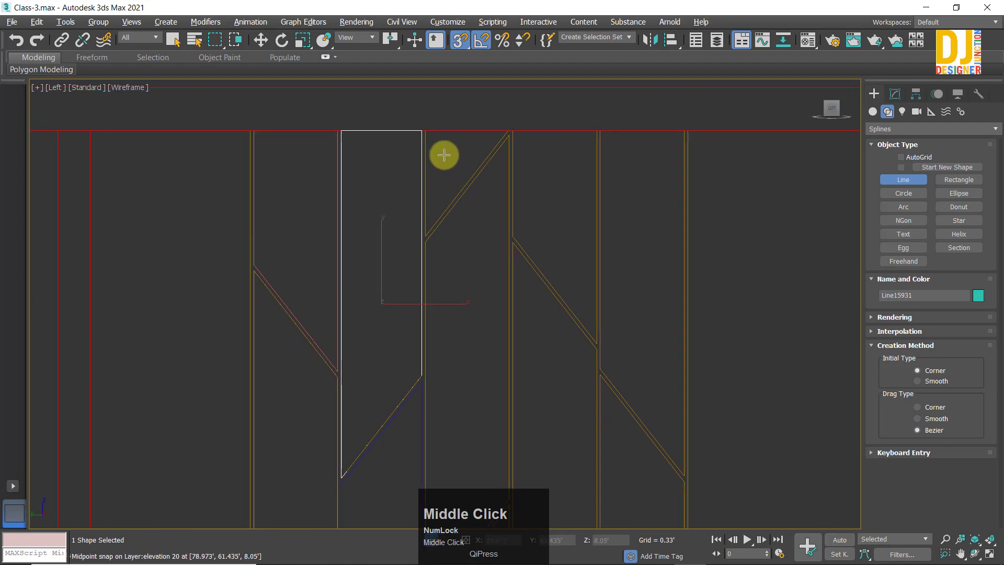
click(434, 140)
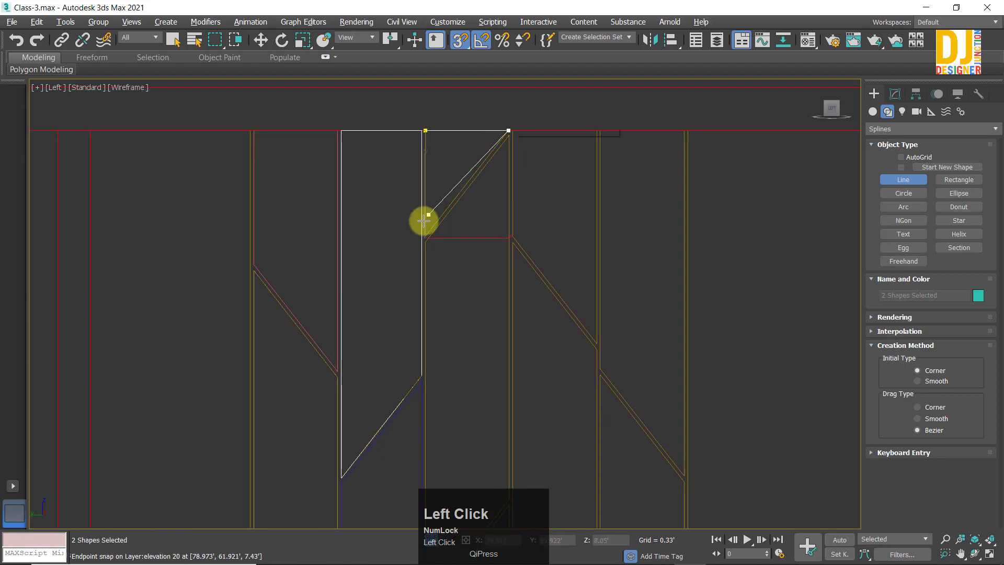
click(426, 131)
click(475, 294)
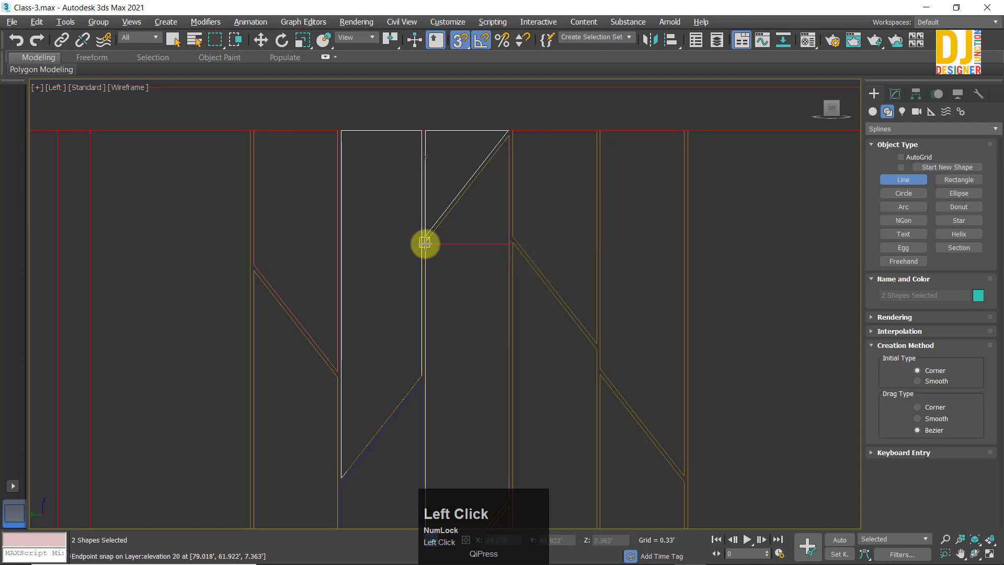
Step: Trace the third column's piece between its upper and middle diagonal grooves as a closed snapped line
scroll(471, 240, up, 3)
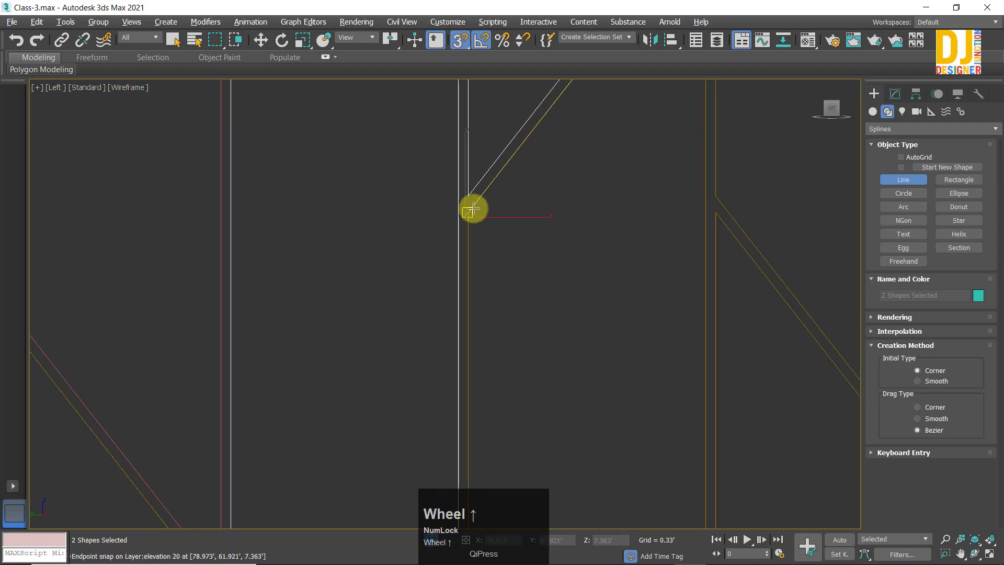
scroll(472, 209, up, 6)
click(434, 242)
scroll(585, 235, down, 5)
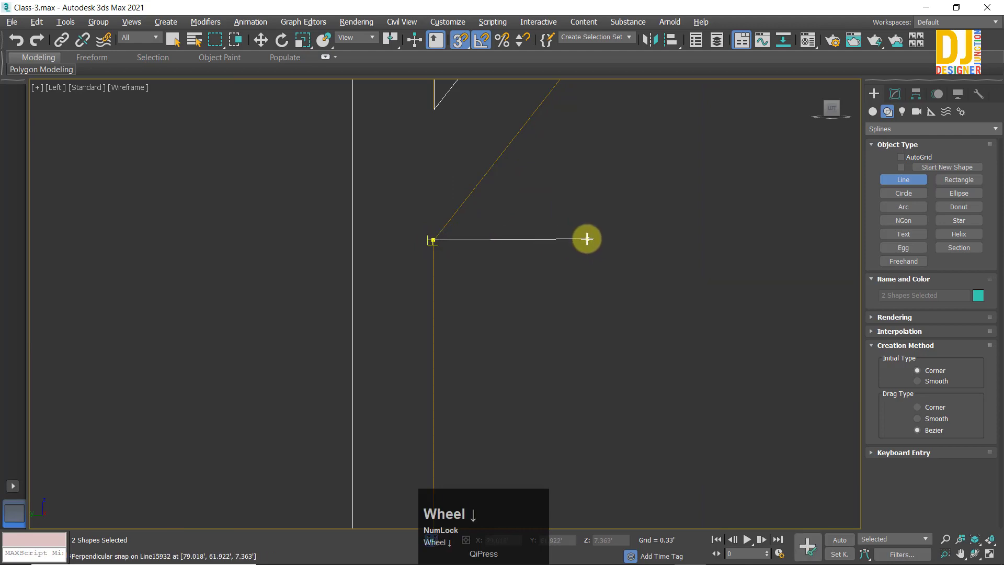
middle_drag(612, 296, 563, 197)
scroll(403, 343, down, 3)
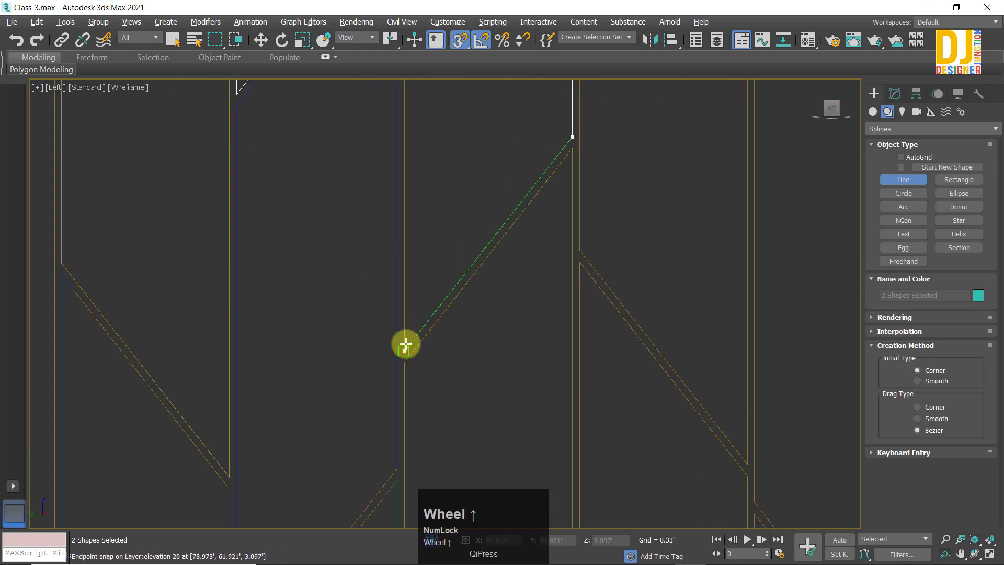
click(422, 269)
Step: Trace the third column's piece between its middle and lowest diagonal grooves, down to the skirting, as a closed line
scroll(415, 217, down, 3)
middle_drag(414, 218, 500, 168)
click(531, 274)
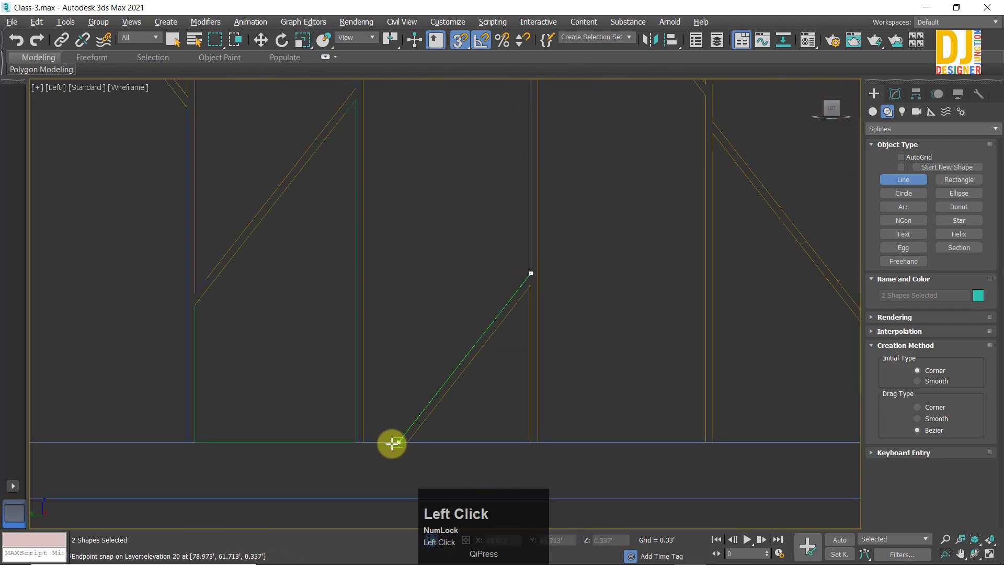
click(395, 444)
click(401, 193)
click(476, 298)
Step: Trace the small triangle beneath the third column's lowest diagonal groove as a closed snapped line
click(366, 340)
click(541, 117)
click(540, 340)
click(366, 340)
click(476, 299)
Step: Trace the bottom piece of the fourth column, from the skirting up to its lower diagonal groove, as a closed line
scroll(596, 336, up, 4)
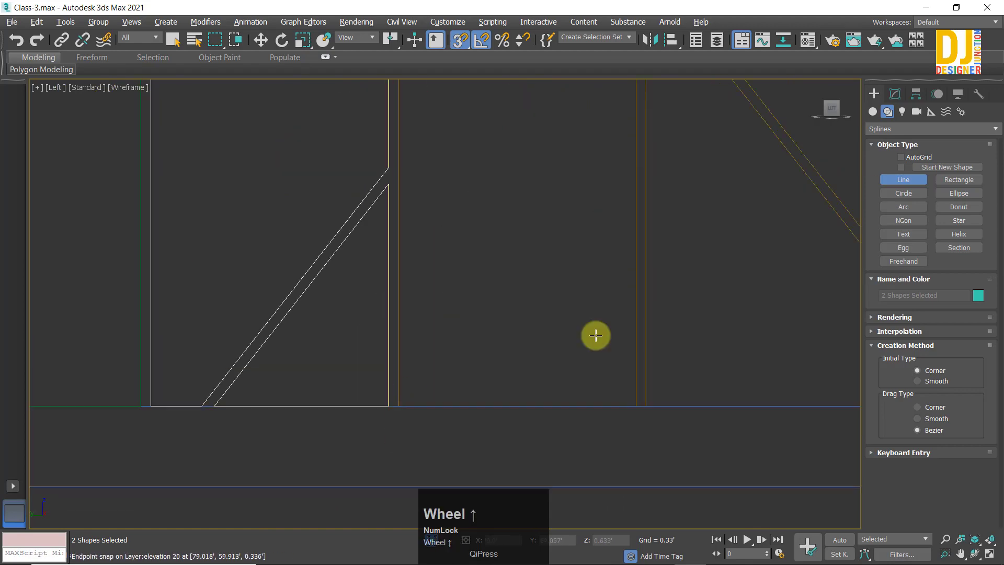
click(398, 407)
click(635, 406)
scroll(628, 251, down, 4)
click(598, 325)
click(497, 190)
middle_drag(494, 486, 481, 379)
click(483, 369)
click(476, 299)
Step: Trace the parallelogram between the fourth column's two diagonal grooves as a closed snapped line
middle_drag(515, 130, 502, 268)
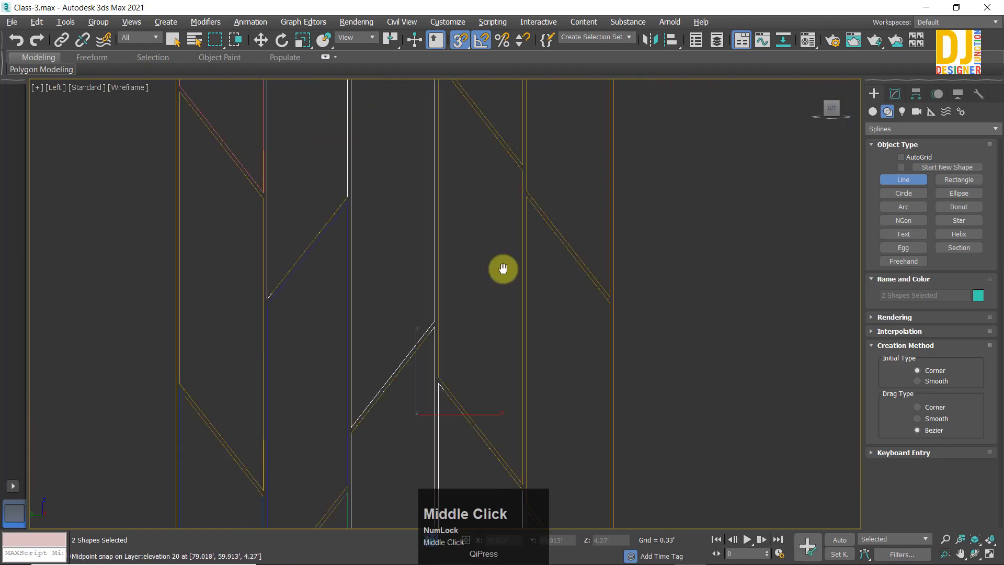
click(446, 159)
click(616, 375)
click(621, 329)
click(457, 130)
scroll(459, 318, up, 5)
click(458, 318)
click(475, 298)
Step: Trace the top piece of the fourth column, above its upper diagonal groove, as a closed snapped line
scroll(473, 293, down, 6)
scroll(455, 178, up, 4)
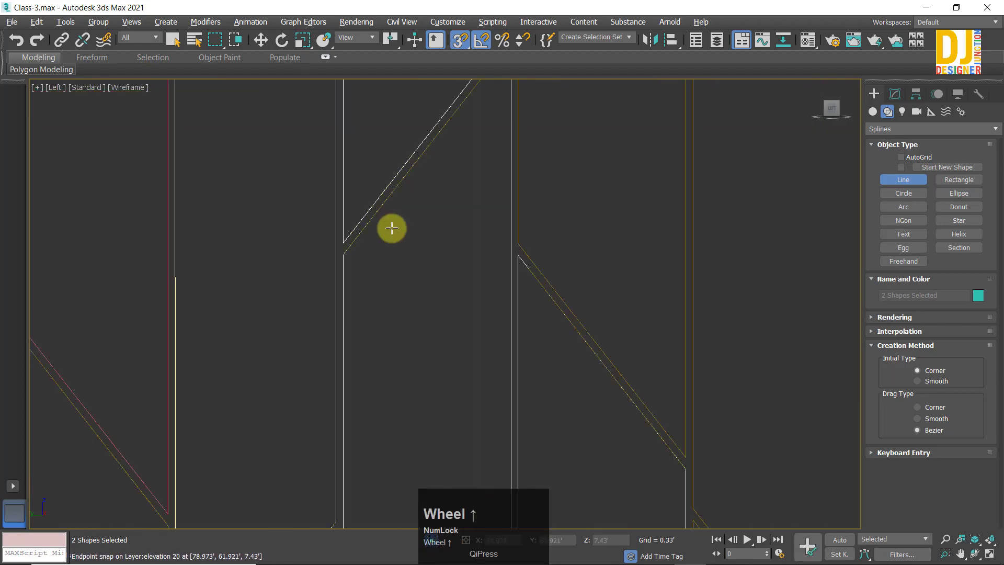
middle_drag(667, 162, 595, 310)
middle_drag(449, 398, 280, 303)
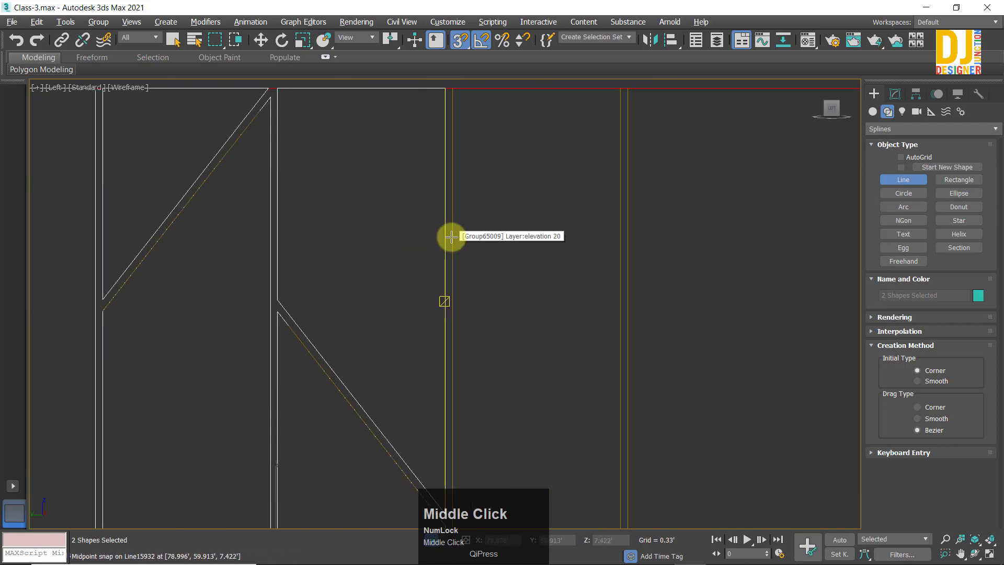
click(448, 90)
Step: Trace the top piece of the fifth column, above its upper diagonal groove, as a closed snapped line
scroll(562, 380, down, 5)
scroll(586, 248, up, 8)
click(487, 285)
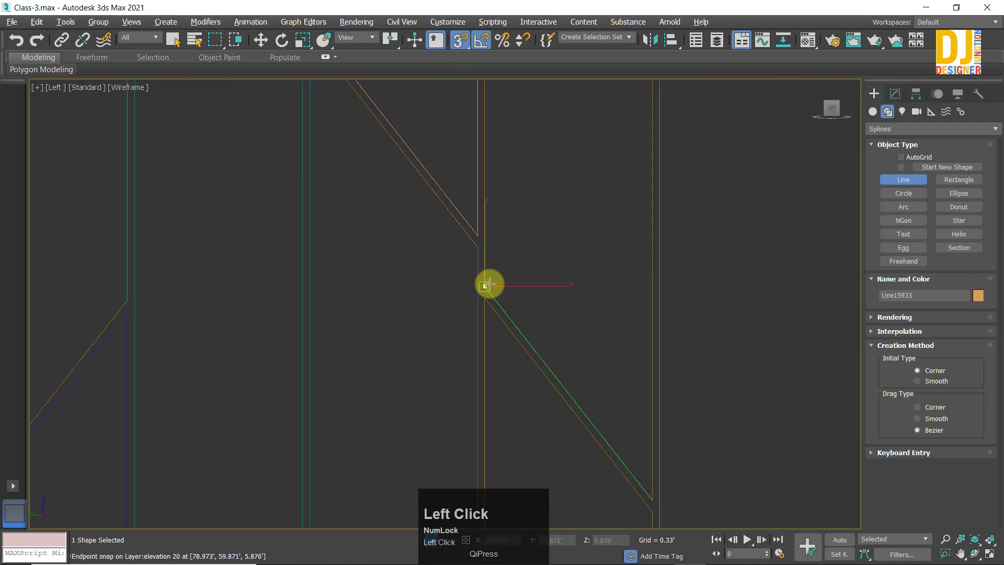
click(652, 498)
middle_drag(636, 184, 614, 318)
scroll(614, 317, up, 5)
click(677, 209)
click(347, 206)
scroll(345, 345, up, 6)
click(384, 326)
click(484, 307)
Step: Trace the parallelogram between the fifth column's two diagonal grooves as a closed snapped line
scroll(403, 366, down, 6)
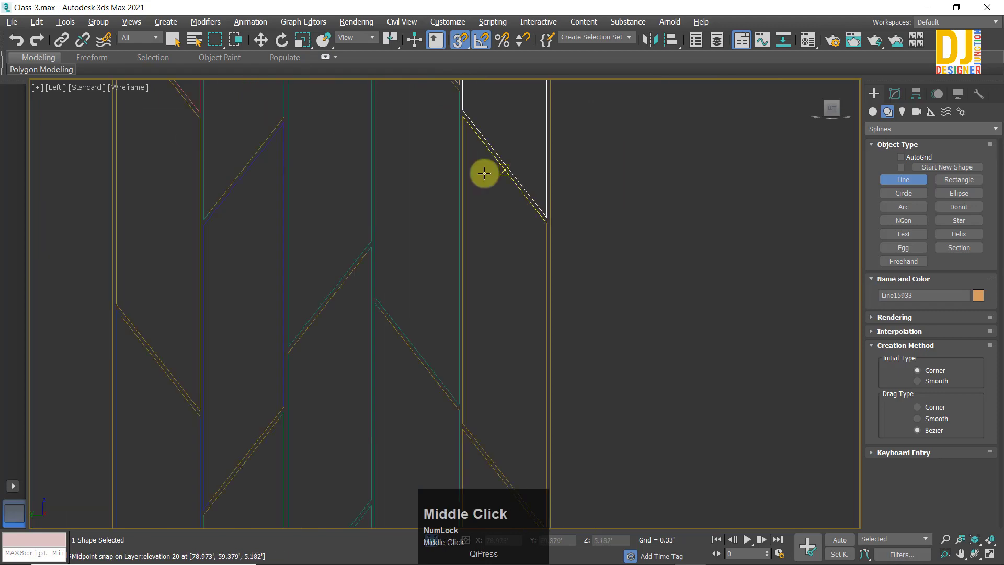
scroll(465, 117, up, 6)
click(465, 117)
click(605, 137)
click(612, 362)
click(445, 148)
scroll(523, 131, down, 6)
middle_drag(495, 150, 518, 268)
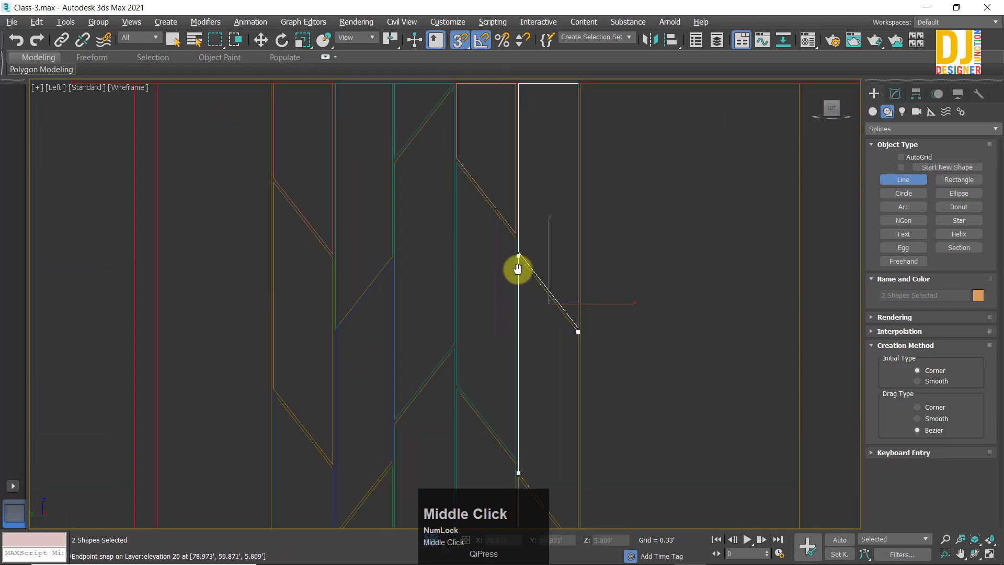
click(518, 85)
click(484, 307)
Step: Trace the bottom piece of the fifth column, from its lower diagonal groove to the skirting, as a closed snapped line
scroll(601, 347, up, 4)
right_click(590, 356)
scroll(590, 356, up, 4)
click(903, 179)
click(432, 107)
click(666, 404)
middle_drag(661, 413, 628, 175)
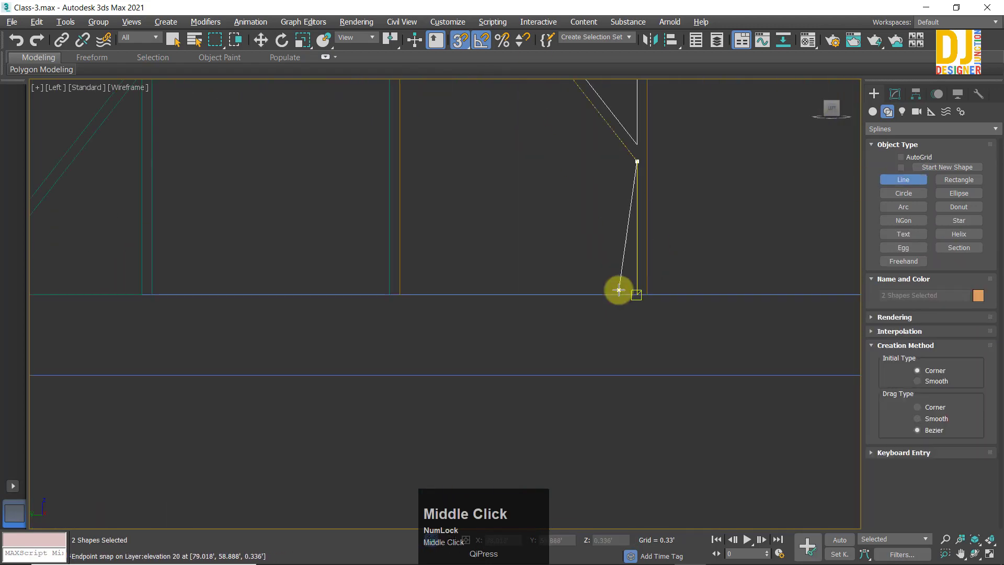
click(631, 293)
click(406, 297)
click(279, 97)
click(477, 301)
Step: Leave the Line tool and draw a snapped rectangle over the wide plain panel beside the fifth column
scroll(437, 116, up, 4)
scroll(487, 159, down, 6)
right_click(492, 162)
click(554, 235)
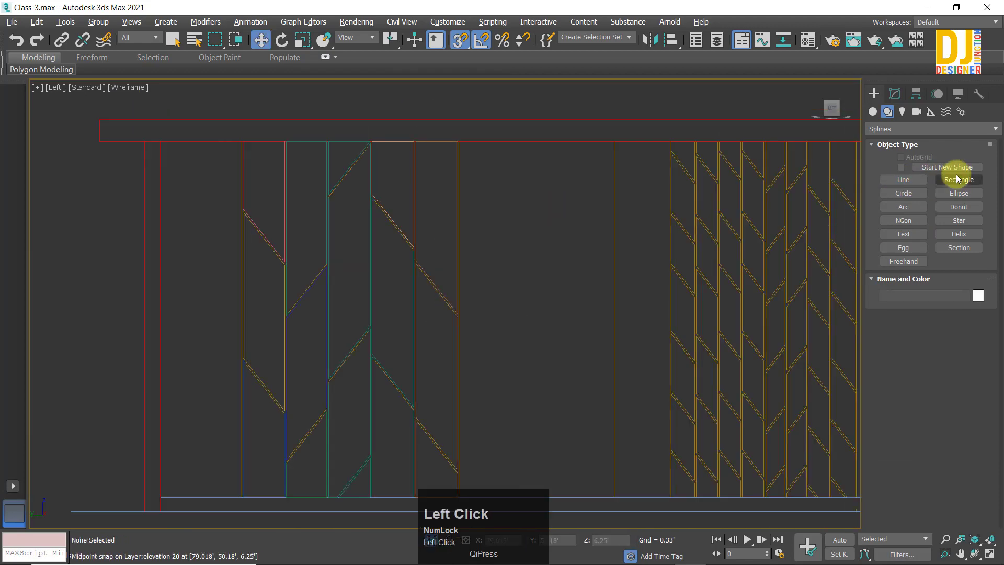
click(958, 180)
middle_drag(523, 209, 467, 169)
drag(403, 99, 558, 455)
right_click(565, 445)
Step: Draw a second snapped rectangle over the narrower plain panel adjoining the next grooved section
scroll(425, 249, up, 3)
click(959, 179)
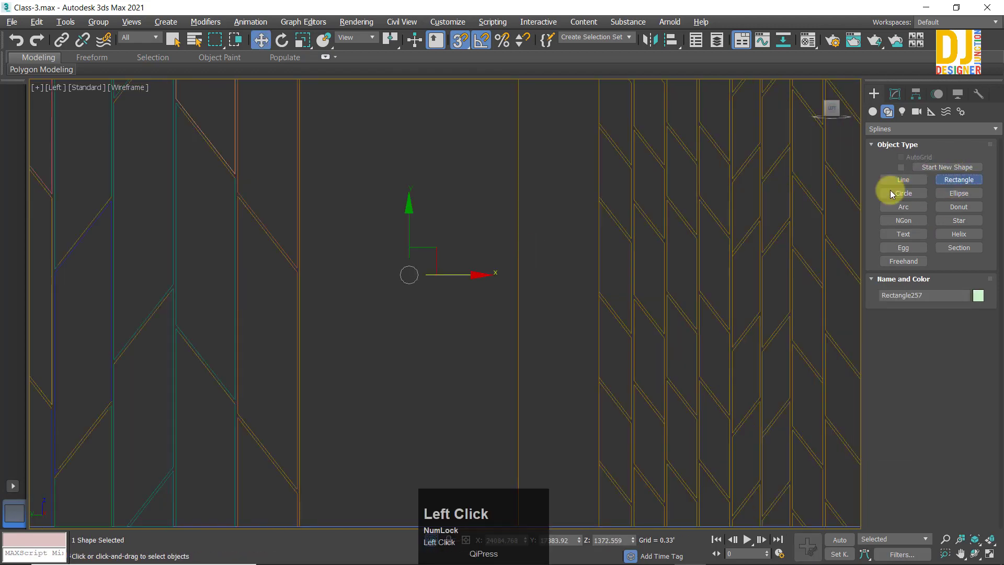
scroll(471, 251, down, 3)
drag(338, 134, 551, 488)
right_click(603, 217)
Step: Trace the top piece of the next grooved section's first column, above its highest diagonal groove, as a closed line
scroll(575, 178, up, 3)
click(903, 179)
scroll(526, 149, up, 6)
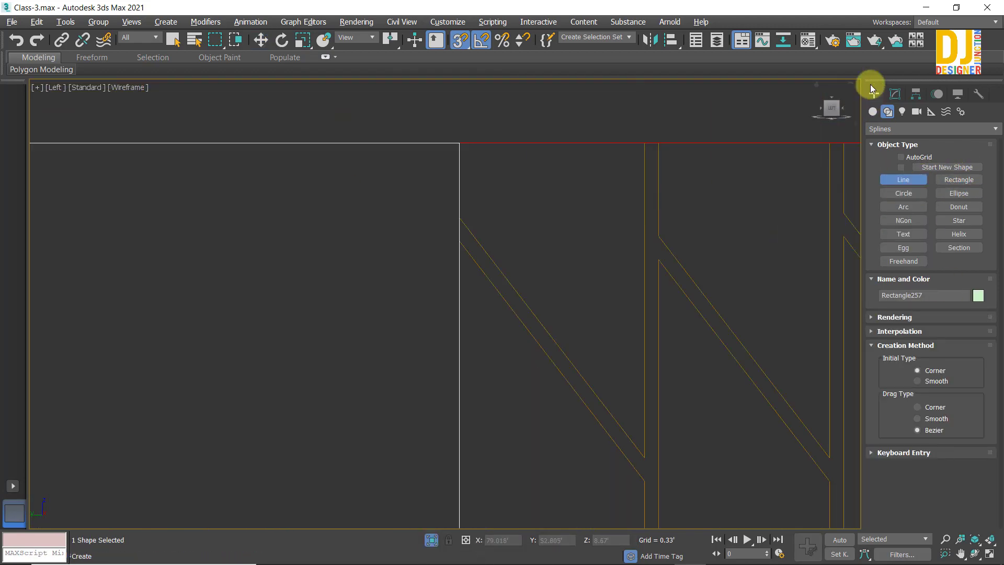
click(460, 143)
click(644, 143)
click(644, 454)
click(461, 217)
click(459, 144)
click(477, 298)
Step: Trace the second piece from the top in that section's first column as a closed snapped line
middle_drag(465, 243, 434, 127)
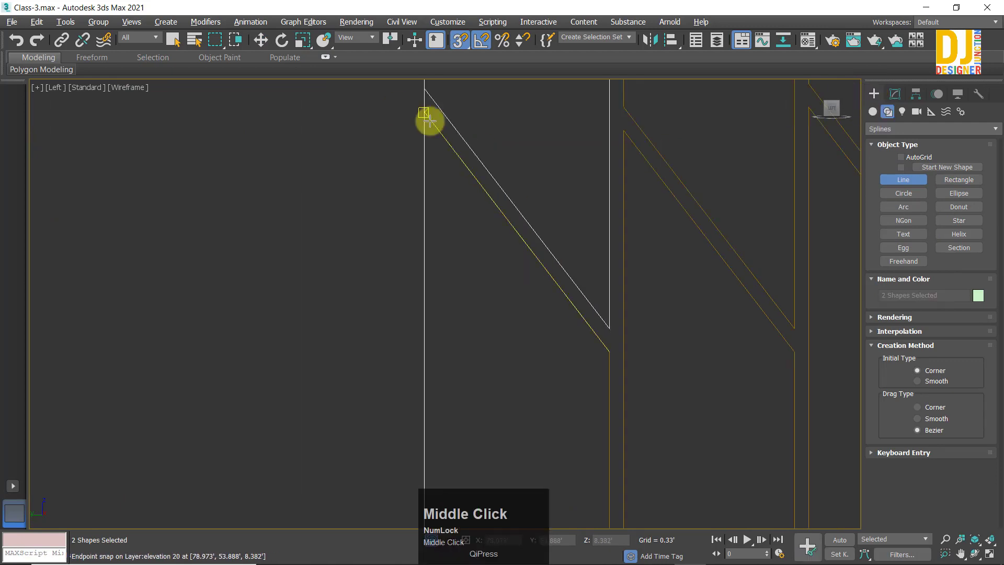
click(429, 123)
click(613, 340)
click(431, 105)
scroll(471, 167, up, 3)
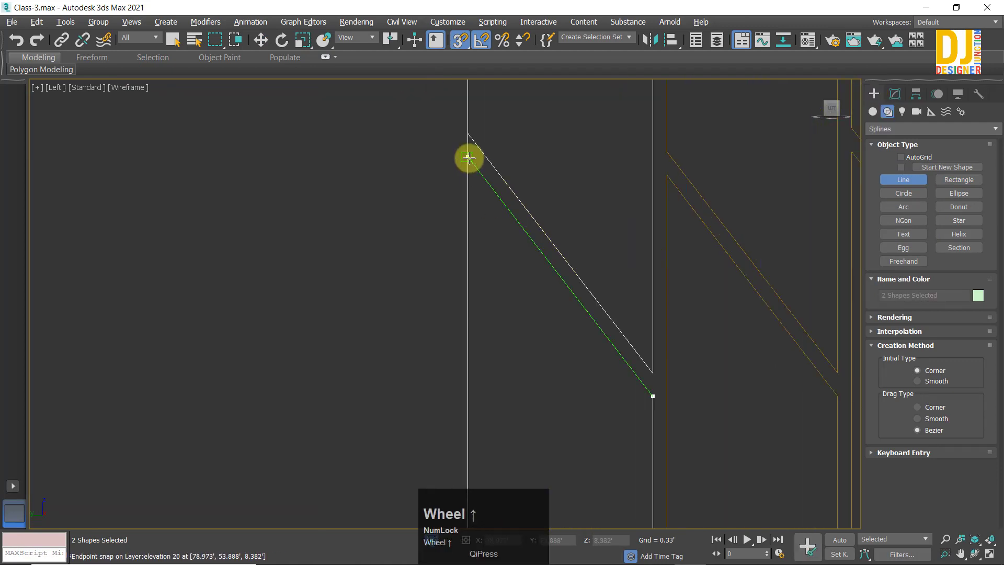
click(469, 159)
Step: Trace the third piece from the top in that section's first column as a closed snapped line
scroll(558, 388, down, 3)
click(455, 168)
click(582, 336)
middle_drag(563, 523, 551, 365)
click(573, 426)
click(444, 261)
scroll(497, 206, down, 2)
click(467, 176)
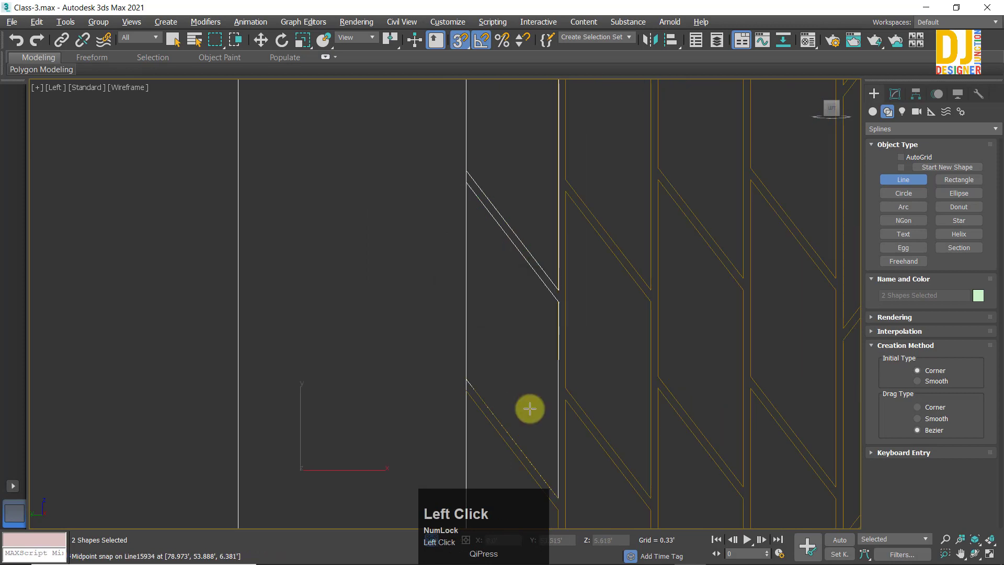
Step: Trace the fourth piece from the top in that section's first column as a closed snapped line
click(461, 164)
click(551, 282)
middle_drag(560, 412, 544, 248)
click(534, 371)
click(445, 261)
middle_drag(441, 108, 462, 245)
click(462, 138)
click(476, 298)
Step: Trace the remaining lower pieces of that section's first column, down to the skirting, as closed snapped lines
middle_drag(496, 523, 465, 209)
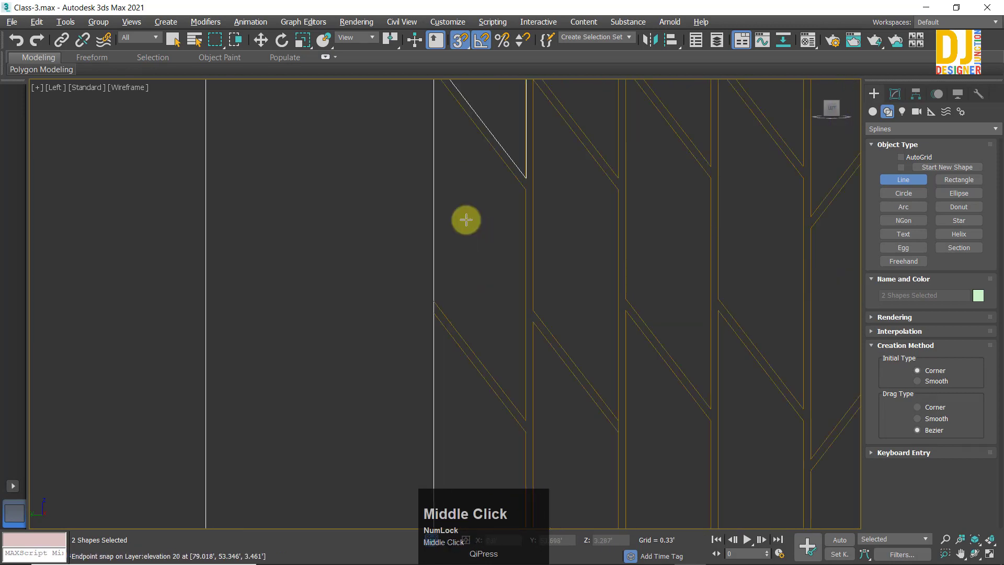
scroll(453, 260, down, 2)
click(438, 130)
click(438, 133)
click(477, 298)
middle_drag(490, 462, 494, 304)
click(440, 145)
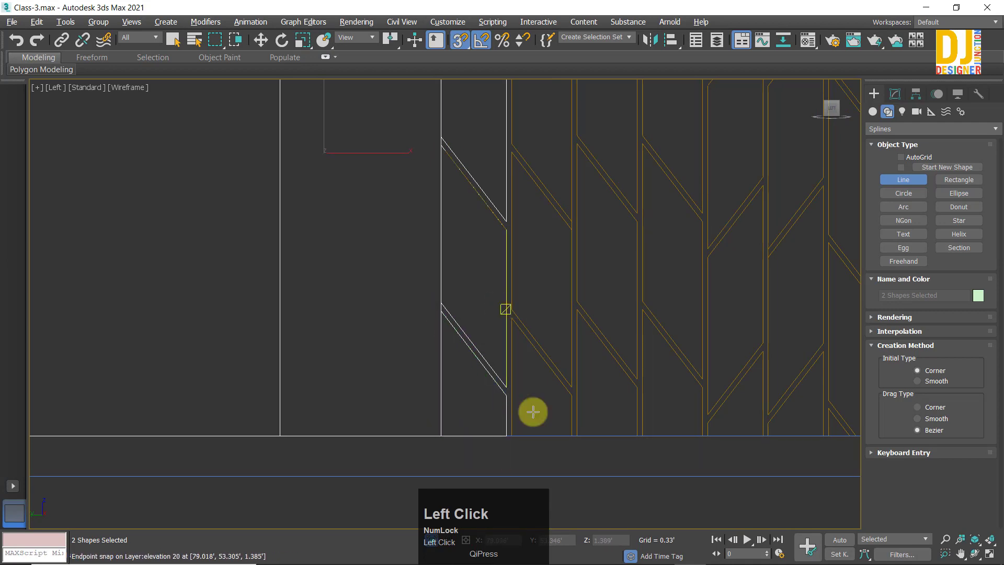
Step: Trace the bottom piece of the section's second column, between its lowest diagonal groove and the skirting, as a closed line
scroll(533, 412, up, 3)
click(510, 317)
click(468, 422)
click(466, 185)
click(469, 298)
Step: Trace the parallelogram directly above the section's second-column bottom piece as a closed snapped line
scroll(469, 295, down, 2)
middle_drag(468, 209, 492, 332)
click(490, 106)
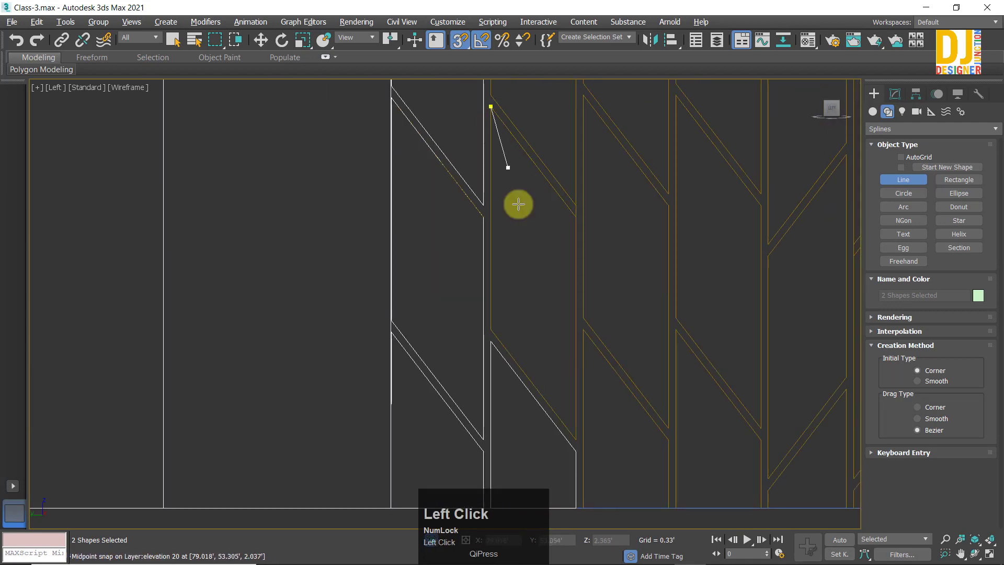
click(575, 217)
click(576, 440)
middle_drag(553, 135, 526, 353)
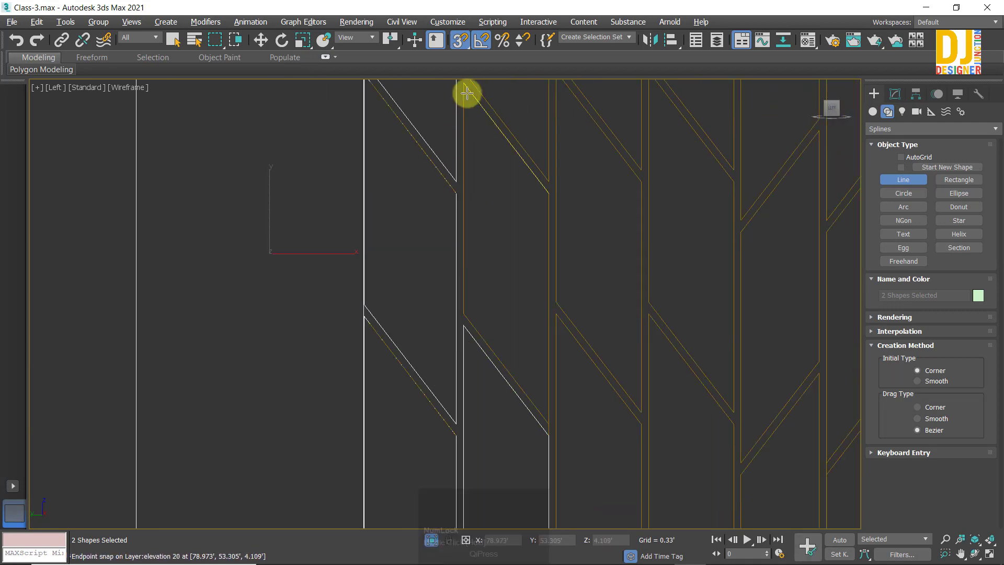
Step: Trace the third piece from the bottom in the section's second column as a closed snapped line
click(464, 314)
click(548, 417)
click(463, 314)
click(469, 298)
Step: Trace the fourth piece from the bottom in the section's second column as a closed snapped line
middle_drag(521, 161, 526, 474)
click(468, 128)
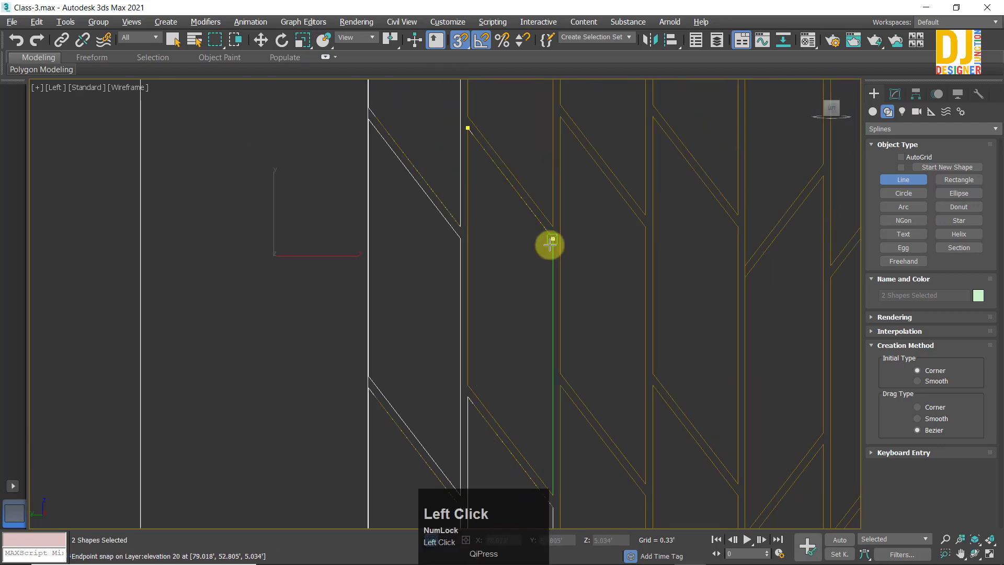
middle_drag(475, 128, 450, 238)
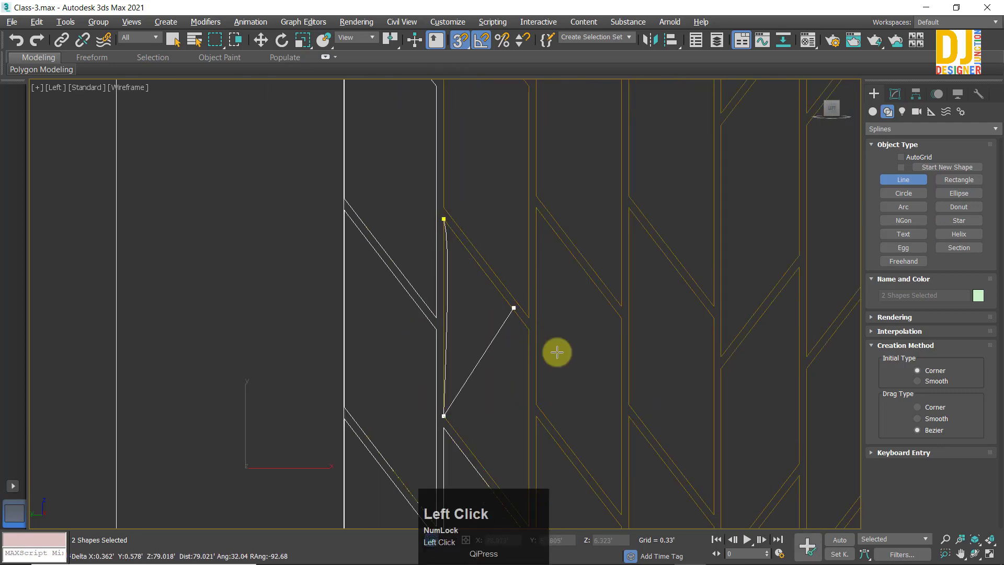
Step: Abandon the misdrawn curved line in the section's second column and return to the spline creation tools
right_click(516, 284)
right_click(515, 410)
click(894, 94)
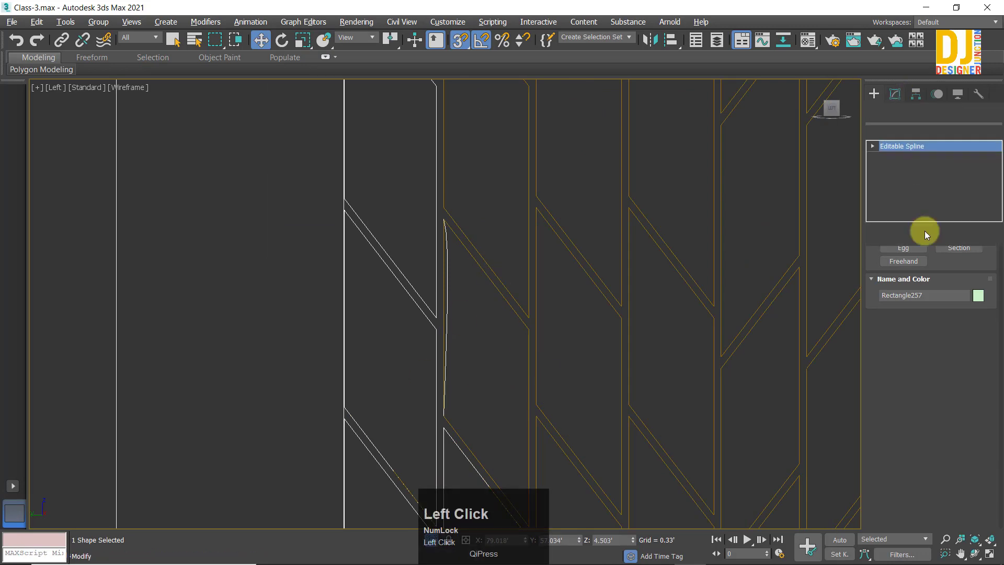
click(873, 94)
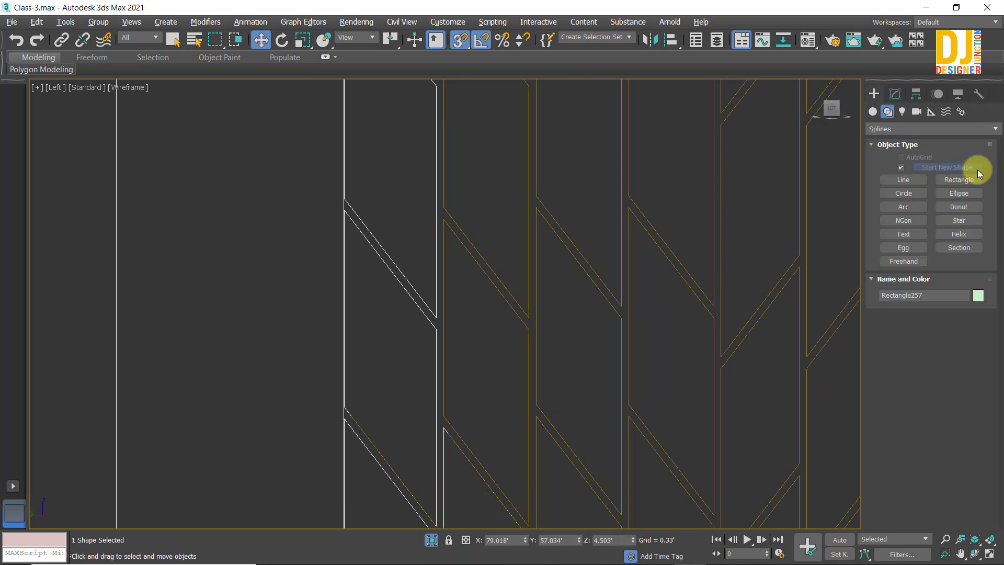
Step: Trace the third piece from the top in the section's second column as a closed snapped line
click(901, 180)
middle_drag(453, 252, 451, 143)
scroll(451, 320, up, 2)
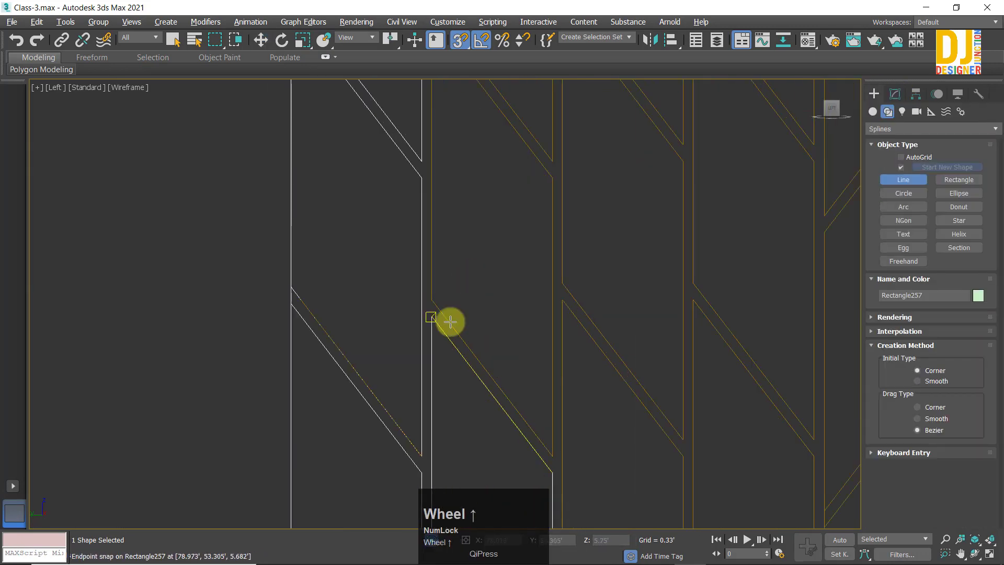
click(432, 302)
click(552, 455)
key(ctrl+z)
click(432, 300)
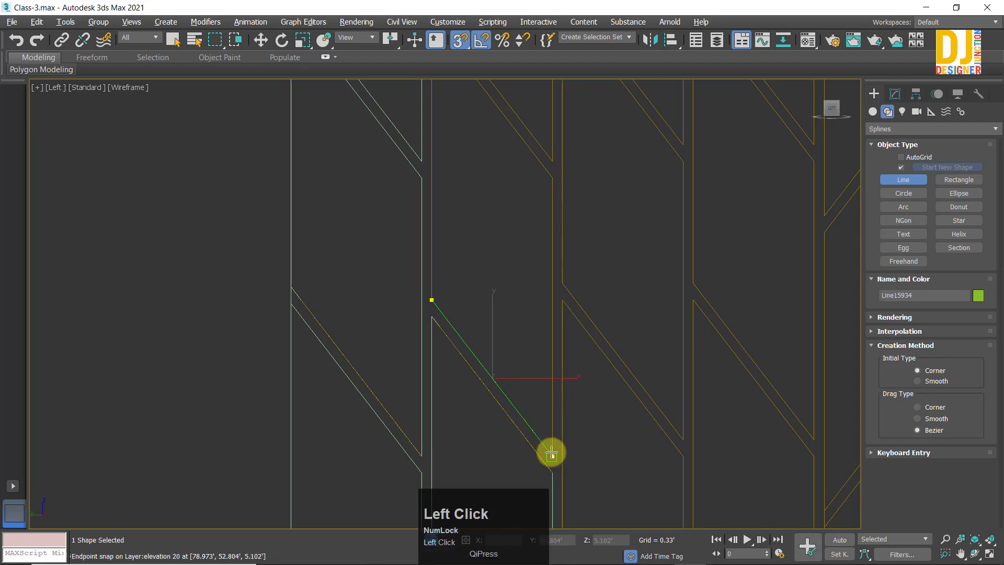
click(552, 455)
click(552, 179)
mouse_move(497, 125)
middle_down()
mouse_move(524, 245)
mouse_move(529, 324)
mouse_move(494, 222)
mouse_move(436, 306)
middle_up()
click(460, 143)
click(463, 427)
click(497, 308)
Step: Trace the piece directly below the second column's top piece as a closed snapped line
scroll(513, 267, down, 2)
scroll(529, 325, up, 1)
click(466, 140)
click(471, 146)
click(498, 308)
Step: Trace the top piece of the section's second column as a closed snapped line
click(414, 226)
click(414, 181)
click(500, 181)
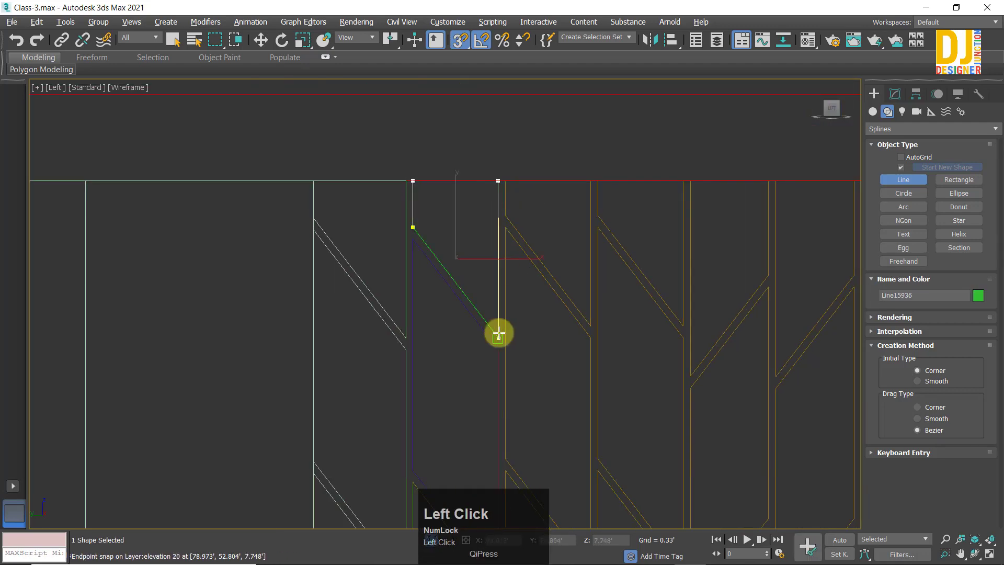
Step: Trace the two uppermost pieces of the section's third column as closed snapped lines and leave the Line tool
click(512, 216)
middle_drag(512, 216, 490, 142)
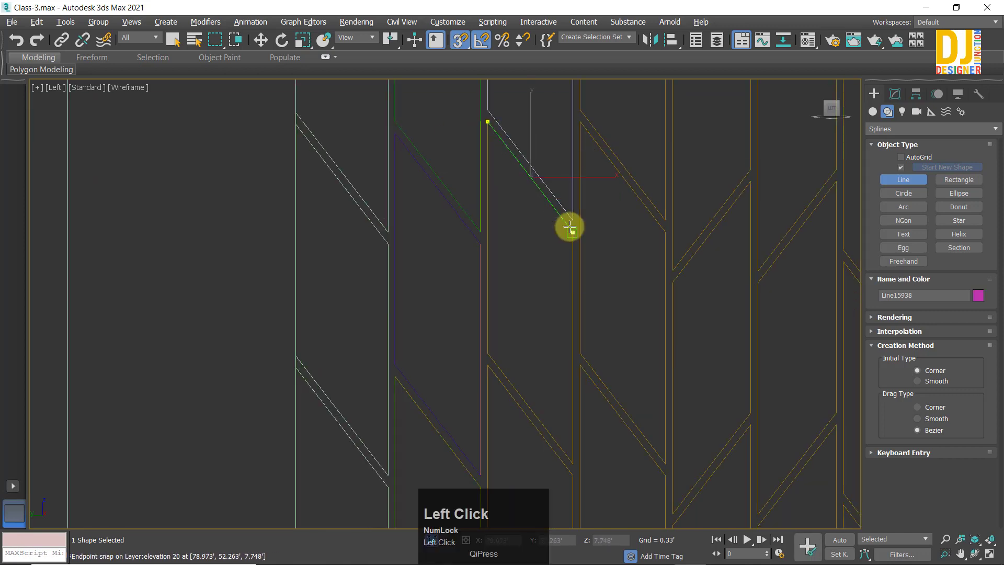
right_click(632, 186)
Step: Turn off Start New Shape and trace the third piece from the top in the third column with the Line tool
click(901, 168)
click(903, 180)
middle_drag(502, 384, 486, 174)
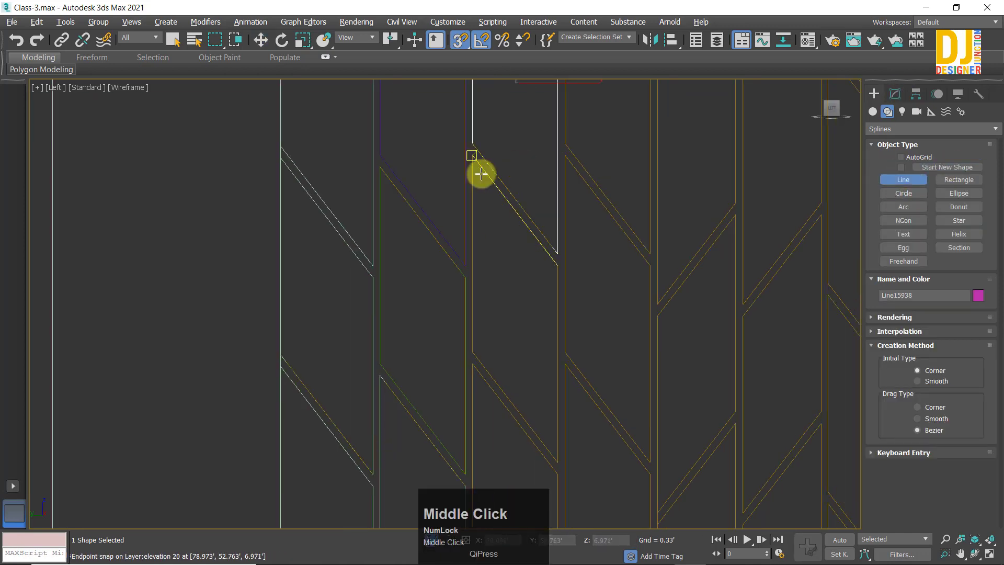
click(475, 159)
click(558, 266)
click(557, 462)
click(477, 350)
Step: Trace the fourth piece from the top in the section's third column as a closed snapped spline
middle_drag(527, 254, 538, 55)
click(484, 138)
click(570, 246)
middle_drag(571, 488, 569, 406)
click(567, 414)
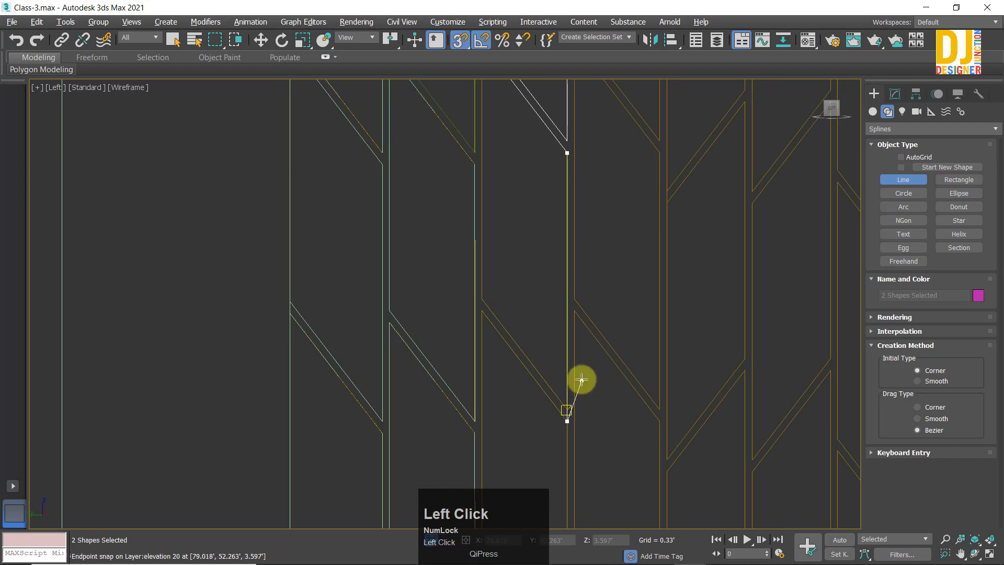
click(483, 302)
middle_drag(495, 160, 502, 224)
click(489, 120)
Step: Trace the fifth piece from the top in the section's third column as a closed snapped spline
middle_drag(598, 244, 582, 109)
click(475, 244)
click(557, 350)
middle_drag(563, 371, 562, 282)
click(569, 422)
click(485, 312)
middle_drag(528, 219, 528, 260)
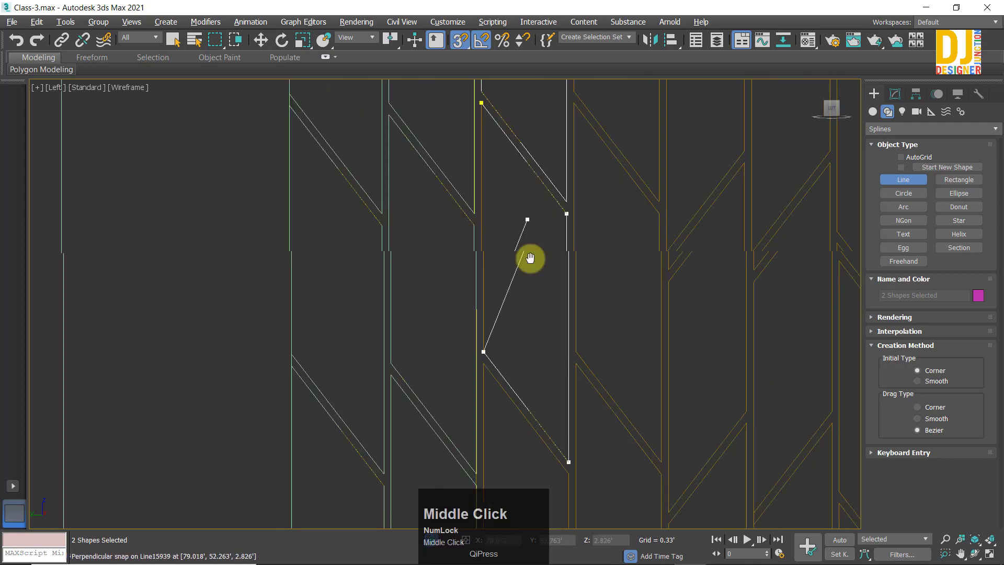
click(482, 105)
Step: Trace the piece directly above the third column's bottom piece as a closed snapped spline
click(590, 473)
click(503, 365)
click(502, 142)
click(476, 297)
Step: Trace the bottom piece of the section's third column as a closed snapped spline
middle_drag(538, 314, 556, 121)
click(522, 183)
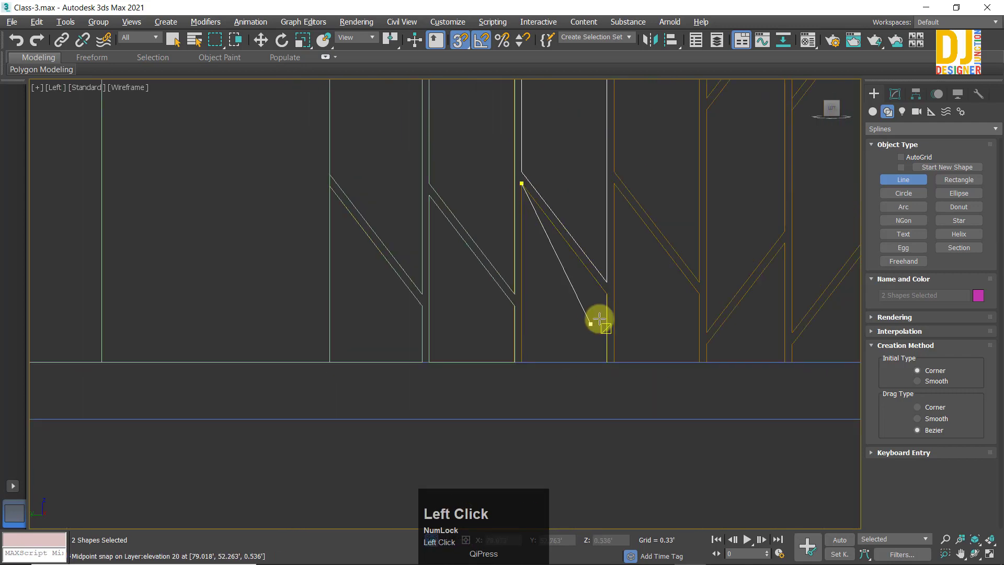
click(521, 183)
click(476, 297)
Step: Trace the bottom piece of the section's fourth column as a closed snapped spline
middle_drag(626, 281, 512, 289)
click(499, 190)
click(499, 370)
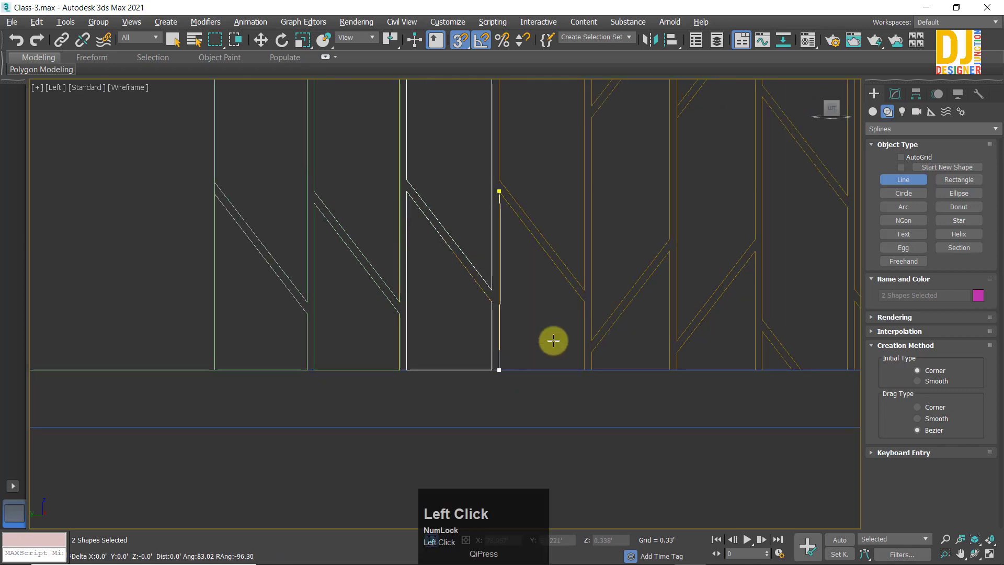
click(500, 192)
click(476, 298)
Step: Trace the parallelogram directly above the fourth column's bottom piece as a closed snapped spline
click(461, 248)
click(546, 358)
click(546, 138)
middle_drag(541, 144, 601, 285)
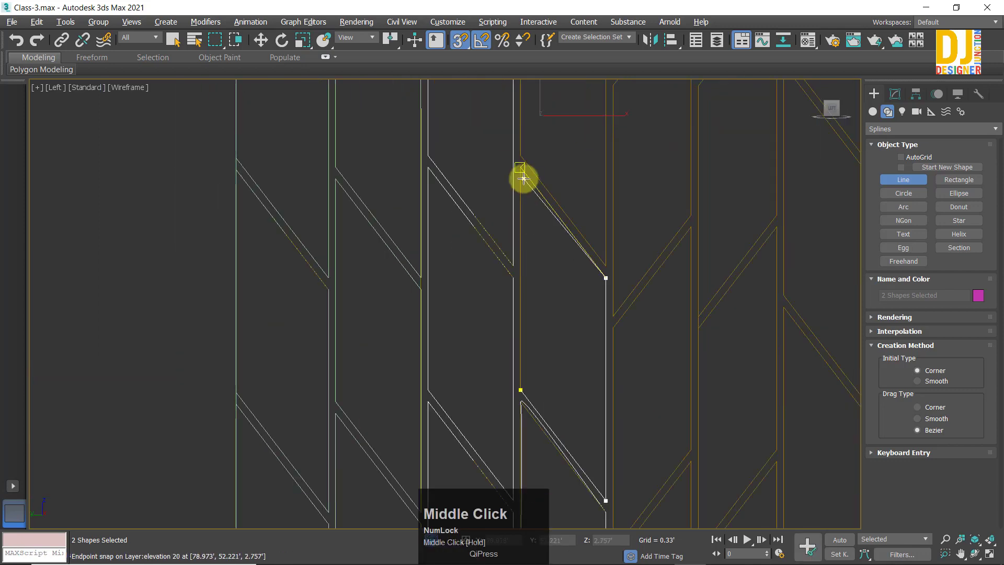
click(521, 167)
click(520, 389)
click(474, 302)
Step: Trace the third and fourth pieces from the bottom in the section's fourth column as closed snapped splines
middle_drag(515, 136, 401, 320)
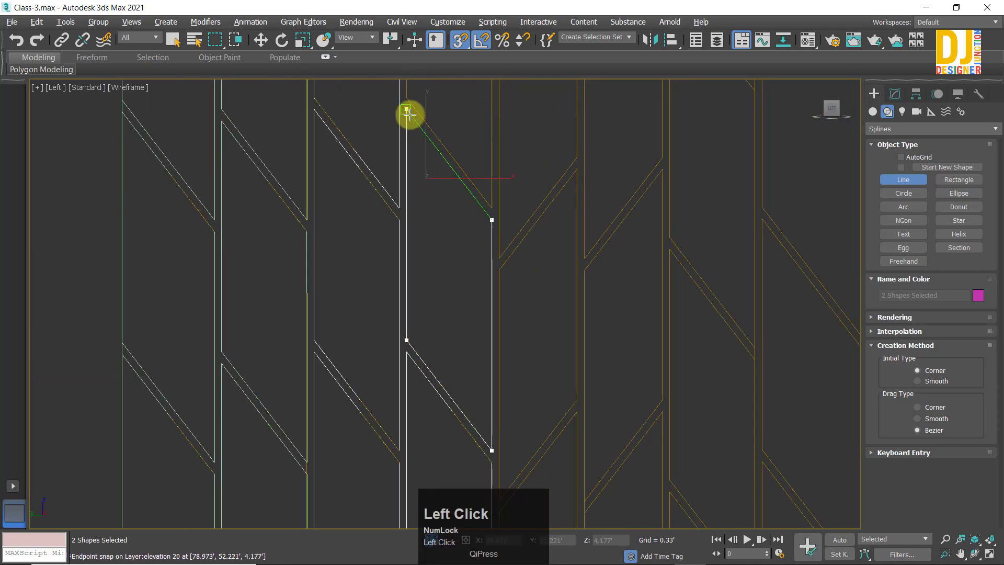
click(409, 113)
middle_drag(417, 136, 453, 365)
click(542, 462)
click(461, 357)
click(460, 103)
click(474, 300)
Step: Trace the fifth piece from the bottom in the section's fourth column as a closed spline
click(449, 344)
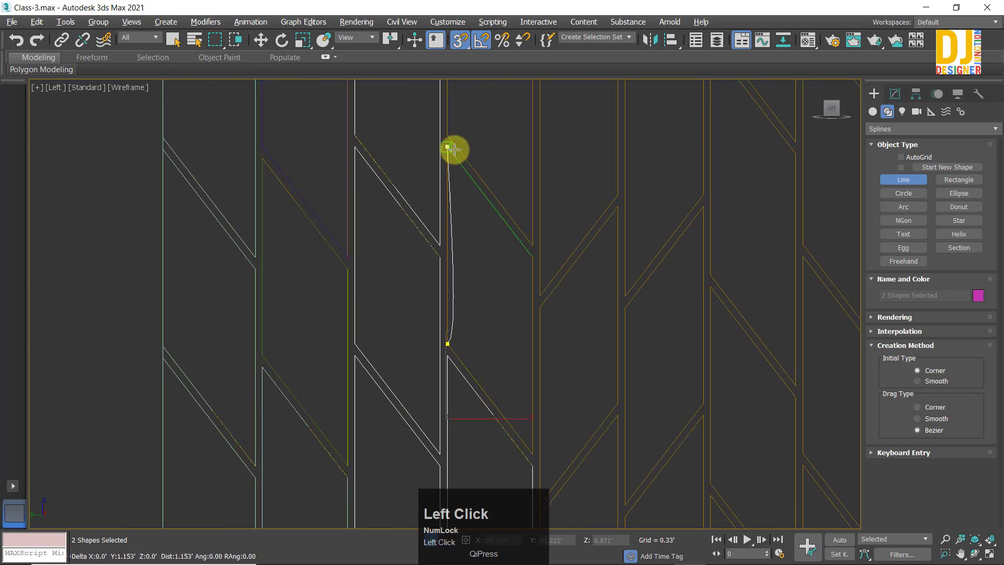
click(448, 148)
click(446, 345)
click(473, 298)
Step: Trace the piece directly below the fourth column's top piece as a closed snapped spline
middle_drag(516, 191, 511, 293)
click(446, 240)
middle_drag(478, 169, 460, 283)
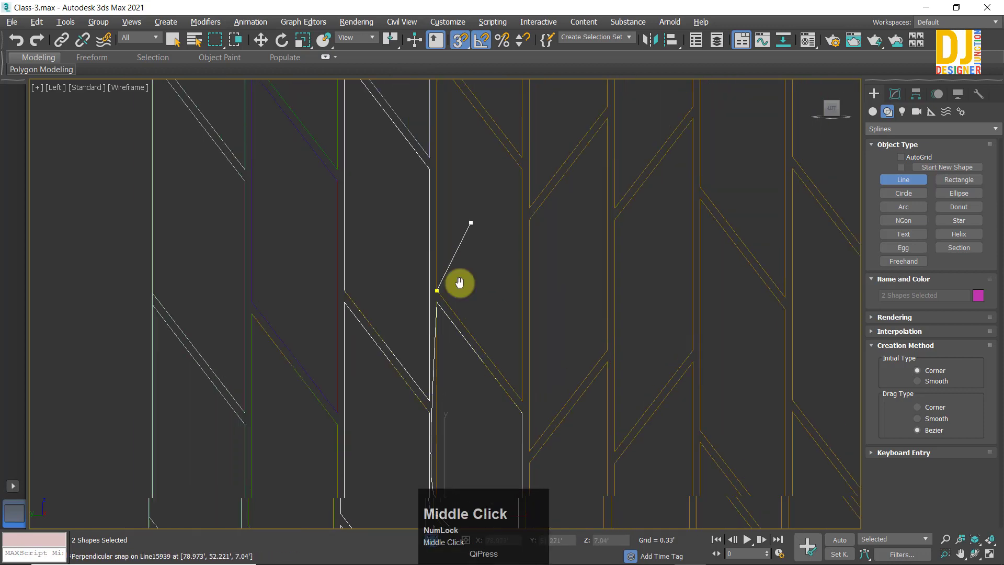
click(425, 129)
click(508, 239)
click(423, 360)
click(465, 298)
Step: Trace the top piece of the section's fourth column as a closed snapped spline
middle_drag(465, 157, 436, 378)
click(395, 338)
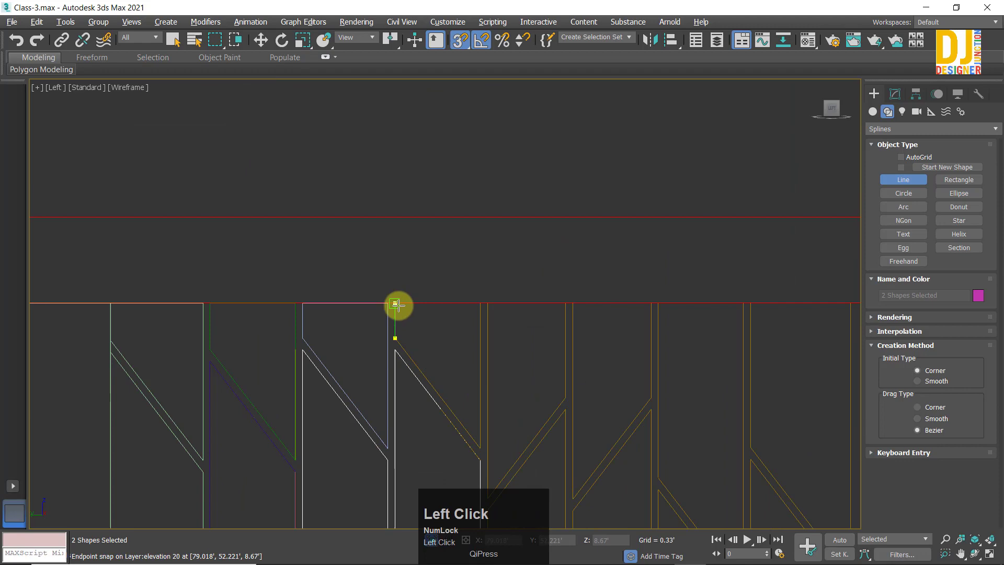
click(402, 333)
click(473, 298)
Step: Trace the top piece of the section's fifth column as a closed snapped spline
middle_drag(489, 340, 465, 194)
click(466, 159)
click(542, 157)
click(542, 251)
click(463, 350)
click(464, 159)
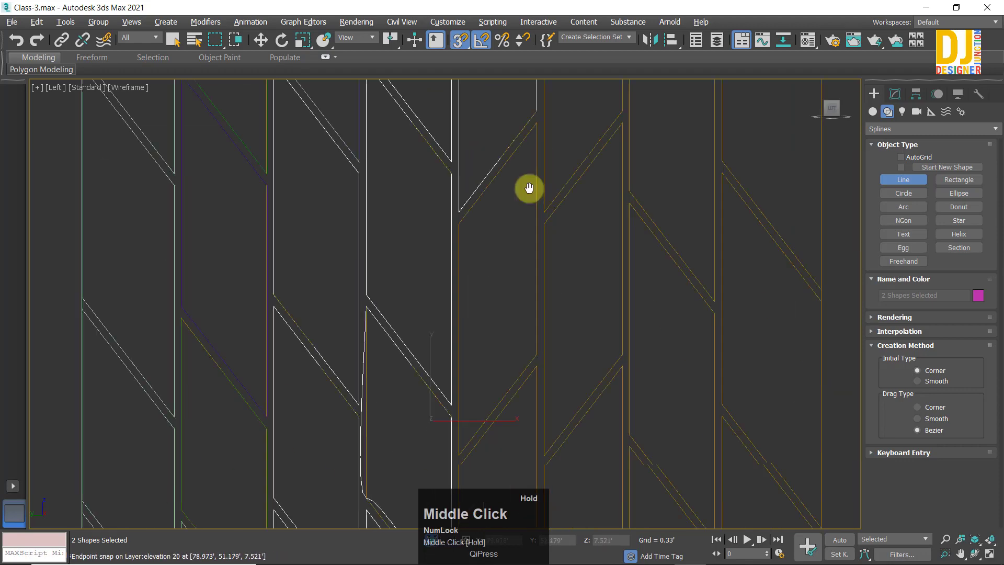
Step: Trace the piece directly below the fifth column's top piece as a closed snapped spline
click(536, 349)
click(459, 450)
click(459, 219)
click(475, 300)
Step: Trace the third piece from the top in the section's fifth column as a closed snapped spline
scroll(462, 185, up, 2)
click(440, 188)
mouse_move(483, 407)
middle_down()
mouse_move(466, 183)
mouse_move(508, 260)
middle_up()
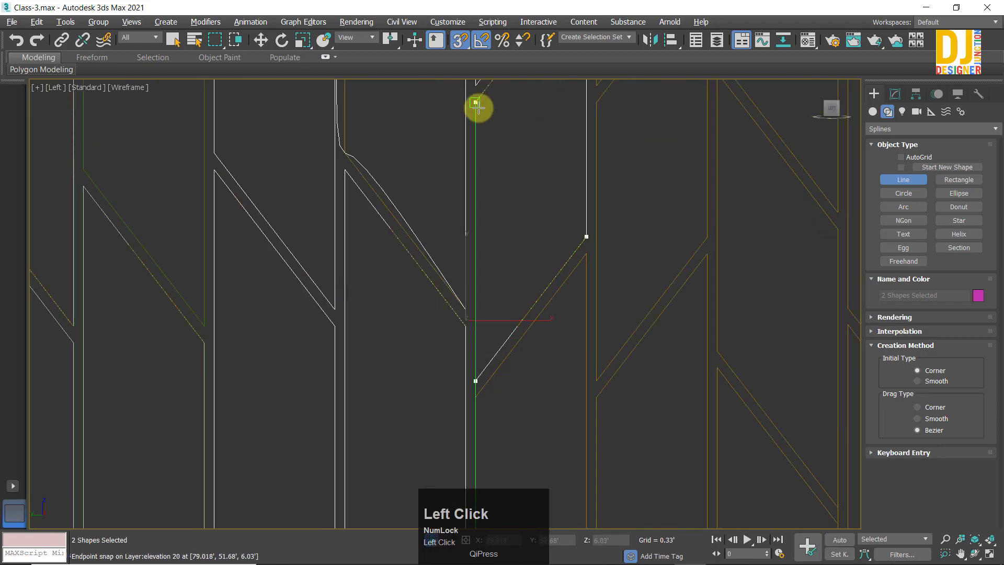
click(477, 104)
Step: Trace the fourth piece from the top in the section's fifth column as a closed snapped spline
middle_drag(476, 395, 454, 255)
middle_drag(562, 479, 617, 237)
click(509, 376)
middle_drag(513, 177, 506, 265)
click(502, 103)
click(475, 299)
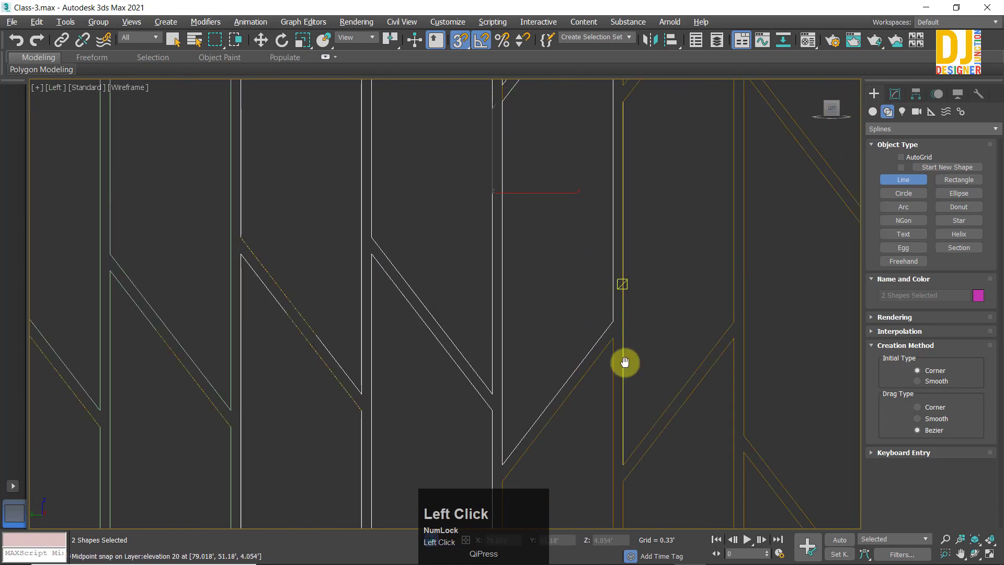
Step: Trace the fifth piece from the top in the section's fifth column as a closed snapped spline
middle_drag(625, 363, 584, 149)
click(460, 267)
click(571, 450)
middle_drag(538, 486, 577, 310)
click(499, 417)
click(499, 92)
click(475, 299)
Step: Trace the two lowest pieces of the section's fifth column as closed snapped splines
mouse_move(500, 437)
middle_down()
mouse_move(498, 217)
mouse_move(482, 282)
middle_up()
click(482, 277)
click(489, 98)
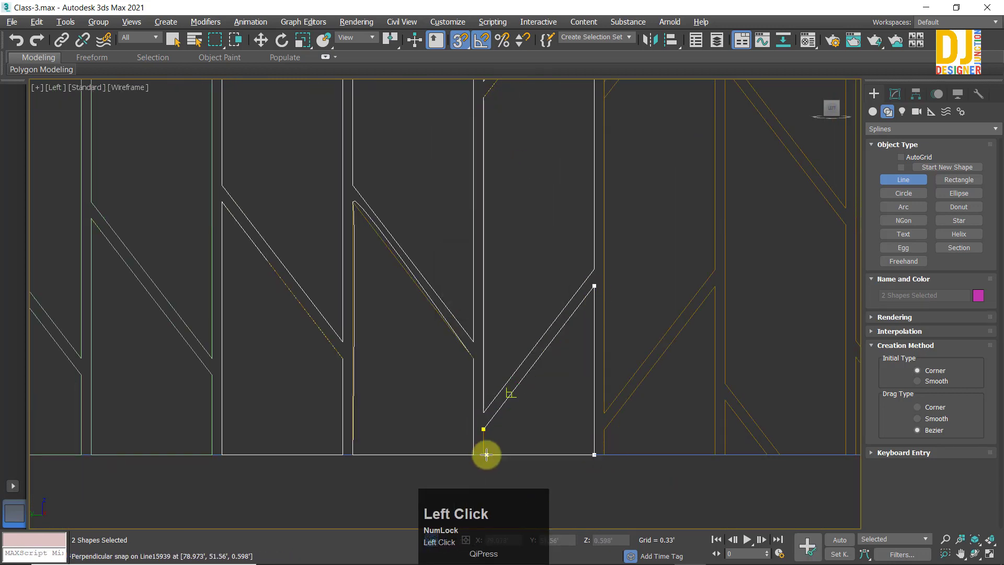
click(483, 429)
click(472, 299)
Step: Trace the bottom piece of the section's sixth column as a closed snapped spline
click(604, 429)
click(714, 286)
click(715, 454)
click(604, 454)
click(604, 429)
click(472, 299)
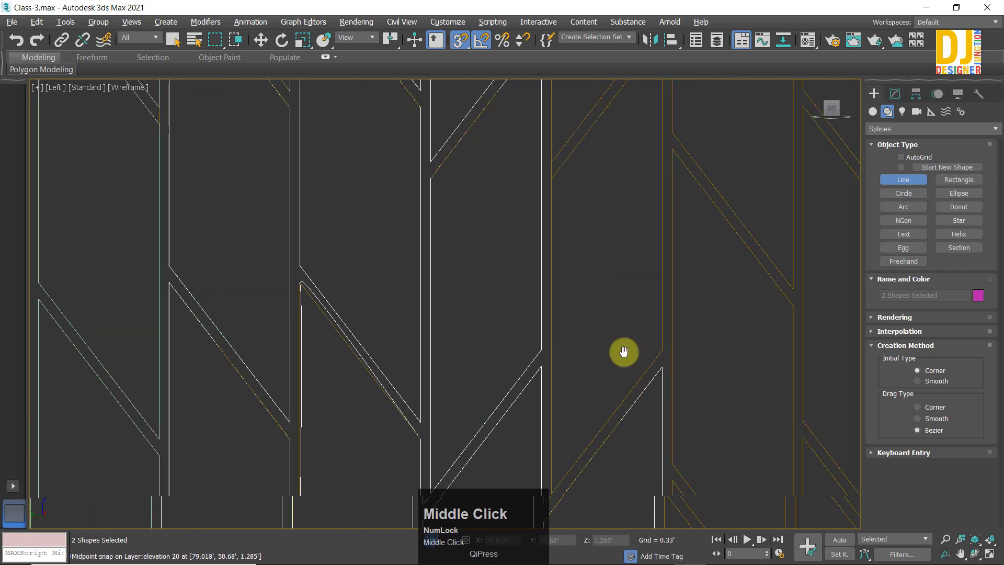
Step: Trace the parallelogram directly above the sixth column's bottom piece as a closed snapped spline
middle_drag(624, 351, 583, 282)
click(511, 423)
click(621, 281)
click(621, 107)
click(511, 251)
click(558, 430)
click(474, 298)
Step: Trace the third piece from the bottom in the section's sixth column as a closed snapped spline
middle_drag(528, 115, 479, 487)
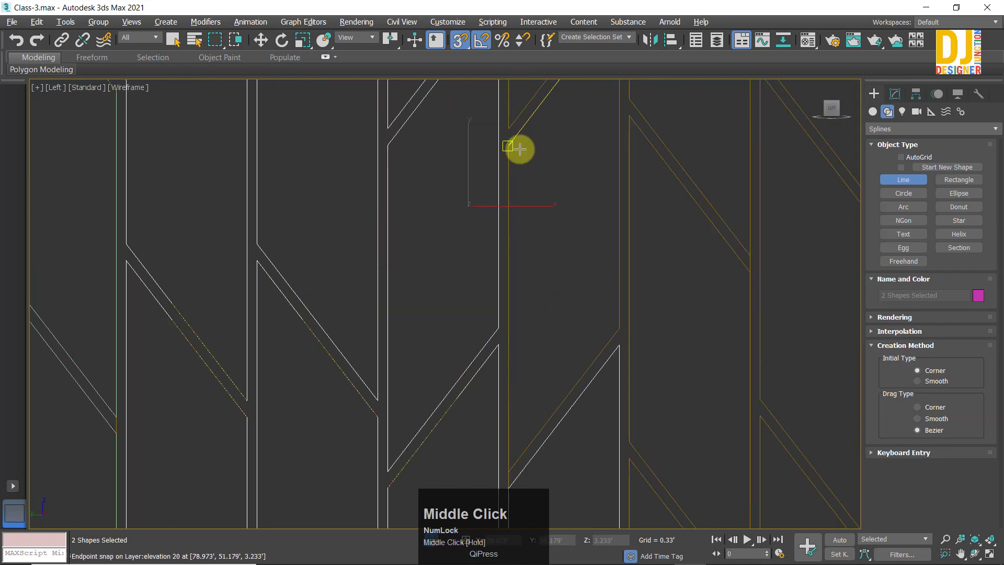
click(511, 147)
click(500, 366)
click(610, 222)
click(610, 85)
click(500, 232)
click(473, 299)
Step: Trace the fourth piece from the bottom in the section's sixth column as a closed snapped spline
click(474, 419)
click(552, 318)
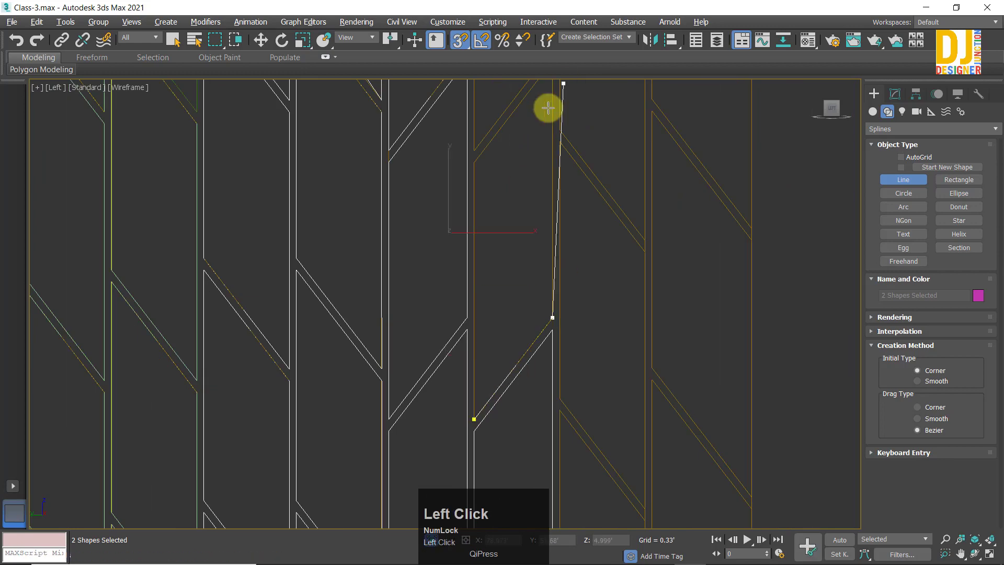
middle_drag(547, 108, 548, 149)
click(552, 103)
click(474, 204)
click(476, 465)
click(472, 299)
Step: Trace the fifth piece from the bottom in the section's sixth column as a closed snapped spline
middle_drag(494, 115, 486, 310)
click(467, 234)
click(544, 132)
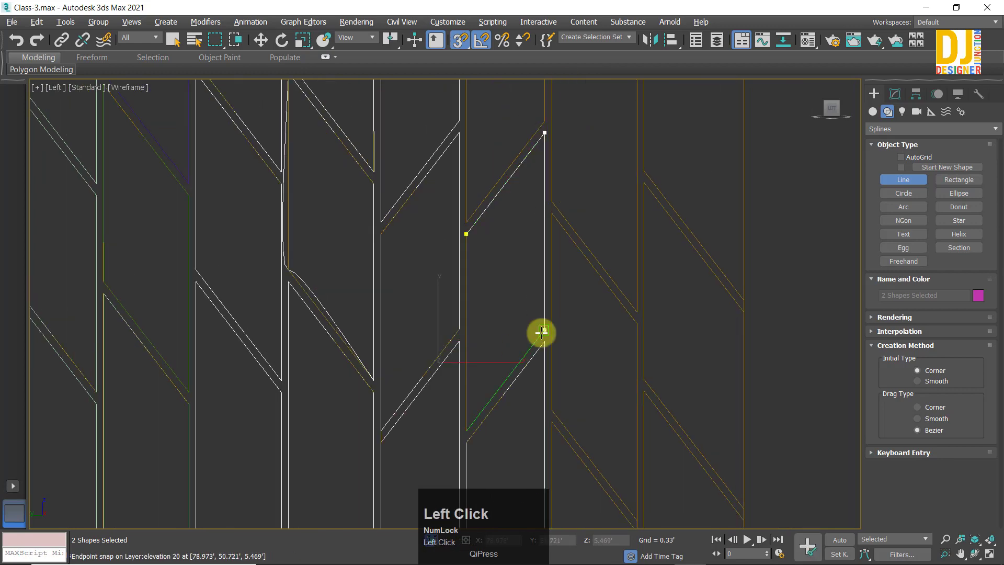
click(467, 233)
click(472, 299)
Step: Trace the piece directly below the sixth column's top piece as a closed snapped spline
middle_drag(490, 110, 496, 344)
click(473, 224)
click(551, 124)
click(551, 355)
middle_drag(474, 449, 482, 421)
click(480, 428)
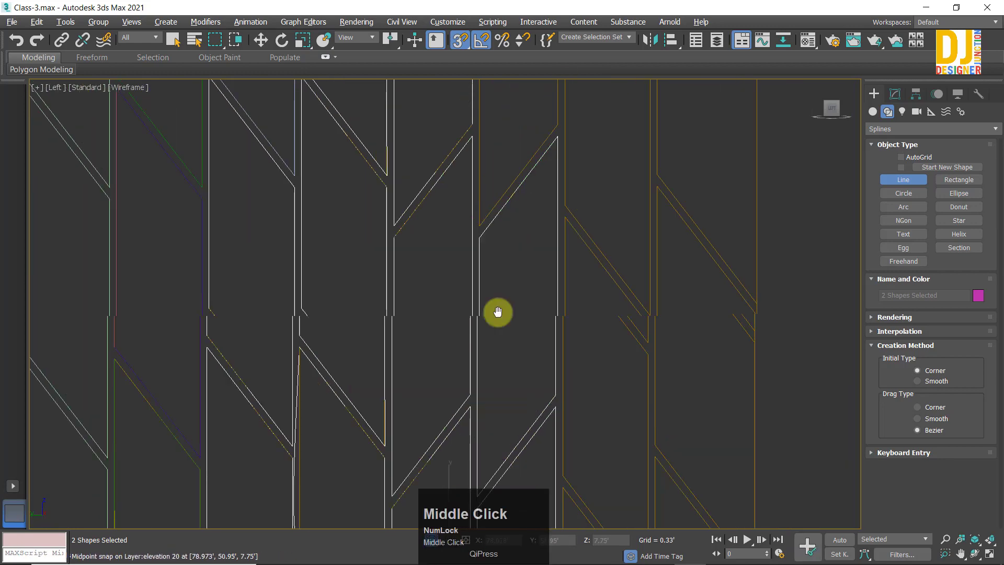
Step: Trace the top piece of the section's sixth column as a closed snapped spline
middle_drag(498, 312, 472, 437)
click(452, 168)
click(531, 168)
click(531, 263)
click(452, 365)
click(453, 168)
click(474, 299)
Step: Trace the top pieces of the section's seventh and eighth columns as closed snapped splines
click(538, 168)
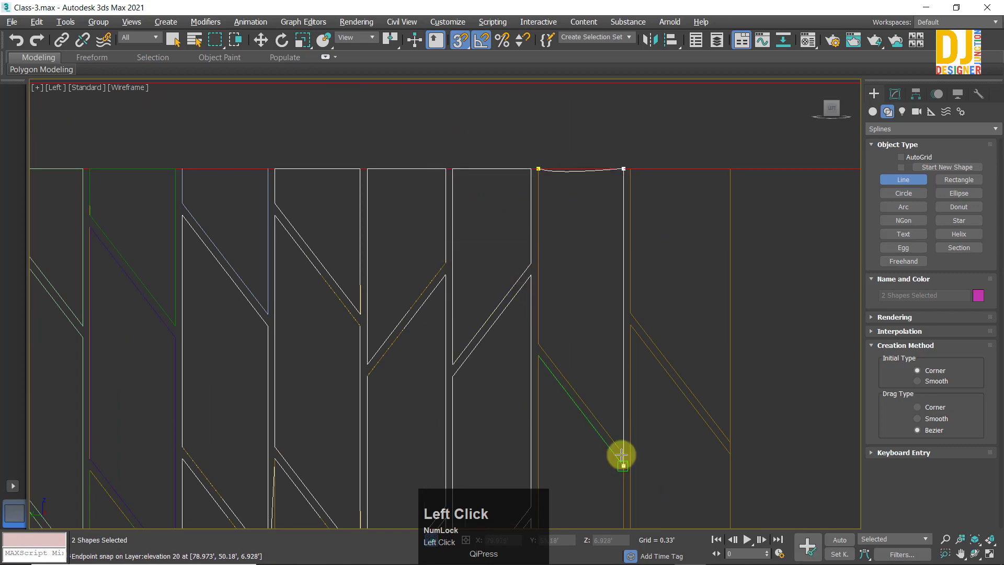
click(541, 170)
click(473, 299)
middle_drag(622, 311, 554, 287)
click(565, 146)
click(475, 299)
Step: Trace the second piece from the top in the section's eighth column as a closed snapped spline
middle_drag(580, 389, 512, 183)
click(494, 95)
click(594, 223)
click(592, 454)
click(495, 325)
click(476, 299)
Step: Trace the third piece from the top in the section's eighth column as a closed snapped spline
middle_drag(492, 343, 511, 136)
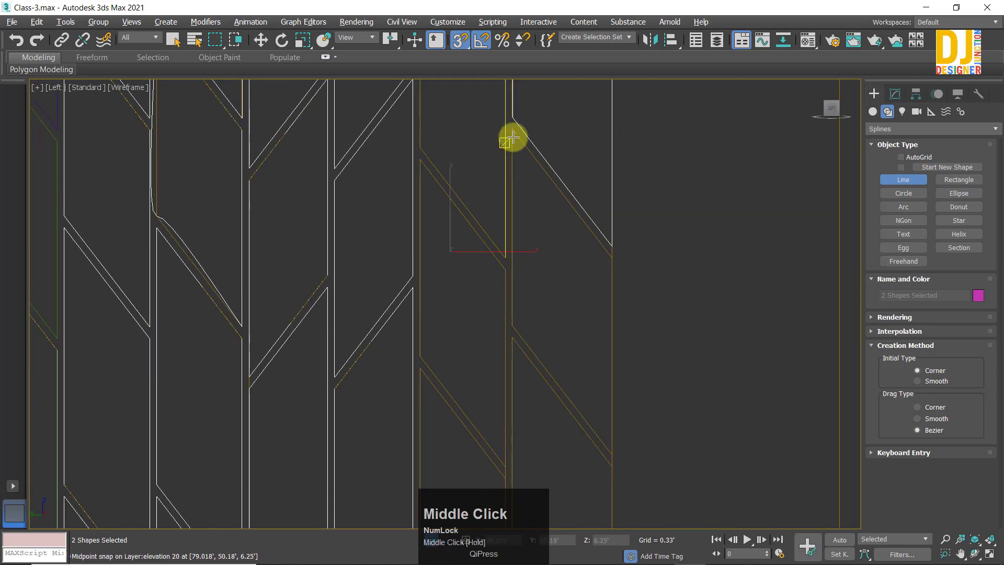
click(512, 130)
click(611, 256)
click(611, 453)
click(513, 325)
click(513, 130)
click(476, 299)
Step: Trace the fourth piece from the top in the section's eighth column as a closed snapped spline
middle_drag(597, 423, 599, 280)
click(514, 140)
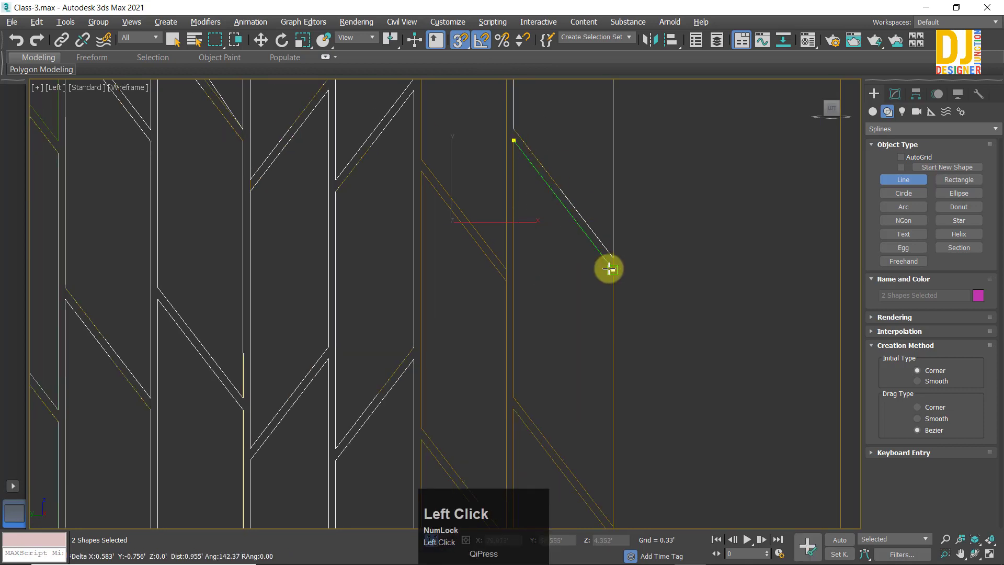
middle_drag(655, 418, 645, 389)
click(607, 241)
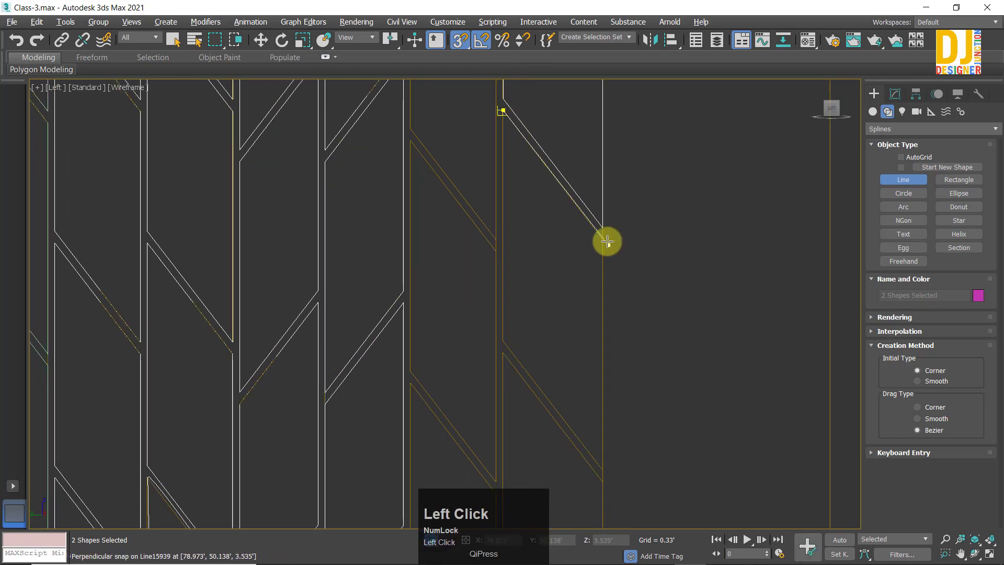
click(505, 342)
click(503, 110)
click(476, 299)
Step: Trace the eighth column's fifth piece from the top and the seventh column's bottom triangle as closed snapped splines
middle_drag(629, 334, 665, 82)
click(539, 100)
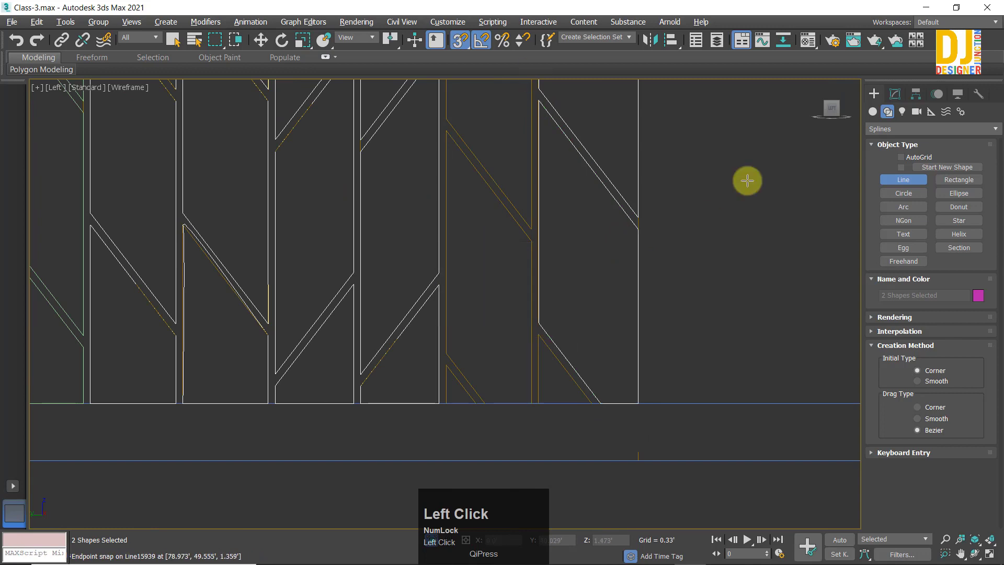
click(444, 366)
click(447, 366)
click(479, 308)
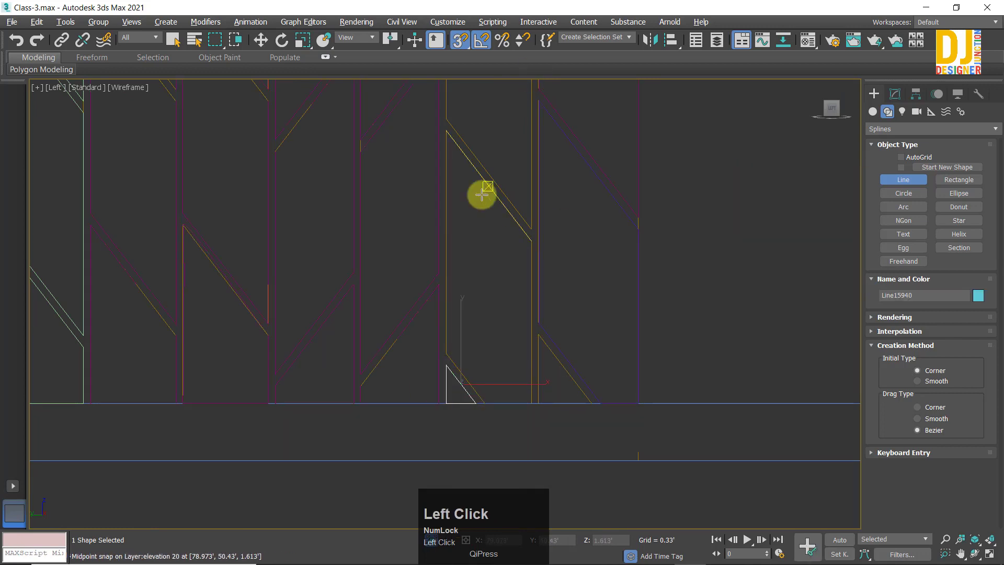
right_click(621, 275)
Step: Try to move the large rectangle framing the wall elevation with snapping off, and undo the moves
scroll(622, 277, down, 4)
middle_drag(623, 277, 556, 430)
click(894, 94)
click(722, 209)
key(s)
click(642, 237)
scroll(642, 237, down, 4)
middle_drag(642, 237, 687, 307)
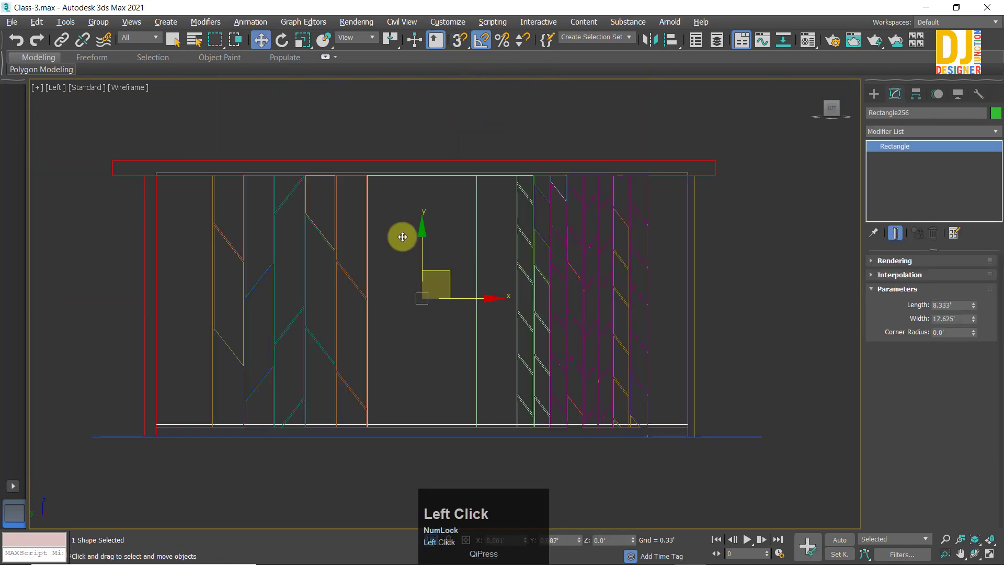
drag(436, 285, 232, 209)
key(ctrl+z)
click(267, 160)
drag(542, 299, 232, 210)
key(ctrl+z)
click(729, 412)
Step: Trace the piece directly above the seventh column's bottom triangle as a closed snapped spline
scroll(639, 411, up, 7)
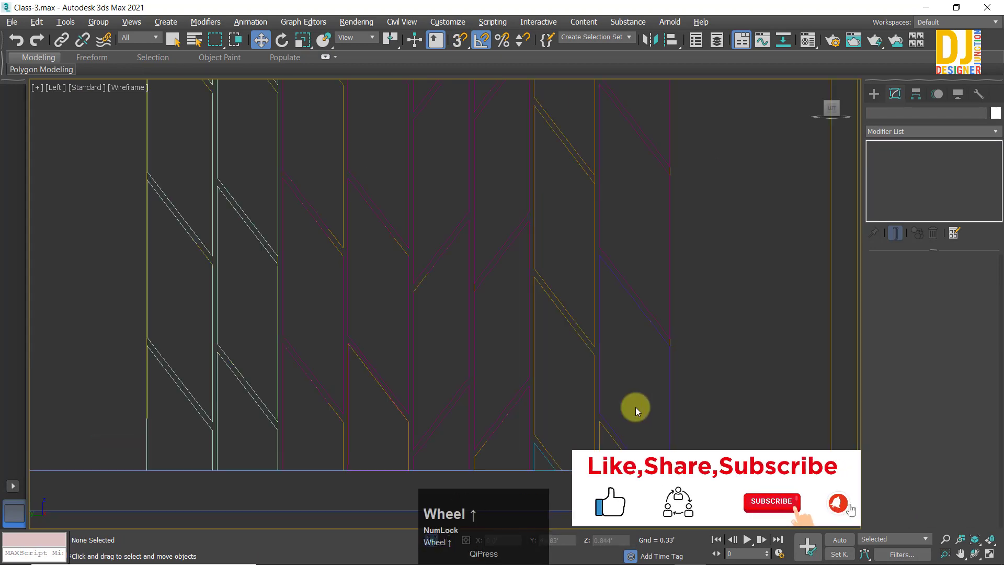
middle_drag(635, 407, 536, 317)
click(874, 94)
click(919, 181)
scroll(494, 374, up, 2)
key(s)
click(411, 323)
click(411, 374)
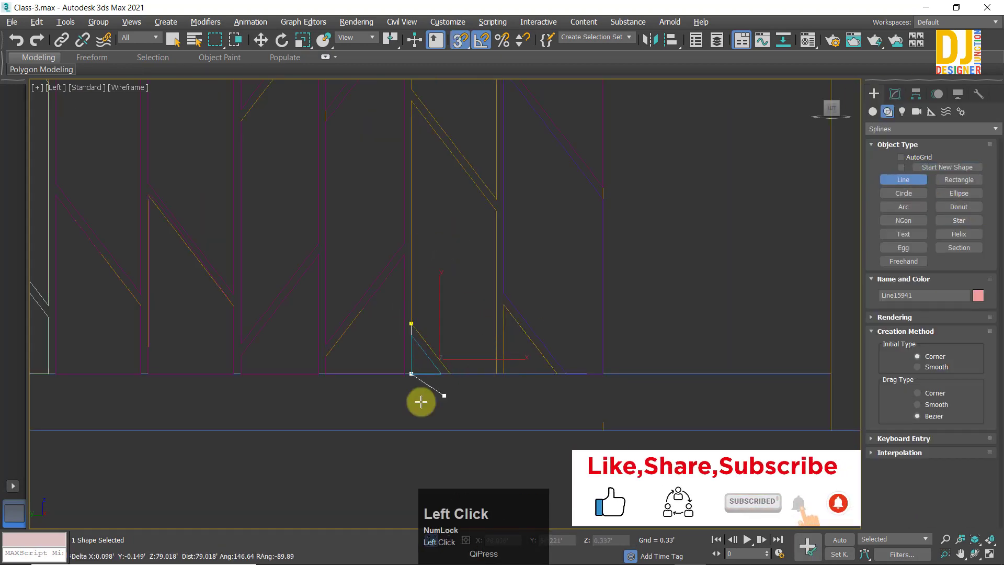
key(BackSpace)
click(411, 100)
click(496, 211)
click(497, 373)
click(451, 373)
click(411, 323)
Step: Trace the third piece from the bottom in the section's seventh column as a closed snapped spline
middle_drag(464, 166, 532, 414)
click(480, 336)
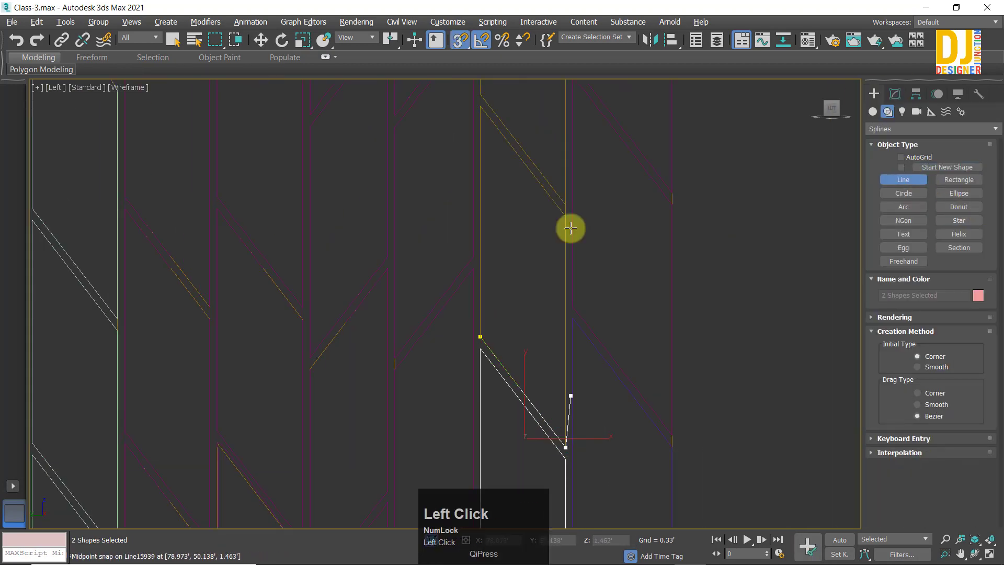
scroll(493, 314, up, 2)
click(571, 149)
middle_drag(557, 165, 583, 334)
Step: Trace the fourth and fifth pieces from the bottom in the section's seventh column as closed snapped splines
click(511, 209)
click(511, 466)
click(476, 298)
click(487, 166)
middle_drag(489, 224, 504, 381)
click(570, 277)
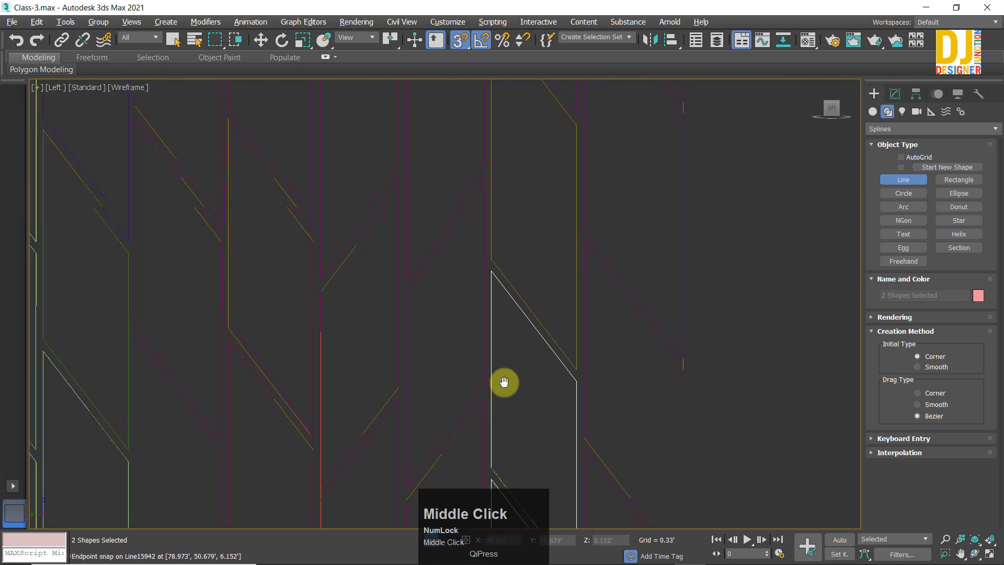
middle_drag(566, 375, 570, 526)
scroll(575, 167, down, 3)
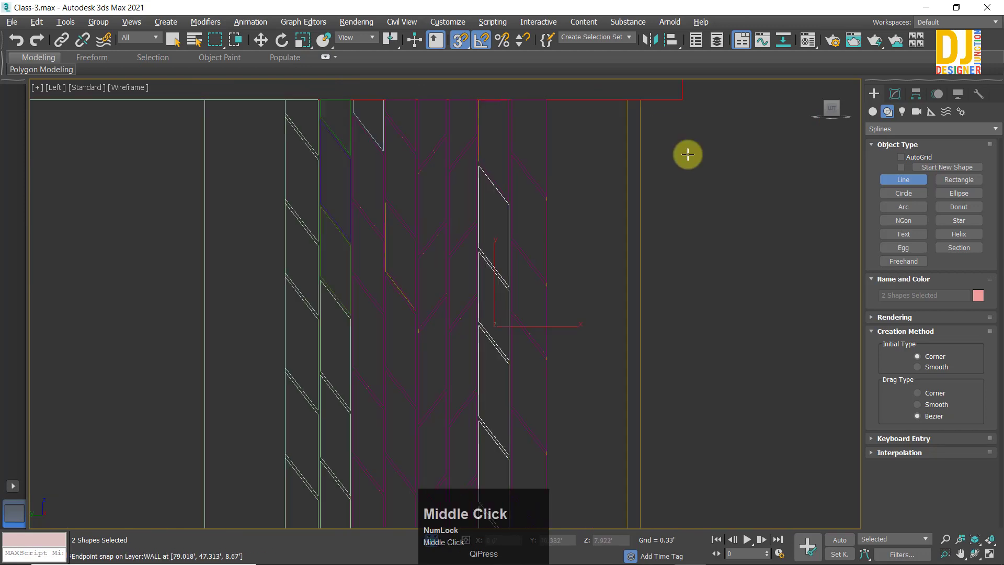
right_click(692, 159)
click(703, 173)
Step: Draw a snapped rectangle over the narrow full-height strip at the elevation's right end
scroll(713, 219, down, 2)
click(958, 179)
scroll(695, 209, up, 1)
mouse_move(627, 102)
mouse_down()
mouse_move(716, 477)
mouse_move(636, 472)
mouse_up()
right_click(680, 397)
scroll(700, 345, down, 2)
middle_drag(700, 346, 737, 342)
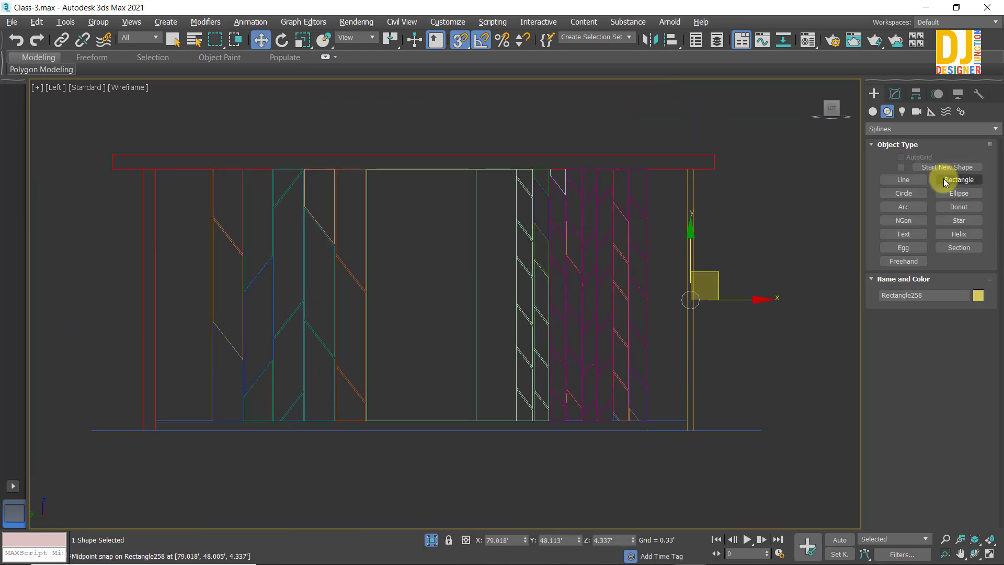
Step: Draw snapped rectangles over the narrow strip at the elevation's left end and the skirting strip along its base
click(944, 180)
mouse_move(144, 169)
mouse_down()
mouse_move(155, 430)
mouse_move(687, 430)
mouse_up()
right_click(209, 413)
Step: Draw a snapped rectangle of 0.5' by 19.968' over the horizontal band above the elevation, and turn snapping off
click(513, 357)
click(958, 179)
key(s)
right_click(759, 308)
click(959, 179)
drag(112, 154, 714, 169)
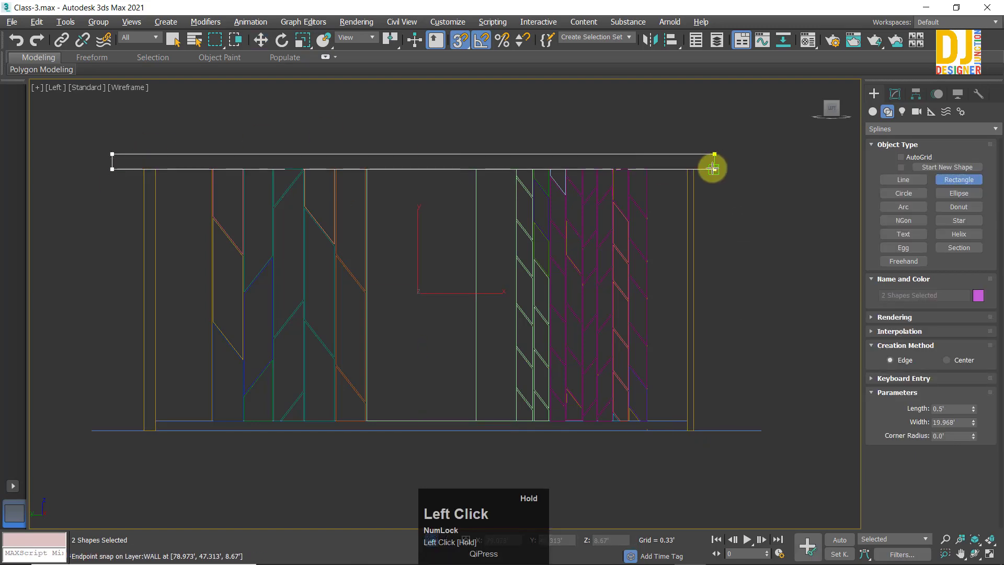
right_click(747, 261)
key(s)
click(753, 314)
Step: Examine the traced splines against the elevation in the Left and Perspective views, looking for stray segments
key(alt+w)
key(alt+w)
mouse_move(670, 447)
alt+middle_down()
mouse_move(556, 362)
mouse_move(574, 318)
alt+middle_up()
key(alt+w)
click(400, 338)
key(alt+w)
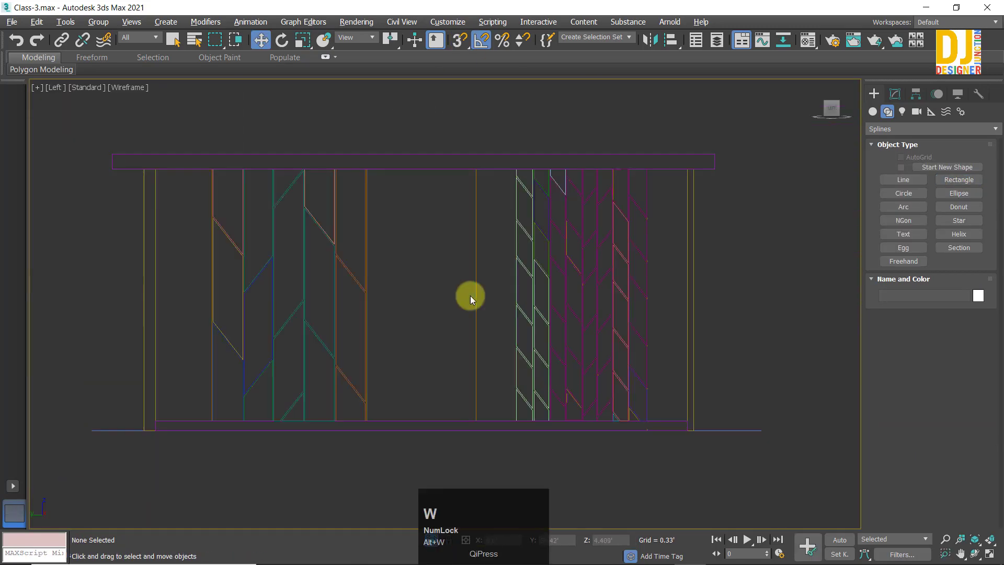
middle_drag(470, 296, 498, 299)
middle_drag(404, 240, 413, 233)
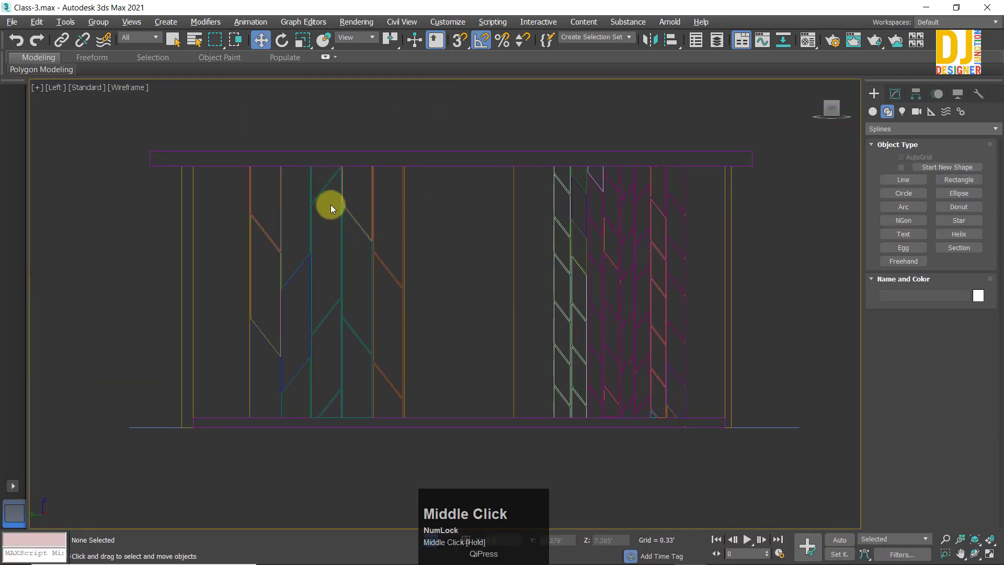
middle_drag(331, 205, 336, 208)
scroll(471, 293, up, 2)
middle_drag(471, 293, 459, 287)
scroll(591, 370, down, 3)
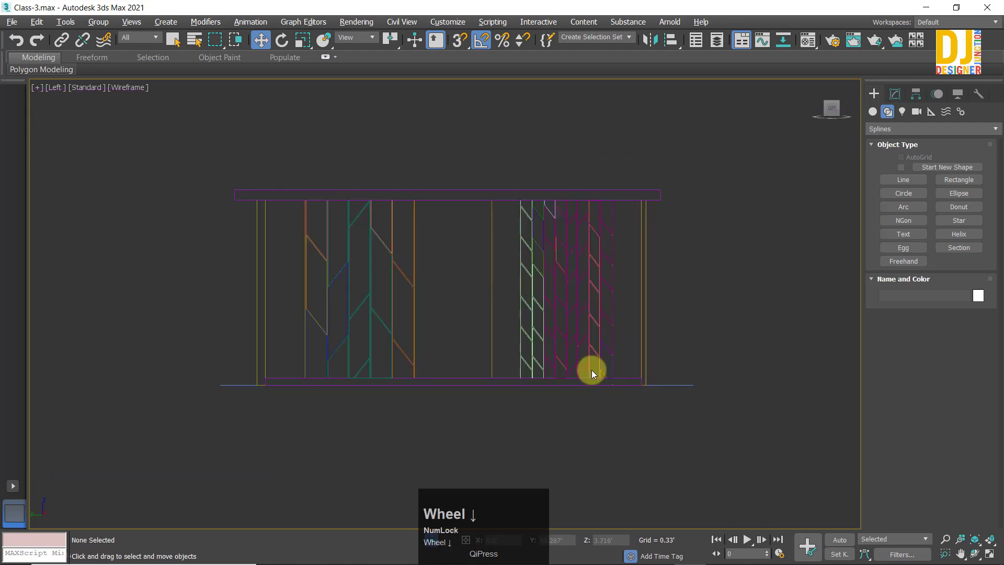
key(alt+w)
click(686, 394)
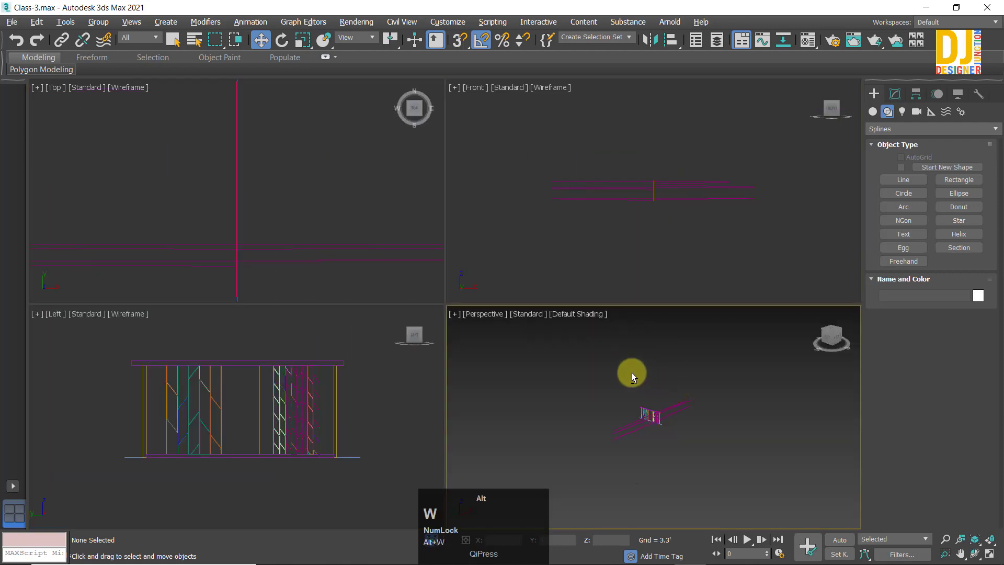
key(alt+w)
key(z)
alt+middle_drag(446, 314, 625, 272)
key(z)
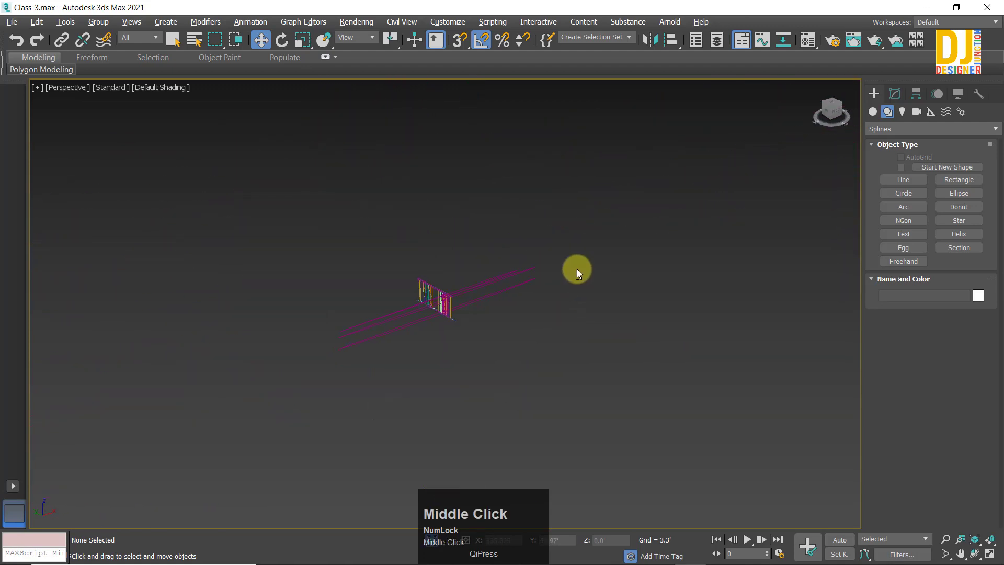
scroll(455, 285, up, 3)
alt+middle_drag(455, 284, 502, 338)
scroll(453, 334, up, 3)
key(z)
scroll(442, 316, up, 3)
alt+middle_drag(442, 316, 354, 272)
scroll(405, 236, down, 5)
scroll(416, 216, up, 3)
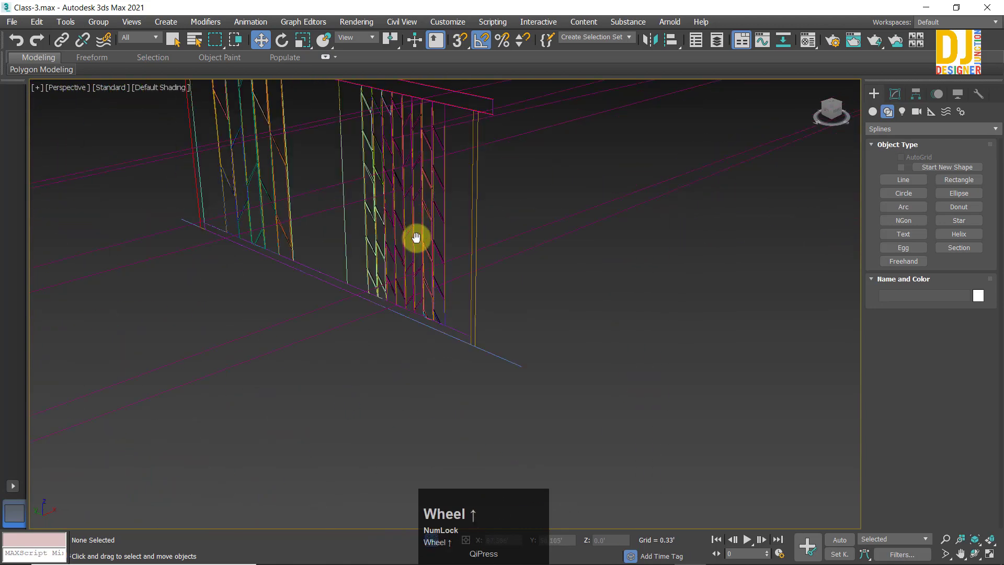
middle_drag(414, 235, 419, 240)
scroll(409, 356, up, 3)
scroll(409, 356, up, 2)
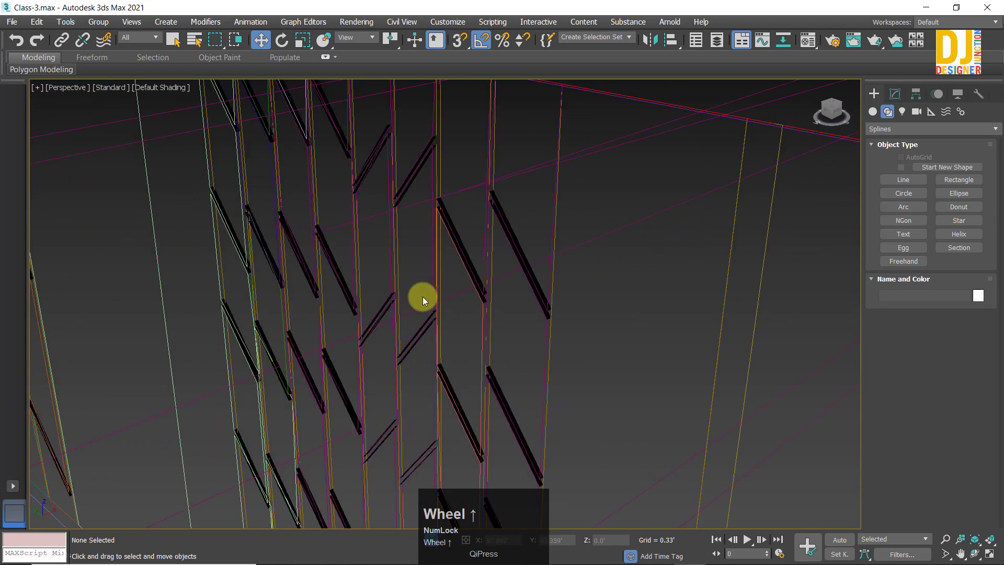
scroll(423, 331, down, 5)
alt+middle_drag(423, 330, 449, 315)
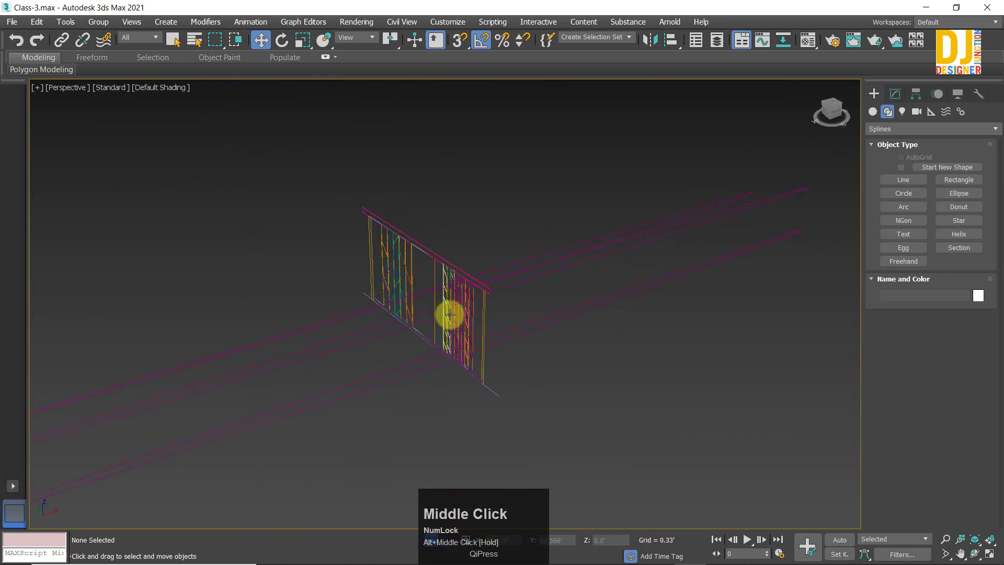
alt+middle_drag(542, 343, 510, 276)
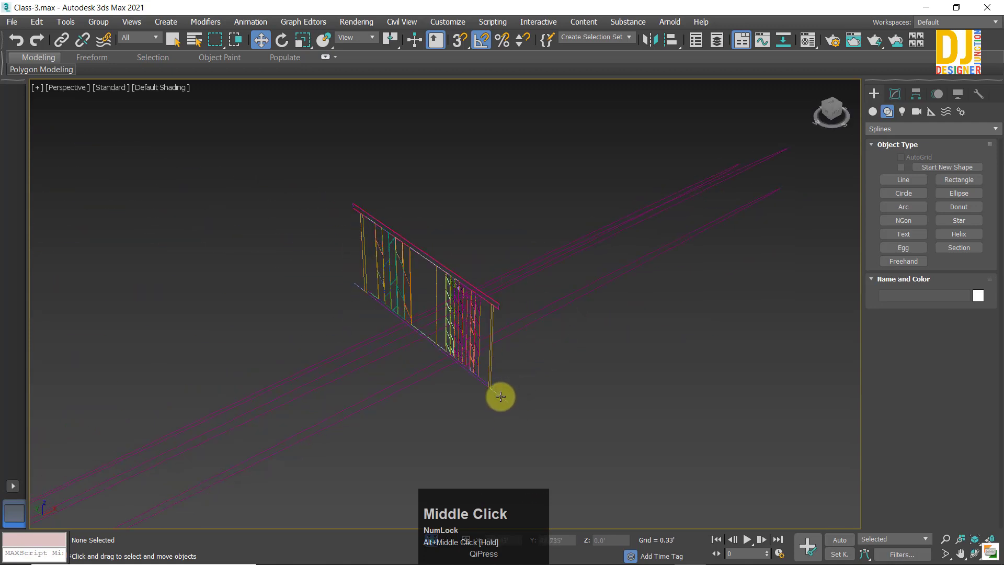
Step: Move the imported elevation group along X to about 97.205', clear of the traced splines
click(497, 332)
scroll(497, 331, up, 1)
mouse_move(479, 318)
alt+middle_down()
mouse_move(459, 305)
mouse_move(484, 306)
alt+middle_up()
drag(495, 305, 669, 294)
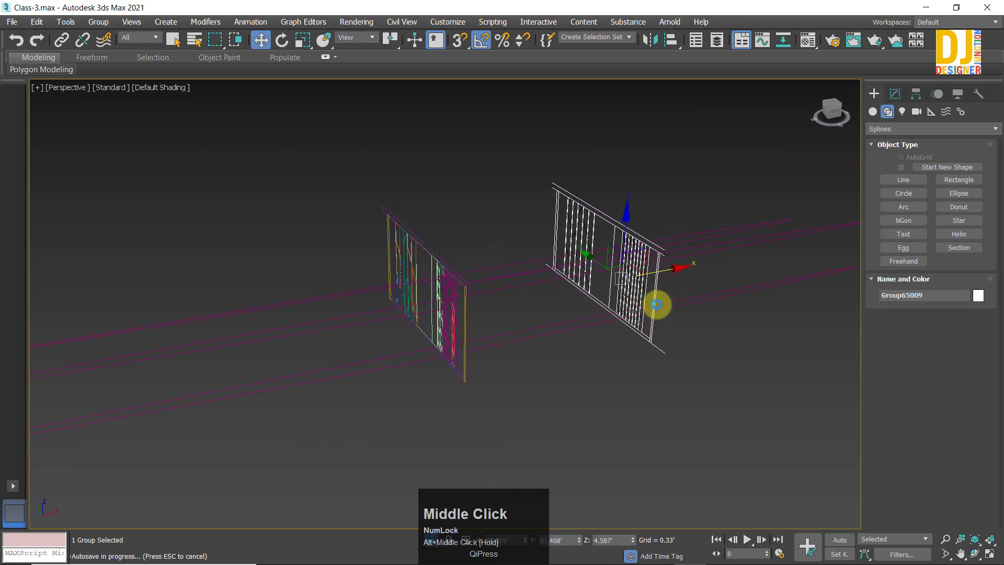
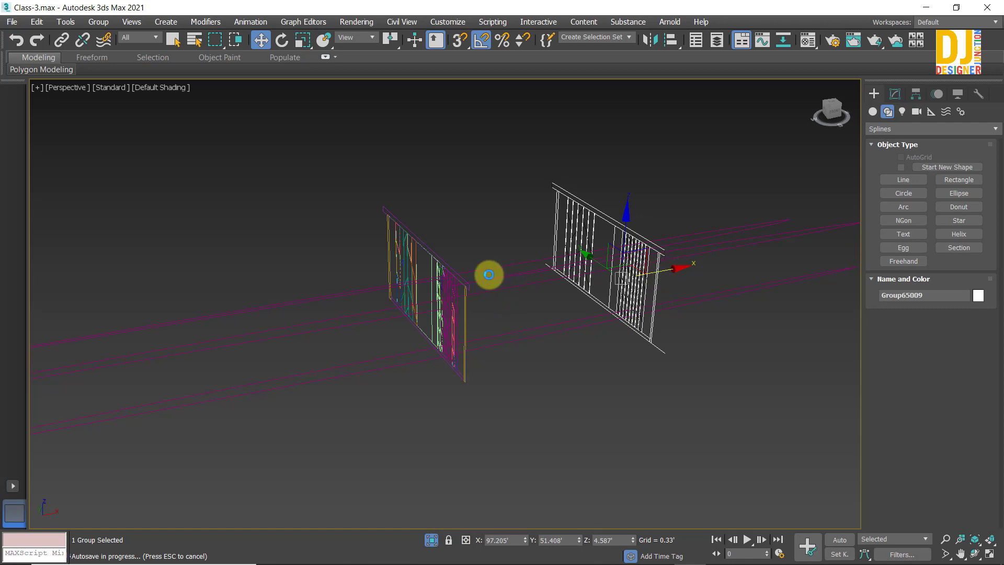
scroll(411, 196, up, 4)
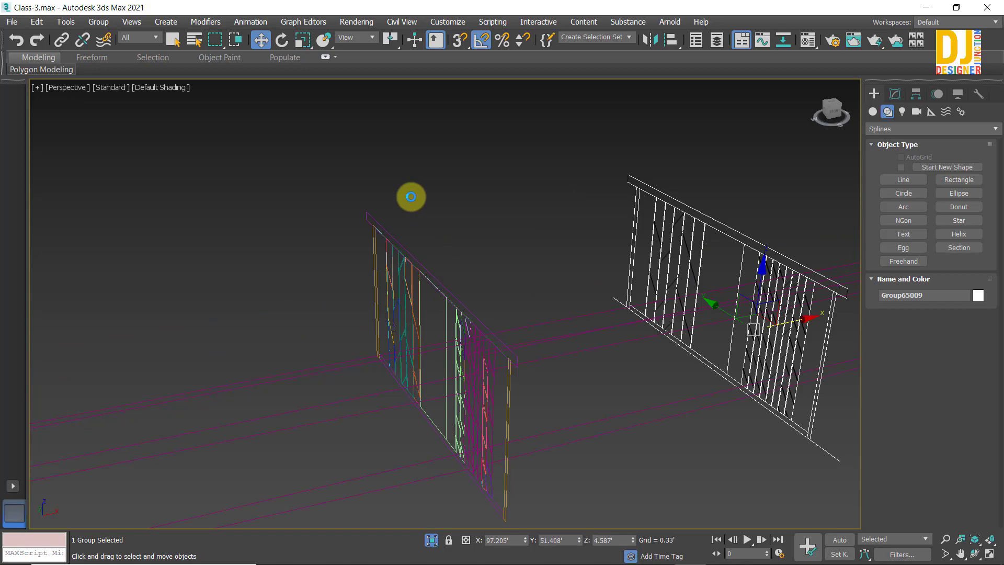
click(459, 320)
Step: Try to move the magenta panel spline with the long stray segments along X, and undo the move
alt+middle_drag(460, 321, 393, 259)
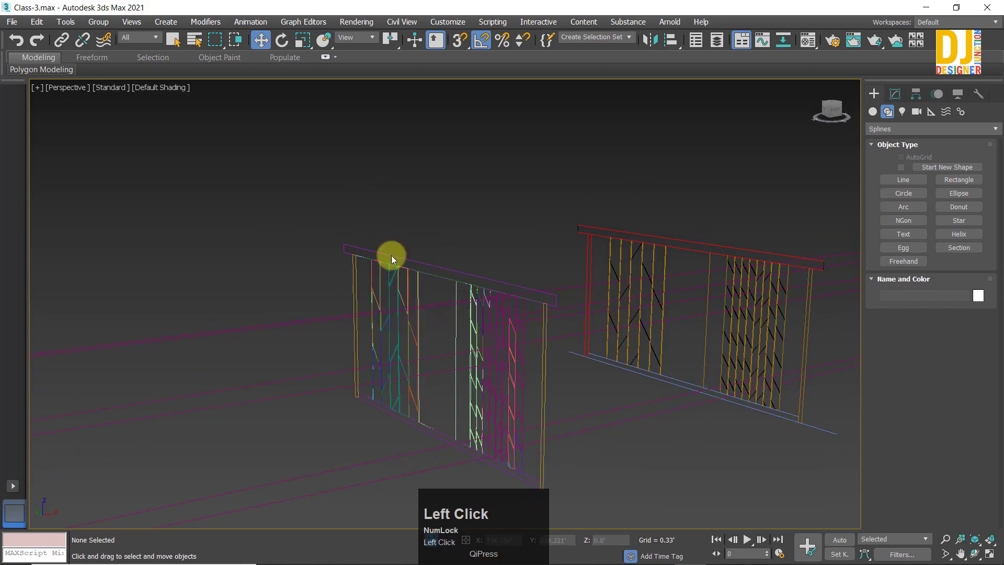
click(441, 304)
alt+middle_drag(441, 304, 567, 394)
click(606, 495)
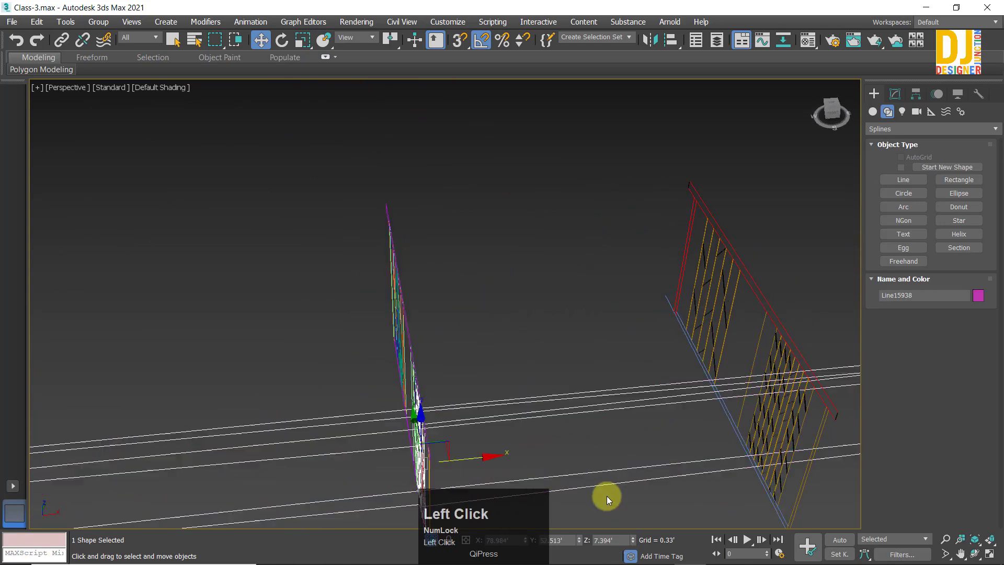
alt+middle_drag(606, 495, 434, 338)
click(438, 333)
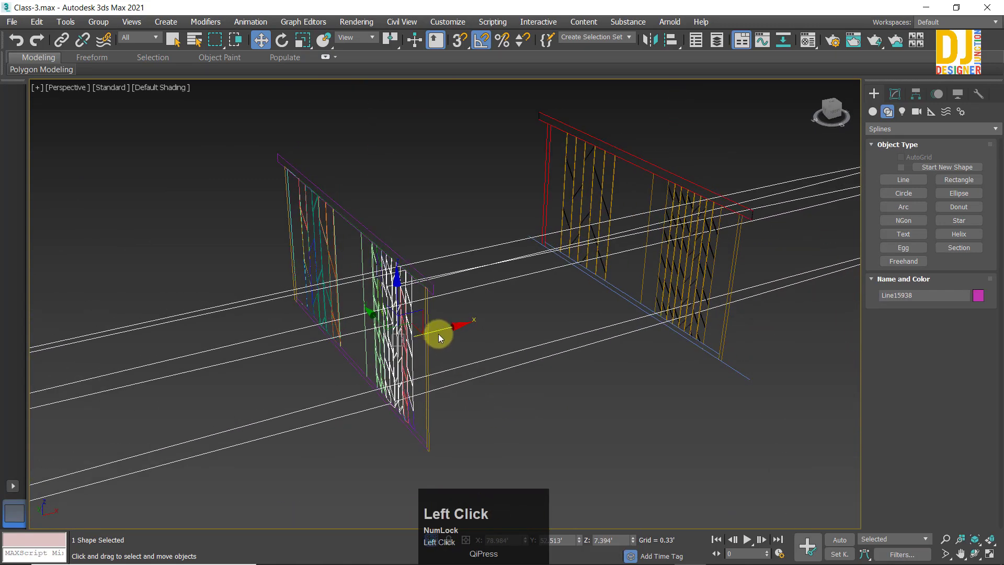
drag(441, 329, 604, 296)
key(ctrl+z)
click(399, 347)
click(459, 240)
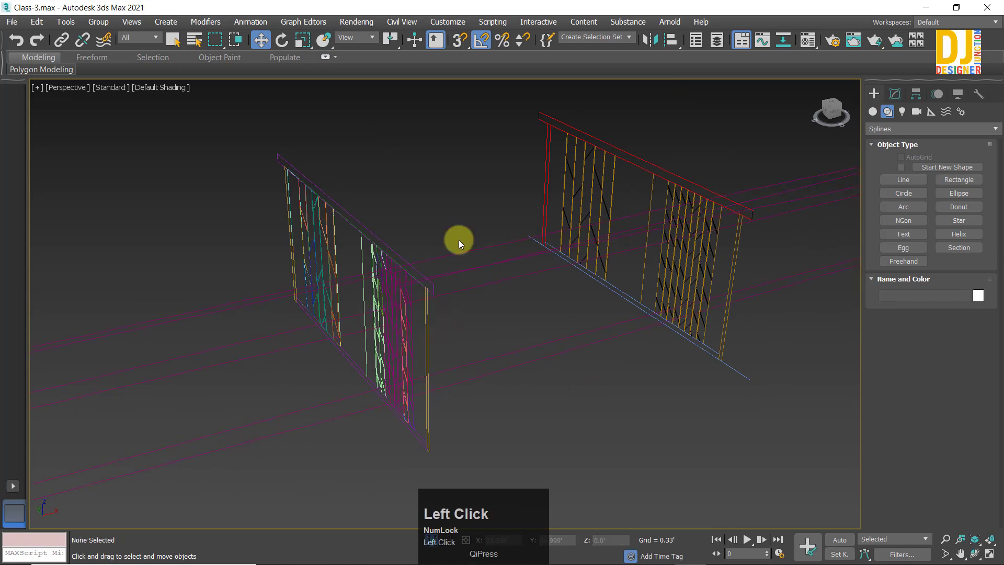
Step: Show the magenta panel spline with the long stray segments in the Front view and enter its vertex editing level
drag(485, 272, 486, 275)
key(alt+w)
key(alt+w)
key(z)
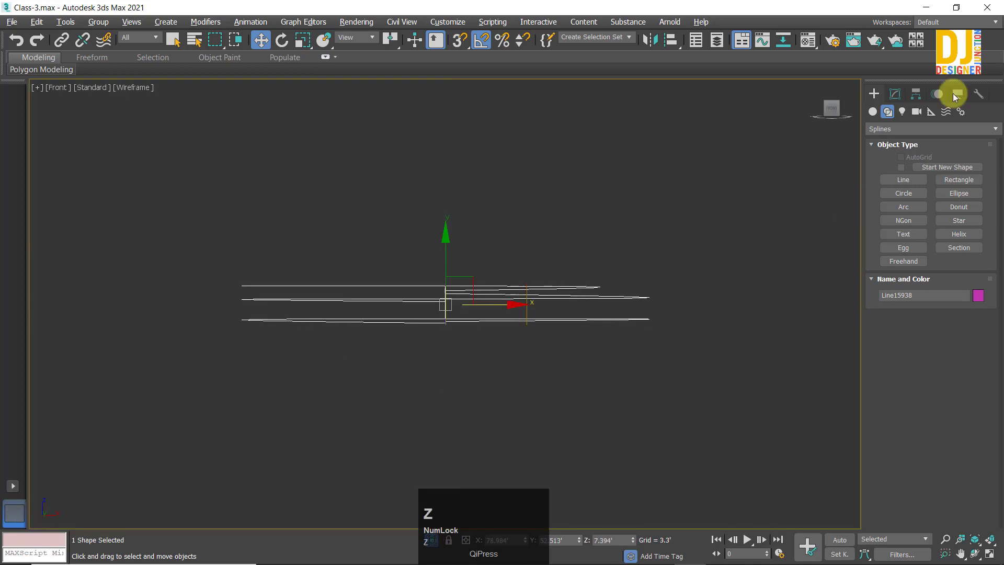
click(894, 94)
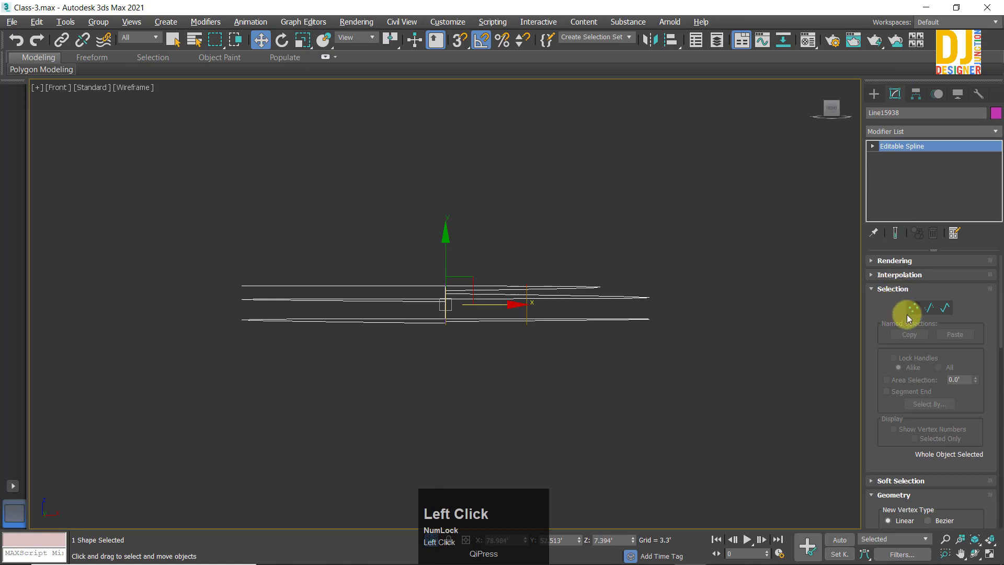
click(913, 307)
Step: Select every vertex of the magenta panel spline, including the stray handles, and convert them to Corner
scroll(638, 322, up, 1)
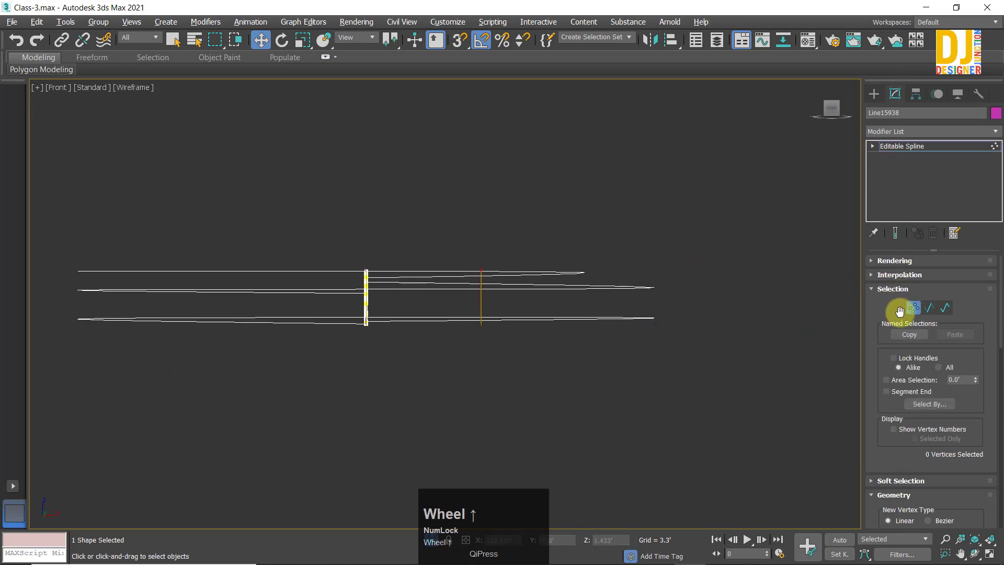
click(434, 237)
scroll(381, 253, up, 1)
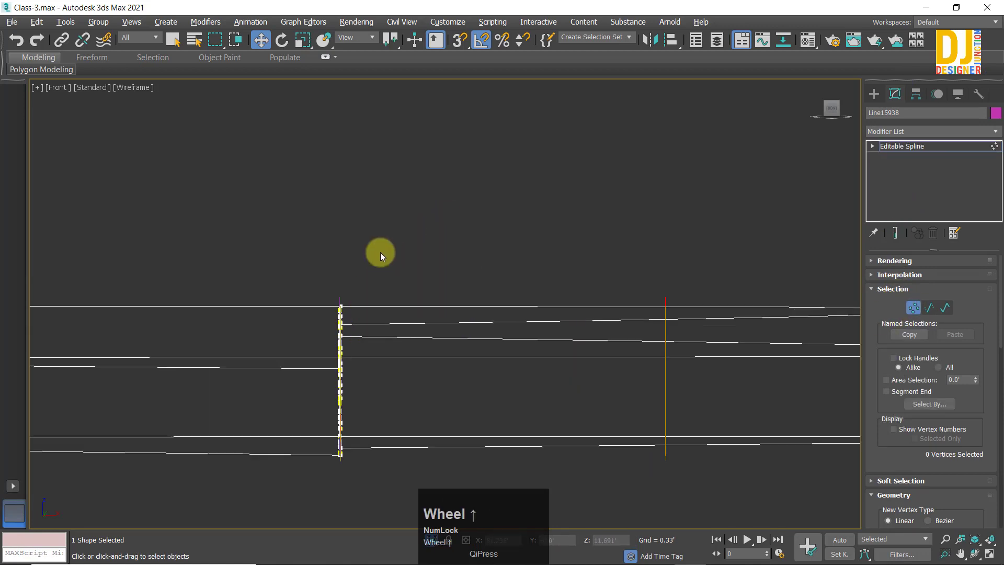
scroll(339, 336, up, 2)
scroll(339, 335, down, 2)
scroll(683, 365, down, 3)
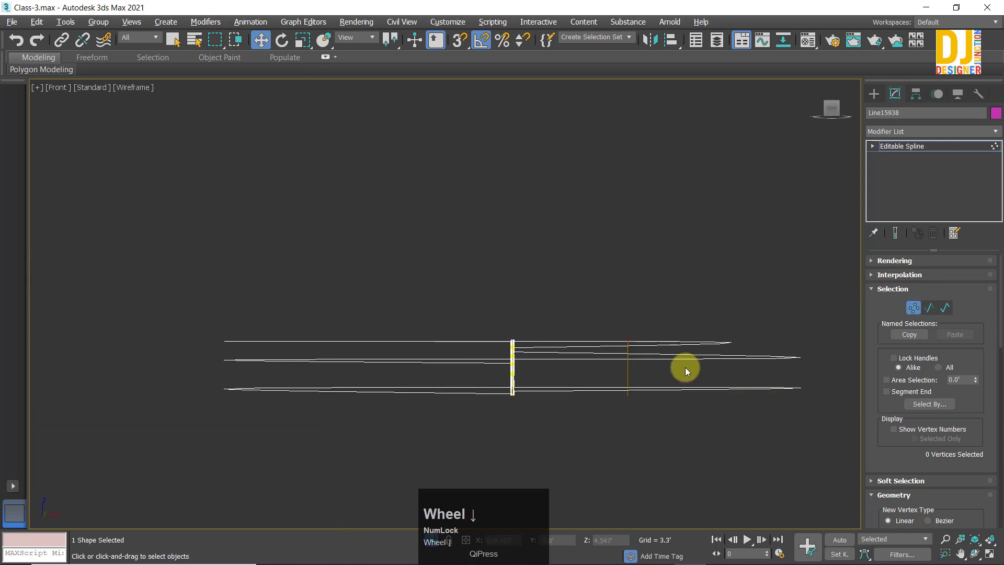
scroll(676, 365, up, 1)
drag(246, 230, 834, 459)
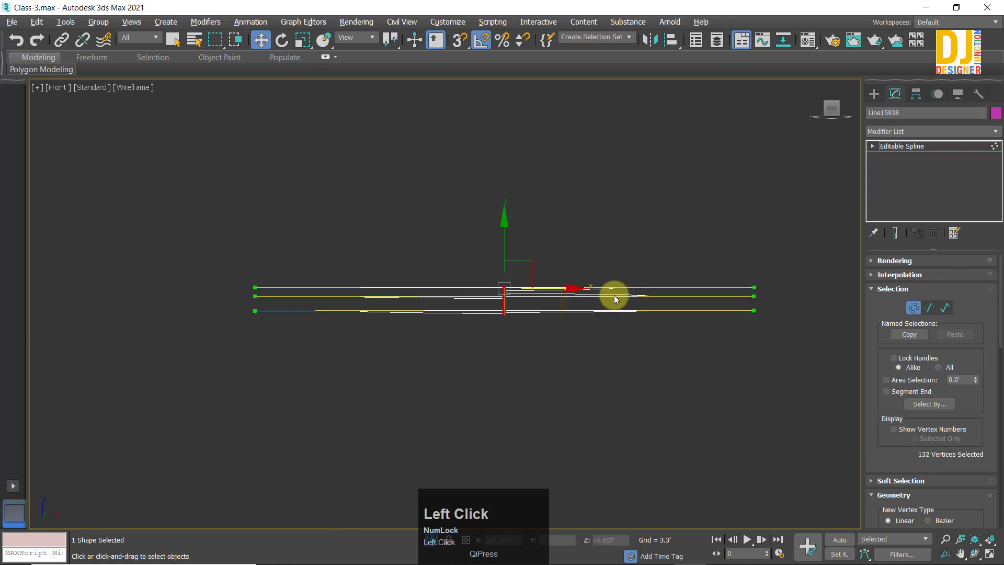
right_click(607, 271)
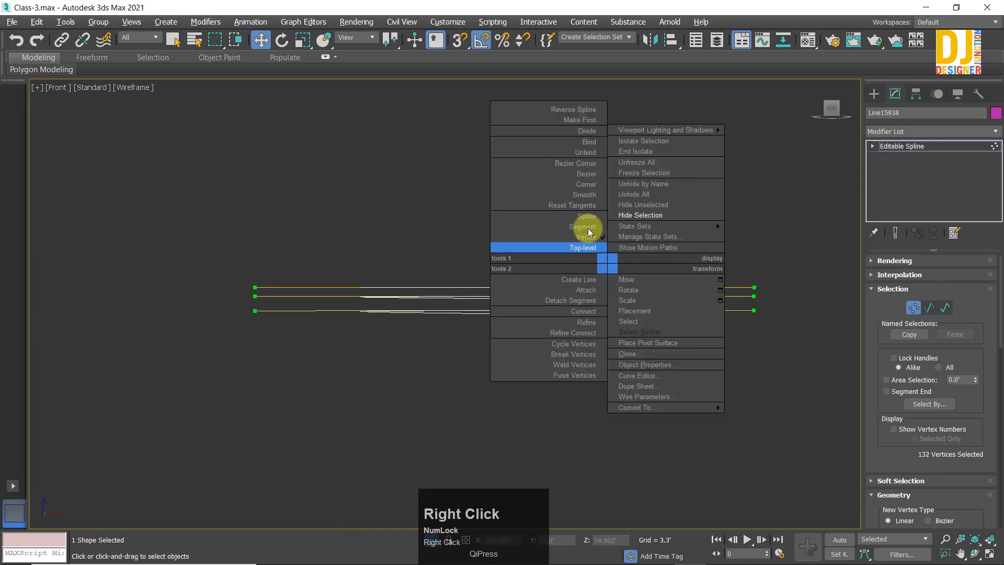
click(579, 186)
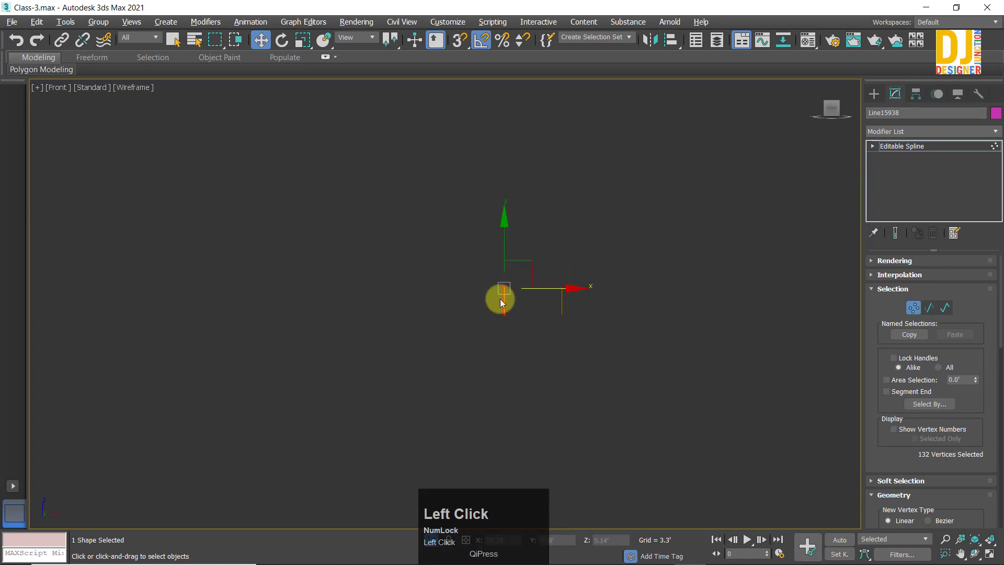
Step: Apply the Corner type to the spline's vertices once more, clear the selection and undo the last action
scroll(502, 296, up, 2)
drag(396, 178, 587, 459)
right_click(532, 318)
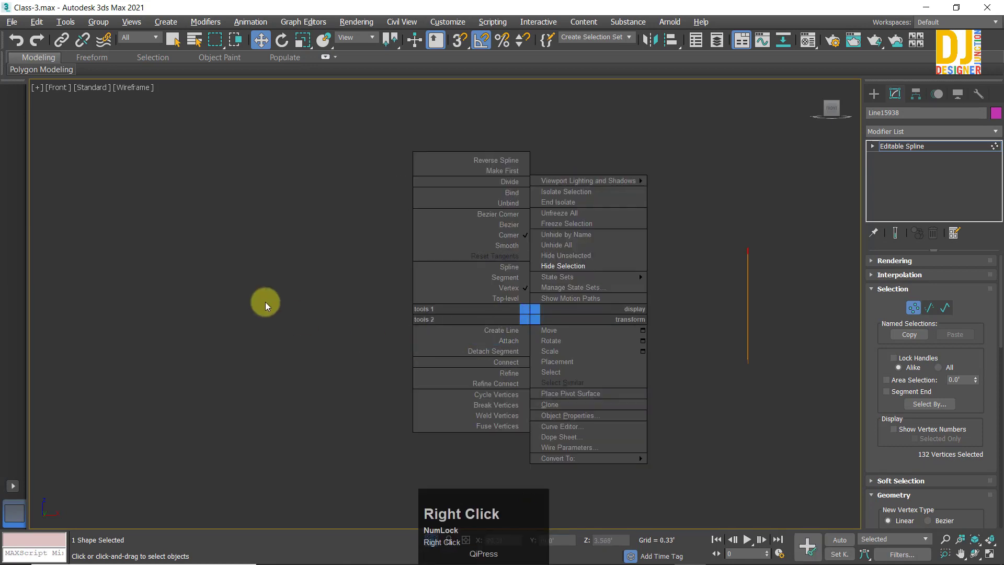
click(508, 236)
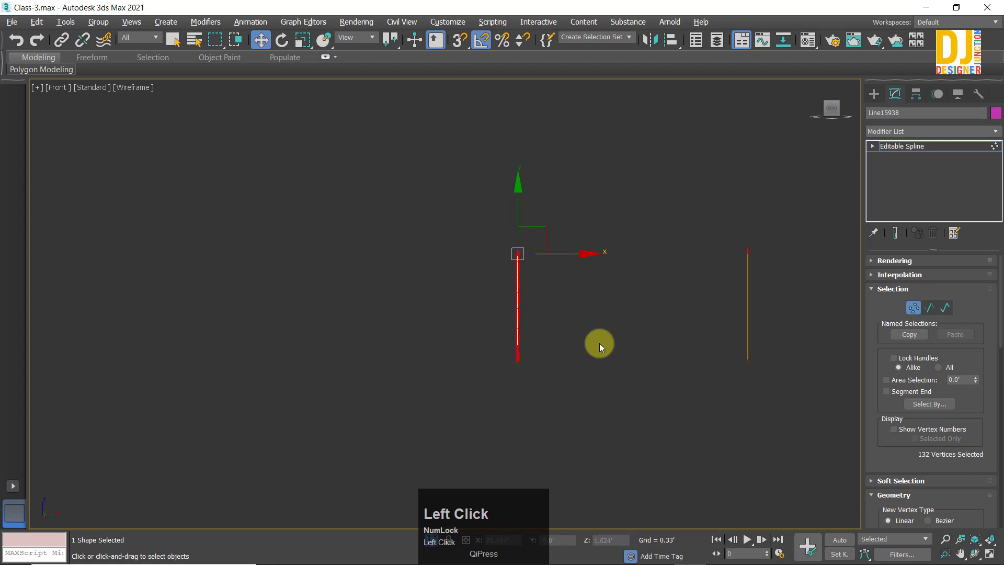
click(599, 343)
scroll(528, 318, up, 1)
scroll(523, 310, down, 1)
key(ctrl+z)
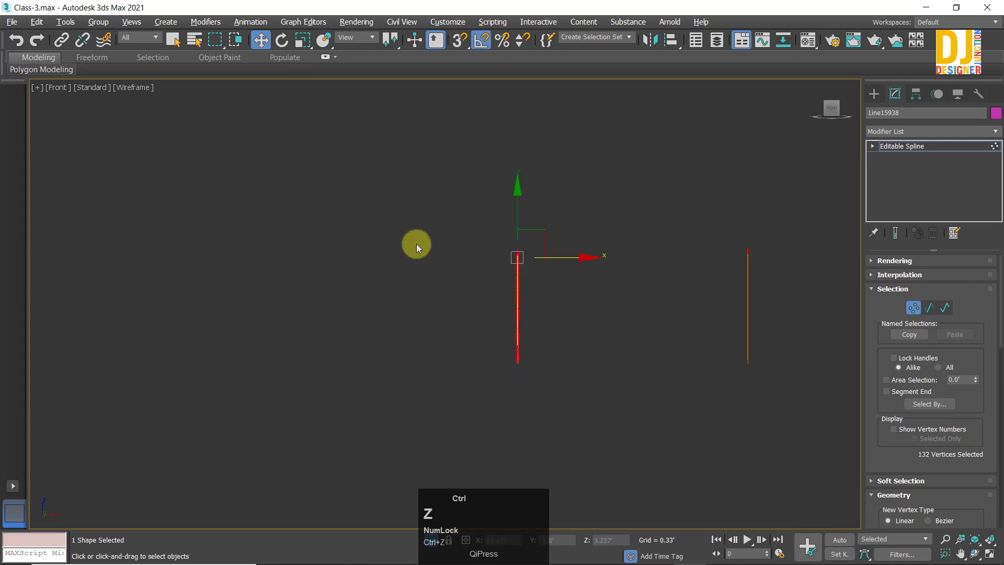
Step: Reselect all vertices along the spline in the Front view, set them to Corner and clear the vertex selection
drag(426, 180, 582, 341)
scroll(558, 337, up, 2)
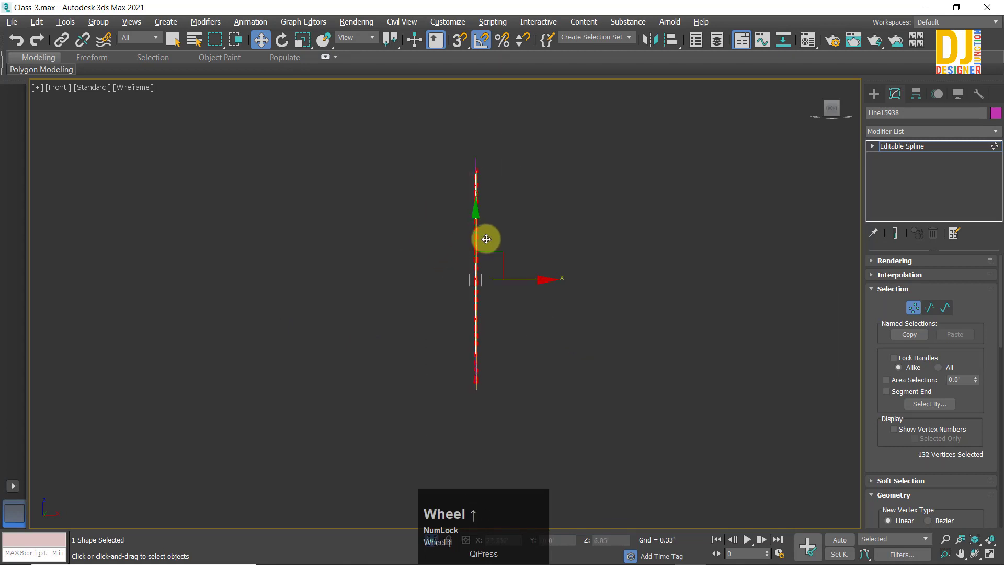
right_click(476, 238)
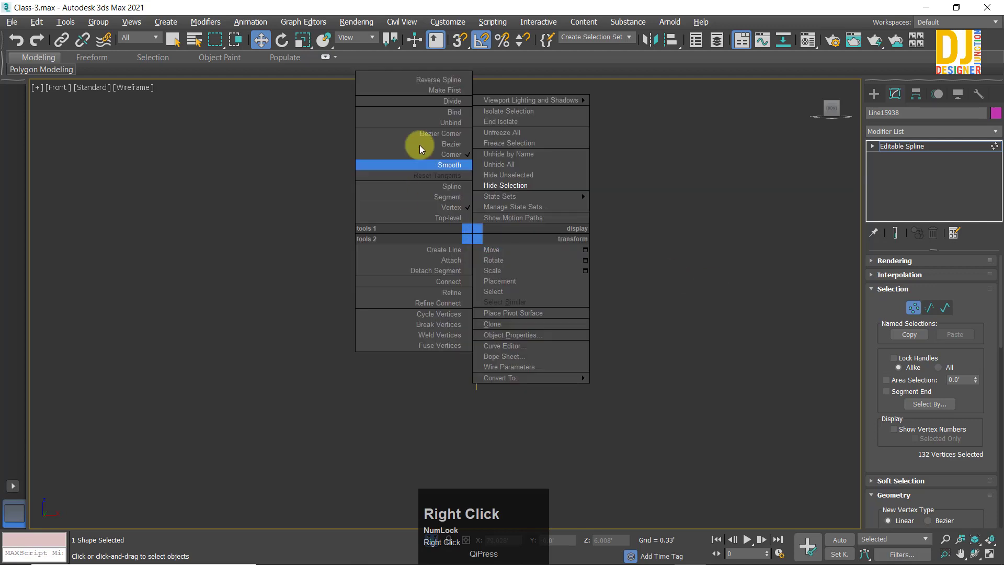
click(444, 144)
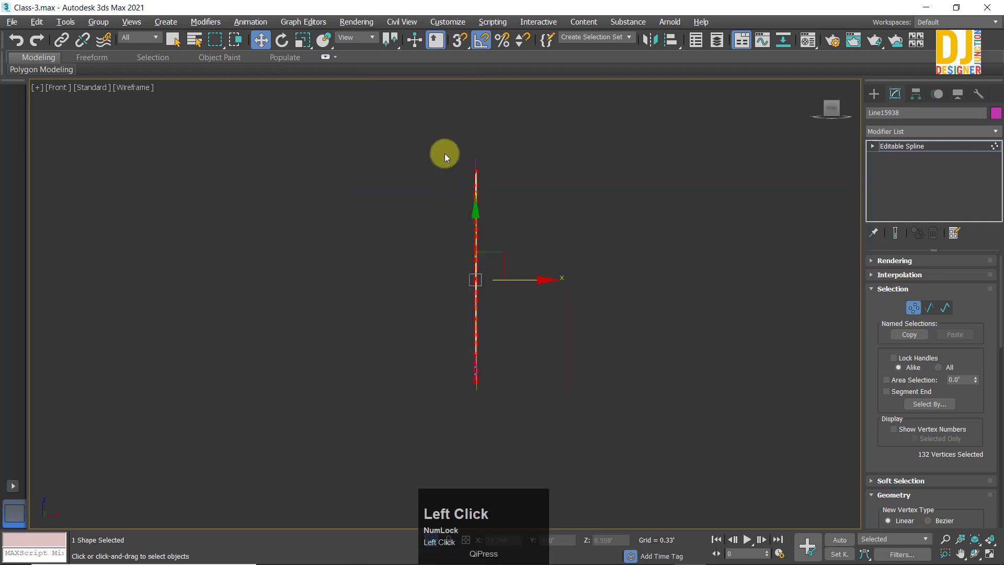
click(419, 291)
Step: Check the corrected panel spline in the Left view, leave vertex editing and deselect the spline
scroll(449, 287, up, 3)
key(alt+w)
key(alt+w)
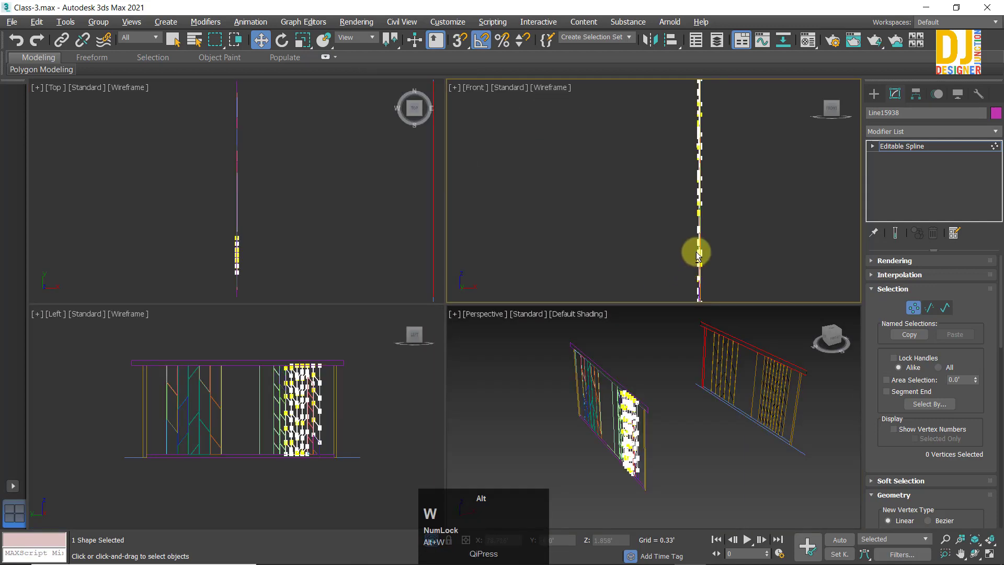
key(l)
scroll(622, 300, up, 1)
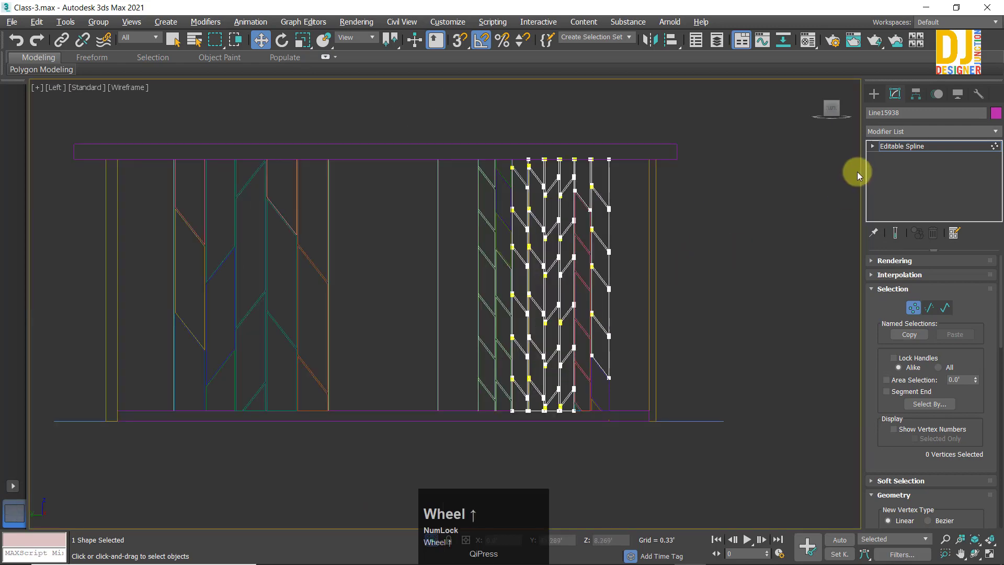
click(901, 149)
click(714, 365)
Step: Examine the traced splines from several angles in the Perspective view for remaining stray segments
key(alt+w)
click(656, 482)
key(alt+w)
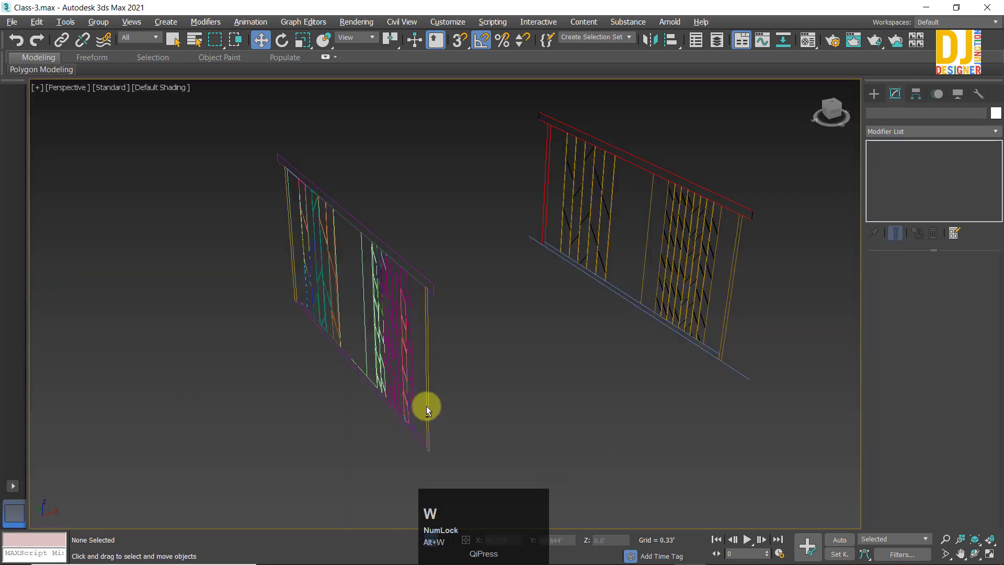
alt+middle_drag(426, 406, 464, 389)
scroll(414, 287, up, 3)
alt+middle_drag(414, 287, 477, 338)
scroll(720, 252, down, 5)
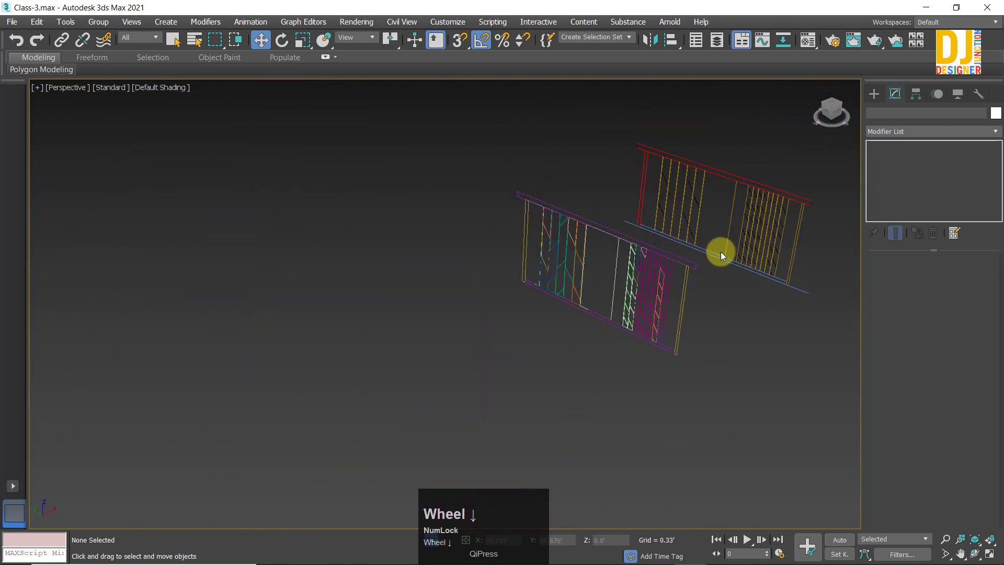
Step: Hide the imported elevation group standing behind the traced splines
click(771, 248)
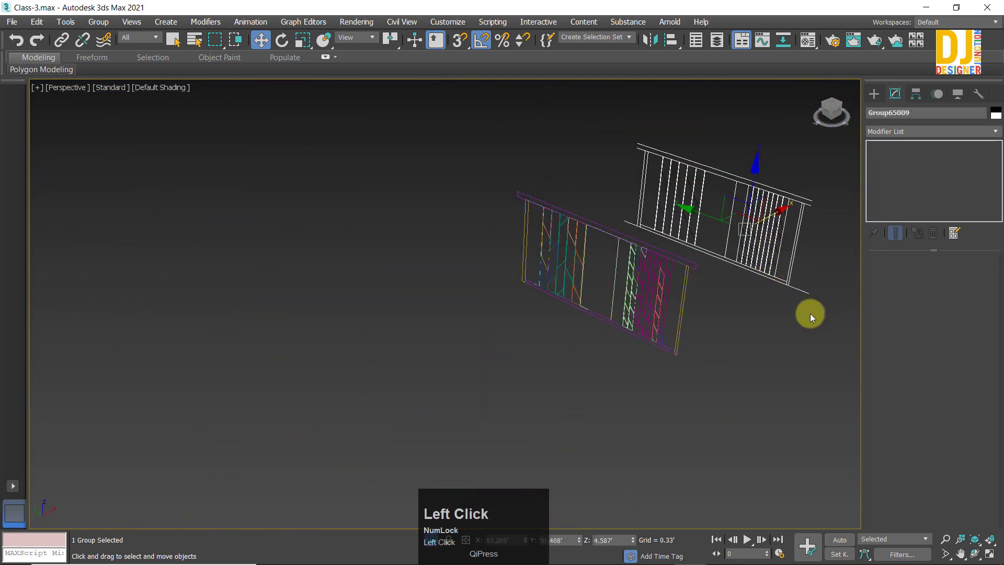
middle_drag(780, 264, 647, 289)
click(642, 299)
scroll(642, 299, up, 5)
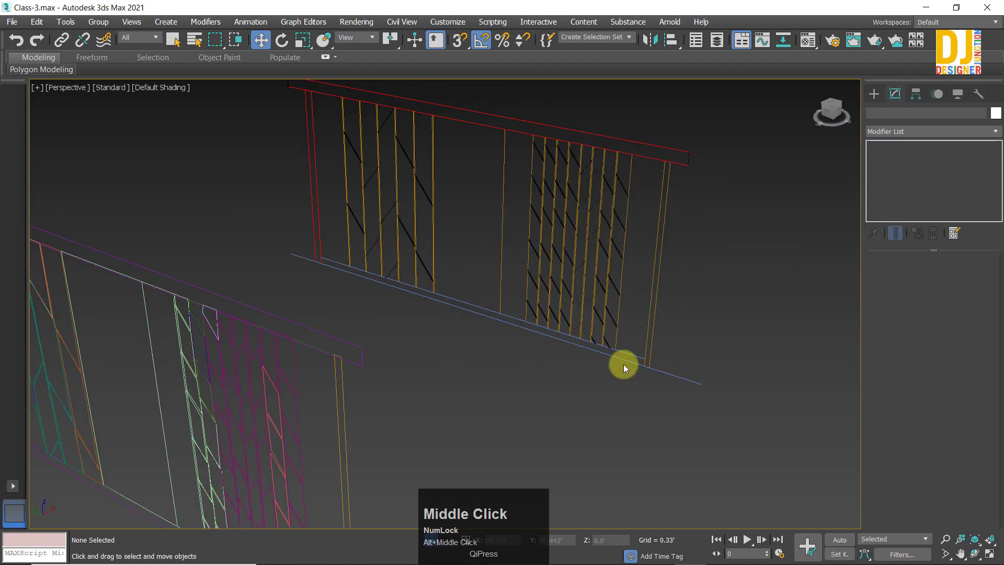
click(663, 370)
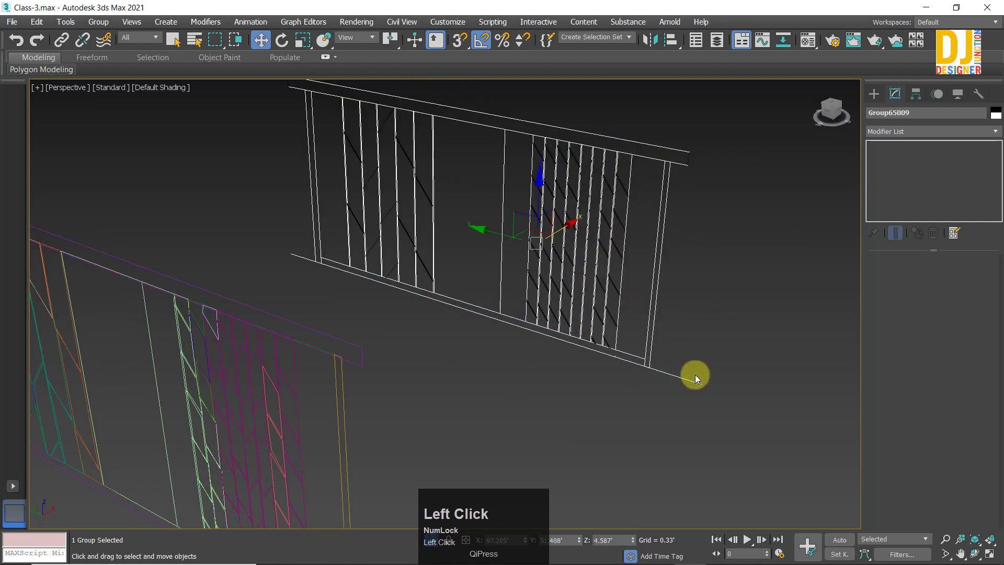
click(582, 279)
click(576, 249)
right_click(575, 249)
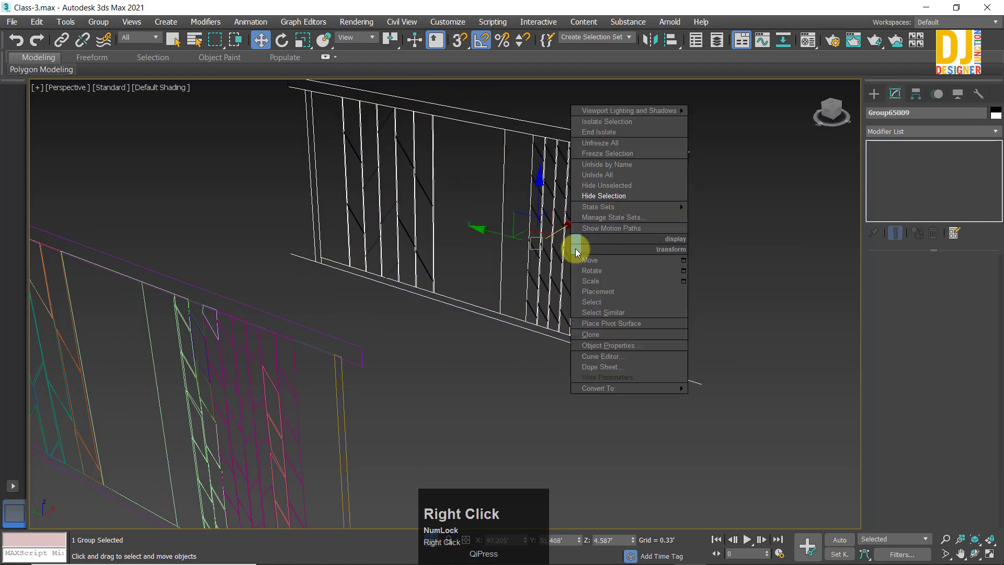
click(585, 202)
Step: Examine the remaining traced splines and frame rectangles in the Perspective and Left views
alt+middle_drag(519, 308, 430, 190)
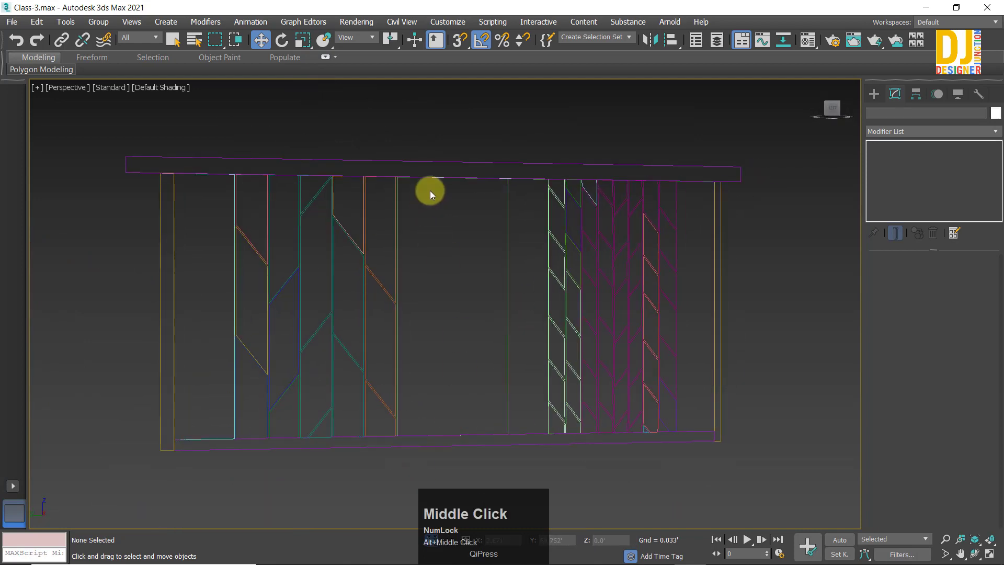
click(448, 163)
alt+middle_drag(500, 236, 607, 134)
key(alt+w)
key(alt+w)
key(alt+w)
key(alt+w)
click(693, 356)
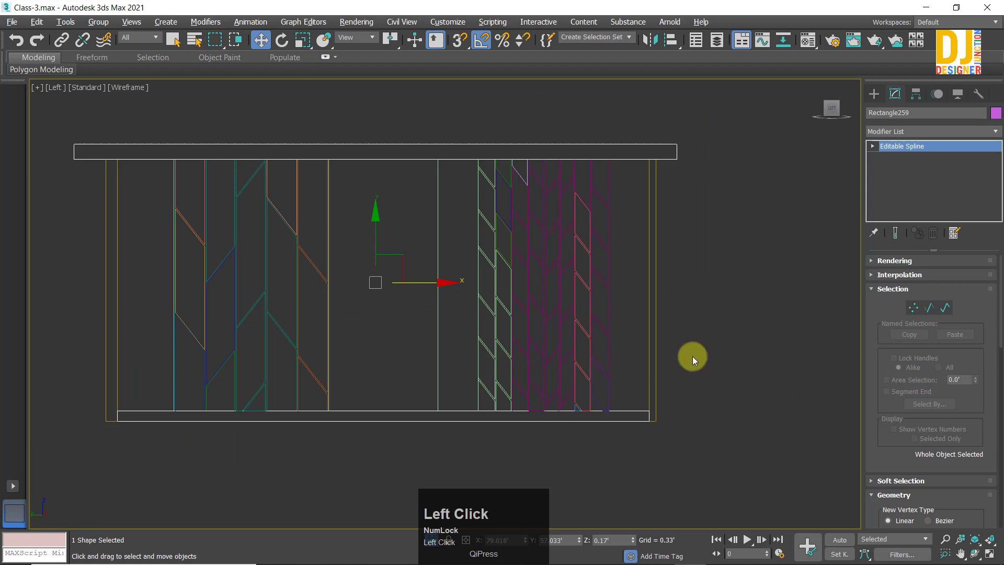
click(539, 261)
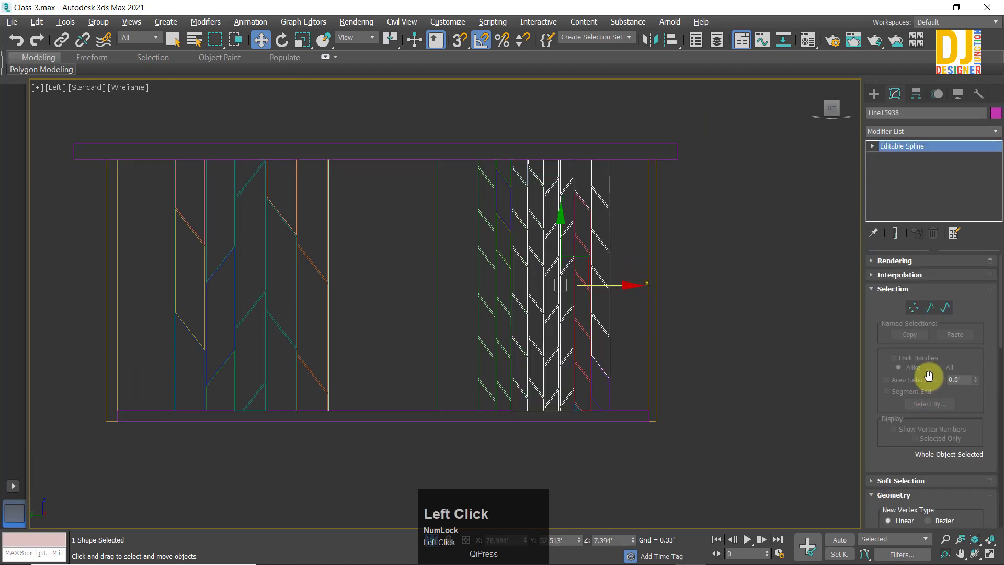
drag(895, 265, 898, 96)
drag(902, 293, 918, 394)
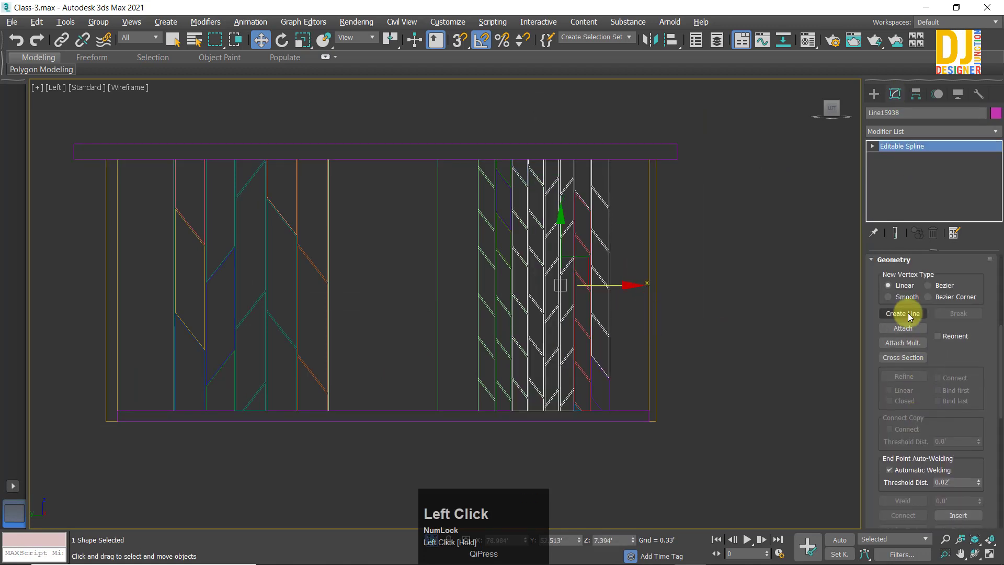
scroll(558, 285, up, 1)
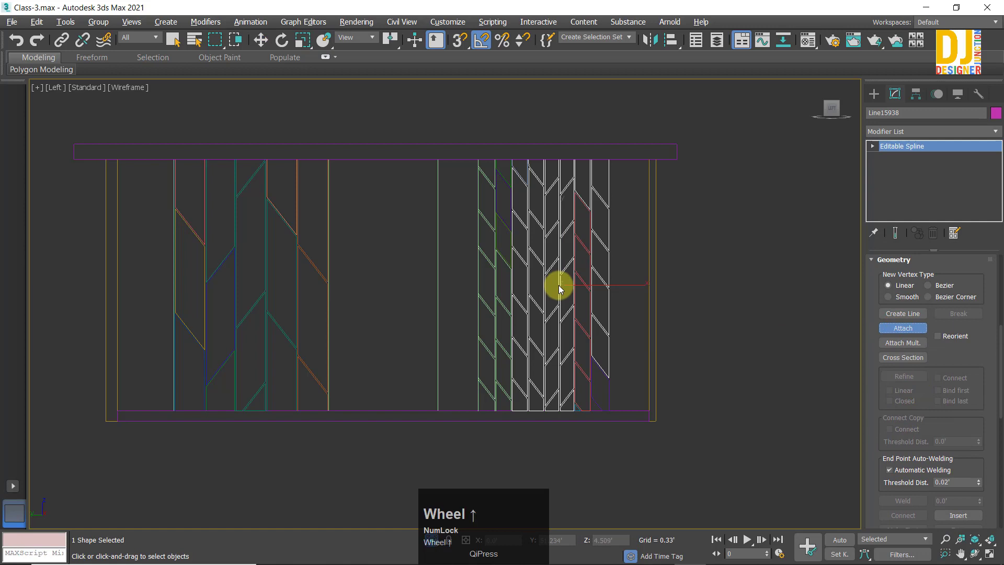
click(873, 94)
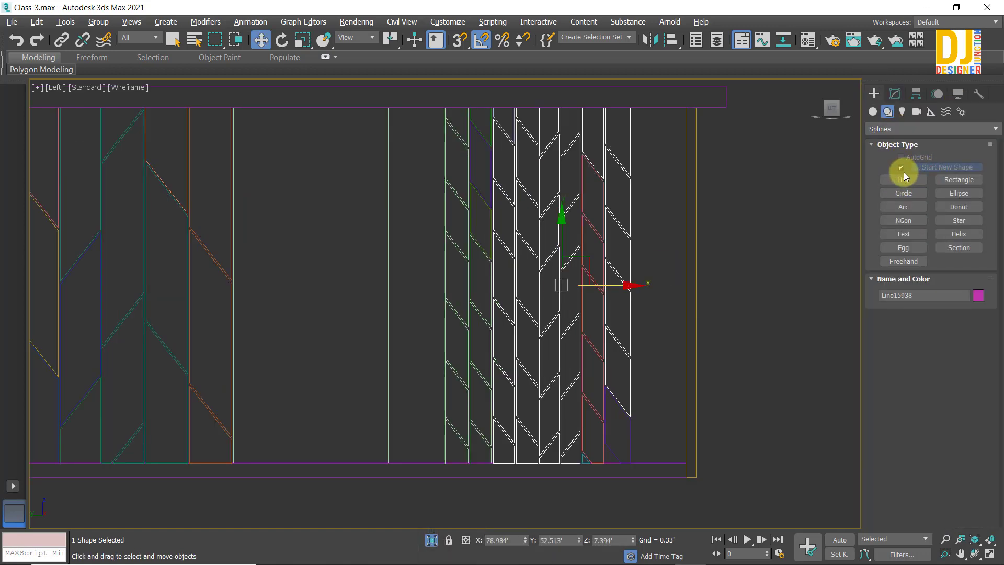
scroll(478, 245, up, 1)
click(476, 239)
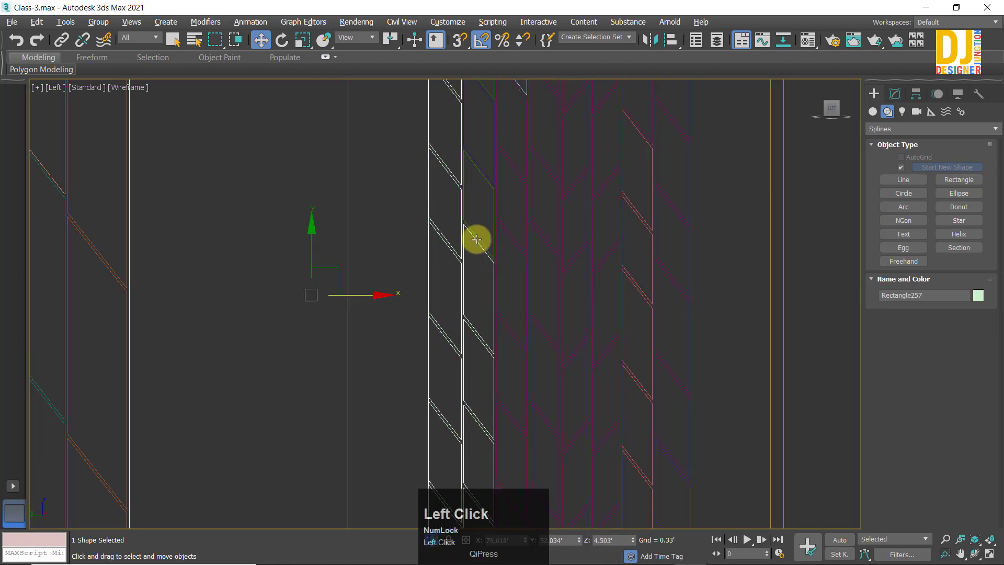
Step: Attach the green panel and frame spline to the magenta panel spline in the Left view
click(536, 233)
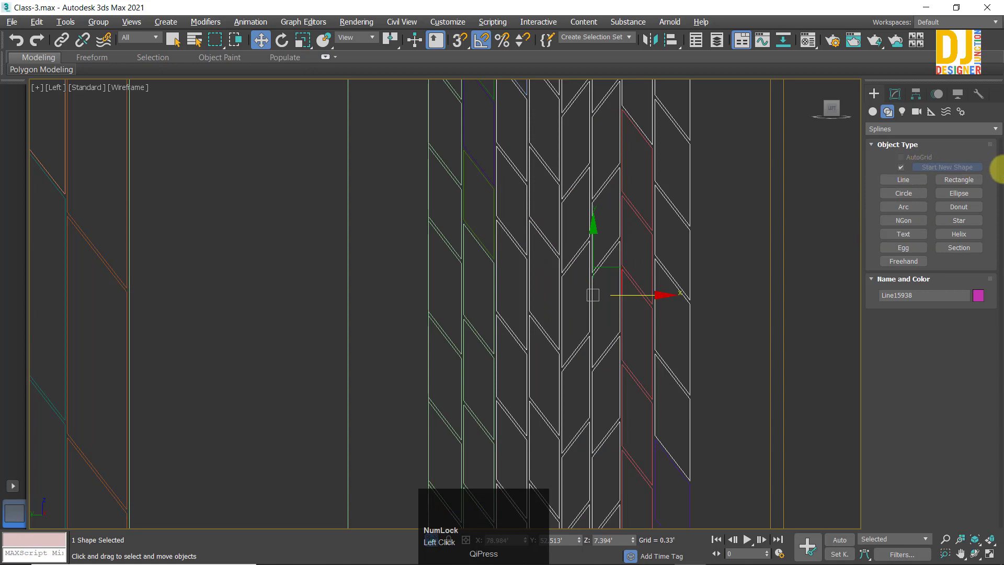
click(895, 94)
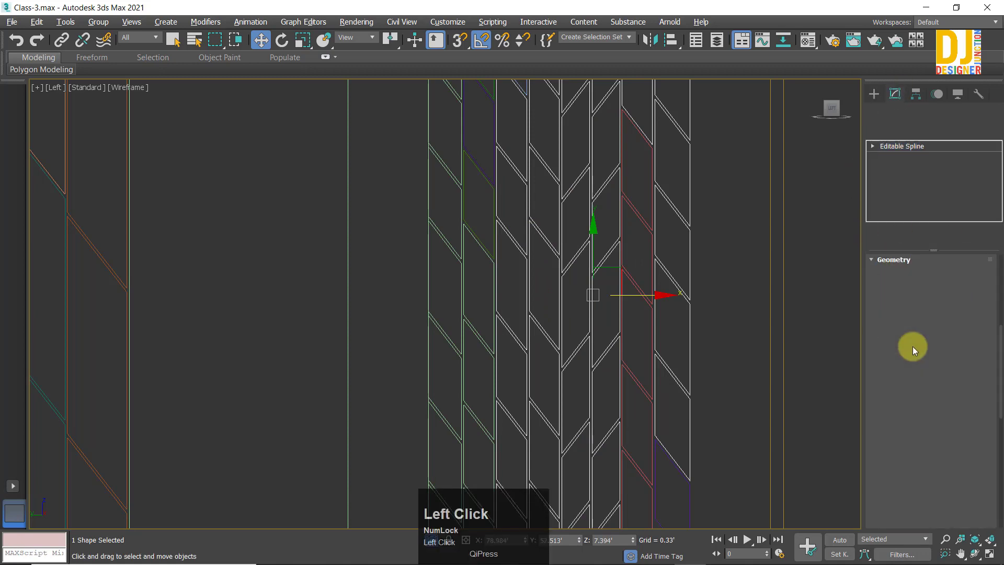
click(893, 328)
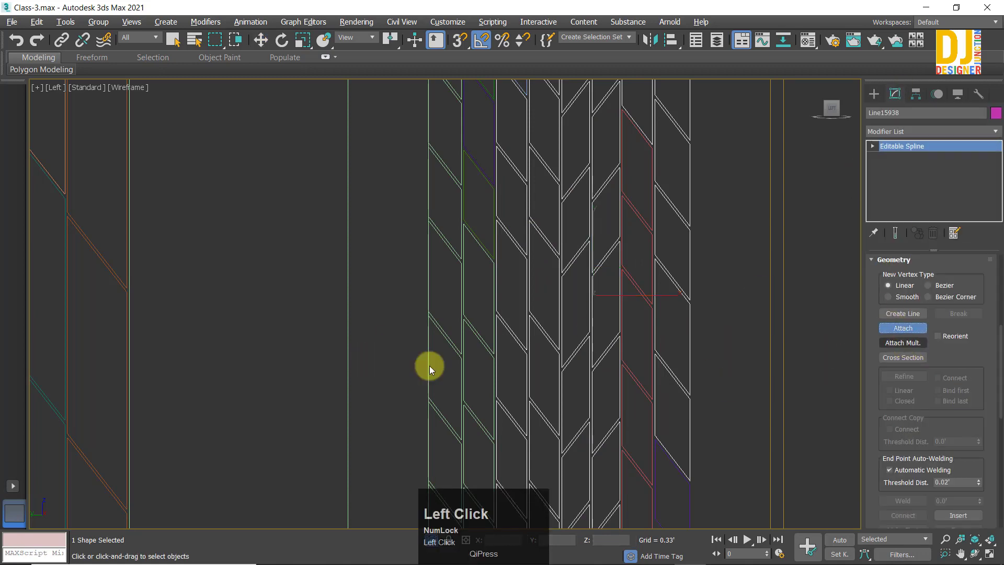
click(477, 246)
scroll(481, 309, down, 3)
middle_drag(490, 313, 619, 285)
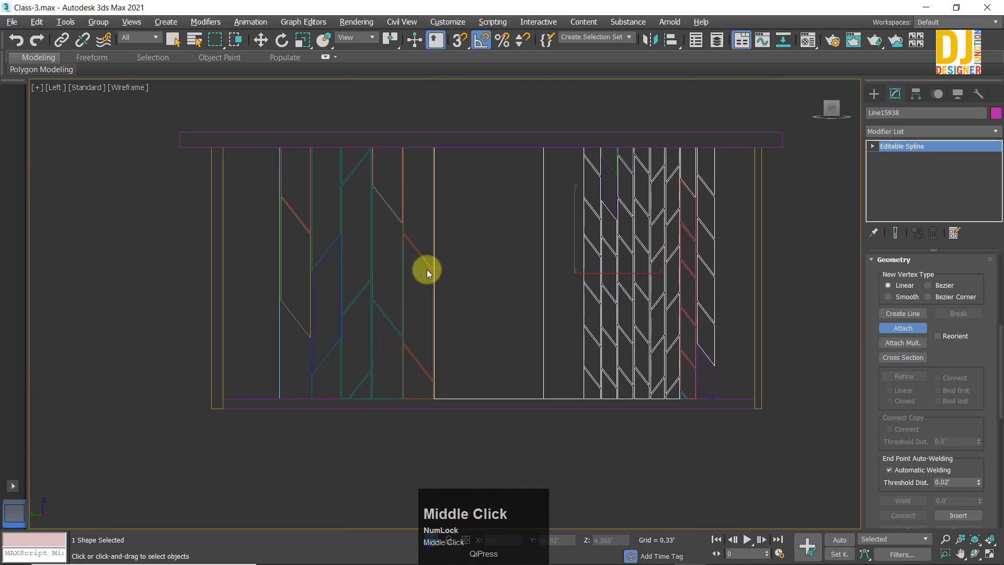
Step: Attach the orange, teal, blue and other splines of the left-hand panel group to the magenta panel spline
click(423, 262)
click(381, 314)
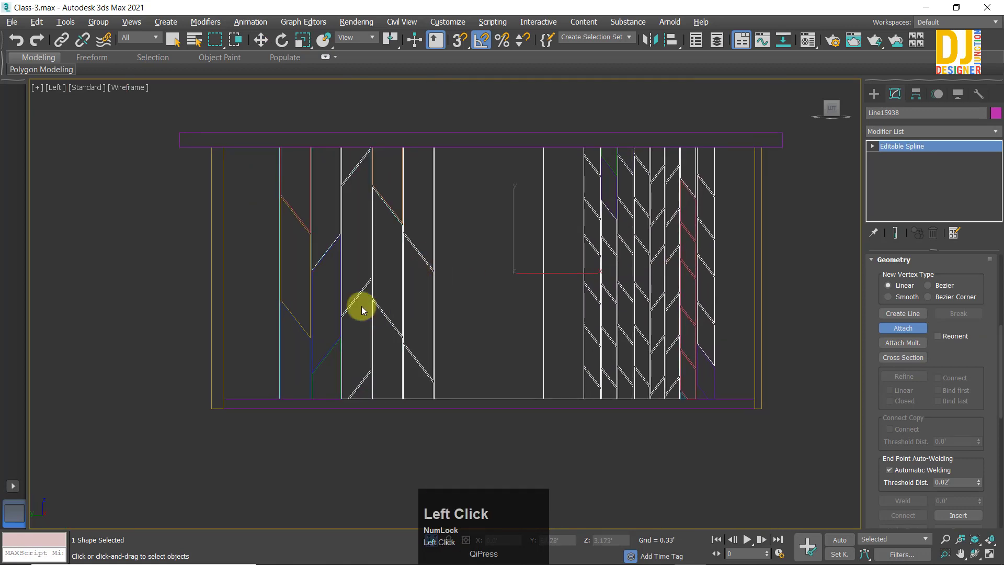
click(314, 266)
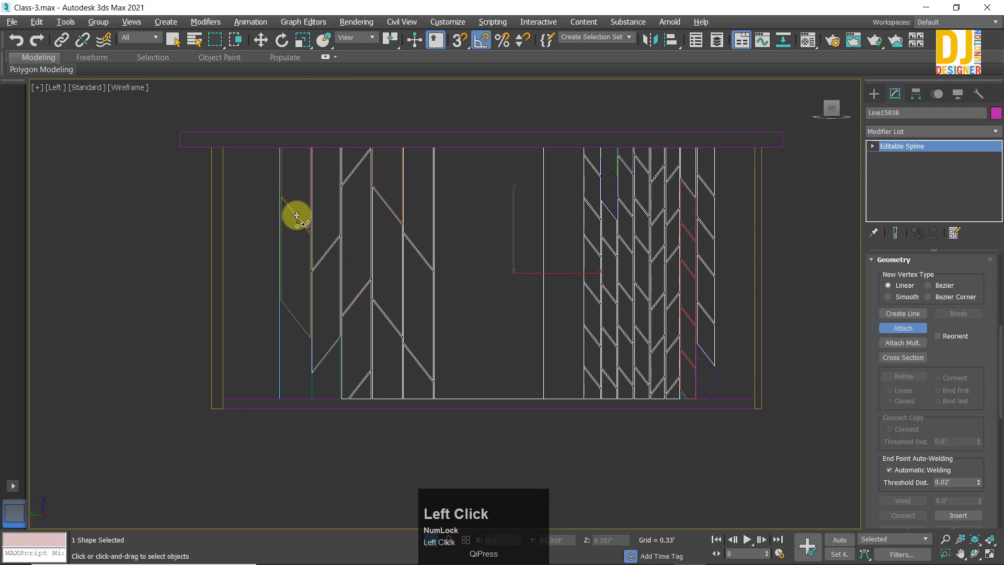
click(294, 215)
scroll(284, 312, up, 3)
click(316, 357)
click(314, 352)
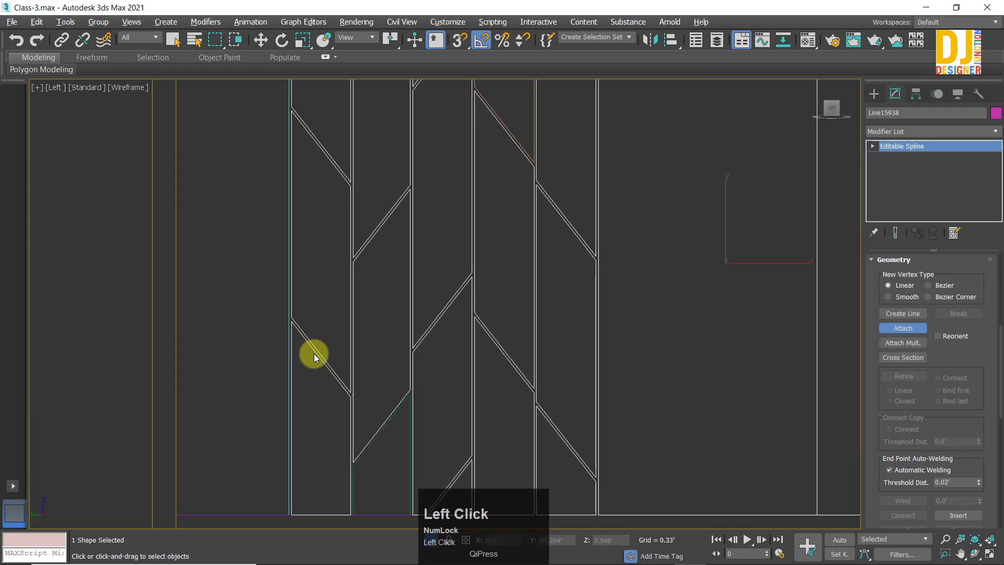
scroll(294, 323, up, 3)
scroll(326, 332, down, 3)
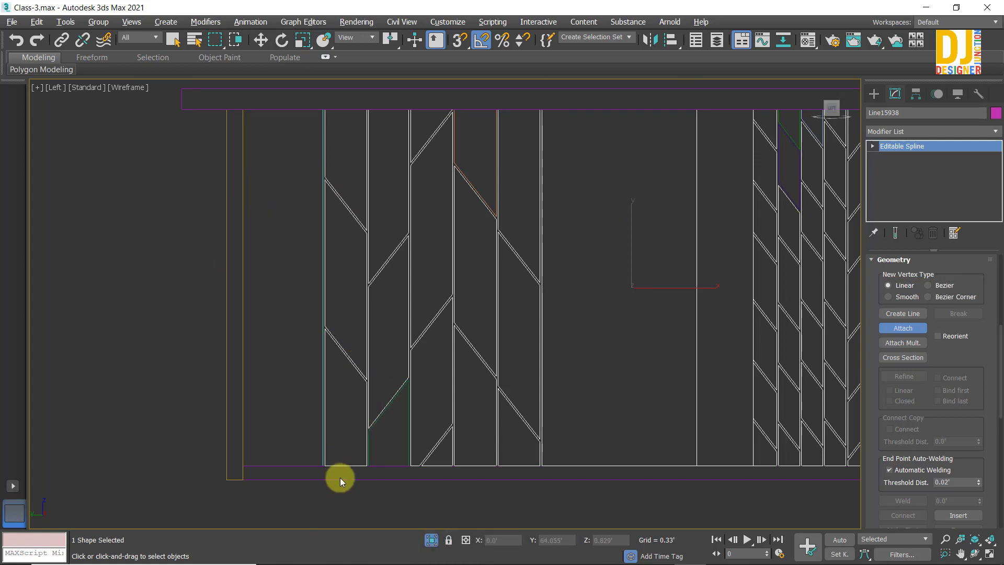
Step: Undo the attachments of the left-hand panel group and the green spline
middle_drag(469, 415, 394, 320)
key(ctrl+z)
key(ctrl+z)
key(ctrl+z)
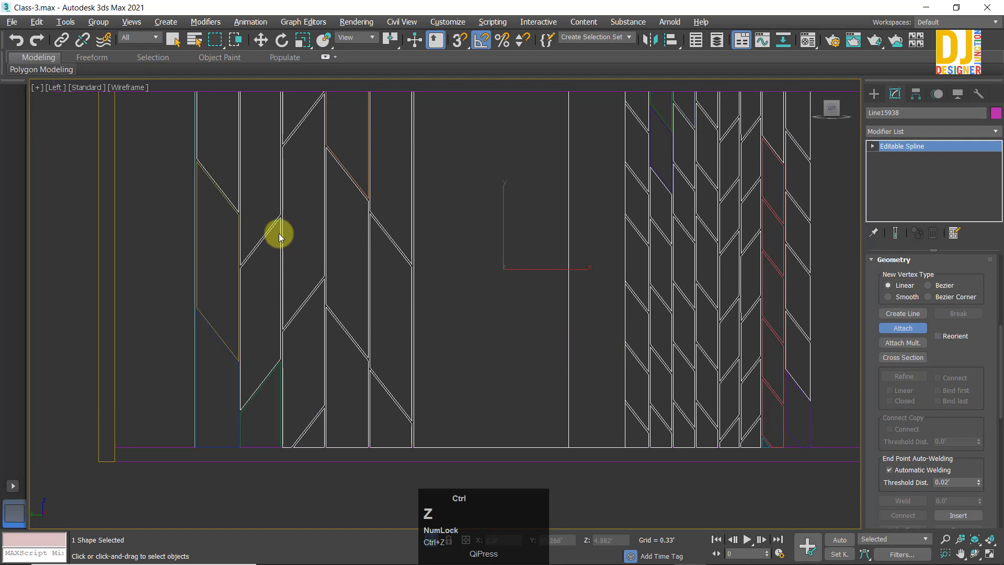
key(ctrl+z)
key(ctrl+z)
key(ctrl+z)
key(ctrl+z)
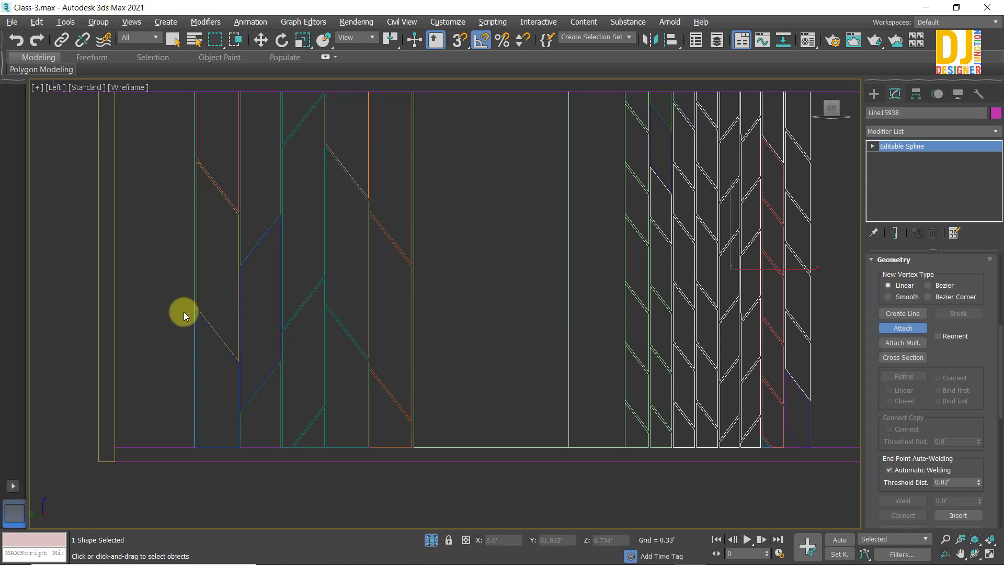
Step: Attach the purple, red, small cyan and green splines of the right-hand panel group to the magenta panel spline
middle_drag(650, 242, 553, 245)
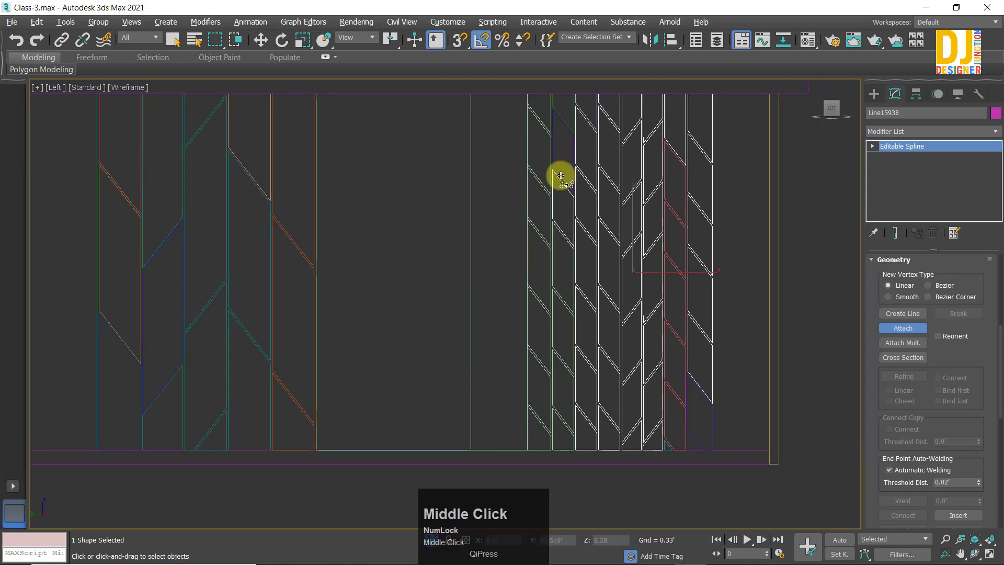
scroll(703, 442, up, 3)
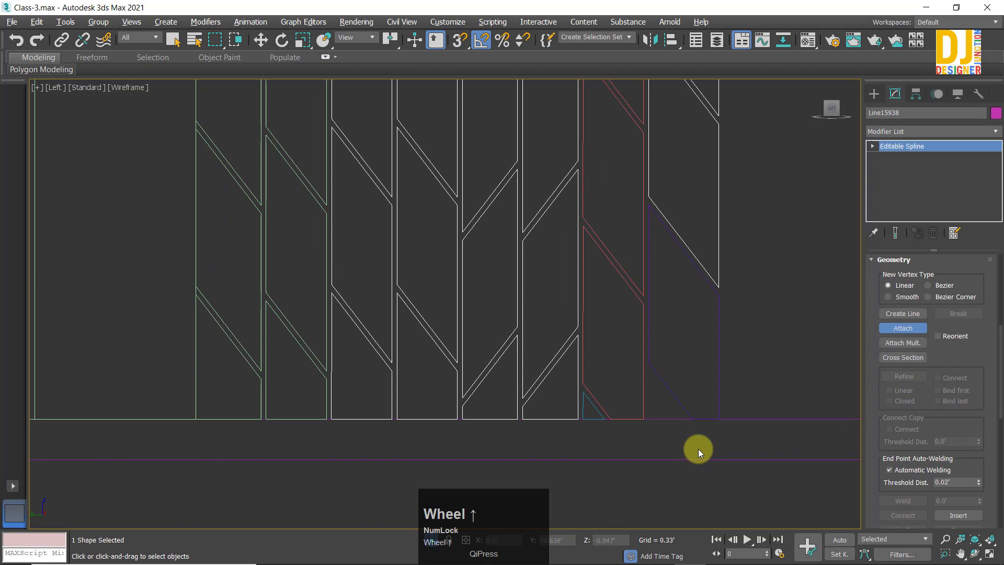
click(667, 387)
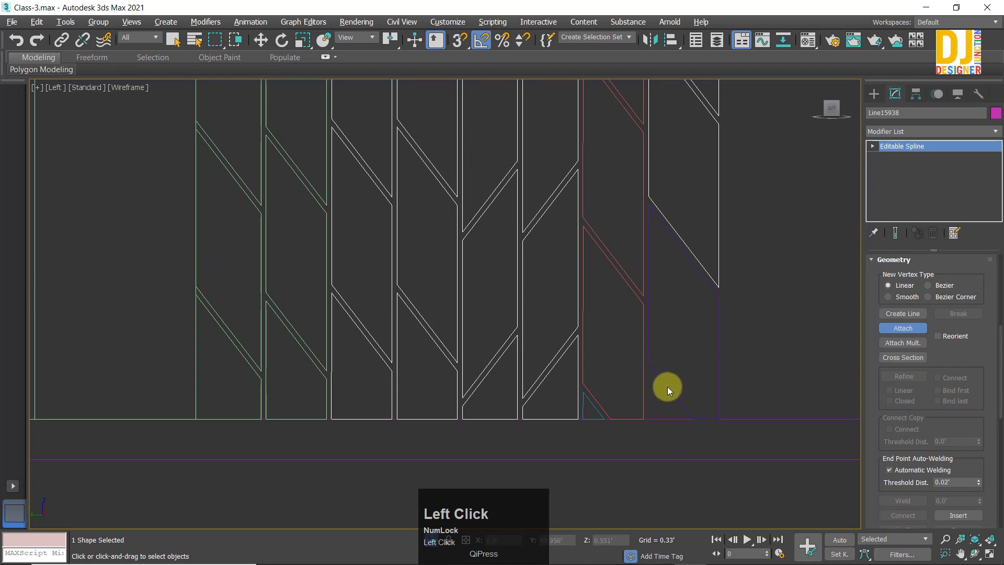
click(617, 268)
click(591, 402)
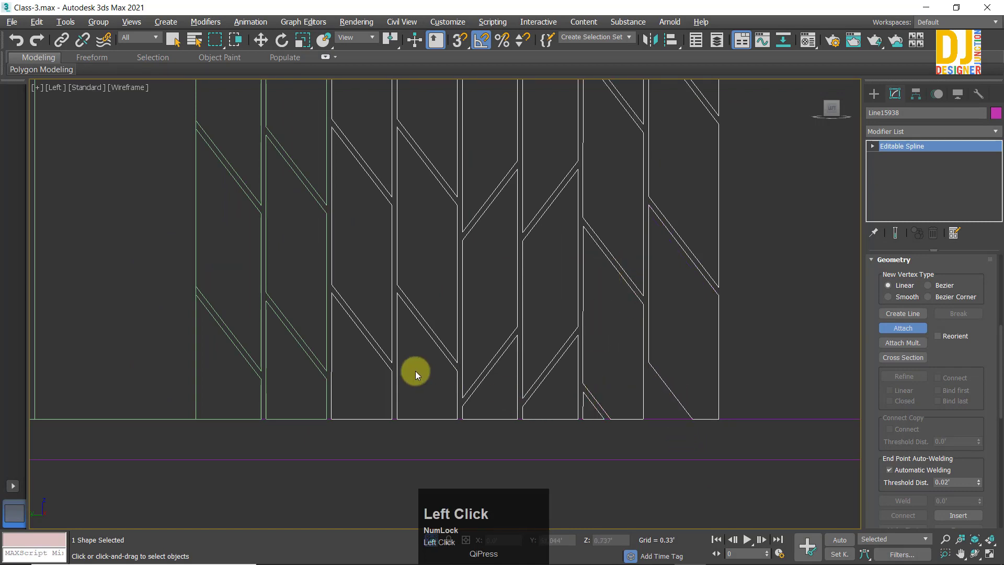
click(314, 363)
Step: Attach the green and purple splines at the top of the second column in the right-hand panel group
scroll(345, 314, down, 3)
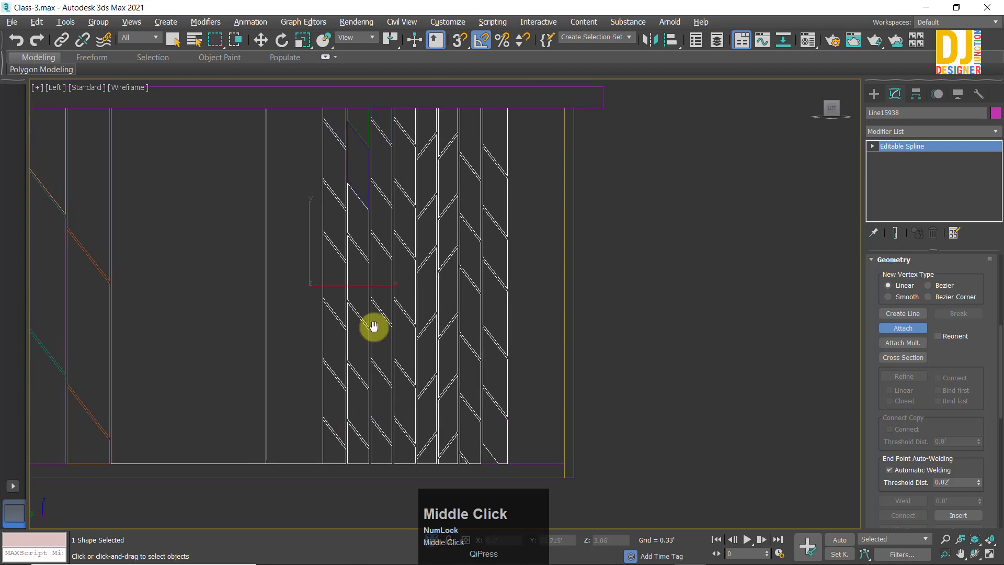
middle_drag(372, 324, 365, 179)
scroll(359, 167, up, 4)
click(356, 172)
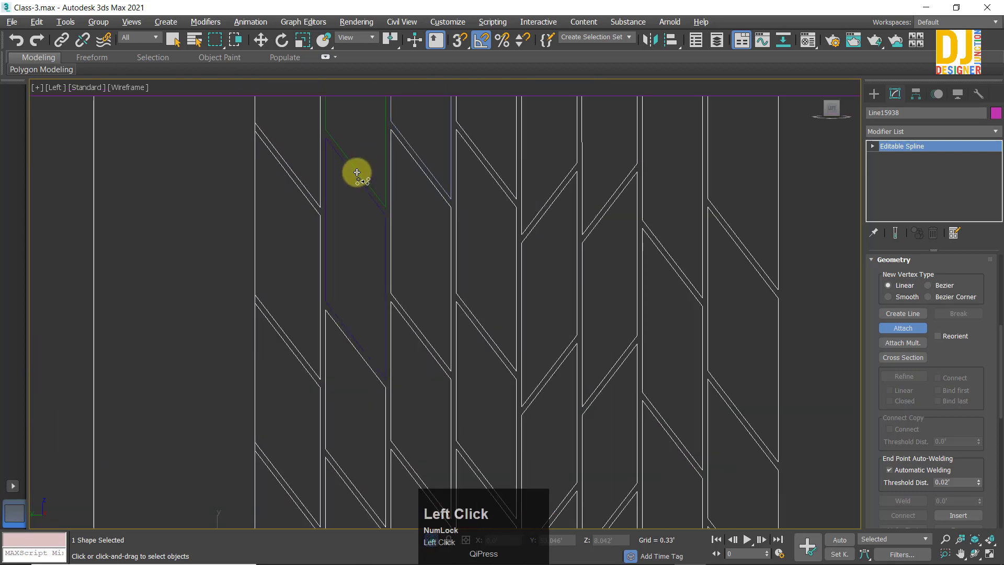
click(354, 175)
scroll(397, 228, down, 4)
middle_drag(491, 197, 472, 96)
scroll(646, 299, down, 2)
scroll(513, 433, down, 2)
scroll(679, 349, up, 2)
right_click(663, 437)
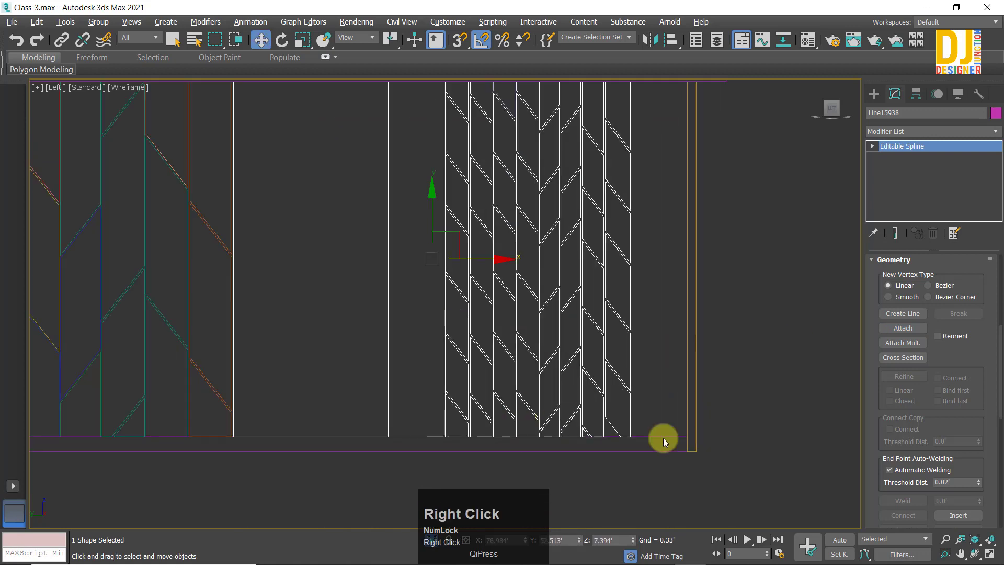
Step: Examine the attached right-hand panel spline at its lower edge and edge-on in the Front view
scroll(597, 460, up, 5)
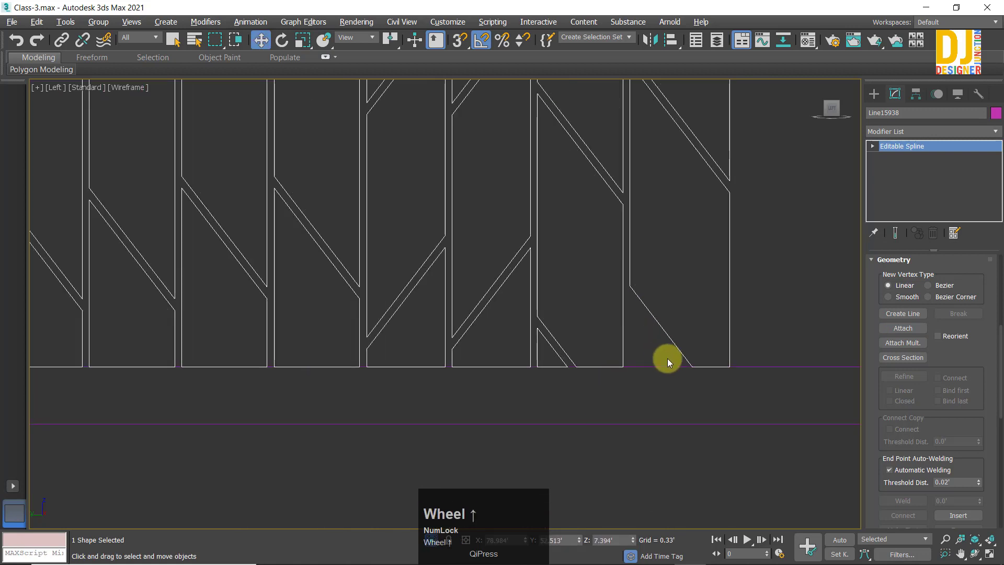
scroll(654, 366, down, 4)
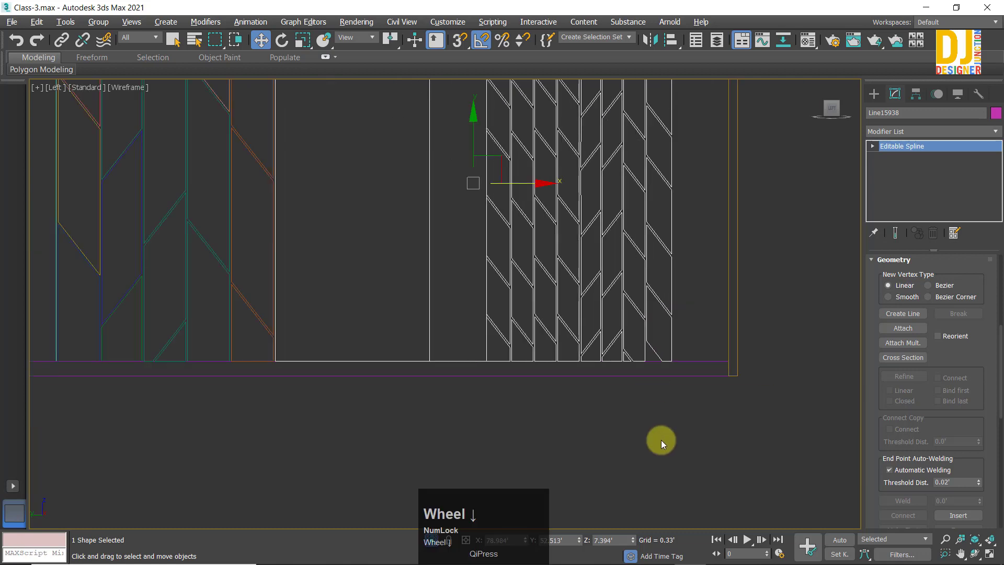
click(661, 440)
click(553, 293)
scroll(553, 338, down, 3)
scroll(538, 267, up, 3)
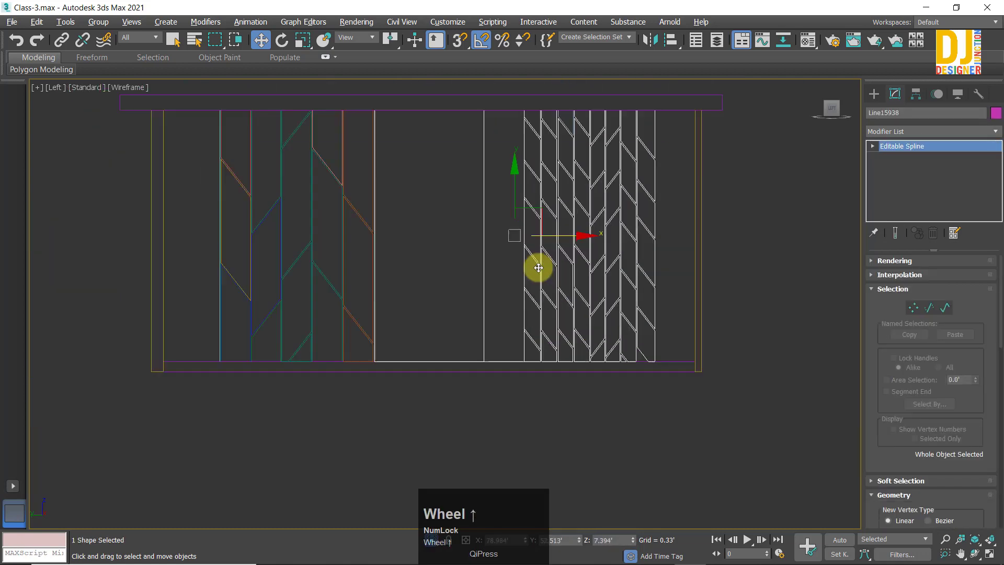
scroll(539, 267, up, 2)
key(alt+w)
key(alt+w)
key(z)
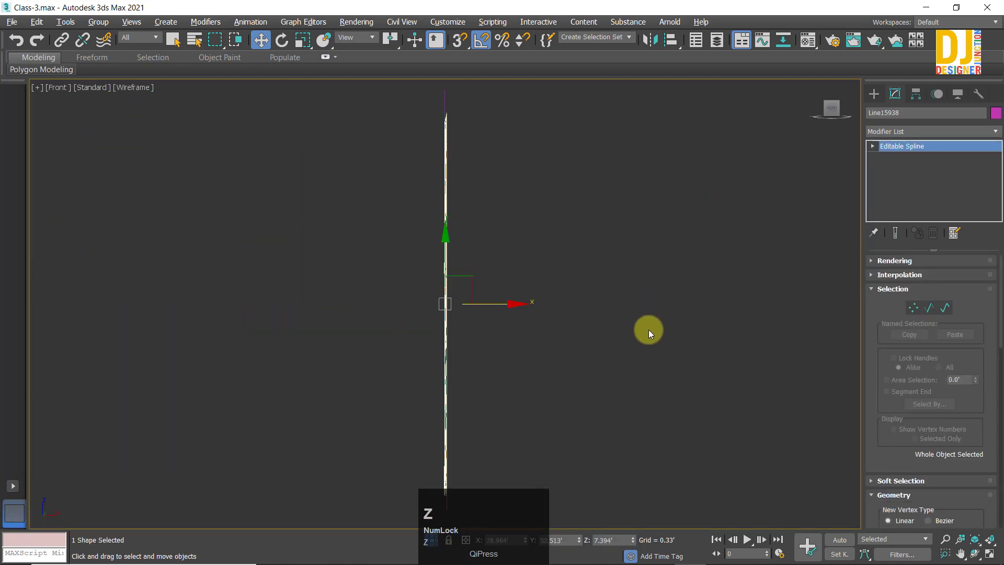
Step: Examine the yellow frame rectangle's vertices and segments in the Front and Left views
click(455, 316)
click(446, 316)
scroll(440, 340, up, 2)
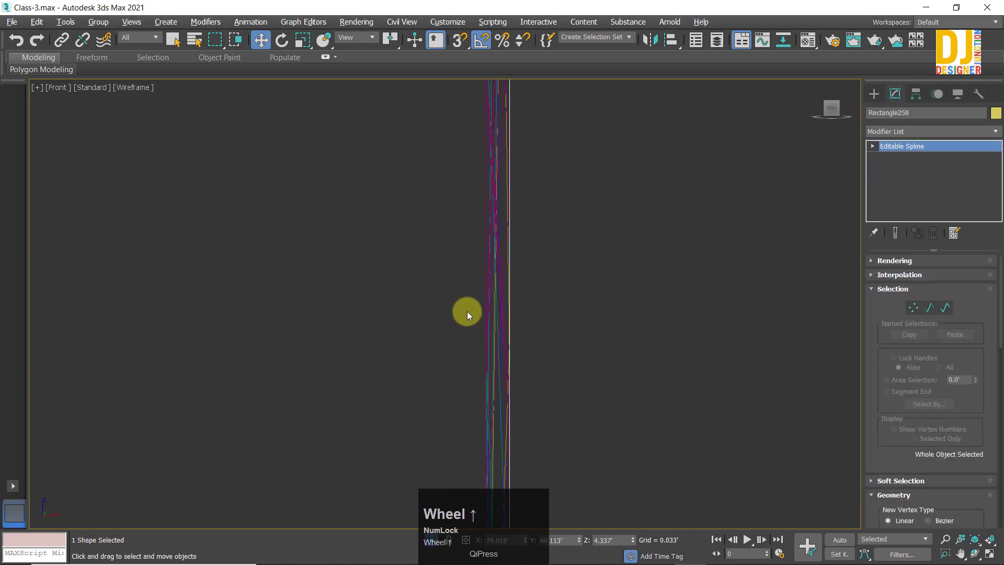
middle_drag(467, 311, 508, 403)
key(z)
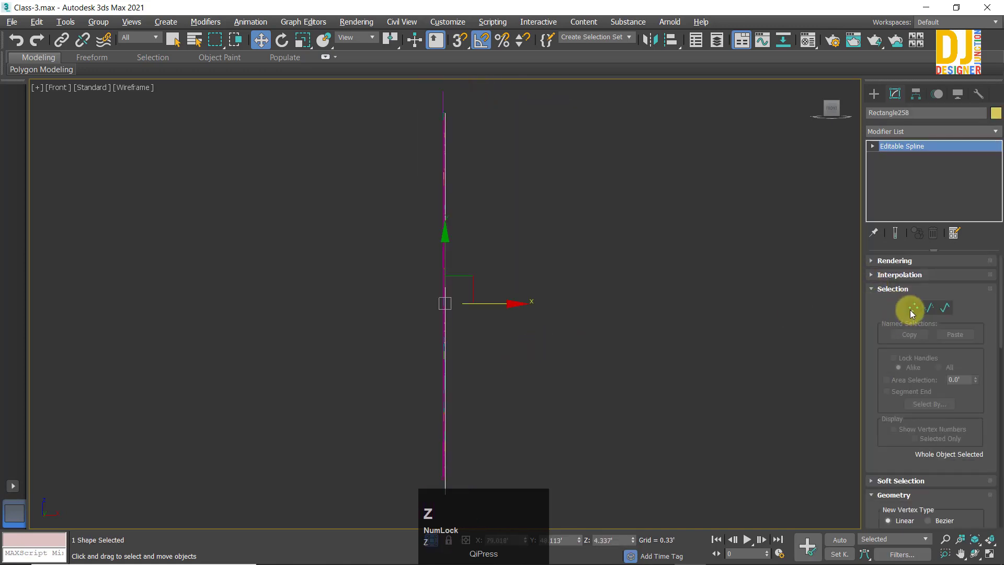
click(911, 308)
scroll(502, 317, down, 3)
scroll(494, 344, up, 4)
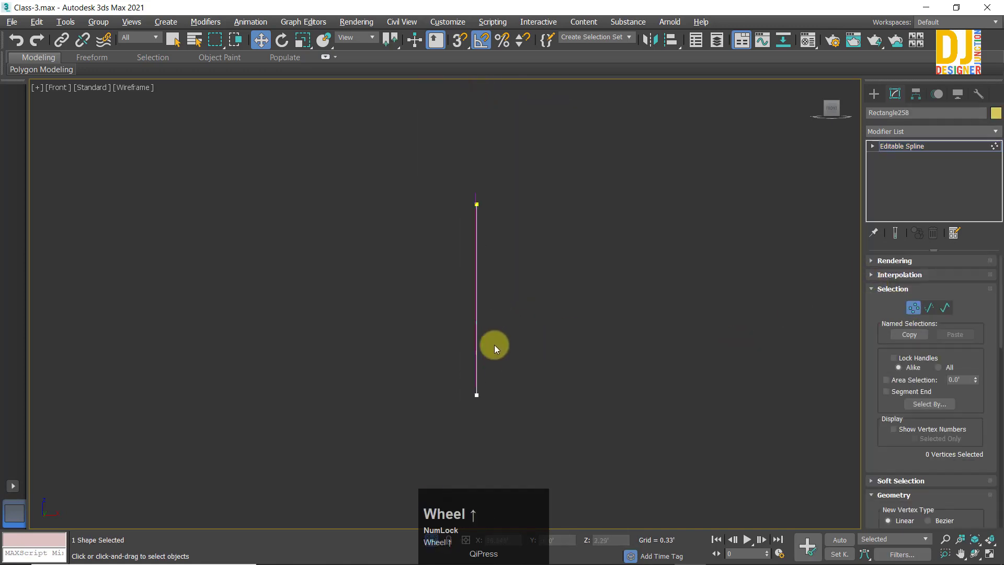
click(882, 147)
click(898, 168)
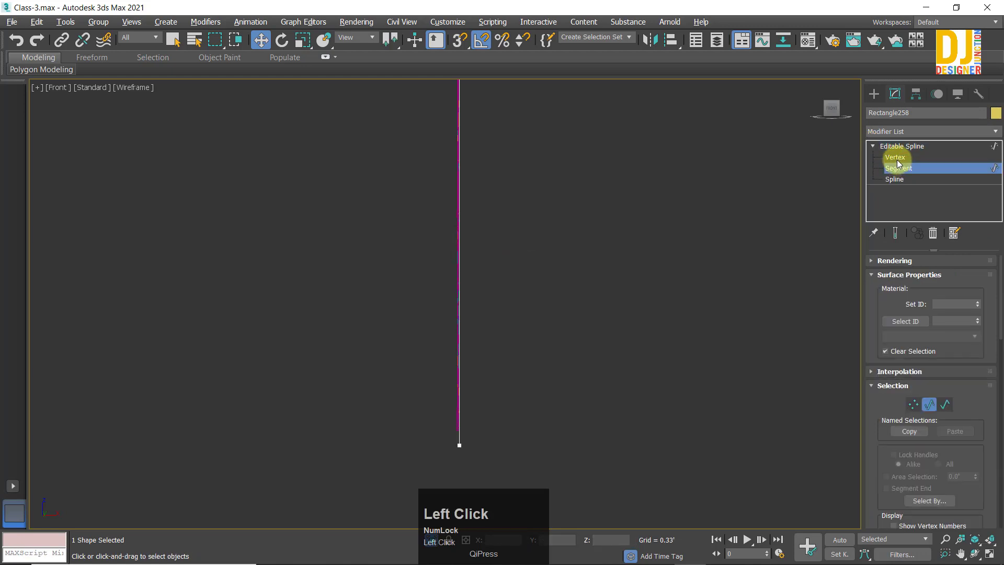
key(alt+w)
key(alt+w)
scroll(495, 368, down, 2)
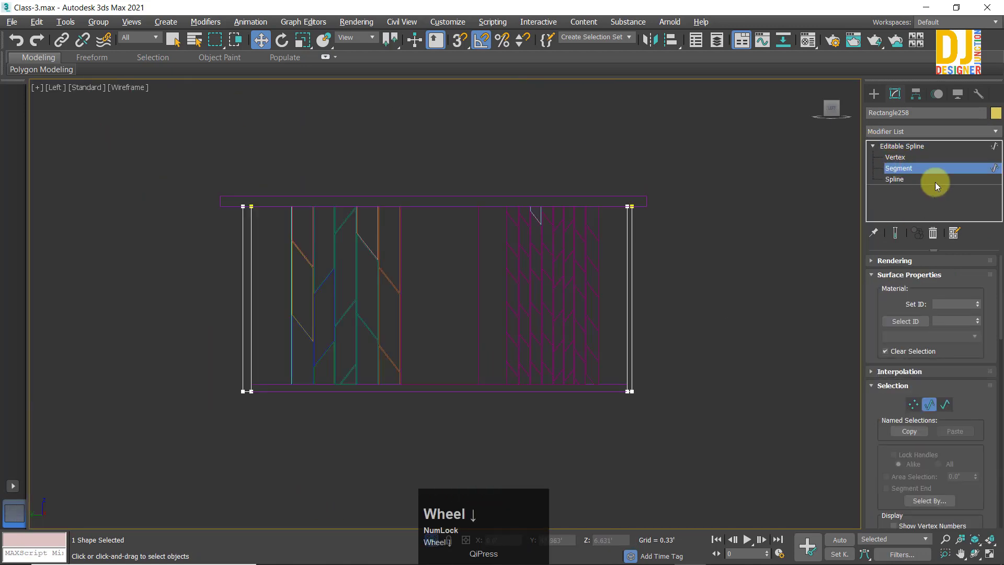
Step: Leave the frame's segment level and reselect the right-hand panel spline in the Left view
click(883, 146)
click(661, 296)
click(511, 254)
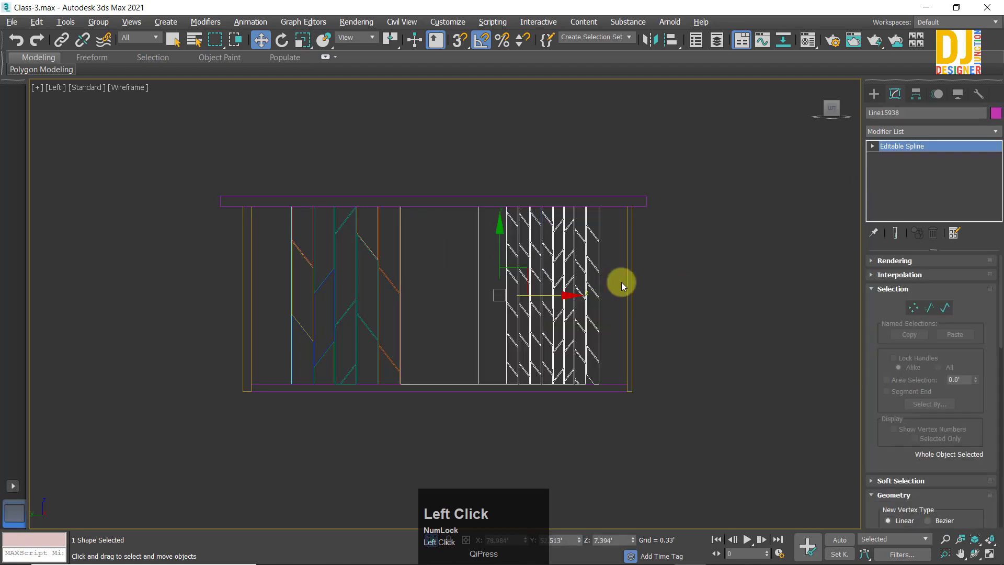
Step: Try moving the right-hand panel spline away to reveal unattached pieces, and undo the move
key(alt+w)
key(alt+w)
scroll(533, 302, up, 2)
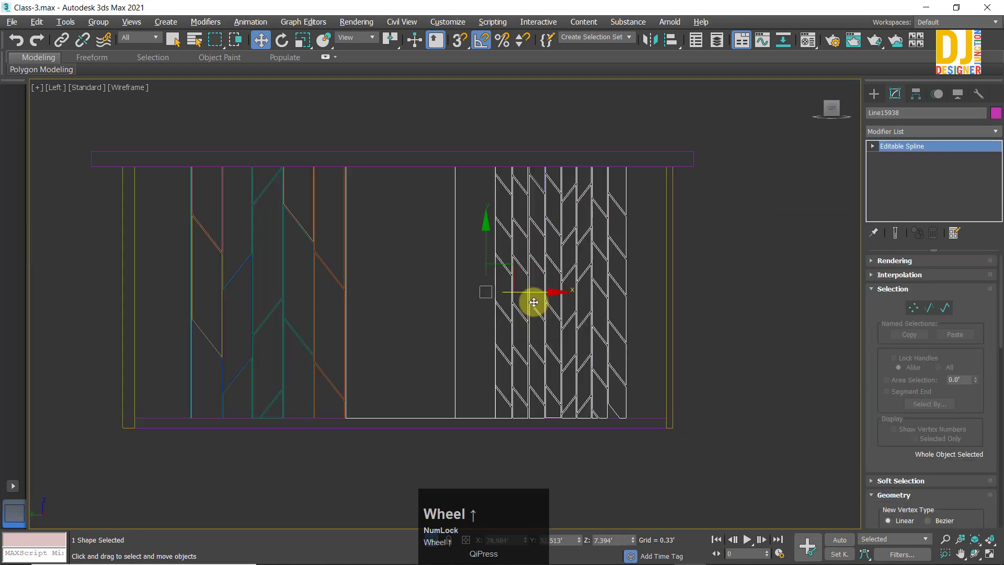
drag(505, 267, 335, 130)
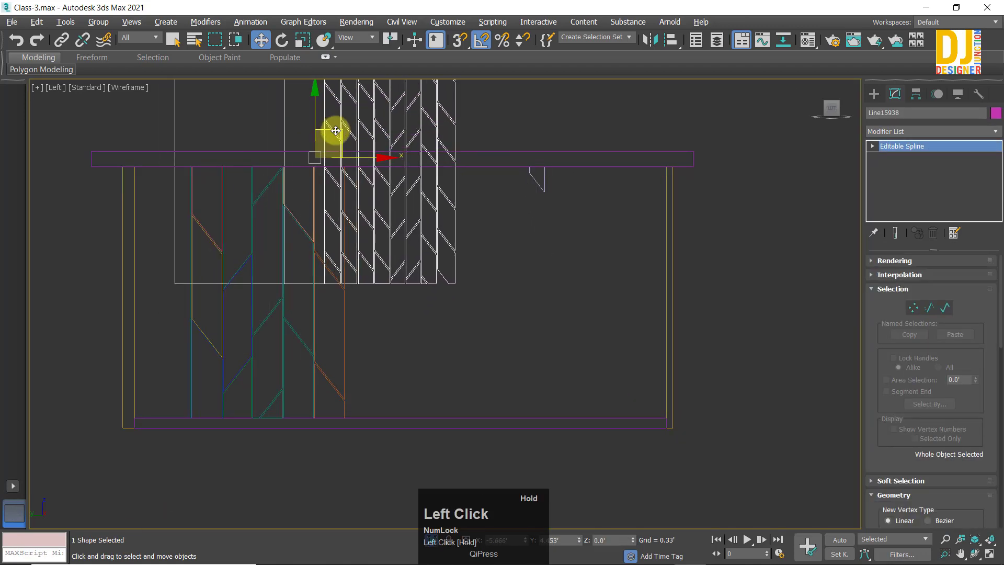
key(ctrl+z)
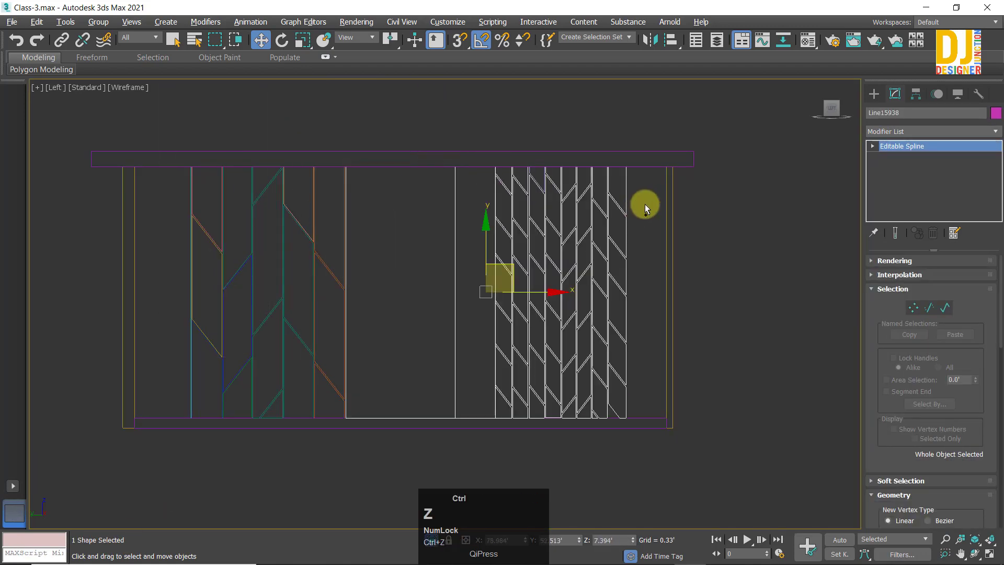
Step: Attach the leftover spline at the top of the third column to the right-hand panel spline
click(915, 309)
click(892, 147)
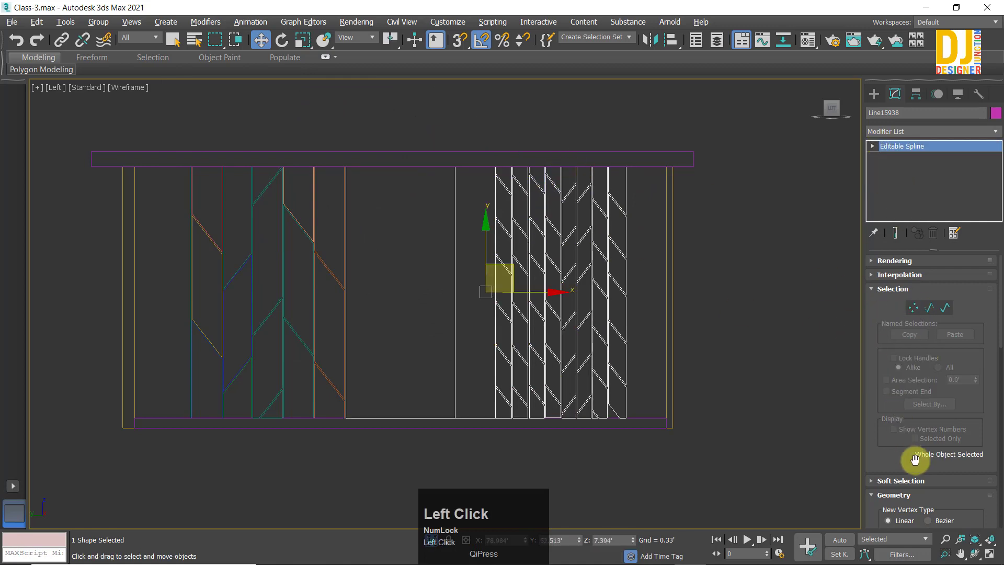
drag(915, 452, 913, 258)
click(901, 371)
scroll(441, 160, up, 2)
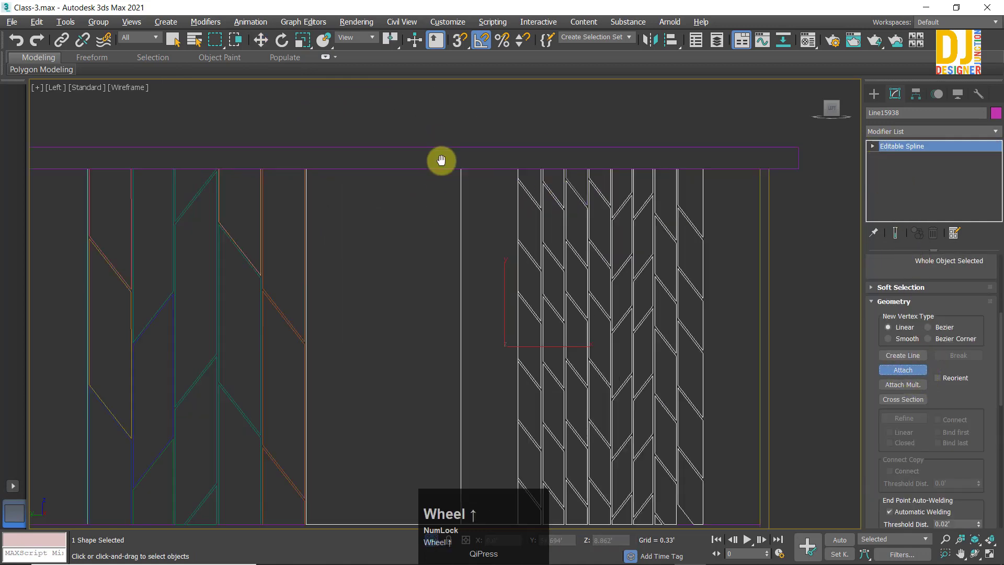
scroll(441, 161, up, 3)
click(800, 215)
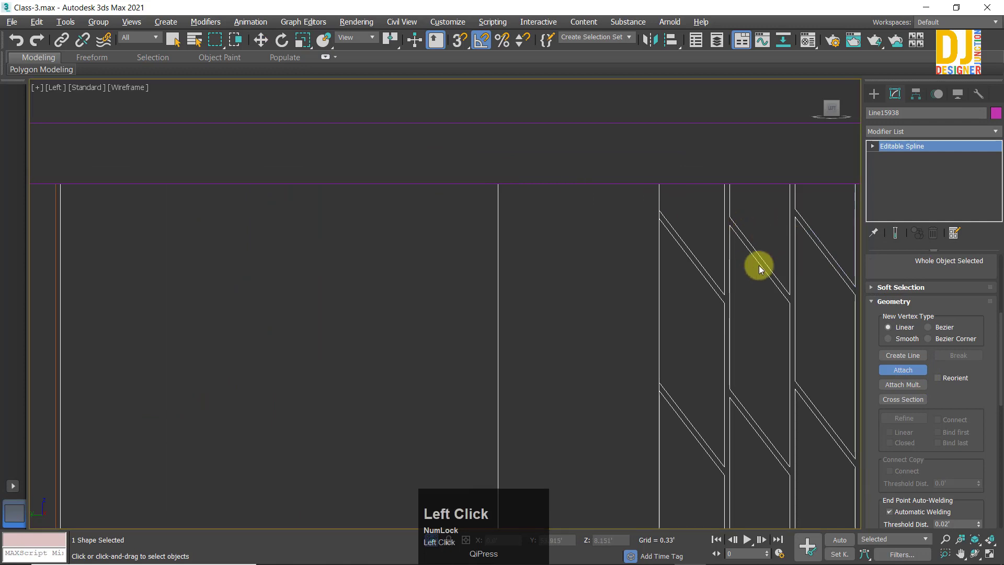
scroll(738, 264, down, 3)
middle_drag(736, 263, 444, 112)
scroll(489, 139, down, 1)
middle_drag(504, 145, 529, 190)
right_click(684, 296)
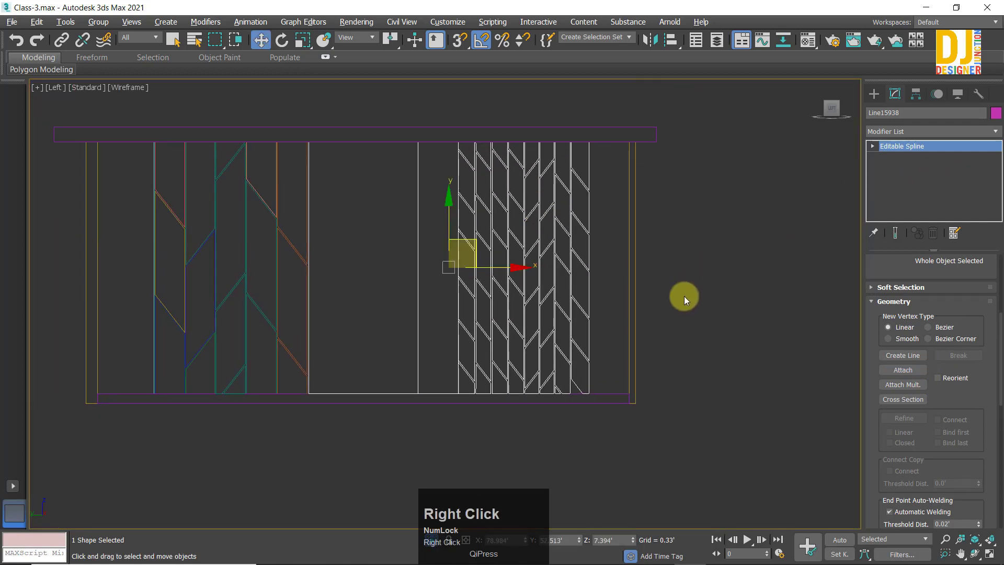
Step: Examine the right-hand panel spline's vertices edge-on in the Front and Top views for depth misalignment
click(872, 146)
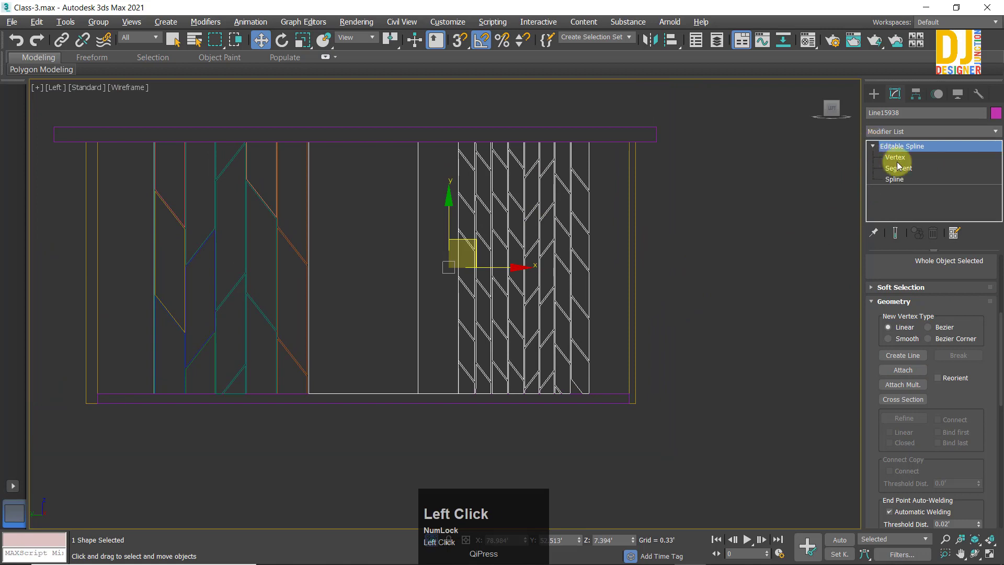
click(894, 157)
key(f)
key(z)
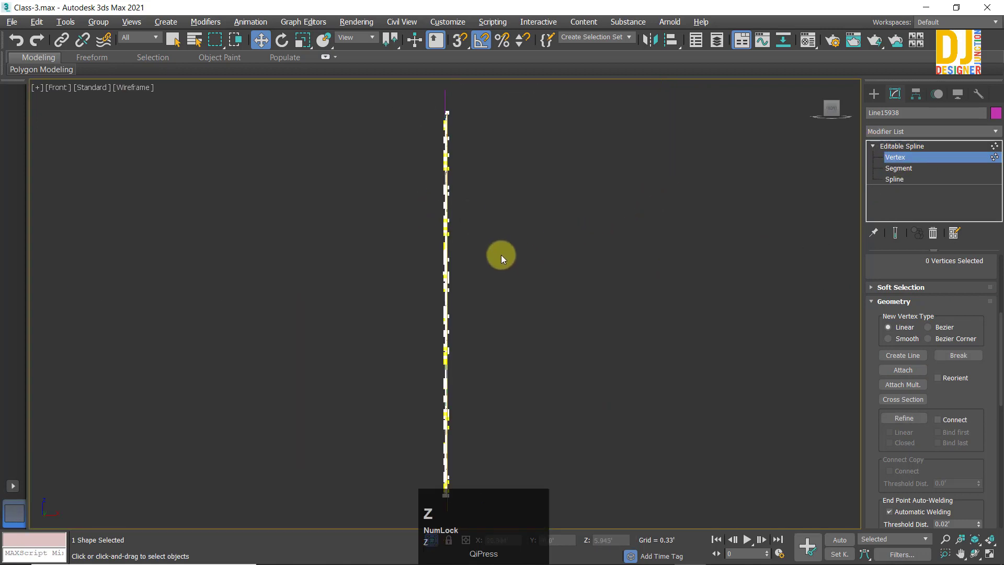
key(alt+w)
key(alt+w)
scroll(442, 425, up, 5)
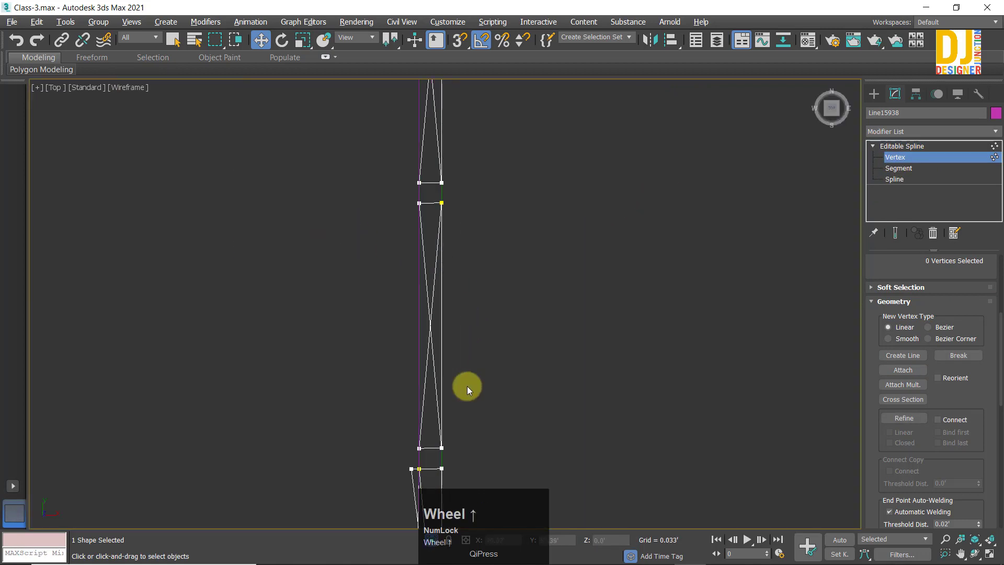
scroll(443, 292, down, 5)
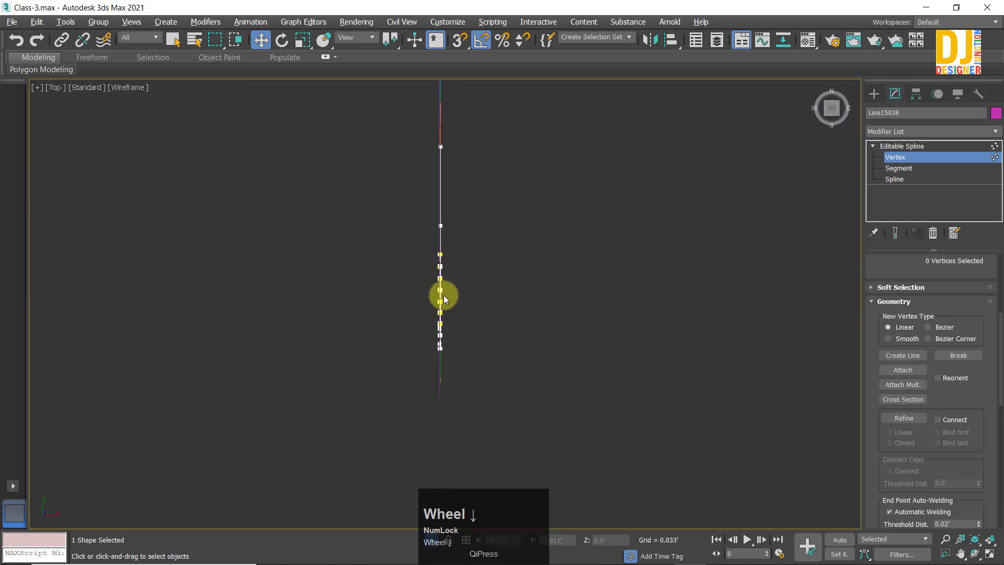
click(910, 145)
key(alt+w)
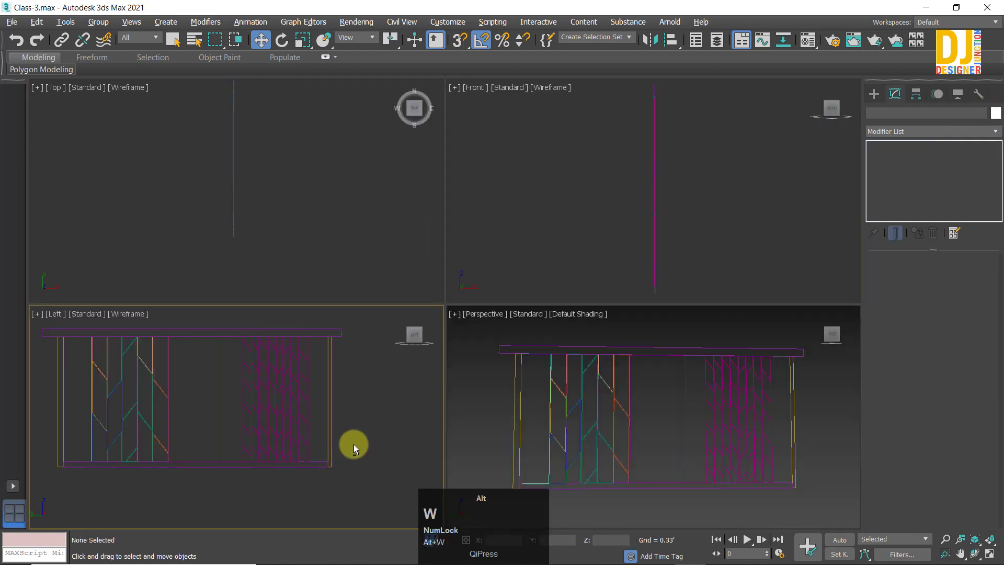
Step: Try moving the outer frame spline away in the Left view, and undo the move
key(alt+w)
middle_drag(184, 330, 225, 285)
click(226, 284)
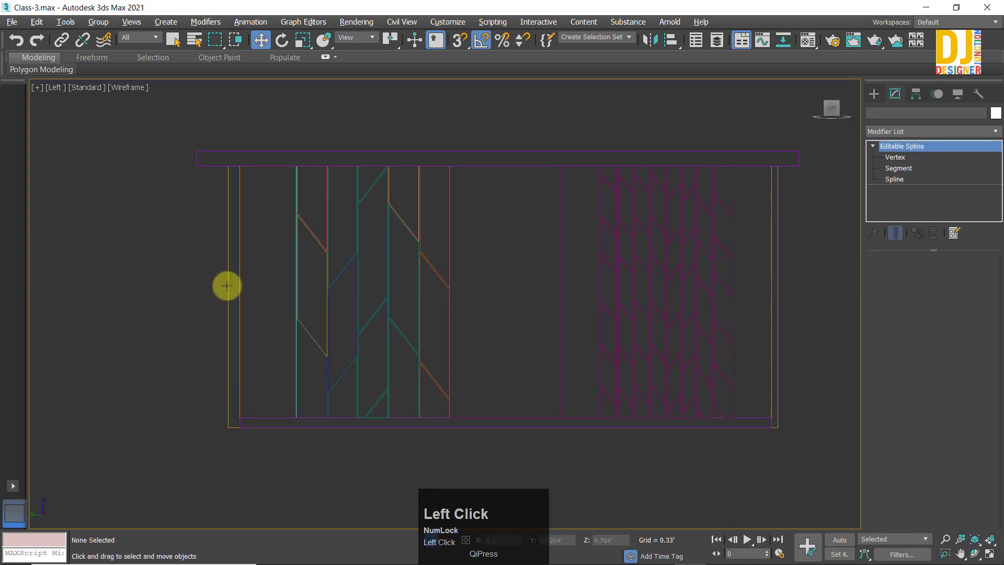
scroll(352, 299, down, 2)
middle_drag(352, 298, 328, 301)
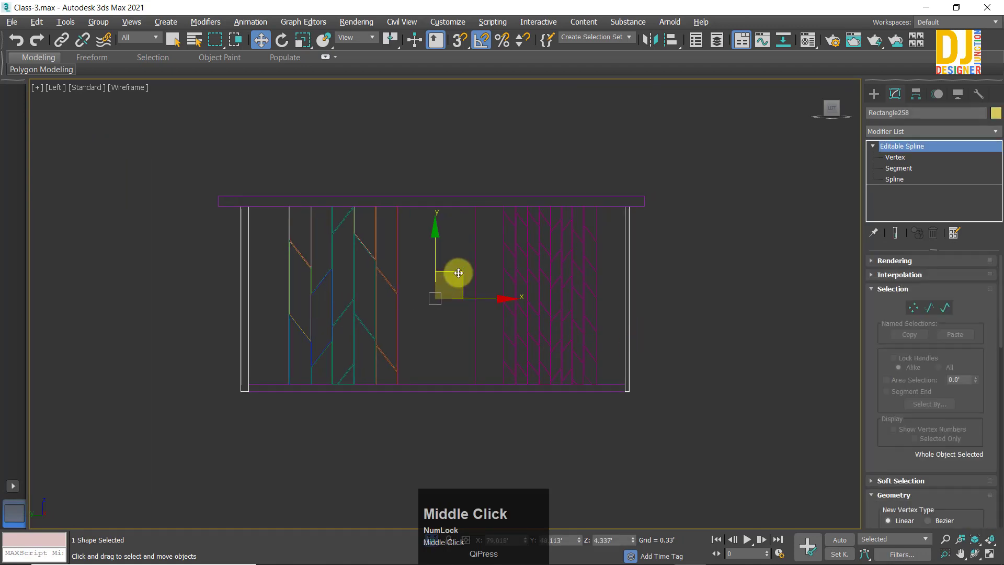
drag(455, 274, 343, 175)
key(ctrl+z)
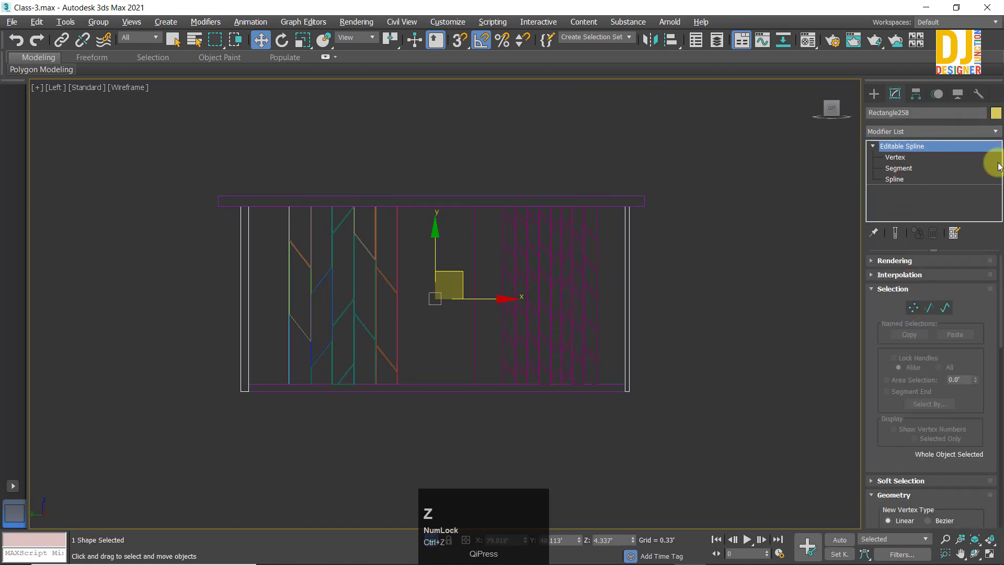
Step: Change the outer frame's object color to bright yellow, with saturation and value both at 255
click(996, 112)
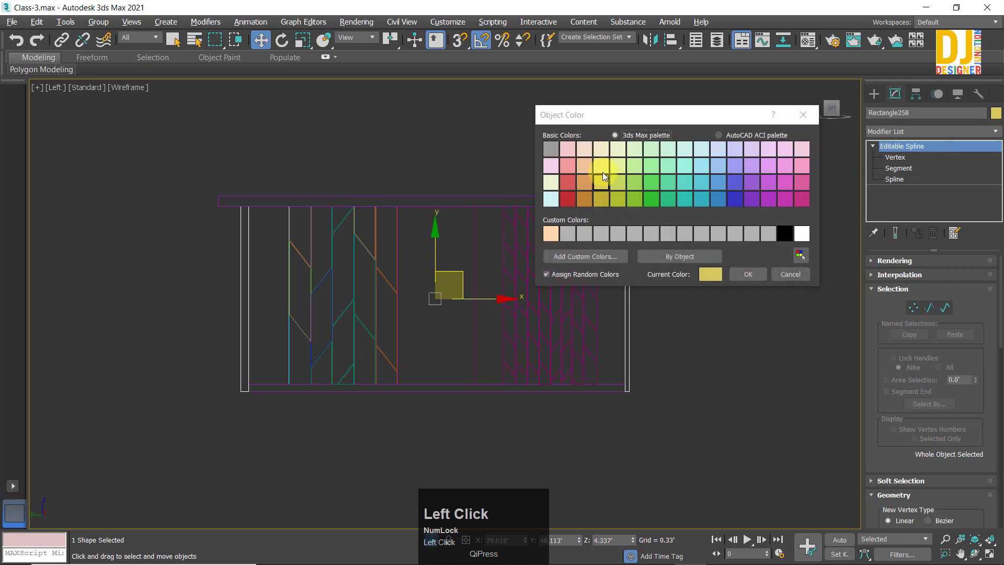
click(709, 275)
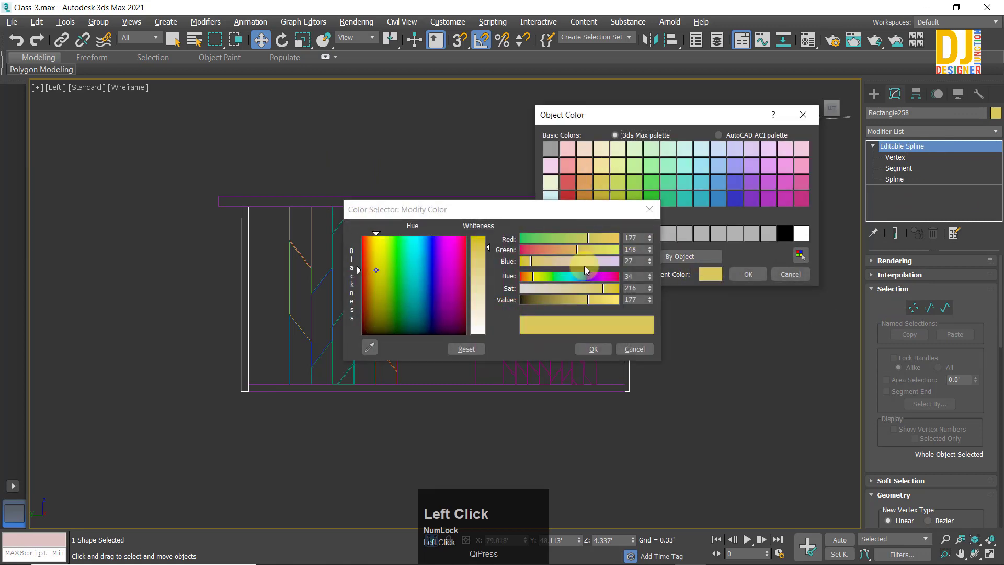
drag(607, 289, 702, 300)
drag(598, 300, 667, 346)
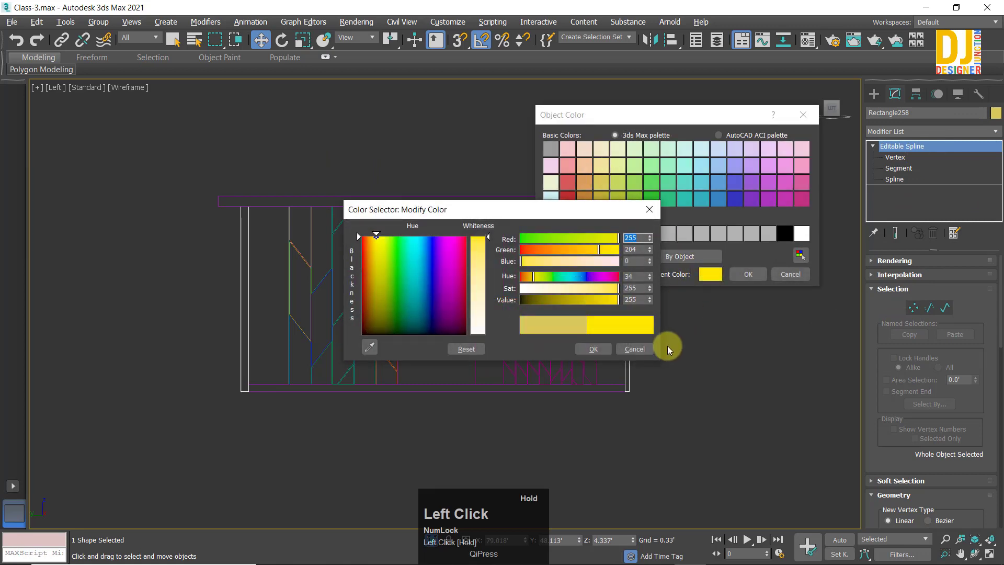
click(587, 348)
click(746, 275)
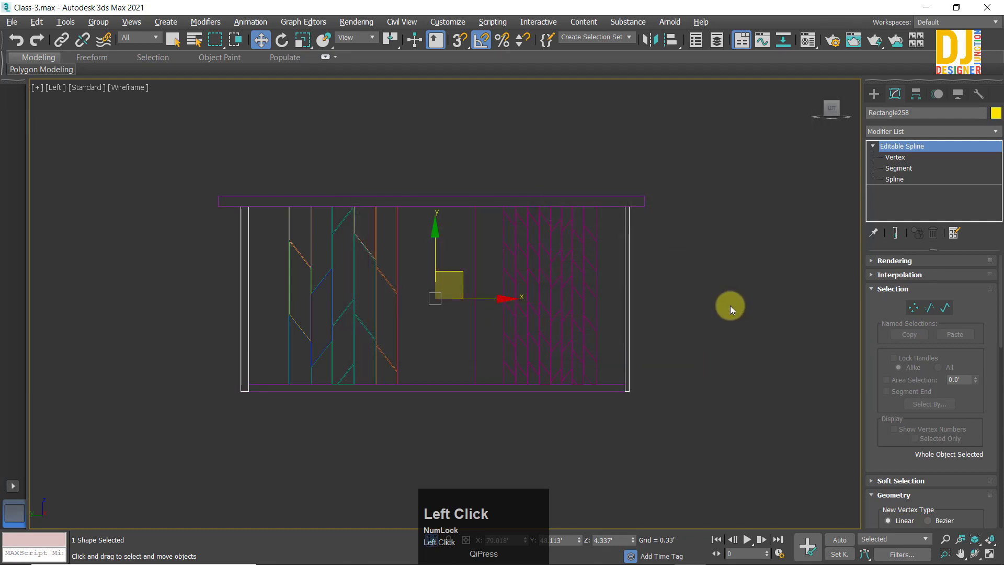
Step: Try moving the yellow frame spline away from the panel splines in the Front view, and undo the move
key(alt+w)
key(alt+w)
click(482, 289)
scroll(432, 340, up, 2)
scroll(291, 378, up, 2)
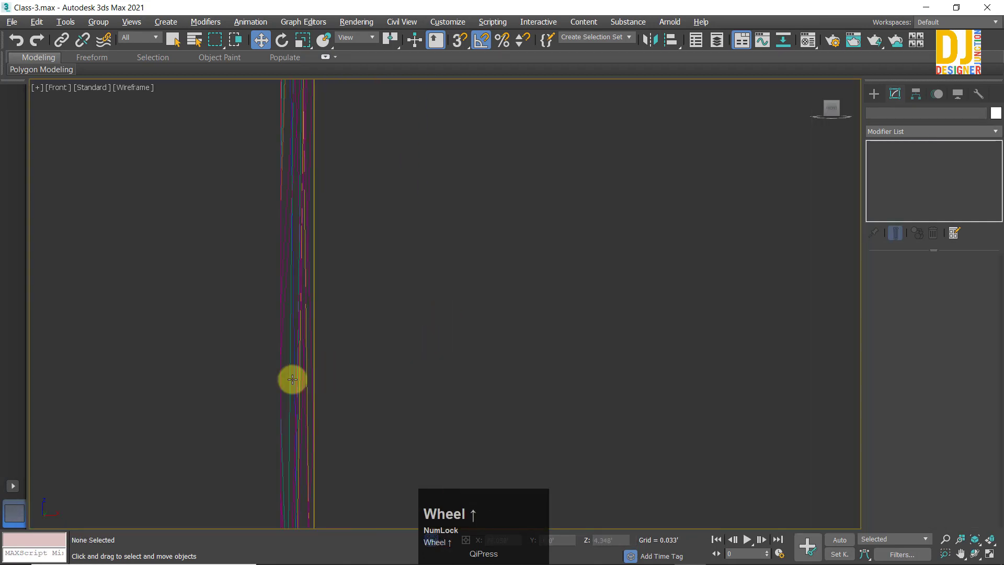
scroll(304, 378, up, 3)
click(358, 370)
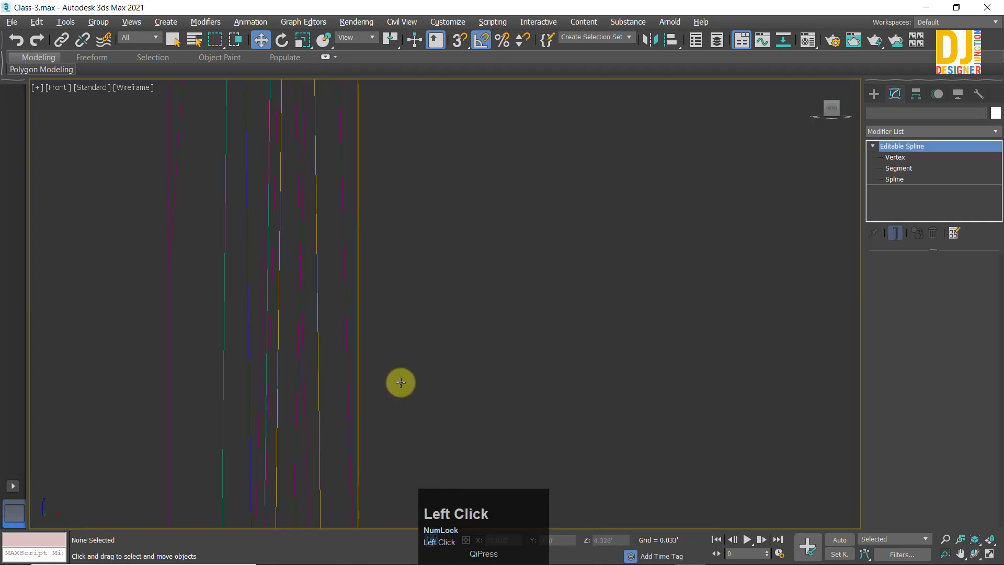
key(z)
drag(498, 305, 680, 332)
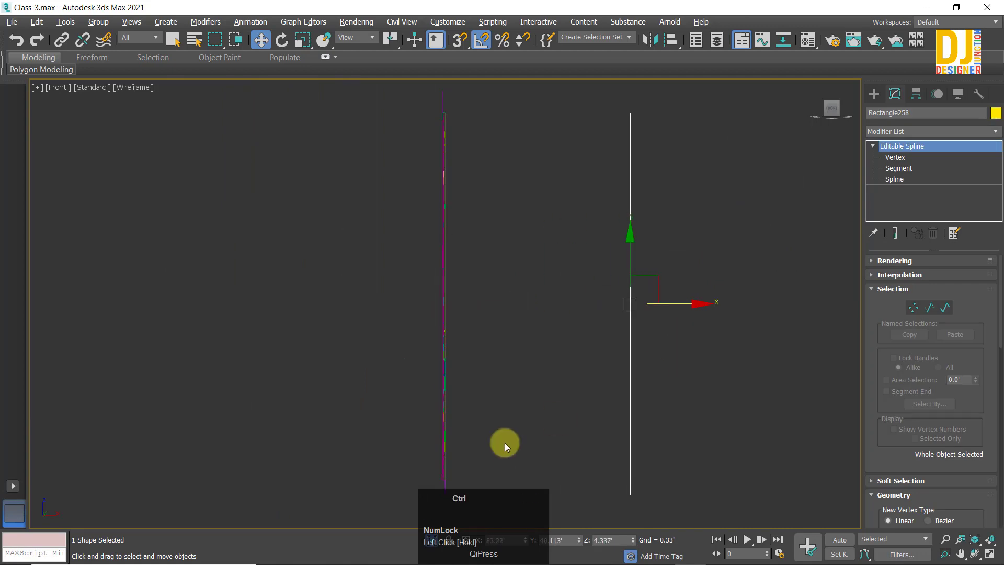
key(ctrl+z)
key(alt+w)
key(alt+w)
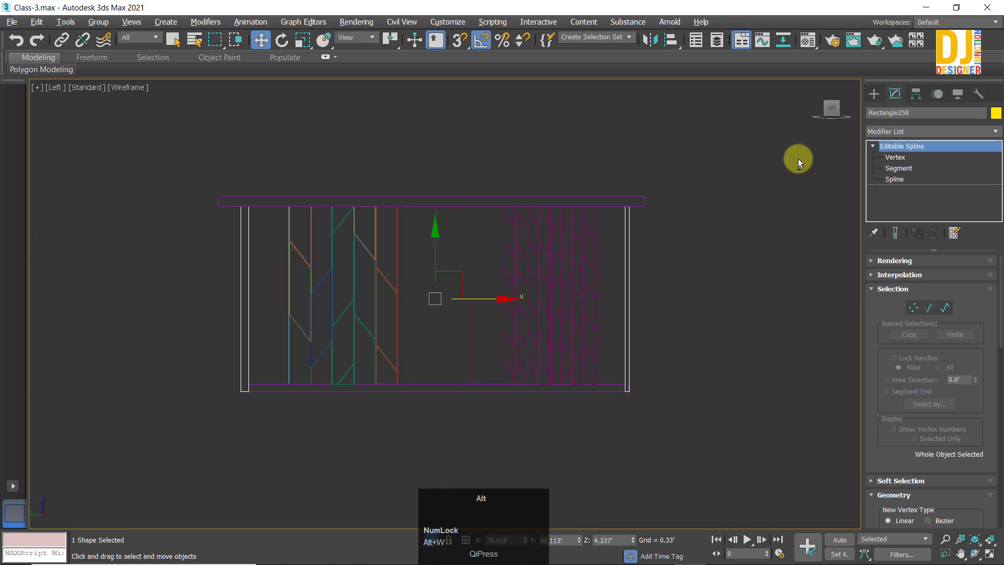
Step: Select the right-hand panel spline edge-on in the Front view and identify it in the Left view
key(alt+w)
key(alt+w)
click(476, 317)
scroll(422, 351, up, 4)
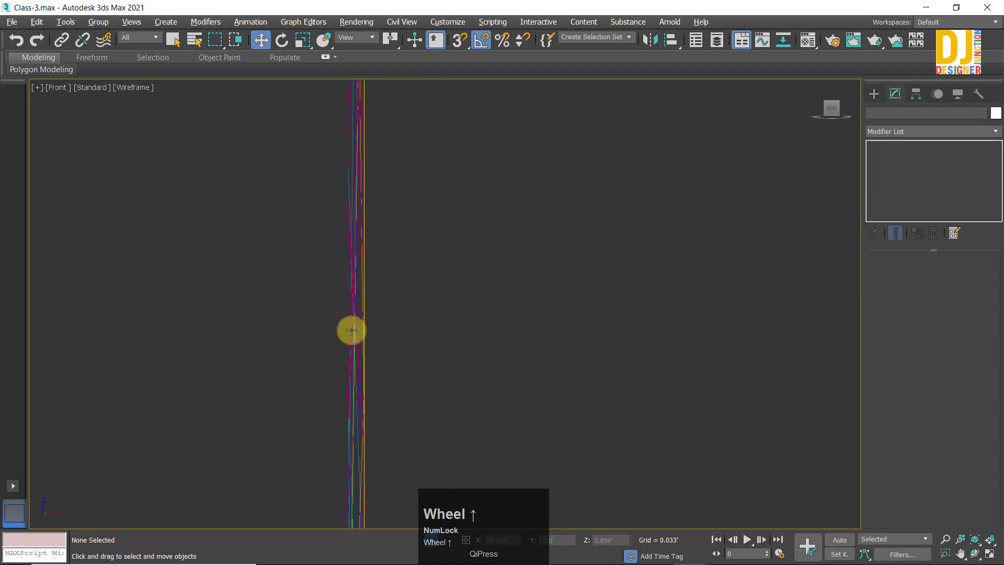
click(352, 354)
scroll(351, 354, down, 2)
key(alt+w)
key(alt+w)
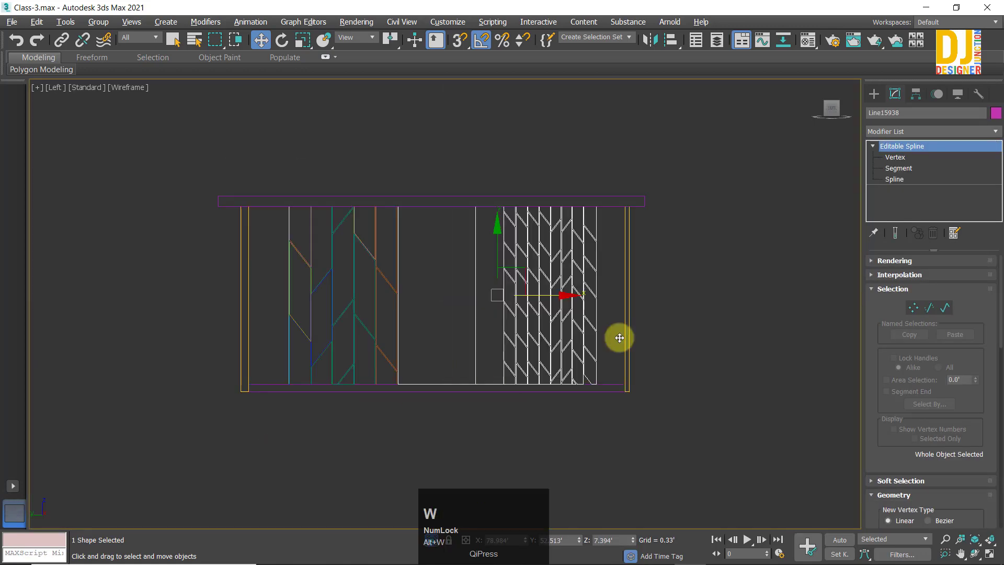
Step: Enter the panel spline's vertex level and select three vertices lying off the frame's plane in the Front view
key(alt+w)
key(alt+w)
click(913, 307)
scroll(330, 258, up, 2)
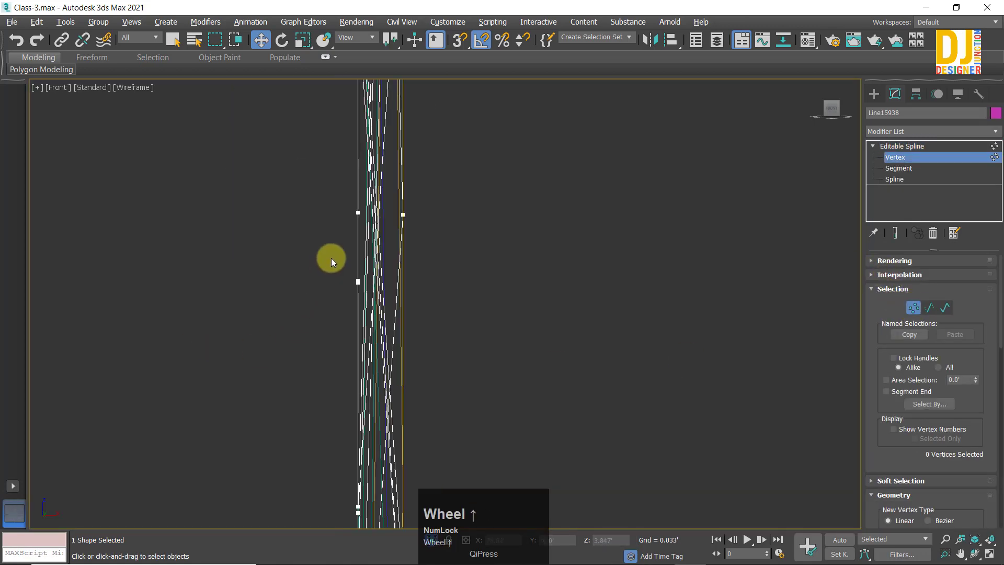
scroll(331, 258, up, 2)
scroll(478, 168, up, 3)
scroll(496, 255, down, 6)
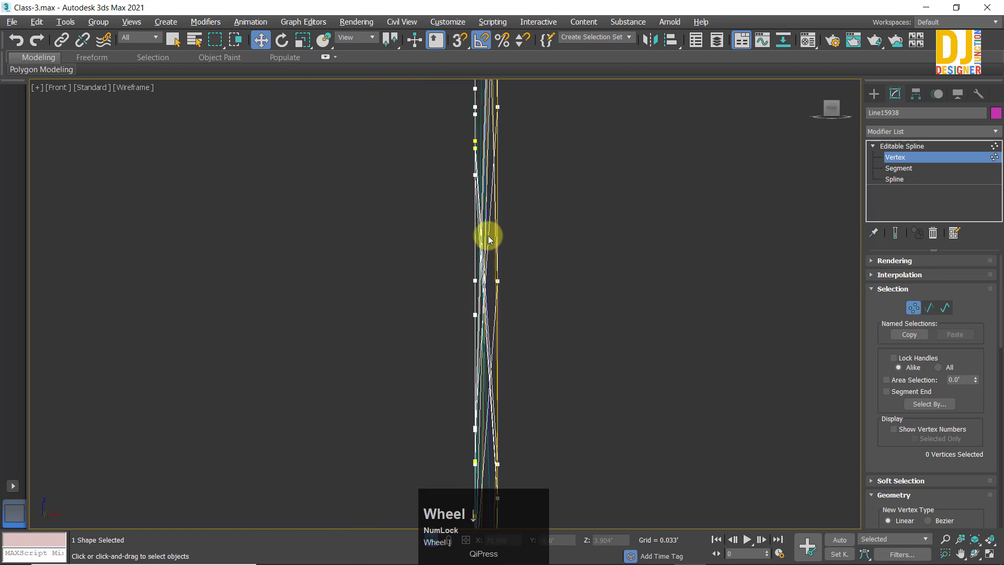
scroll(488, 239, up, 3)
scroll(442, 425, down, 3)
middle_drag(438, 376, 410, 117)
drag(402, 126, 415, 217)
middle_drag(427, 206, 424, 292)
scroll(422, 255, up, 3)
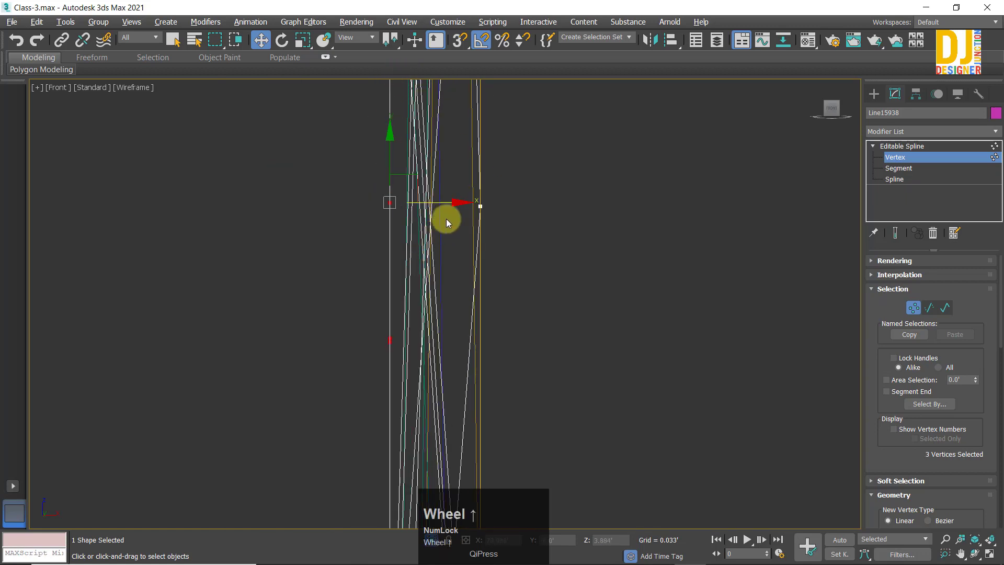
middle_drag(447, 202, 437, 251)
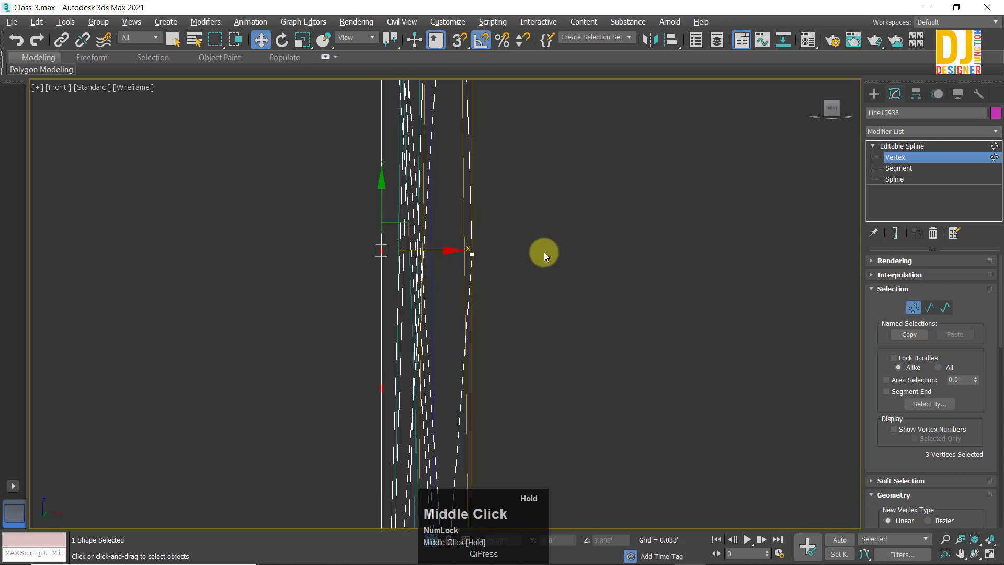
Step: Turn on 3D snapping and clear the vertex selection
click(461, 40)
scroll(446, 259, down, 3)
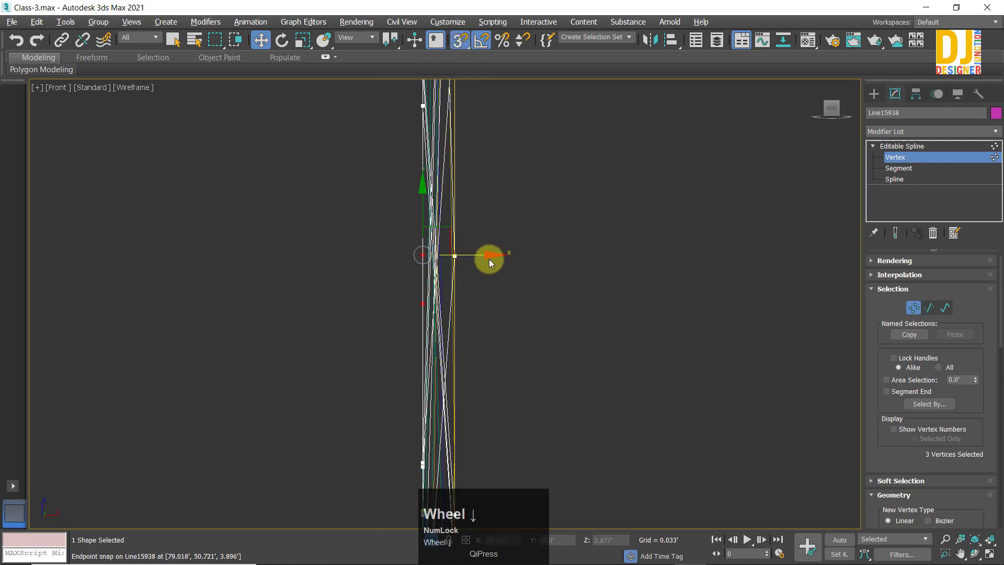
scroll(441, 263, up, 3)
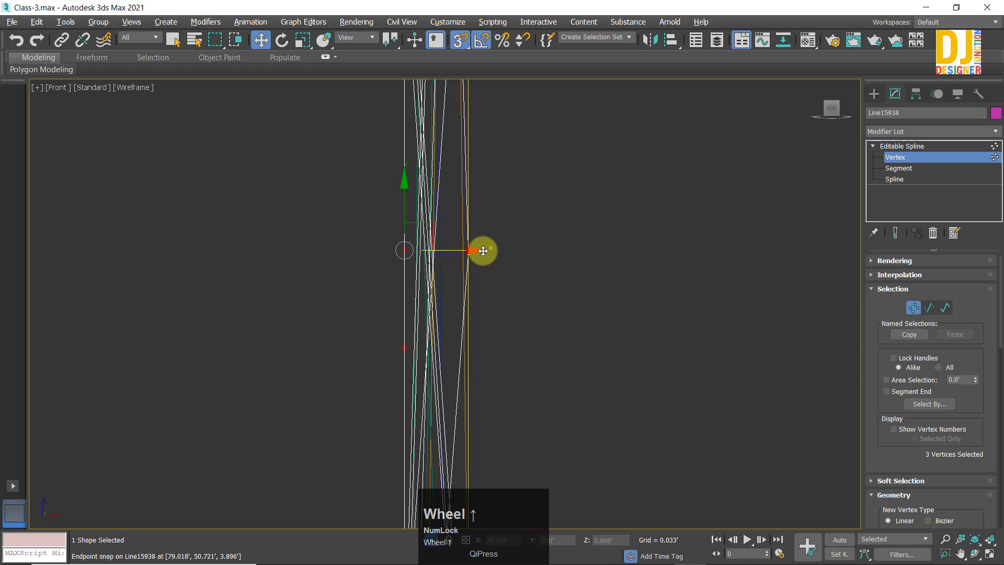
scroll(483, 250, up, 2)
click(531, 249)
Step: Snap the off-plane vertices at the panel spline's bottom end onto the frame's plane along X in the Front view
key(z)
scroll(532, 256, down, 3)
scroll(509, 308, up, 2)
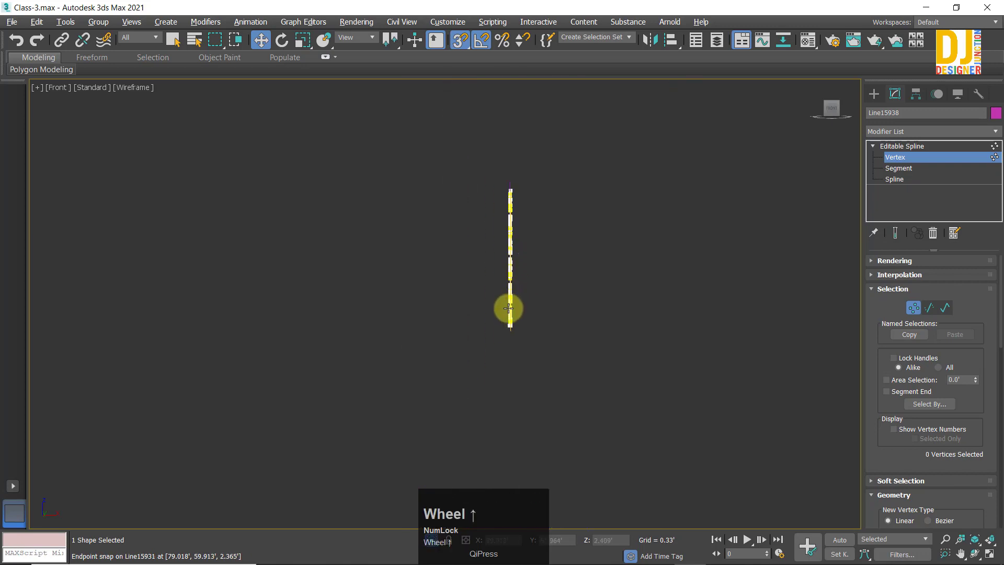
scroll(509, 309, up, 3)
middle_drag(491, 347, 493, 205)
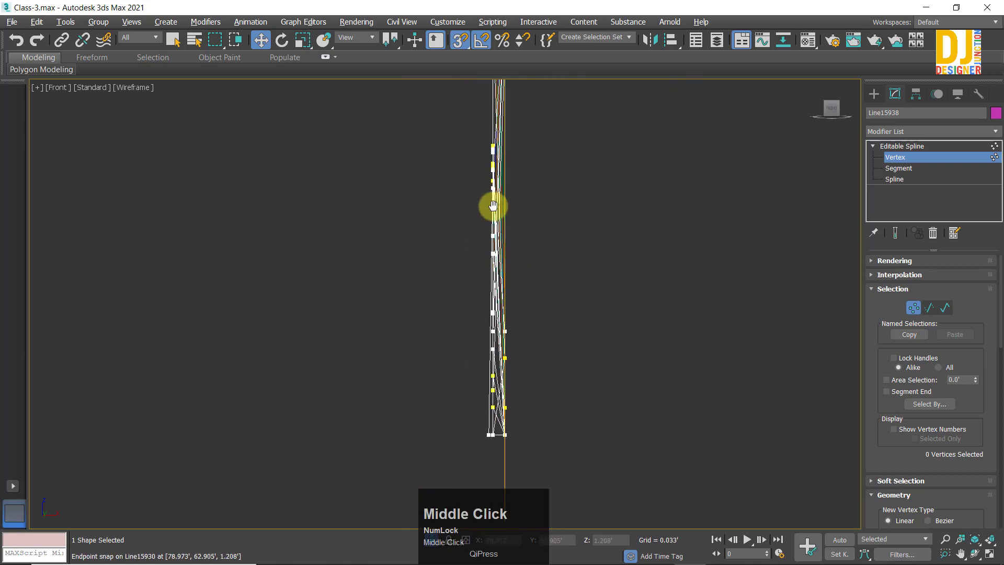
scroll(478, 410, up, 2)
scroll(526, 403, up, 2)
middle_drag(527, 403, 477, 330)
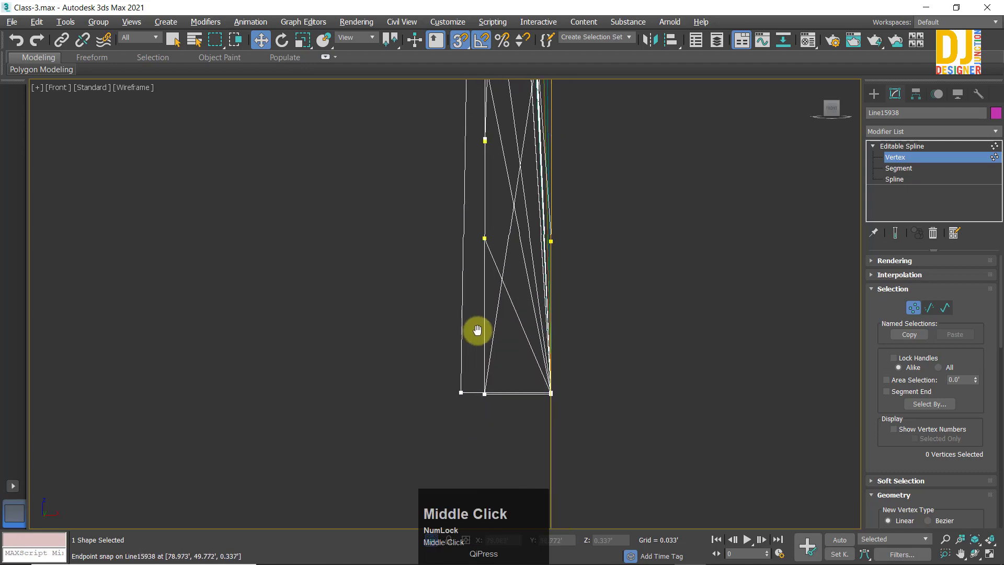
drag(395, 102, 513, 426)
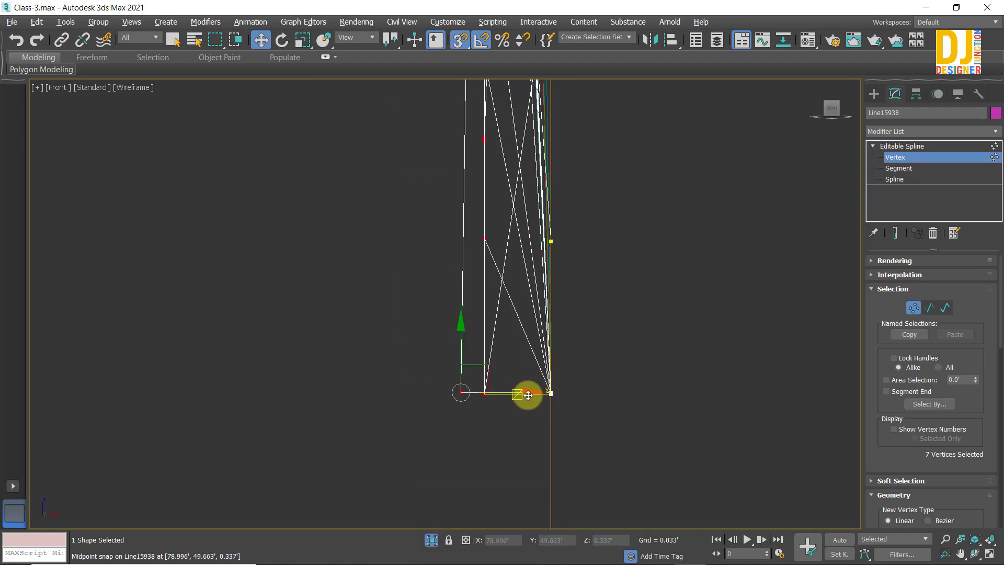
shift+drag(525, 394, 552, 393)
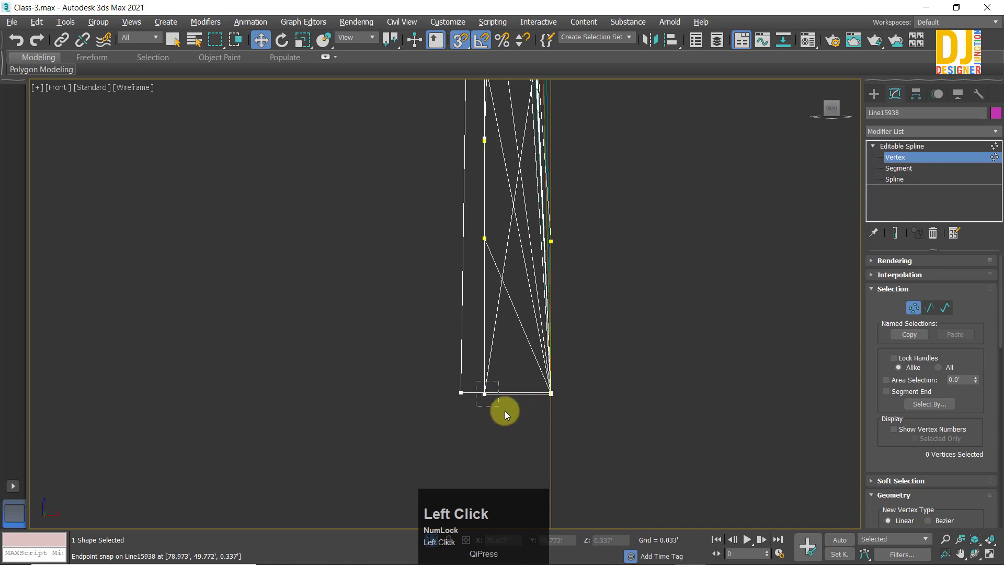
mouse_move(565, 396)
shift+mouse_down()
mouse_move(569, 360)
mouse_move(548, 395)
mouse_move(542, 375)
mouse_move(551, 240)
mouse_move(553, 392)
shift+mouse_up()
click(460, 402)
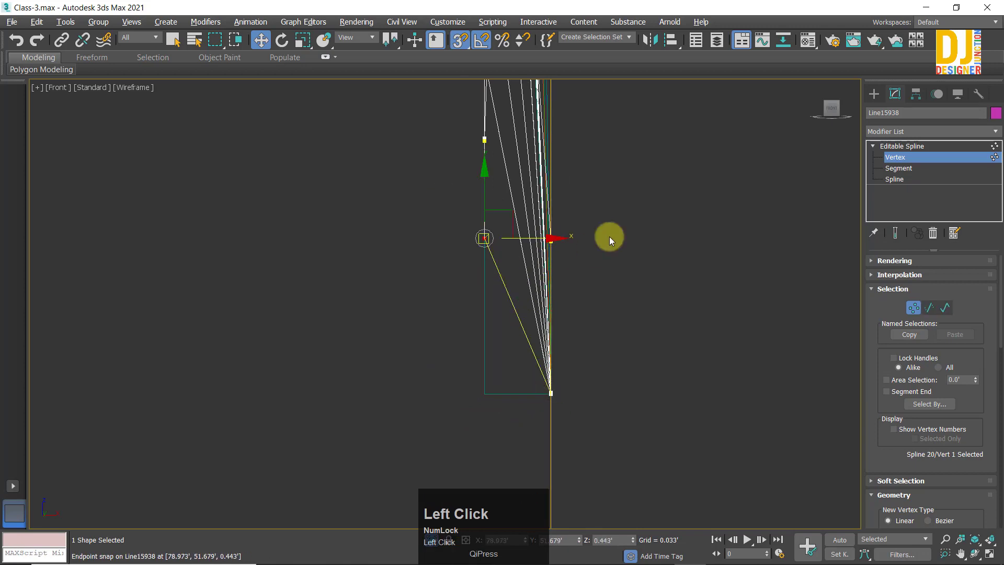
Step: Snap the next vertex above the bottom end onto the frame's plane, and review the axis constraint setting in the snap options
middle_drag(544, 254, 513, 302)
mouse_move(528, 286)
shift+mouse_down()
mouse_move(549, 298)
mouse_move(520, 287)
shift+mouse_up()
right_click(457, 42)
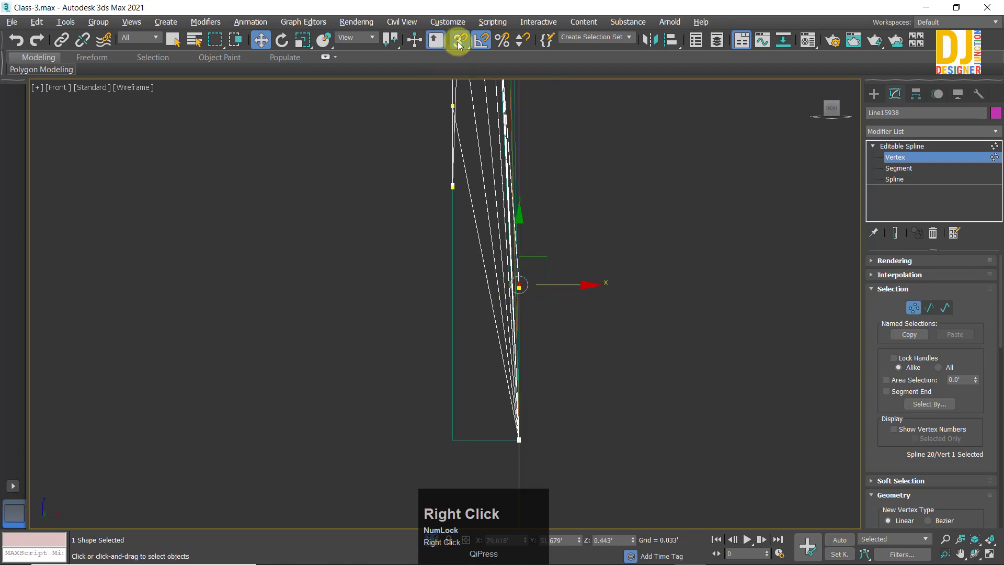
click(439, 219)
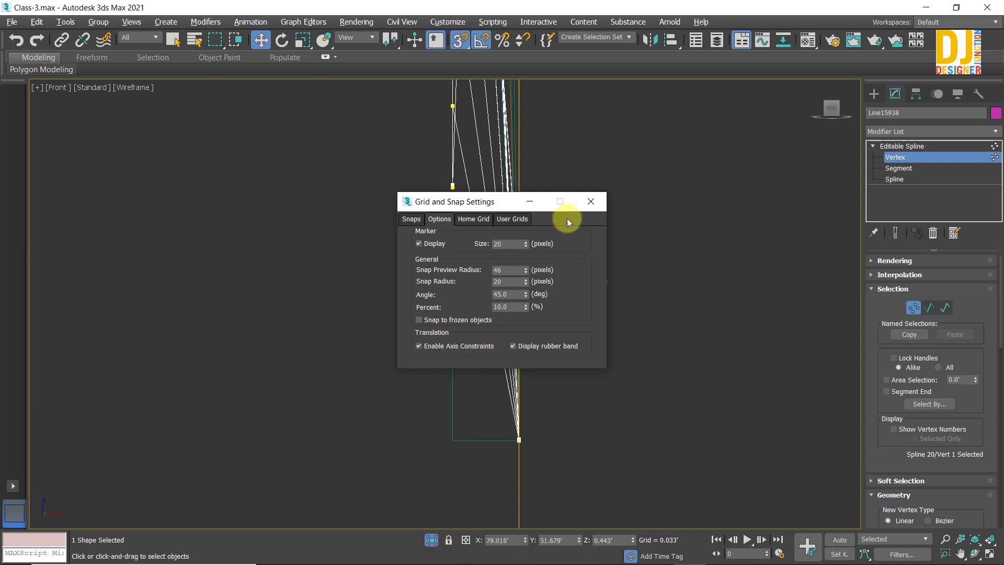
click(591, 199)
Step: Snap the next two off-plane vertices up the panel spline onto the frame's plane along X
middle_drag(460, 203, 454, 224)
drag(392, 175, 536, 316)
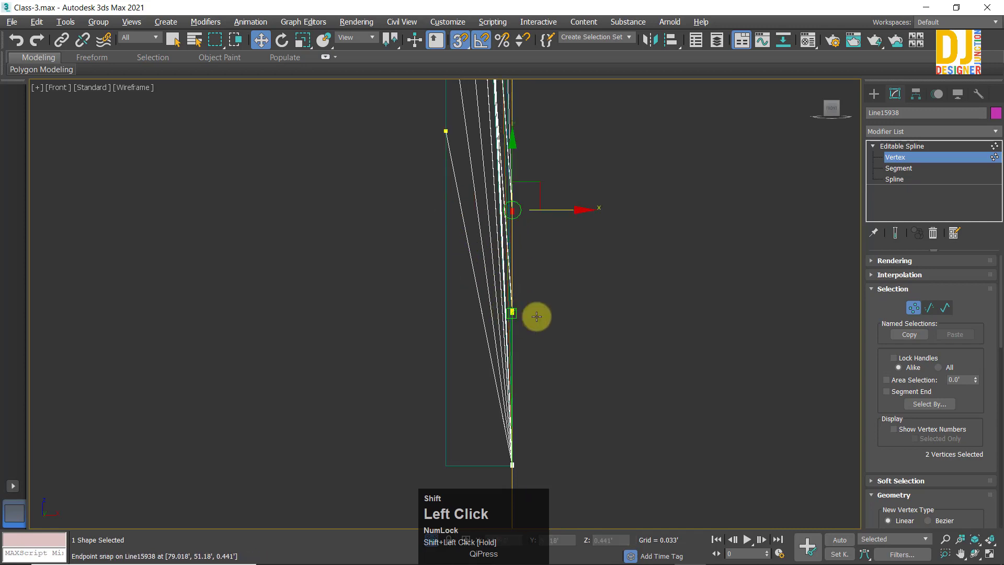
middle_click(540, 204)
Step: Select the following three off-plane vertices higher up and snap them along X onto the frame's plane
middle_drag(539, 203, 475, 247)
click(466, 365)
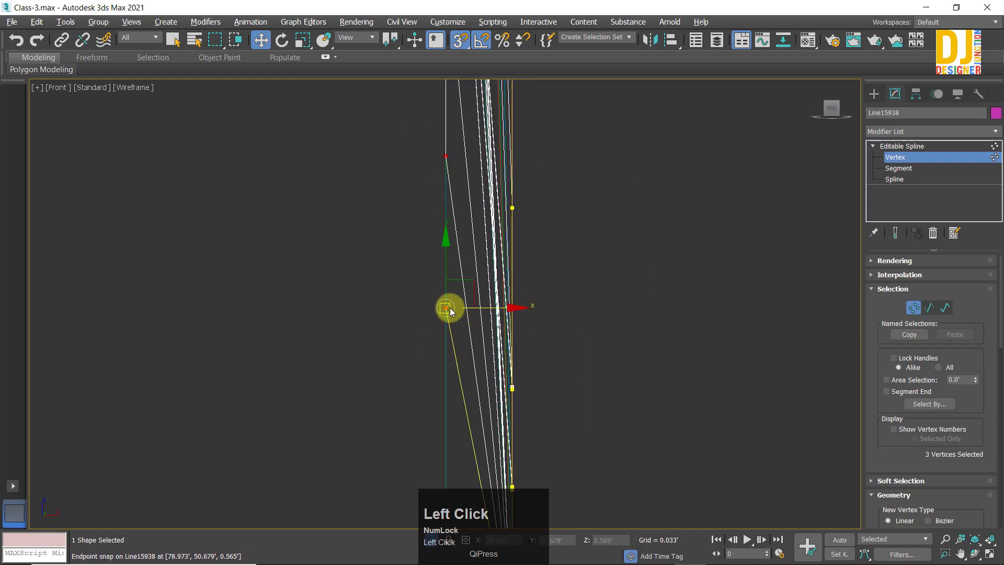
scroll(449, 307, down, 2)
middle_drag(517, 310, 517, 195)
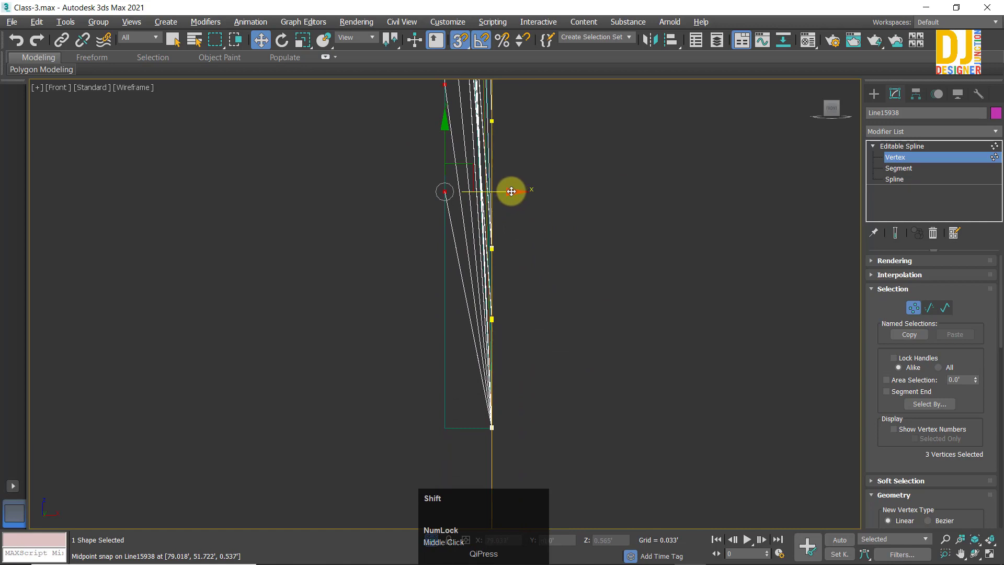
shift+drag(512, 191, 493, 429)
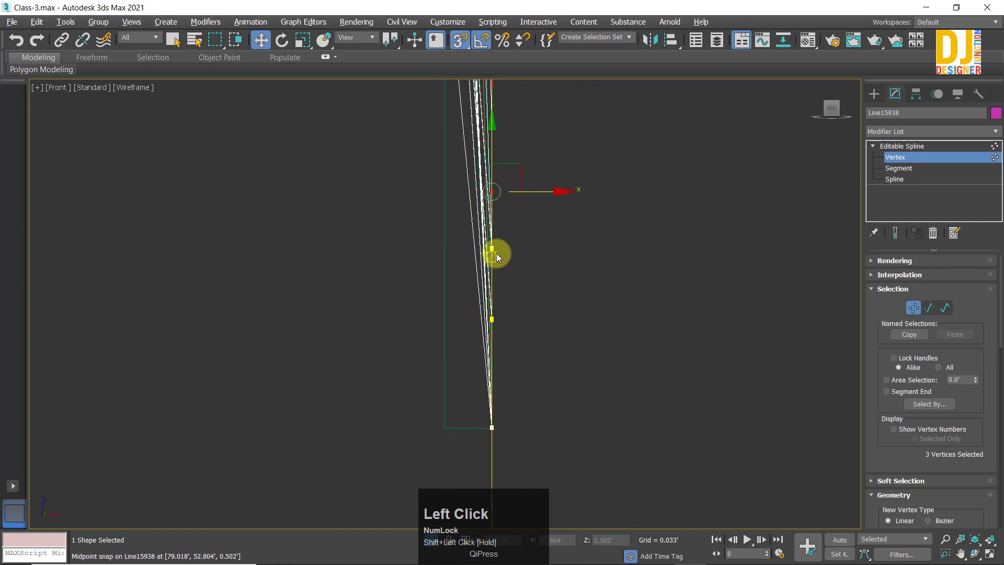
scroll(493, 248, down, 3)
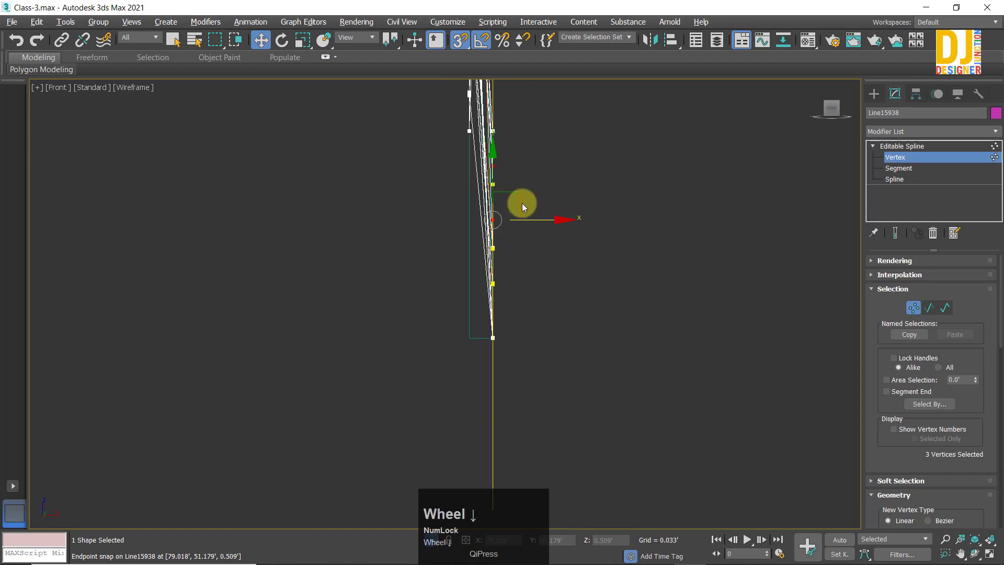
Step: Select the next five off-plane vertices in the Front view and locate them along the panel's bottom edge in the Left view
middle_drag(522, 203, 497, 406)
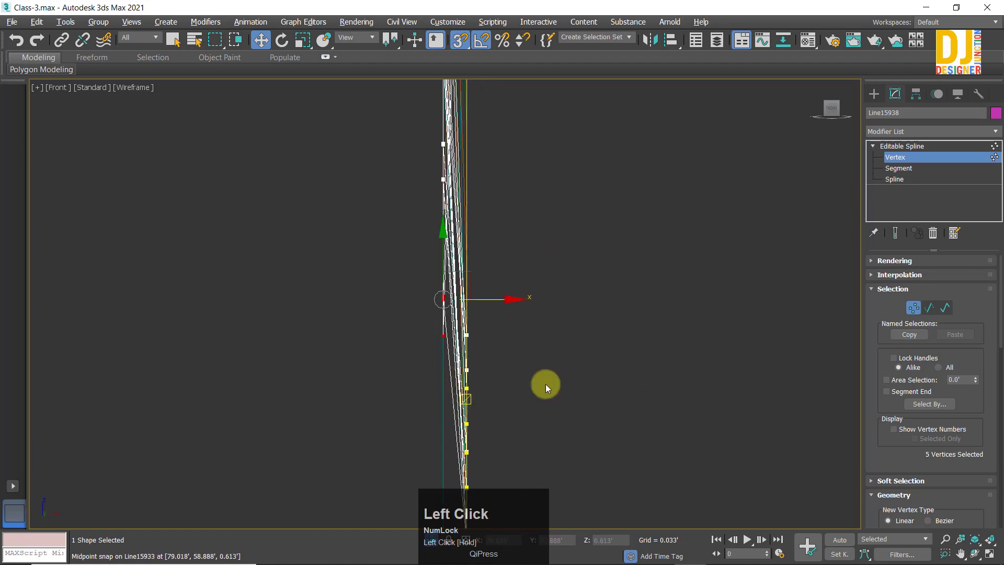
key(alt+w)
key(alt+w)
key(alt+w)
key(alt+w)
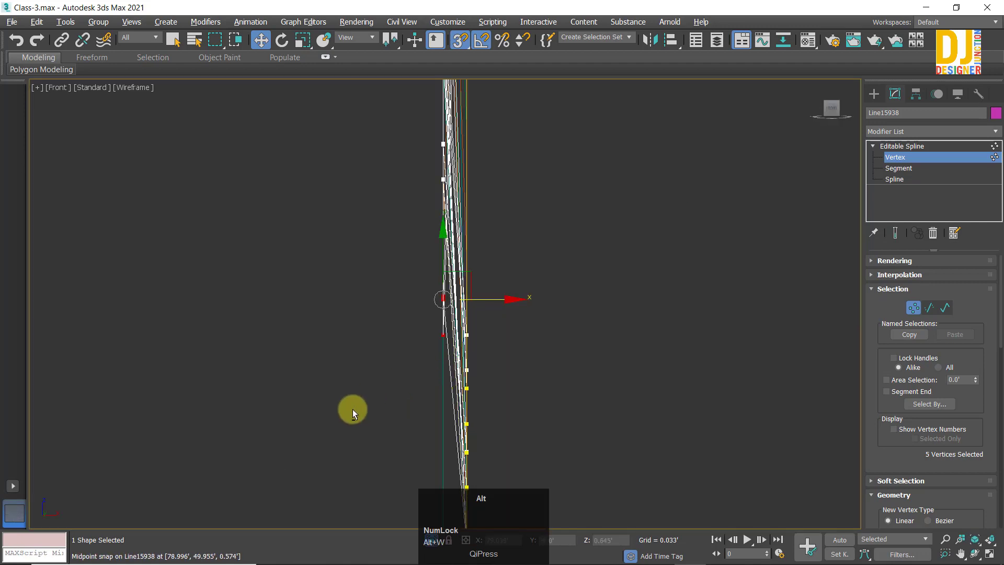
key(alt+w)
middle_click(353, 409)
key(alt+w)
scroll(513, 405, up, 5)
middle_drag(464, 368, 408, 403)
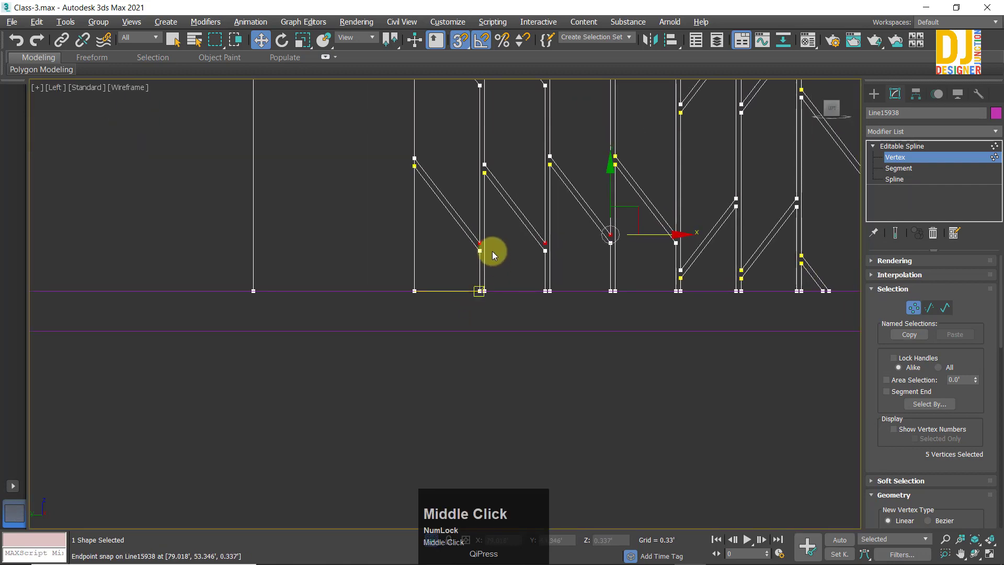
Step: Compare the five selected vertices in the Left and Front views, and turn off axis constraints in the snap options
key(alt+w)
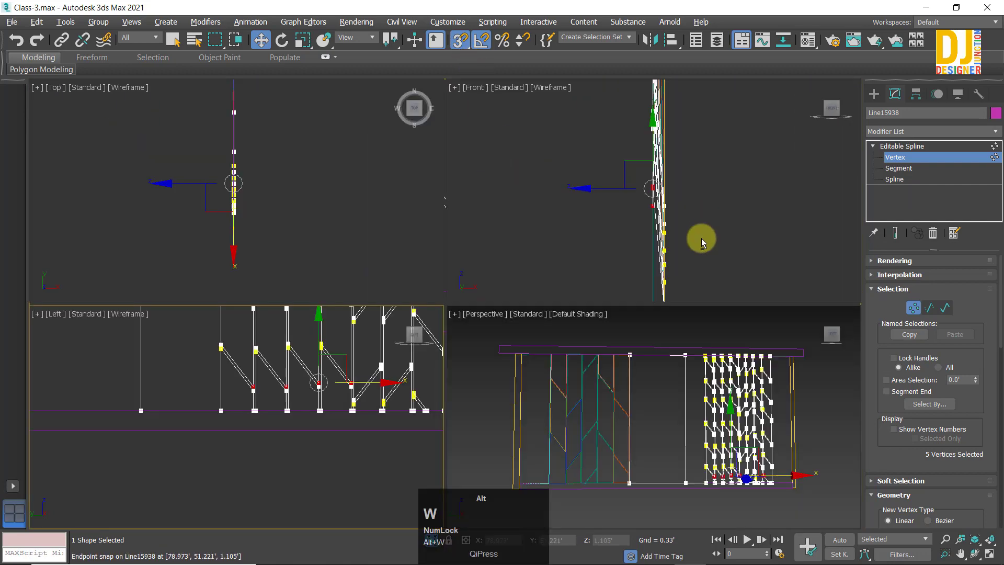
key(alt+w)
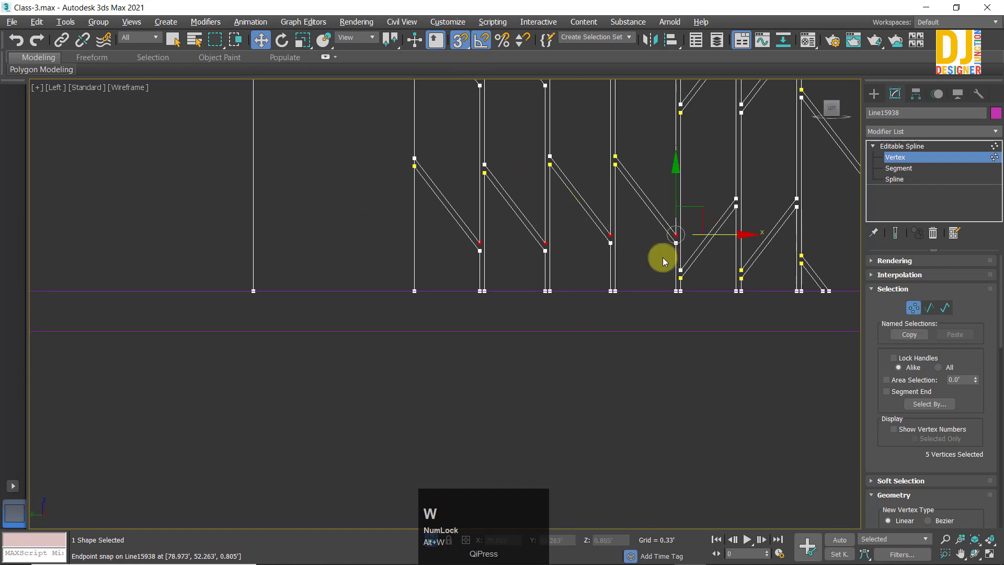
middle_drag(627, 238, 492, 250)
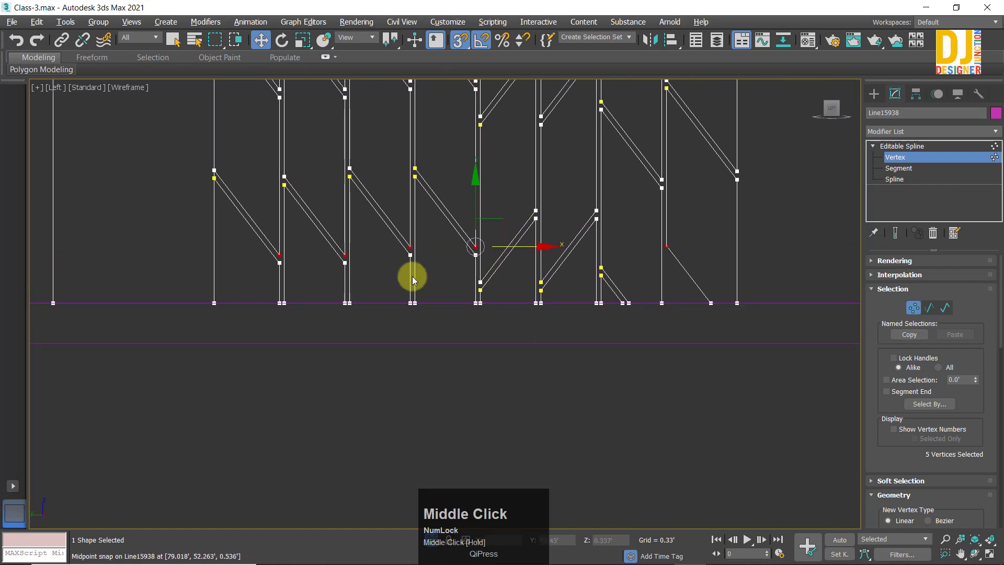
key(alt+w)
key(alt+w)
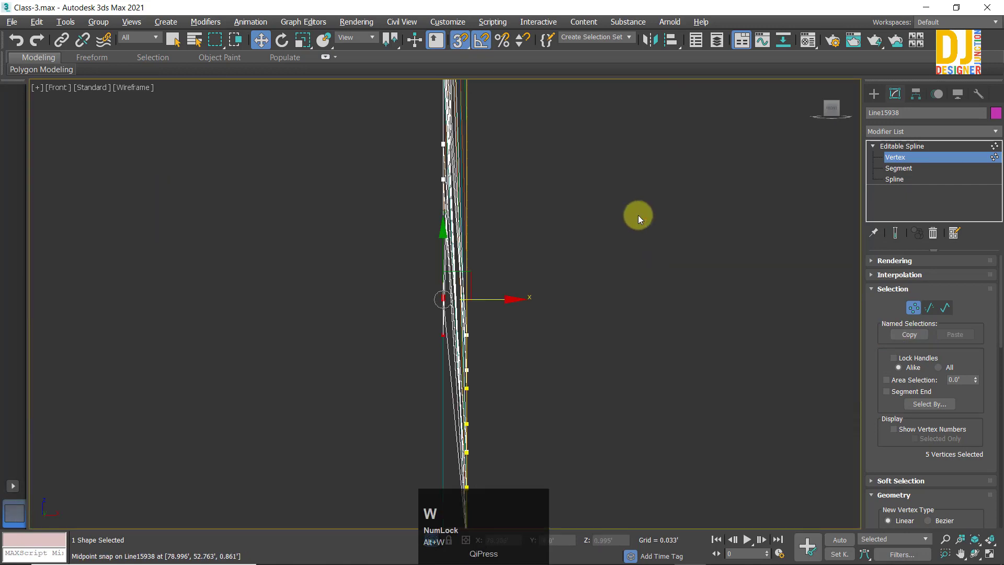
right_click(460, 38)
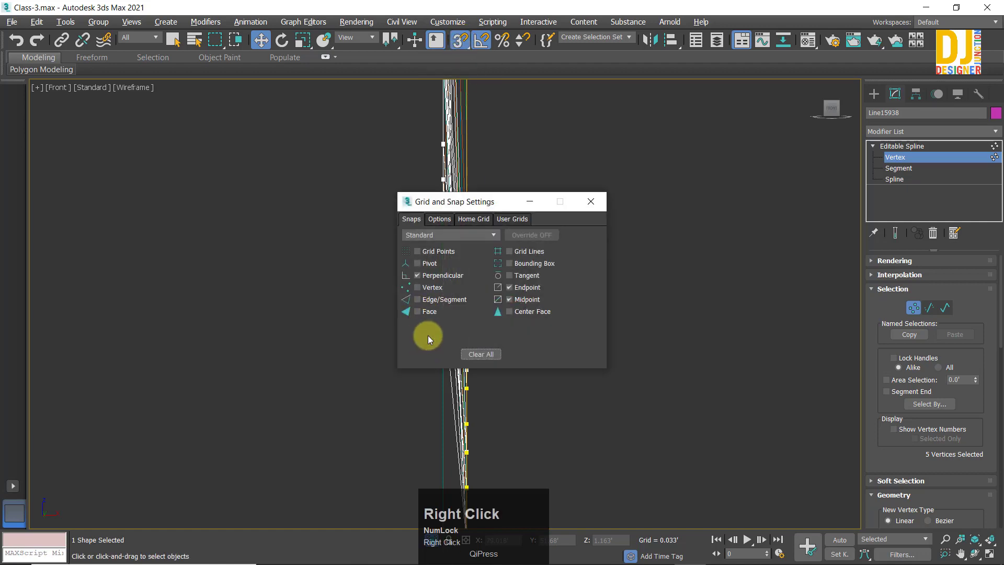
click(438, 219)
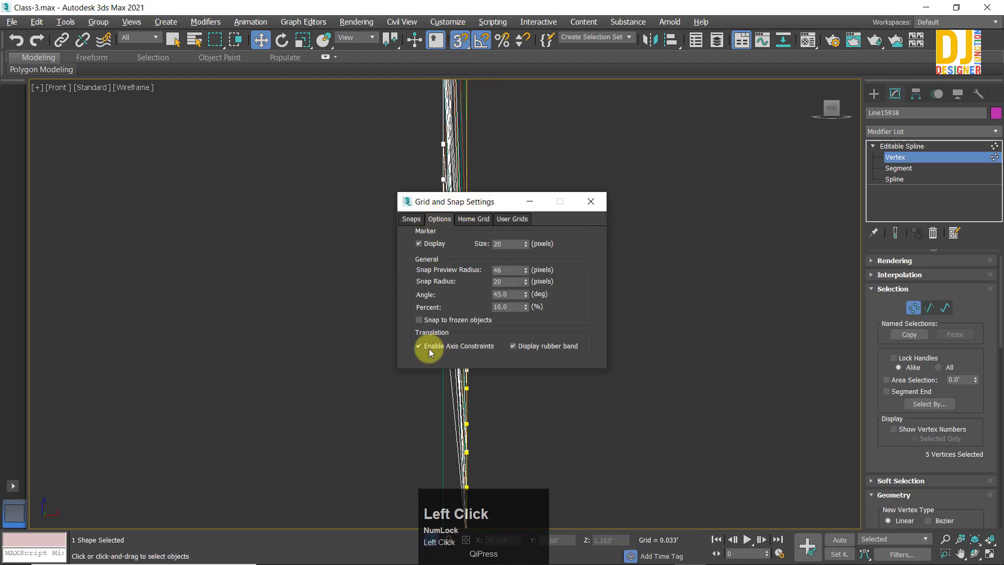
click(592, 200)
Step: Try to snap the five selected vertices onto the frame's plane in the Front view without axis constraints
key(alt+w)
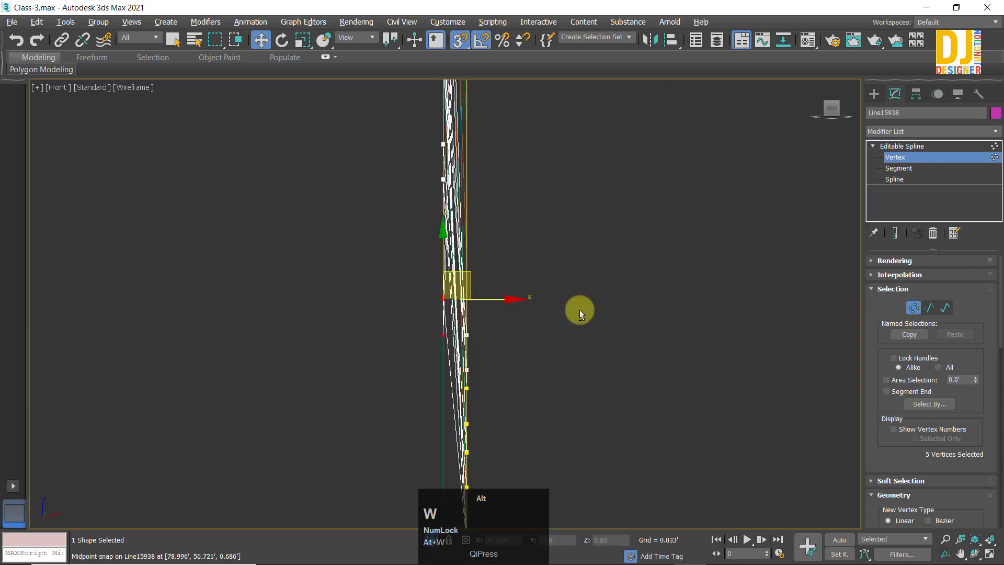
key(alt+w)
right_click(293, 402)
key(alt+w)
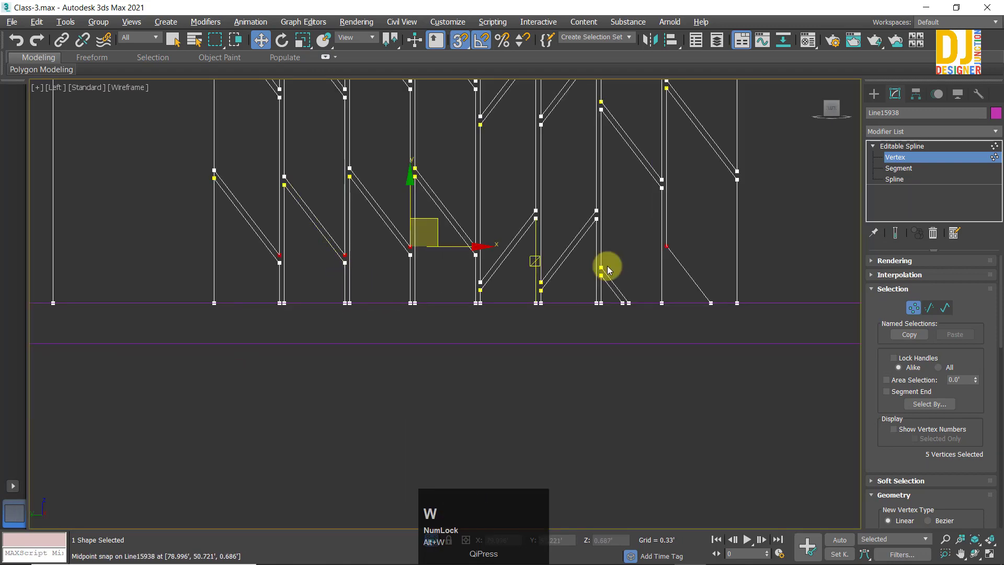
key(alt+w)
middle_click(681, 246)
key(alt+w)
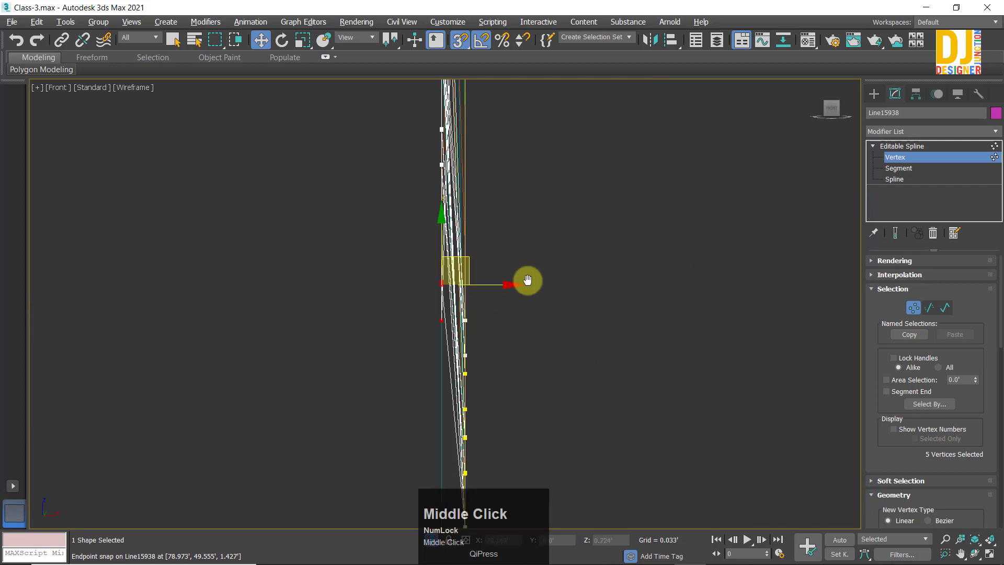
middle_drag(527, 280, 502, 171)
shift+drag(493, 140, 455, 382)
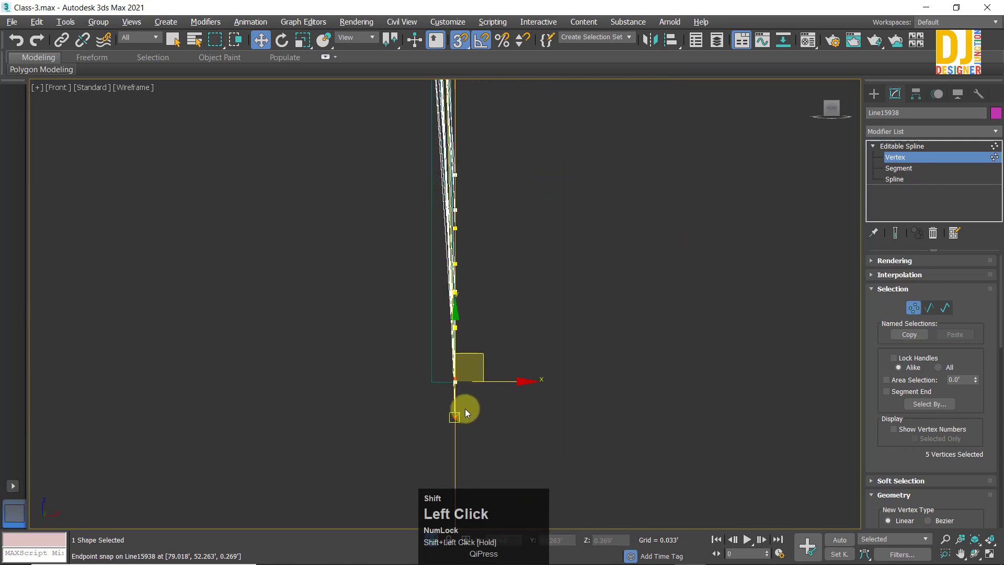
Step: Check the moved vertices along the panel's bottom edge in the Left view and undo the last move
key(alt+w)
right_click(274, 476)
key(alt+w)
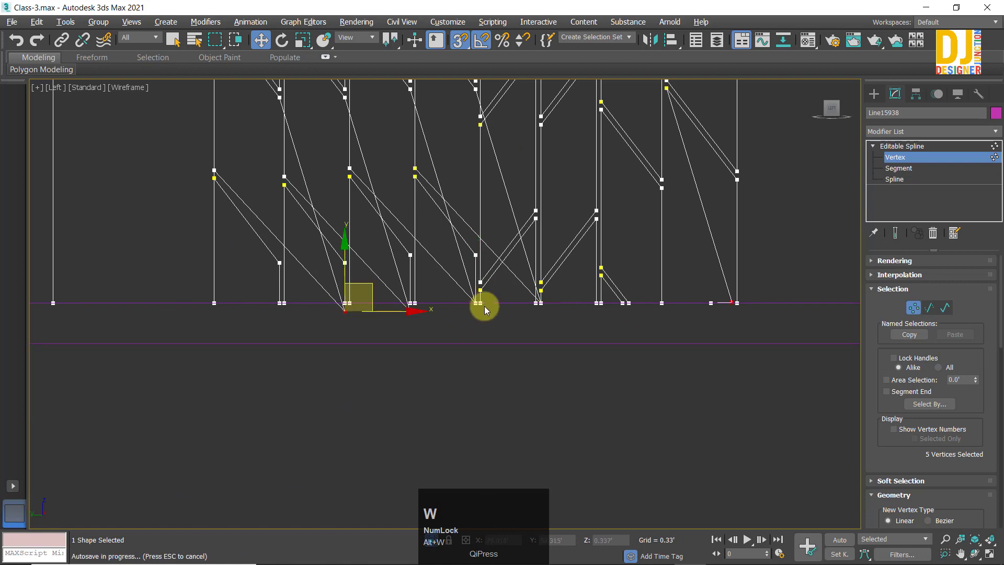
key(alt+w)
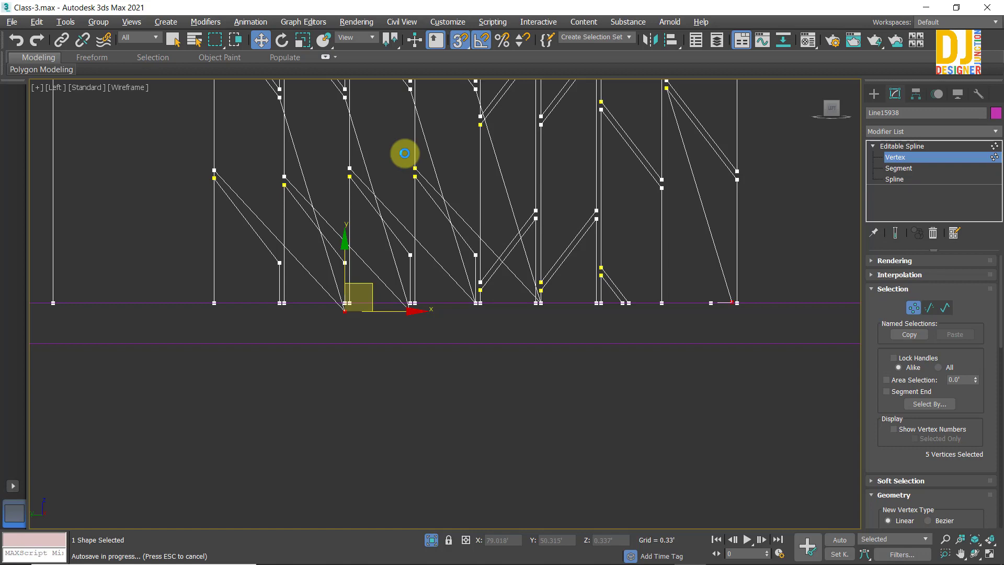
middle_drag(404, 153, 587, 253)
key(ctrl+z)
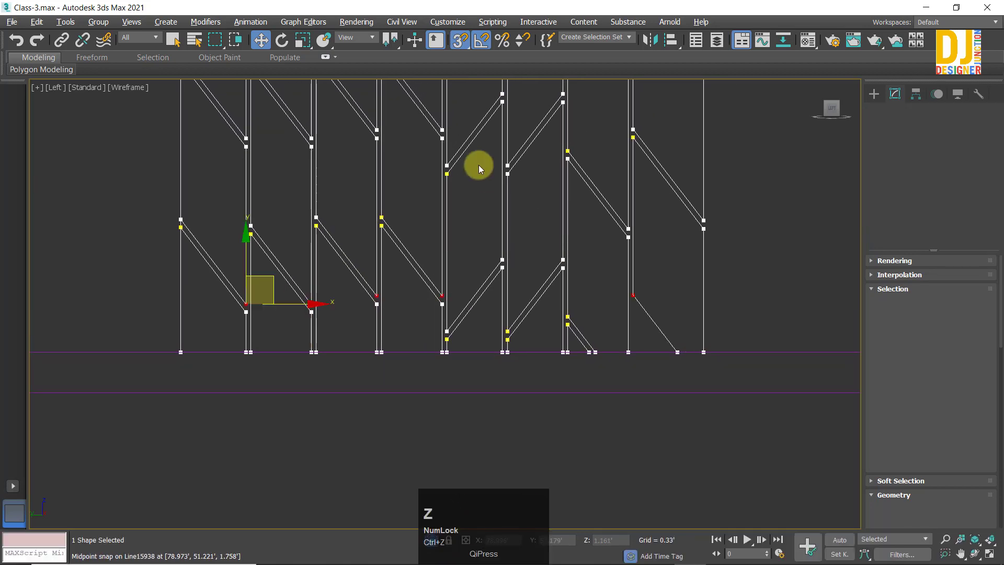
Step: Enable axis constraints in the snap options and snap the five selected vertices along X onto the frame's plane in the Front view
right_click(453, 38)
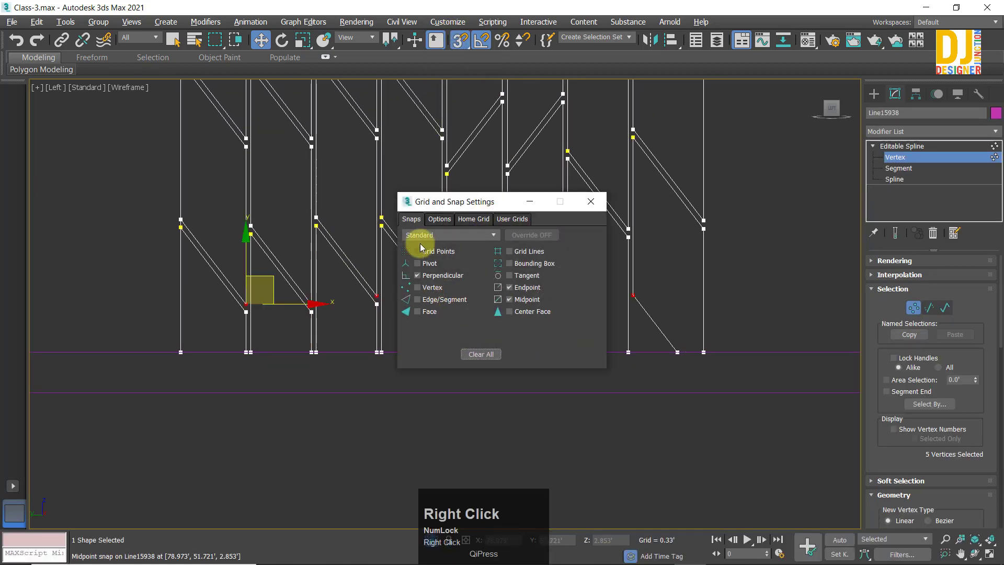
click(438, 219)
click(430, 321)
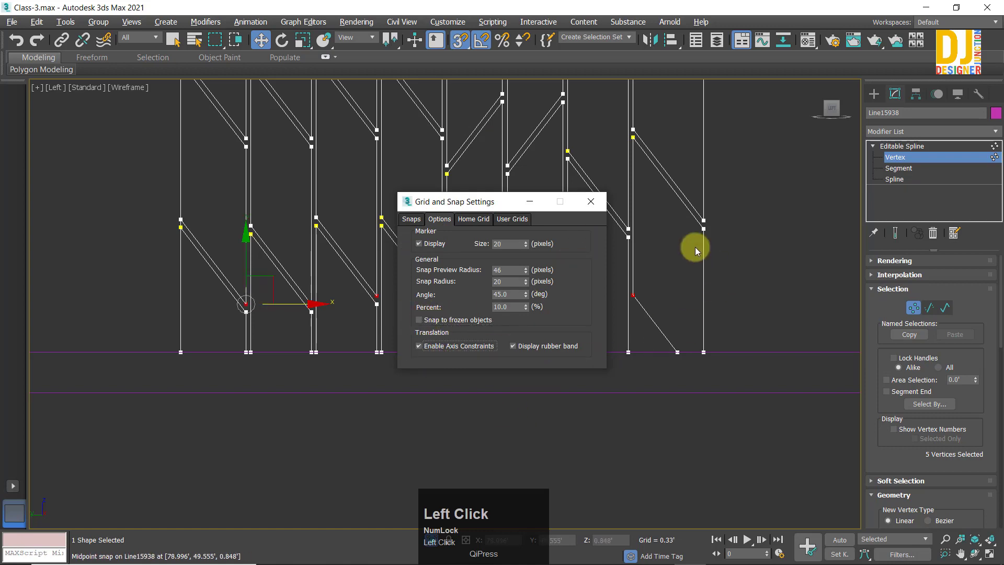
click(590, 202)
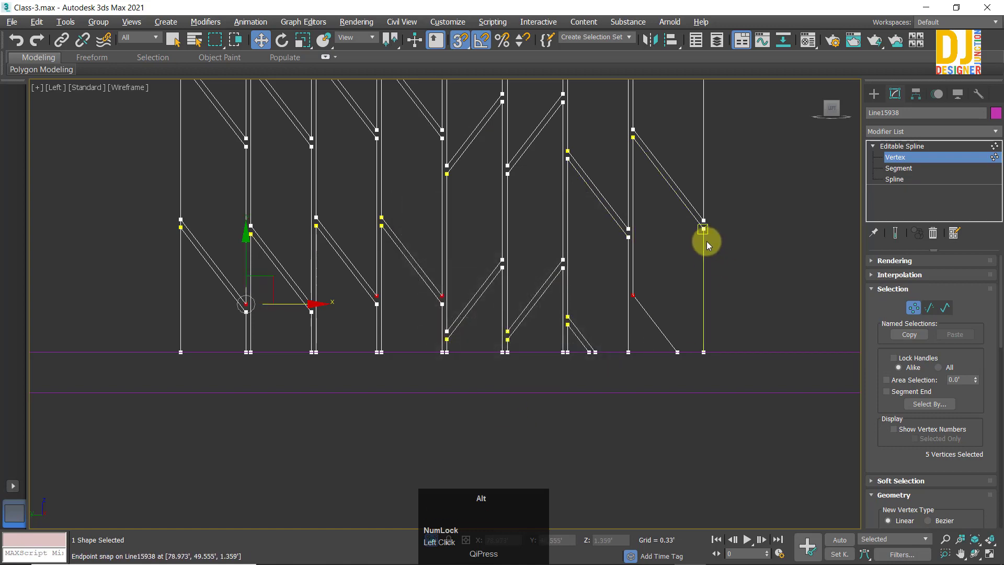
key(alt+w)
key(alt+w)
shift+drag(489, 177, 456, 382)
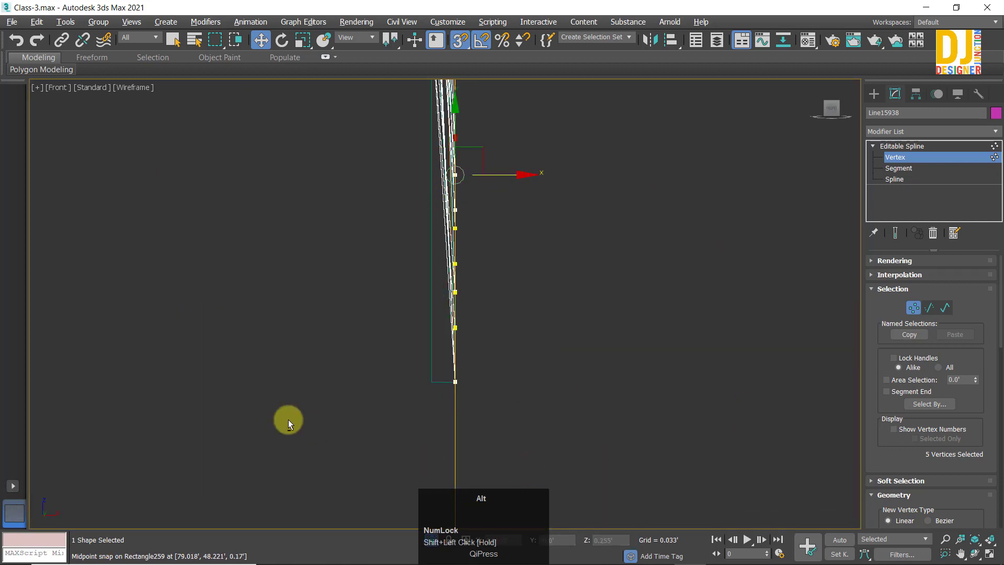
Step: Check the five snapped vertices in the Left and Front views for their alignment with the panel and the frame's plane
key(alt+w)
key(alt+w)
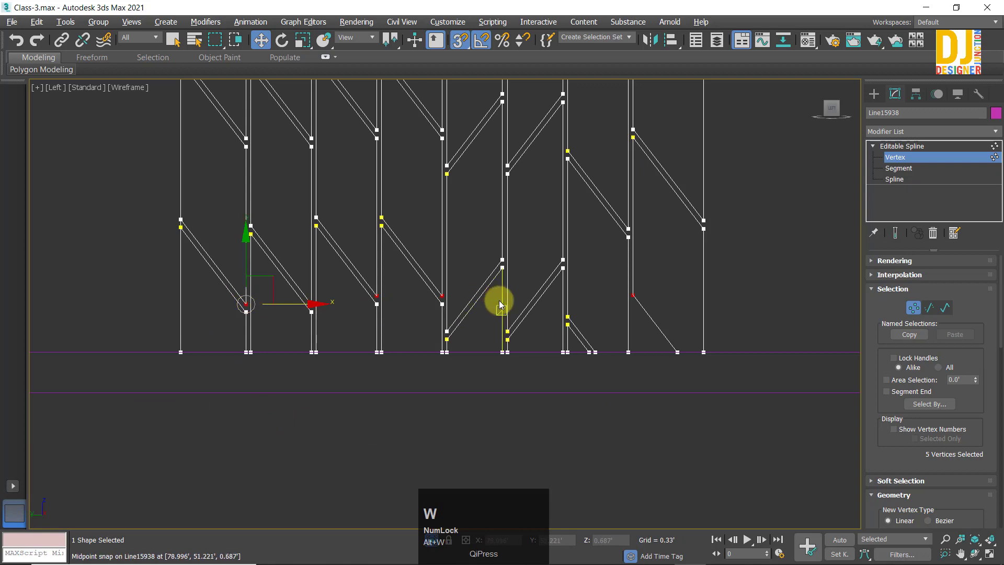
key(alt+w)
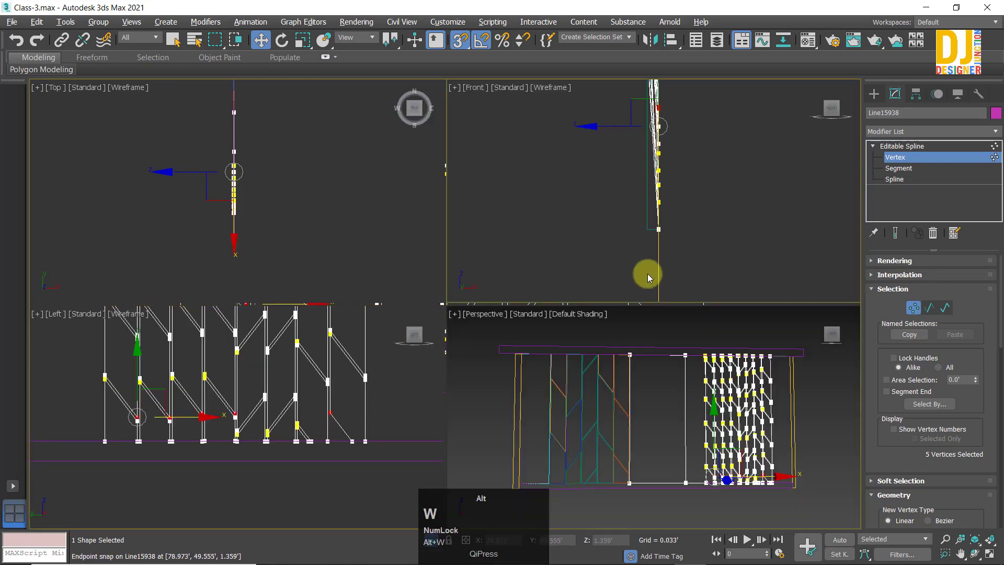
key(alt+w)
middle_drag(516, 251, 451, 306)
scroll(454, 308, up, 3)
scroll(460, 314, up, 2)
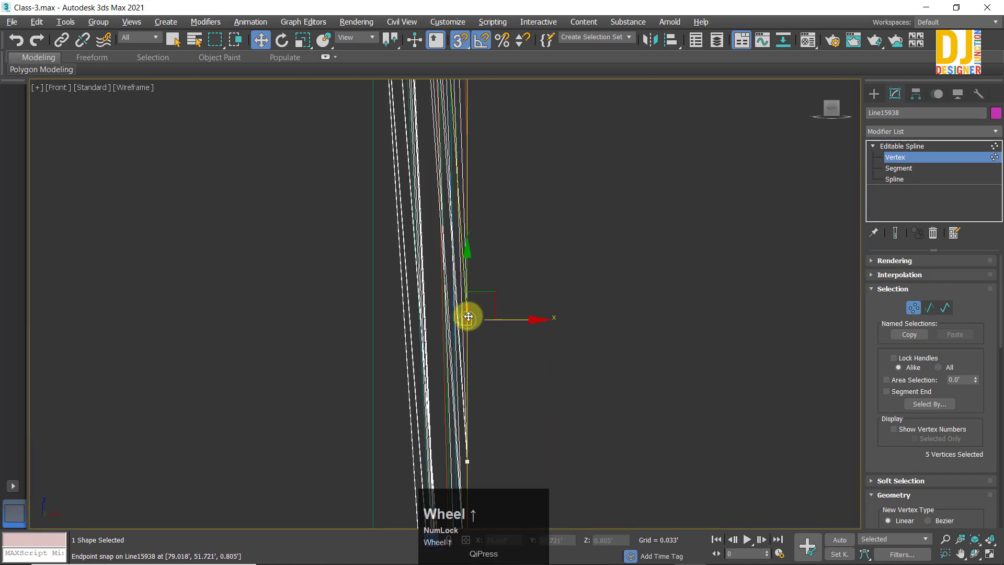
key(alt+w)
key(alt+w)
key(alt+w)
key(alt+w)
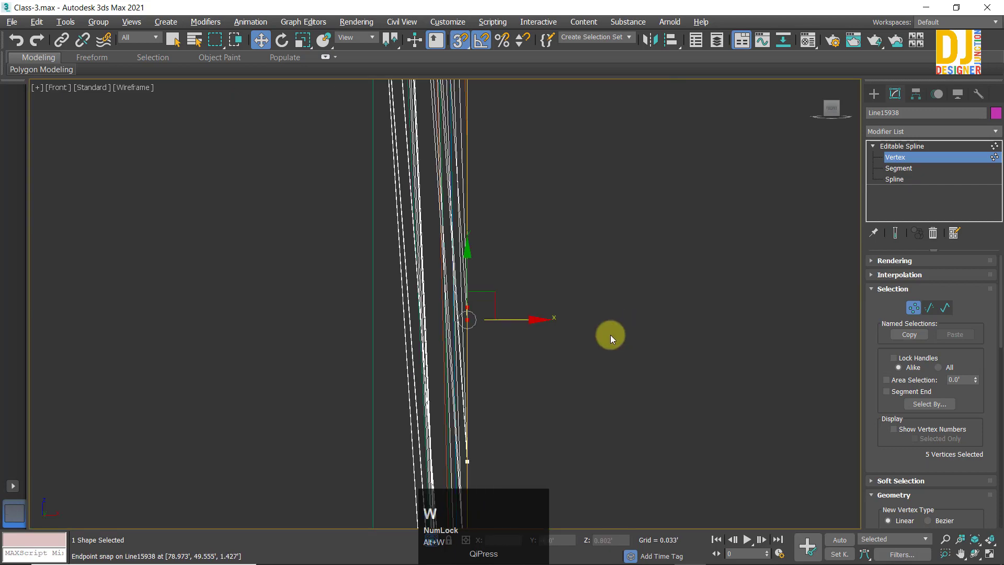
Step: Select the next four off-plane vertices up the panel spline and snap them along X onto the frame's plane
middle_drag(610, 337, 607, 131)
scroll(470, 280, down, 3)
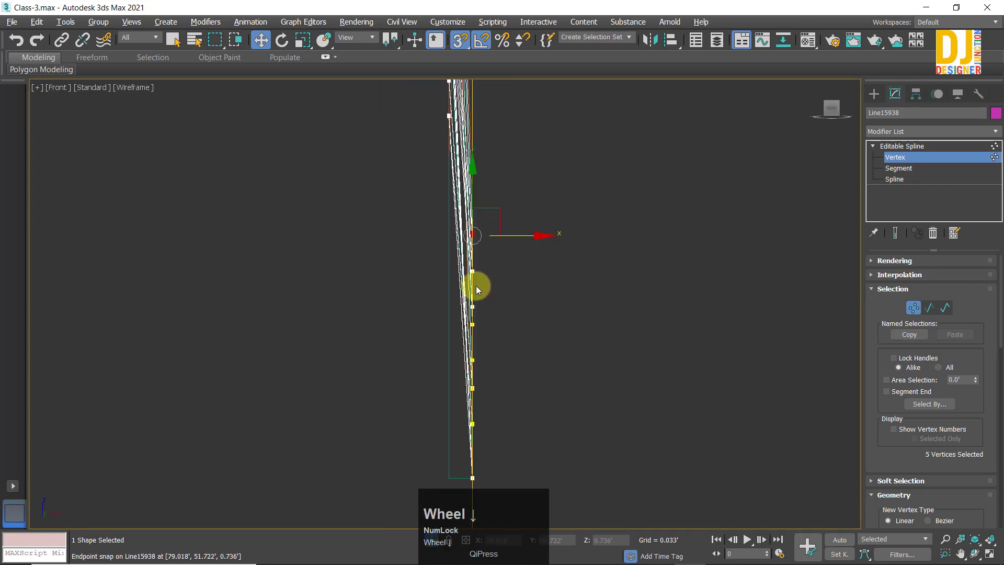
scroll(463, 198, up, 3)
drag(525, 385, 532, 385)
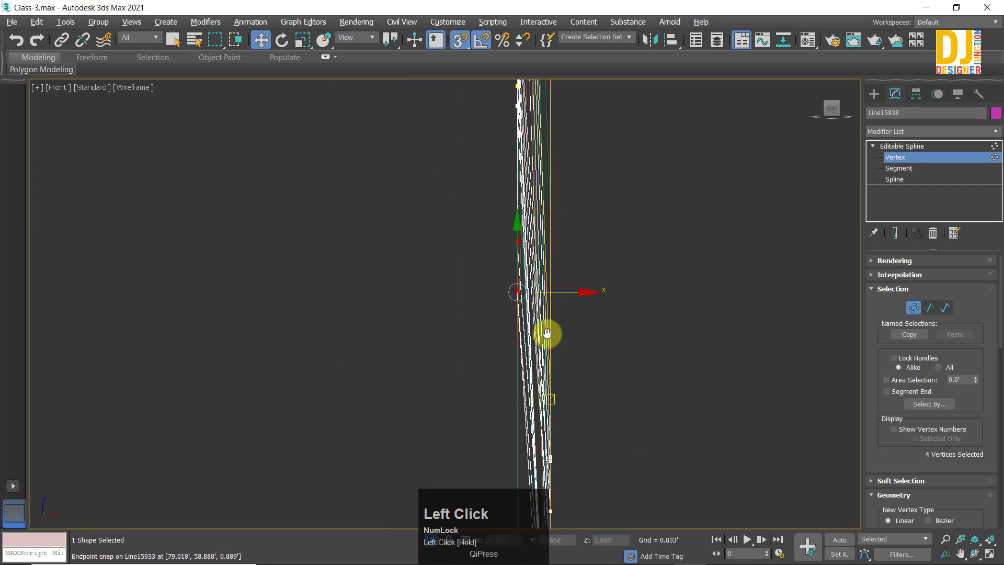
middle_drag(612, 292, 581, 221)
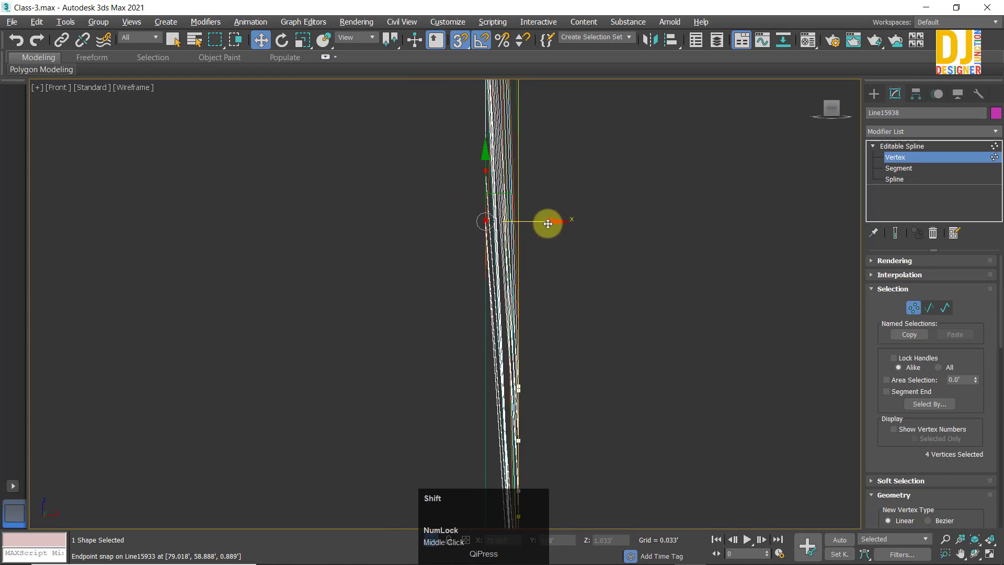
shift+drag(533, 385, 551, 263)
Step: Select the following twelve off-plane vertices and snap them along X onto the frame's plane
middle_drag(551, 263, 404, 155)
drag(482, 434, 482, 434)
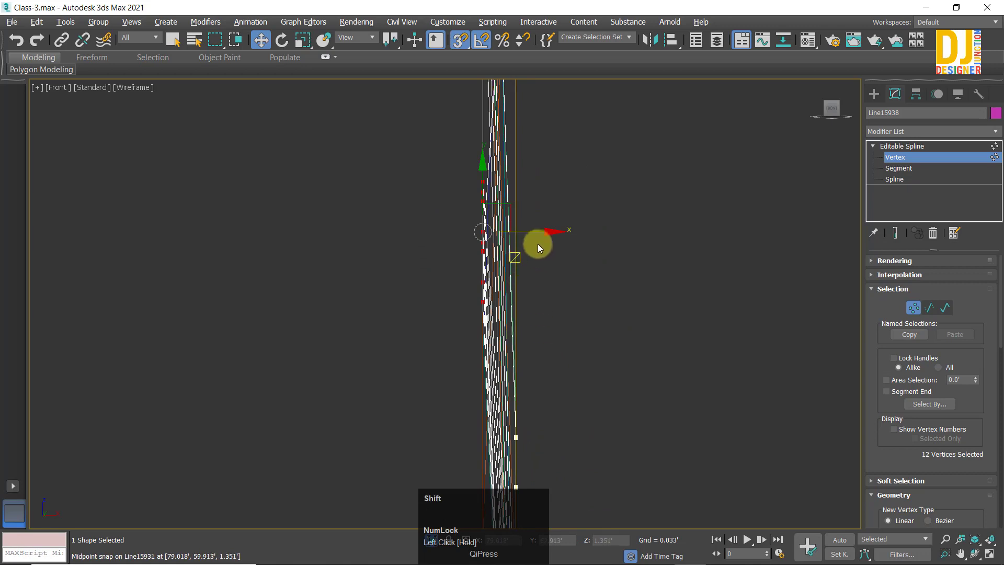
shift+drag(549, 230, 546, 332)
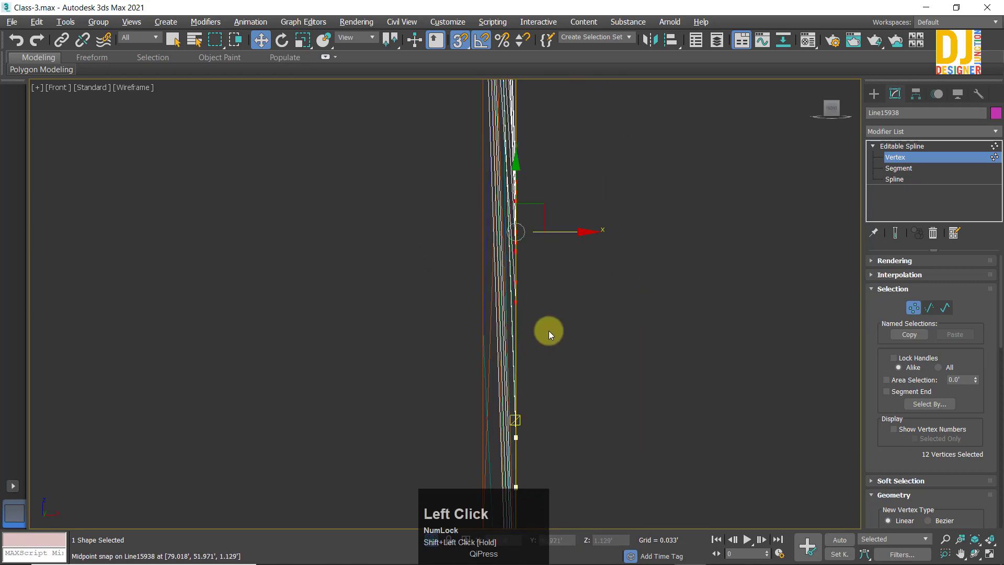
scroll(553, 331, down, 5)
scroll(553, 331, down, 6)
middle_drag(553, 331, 497, 382)
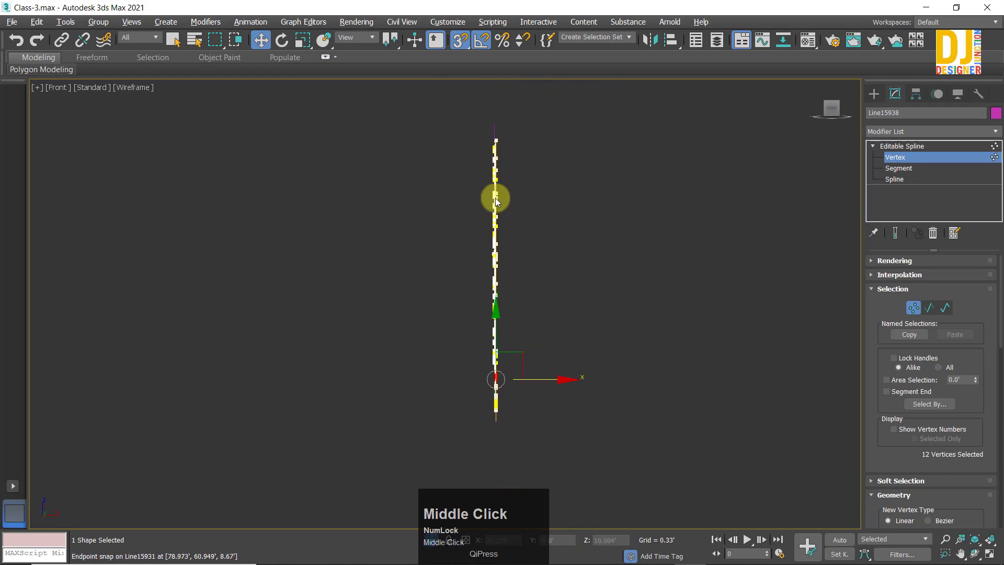
drag(444, 108, 594, 442)
key(r)
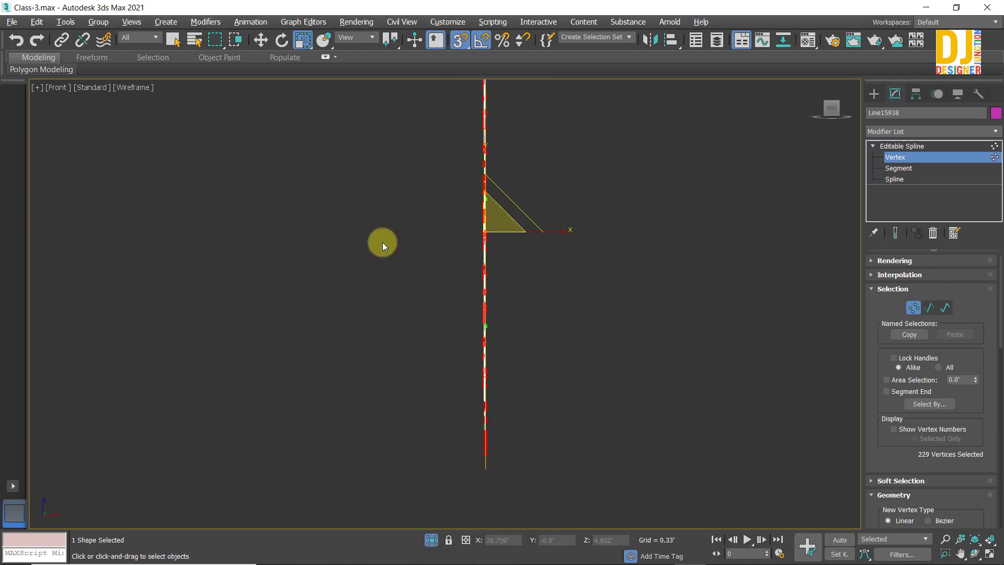
key(w)
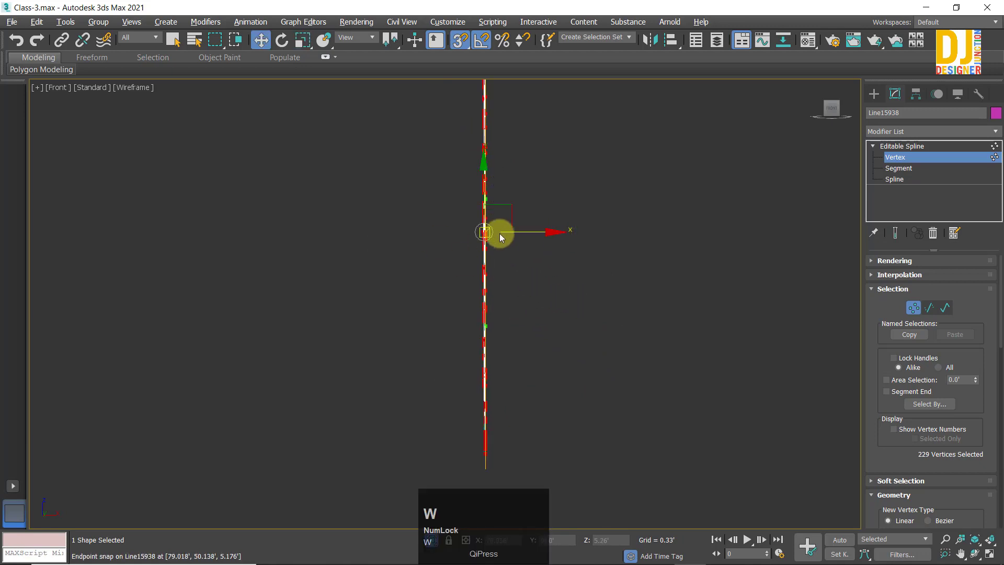
scroll(386, 296, up, 3)
click(442, 243)
Step: Select the next ten off-plane vertices of the panel spline in the Front view and snap them along X onto the frame's plane
scroll(418, 184, up, 3)
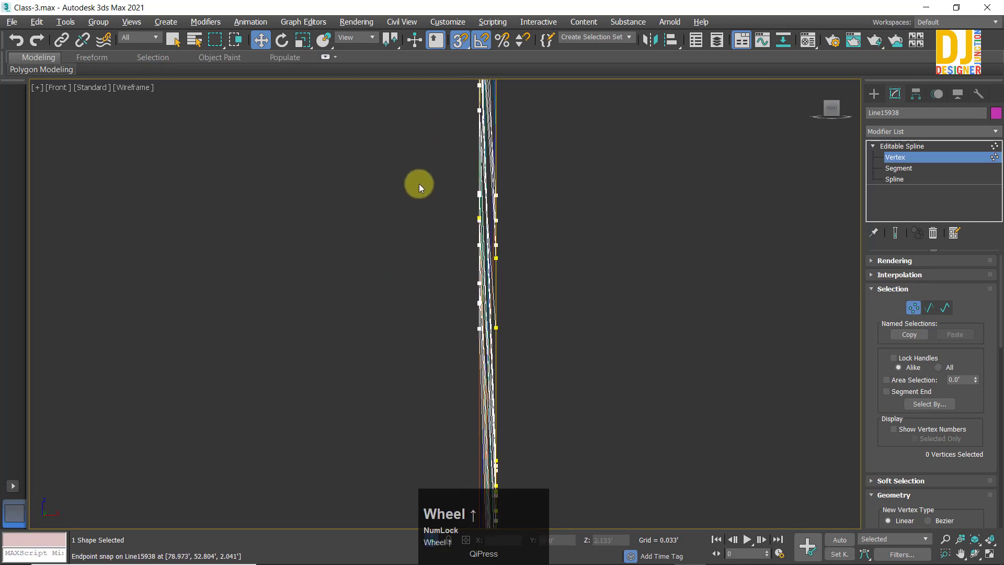
drag(420, 164, 489, 401)
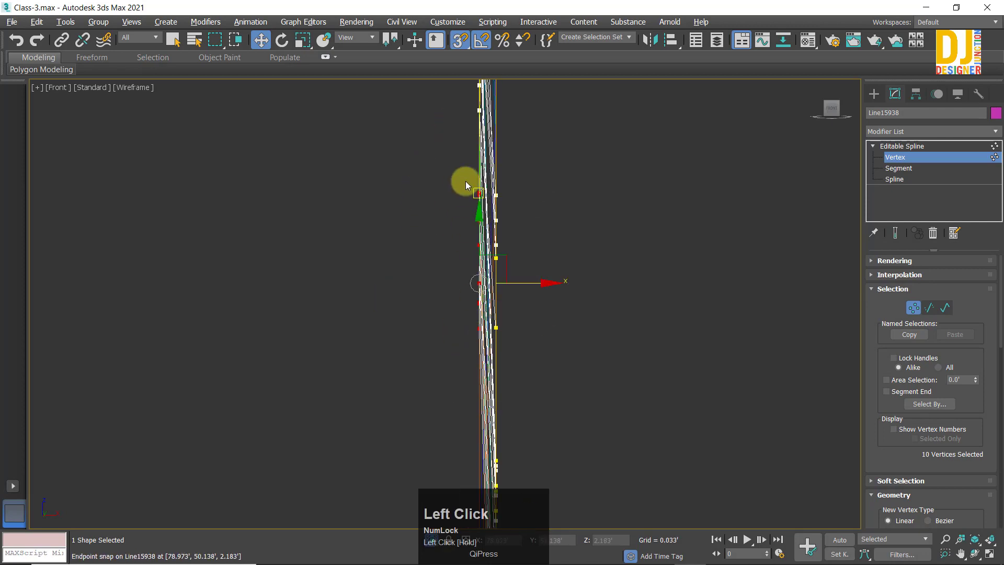
click(460, 41)
middle_drag(511, 343, 539, 205)
scroll(541, 205, down, 1)
middle_drag(570, 257, 559, 263)
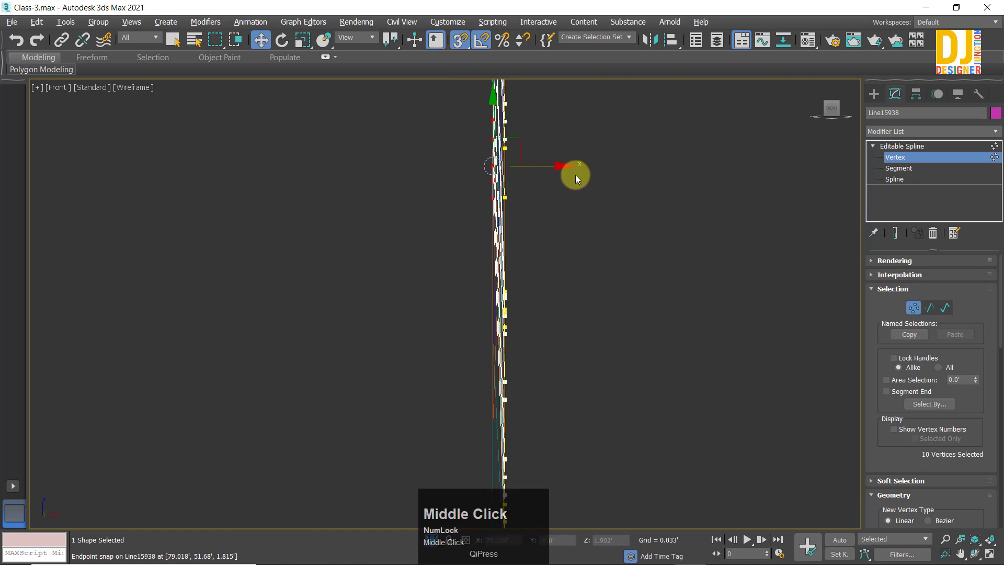
shift+drag(556, 163, 504, 386)
Step: Select the next sixteen off-plane vertices up the panel spline in the Front view and snap them along X onto the frame's plane
middle_drag(490, 112, 484, 260)
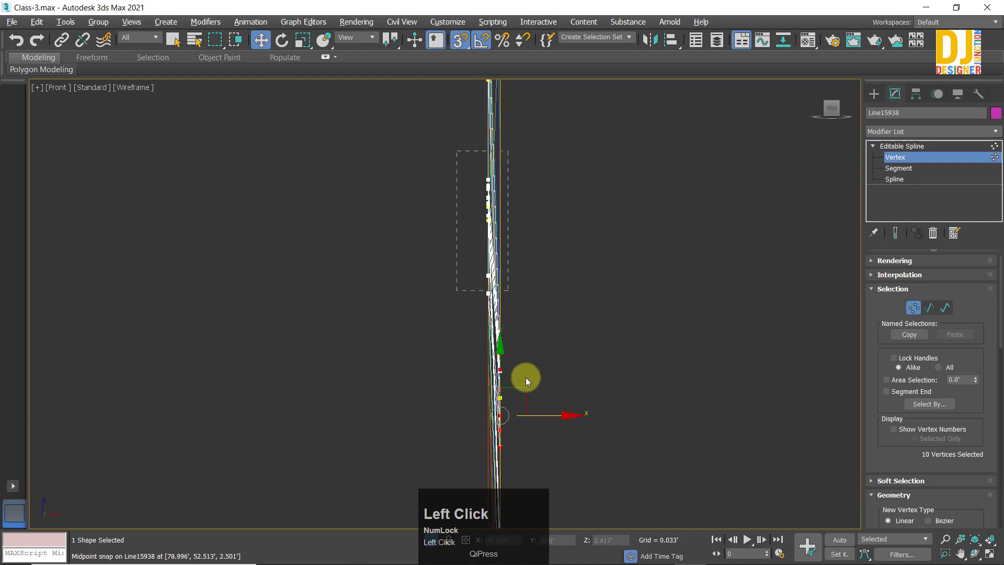
drag(525, 377, 491, 364)
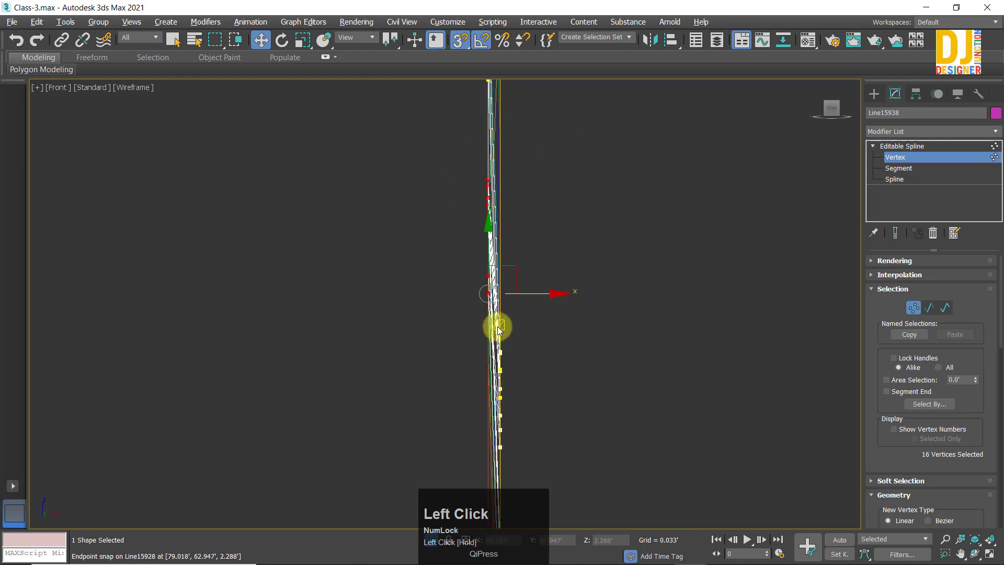
drag(497, 328, 497, 325)
middle_drag(498, 325, 535, 205)
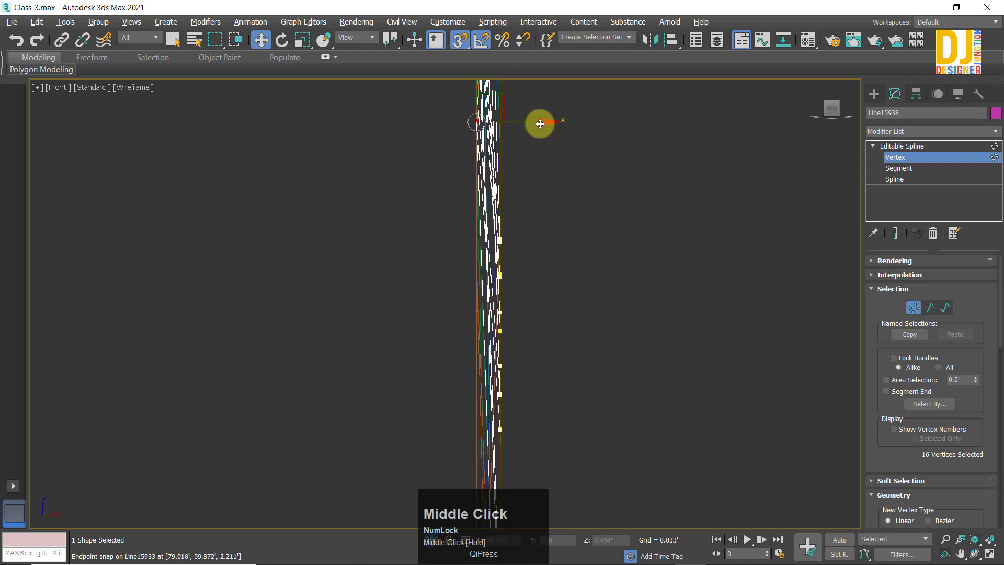
shift+drag(544, 124, 501, 400)
Step: Select another sixteen off-plane vertices further up the panel spline and snap them along X onto the frame's plane
scroll(582, 357, down, 3)
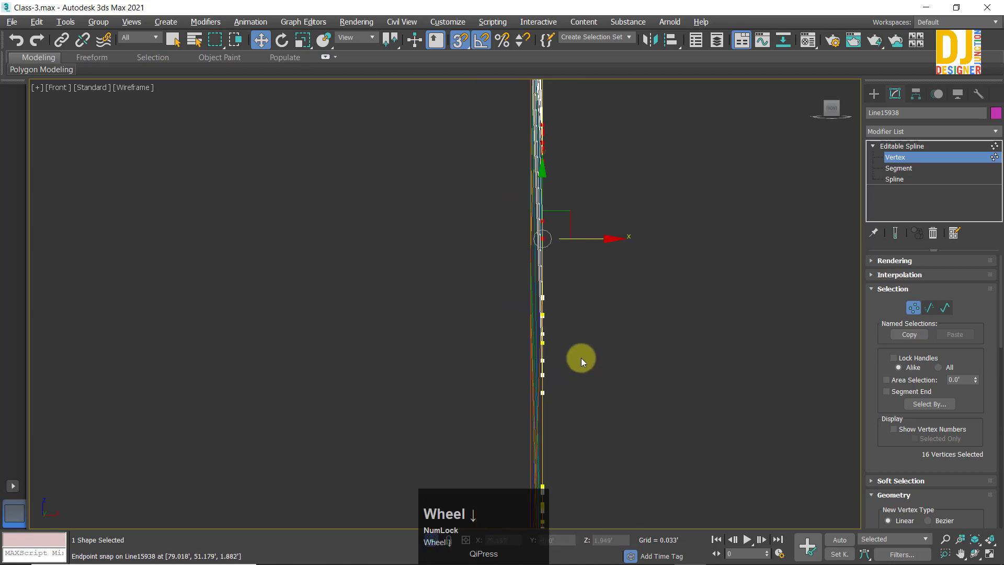
scroll(576, 127, up, 2)
drag(478, 134, 521, 456)
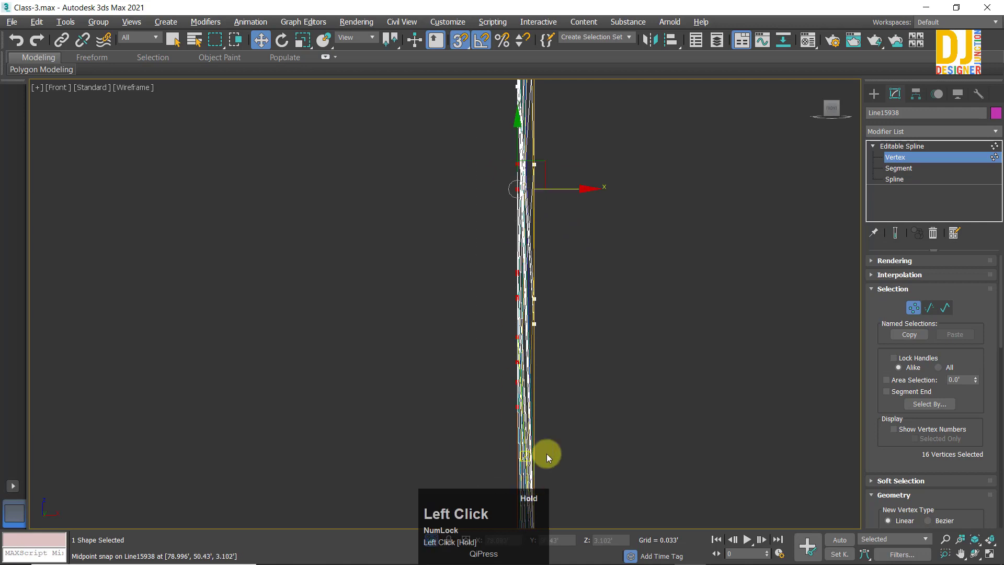
middle_drag(601, 431, 558, 249)
scroll(525, 248, down, 3)
middle_drag(538, 203, 505, 256)
scroll(506, 254, up, 2)
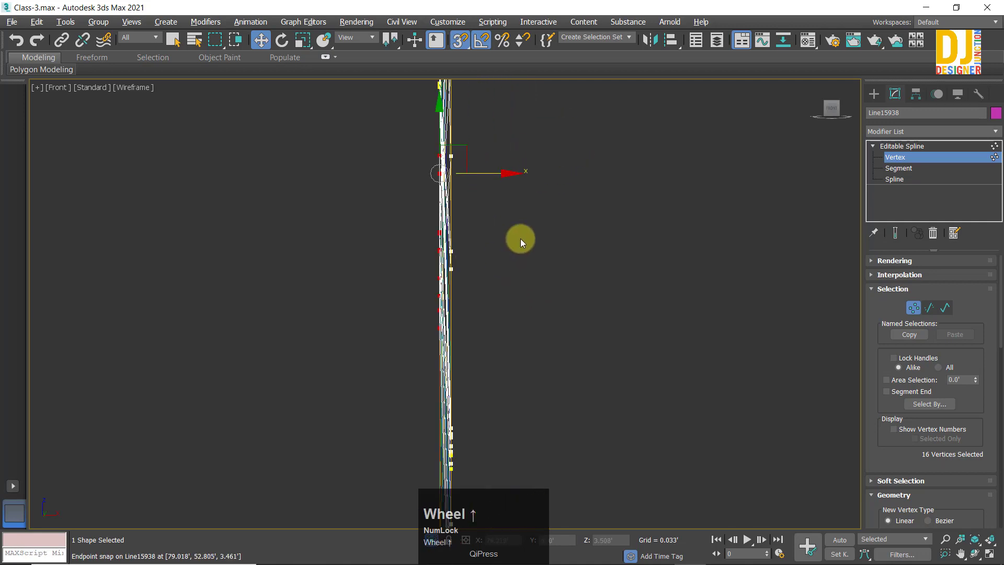
mouse_move(505, 173)
shift+mouse_down()
mouse_move(522, 170)
mouse_move(664, 240)
mouse_move(439, 441)
mouse_move(444, 473)
mouse_move(451, 468)
shift+mouse_up()
Step: Select the following eleven off-plane vertices of the panel spline and snap them along X onto the frame's plane
middle_drag(541, 128, 595, 372)
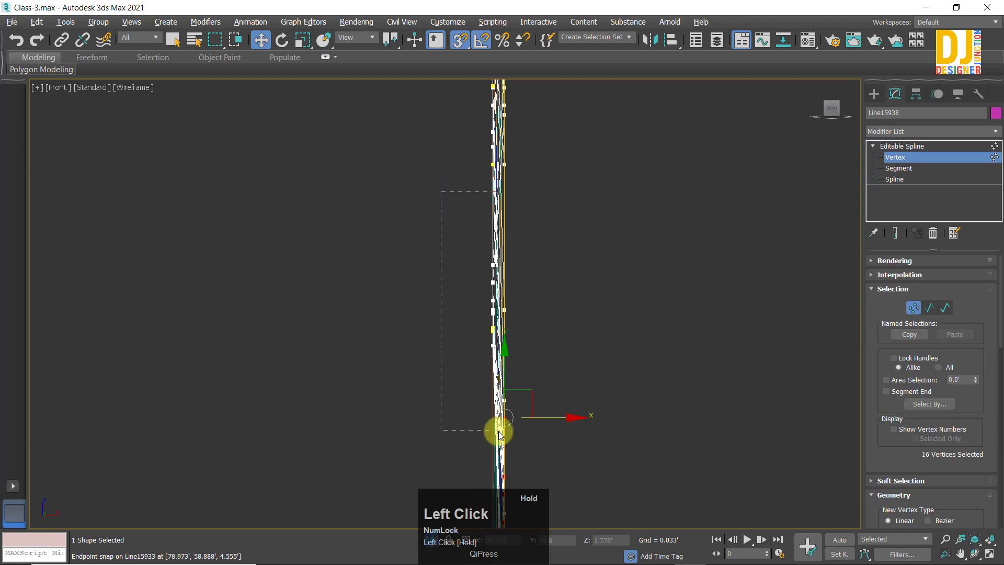
drag(499, 433, 498, 433)
middle_drag(531, 340, 501, 148)
shift+drag(504, 112, 431, 544)
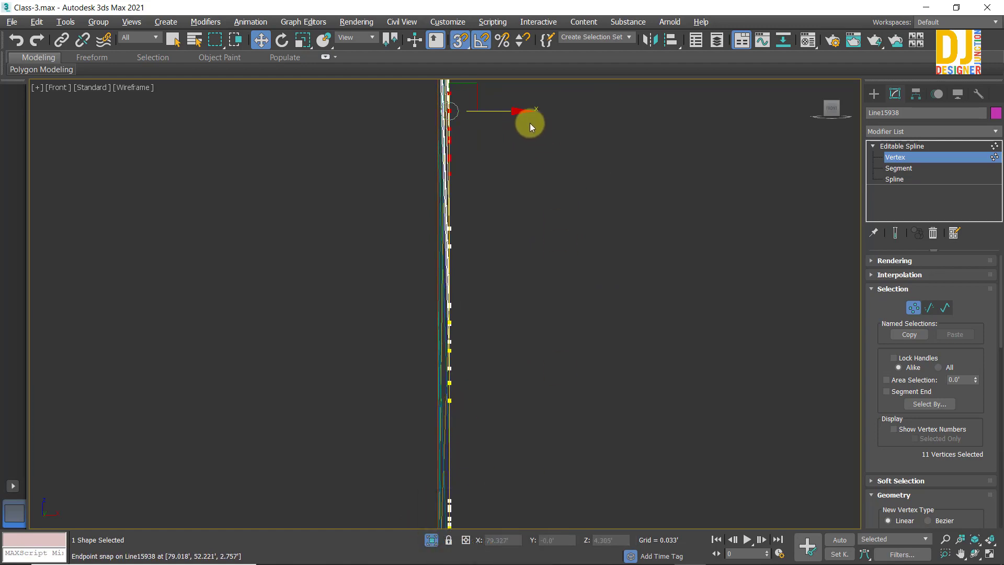
Step: Select the next ten off-plane vertices up the panel spline and snap them along X onto the frame's plane
middle_drag(534, 195, 545, 489)
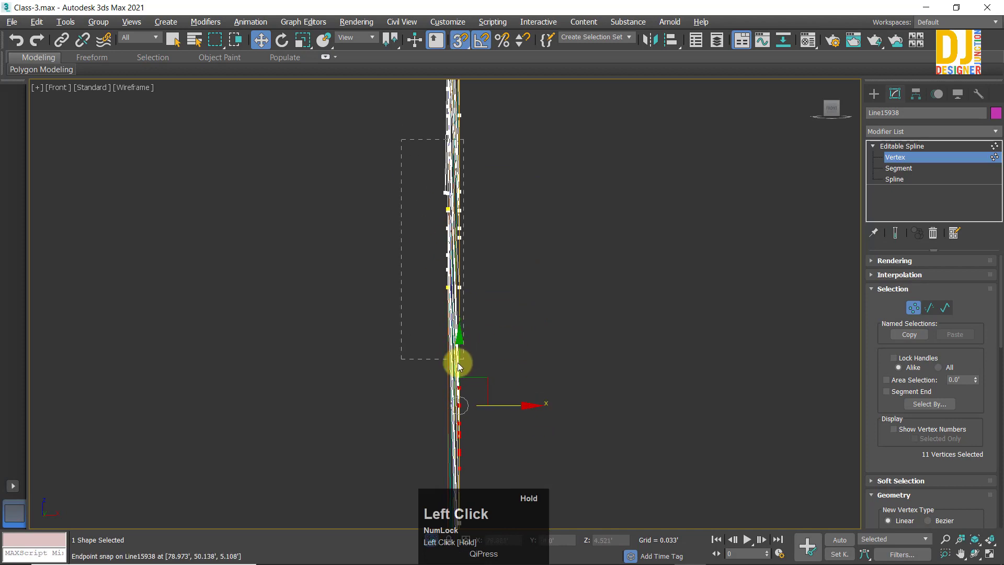
drag(454, 355, 455, 356)
shift+drag(506, 208, 478, 431)
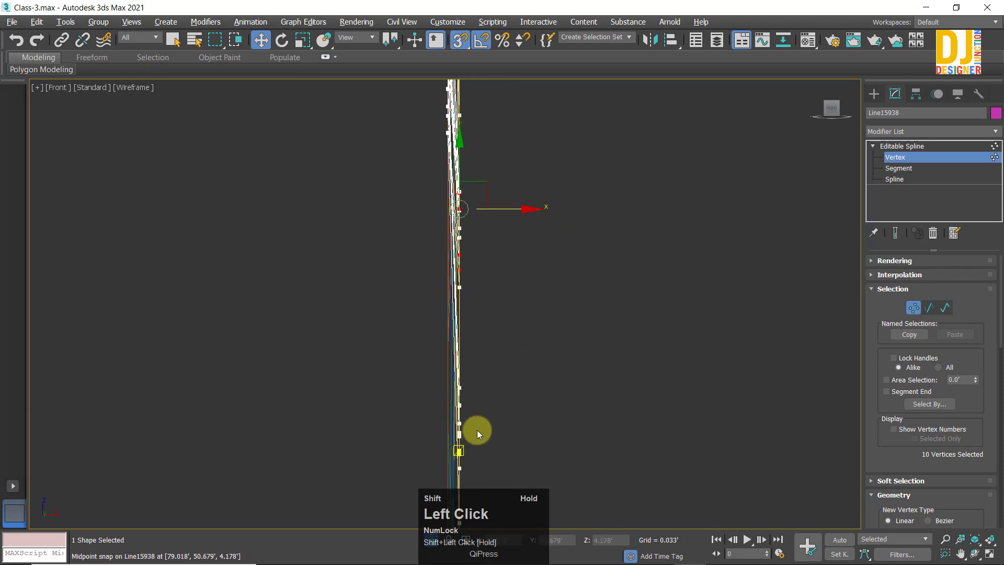
Step: Select the next fifteen off-plane vertices up the panel spline and snap them along X onto the frame's plane
scroll(478, 200, up, 2)
middle_drag(429, 127, 528, 453)
scroll(426, 90, down, 2)
scroll(448, 124, up, 1)
middle_click(402, 110)
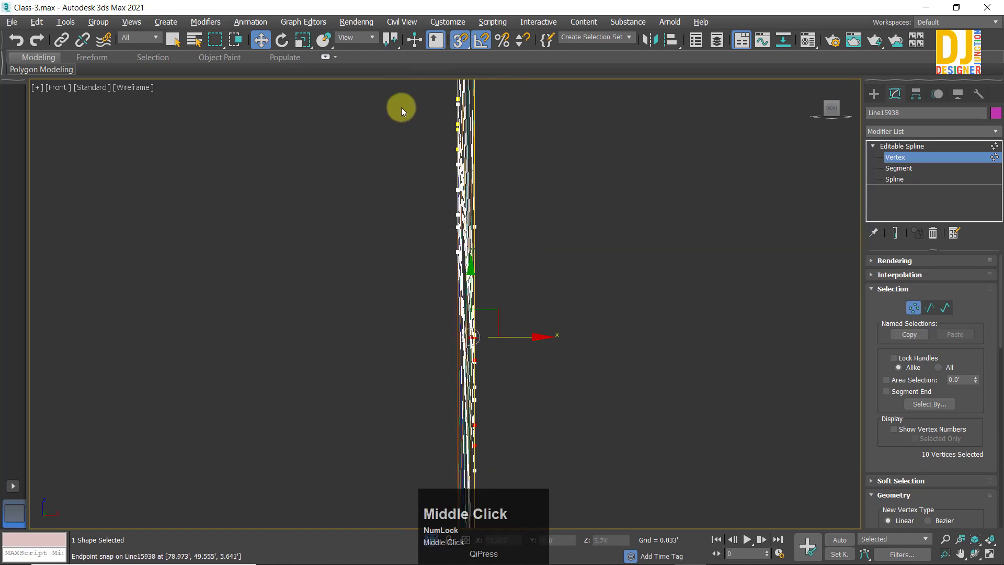
drag(440, 92, 471, 312)
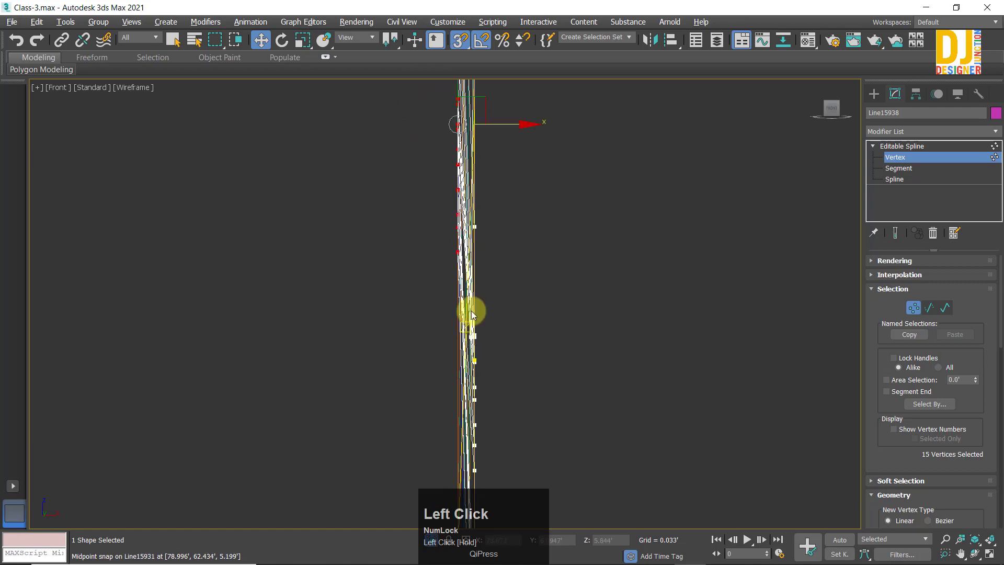
shift+drag(511, 134, 479, 228)
Step: Select the following thirteen off-plane vertices and snap them along X onto the frame's plane
middle_drag(564, 104, 555, 359)
middle_drag(464, 198, 497, 294)
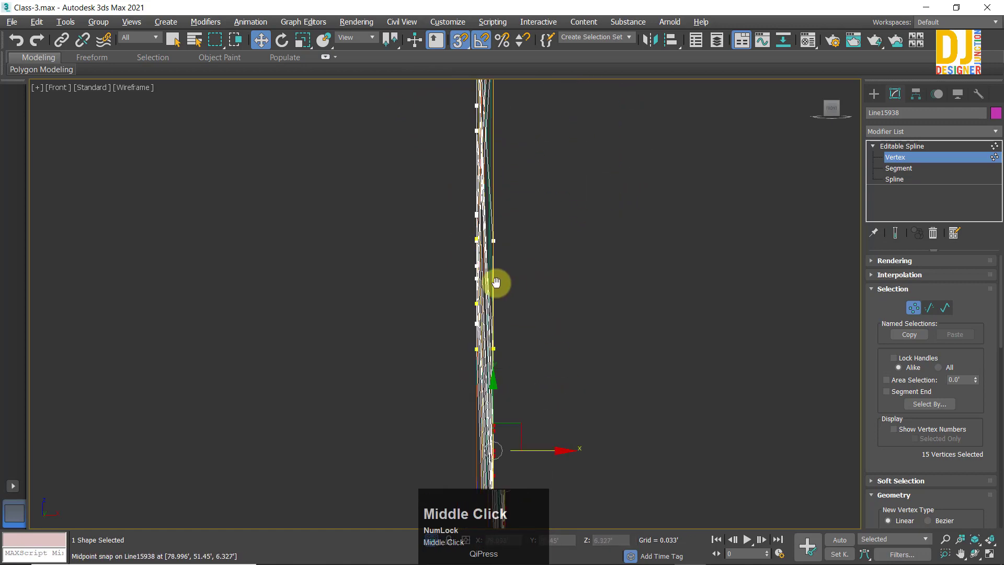
drag(440, 206, 494, 455)
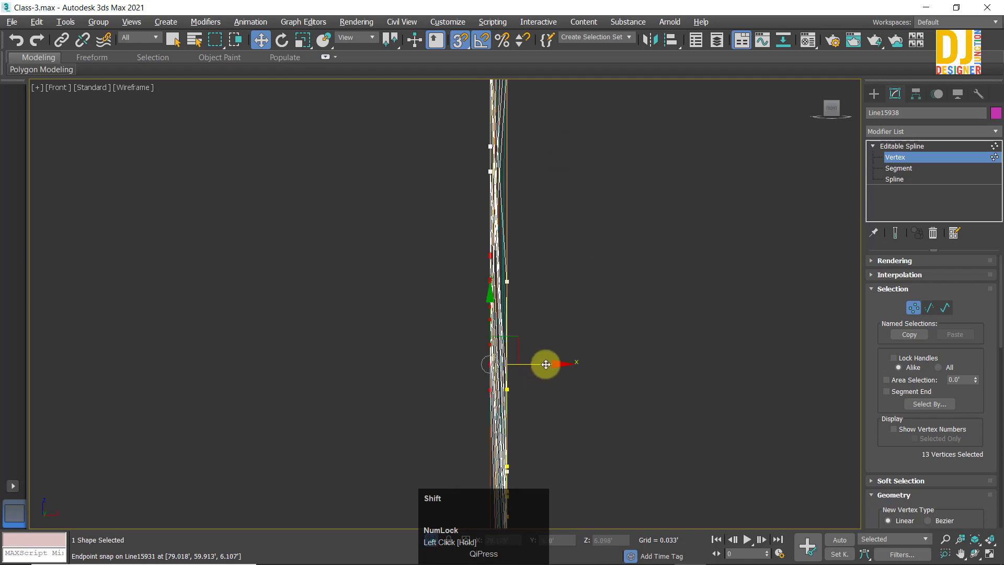
shift+drag(545, 364, 547, 243)
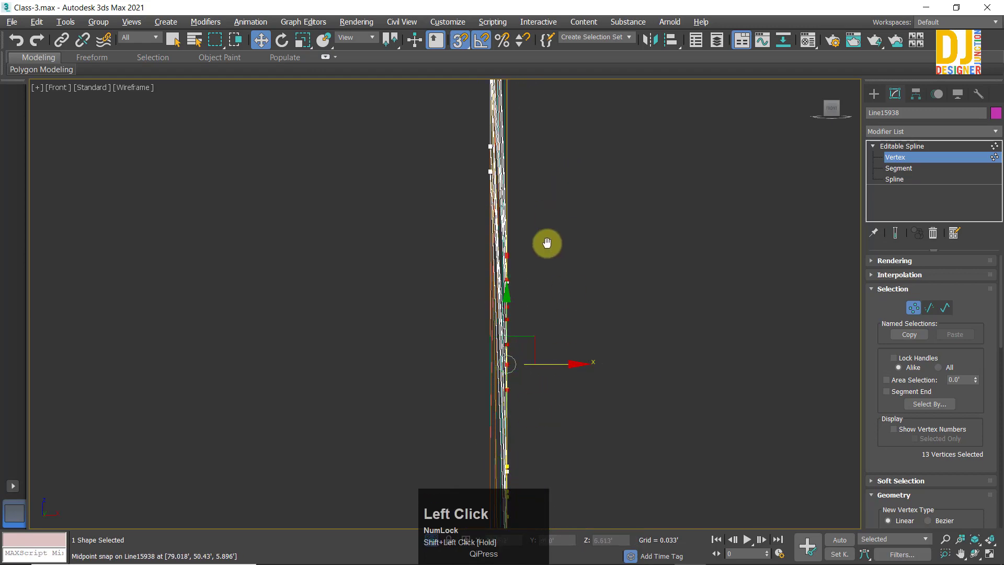
Step: Select the next fourteen off-plane vertices up the panel spline and snap them along X onto the frame's plane
middle_drag(547, 242, 531, 302)
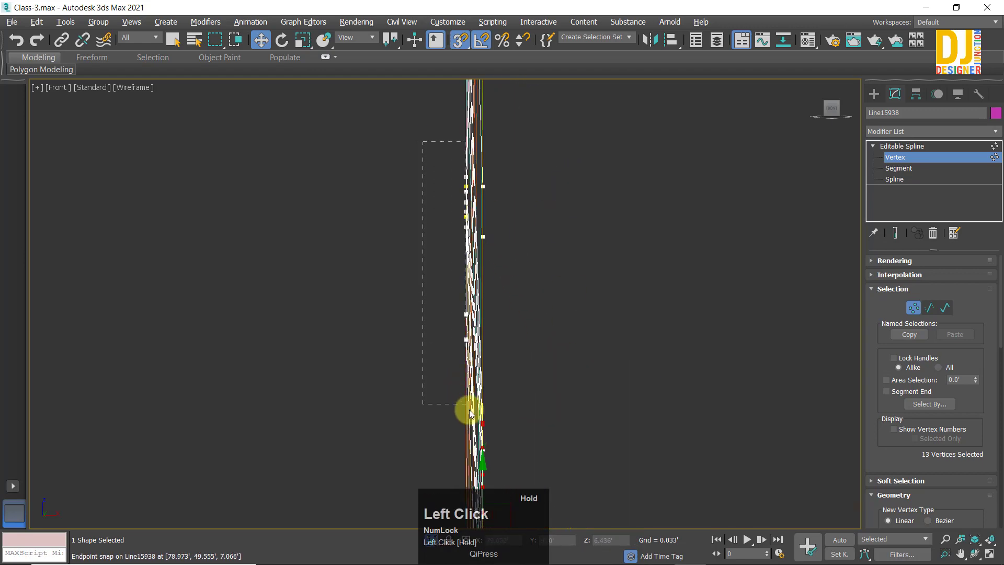
drag(469, 413, 471, 414)
shift+drag(526, 186, 480, 235)
Step: Select another fourteen off-plane vertices above the last group and snap them along X onto the frame's plane
middle_drag(555, 135, 554, 418)
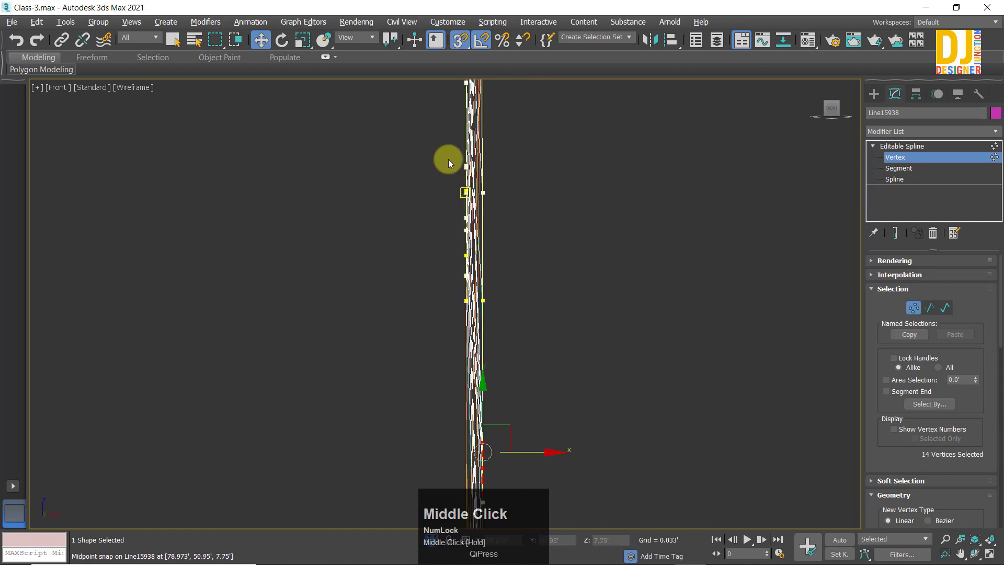
drag(470, 361, 471, 362)
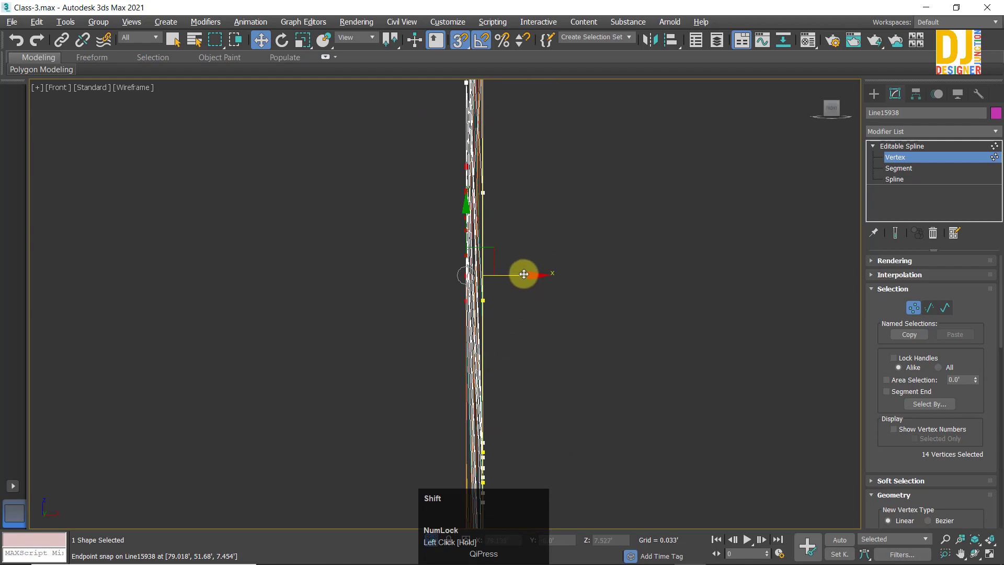
shift+drag(524, 274, 479, 298)
Step: Select the eleven off-plane vertices near the upper end of the panel spline for snapping onto the frame's plane
middle_drag(546, 191, 537, 353)
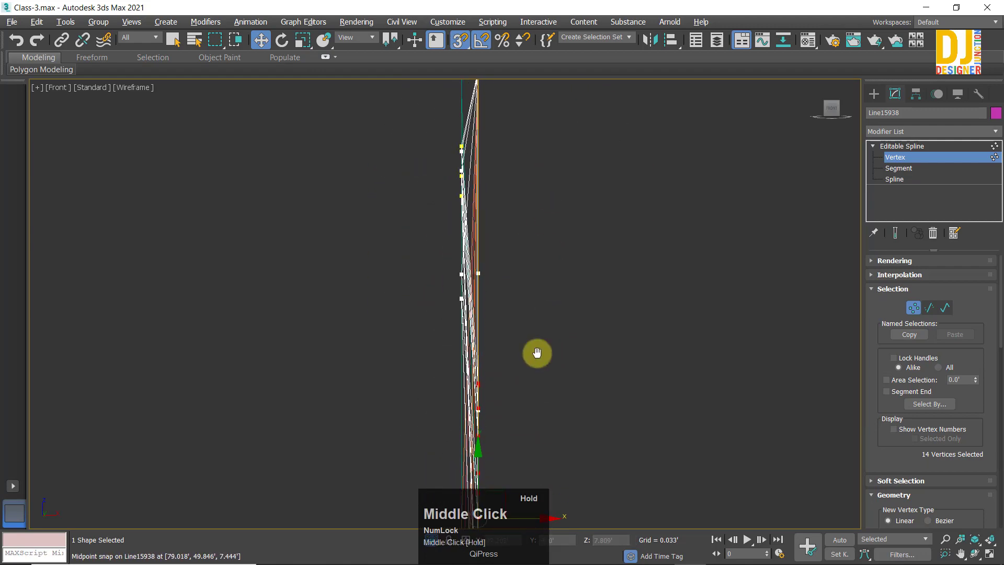
drag(417, 106, 473, 335)
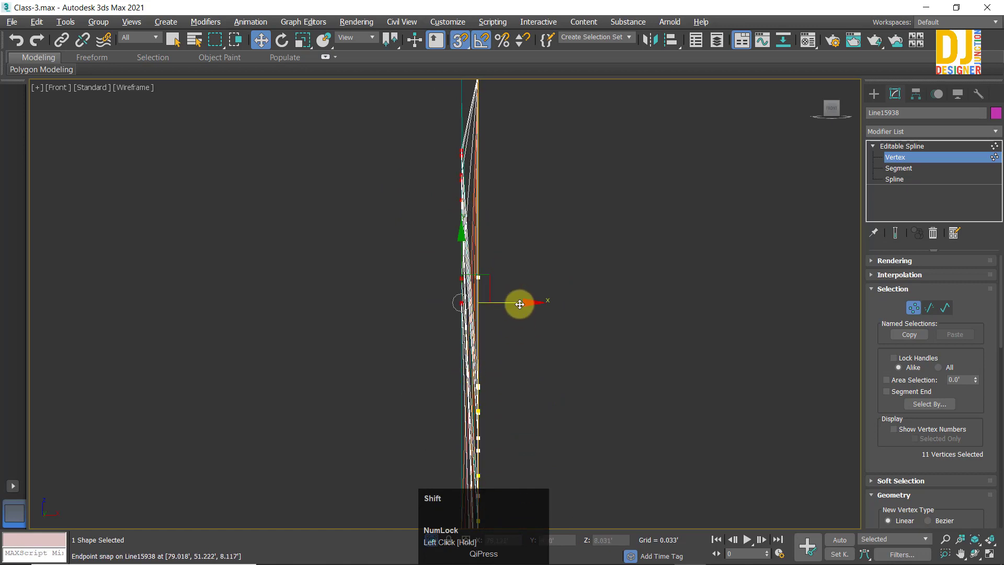
Step: Move the 11 selected vertices along X, snapping them onto the panel's straight vertical line in the Front view
shift+drag(519, 304, 477, 280)
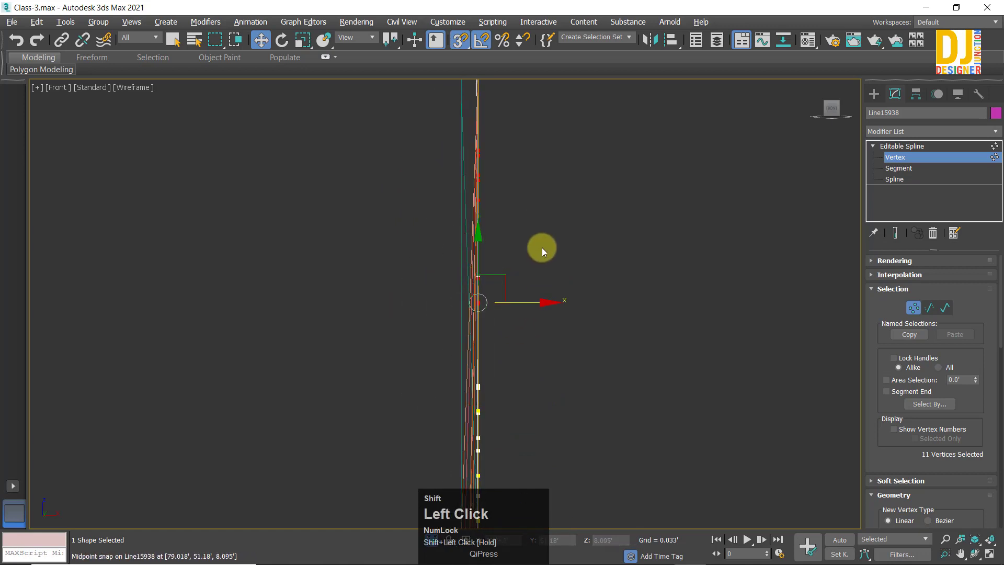
scroll(541, 247, down, 1)
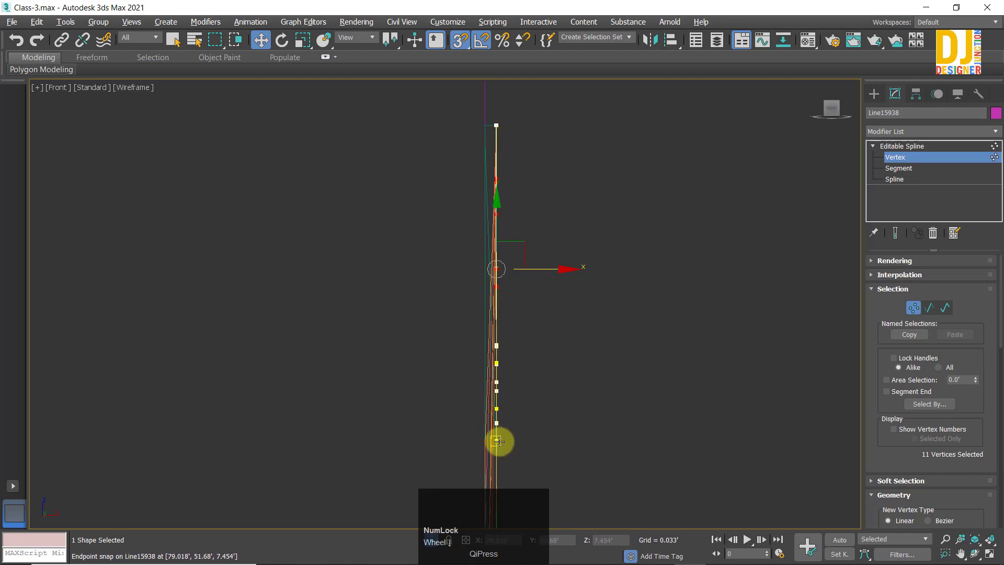
middle_drag(501, 442, 502, 151)
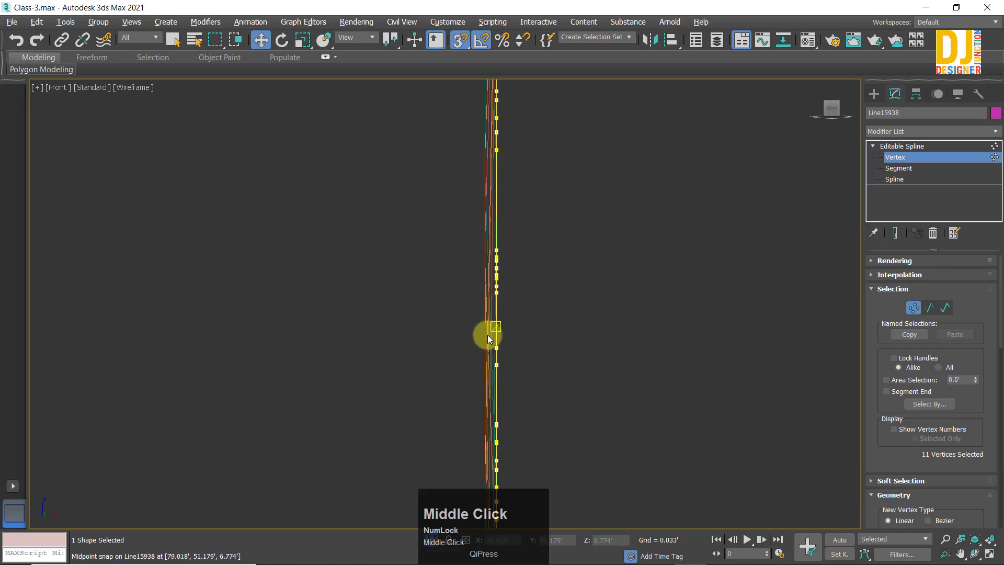
scroll(488, 355, up, 3)
scroll(500, 361, down, 2)
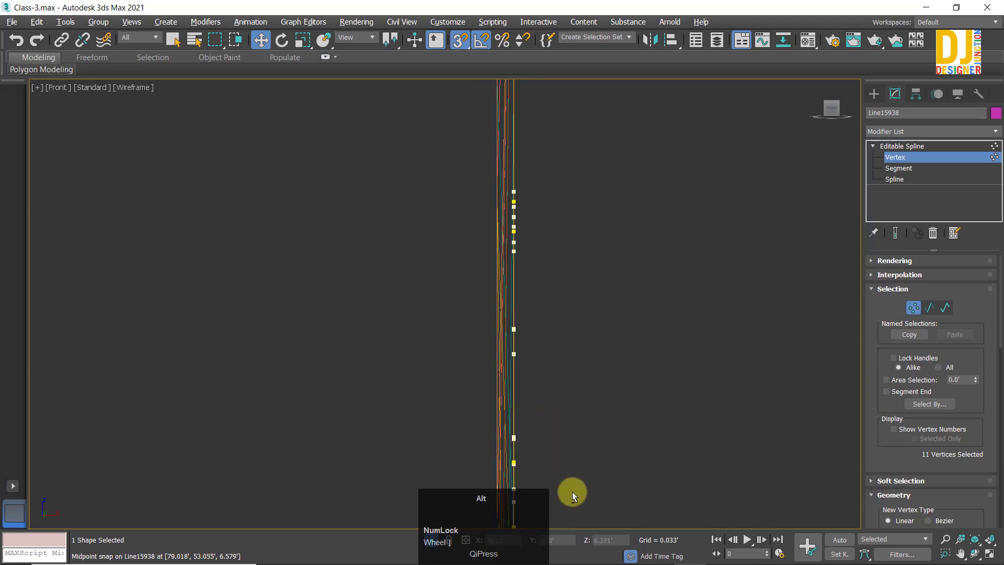
Step: Compare the panel spline's vertices in the Left and Front views to check their alignment
key(alt+w)
middle_click(270, 430)
key(alt+w)
scroll(319, 403, down, 4)
scroll(230, 324, down, 3)
middle_drag(230, 324, 463, 371)
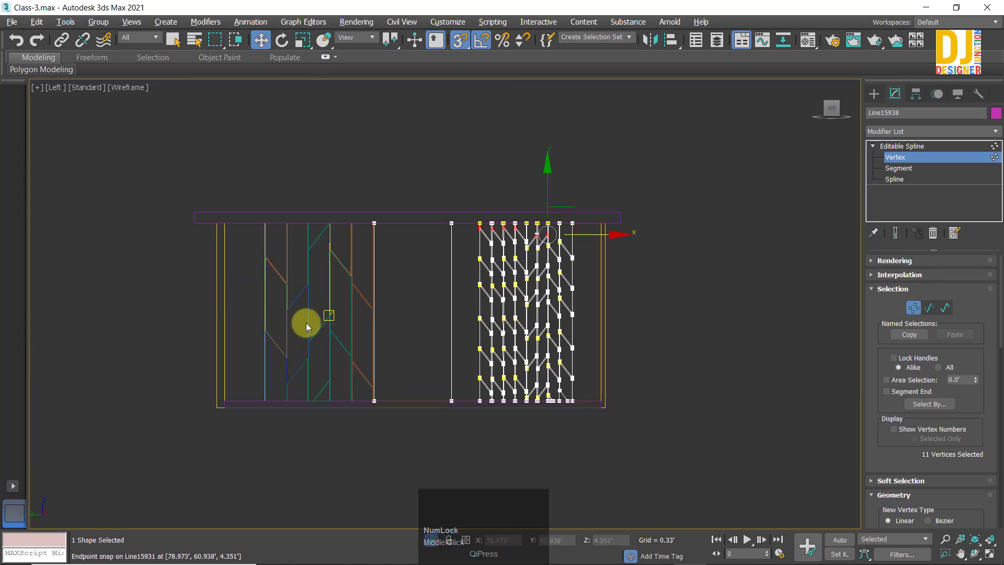
key(alt+w)
middle_click(651, 232)
key(alt+w)
scroll(632, 242, down, 1)
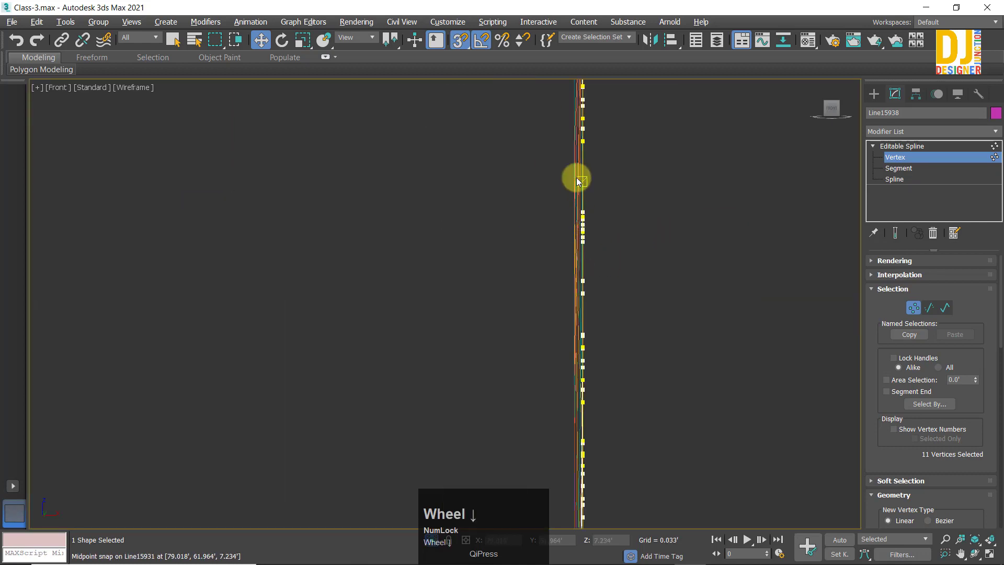
scroll(589, 315, down, 3)
scroll(603, 168, up, 2)
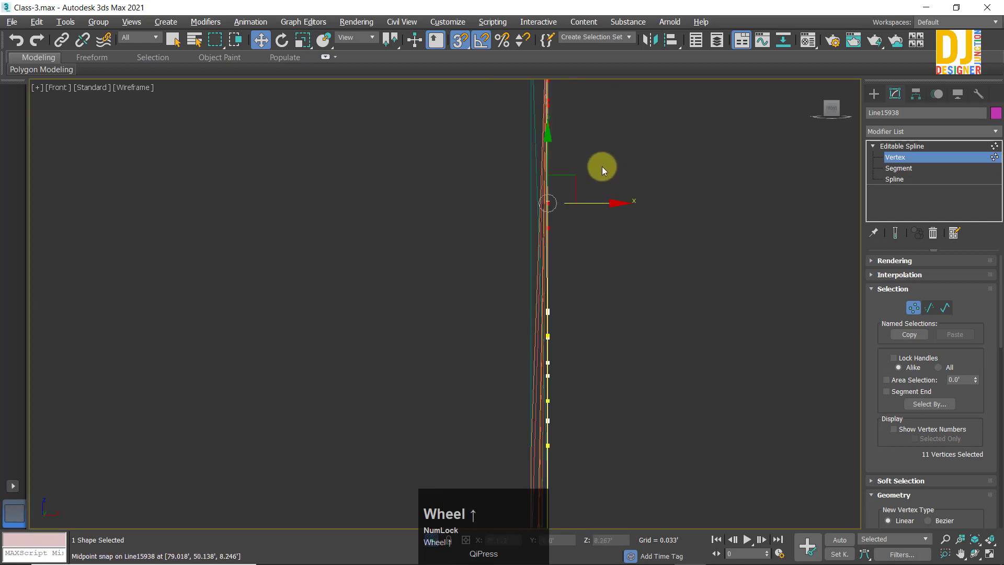
Step: Snap the stray top vertex of the panel spline along X onto the straight vertical line and deselect it
middle_drag(528, 102, 605, 275)
scroll(528, 199, up, 1)
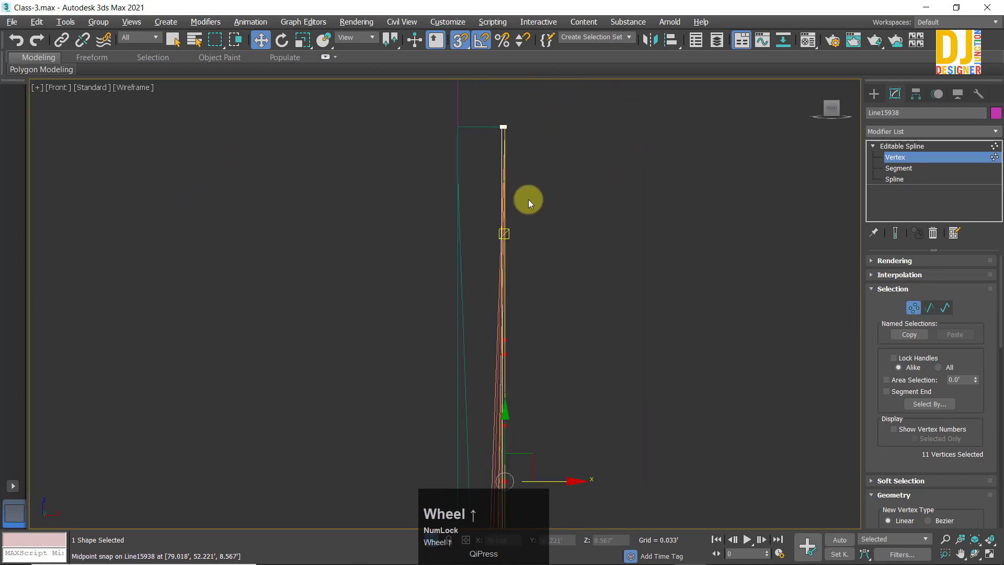
scroll(477, 125, up, 3)
drag(584, 162, 585, 163)
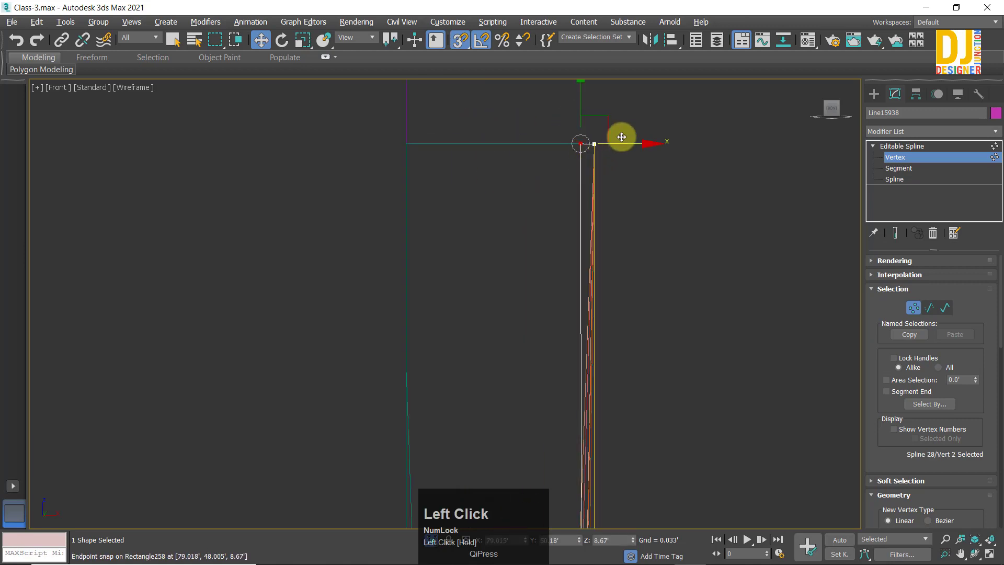
shift+drag(648, 144, 598, 144)
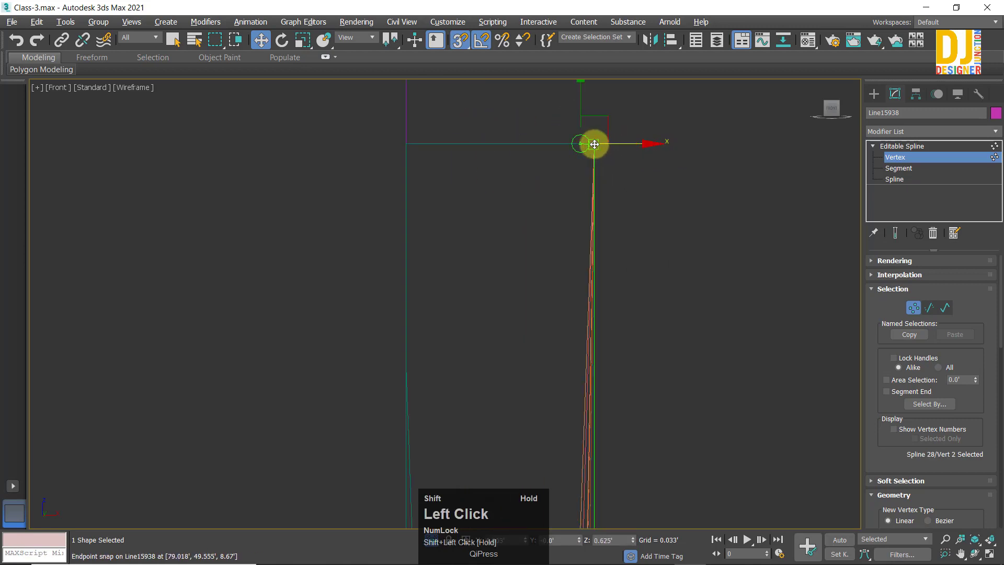
click(654, 408)
Step: Inspect the vertices down the panel spline in the Front view for any lying off the vertical line
middle_drag(669, 459, 614, 117)
scroll(607, 383, down, 2)
middle_drag(606, 383, 543, 205)
scroll(517, 196, up, 2)
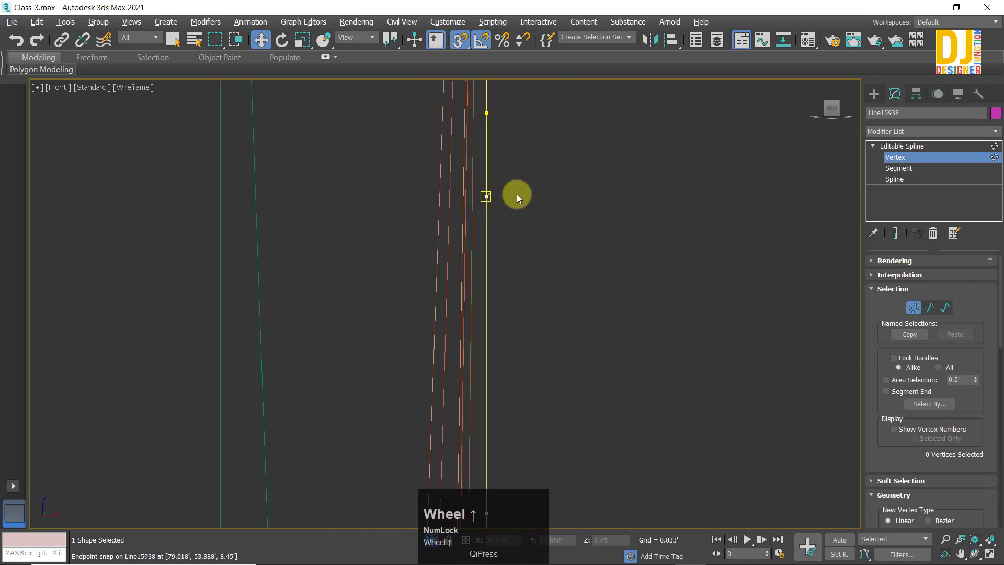
middle_drag(578, 283, 560, 374)
middle_drag(556, 177, 565, 204)
scroll(563, 403, down, 1)
middle_drag(563, 403, 465, 347)
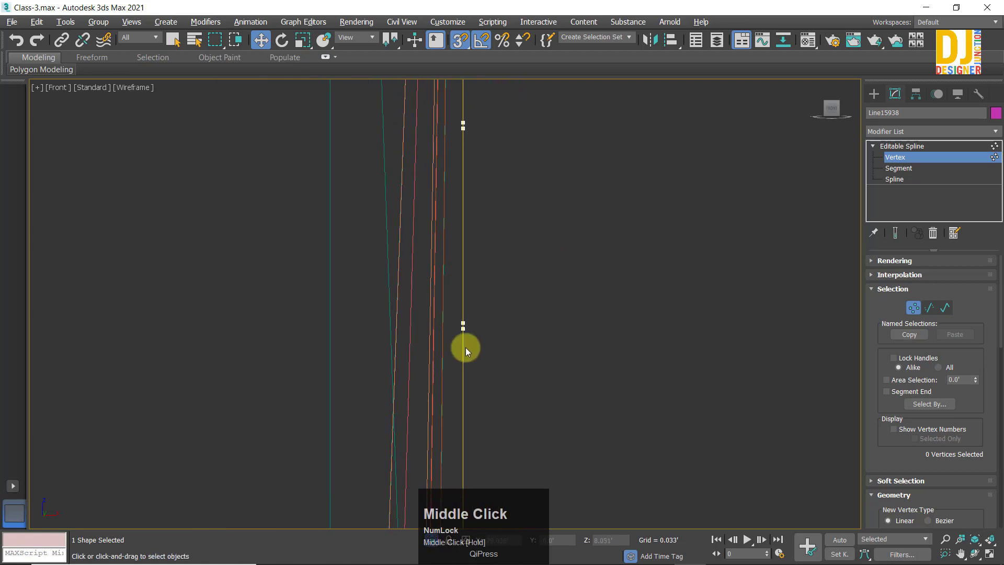
mouse_move(550, 442)
middle_down()
mouse_move(544, 370)
mouse_move(569, 309)
mouse_move(556, 242)
mouse_move(580, 154)
mouse_move(670, 416)
mouse_move(617, 218)
mouse_move(578, 253)
mouse_move(558, 244)
mouse_move(540, 419)
mouse_move(564, 195)
middle_up()
mouse_move(564, 408)
middle_down()
mouse_move(564, 208)
mouse_move(551, 325)
mouse_move(533, 249)
mouse_move(555, 298)
mouse_move(556, 477)
mouse_move(583, 194)
middle_up()
scroll(532, 249, down, 1)
scroll(544, 374, up, 1)
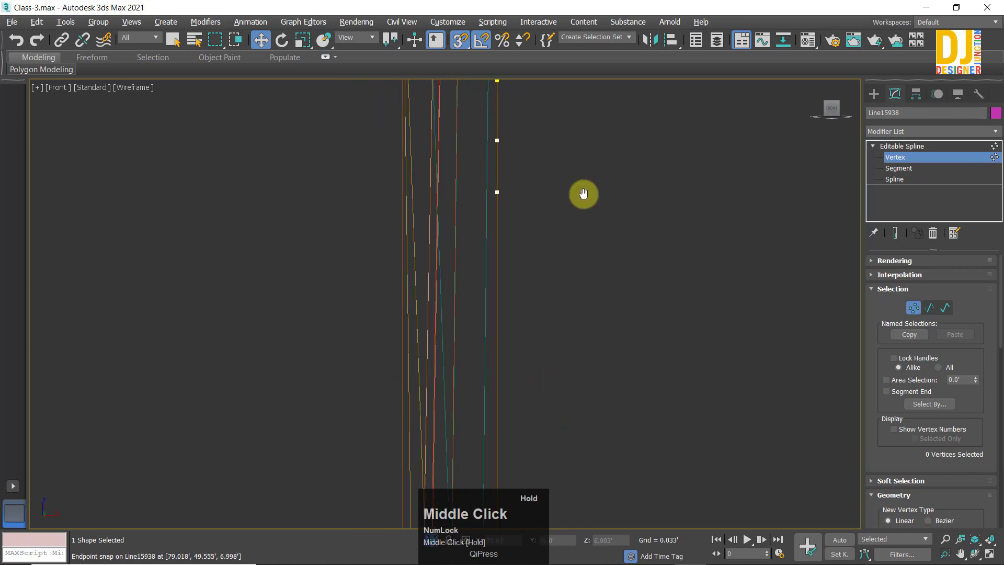
mouse_move(586, 427)
middle_down()
mouse_move(565, 403)
mouse_move(556, 268)
mouse_move(558, 197)
mouse_move(570, 187)
mouse_move(580, 330)
mouse_move(614, 399)
mouse_move(611, 329)
mouse_move(556, 339)
mouse_move(554, 328)
middle_up()
mouse_move(544, 477)
middle_down()
mouse_move(549, 251)
mouse_move(538, 314)
mouse_move(540, 164)
mouse_move(516, 351)
mouse_move(528, 352)
mouse_move(573, 166)
mouse_move(591, 422)
mouse_move(578, 455)
mouse_move(573, 268)
mouse_move(542, 472)
mouse_move(531, 222)
mouse_move(469, 412)
middle_up()
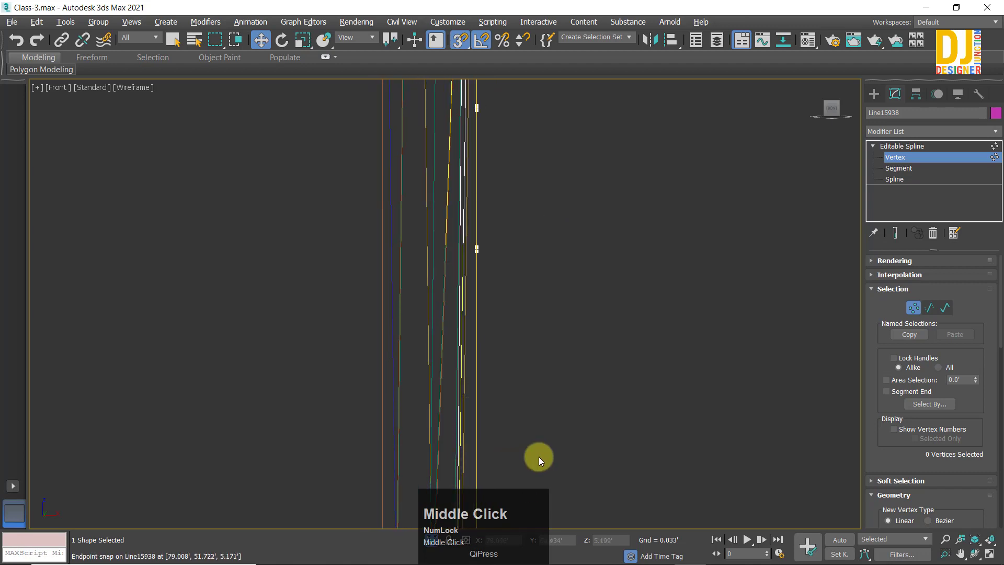
Step: Snap the stray vertex near the spline's mid-height along X onto the straight vertical line
middle_drag(538, 456, 447, 268)
drag(447, 272, 492, 369)
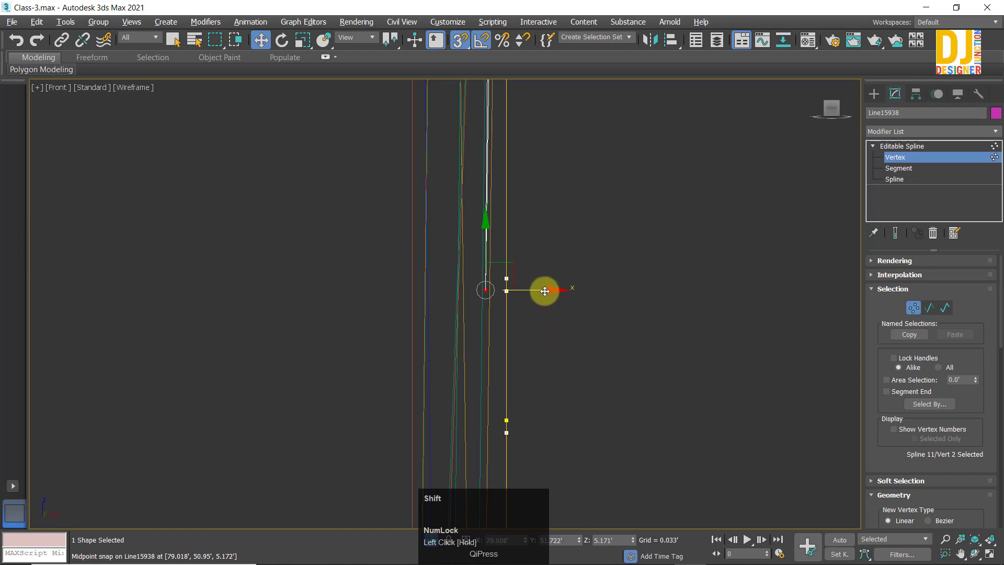
shift+drag(543, 288, 505, 420)
Step: Inspect the remaining vertices down to the bottom of the panel spline for misalignment
middle_drag(558, 422, 544, 165)
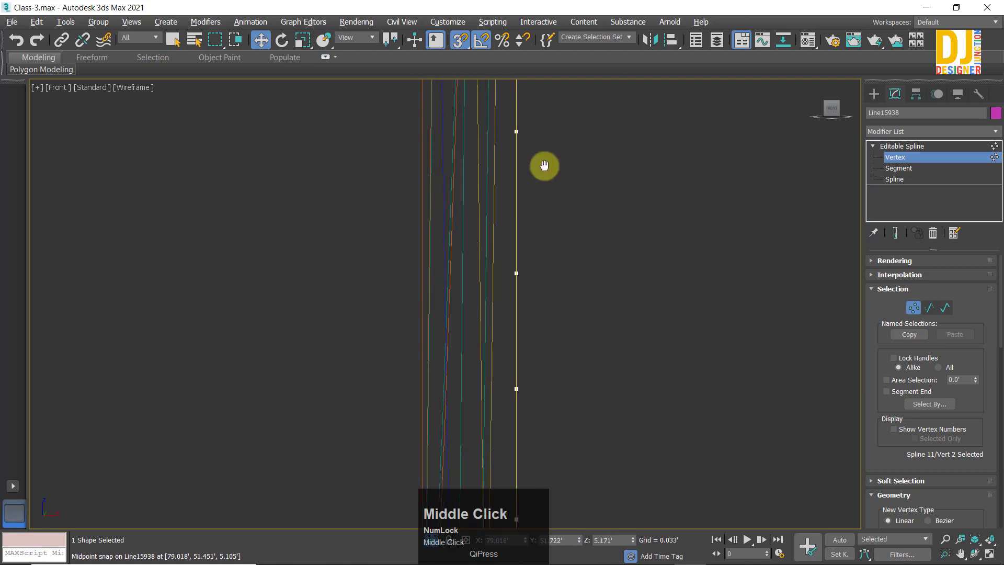
middle_drag(601, 388, 596, 152)
middle_drag(542, 403, 537, 118)
scroll(591, 319, down, 4)
middle_drag(577, 261, 597, 243)
middle_drag(590, 399, 494, 67)
scroll(526, 269, down, 3)
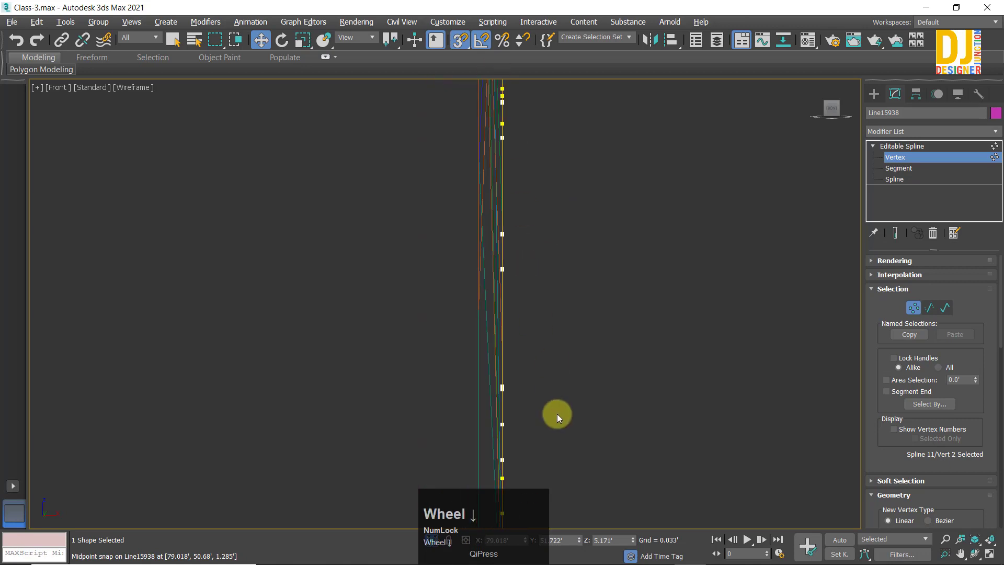
middle_drag(554, 413, 517, 296)
scroll(529, 190, down, 2)
scroll(547, 162, down, 2)
scroll(547, 163, down, 5)
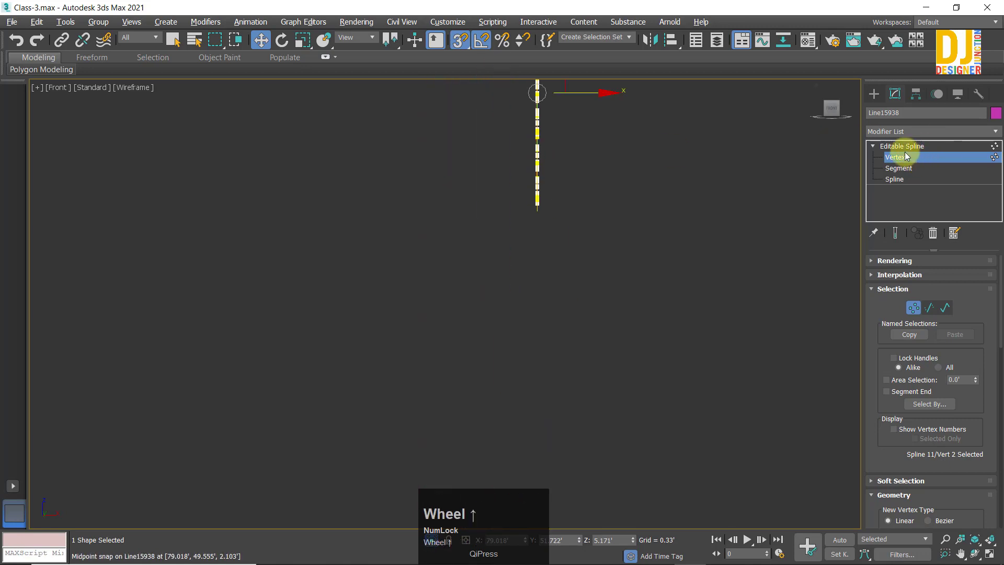
Step: Leave vertex editing, turn off 3D snapping and deselect the panel spline in the Left view
click(905, 148)
click(892, 147)
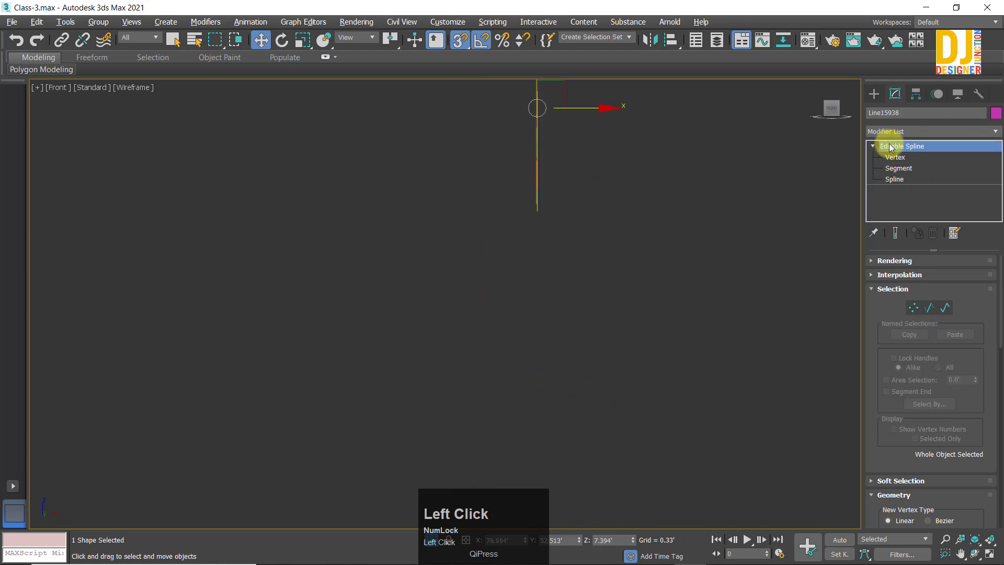
key(alt+w)
key(alt+w)
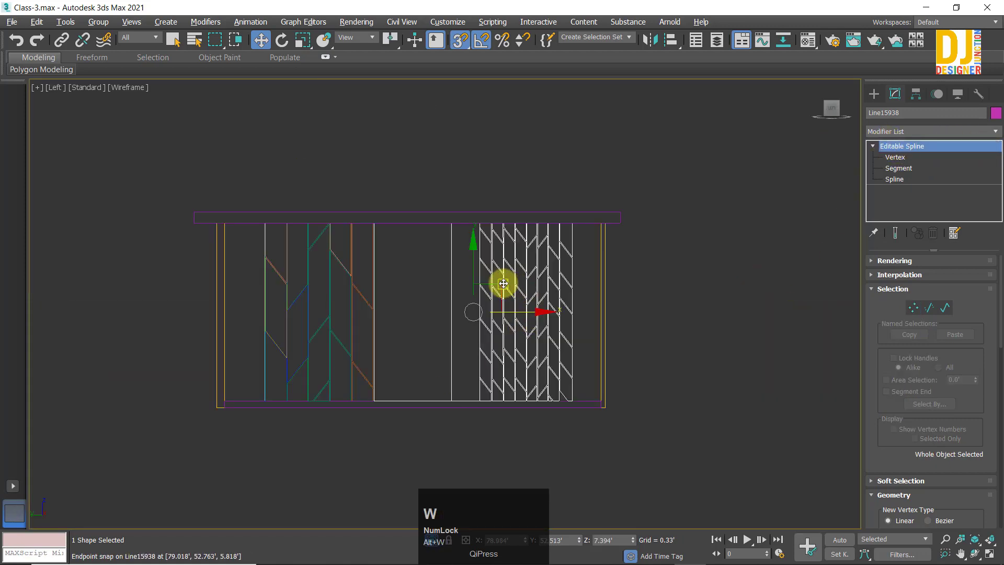
drag(501, 282, 392, 130)
key(ctrl+z)
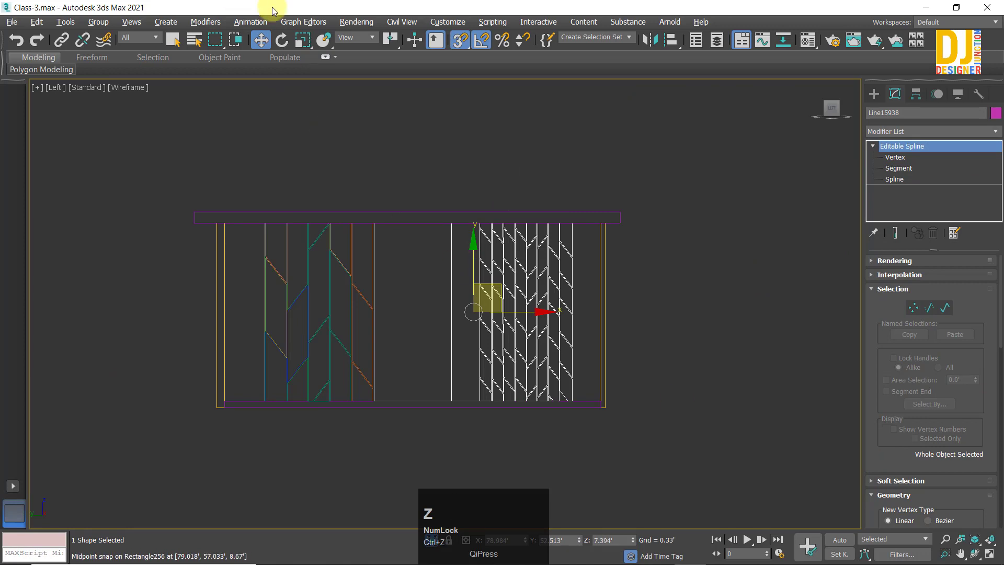
click(464, 44)
click(478, 128)
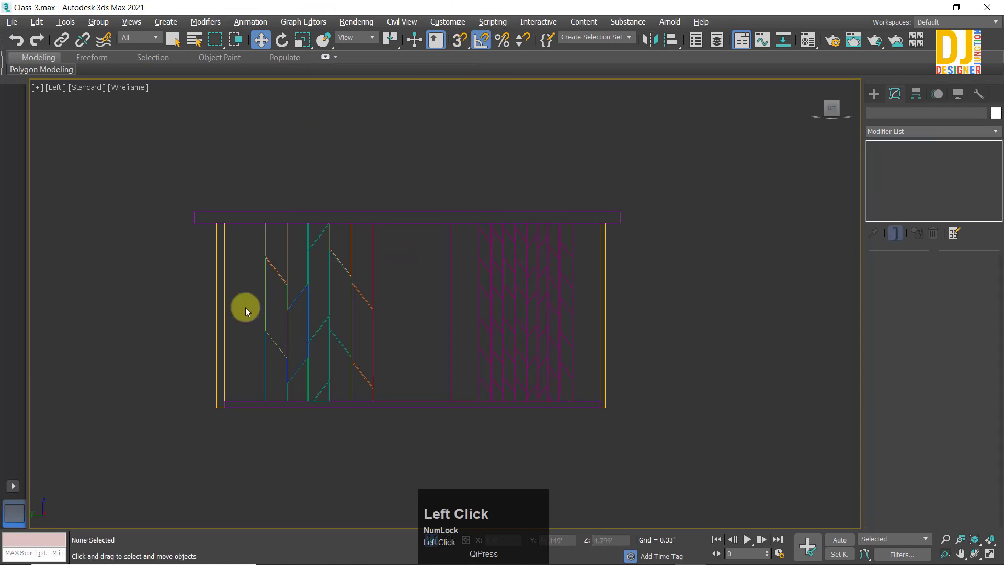
Step: Select the teal plank spline in the wide-plank panel and attach the adjoining orange outlines beside it
middle_drag(244, 307, 464, 258)
scroll(468, 248, up, 3)
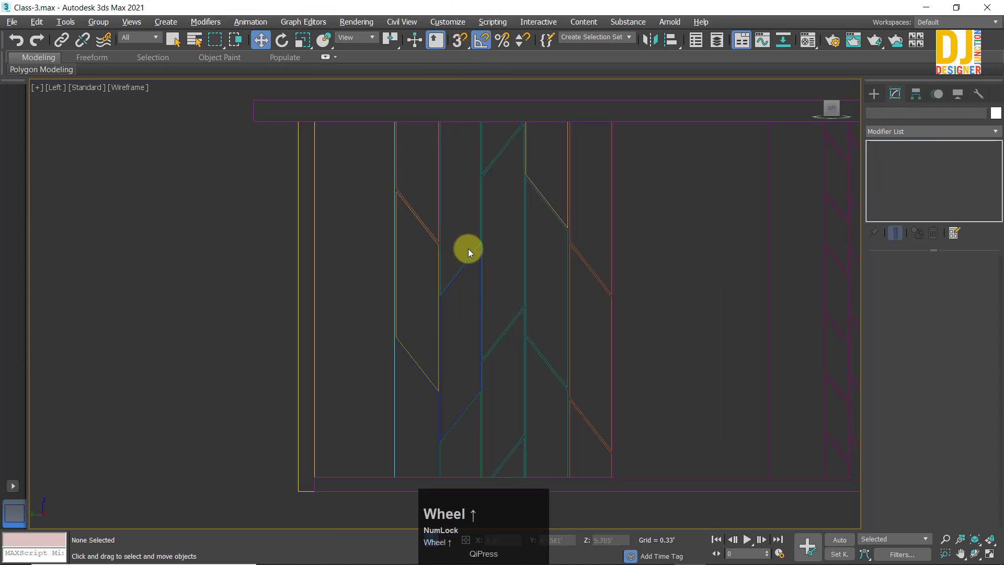
click(482, 152)
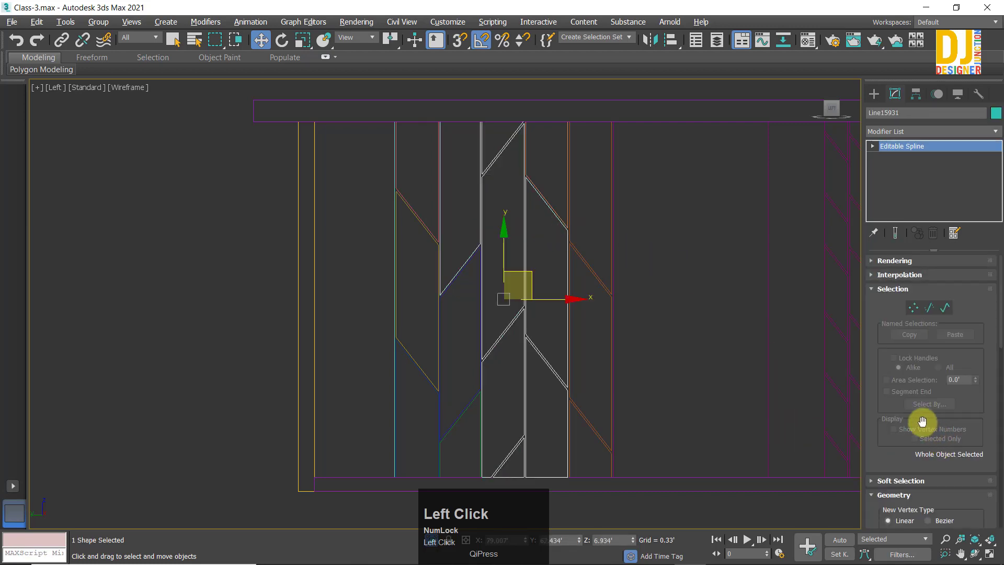
scroll(893, 382, down, 5)
click(903, 361)
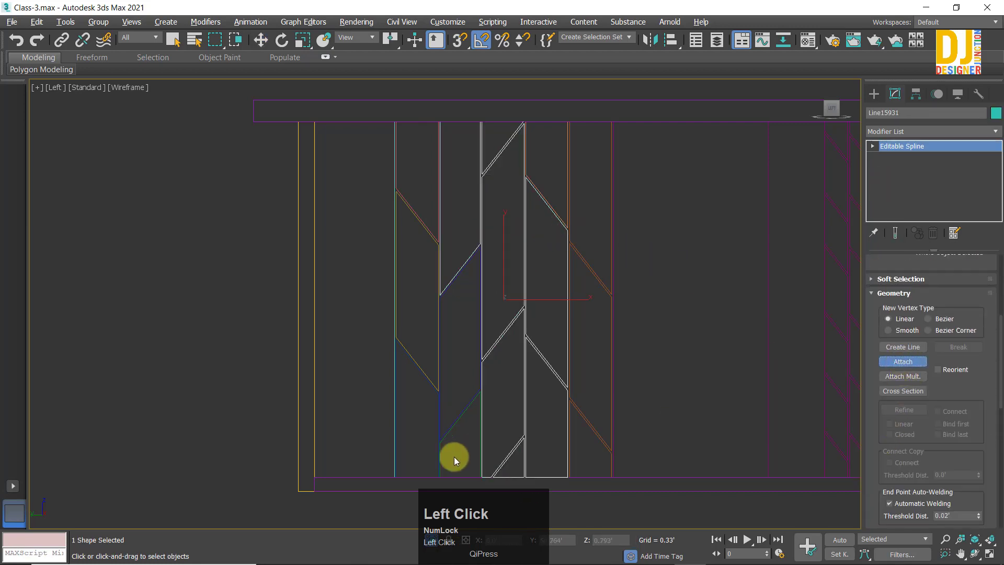
middle_drag(507, 403, 501, 370)
scroll(557, 389, up, 3)
click(560, 328)
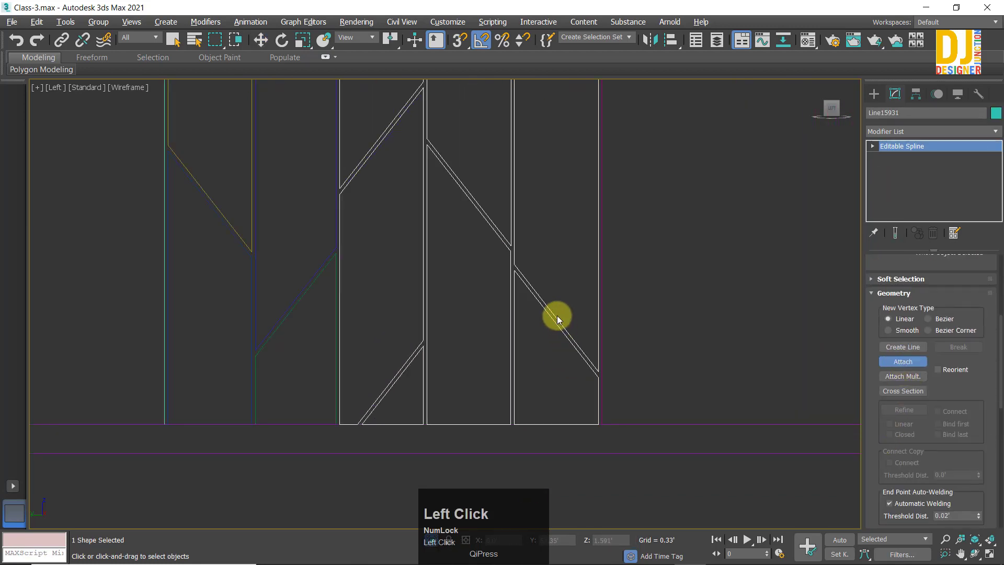
Step: Attach the remaining upper orange plank outlines on both sides of the panel to the same spline
scroll(550, 190, down, 3)
middle_drag(550, 191, 553, 349)
scroll(540, 308, up, 3)
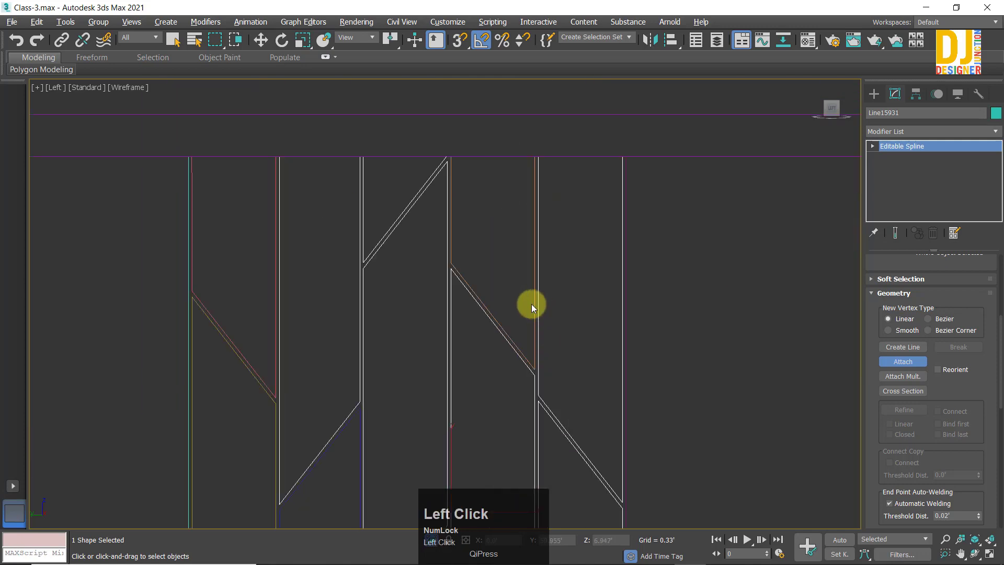
click(531, 305)
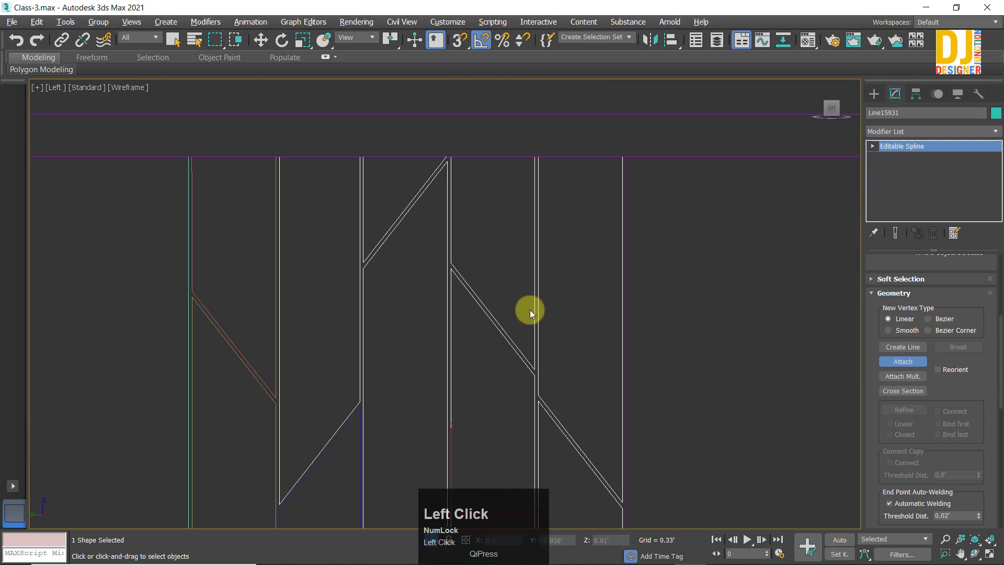
click(275, 288)
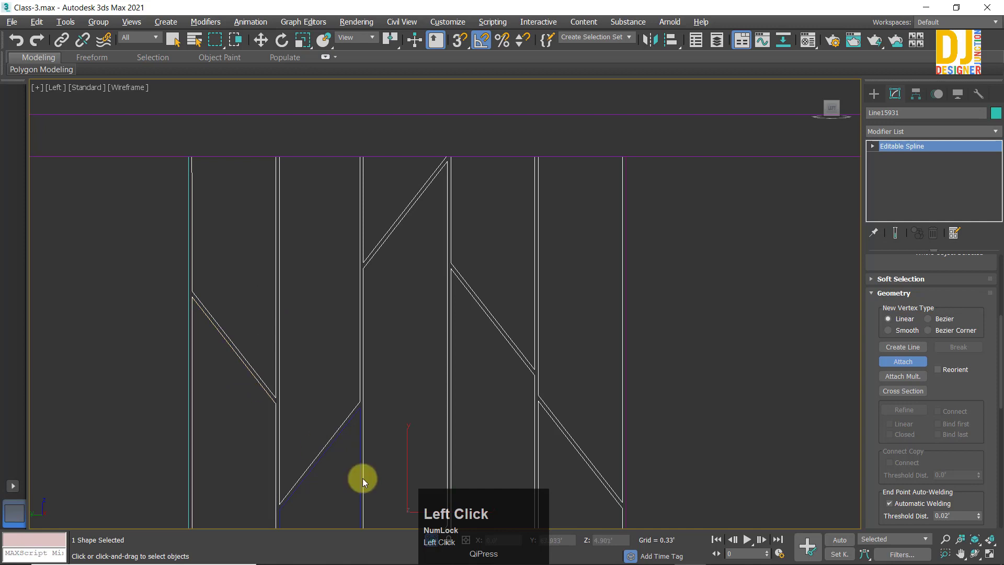
Step: Attach the remaining lower plank outlines on the panel's left half to the spline and finish attaching
middle_drag(362, 478, 343, 257)
click(309, 359)
middle_drag(309, 359, 389, 164)
click(307, 267)
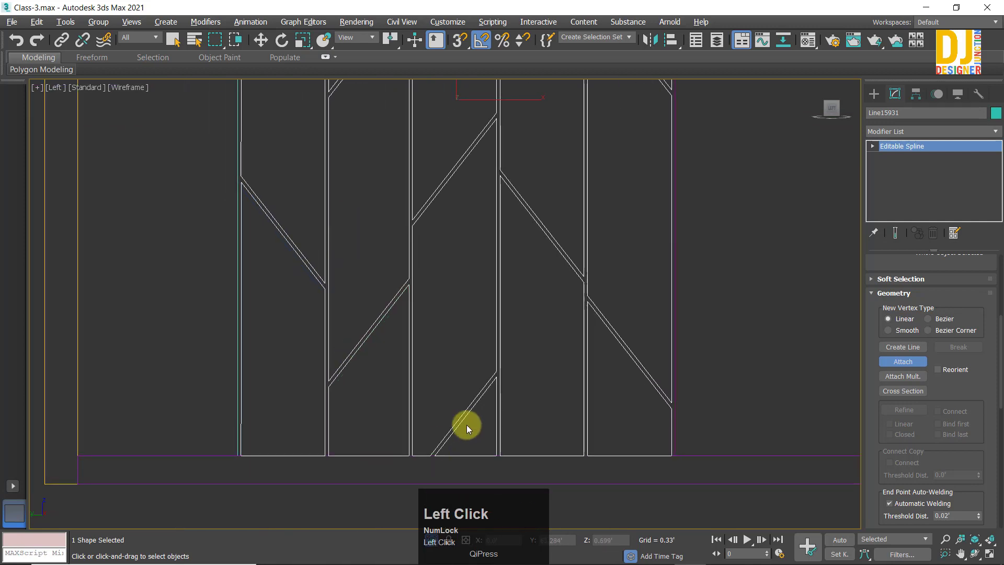
scroll(581, 329, down, 3)
right_click(477, 335)
Step: Try moving the combined plank spline away from the counter, and undo the move
drag(477, 320, 150, 196)
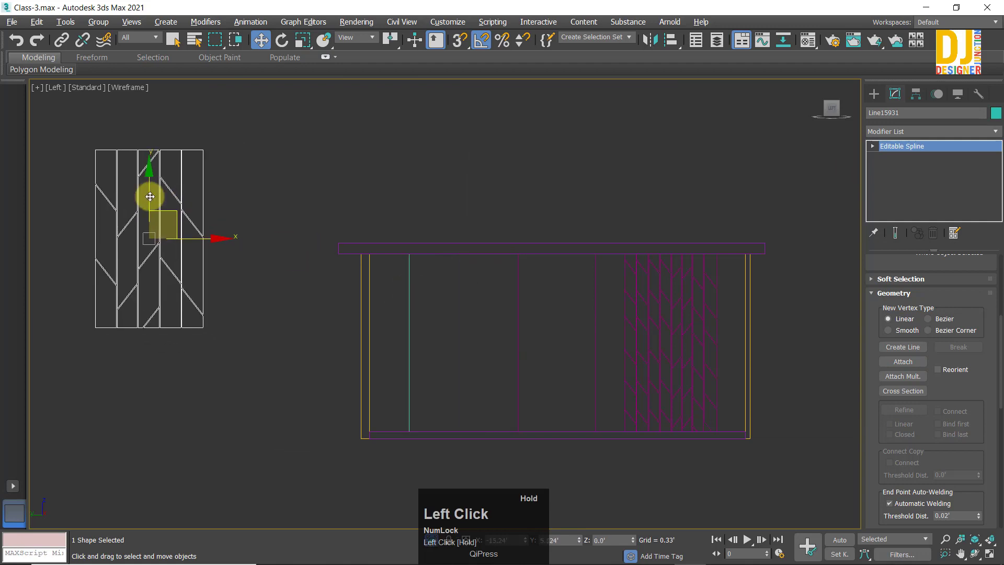
key(ctrl+z)
middle_drag(442, 345, 330, 301)
Step: Show the combined plank spline in the Front view and switch to editing its vertices
key(alt+w)
key(alt+w)
key(z)
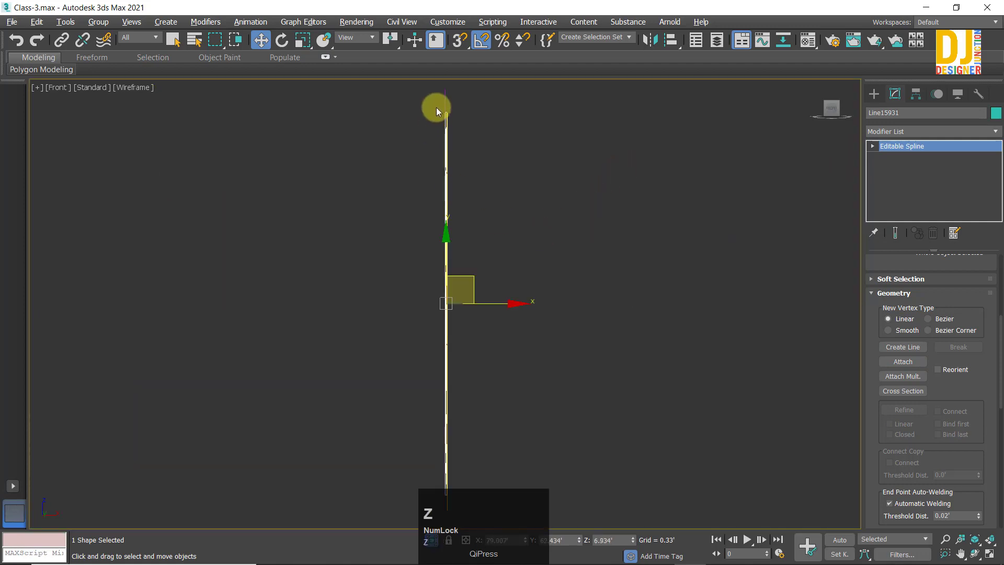
scroll(437, 110, up, 2)
click(873, 148)
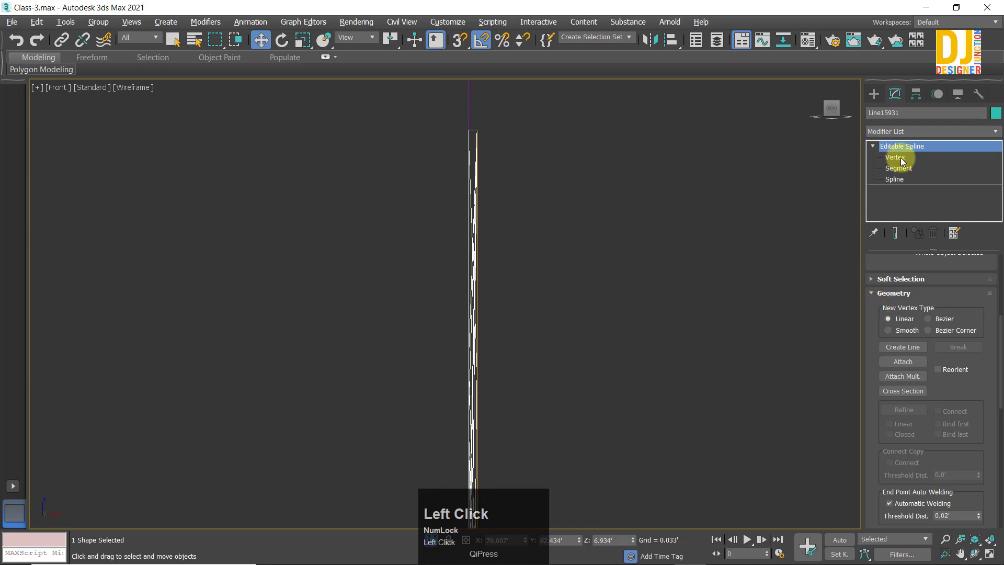
click(895, 157)
middle_click(589, 146)
Step: Turn on snapping and align the stray vertices at the plank spline's lower end horizontally with the vertical reference line
key(z)
middle_drag(454, 293, 435, 83)
scroll(413, 179, up, 6)
middle_drag(486, 492, 456, 262)
scroll(466, 244, up, 3)
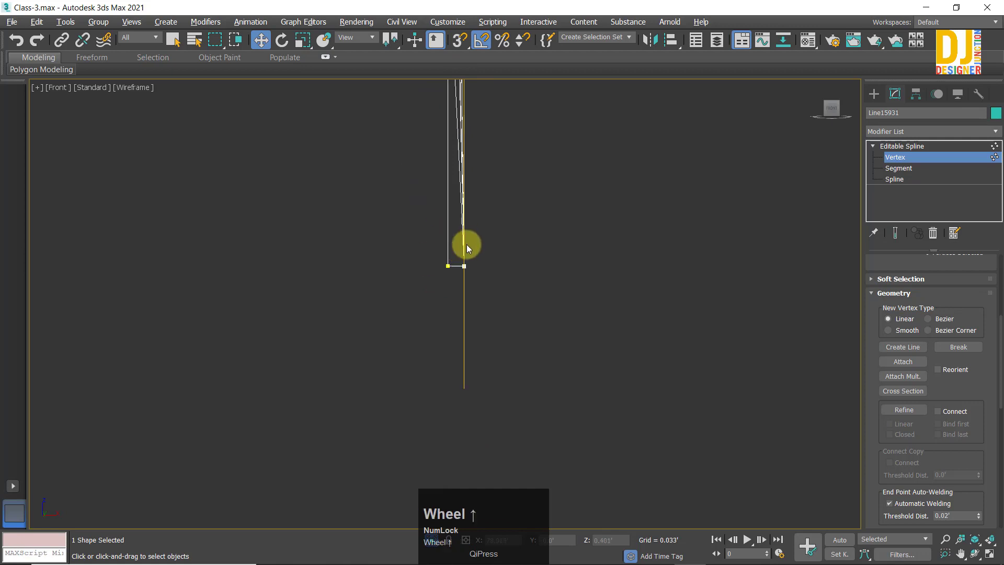
click(436, 314)
scroll(492, 287, down, 2)
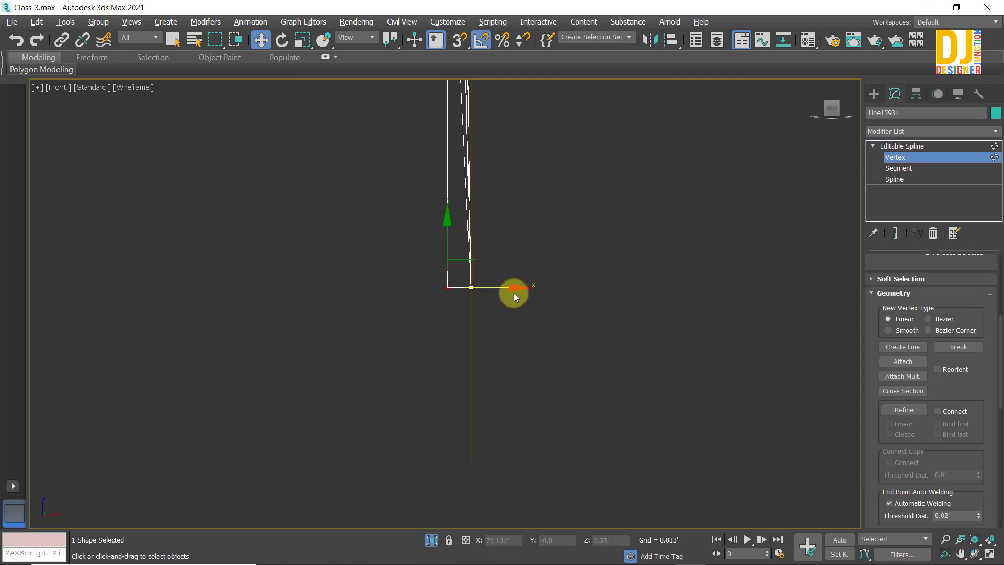
key(s)
key(shift)
drag(510, 290, 475, 287)
Step: Snap the next two vertex groups in the lower third of the plank spline horizontally onto the vertical reference line
scroll(544, 238, down, 2)
middle_drag(545, 238, 438, 103)
drag(500, 346, 502, 347)
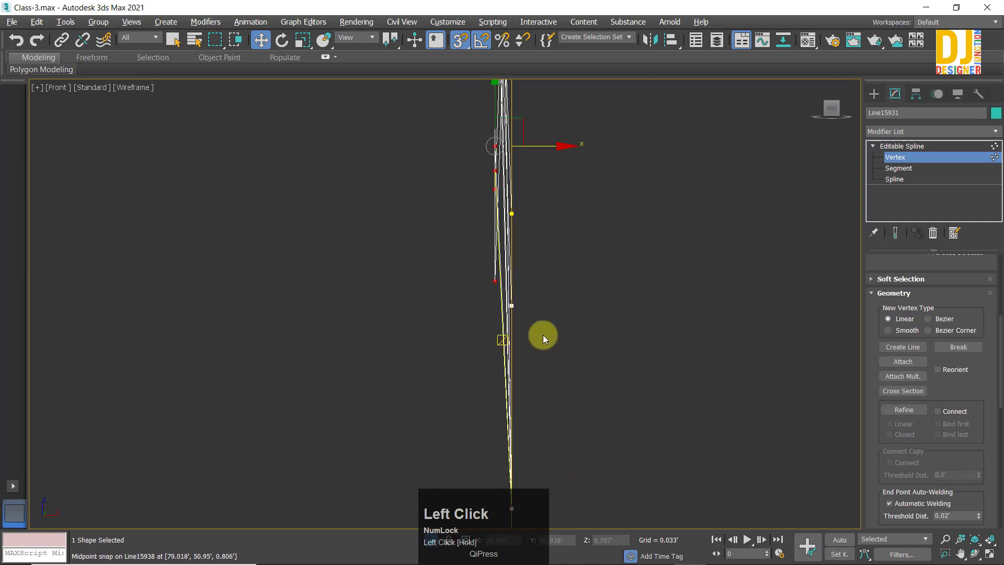
key(shift)
shift+drag(557, 149, 513, 303)
middle_drag(590, 130, 605, 396)
scroll(609, 359, down, 2)
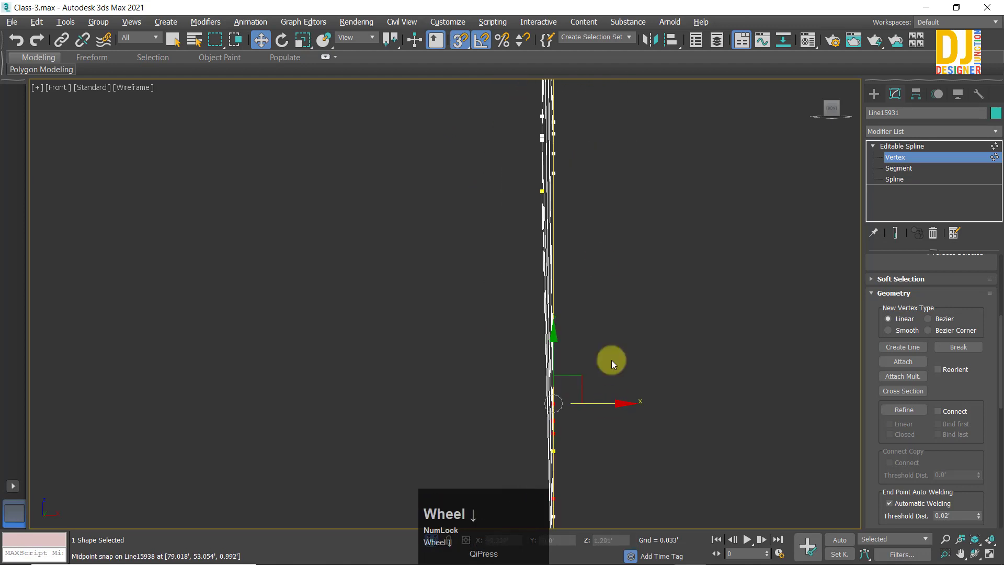
middle_drag(609, 358, 488, 254)
drag(537, 381, 538, 382)
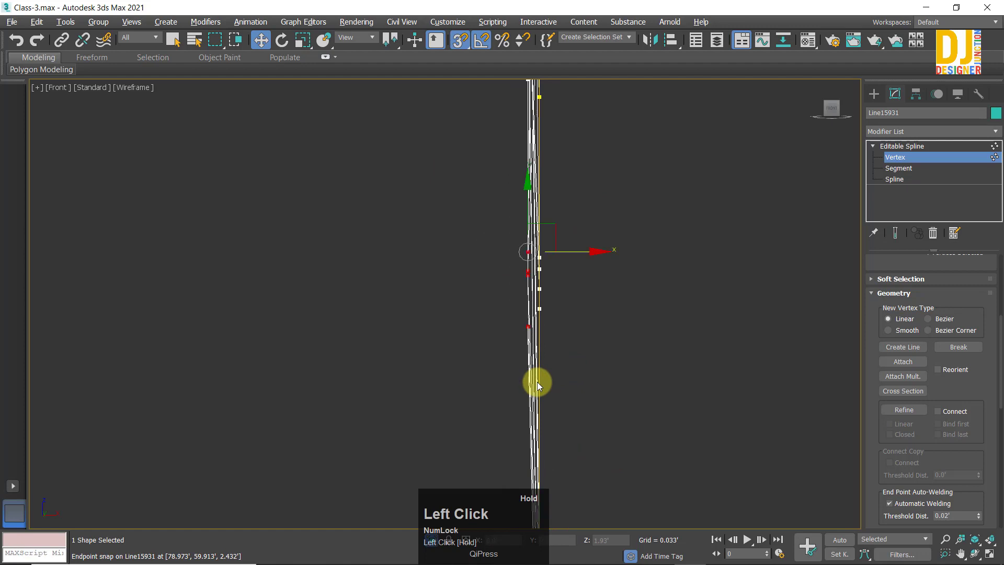
shift+drag(528, 325, 538, 307)
Step: Snap the offset vertex groups around the middle height of the plank spline horizontally onto the vertical reference line
middle_drag(604, 121, 592, 394)
drag(510, 358, 521, 346)
drag(516, 353, 532, 380)
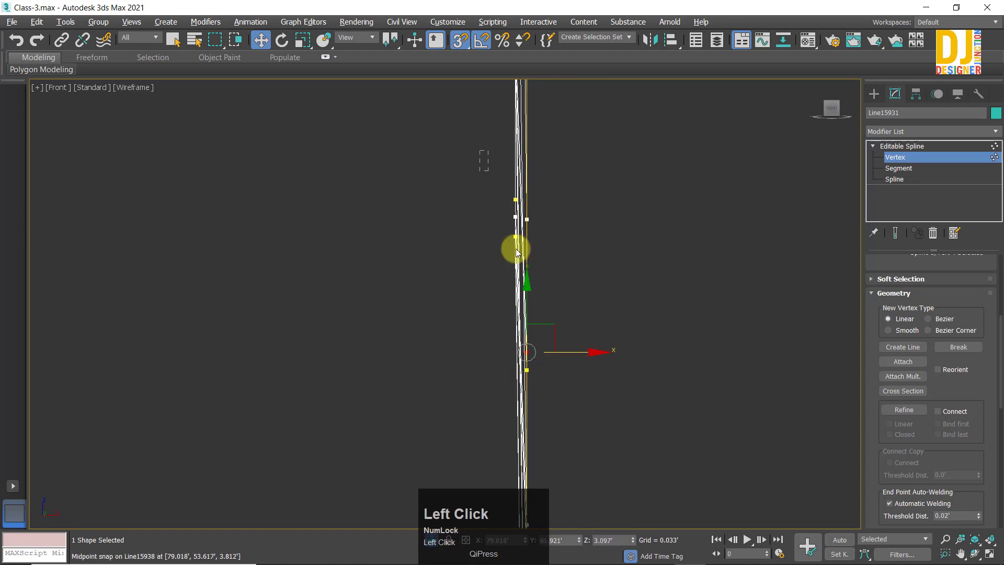
drag(520, 270, 520, 271)
shift+drag(573, 219, 529, 364)
middle_drag(591, 114, 573, 437)
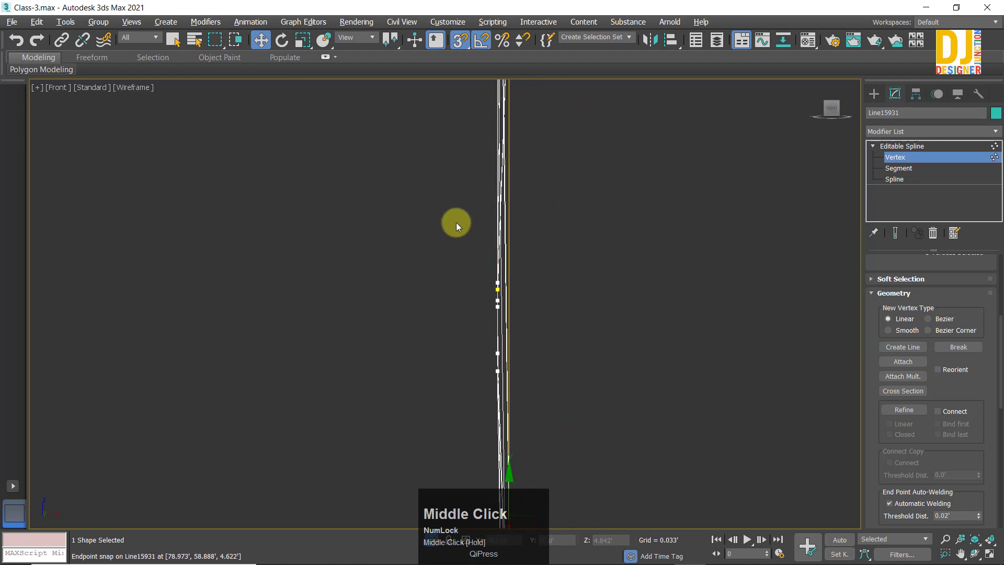
shift+drag(559, 295, 513, 529)
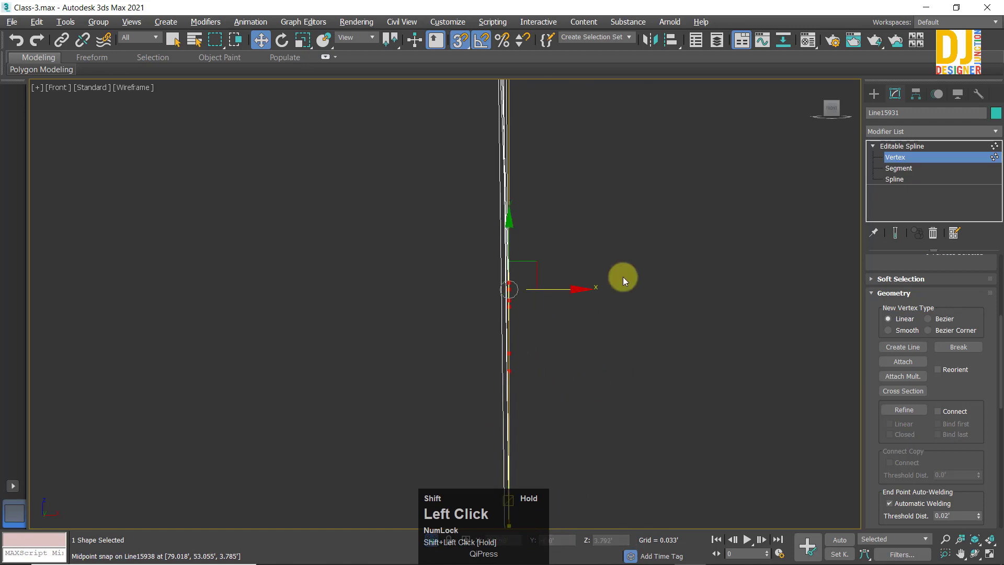
middle_drag(623, 278, 513, 230)
click(515, 270)
drag(515, 270, 517, 292)
shift+drag(574, 208, 524, 230)
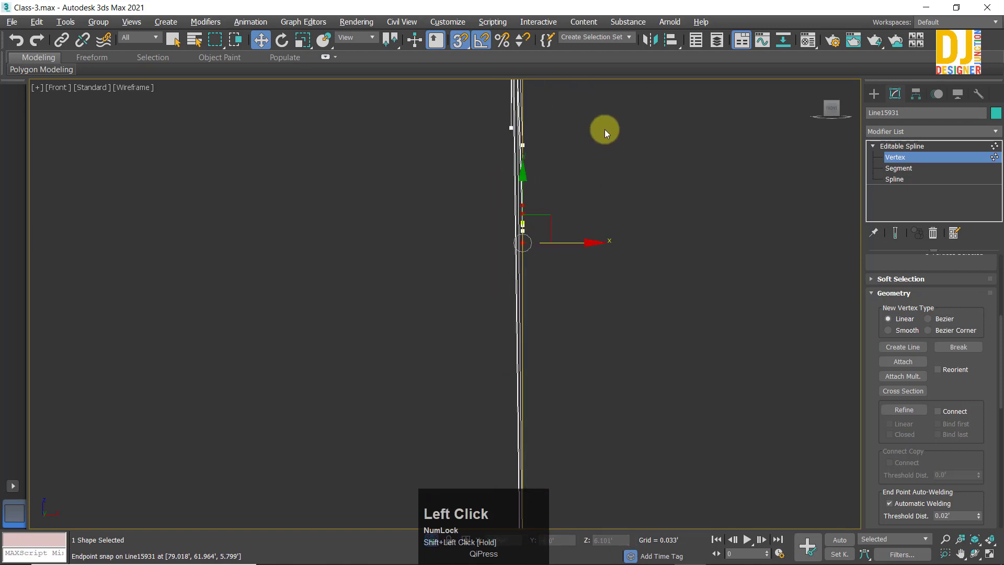
Step: Snap the remaining offset vertex groups in the upper part of the plank spline, below its top end, onto the reference line
middle_drag(601, 127, 521, 305)
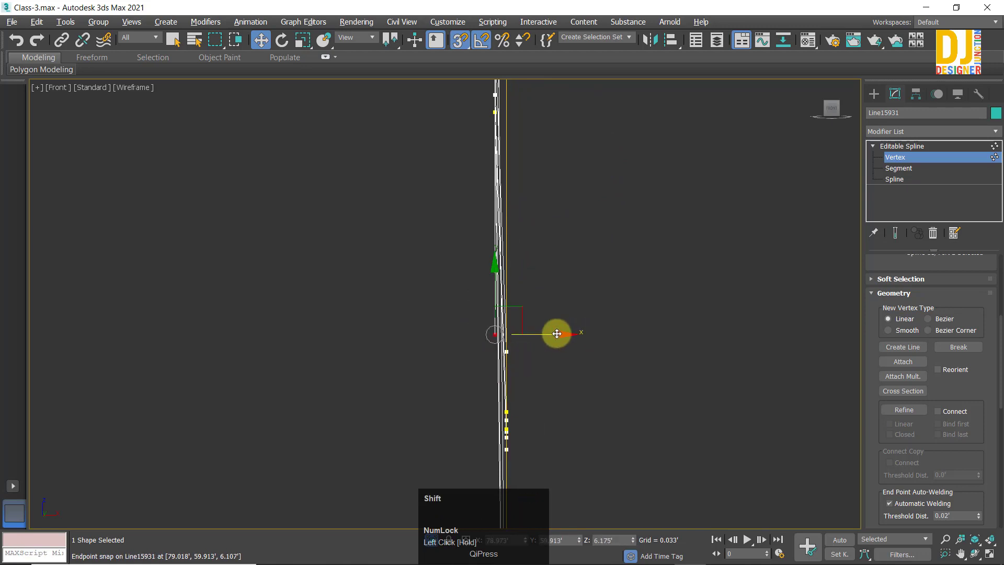
shift+drag(557, 333, 510, 358)
middle_drag(537, 253, 566, 391)
drag(525, 277, 518, 278)
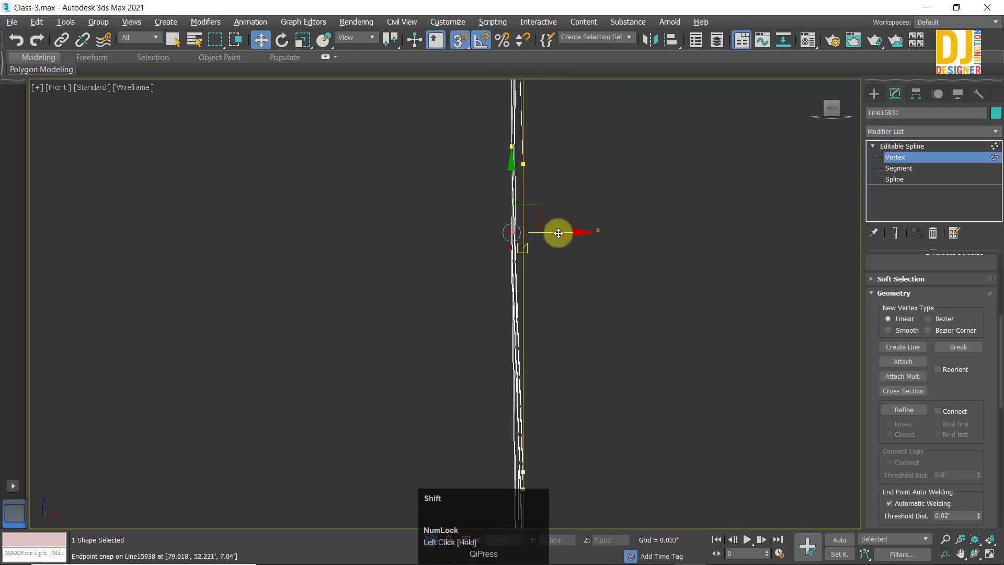
mouse_move(556, 230)
shift+mouse_down()
mouse_move(652, 175)
mouse_move(583, 349)
mouse_move(520, 468)
mouse_move(528, 475)
mouse_move(511, 471)
mouse_move(570, 425)
shift+mouse_up()
middle_drag(541, 273, 481, 319)
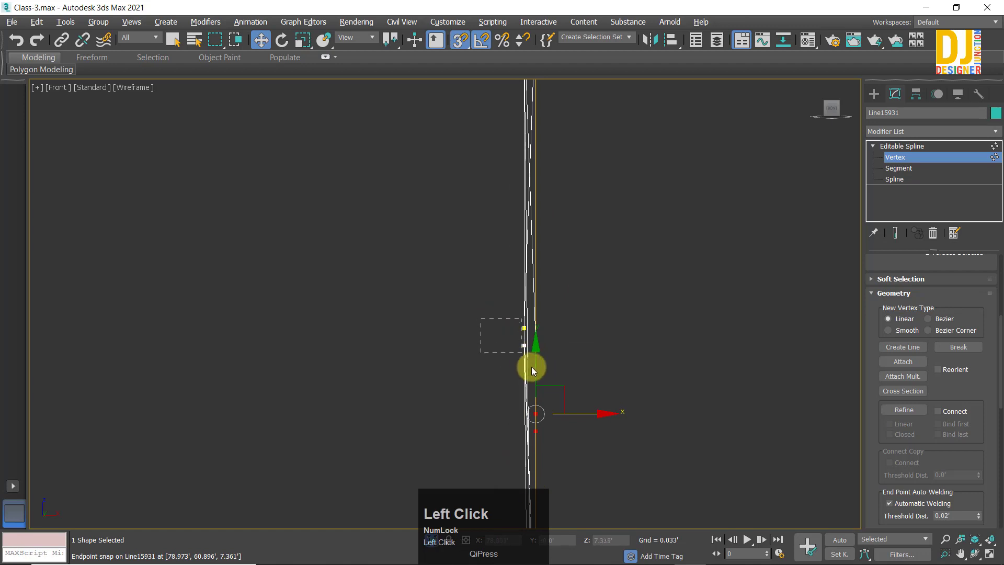
mouse_move(531, 369)
shift+mouse_down()
mouse_move(553, 331)
mouse_move(614, 328)
mouse_move(525, 352)
shift+mouse_up()
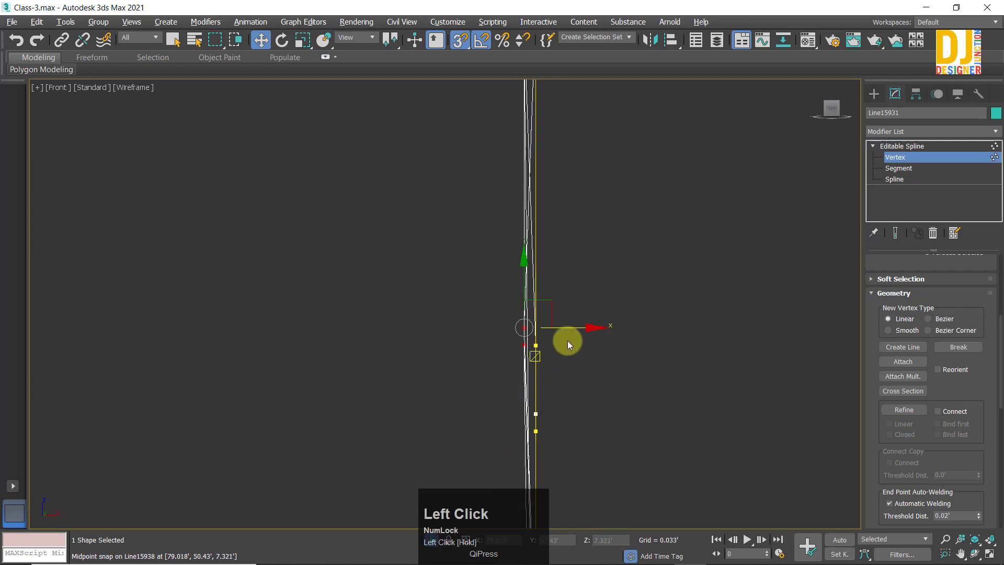
shift+drag(574, 329, 535, 437)
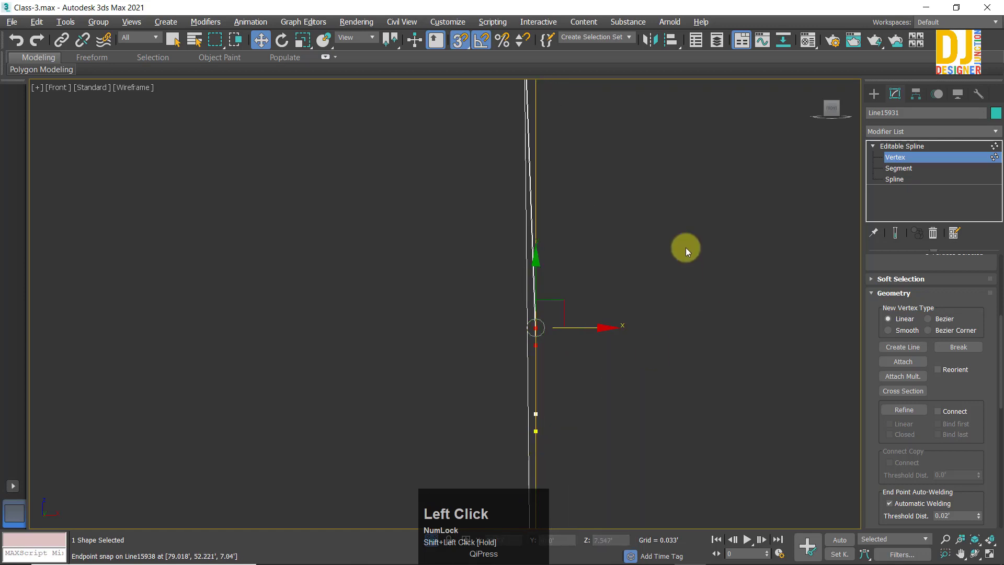
Step: Move the topmost plank vertices horizontally onto the vertical reference line and undo the last stray action
middle_drag(472, 246, 486, 504)
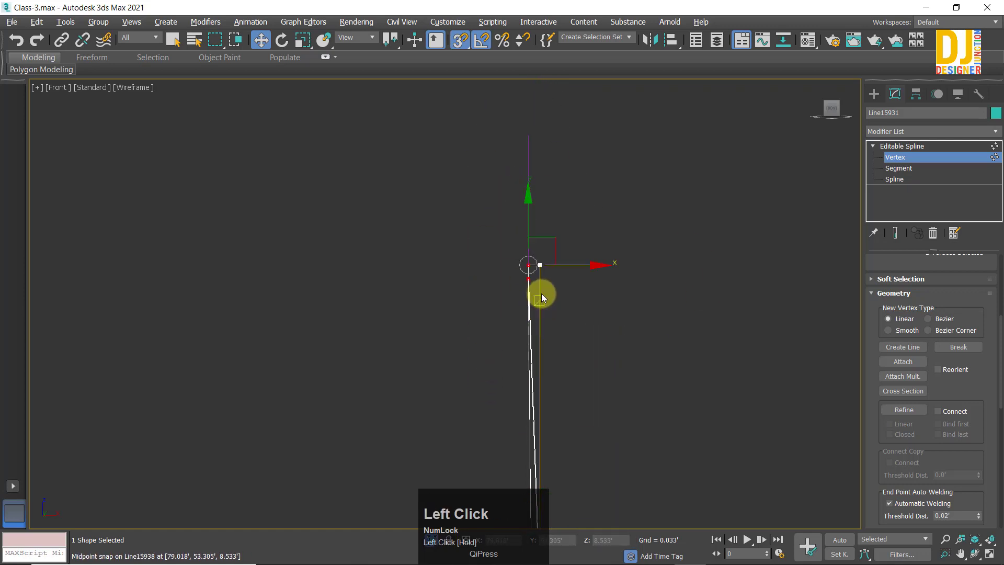
scroll(541, 293, up, 3)
shift+drag(572, 243, 544, 257)
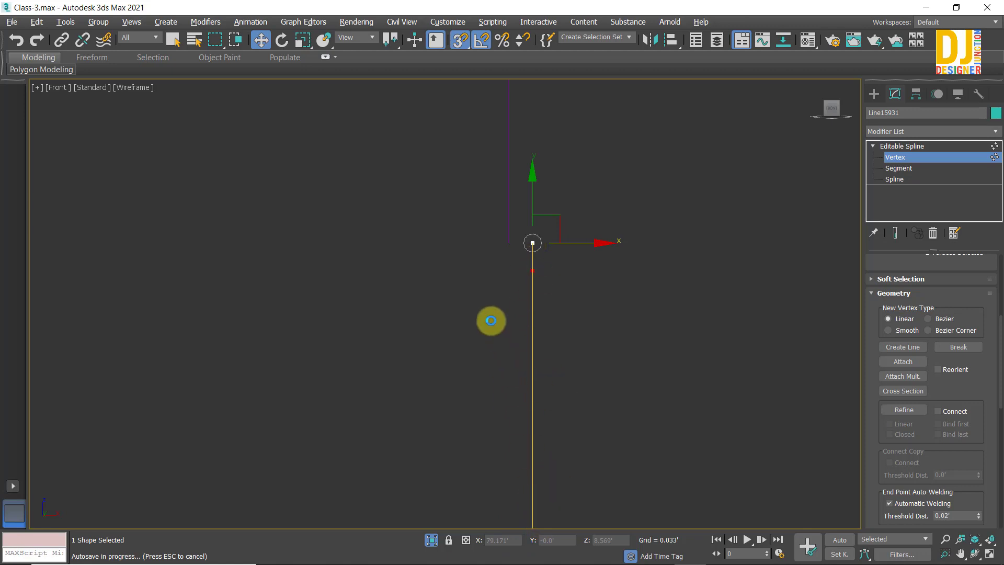
key(ctrl+z)
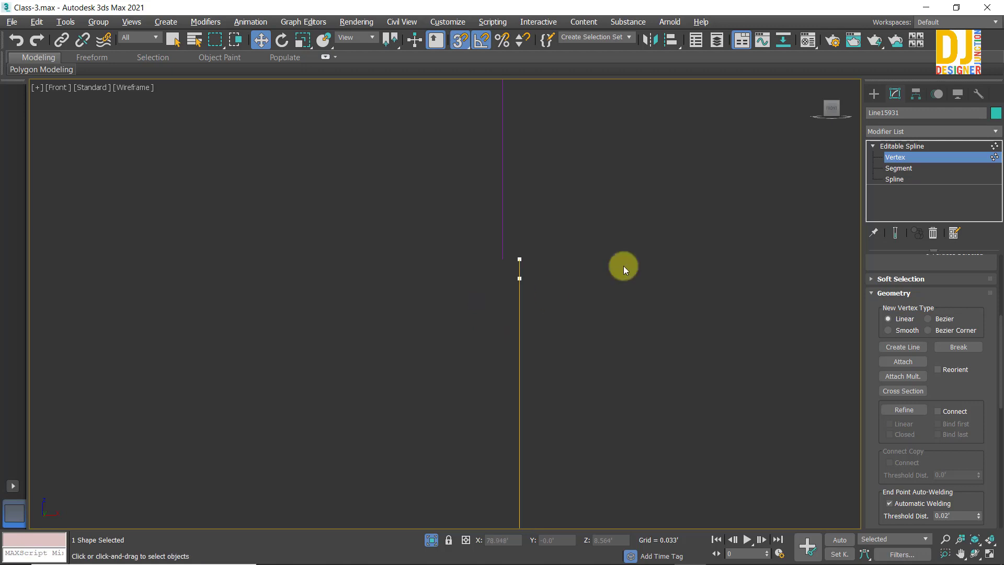
Step: Check the whole height of the plank spline for vertices that are still off the vertical line
middle_drag(584, 391, 546, 228)
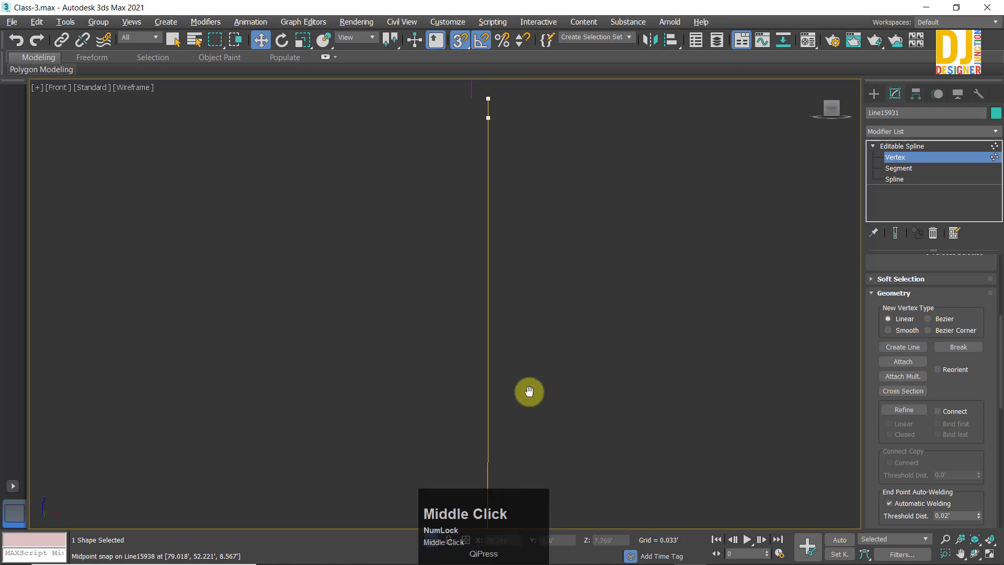
middle_drag(529, 391, 482, 298)
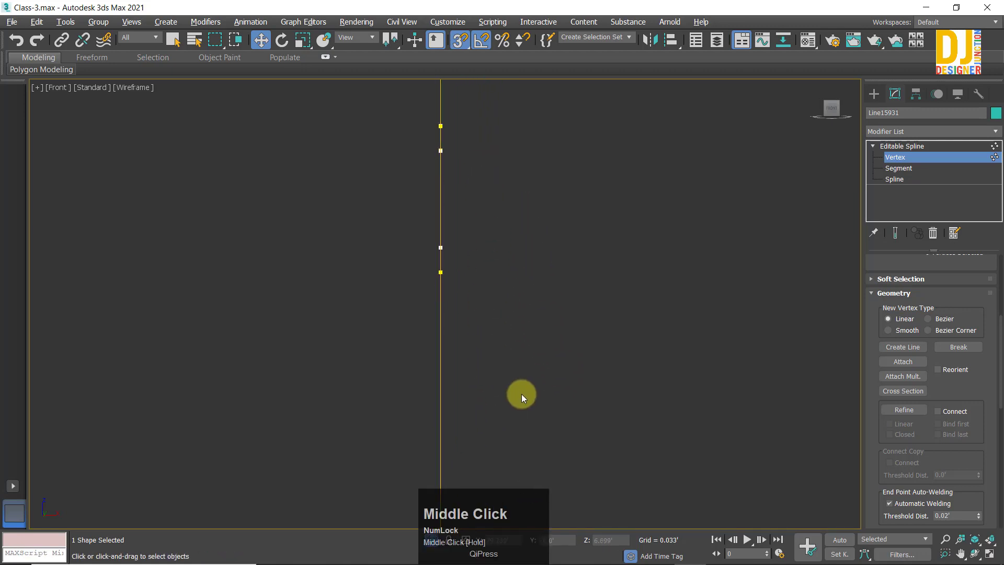
middle_drag(522, 394, 495, 246)
scroll(434, 331, up, 1)
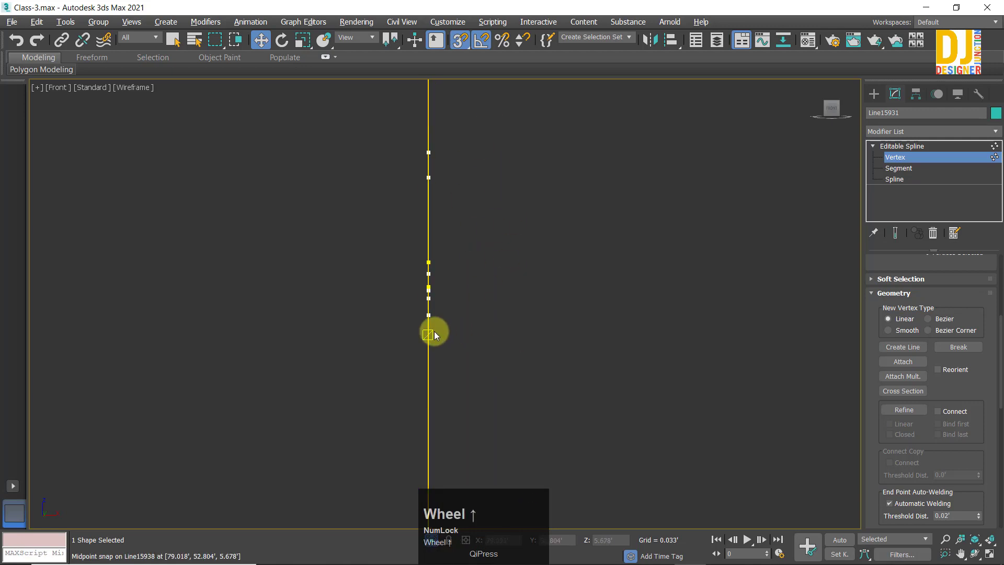
middle_drag(484, 124, 495, 409)
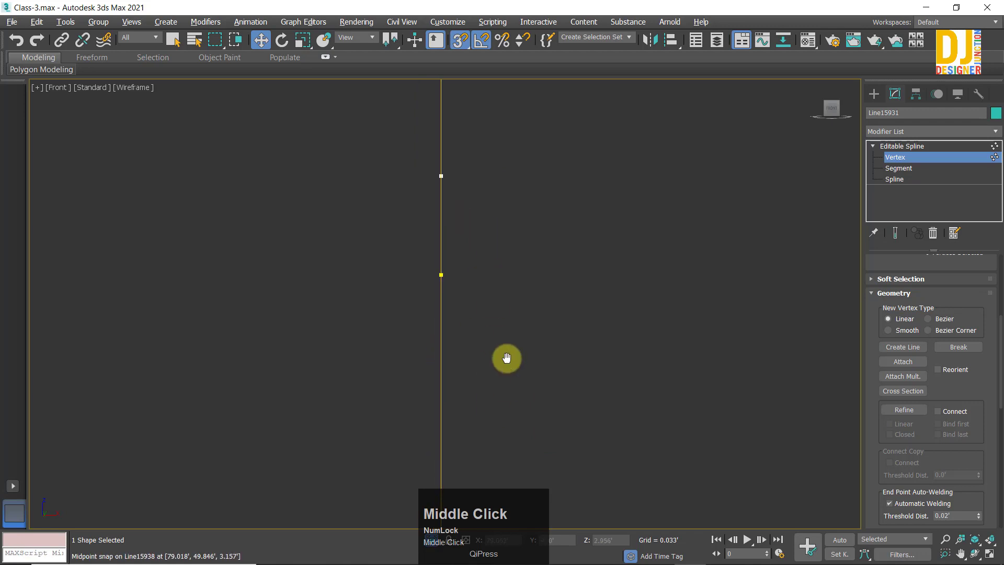
middle_drag(506, 357, 504, 303)
scroll(528, 417, down, 2)
middle_drag(528, 417, 555, 330)
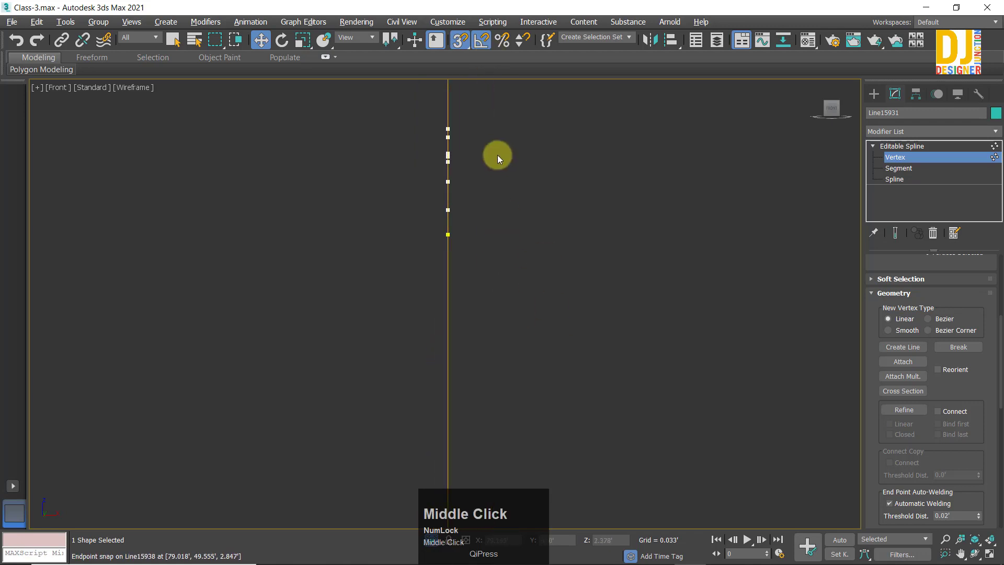
middle_drag(493, 239, 486, 117)
middle_drag(530, 426, 522, 197)
middle_drag(514, 387, 515, 150)
middle_drag(513, 412, 525, 275)
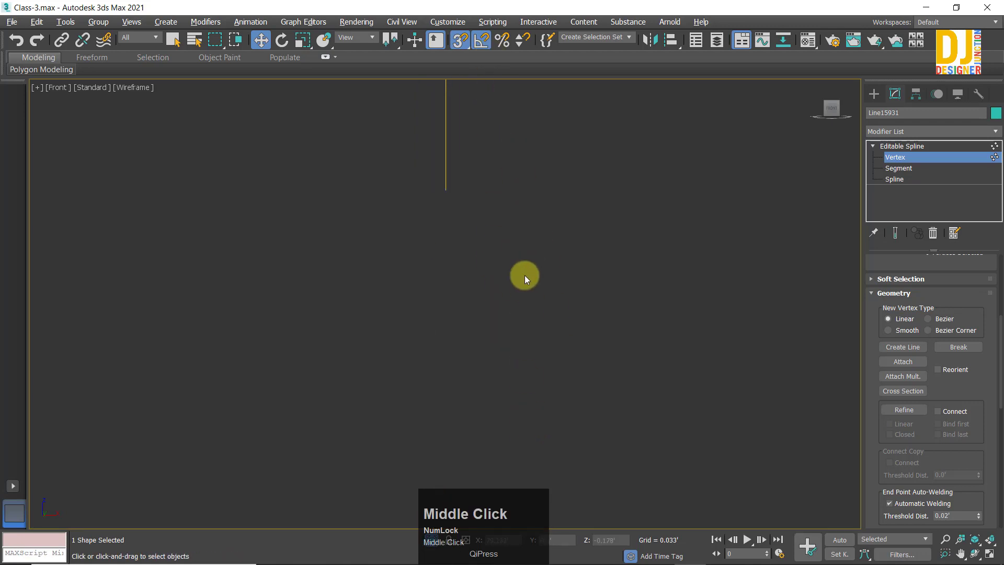
middle_drag(534, 148, 464, 338)
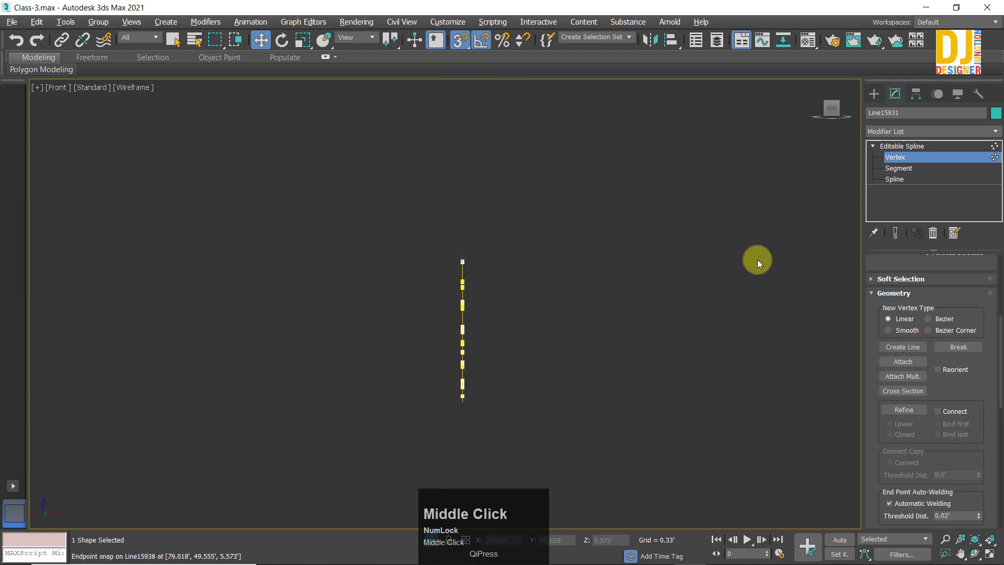
Step: Finish vertex editing, show the Left view maximized, deselect the spline and turn snapping off
click(901, 146)
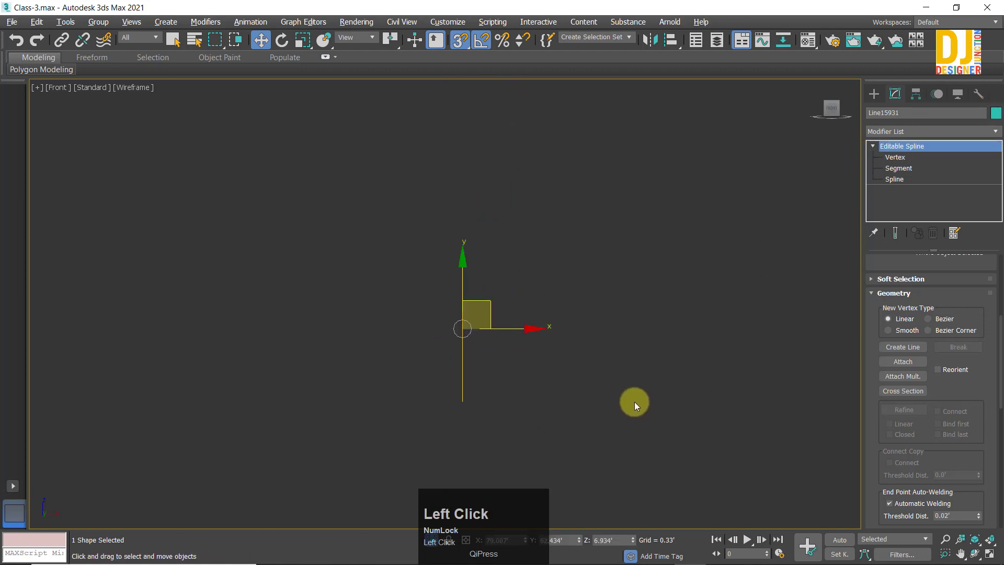
key(alt+w)
key(alt+w)
key(alt+w)
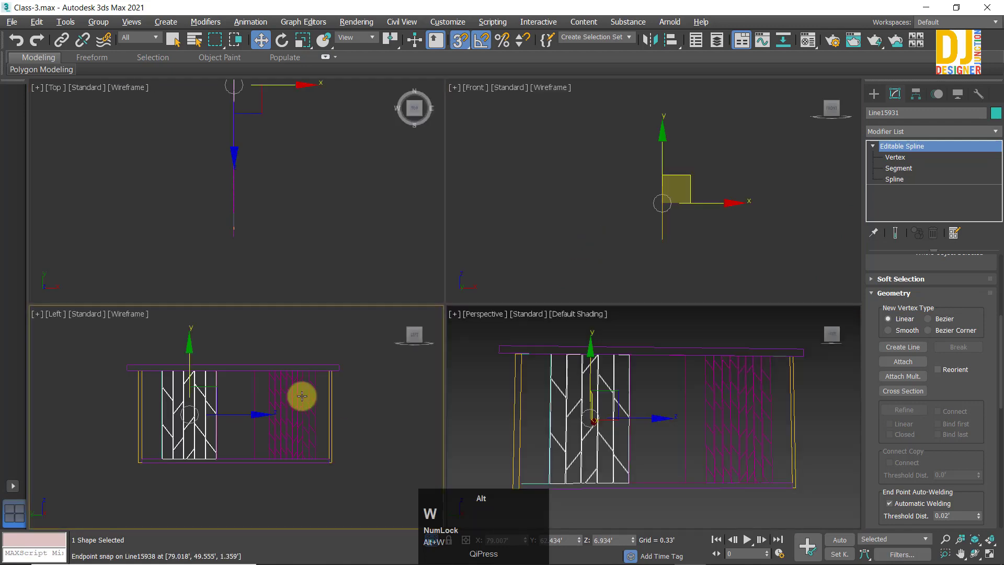
key(alt+w)
click(413, 147)
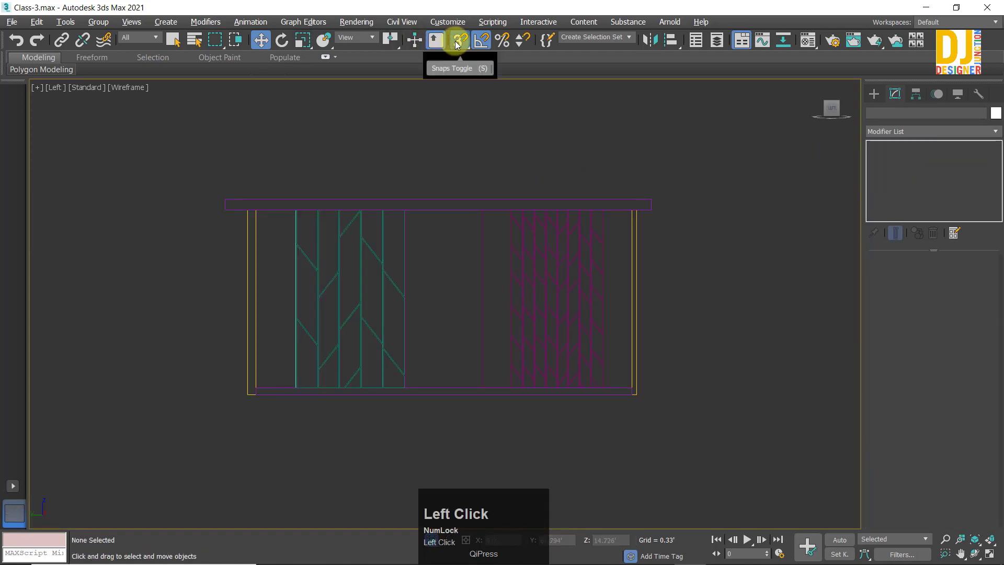
Step: Examine the plank spline's vertices and the neighbouring purple chevron pattern in the Left view, then leave vertex editing
scroll(428, 255, up, 3)
scroll(522, 249, down, 2)
middle_click(319, 263)
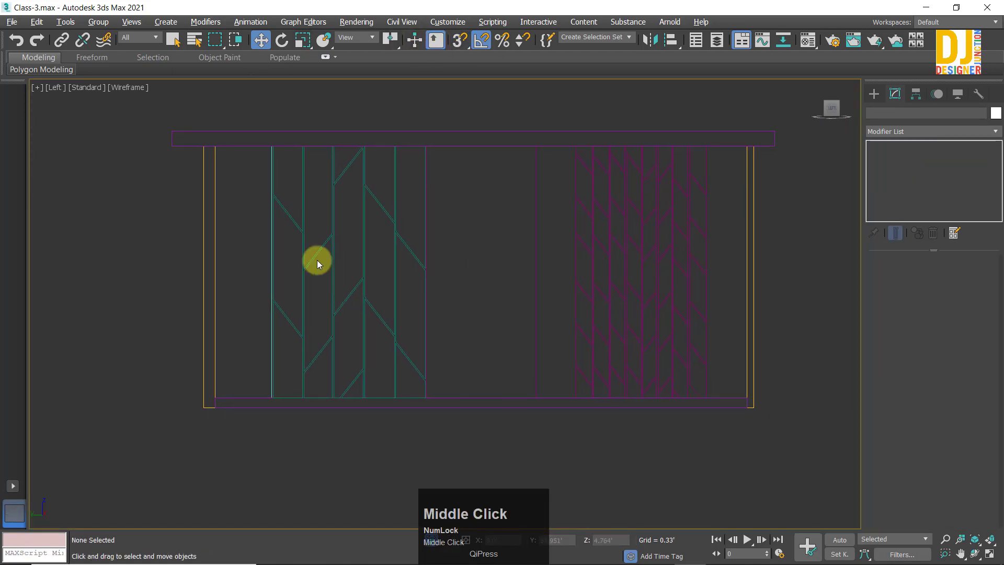
click(320, 261)
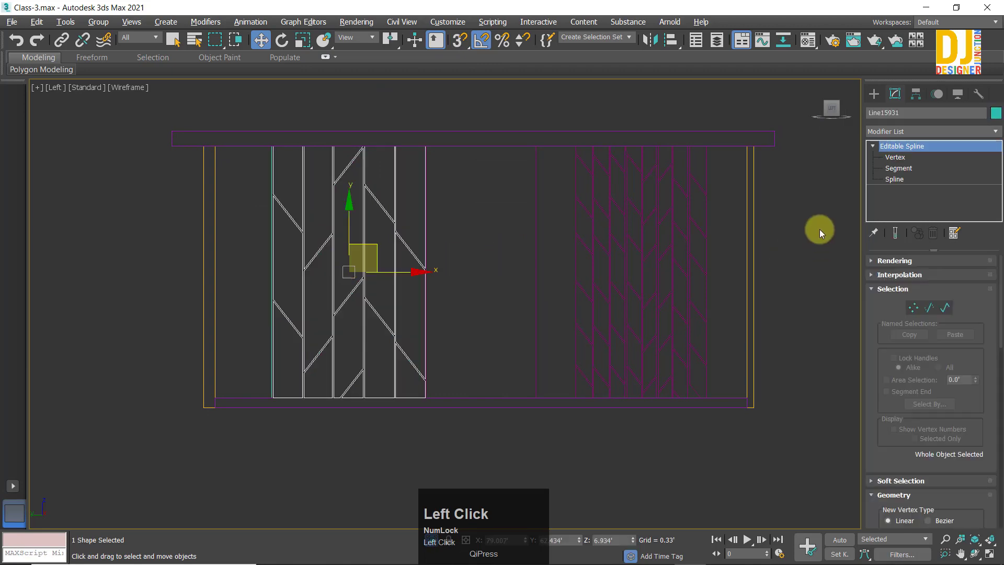
click(913, 308)
scroll(687, 187, up, 3)
middle_drag(686, 187, 607, 234)
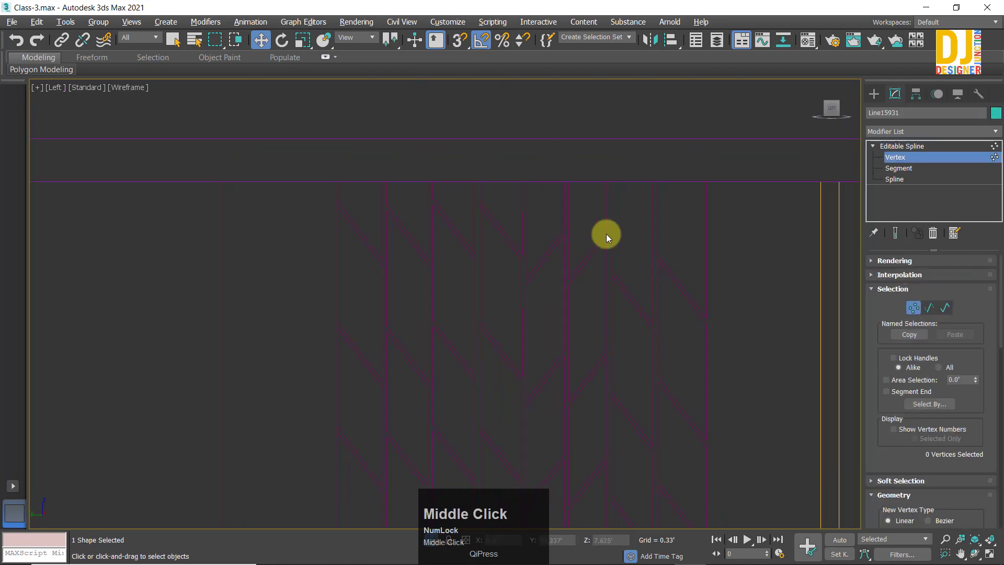
scroll(509, 207, up, 2)
middle_drag(788, 347, 697, 261)
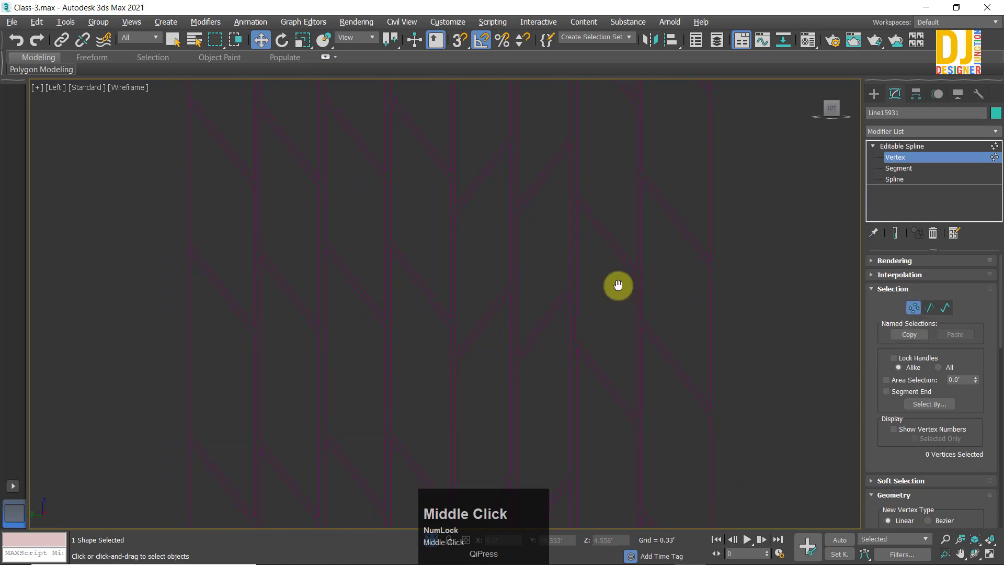
scroll(624, 274, down, 2)
middle_drag(617, 358, 633, 389)
scroll(620, 356, down, 2)
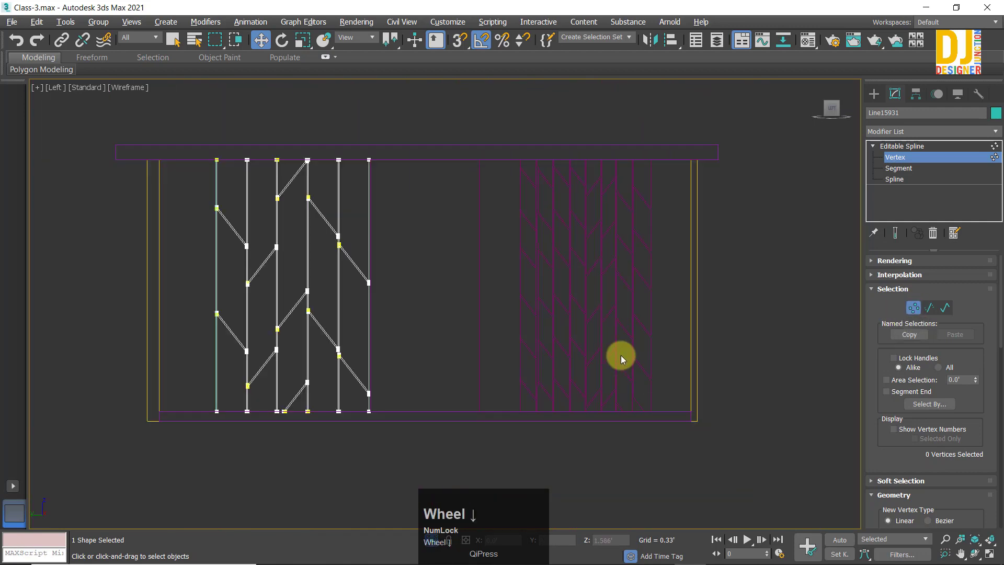
click(903, 148)
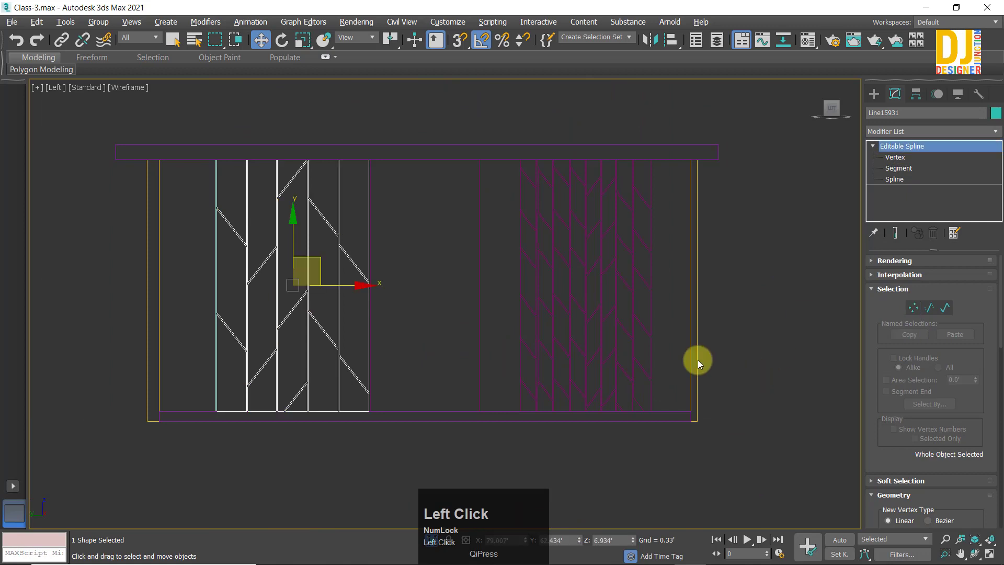
click(698, 359)
scroll(324, 322, down, 3)
drag(144, 184, 551, 428)
scroll(469, 394, down, 3)
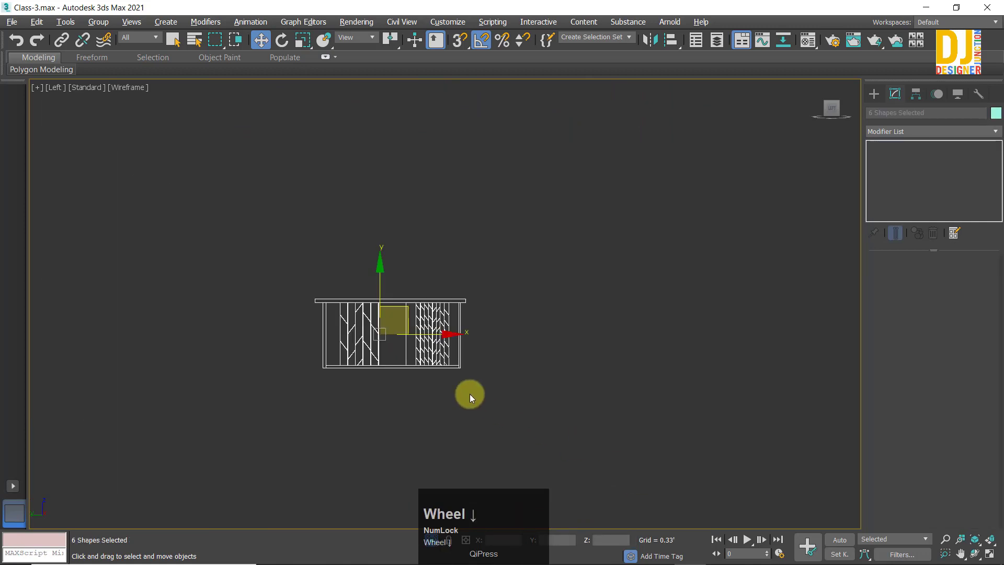
click(253, 300)
drag(253, 300, 542, 452)
scroll(462, 425, up, 5)
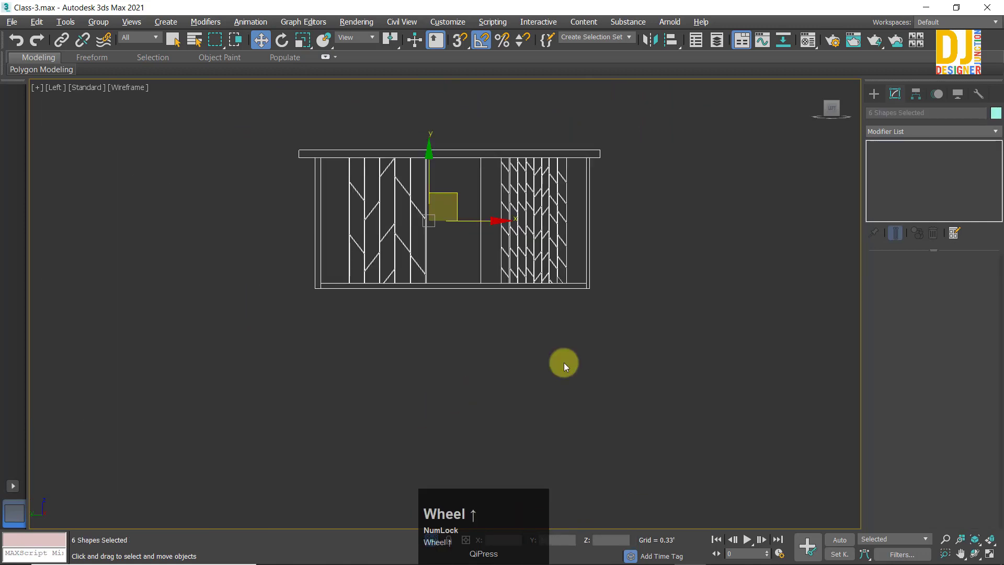
click(369, 179)
Step: Select the teal plank spline in the maximized Perspective view and apply an Extrude modifier to it
key(alt+w)
click(673, 476)
key(alt+w)
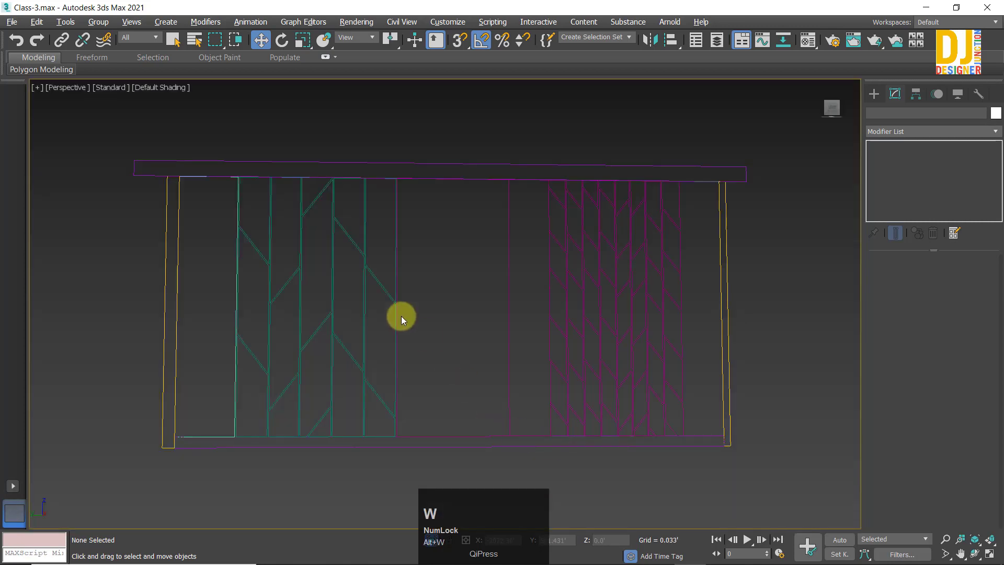
click(244, 242)
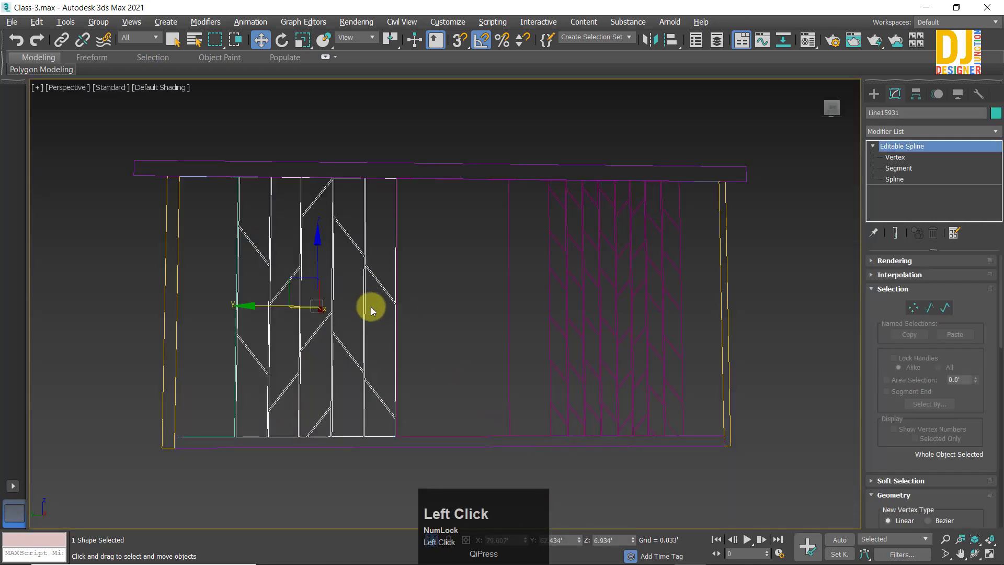
key(z)
alt+middle_drag(438, 260, 852, 156)
click(879, 132)
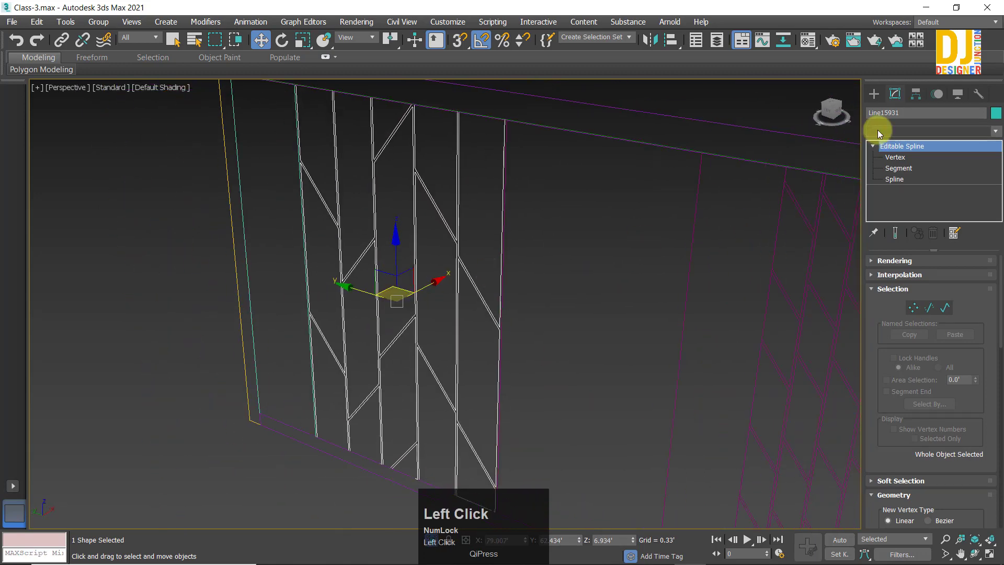
text(esh)
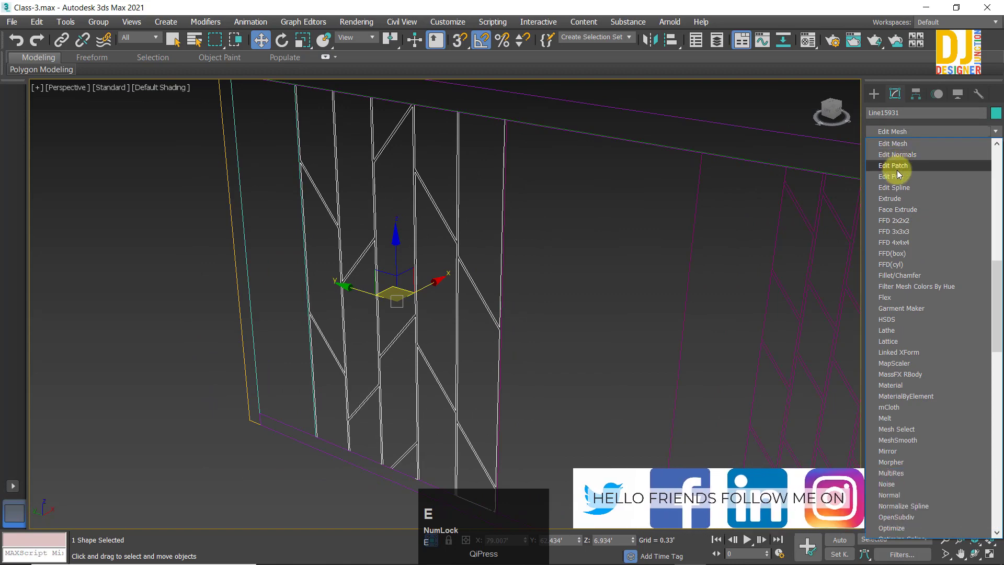
click(889, 199)
alt+middle_drag(518, 290, 528, 286)
Step: Set the plank extrusion amount to 8 mm and inspect the plank thickness from the side
click(948, 278)
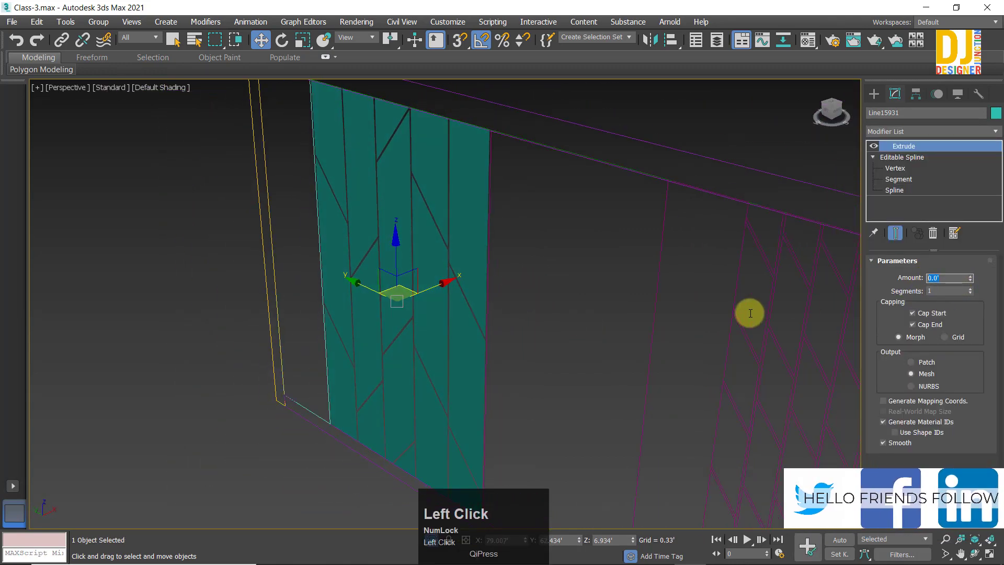
text(8)
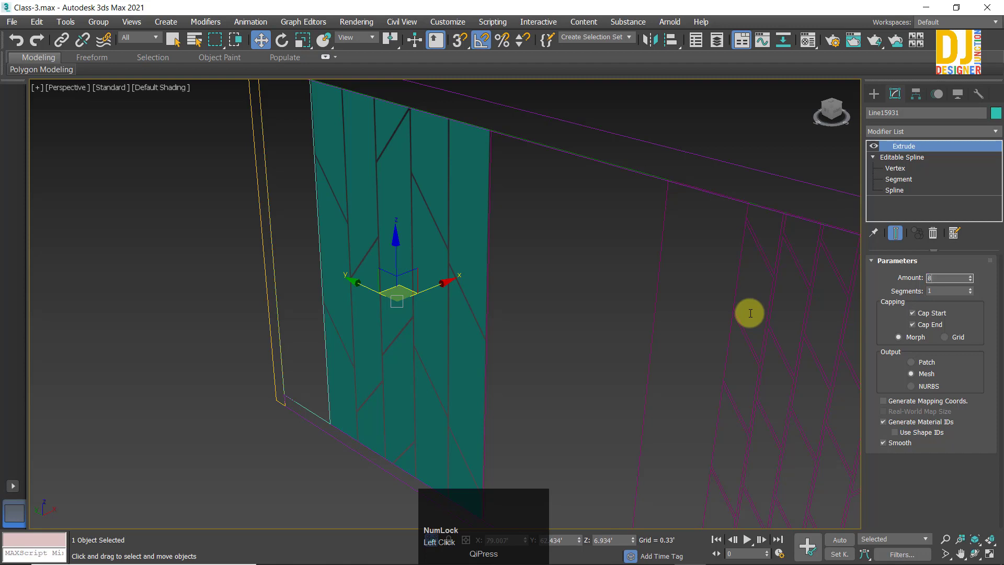
text(mm)
key(Return)
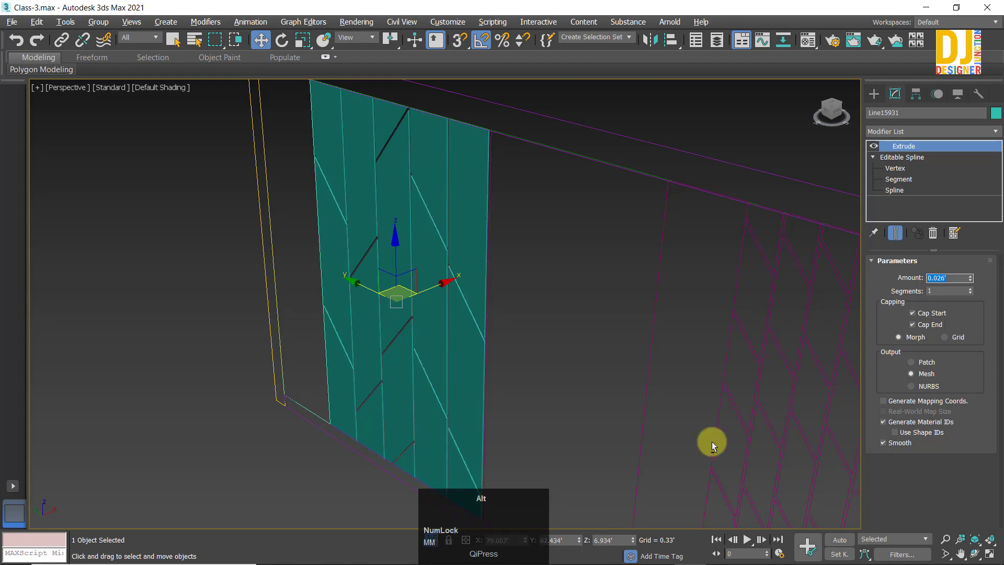
alt+middle_drag(467, 193, 460, 217)
scroll(466, 228, up, 3)
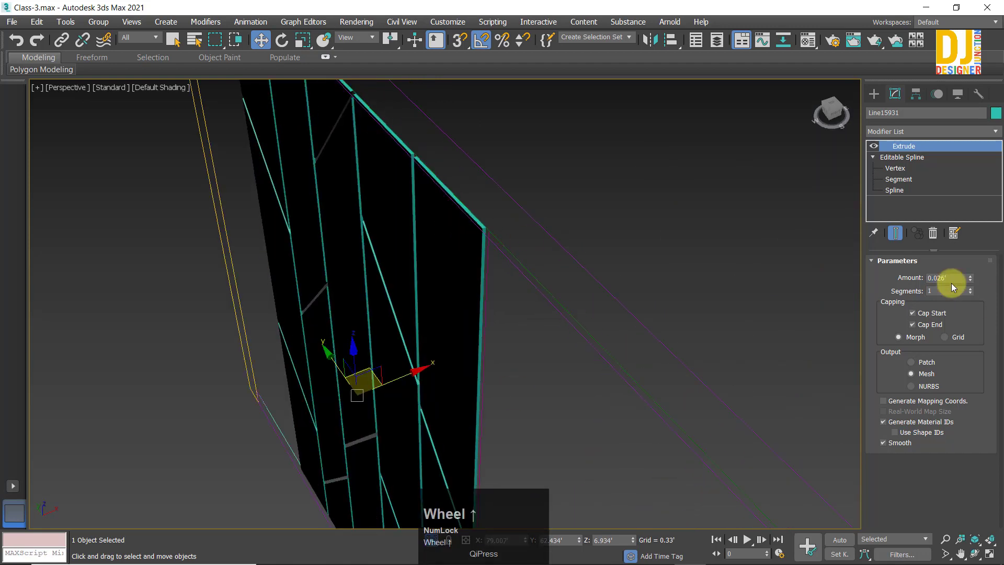
Step: Set the plank extrusion amount to 12 mm
click(845, 297)
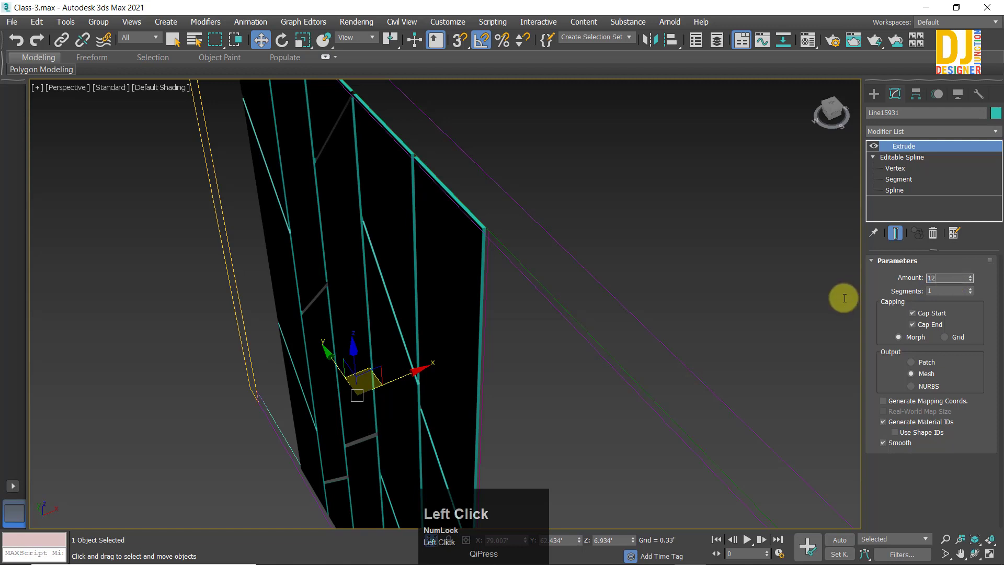
text(12)
key(Return)
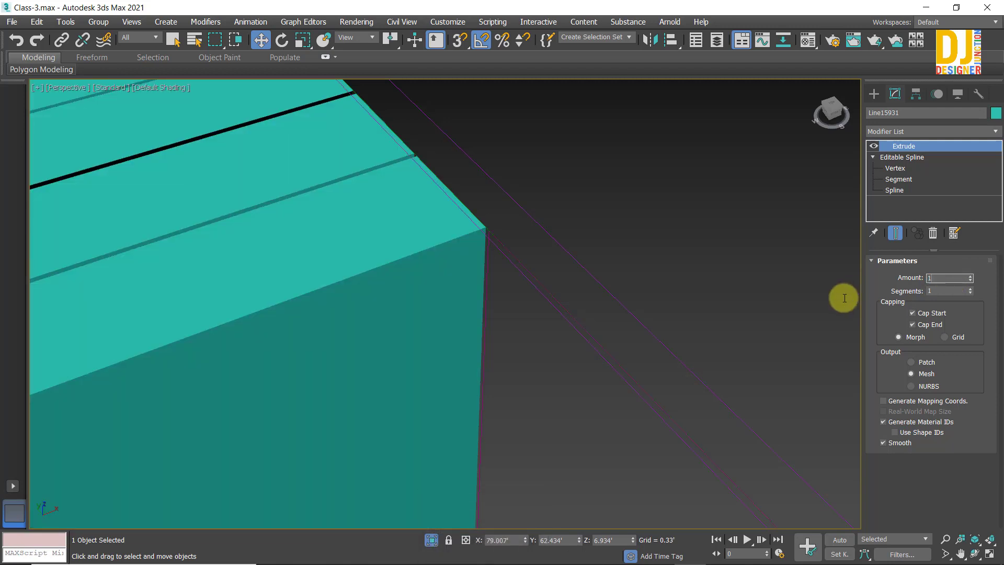
text(mm)
key(Return)
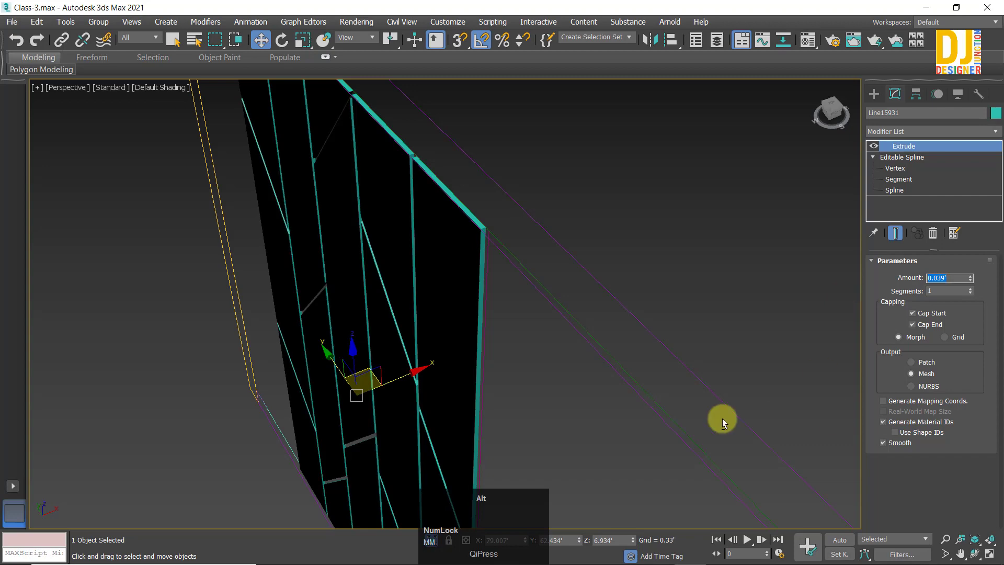
alt+middle_drag(516, 314, 502, 240)
scroll(504, 228, down, 5)
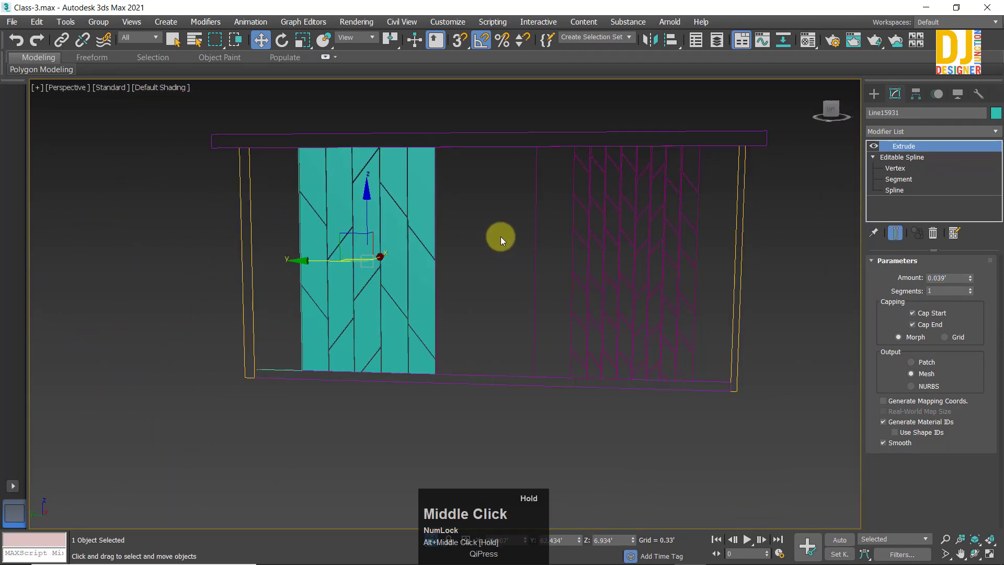
Step: Deselect the extruded planks and select the purple chevron pattern spline on the counter front
click(495, 208)
scroll(359, 257, up, 5)
alt+middle_drag(359, 257, 401, 272)
scroll(401, 273, down, 5)
middle_drag(698, 250, 482, 241)
scroll(525, 255, up, 3)
click(390, 140)
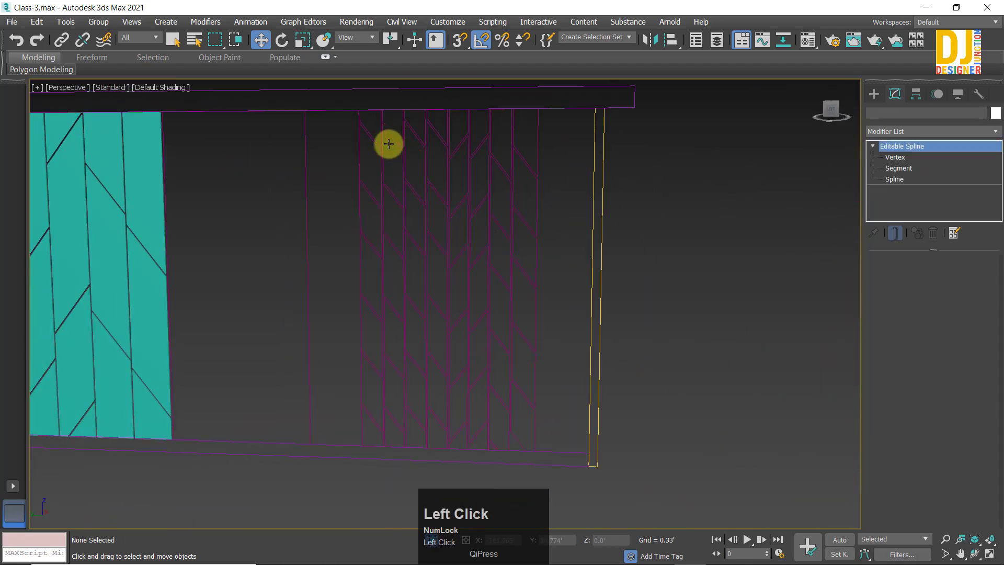
middle_drag(385, 143, 447, 255)
mouse_move(528, 257)
alt+middle_down()
mouse_move(489, 262)
mouse_move(524, 258)
alt+middle_up()
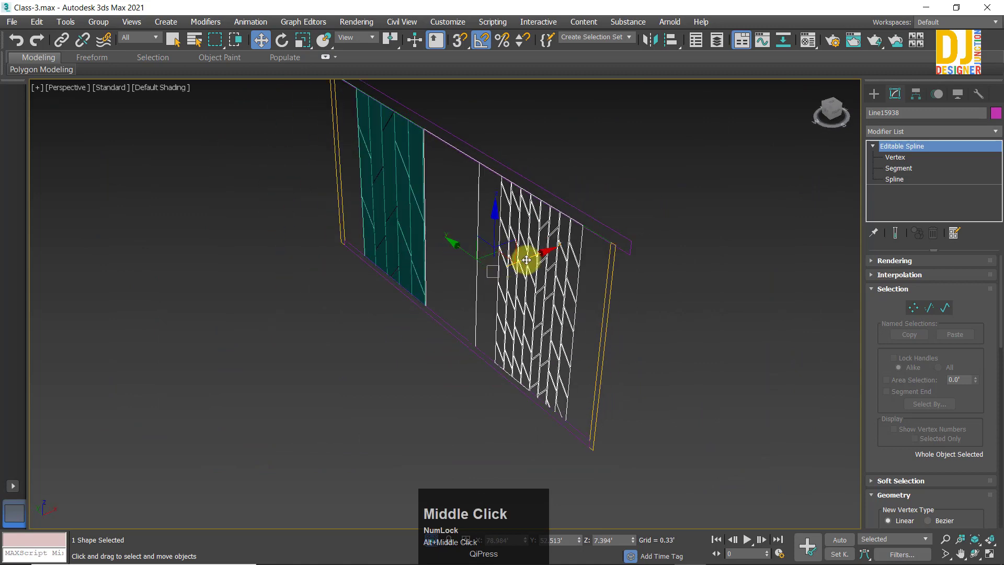
Step: Try moving the purple pattern spline away from the counter front and undo the move
drag(524, 258, 684, 246)
key(ctrl+z)
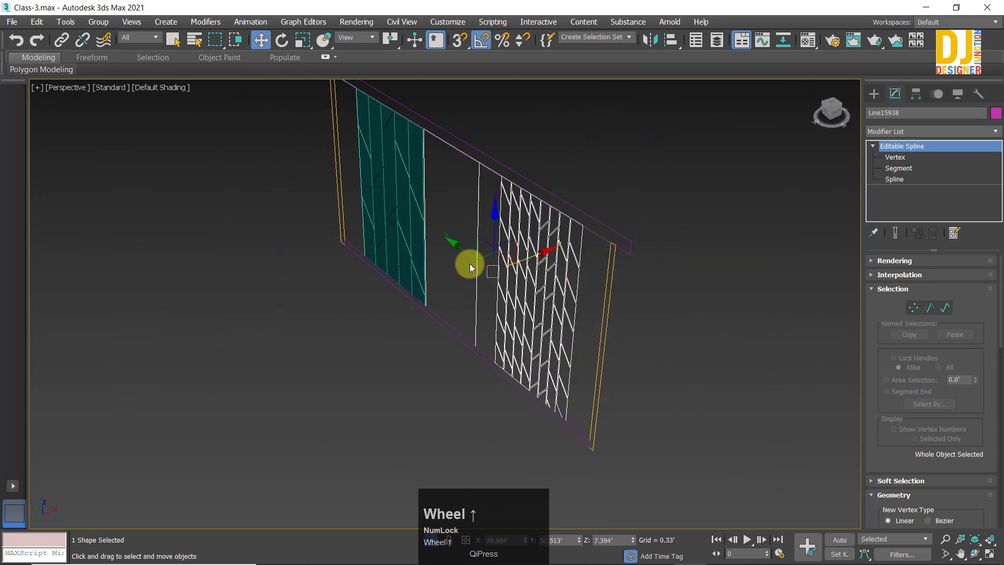
scroll(469, 264, up, 3)
alt+middle_drag(520, 267, 498, 185)
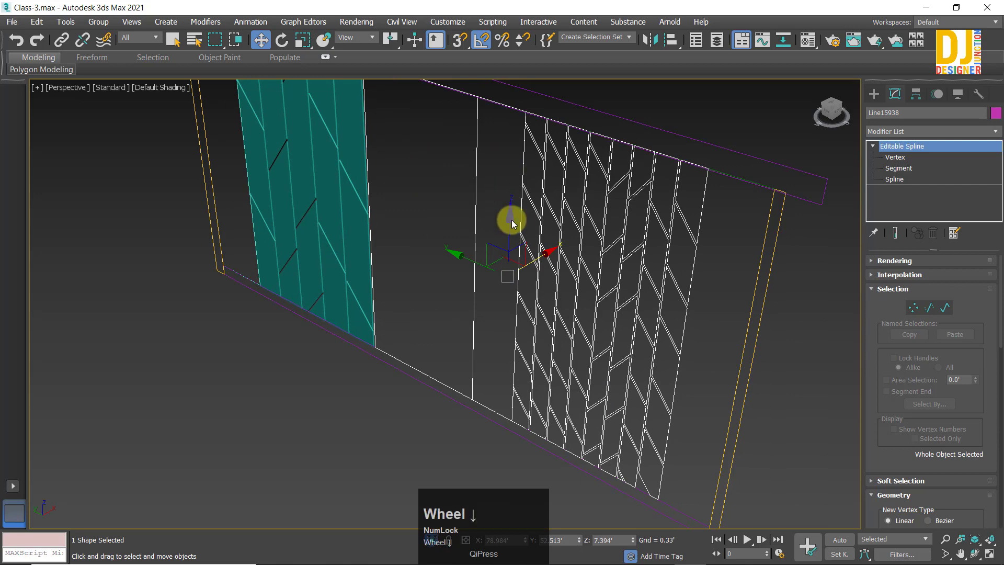
Step: Clone the purple pattern spline as a single copy placed clear of the counter front
scroll(512, 224, down, 4)
middle_click(538, 235)
shift+drag(555, 226, 713, 188)
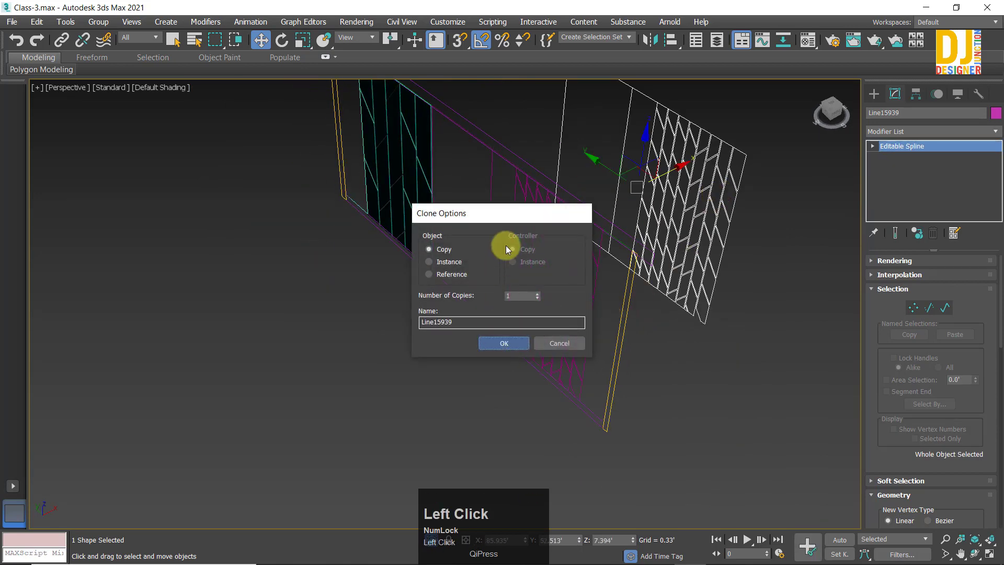
key(Return)
mouse_move(526, 233)
alt+middle_down()
mouse_move(579, 242)
mouse_move(529, 255)
mouse_move(605, 293)
mouse_move(772, 291)
alt+middle_up()
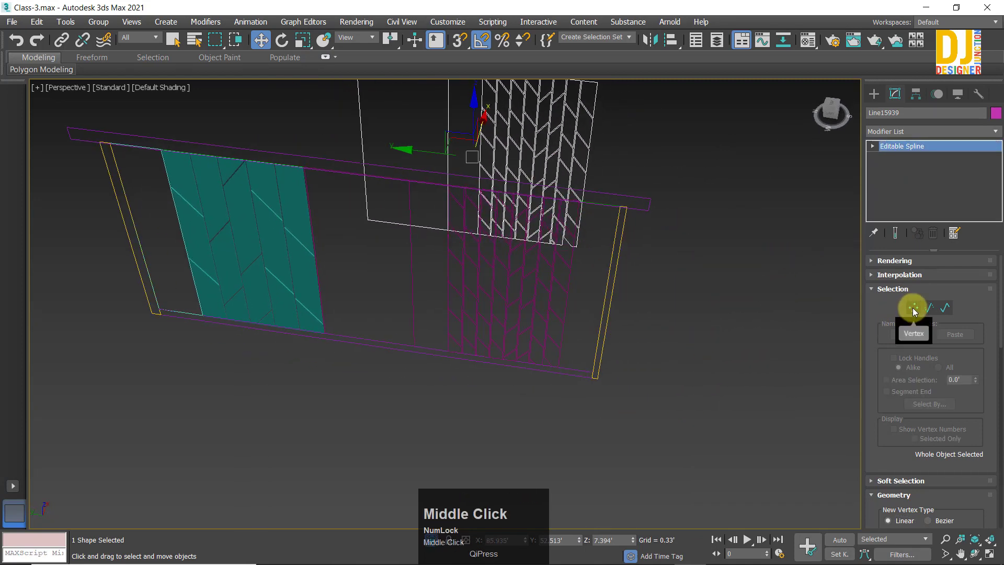
Step: Delete the two plain panel outlines beside the chevron pattern from the copied spline and leave spline editing
click(943, 309)
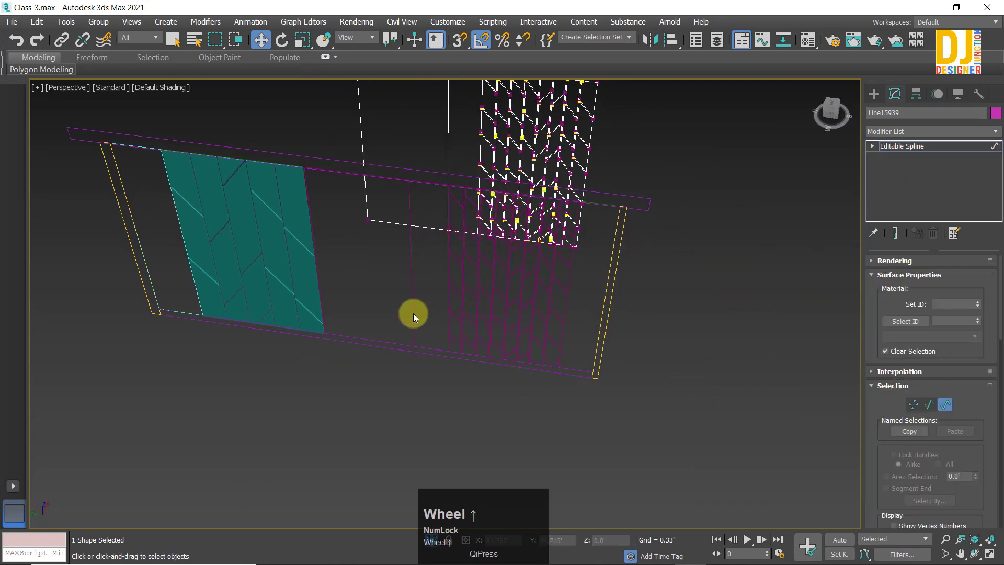
scroll(413, 314, down, 3)
middle_drag(448, 291, 507, 242)
scroll(497, 206, up, 2)
scroll(469, 224, up, 2)
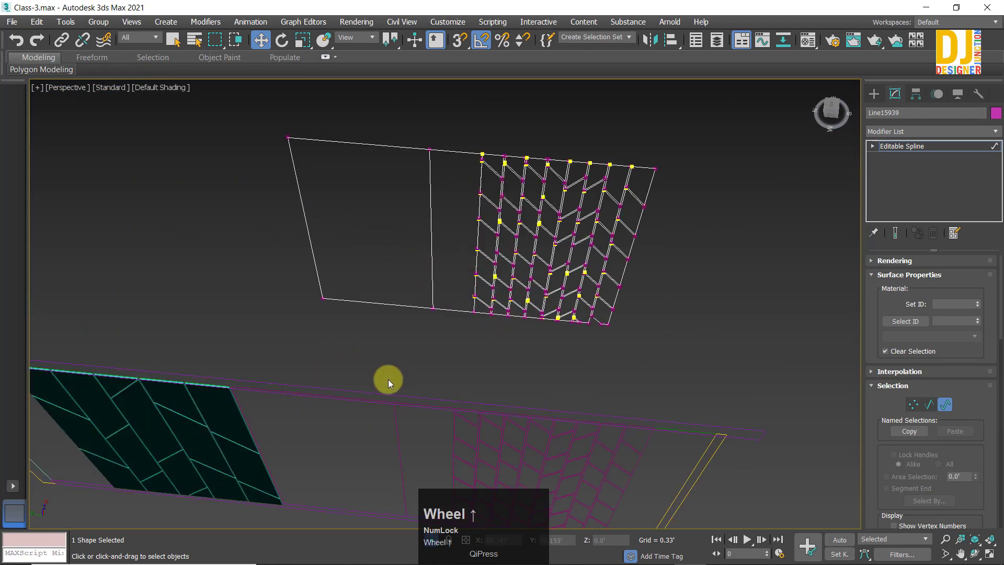
click(439, 321)
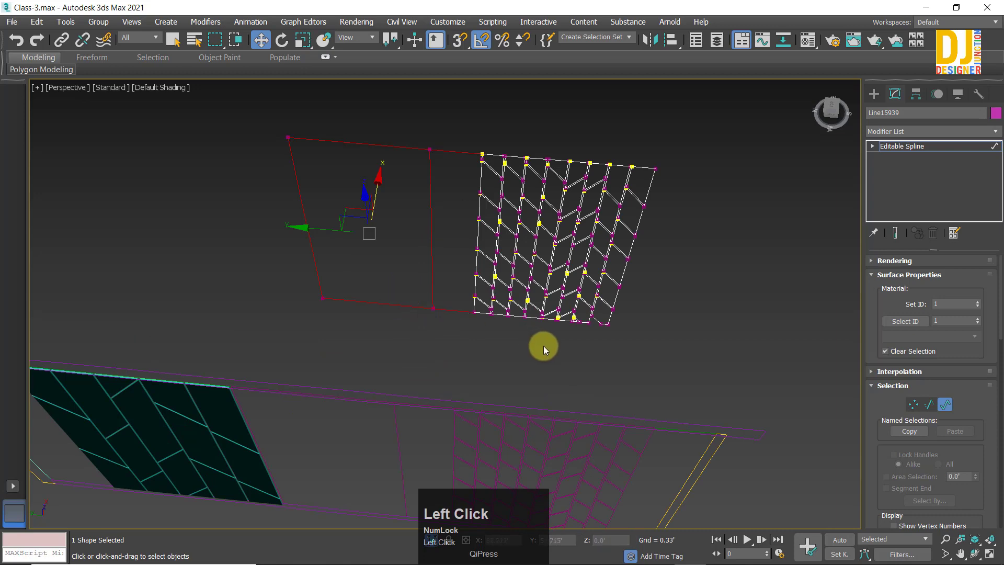
scroll(458, 198, up, 2)
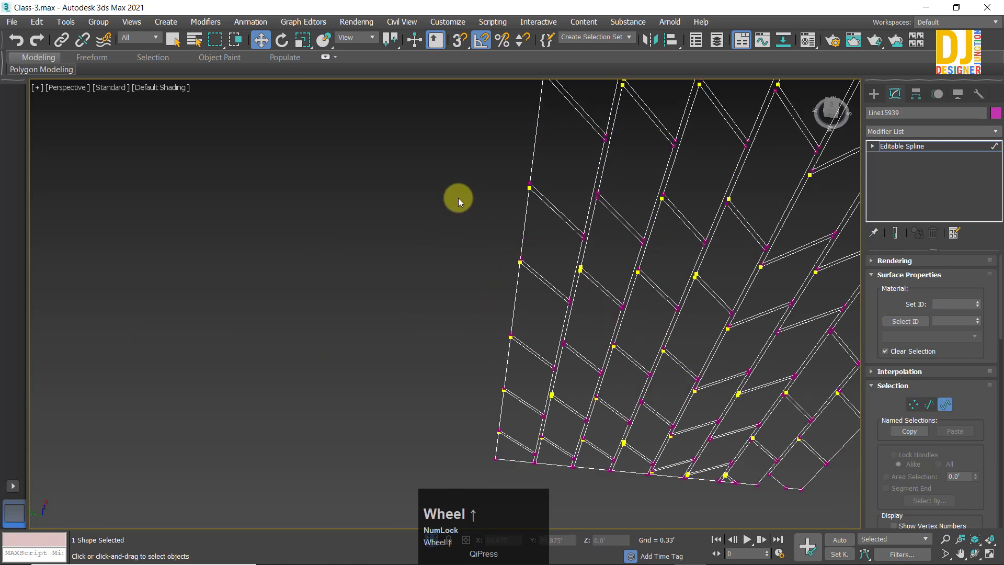
scroll(458, 198, down, 2)
click(903, 147)
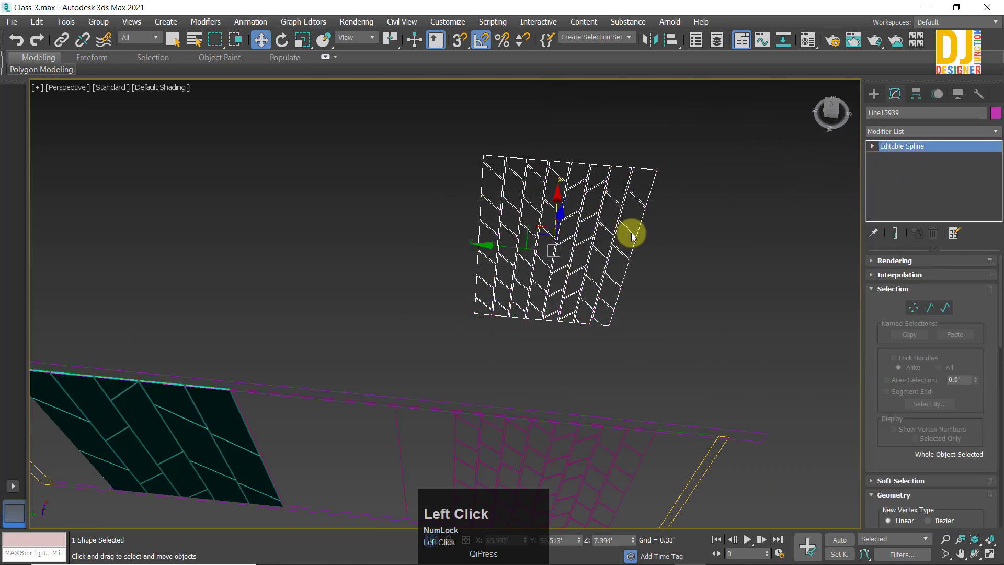
Step: Select the original purple pattern spline on the counter front and frame it in the maximized Left view
middle_drag(715, 318, 531, 276)
click(449, 300)
click(504, 278)
click(478, 267)
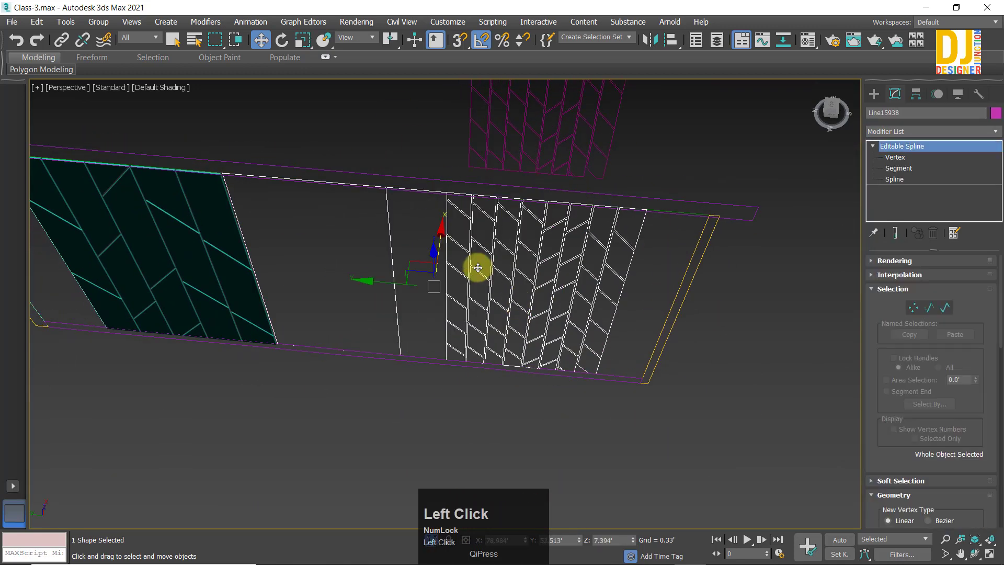
key(z)
key(alt+w)
key(alt+w)
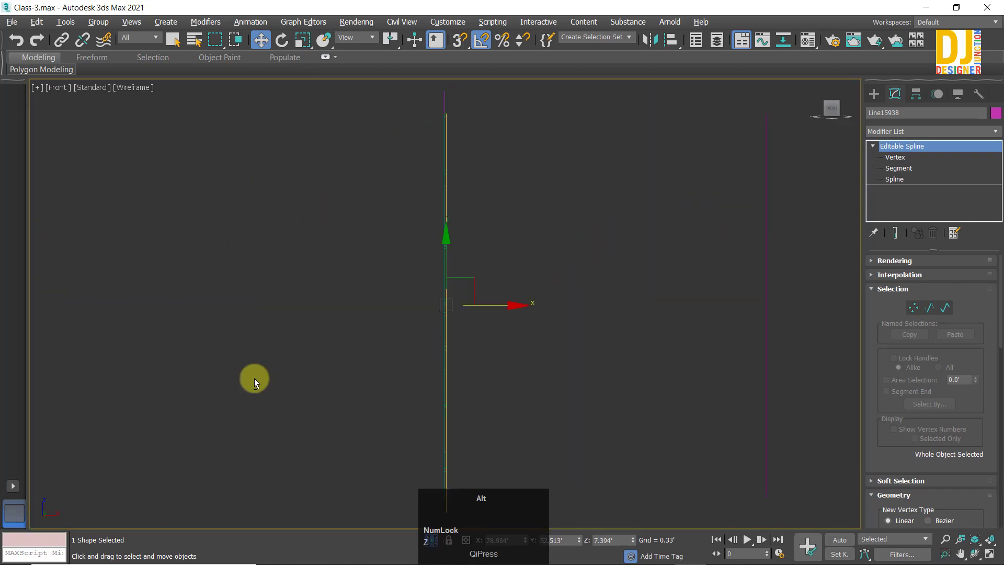
key(alt+w)
key(alt+w)
key(z)
Step: Delete the original spline's chevron pattern vertices and the vertices along the narrow plain panel's outer edge
click(913, 308)
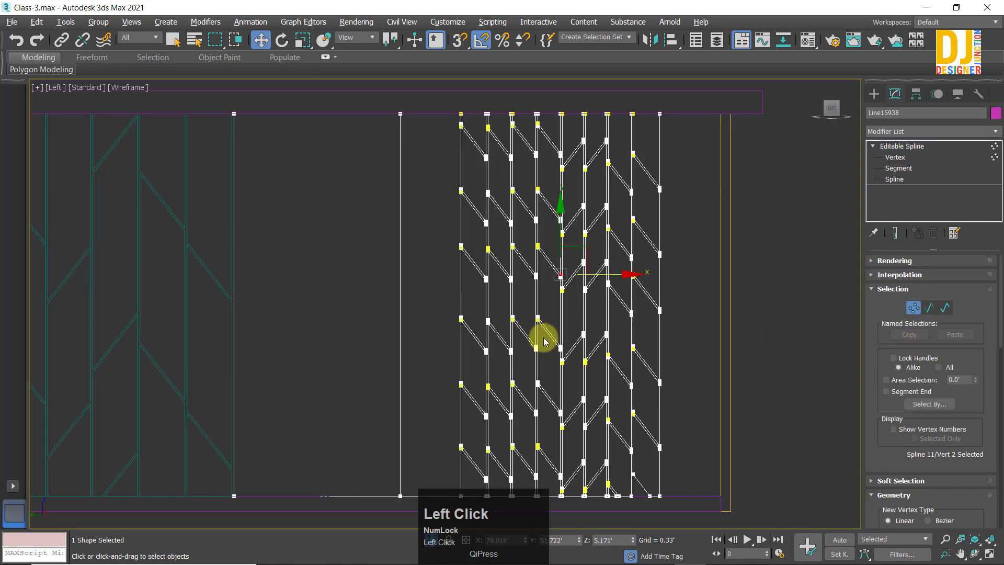
middle_drag(482, 295, 421, 268)
scroll(421, 269, down, 2)
drag(691, 438, 425, 124)
key(Delete)
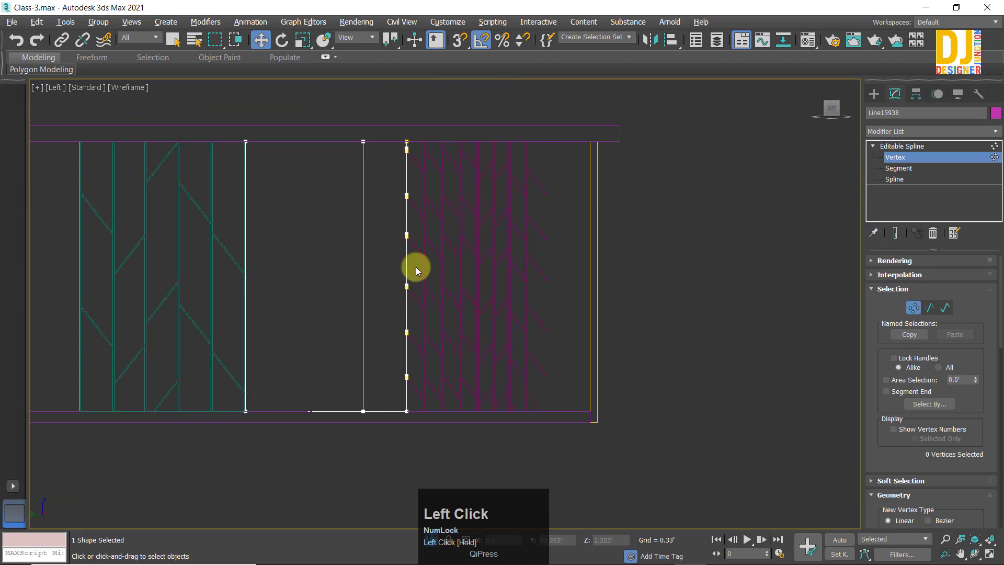
drag(439, 429, 384, 112)
key(Delete)
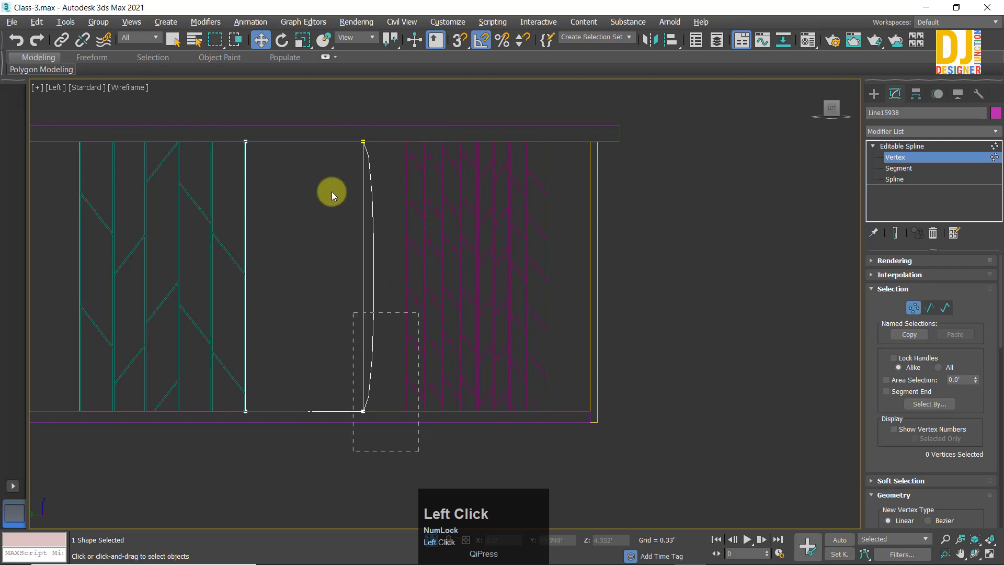
scroll(416, 227, up, 1)
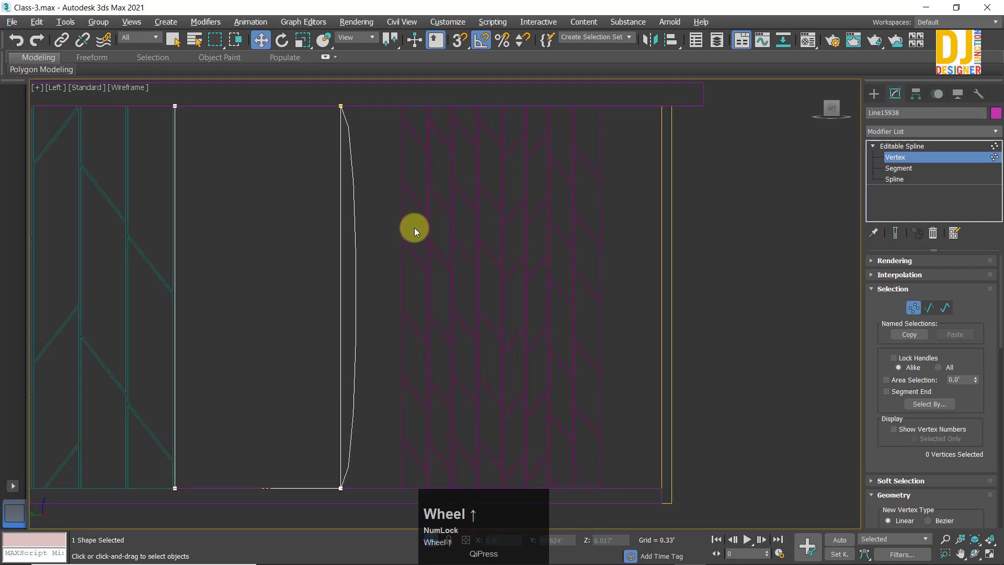
Step: Delete the leftover curved spline beside the plain panel and leave spline editing
click(945, 309)
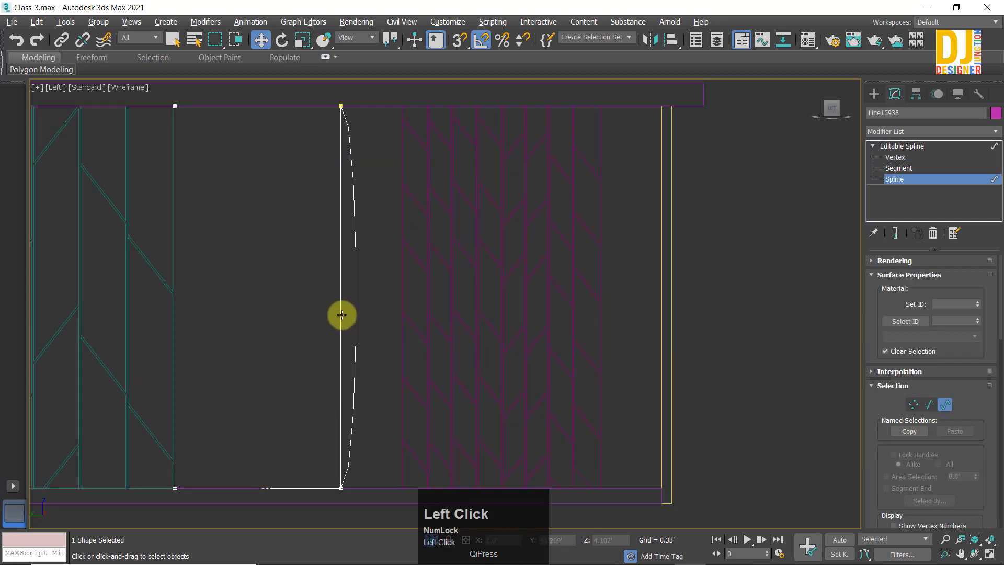
click(358, 307)
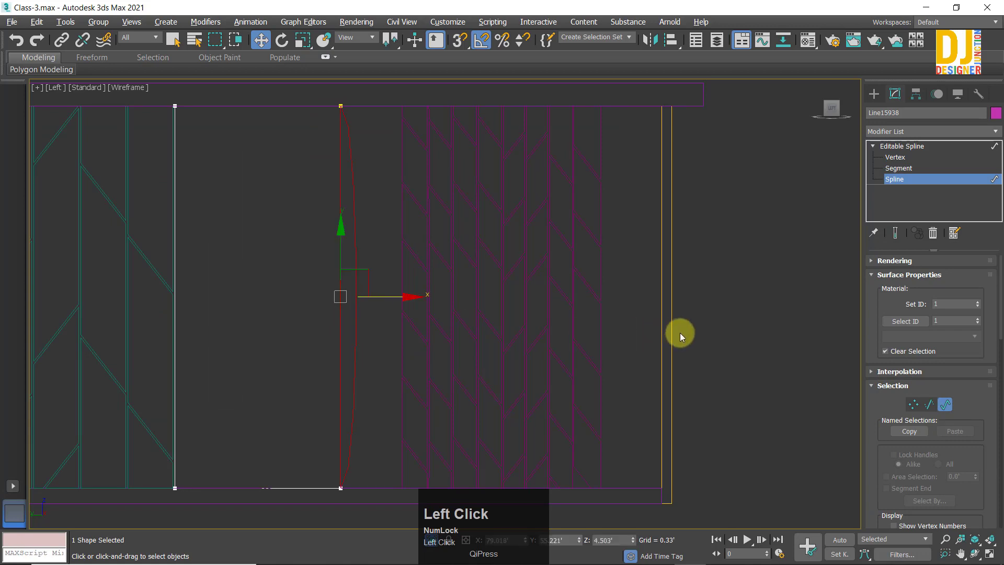
key(Delete)
click(889, 146)
scroll(638, 234, down, 5)
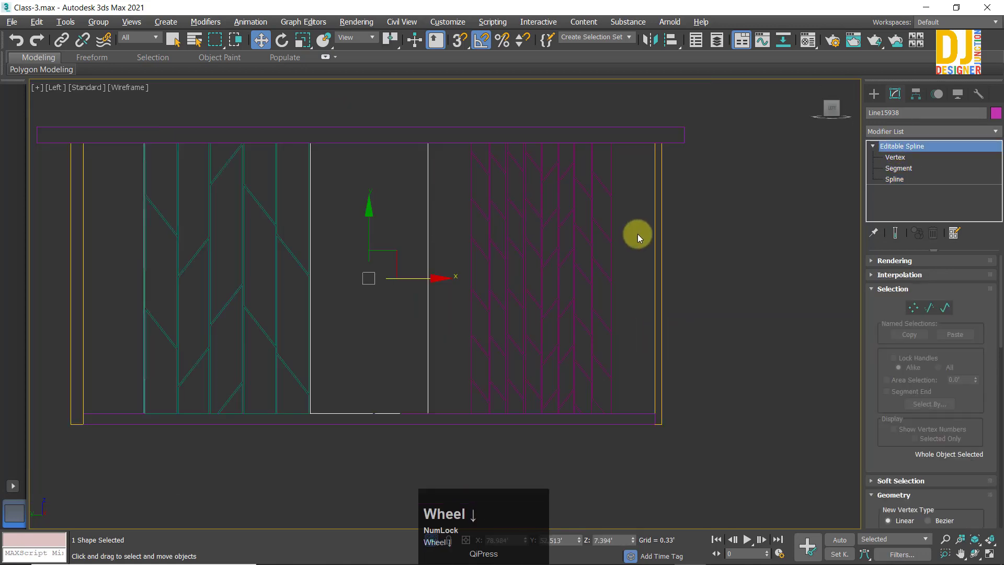
Step: Select the offset copy of the chevron pattern spline and move it along X back to the counter front in the Front view
click(650, 303)
key(alt+w)
key(alt+w)
middle_drag(627, 293, 580, 416)
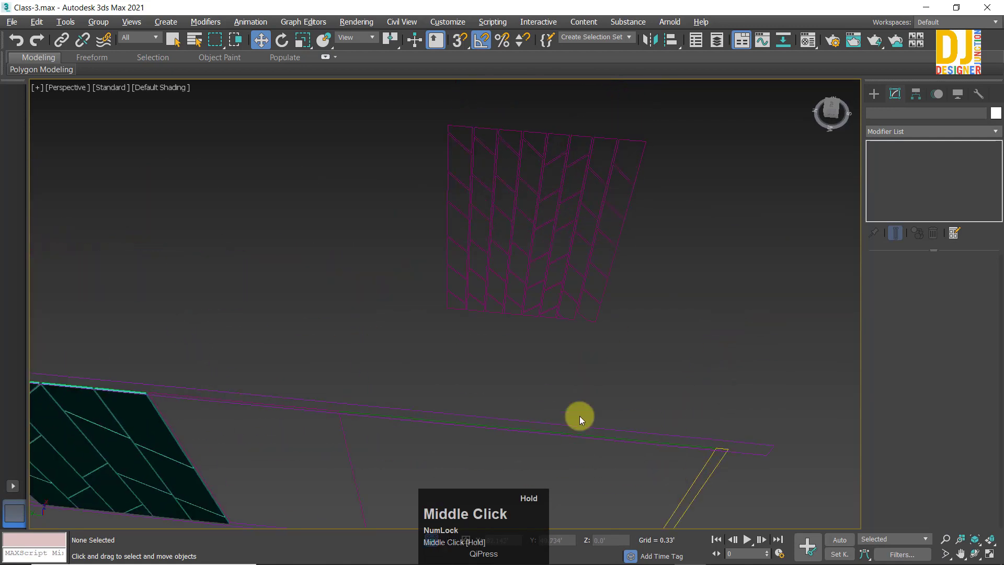
scroll(579, 415, down, 3)
drag(469, 189, 607, 320)
key(alt+w)
key(alt+w)
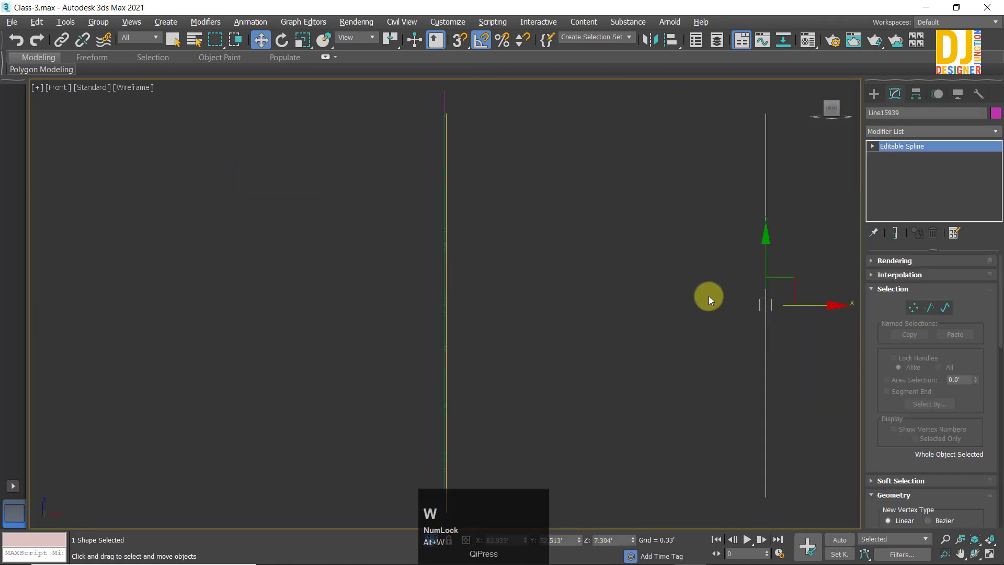
drag(814, 305, 494, 345)
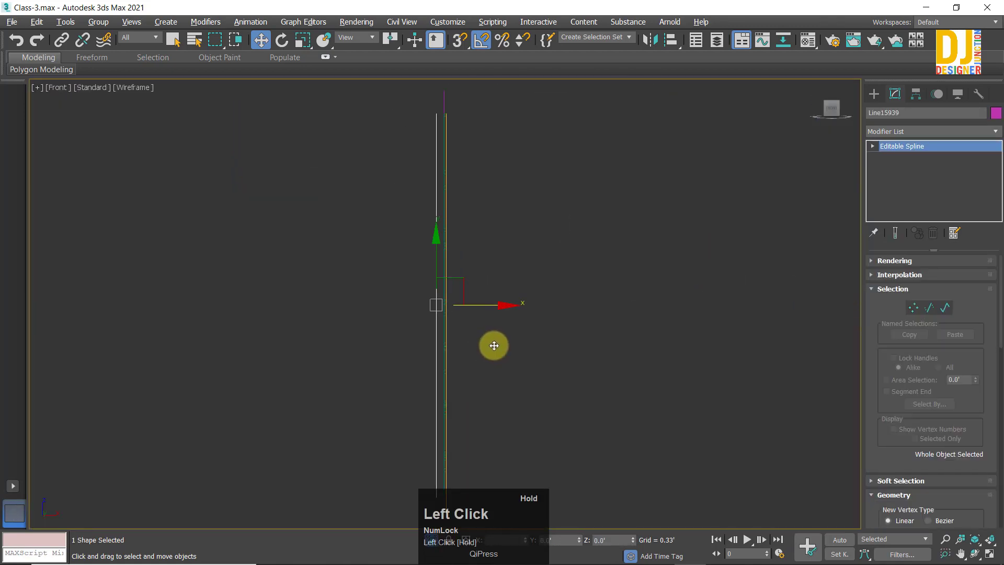
Step: Shift the chevron pattern spline slightly along X to bring it closer to the outer face of the extruded planks
scroll(432, 314, up, 3)
scroll(529, 262, up, 5)
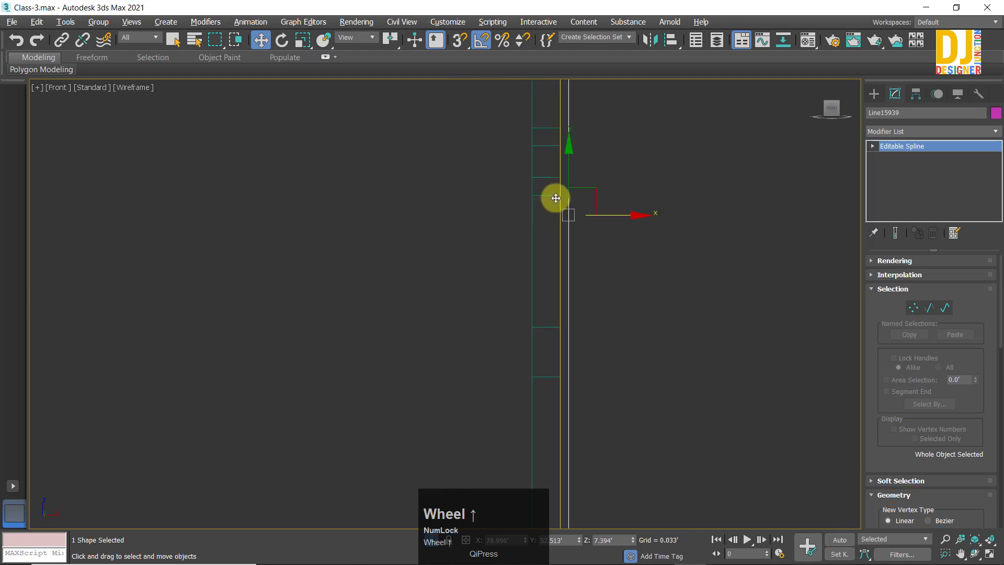
scroll(596, 177, up, 3)
scroll(703, 254, up, 4)
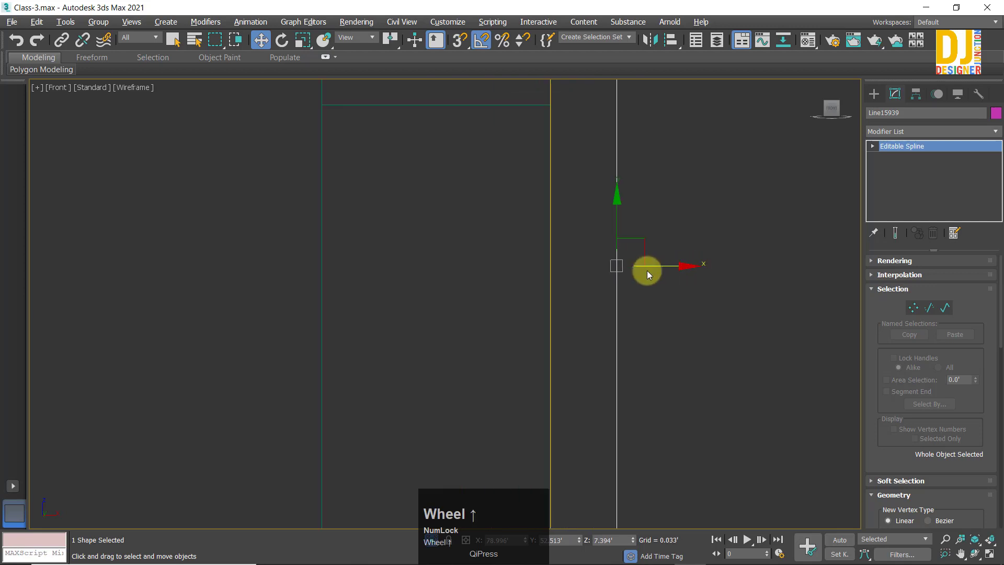
drag(644, 269, 485, 269)
Step: Fine-tune the chevron spline's X position until it lines up exactly with the edge of the counter front, restoring its selection if it is lost
key(z)
scroll(455, 293, up, 5)
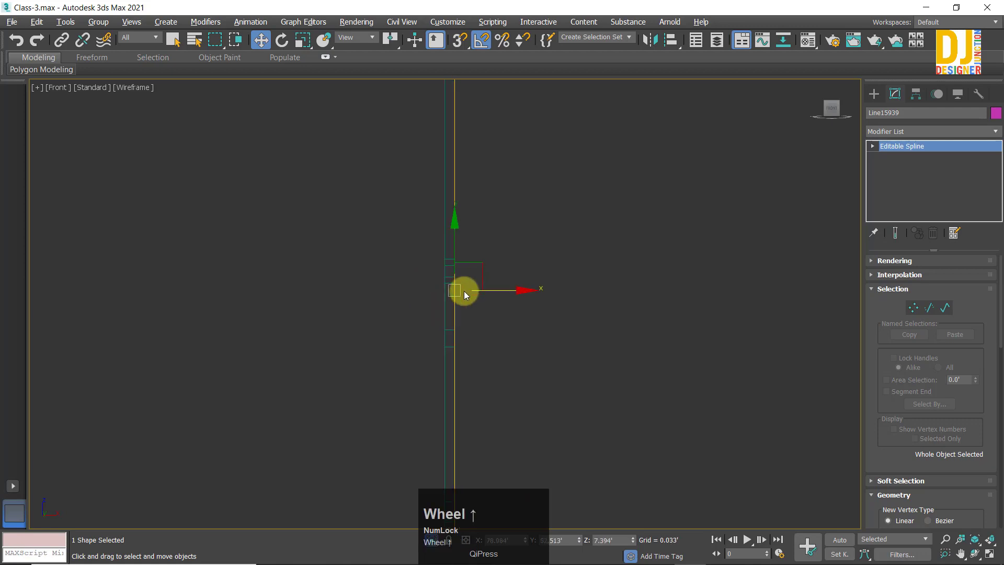
scroll(468, 229, up, 5)
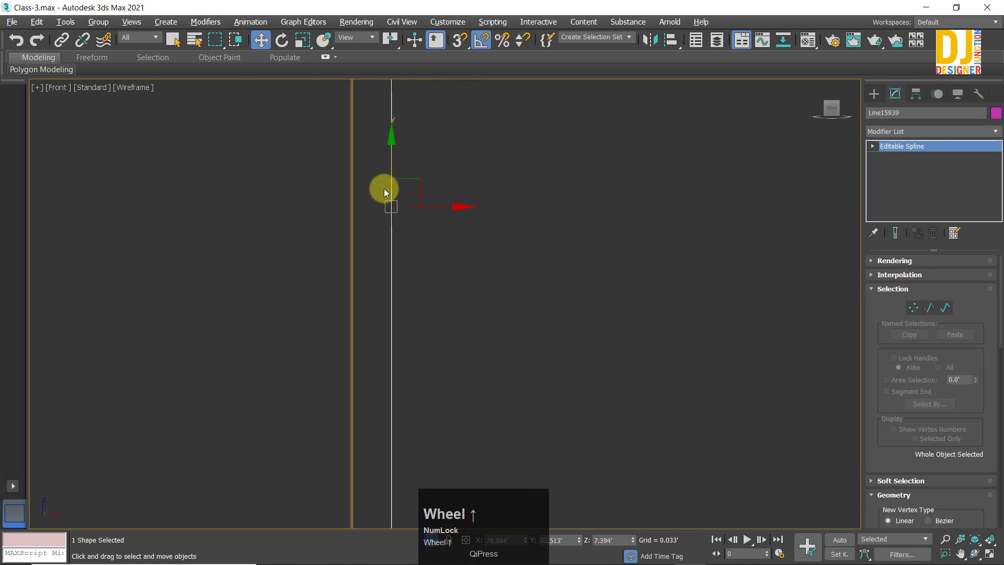
scroll(382, 188, up, 2)
middle_drag(382, 187, 572, 253)
scroll(567, 296, up, 2)
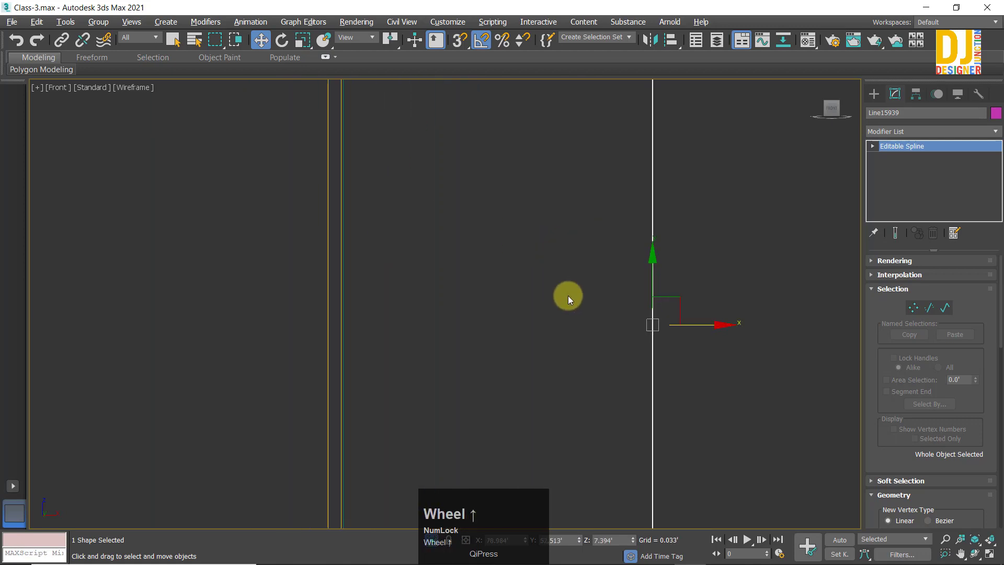
click(705, 330)
key(ctrl+z)
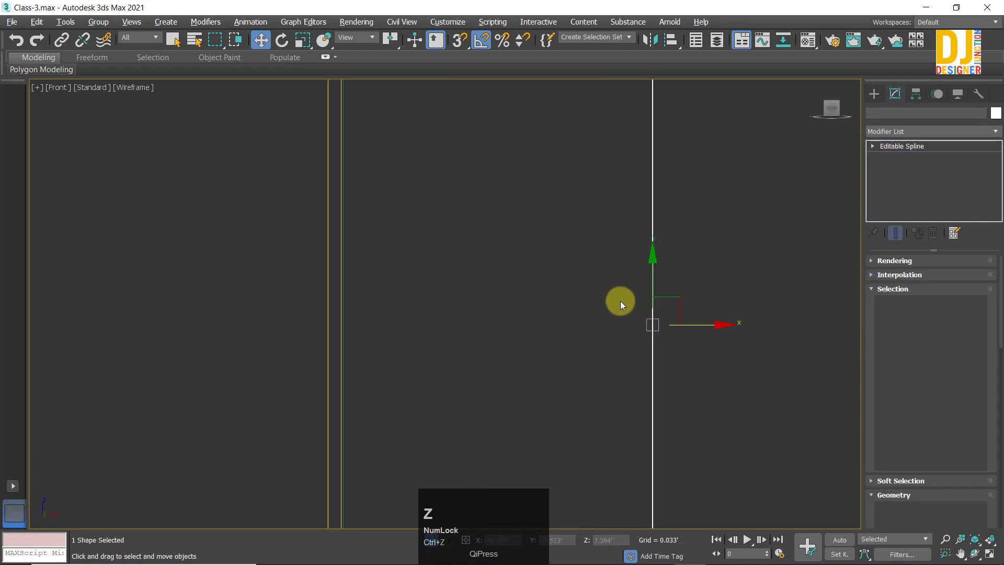
scroll(691, 321, down, 1)
drag(655, 316, 534, 323)
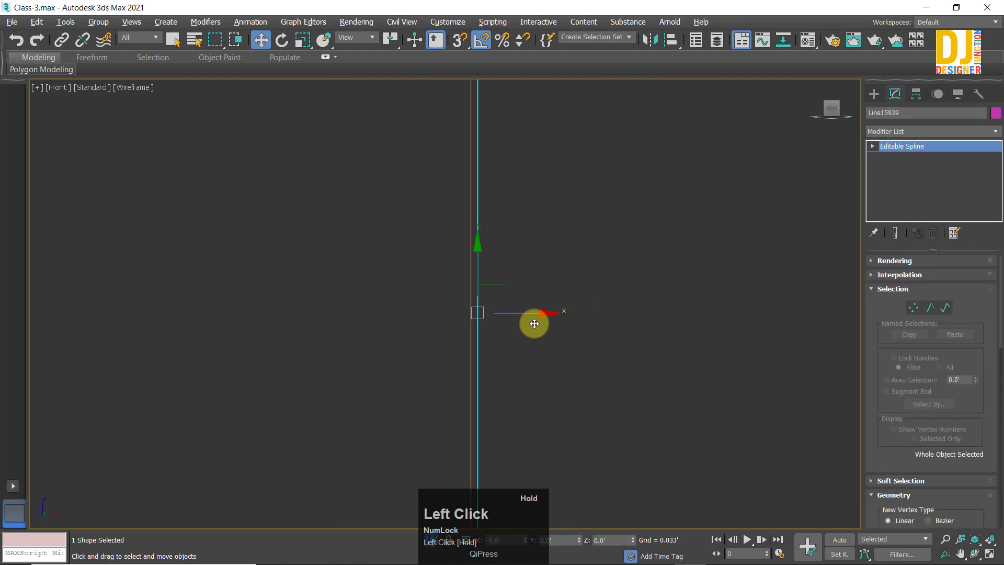
Step: Extrude the aligned chevron pattern spline with an amount of 0.039'
key(z)
key(alt+w)
key(alt+w)
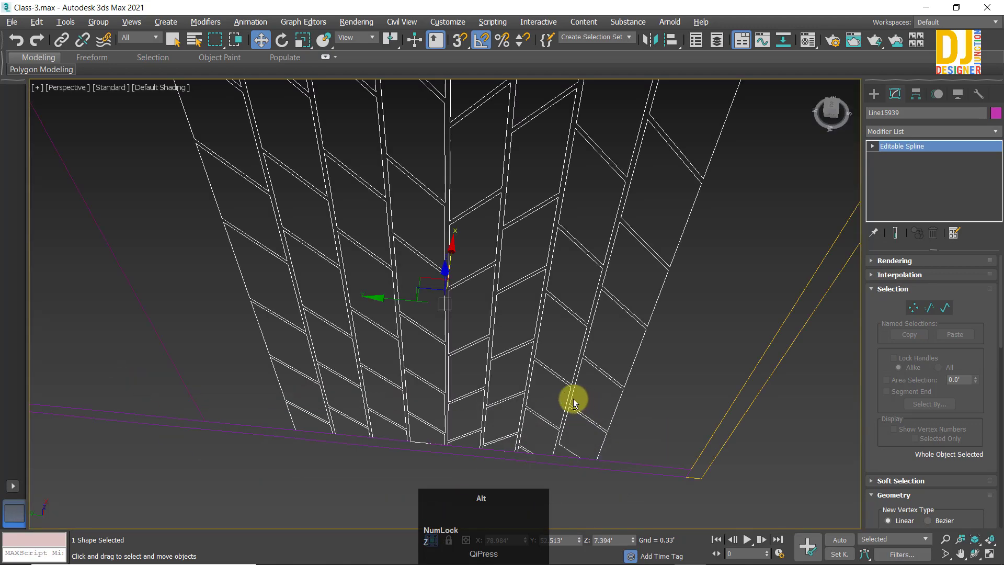
alt+middle_drag(573, 399, 540, 313)
scroll(540, 314, down, 3)
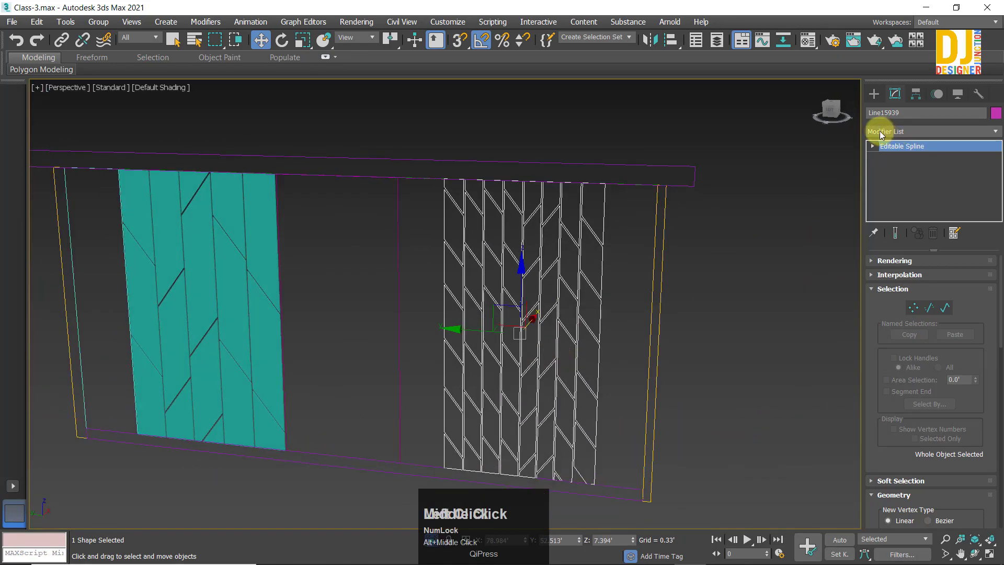
click(882, 134)
key(e)
click(878, 201)
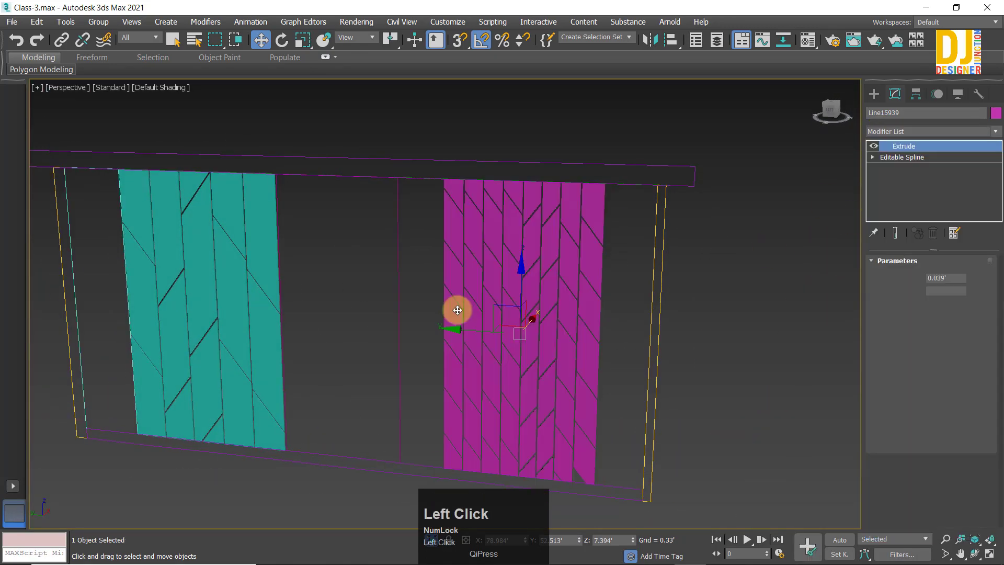
Step: Compare the extrusion amounts of the teal plank panel and the purple chevron panel
alt+middle_drag(457, 310, 629, 320)
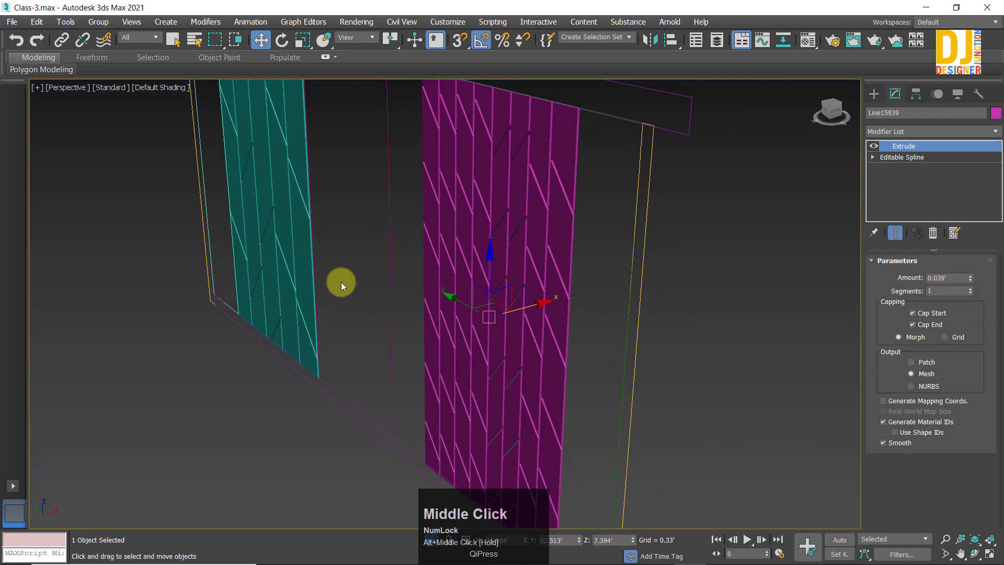
click(273, 192)
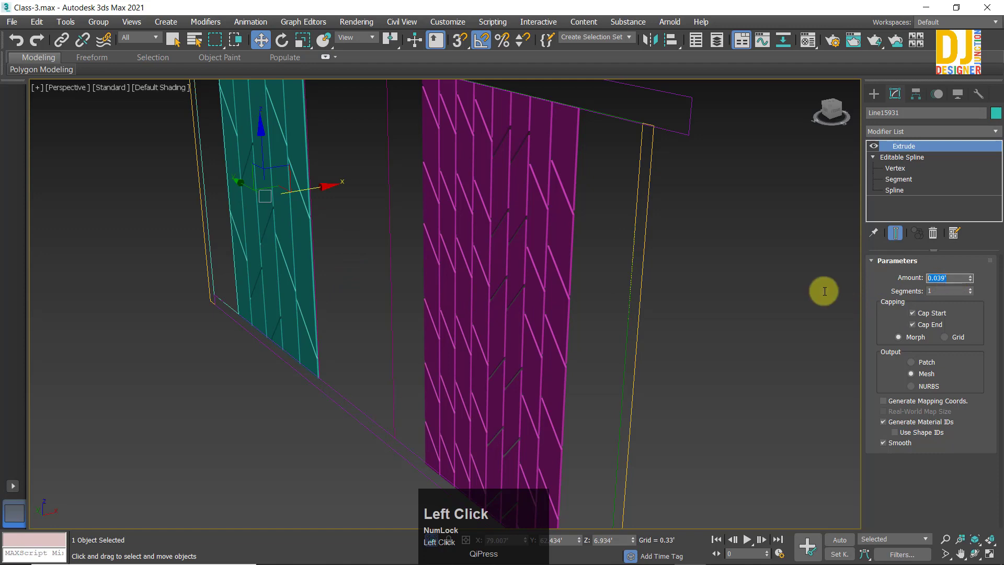
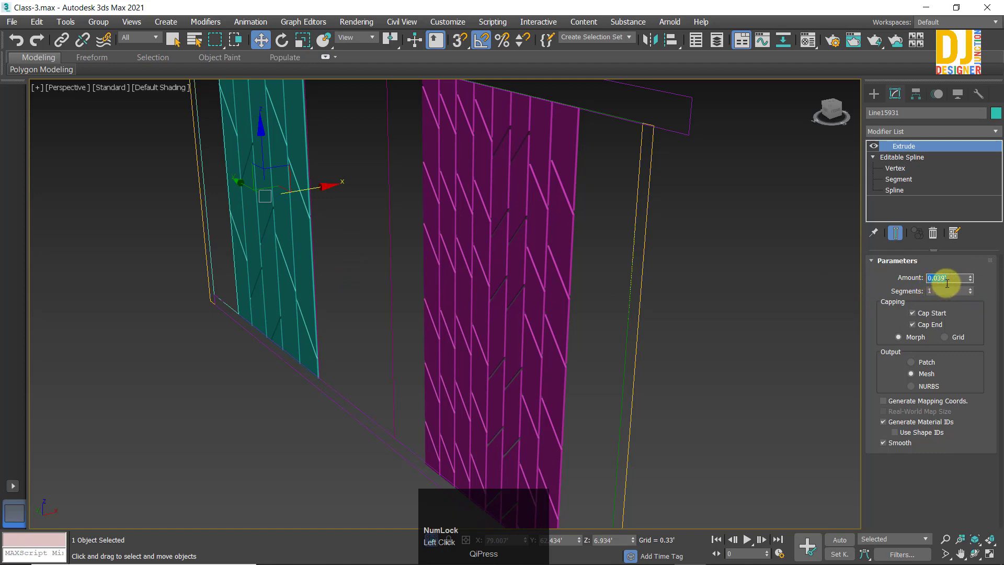
click(495, 289)
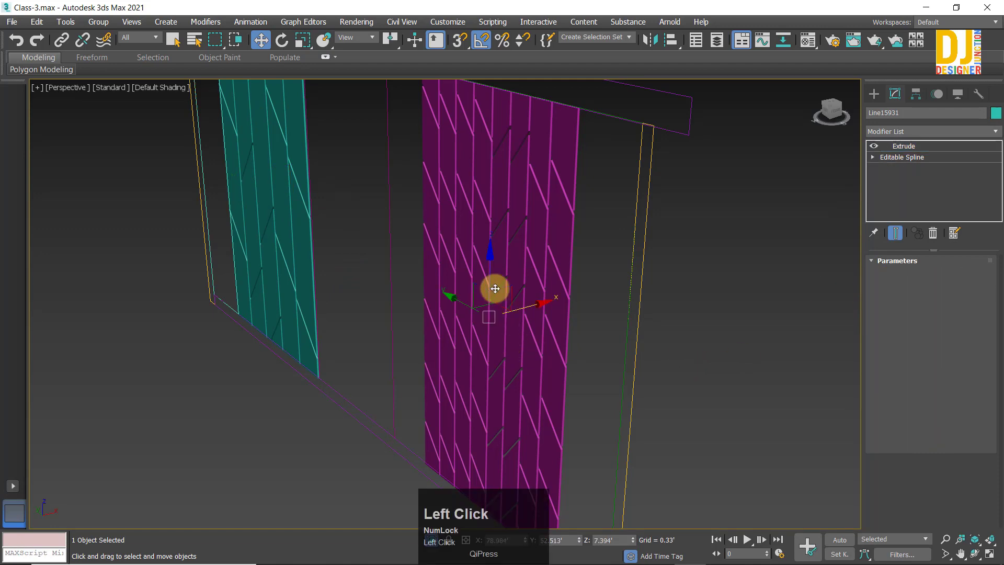
click(692, 310)
Step: Extrude the plain panel outline beside the teal planks by 0.039' and deselect it
middle_drag(448, 275, 374, 224)
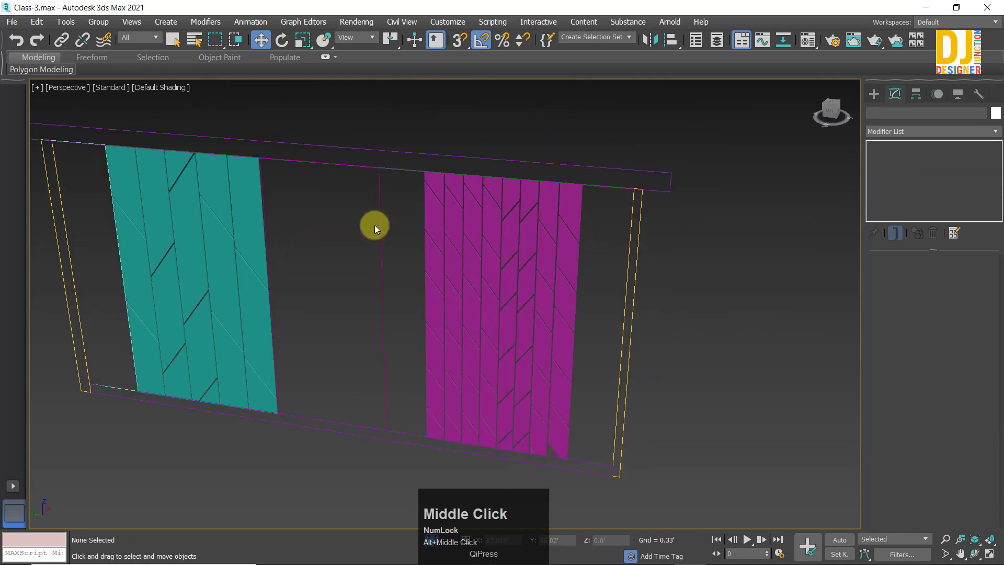
click(378, 222)
scroll(217, 222, up, 3)
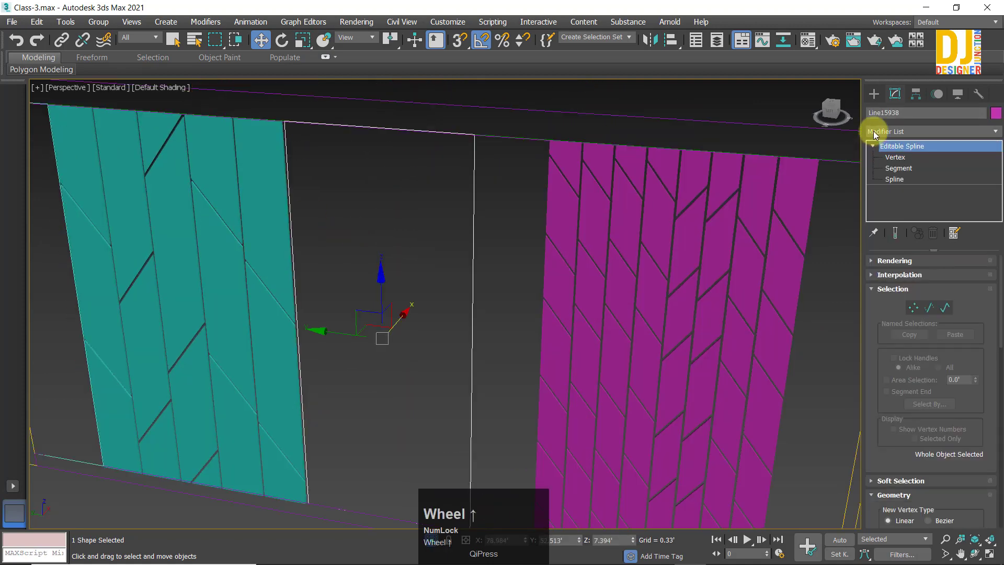
click(873, 131)
key(e)
click(896, 202)
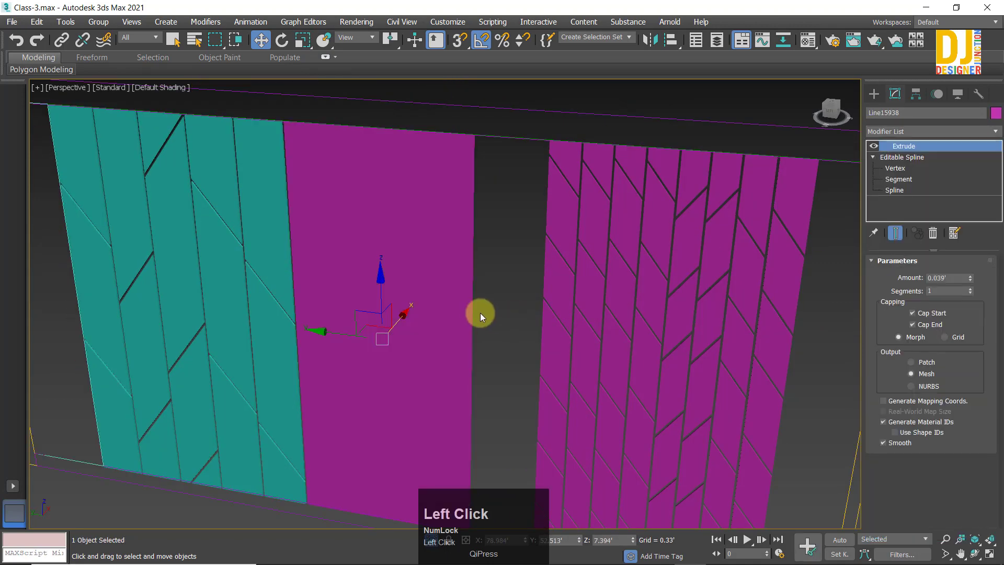
middle_drag(480, 313, 482, 300)
scroll(418, 155, down, 4)
click(123, 293)
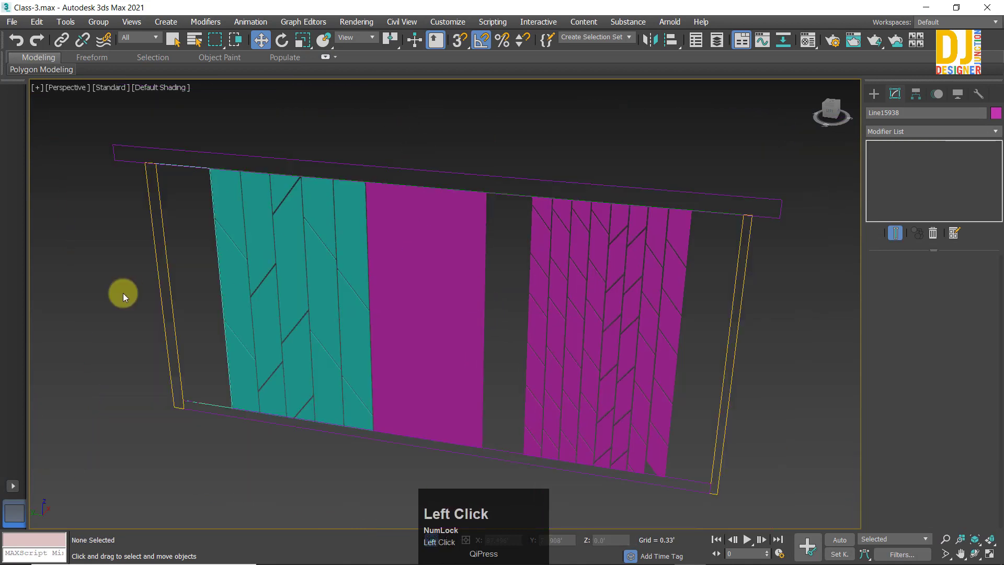
Step: Try moving the upper and lower rail spline away from the counter front along X, and undo the move
click(174, 168)
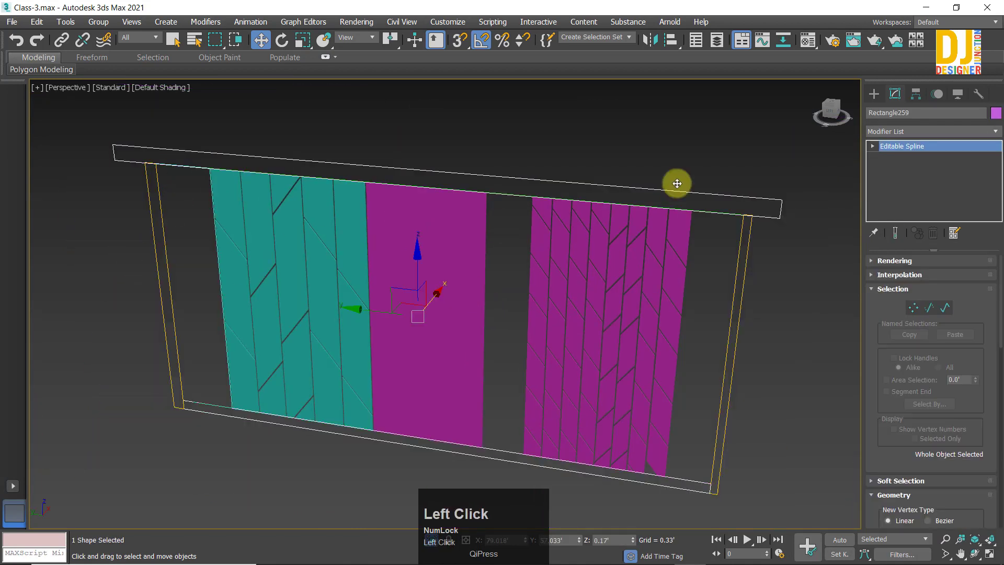
scroll(677, 183, down, 3)
alt+middle_drag(612, 218, 611, 150)
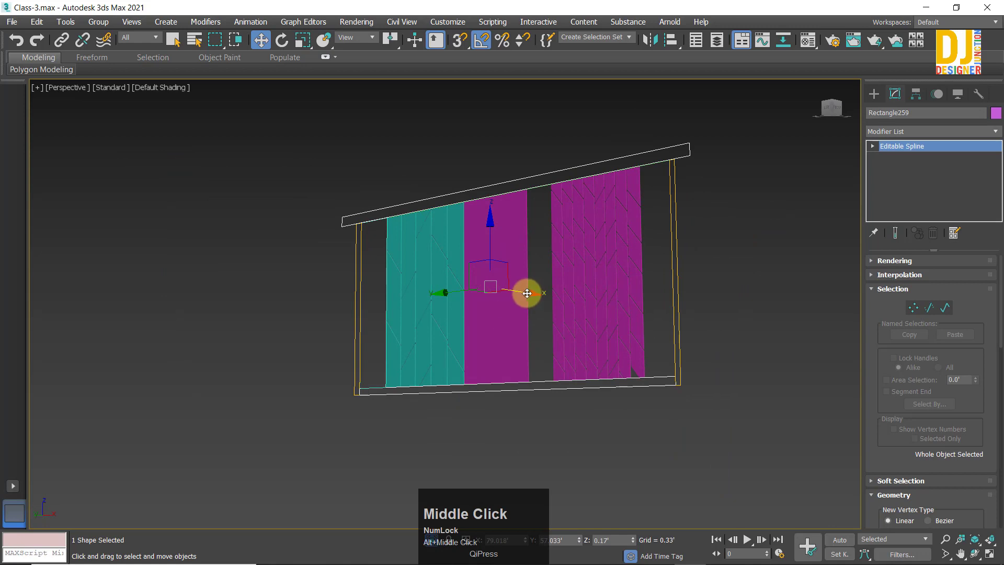
drag(527, 294, 720, 369)
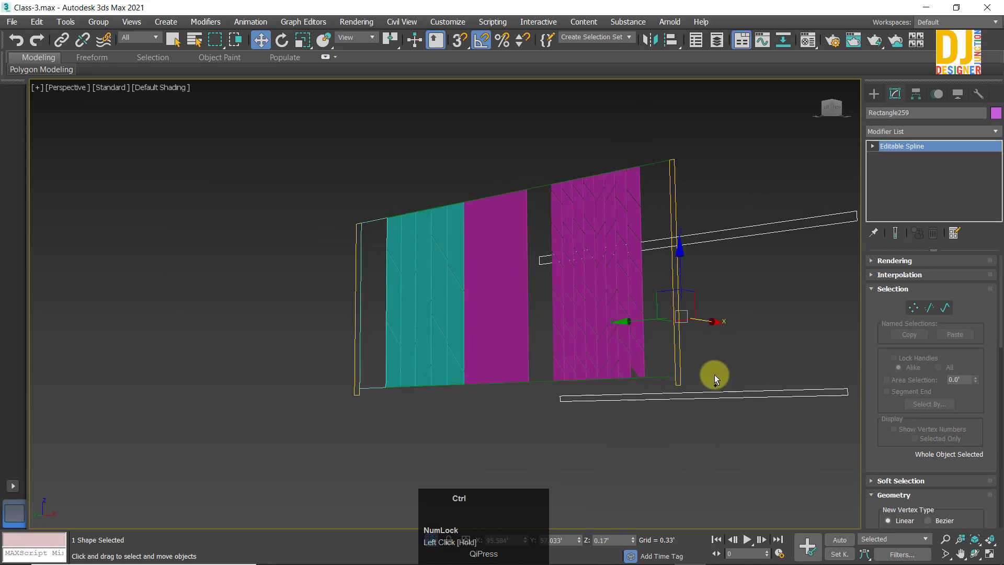
key(z)
alt+middle_drag(523, 392, 554, 392)
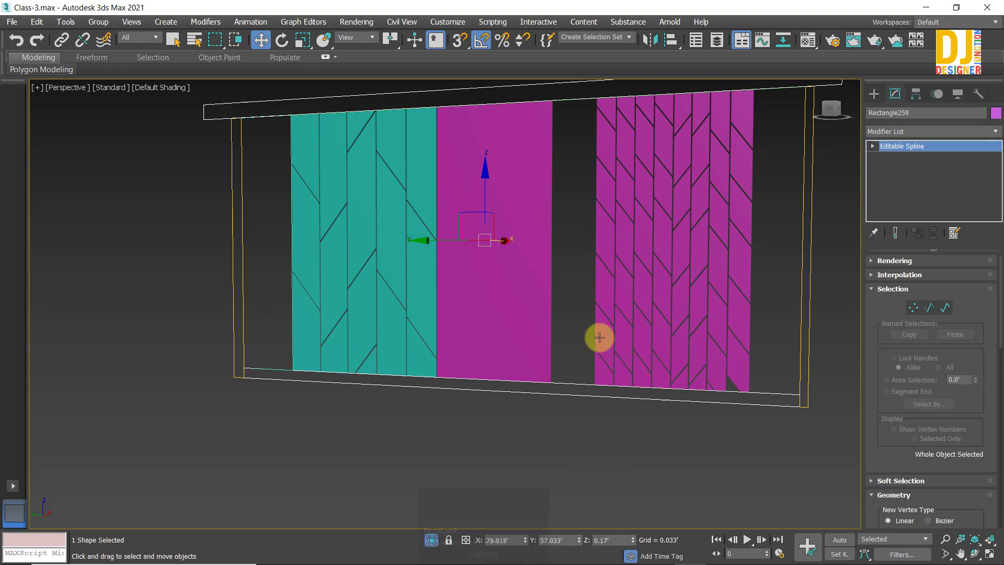
click(599, 450)
Step: Examine which splines form the rails, the narrow side panel and the overall boundary of the counter front by selecting them individually
alt+middle_drag(585, 427, 546, 385)
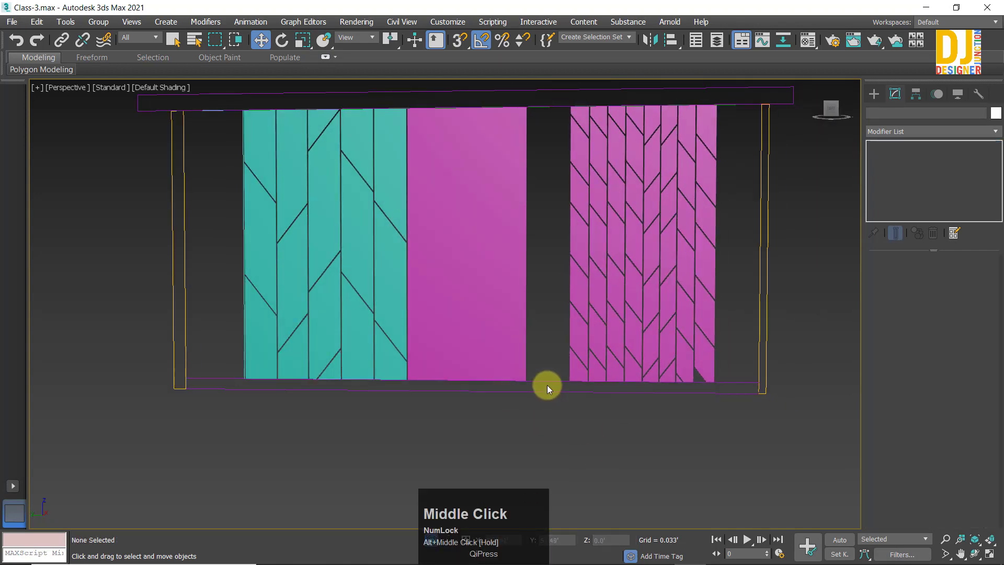
click(544, 378)
middle_click(599, 413)
middle_drag(599, 413, 567, 420)
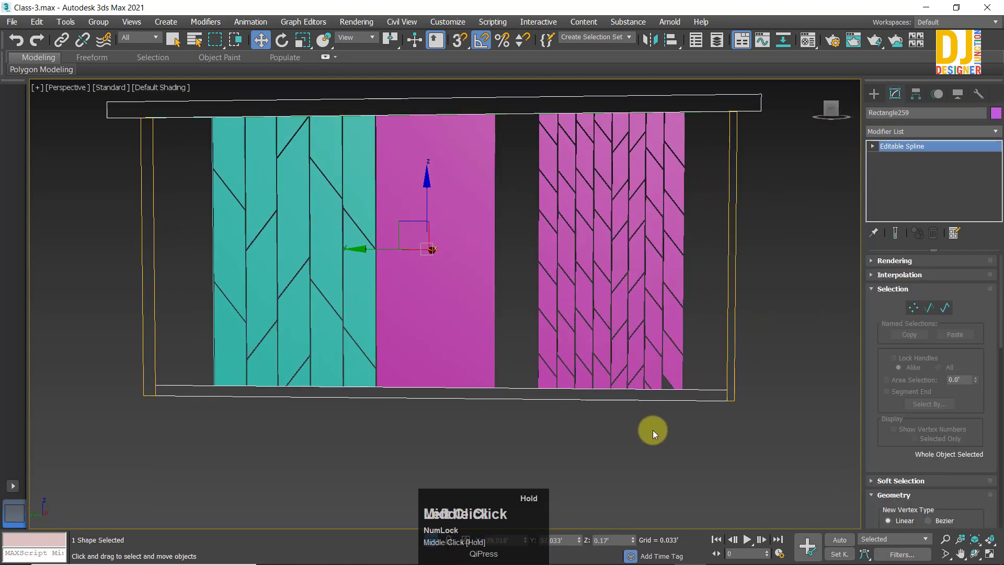
click(588, 409)
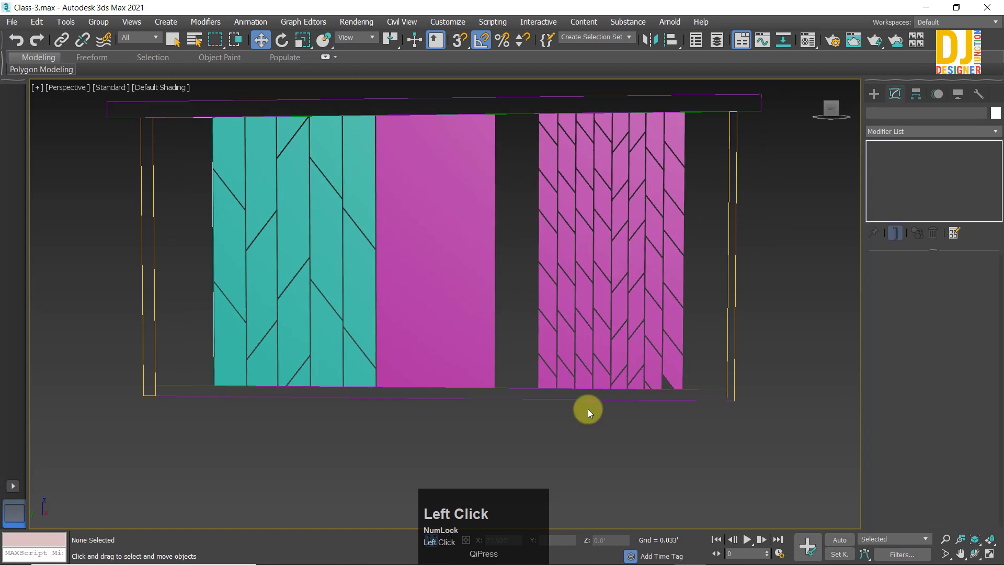
click(507, 388)
click(188, 392)
click(186, 386)
alt+middle_drag(211, 411, 240, 411)
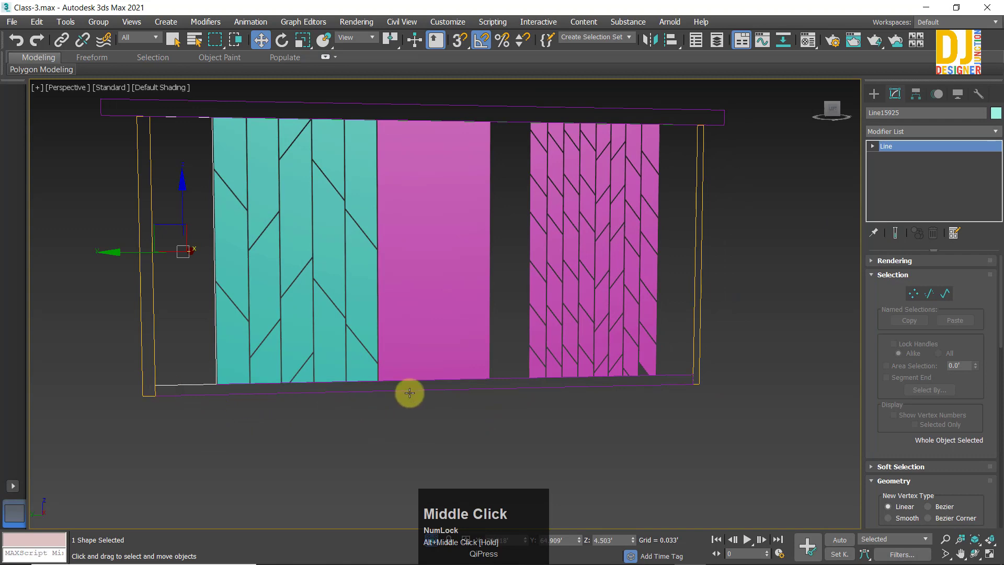
click(740, 440)
alt+middle_drag(606, 412, 651, 310)
click(651, 310)
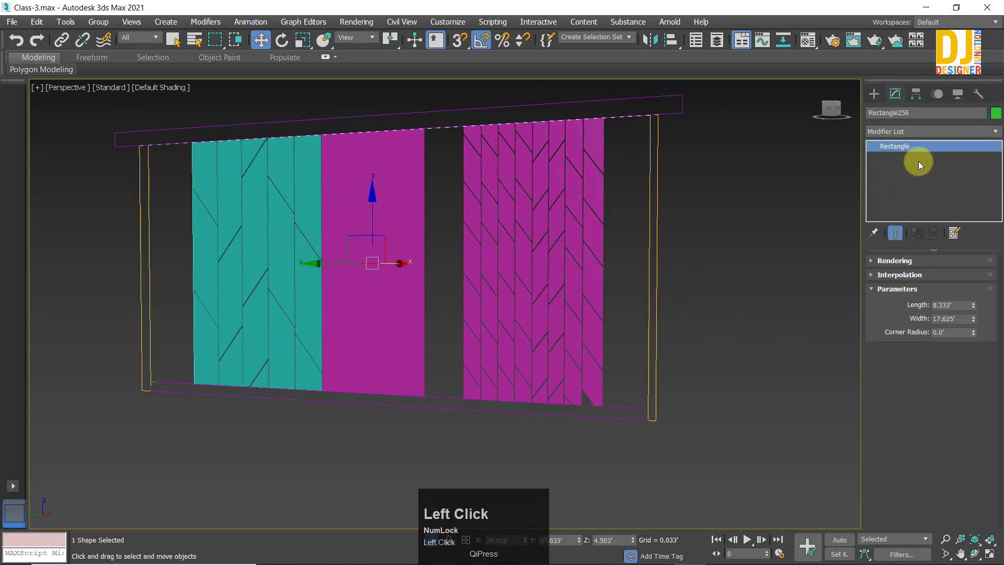
click(563, 503)
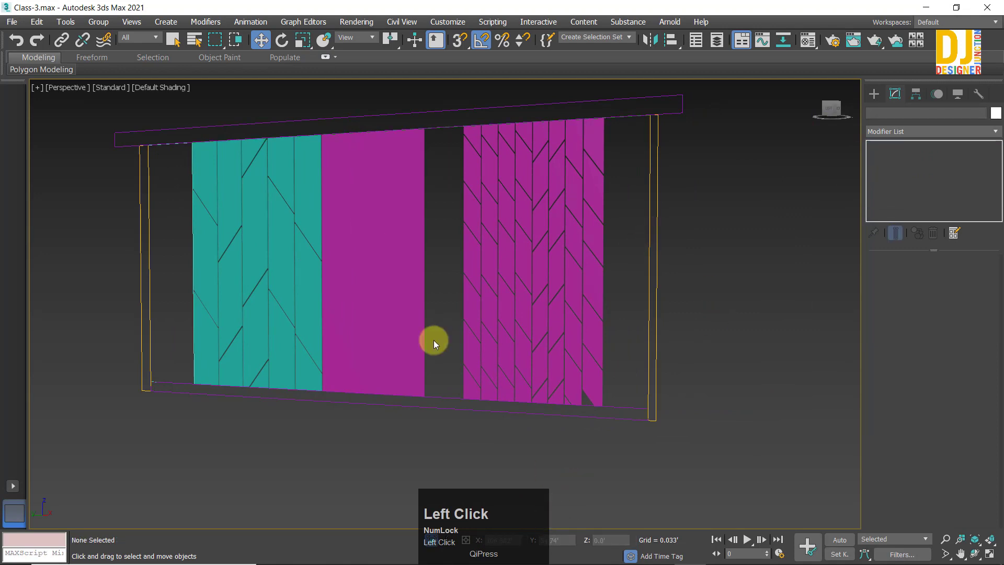
Step: Extrude the narrow plain panel outline between the yellow post and the teal planks by 0.039'
scroll(434, 340, down, 2)
middle_drag(434, 340, 563, 365)
scroll(437, 195, up, 5)
middle_drag(437, 195, 335, 328)
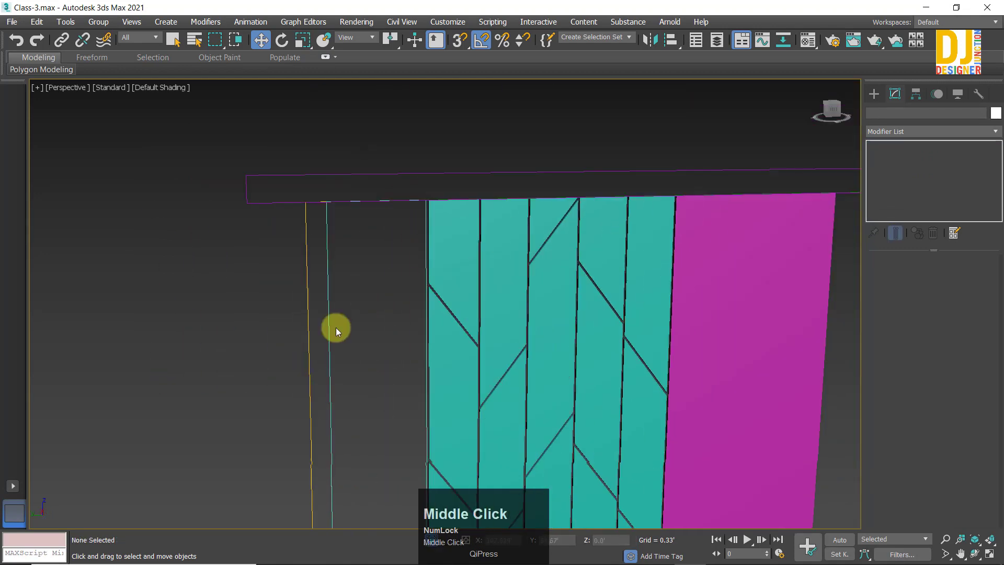
click(327, 240)
key(z)
alt+middle_drag(406, 250, 948, 147)
click(887, 131)
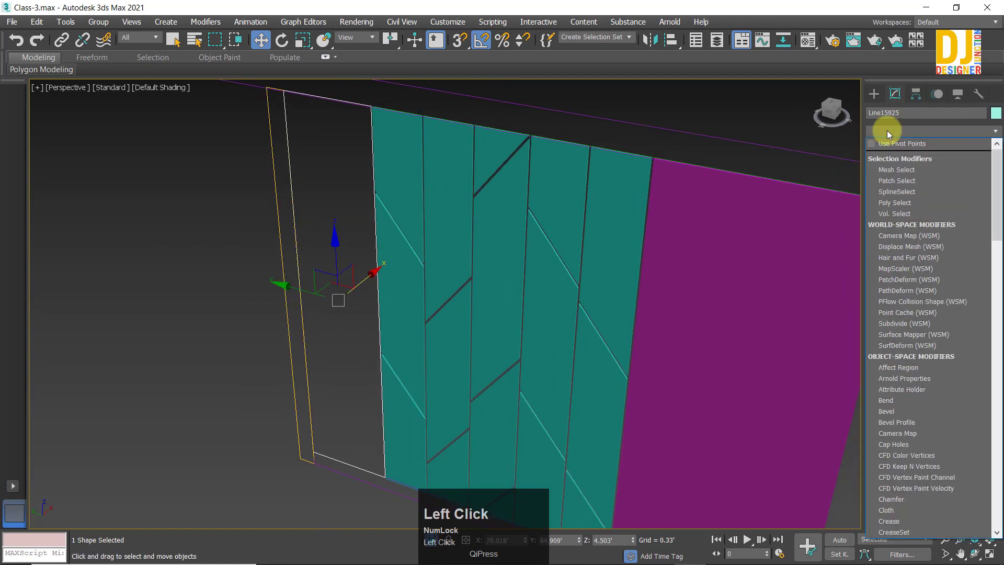
key(u)
key(e)
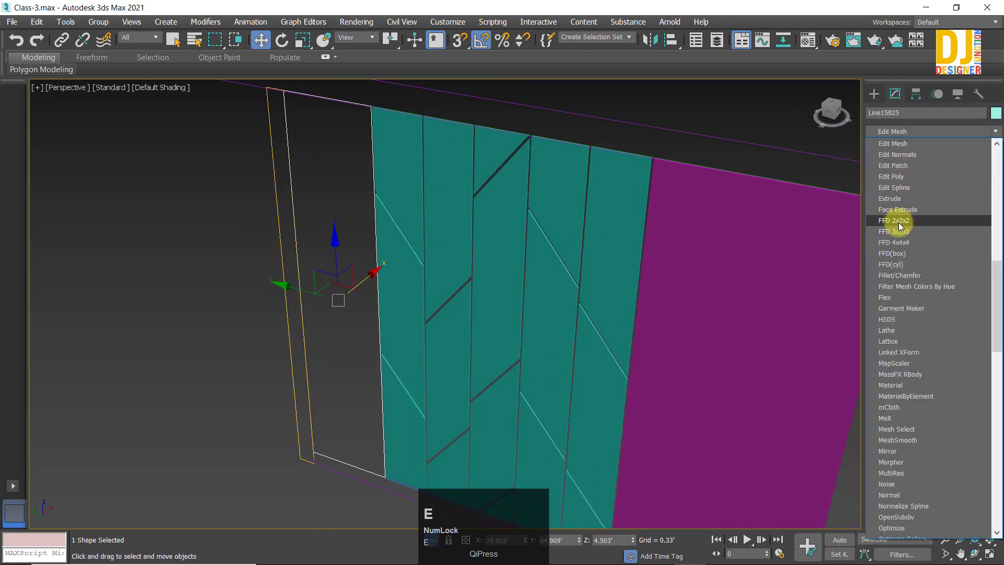
click(884, 198)
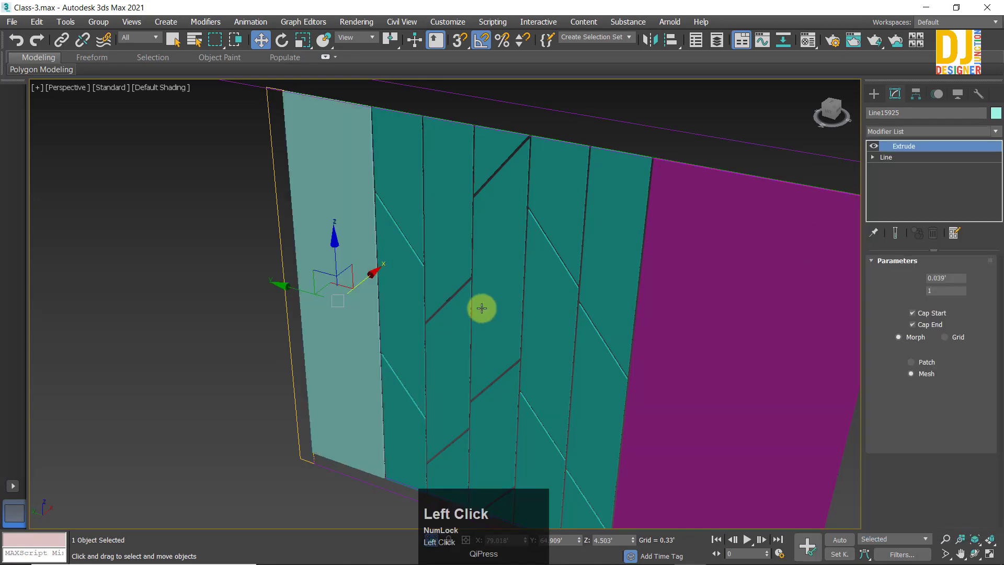
Step: Copy the extruded narrow plain panel along Y into the gap between the plain magenta panel and the chevron planks
alt+middle_drag(517, 272, 408, 260)
scroll(354, 258, down, 3)
click(767, 284)
scroll(502, 186, up, 4)
scroll(359, 258, down, 4)
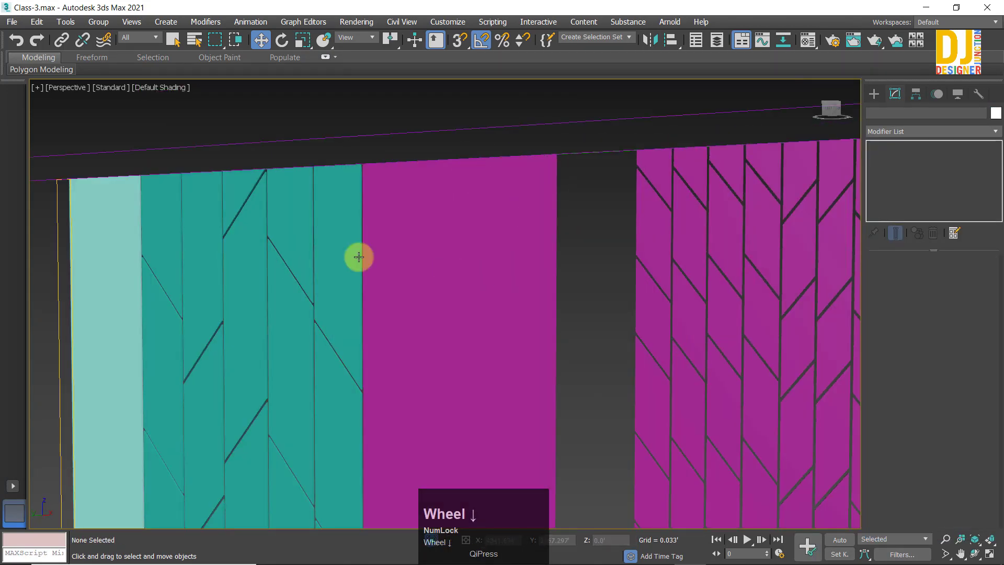
alt+middle_drag(235, 256, 217, 274)
click(249, 306)
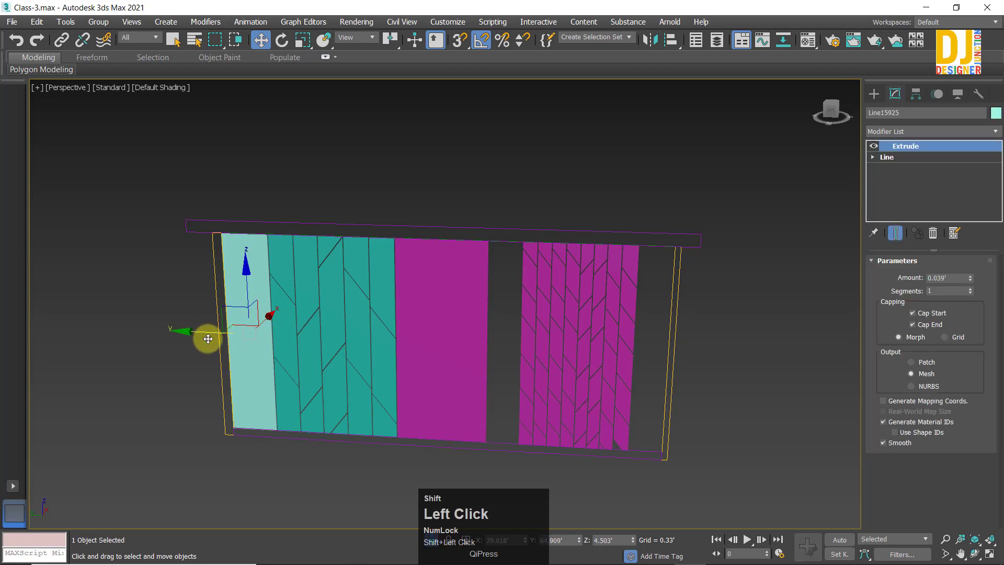
shift+drag(206, 338, 444, 376)
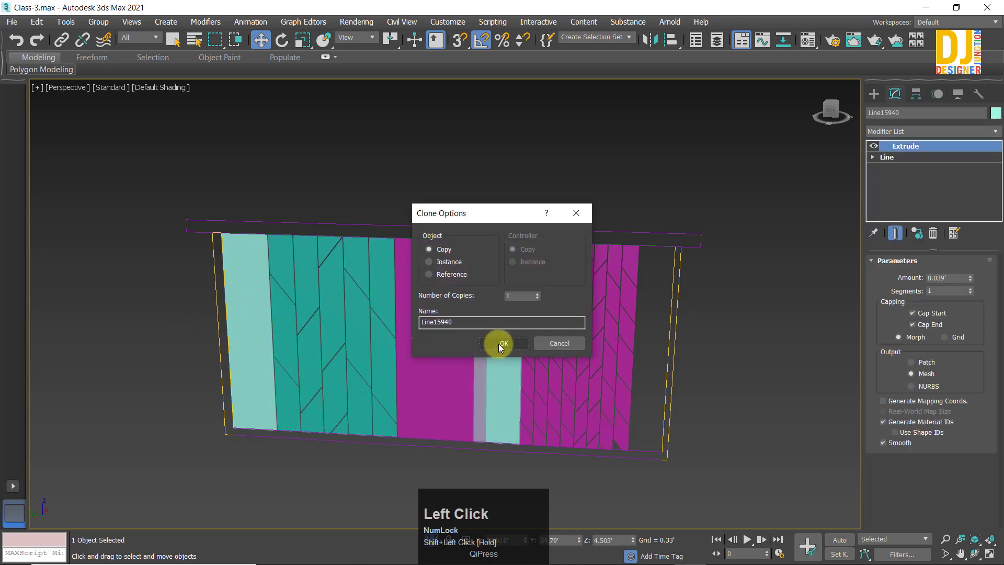
click(497, 343)
Step: Shift the copied panel horizontally in the Left view to line up its edge with the chevron planks
key(alt+w)
key(alt+w)
key(z)
key(alt+w)
right_click(230, 442)
key(alt+w)
key(z)
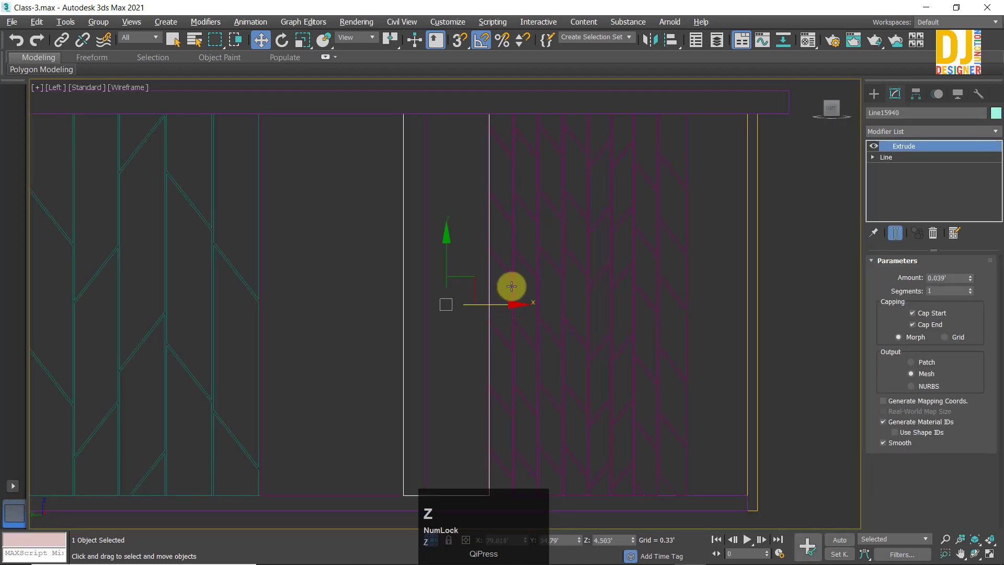
scroll(392, 314, up, 3)
scroll(604, 283, up, 2)
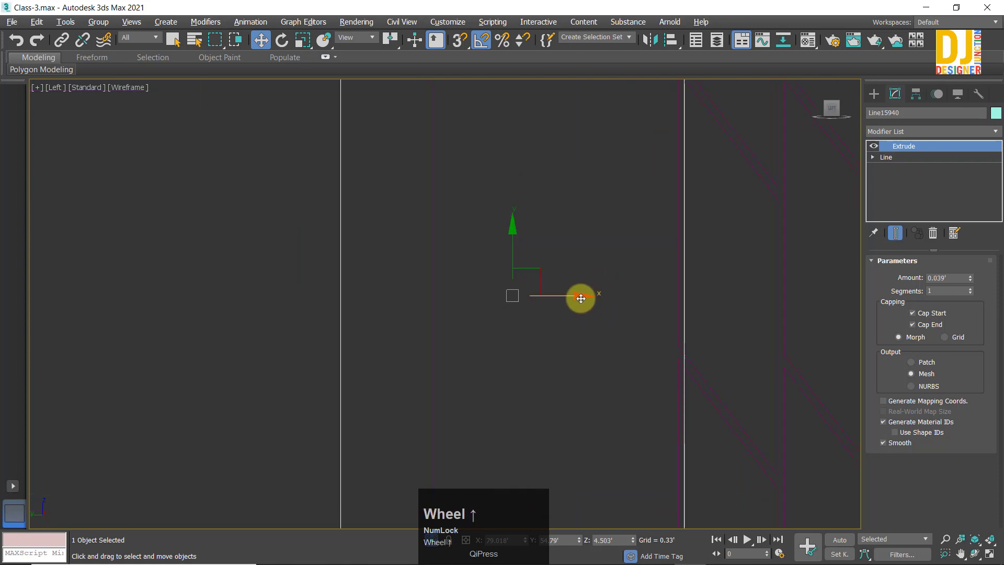
mouse_move(581, 298)
mouse_down()
mouse_move(609, 312)
mouse_move(620, 293)
mouse_move(590, 304)
mouse_move(598, 306)
mouse_up()
Step: Scale the copied panel narrower along X to suit the gap and reposition it between the neighbouring panels
key(r)
scroll(598, 307, down, 2)
middle_drag(596, 298, 533, 222)
key(w)
scroll(573, 254, down, 2)
mouse_move(573, 254)
mouse_down()
mouse_move(550, 262)
mouse_move(576, 269)
mouse_move(582, 249)
mouse_move(582, 258)
mouse_move(567, 248)
mouse_up()
scroll(532, 256, up, 3)
scroll(566, 255, up, 2)
key(r)
key(w)
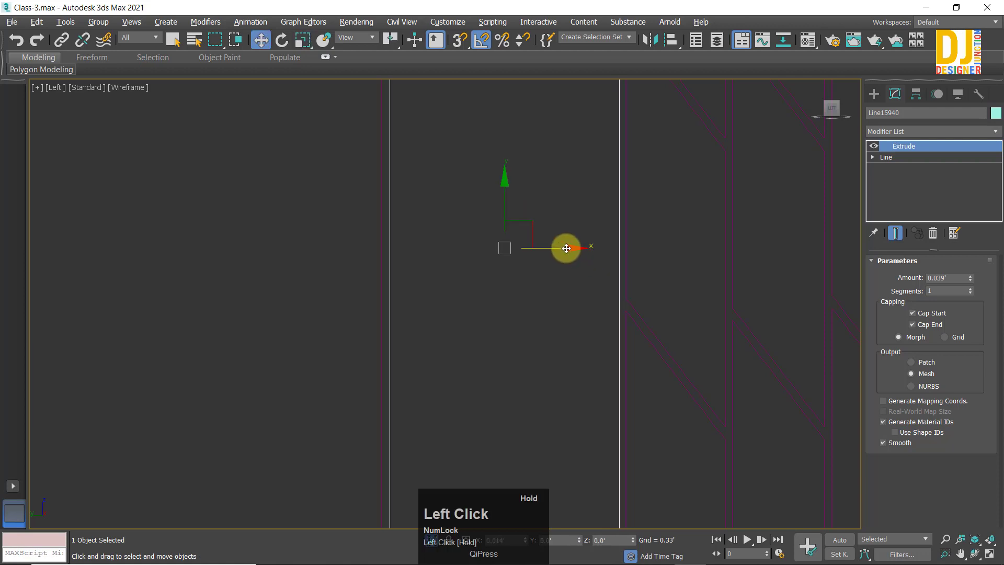
Step: Fine-tune the narrowed panel's horizontal position within the gap beside the chevron planks and deselect it
scroll(566, 249, down, 2)
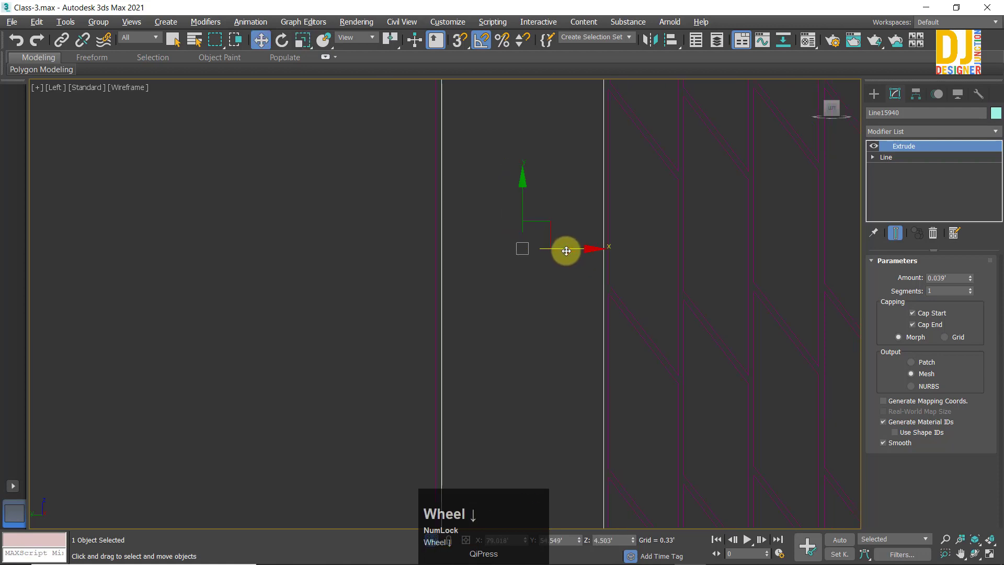
scroll(563, 255, up, 8)
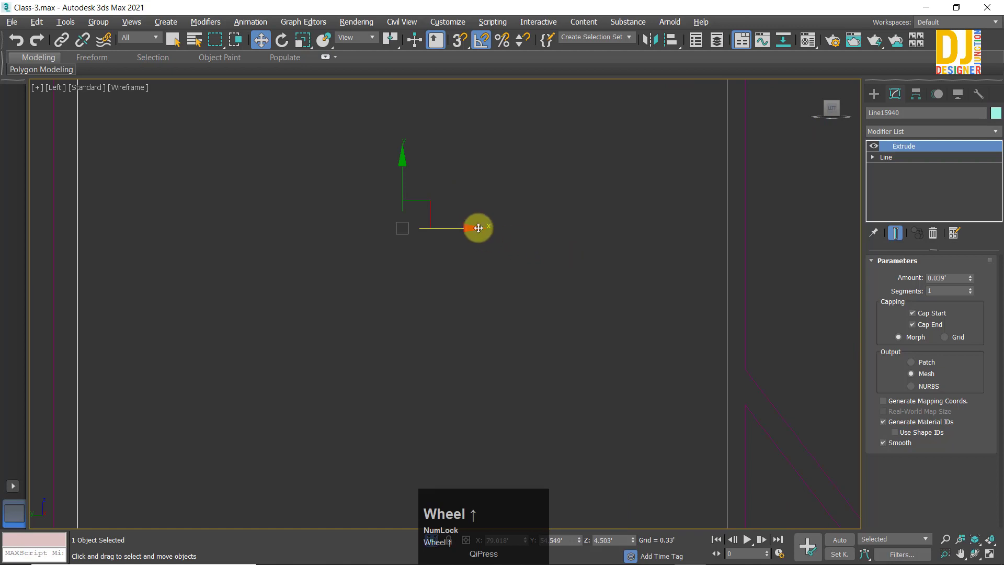
drag(470, 228, 469, 232)
scroll(497, 273, down, 6)
scroll(497, 273, down, 3)
click(757, 432)
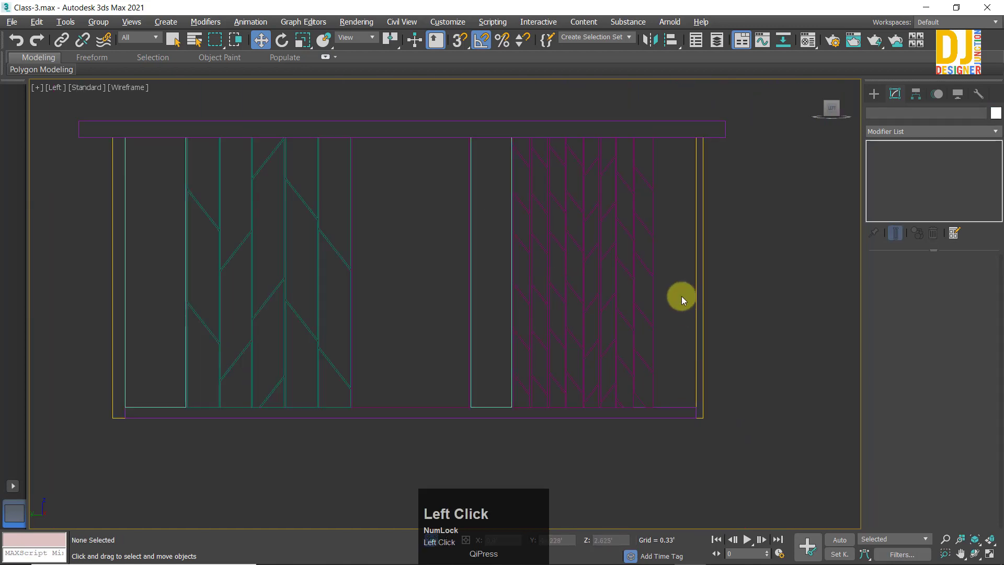
Step: Try moving the upper and lower rail spline along Y in the Perspective view, and undo the move
key(alt+w)
key(alt+w)
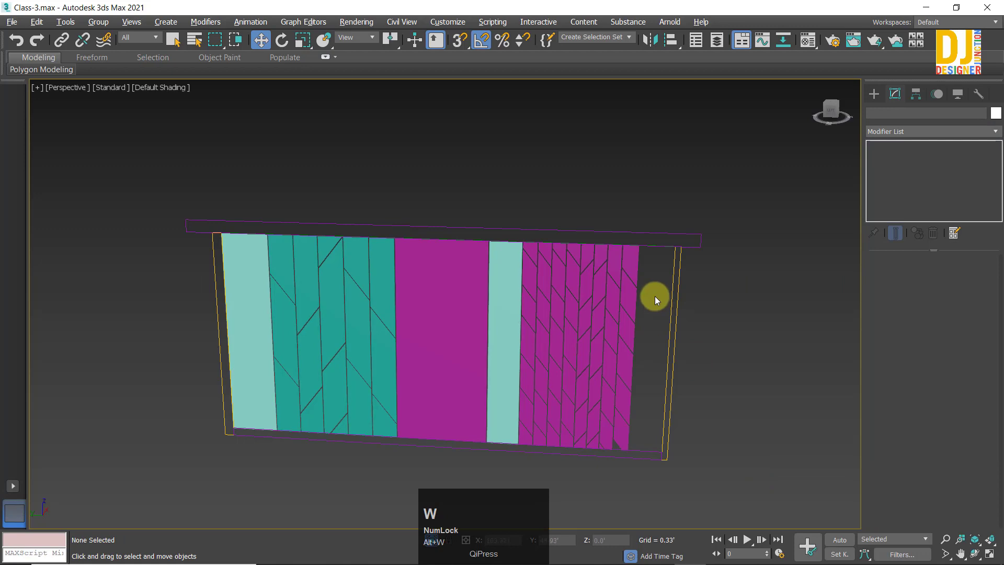
click(657, 246)
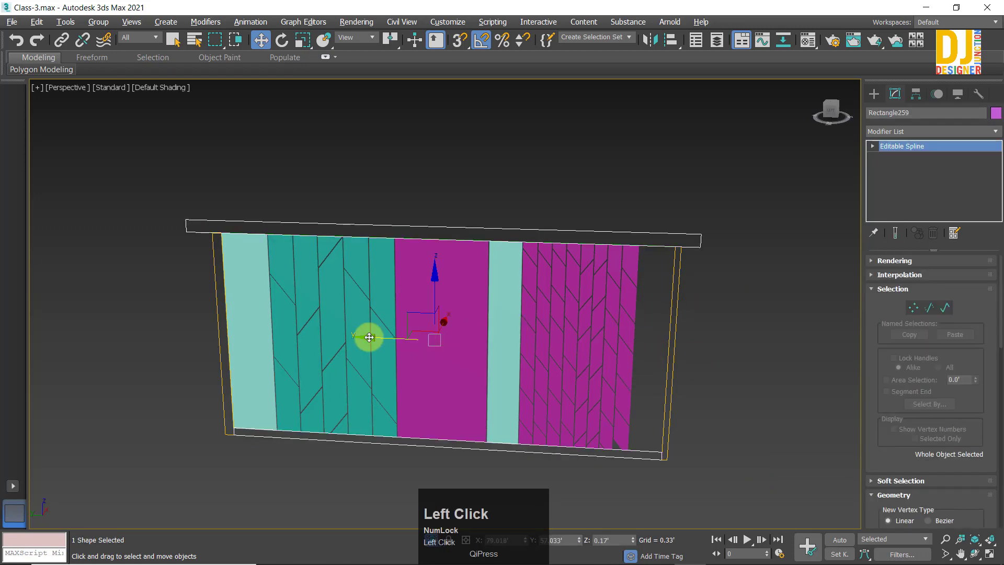
drag(369, 338, 227, 338)
key(ctrl+z)
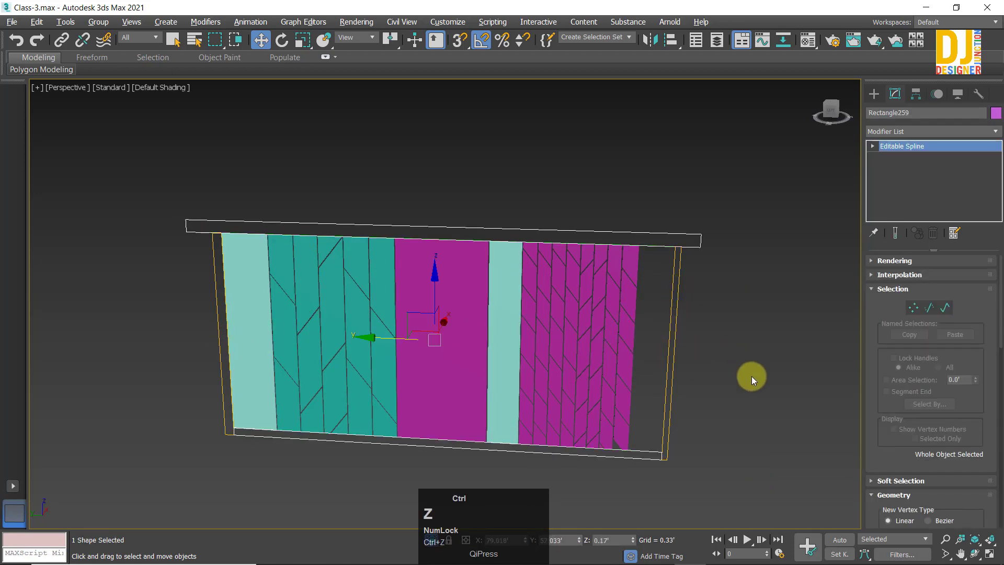
Step: Single out the overall boundary rectangle from the rail spline, pull it away from the panels and delete it
click(667, 481)
scroll(590, 394, up, 4)
drag(630, 454, 621, 439)
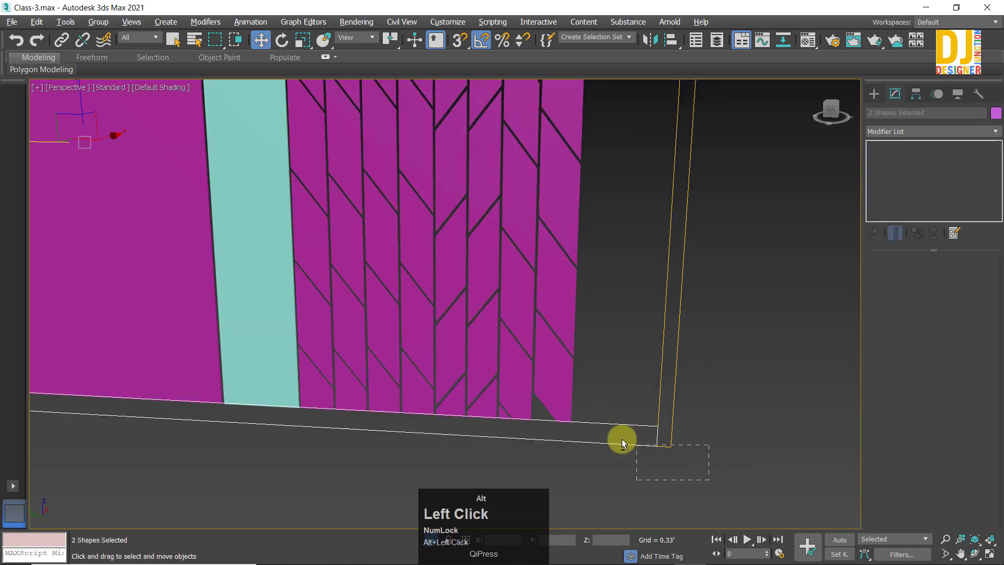
key(z)
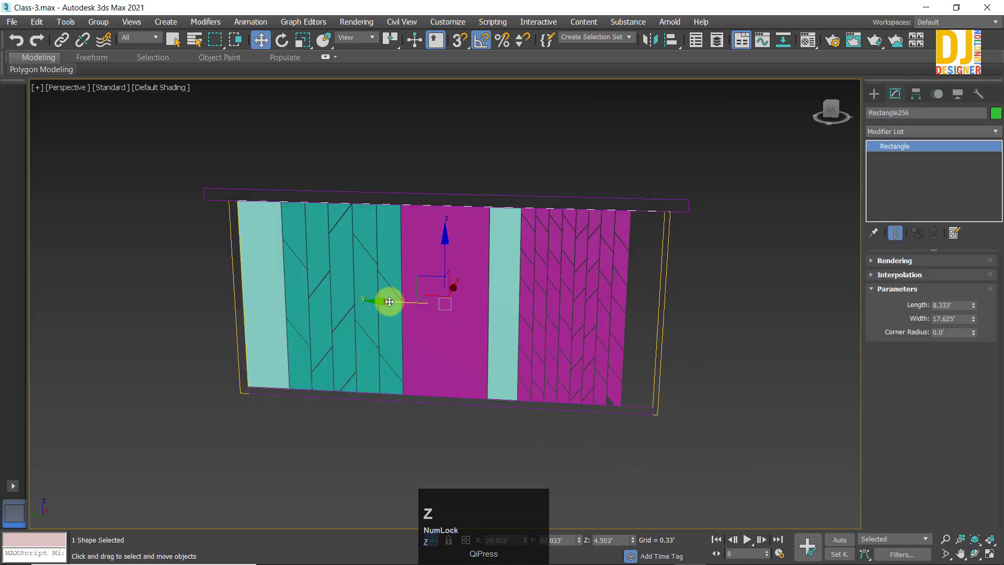
drag(390, 302, 652, 363)
key(ctrl+z)
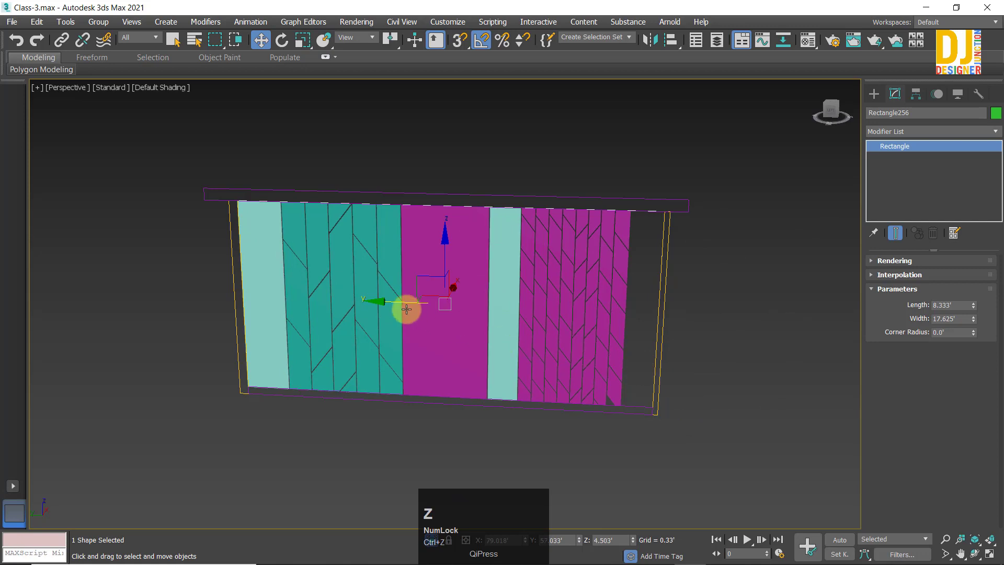
drag(391, 302, 632, 341)
middle_drag(787, 371, 673, 372)
key(Delete)
Step: Copy the narrowed plain panel along Y into the gap between the chevron planks and the end post
click(390, 303)
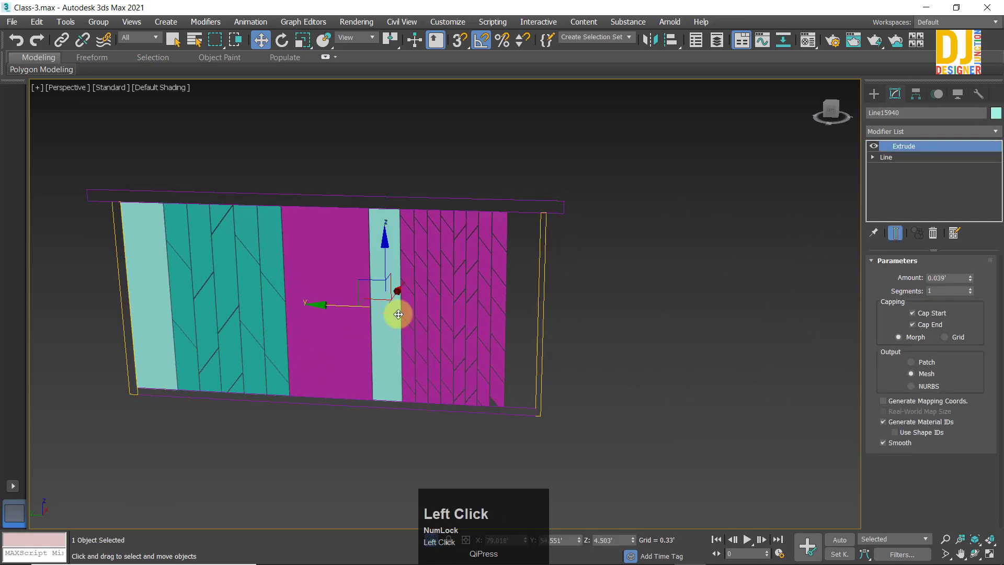
shift+drag(320, 305, 453, 336)
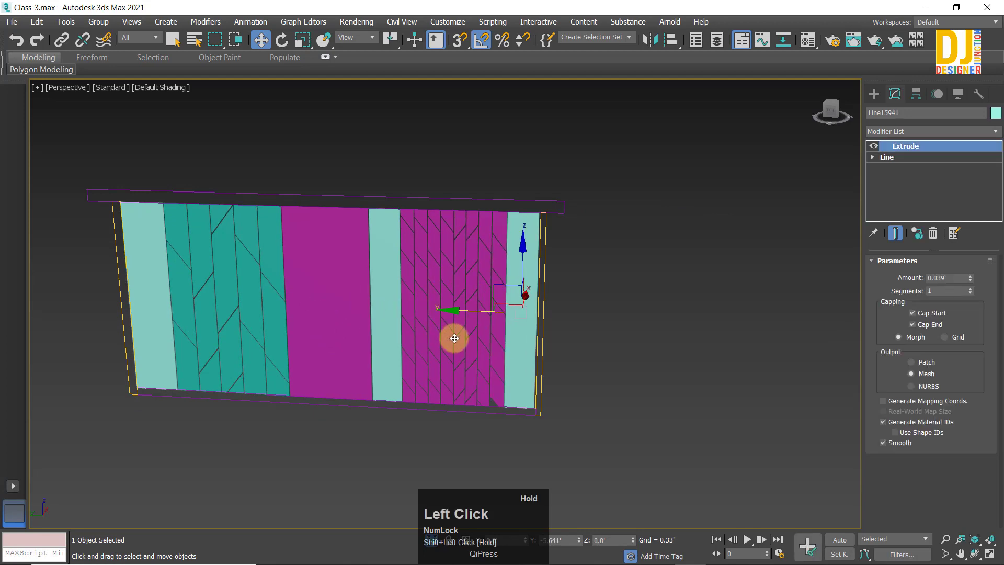
click(504, 343)
Step: Align the new end panel horizontally with the chevron planks' outer edge in the Left view and deselect it
key(alt+w)
key(alt+w)
key(alt+w)
key(alt+w)
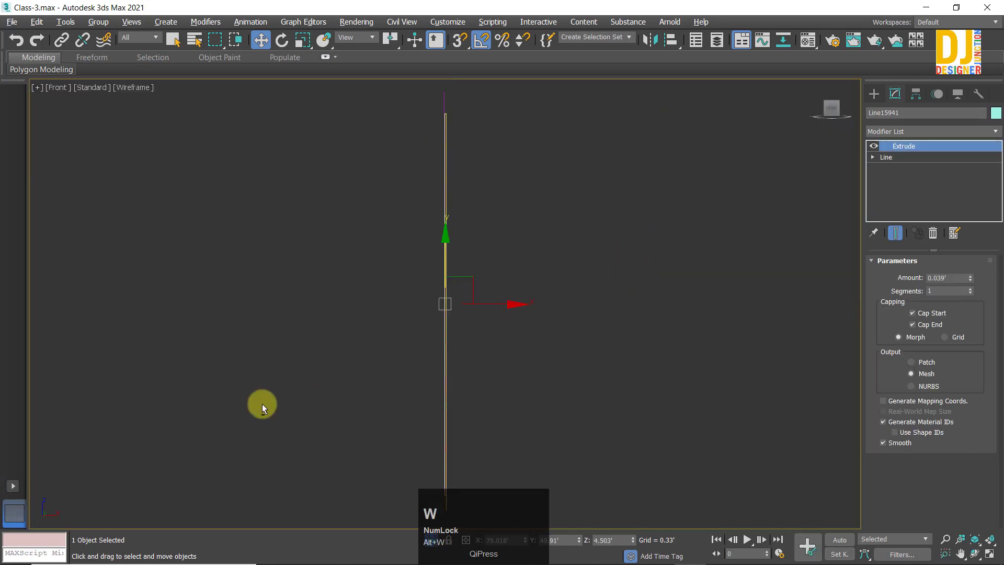
key(z)
scroll(457, 290, up, 1)
middle_drag(541, 373, 525, 284)
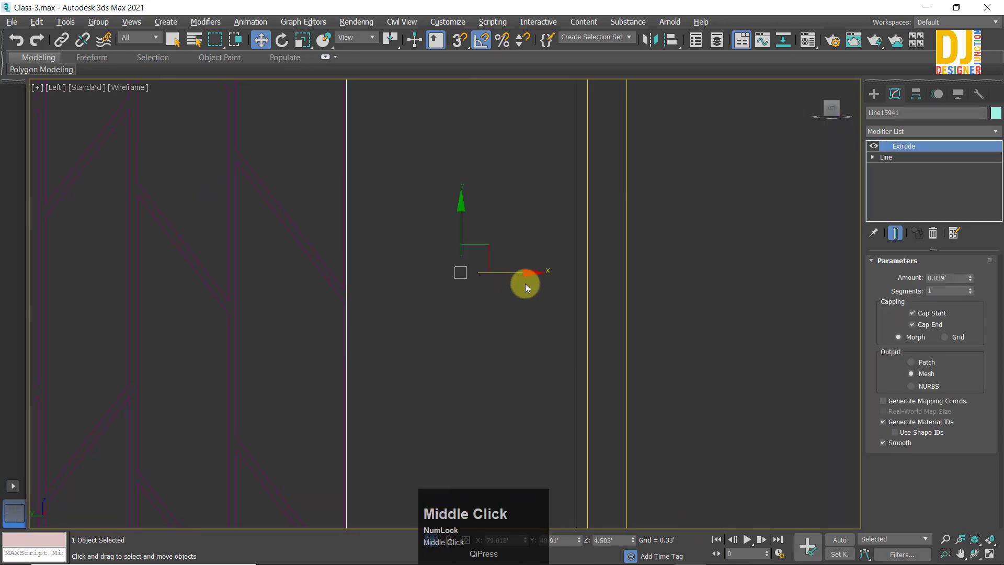
drag(523, 273, 530, 280)
key(z)
click(592, 348)
scroll(572, 281, down, 3)
Step: Select all the panels, posts and rails in the Perspective view and group them under the default name
key(alt+w)
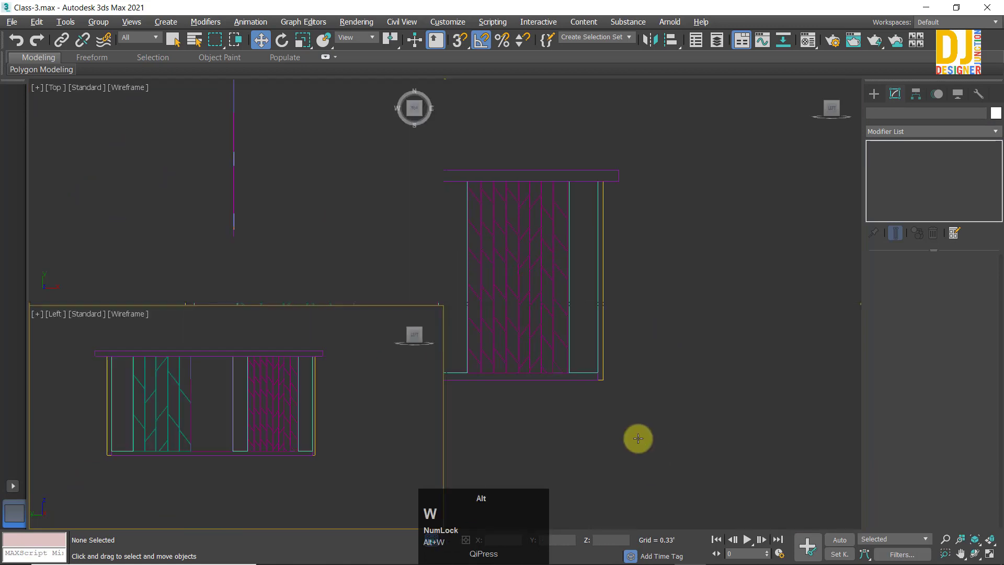
alt+middle_drag(511, 374, 615, 217)
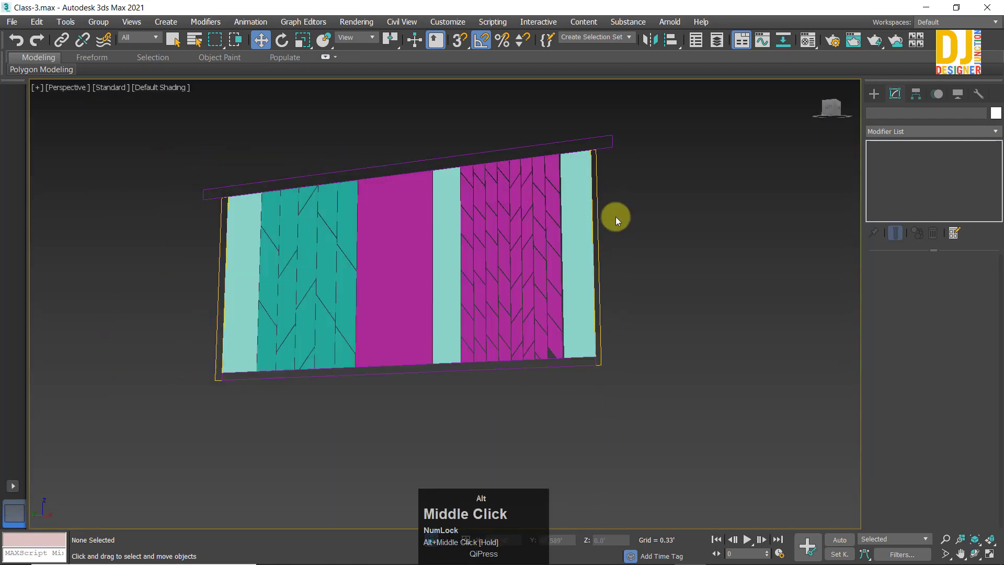
scroll(339, 219, down, 3)
drag(183, 140, 557, 360)
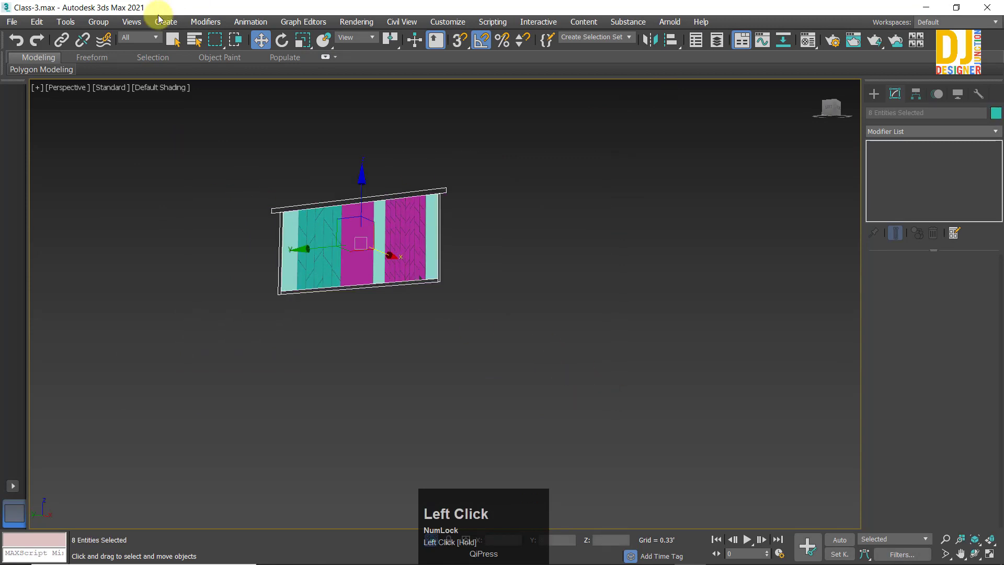
click(92, 23)
click(116, 38)
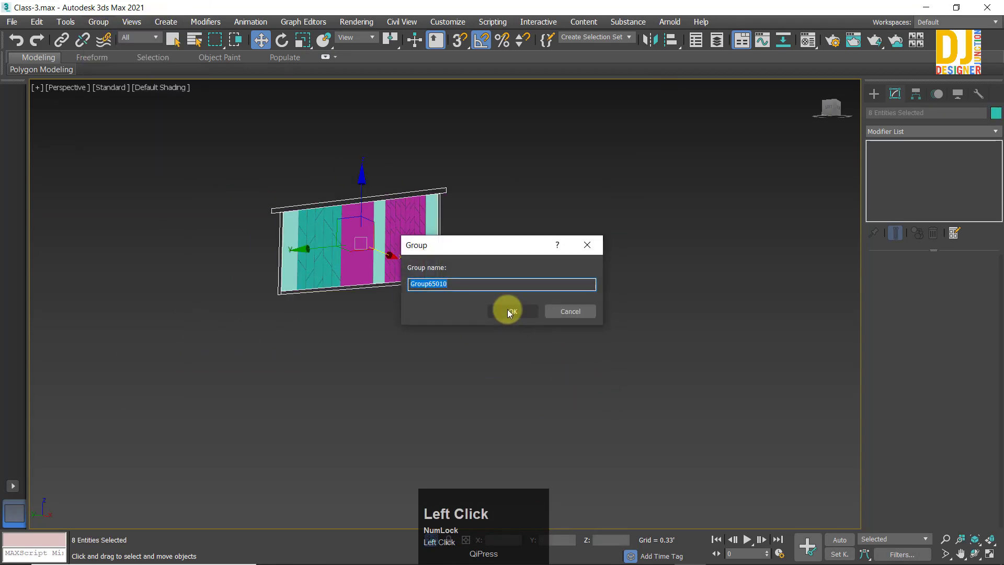
click(513, 308)
Step: Exit isolation of the grouped panelling to bring back the rest of the apartment model
key(z)
alt+middle_drag(377, 217, 614, 532)
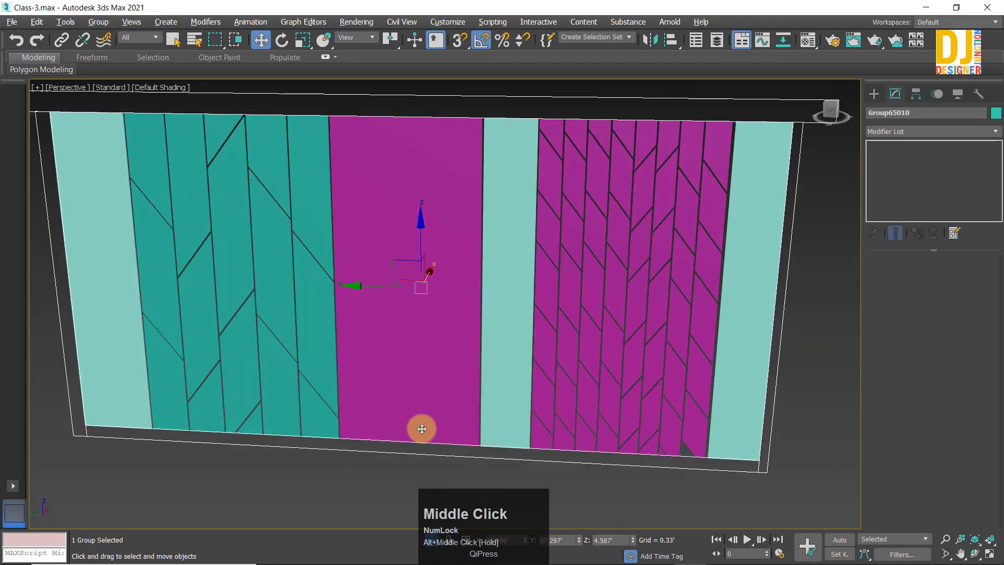
click(491, 548)
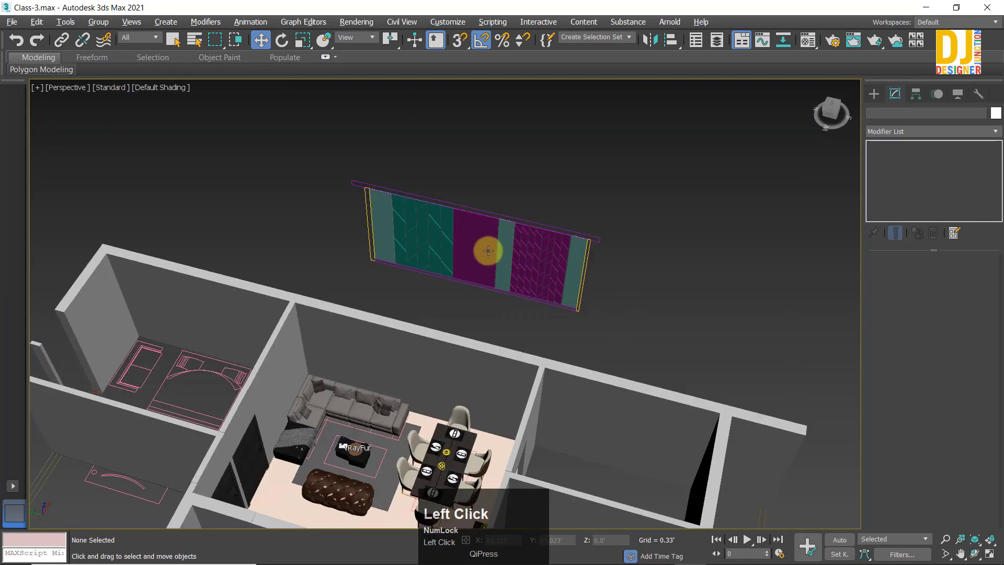
Step: Unhide the original line drawing behind the panelling, inspect it from several angles, and undo the unhiding
key(z)
alt+middle_drag(574, 168, 645, 231)
right_click(645, 231)
click(667, 167)
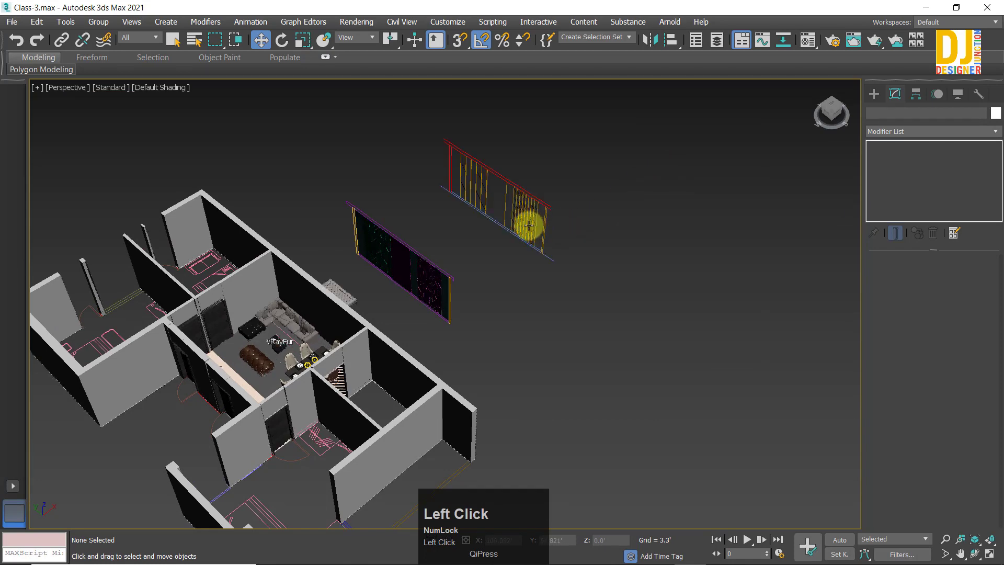
click(520, 246)
alt+middle_drag(520, 246, 534, 226)
scroll(535, 227, up, 5)
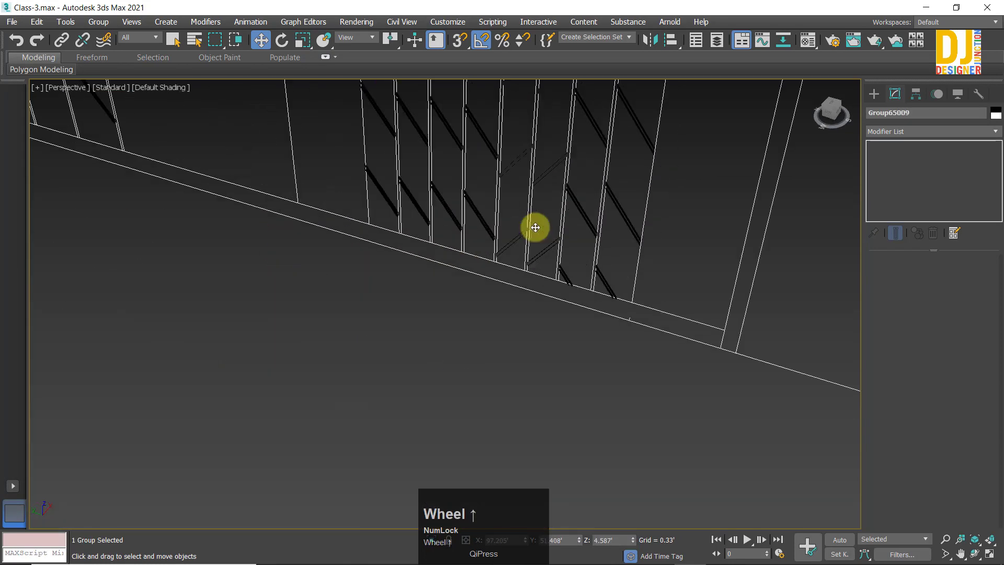
scroll(615, 377, down, 4)
alt+middle_drag(615, 377, 662, 343)
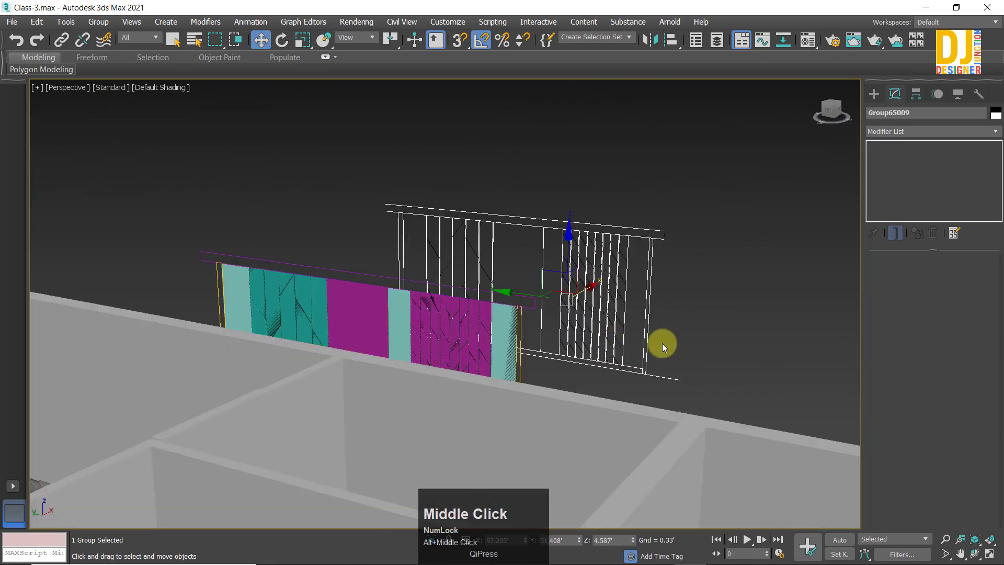
key(ctrl+z)
key(ctrl+z)
key(z)
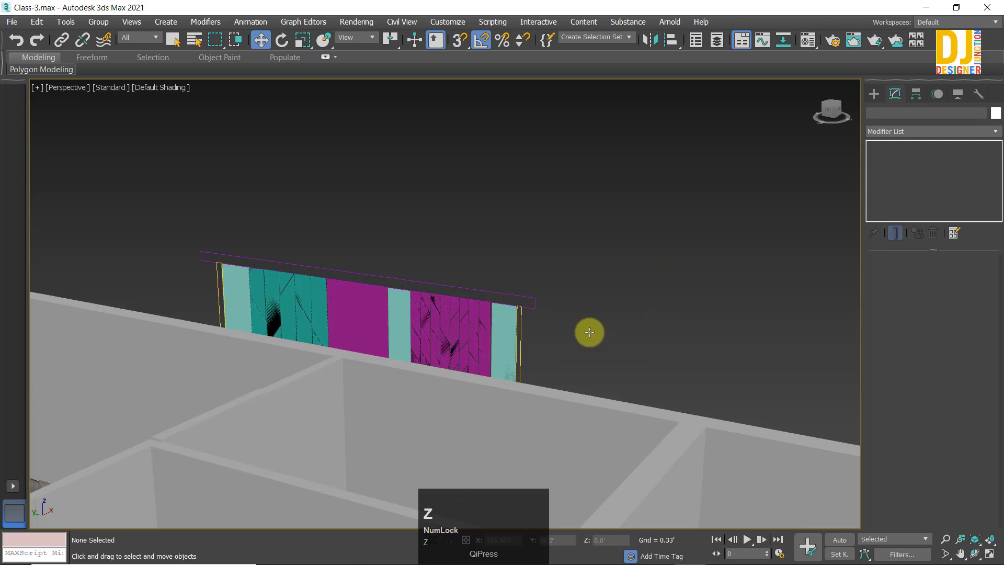
Step: Move the panelling group along X from outside the apartment onto the living room wall behind the sofa
alt+middle_drag(510, 333, 497, 345)
scroll(513, 269, up, 5)
click(512, 260)
alt+middle_drag(513, 260, 581, 271)
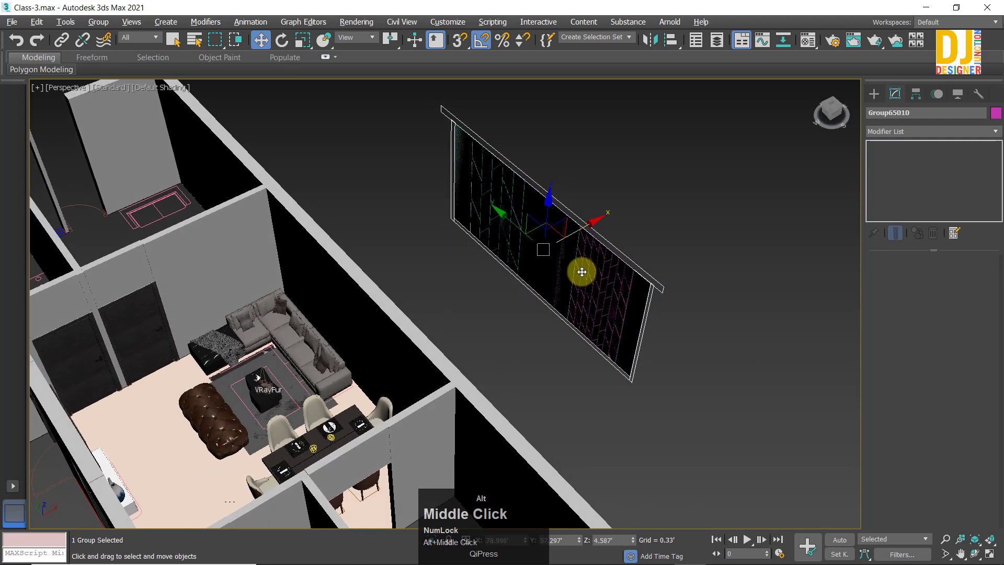
drag(591, 227, 433, 343)
scroll(433, 343, up, 2)
alt+middle_drag(432, 343, 429, 292)
Step: Lower the panelling group slightly in the Left view to about Z 4.571', matching its base to the floor line
key(alt+w)
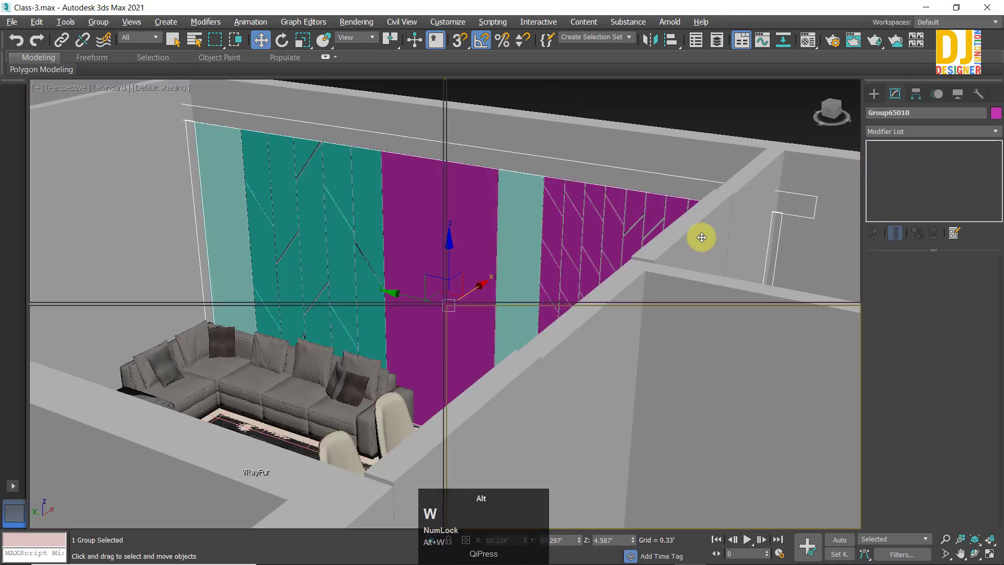
middle_click(701, 235)
key(alt+w)
key(z)
middle_click(446, 287)
key(alt+w)
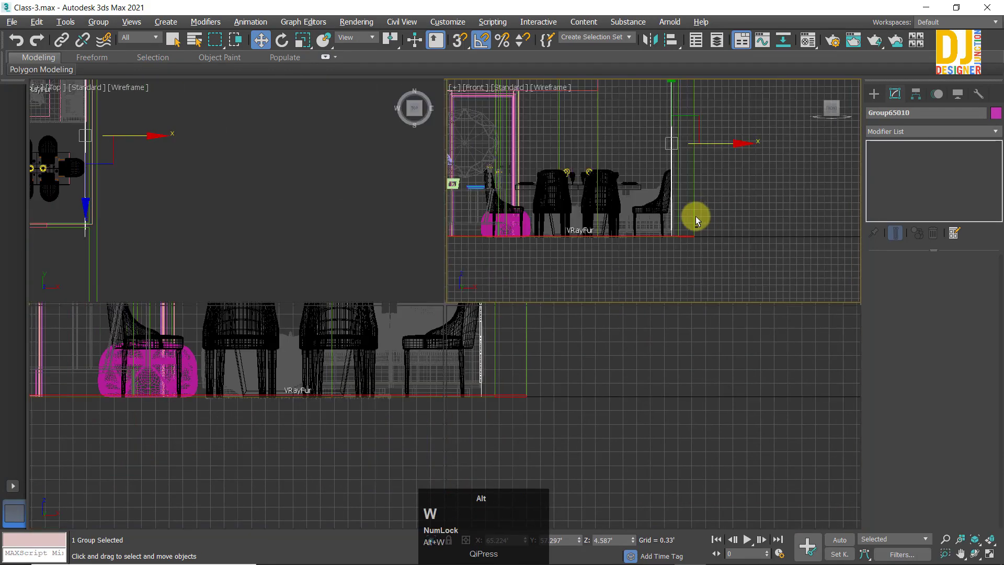
key(alt+w)
key(alt+w)
middle_click(333, 414)
key(alt+w)
key(z)
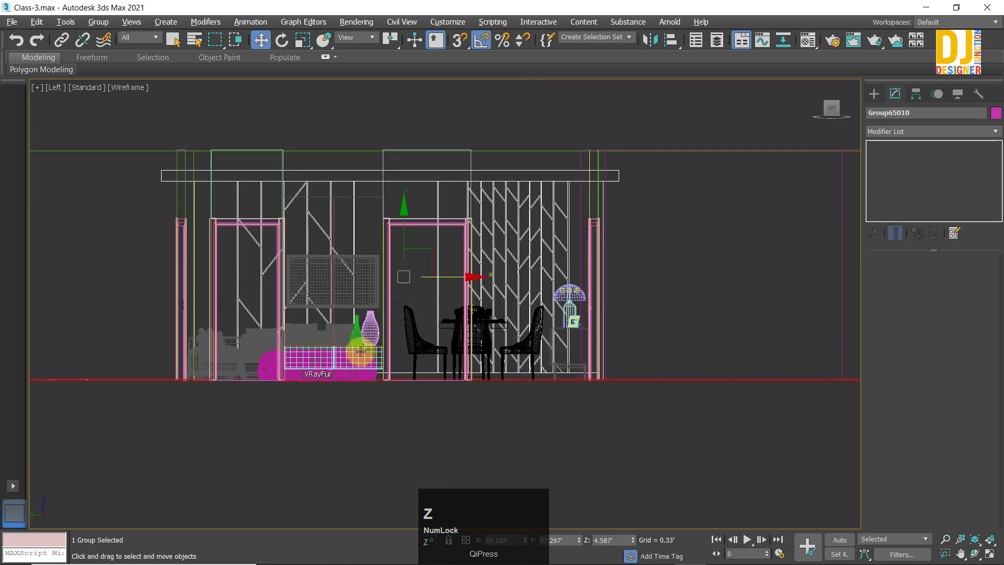
scroll(364, 345, up, 3)
scroll(413, 363, down, 3)
middle_drag(412, 363, 448, 309)
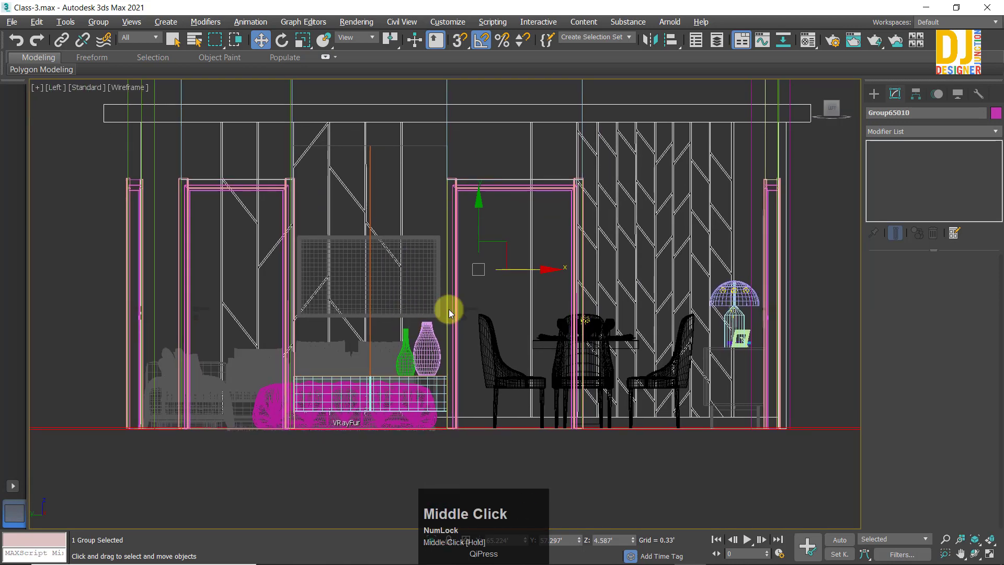
drag(476, 210, 496, 211)
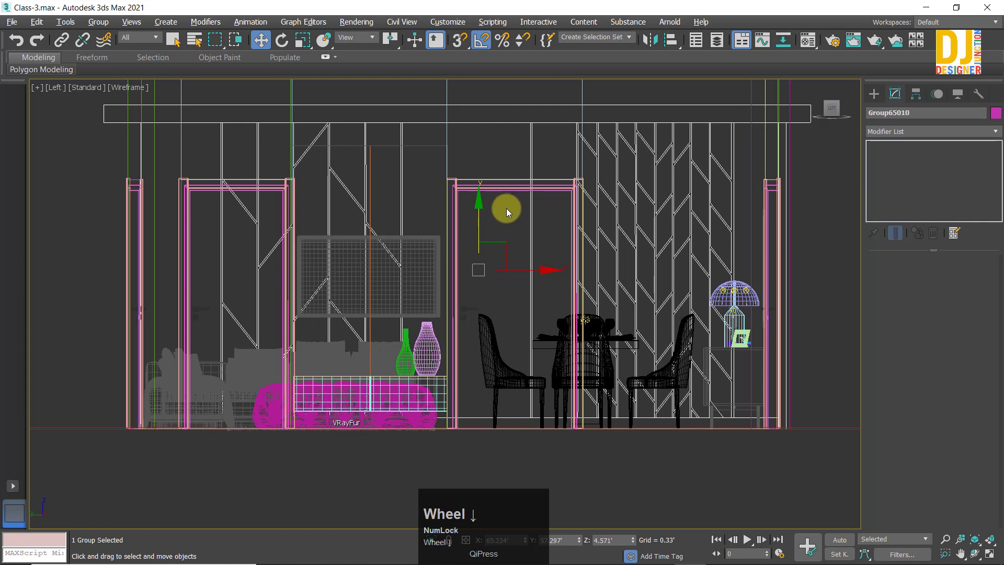
Step: Examine how the panelling group sits against the living room wall in the Left and perspective views
scroll(506, 208, down, 2)
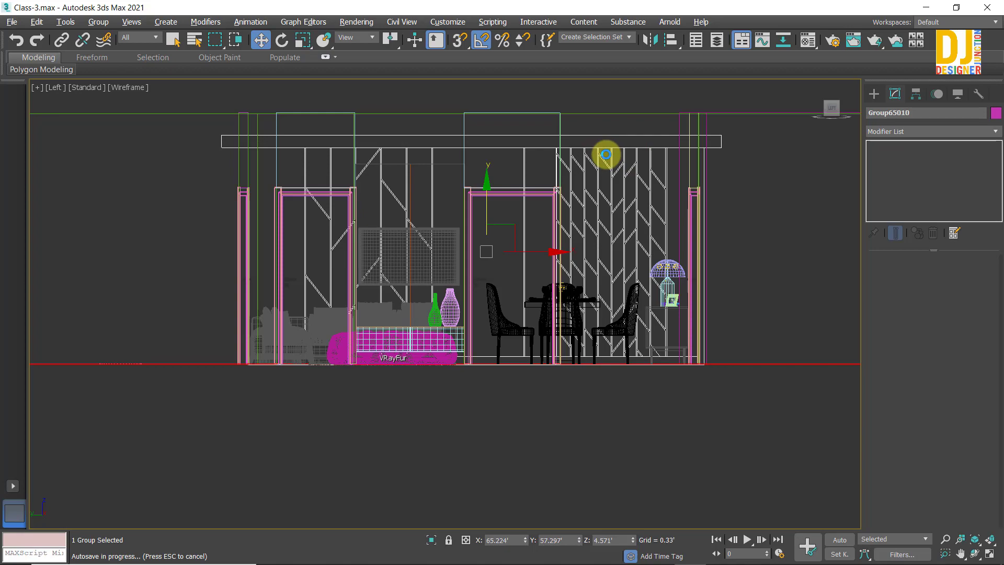
key(alt+w)
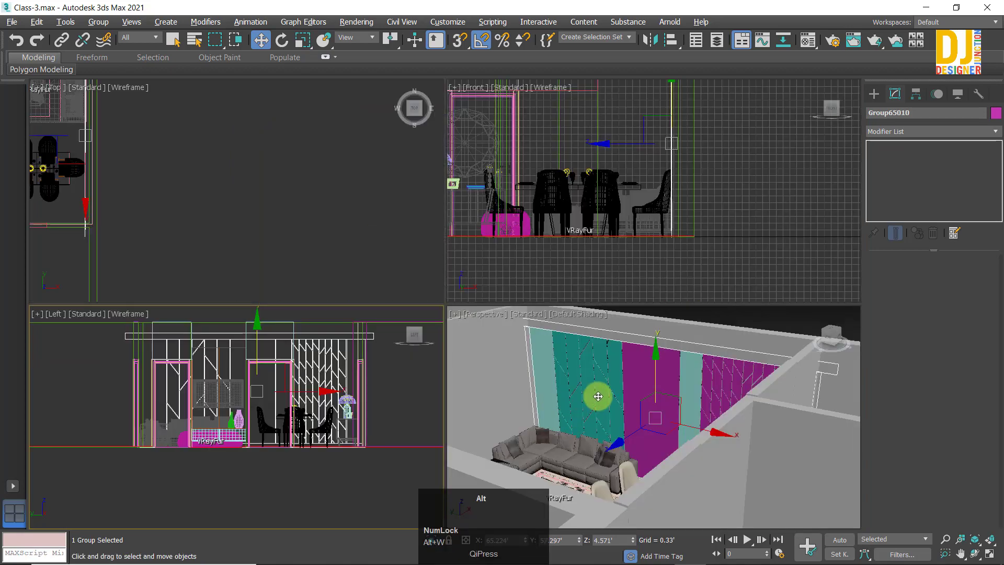
key(alt+w)
alt+middle_drag(417, 190, 481, 298)
key(z)
key(alt+w)
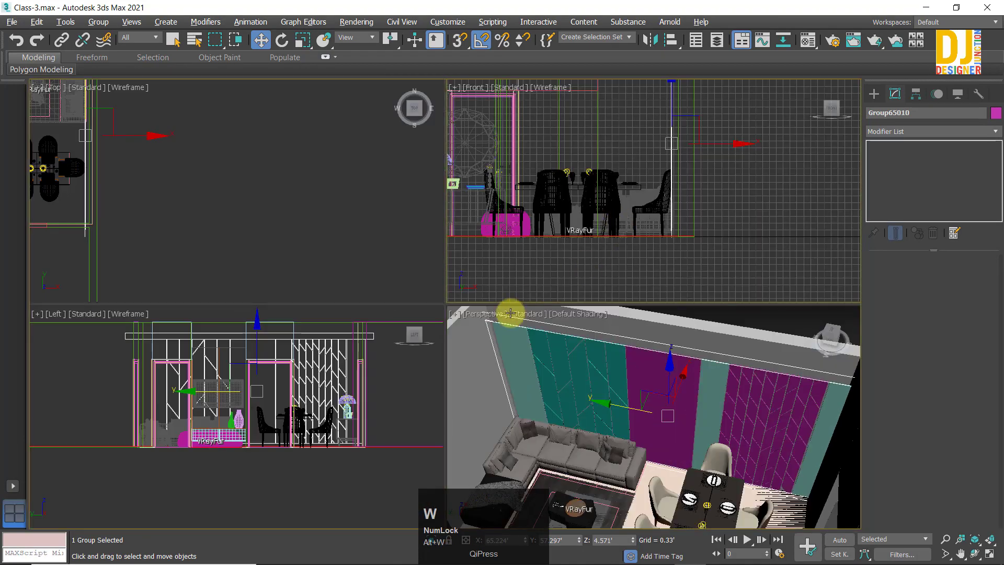
key(alt+w)
key(z)
key(alt+w)
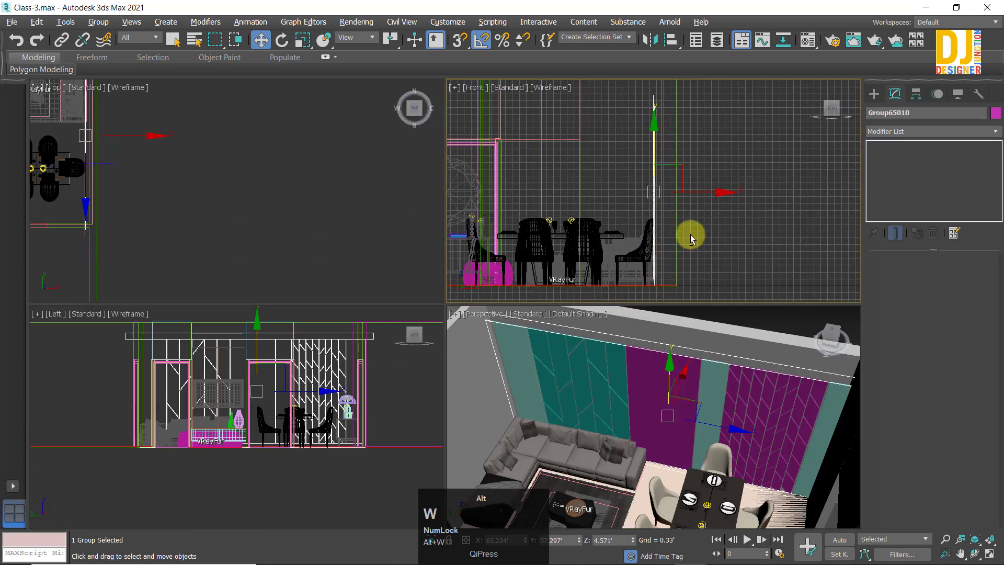
Step: Move the panelling group along X in the Front view to about 65.544', placing its back against the wall line
key(alt+w)
scroll(448, 262, down, 2)
key(g)
scroll(451, 268, up, 5)
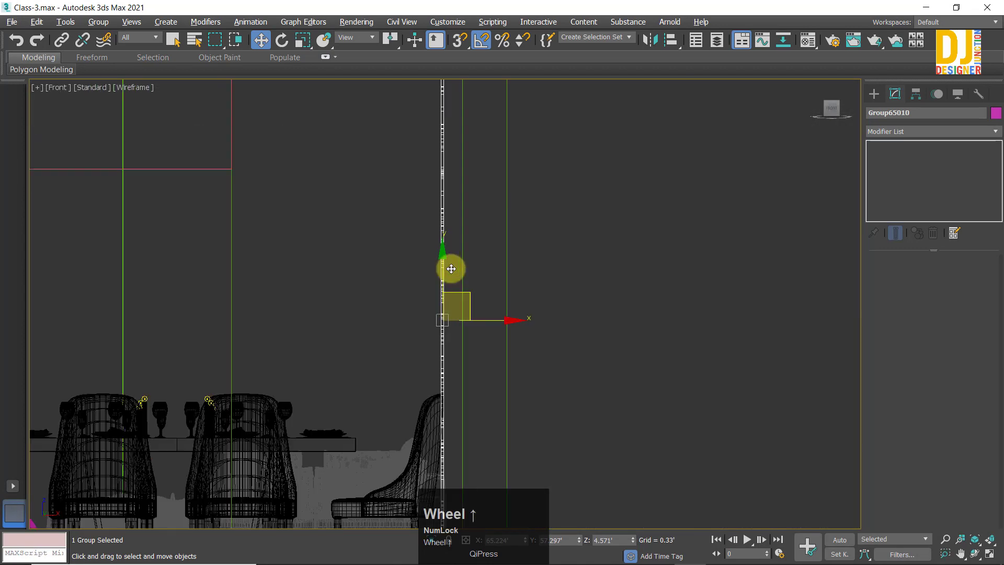
scroll(451, 268, up, 3)
drag(477, 417, 526, 430)
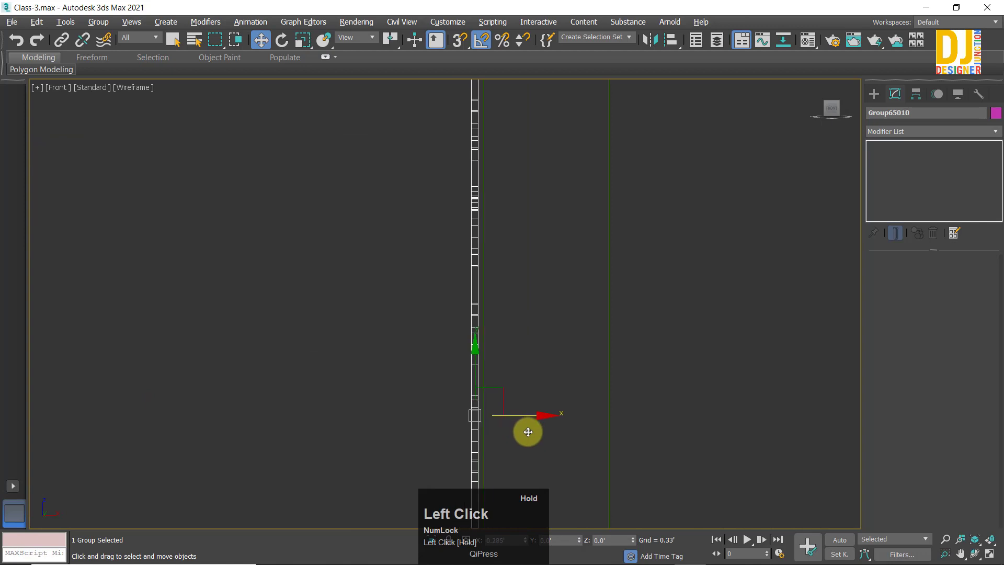
scroll(469, 444, up, 5)
drag(564, 282, 590, 295)
Step: Examine the panelling group's lower edge in the Front view and its fit on the wall in perspective
key(z)
middle_drag(498, 336, 578, 307)
scroll(575, 385, up, 2)
scroll(636, 307, up, 4)
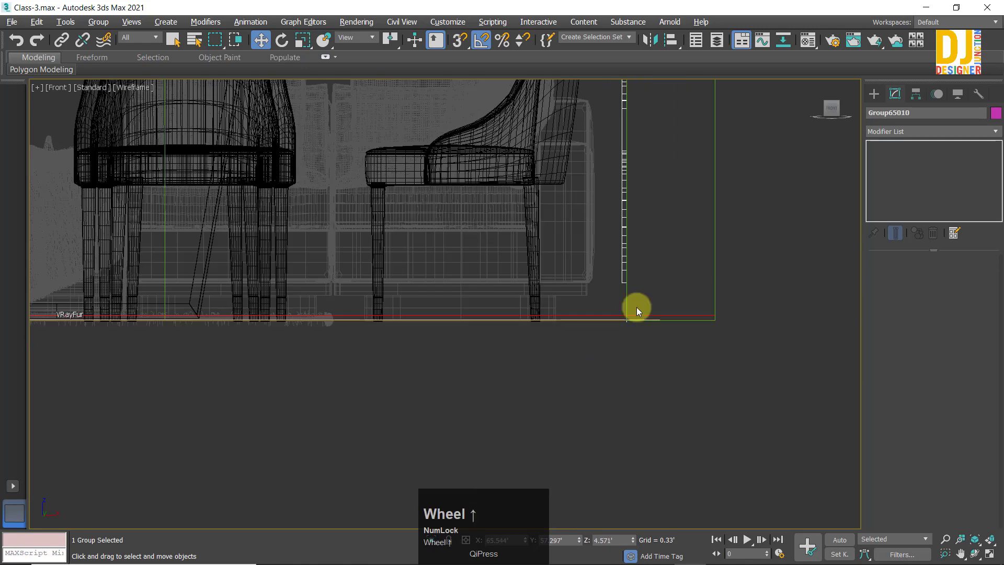
scroll(623, 289, up, 3)
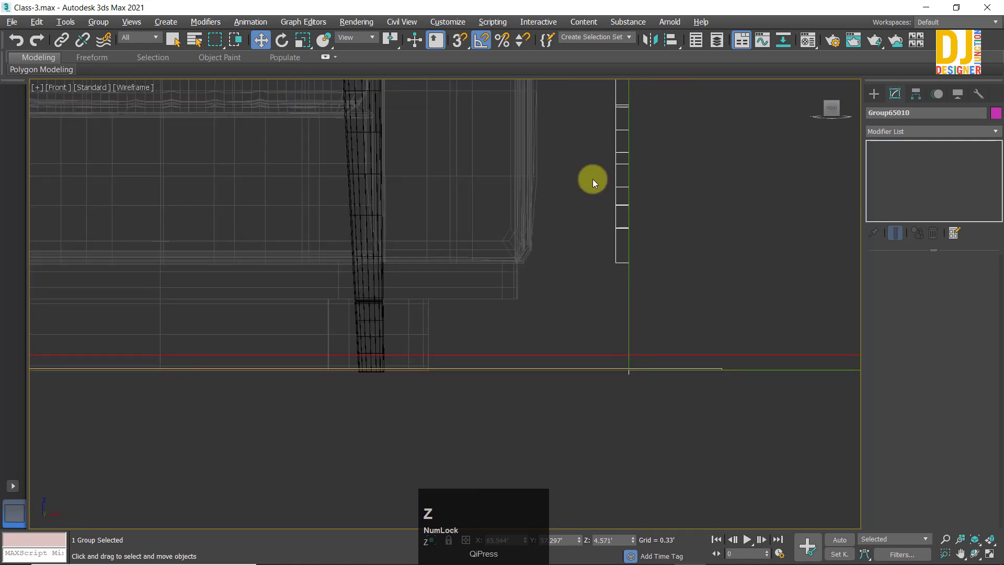
key(z)
key(alt+w)
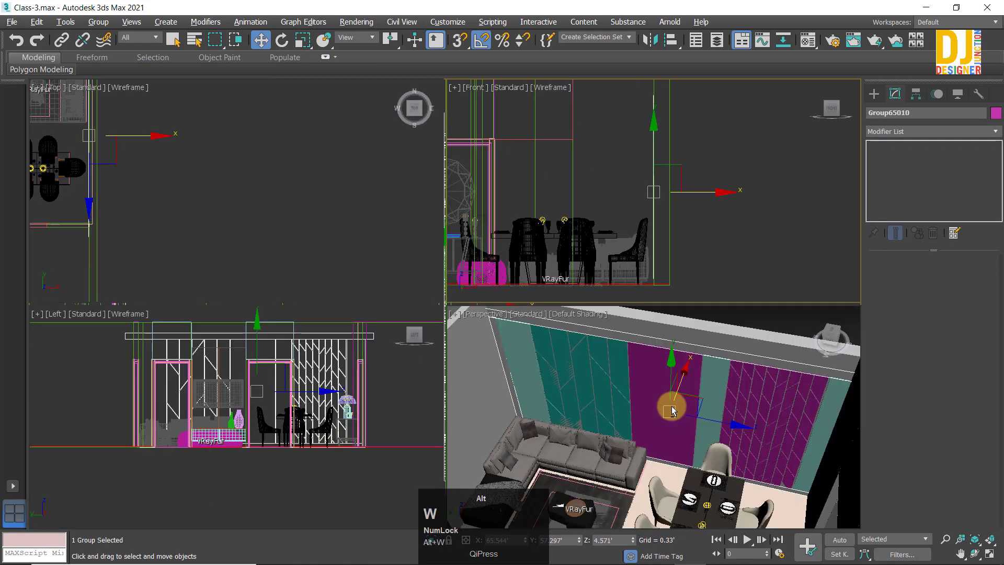
key(alt+w)
alt+middle_drag(560, 293, 560, 278)
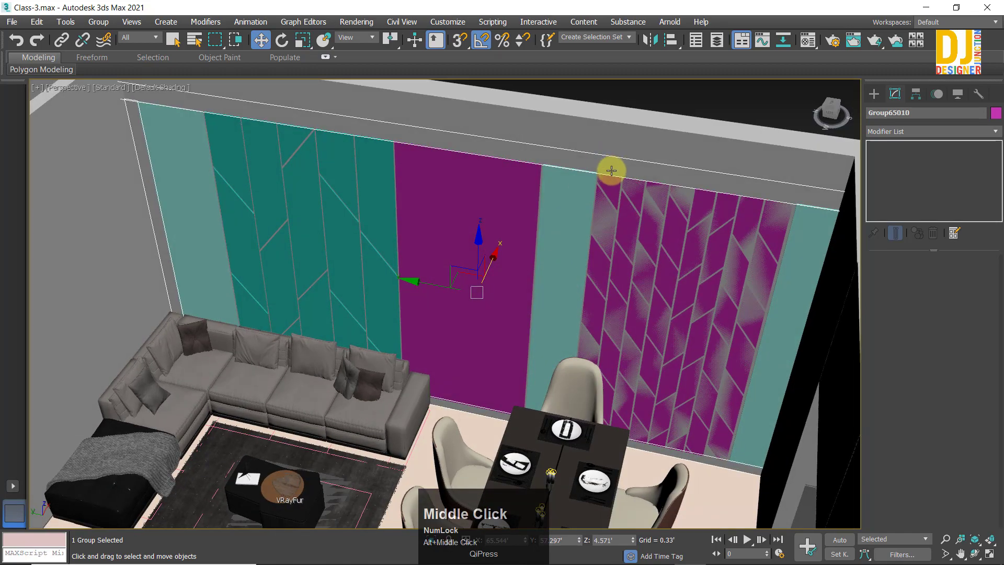
scroll(611, 171, down, 4)
alt+middle_drag(608, 171, 593, 163)
scroll(533, 165, up, 5)
scroll(533, 157, down, 2)
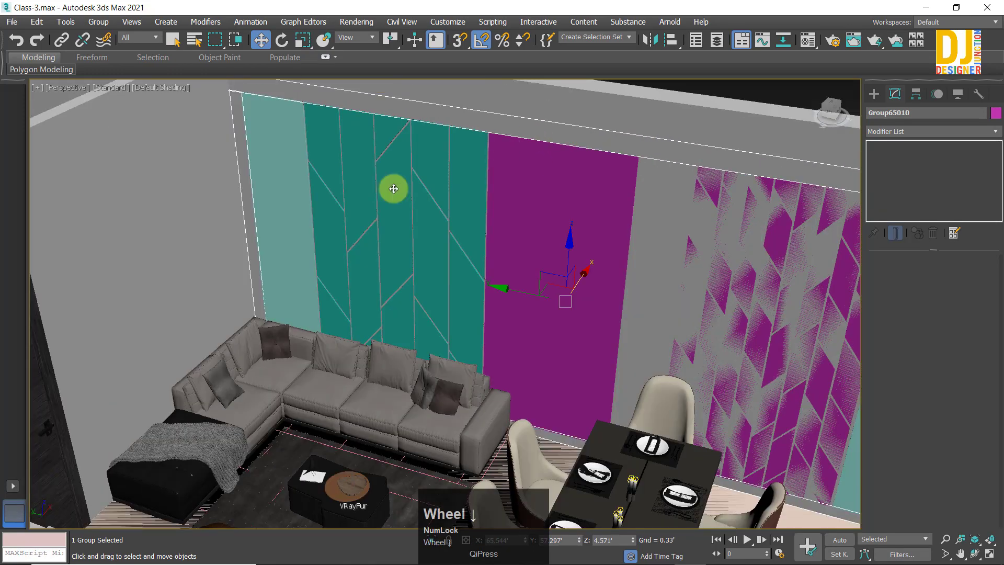
alt+middle_drag(267, 222, 305, 250)
Step: Try sliding the panelling group along Y past the partition wall on the sofa side, and undo the last move
drag(443, 292, 185, 259)
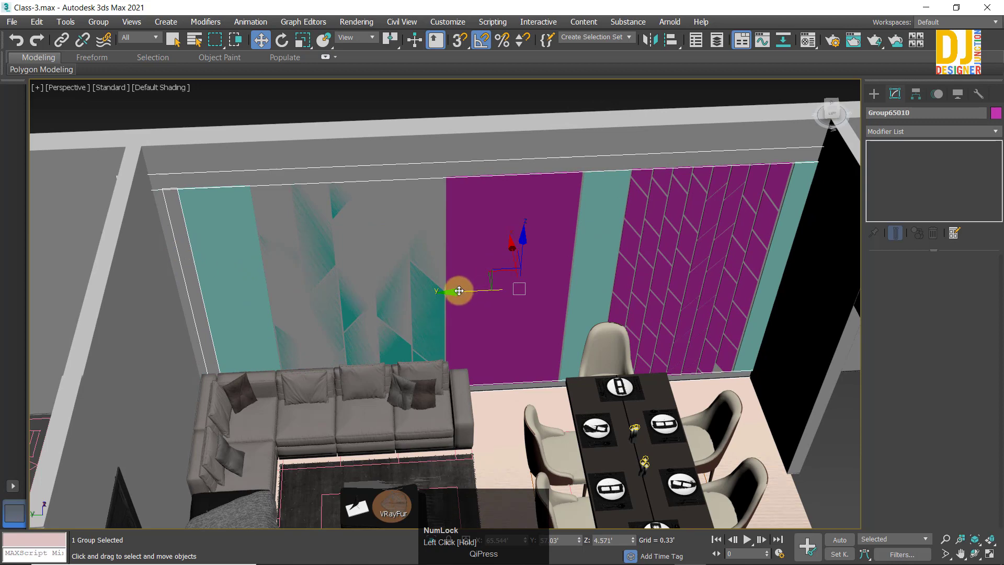
drag(459, 290, 381, 293)
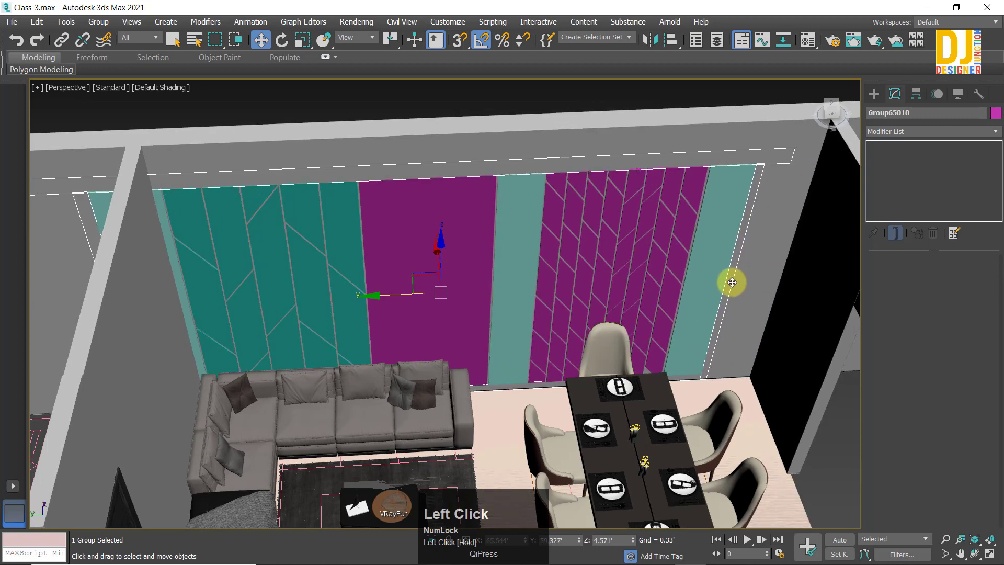
alt+middle_drag(716, 292, 711, 287)
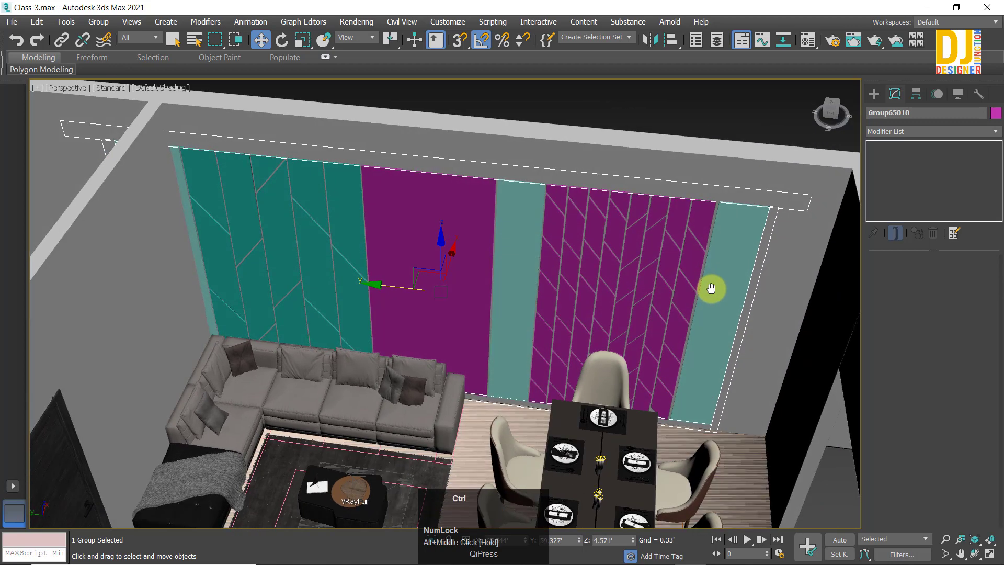
key(ctrl+z)
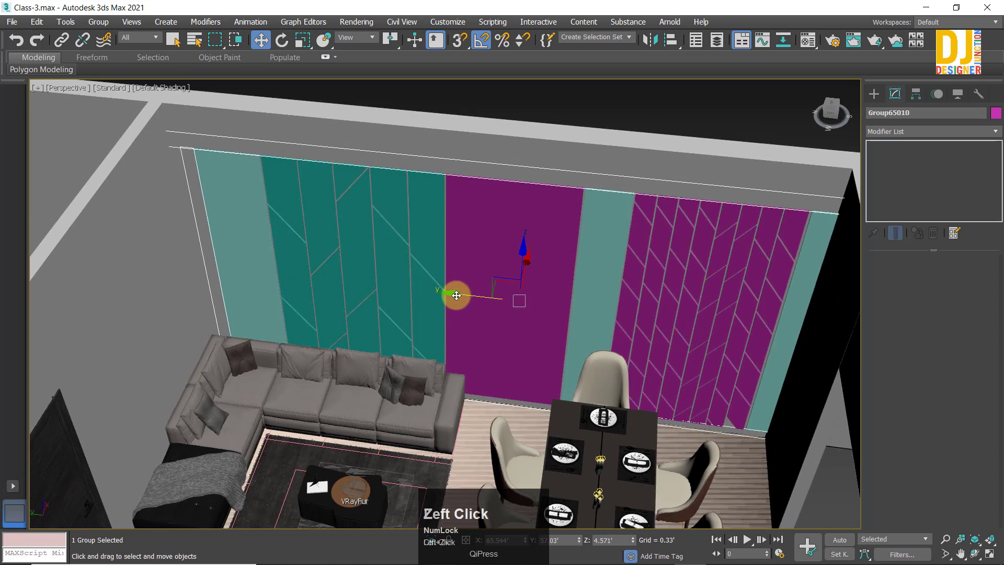
Step: Move the panelling group along Y to about 57.684' so it fits between the living room's side walls
drag(457, 296, 449, 302)
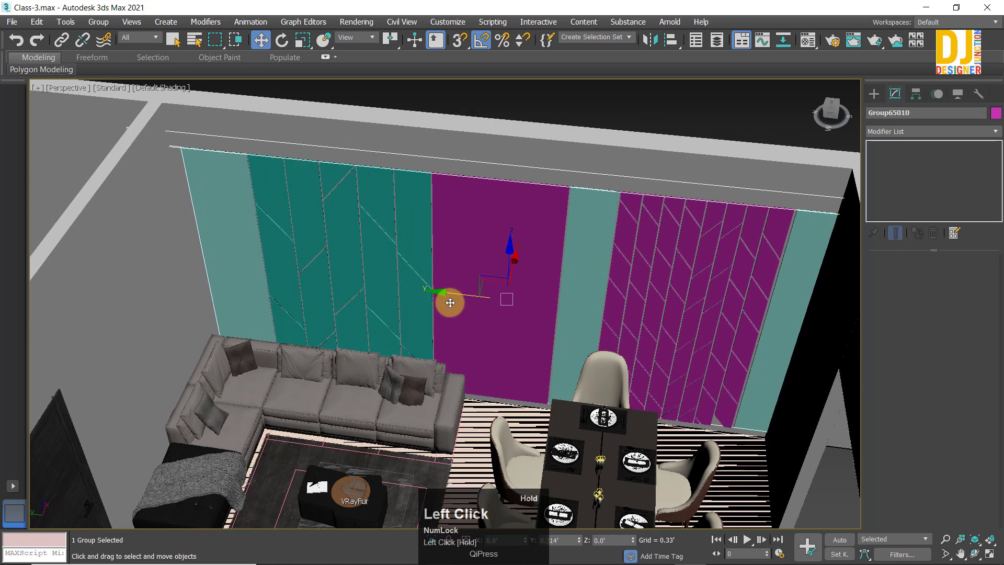
mouse_move(470, 290)
alt+middle_down()
mouse_move(482, 278)
mouse_move(464, 291)
mouse_move(477, 292)
alt+middle_up()
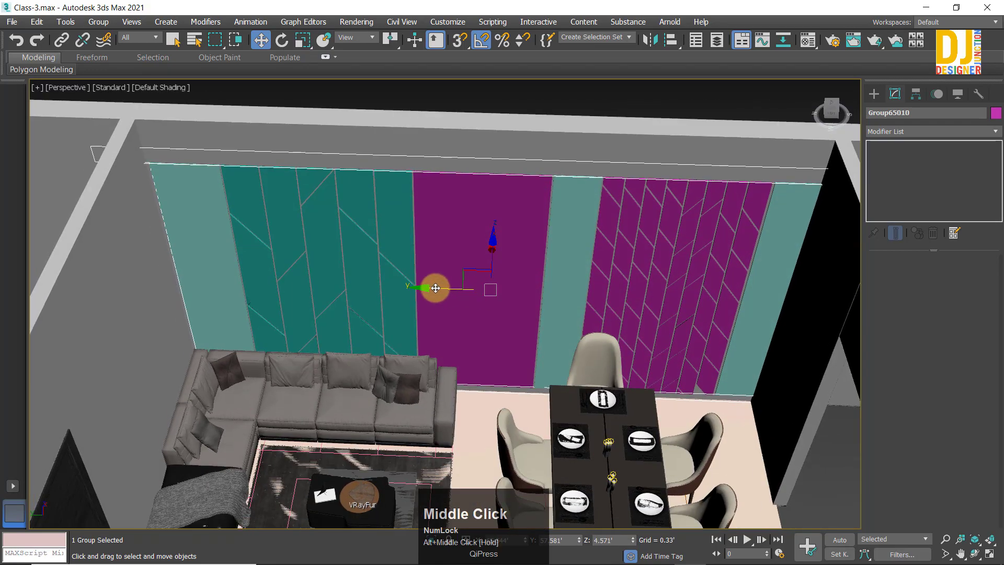
drag(435, 288, 428, 296)
Step: Inspect the positioned panelling around the sofa and dining table, including its side edges and the strip along its base
alt+middle_drag(448, 280, 249, 226)
alt+scroll(457, 385, up, 6)
alt+middle_drag(472, 401, 628, 372)
scroll(601, 371, down, 10)
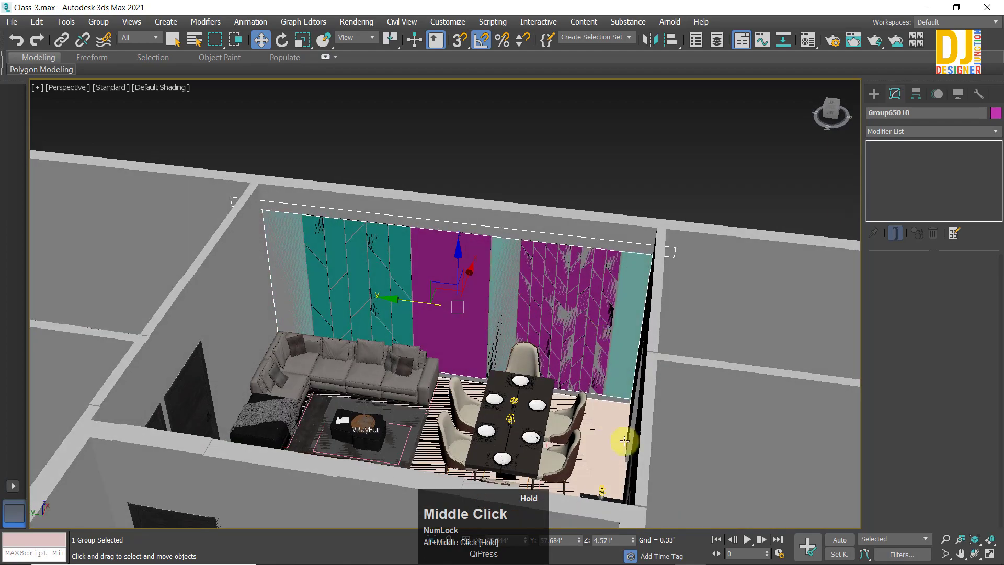
alt+scroll(653, 433, up, 5)
alt+middle_drag(653, 432, 695, 432)
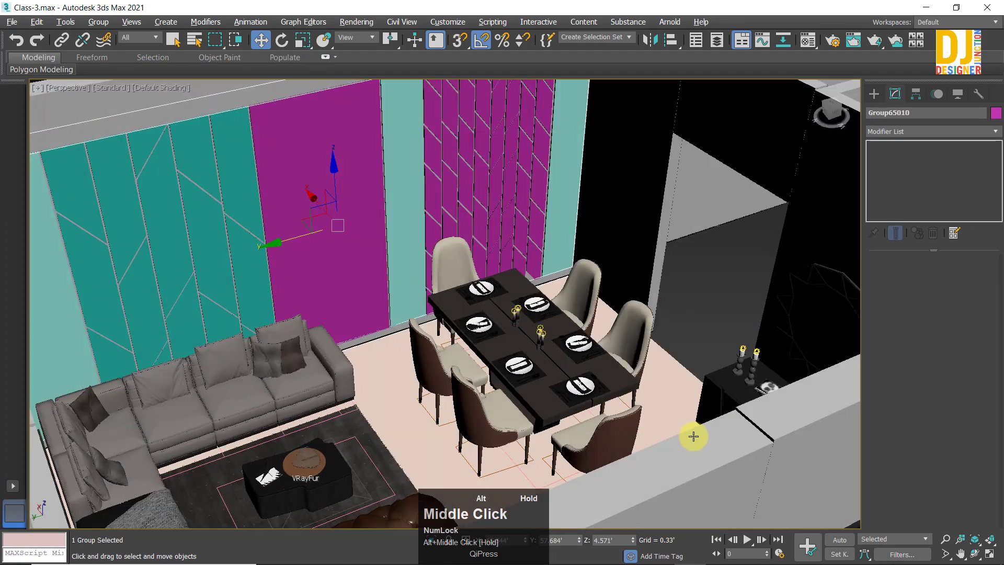
middle_drag(329, 262, 513, 377)
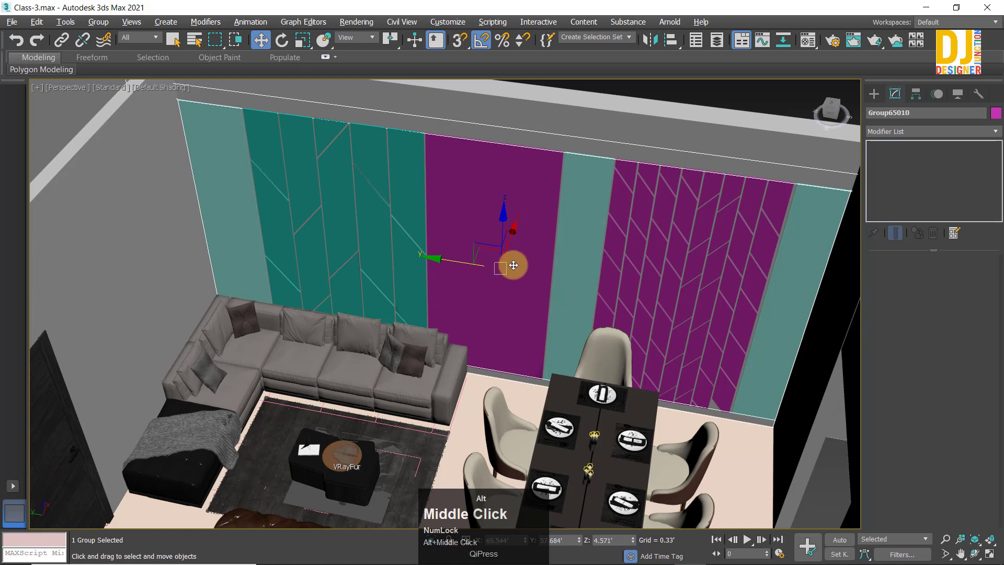
alt+middle_drag(513, 265, 486, 263)
scroll(505, 268, down, 5)
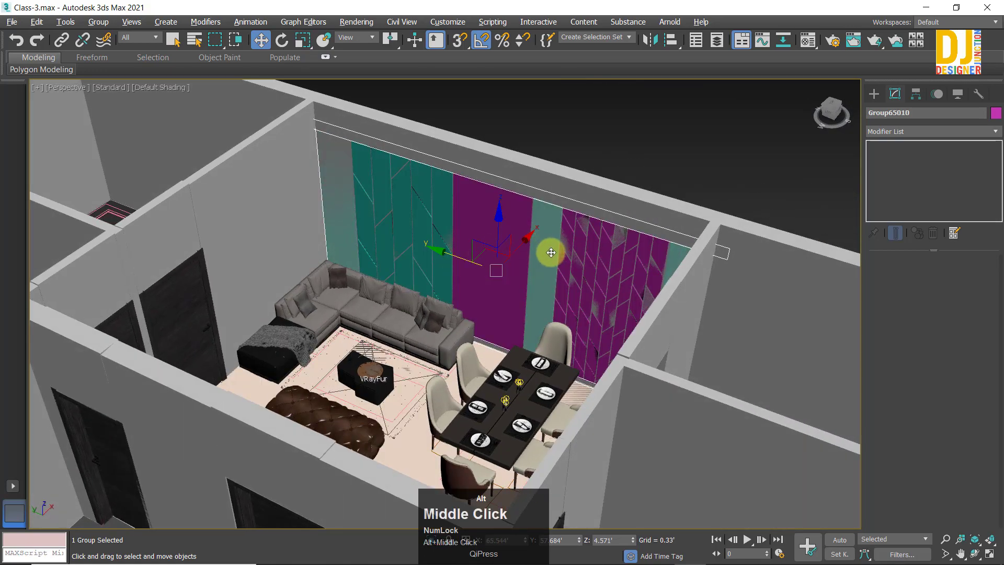
scroll(550, 253, up, 6)
middle_drag(601, 315, 673, 460)
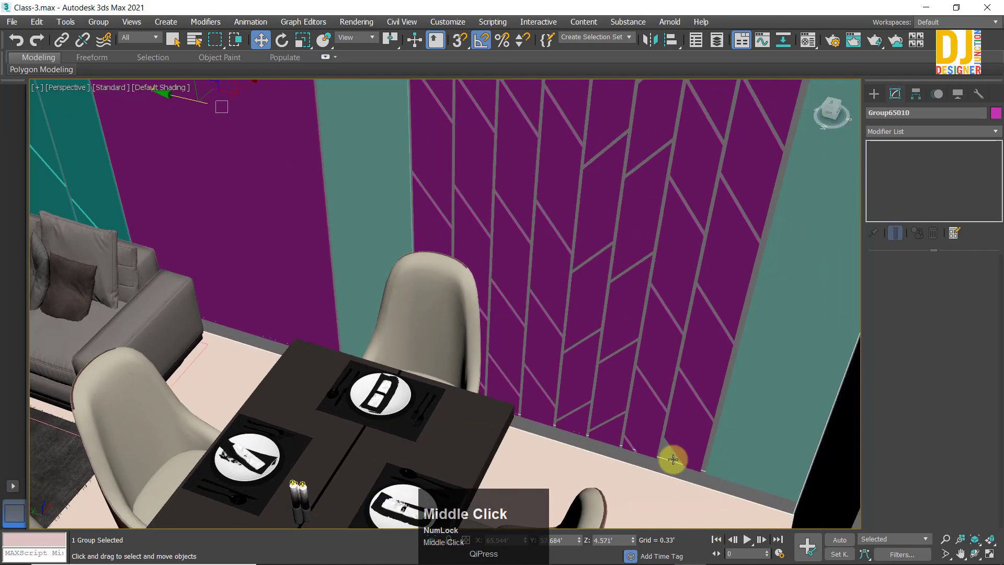
scroll(617, 397, down, 5)
alt+middle_drag(574, 345, 697, 444)
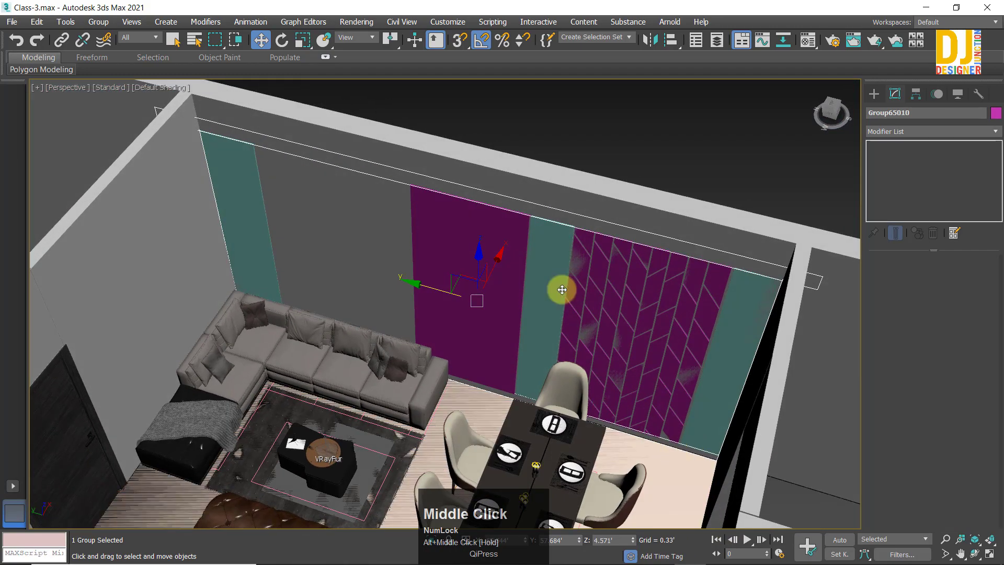
Step: Move the panelling group along X off the living room wall to a spot outside the apartment
scroll(475, 352, down, 3)
middle_drag(475, 351, 452, 323)
drag(455, 316, 551, 213)
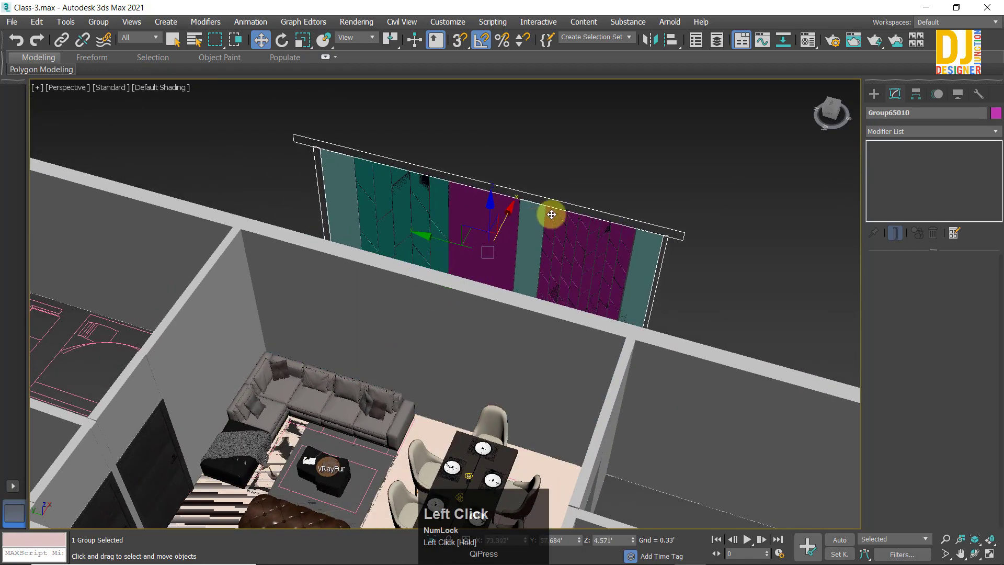
Step: Unhide the original line drawing, select it together with the panelling group, and isolate both
alt+middle_drag(549, 216, 491, 313)
right_click(618, 198)
click(646, 158)
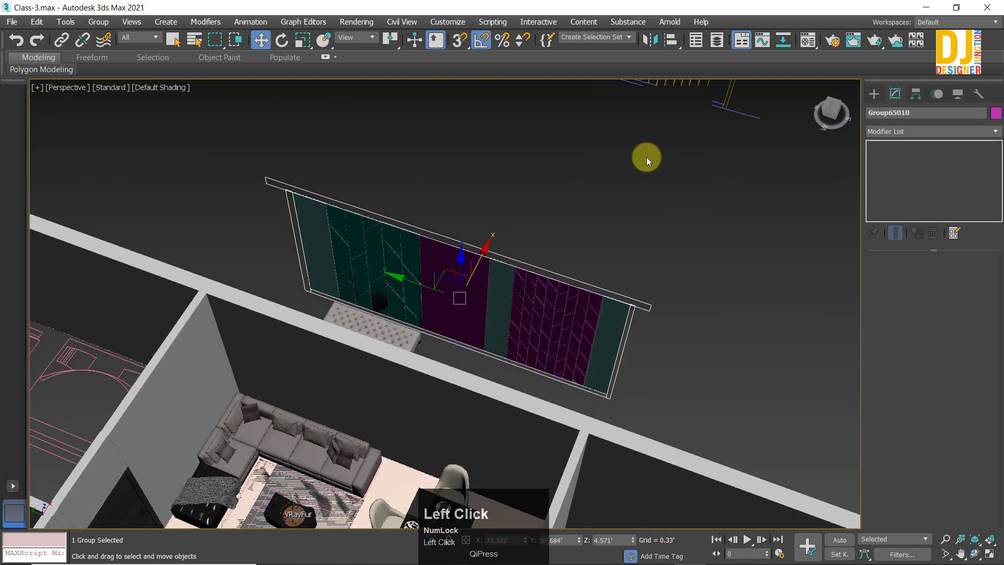
scroll(638, 188, down, 3)
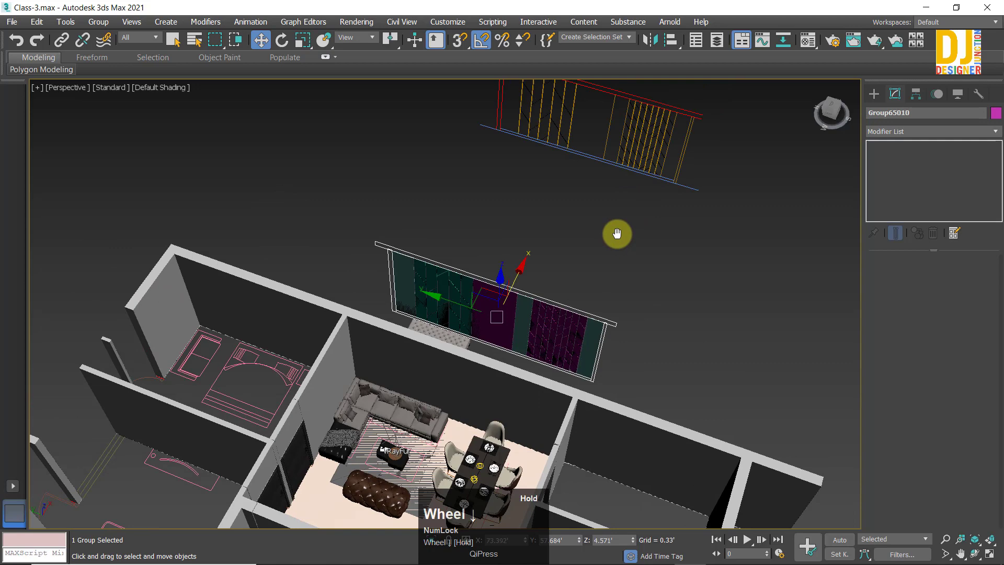
ctrl+click(638, 148)
click(560, 331)
key(alt+q)
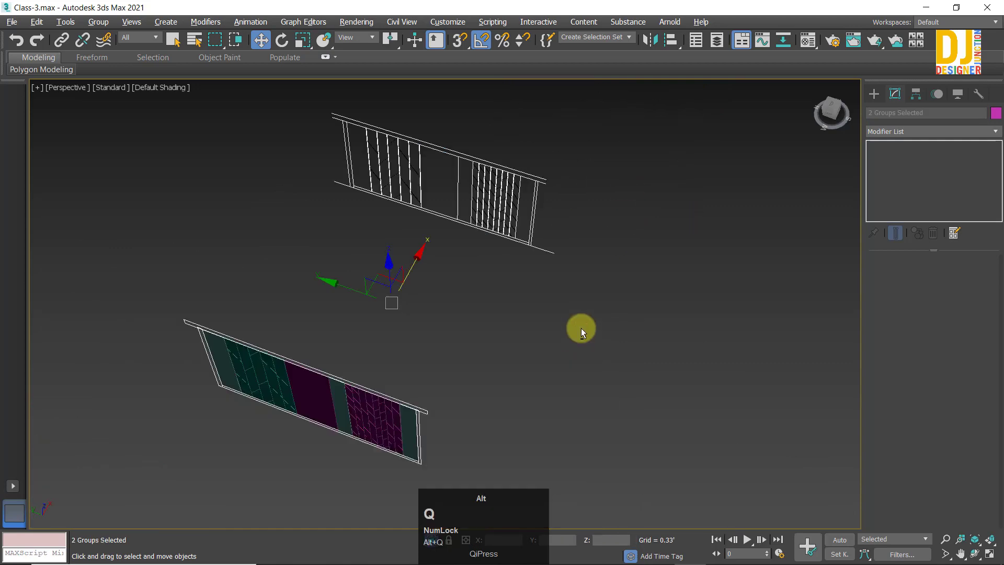
Step: Compare the lower edges of the line drawing and the panelling group up close in the Left view
key(alt+w)
key(alt+w)
key(alt+w)
middle_click(387, 429)
key(alt+w)
key(z)
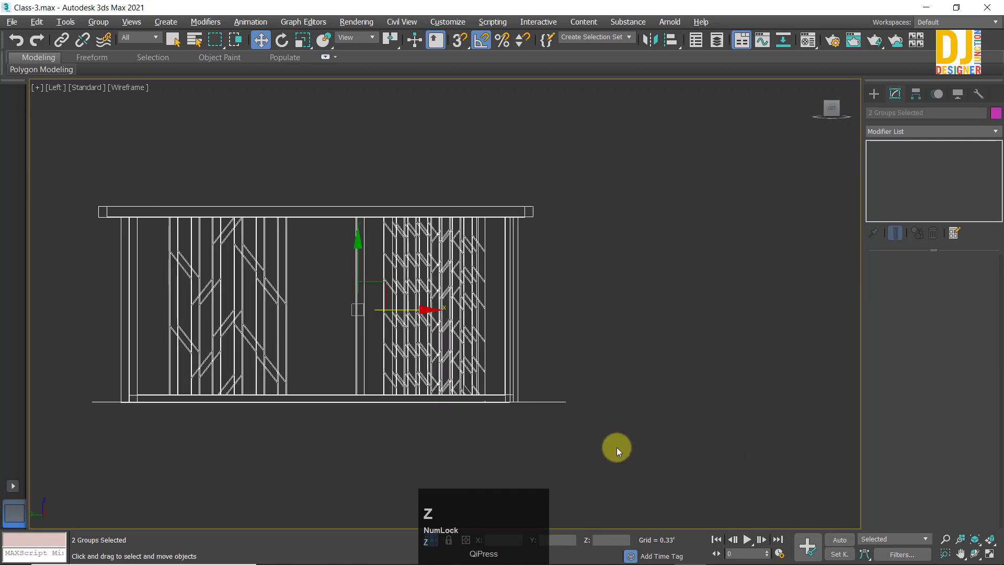
click(616, 447)
scroll(451, 406, up, 8)
middle_drag(619, 344, 690, 406)
Step: Check the lower edge of the original line drawing in perspective and delete the drawing group
key(alt+w)
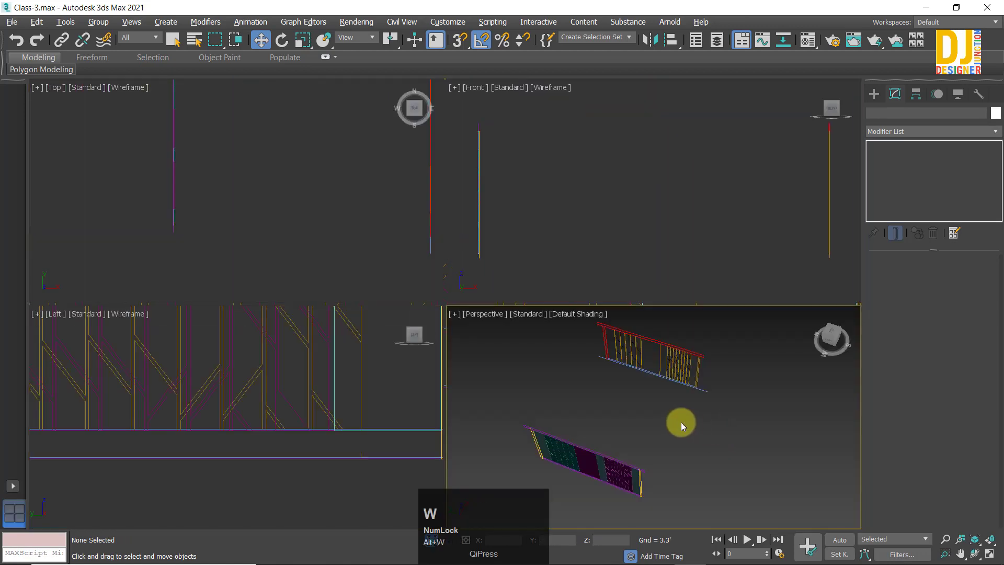
middle_click(676, 421)
key(alt+w)
scroll(499, 230, up, 10)
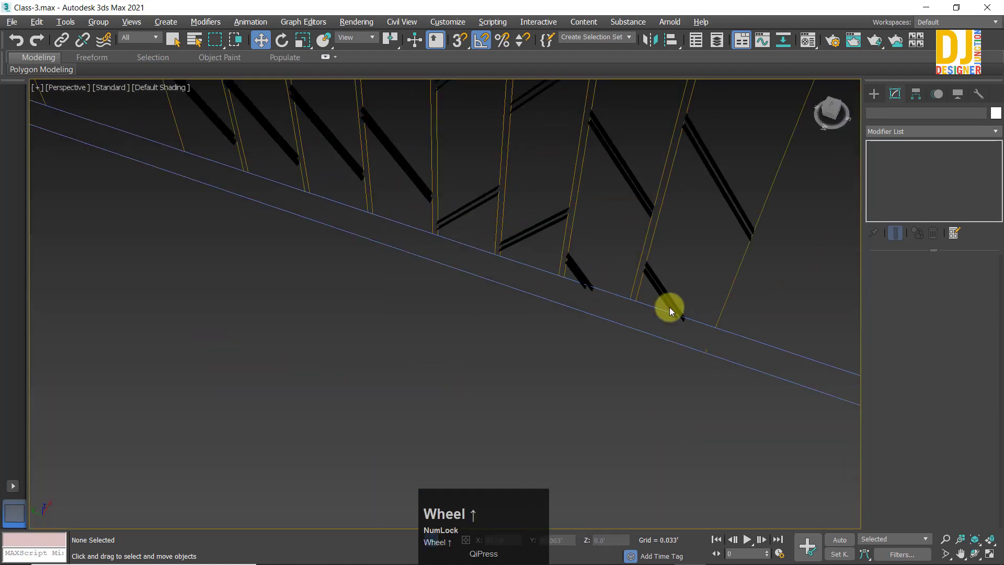
scroll(656, 316, down, 10)
click(684, 336)
middle_drag(684, 336, 586, 251)
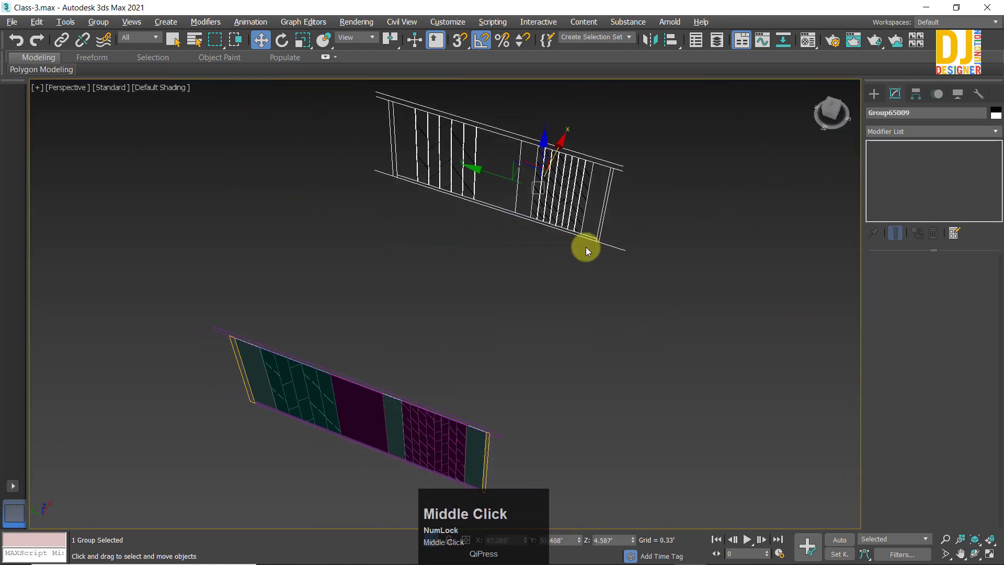
key(Delete)
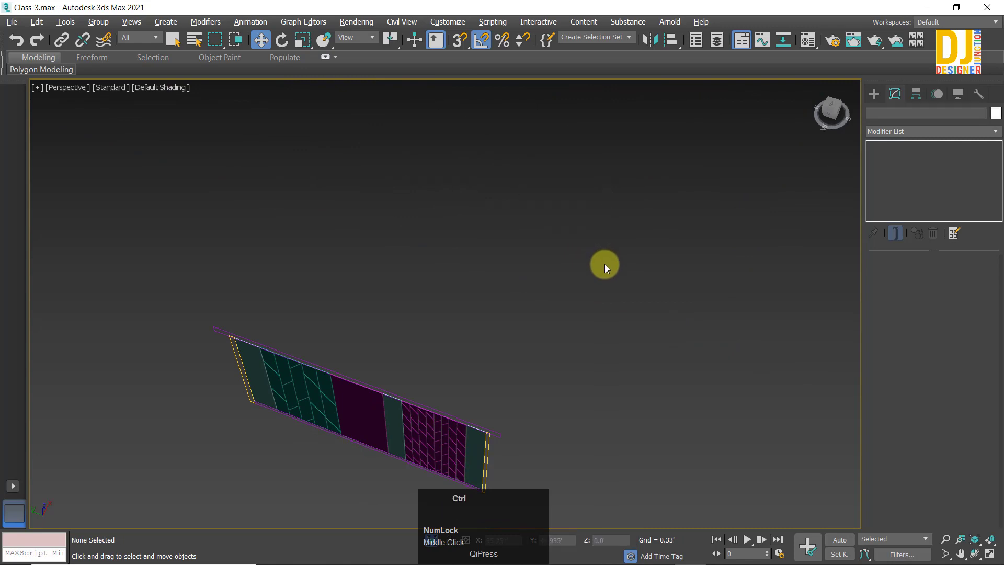
key(ctrl+z)
key(ctrl+z)
Step: Examine the remaining panelling group in perspective and the gap below its chevron panels in the Left view
click(365, 429)
key(z)
alt+middle_drag(542, 426, 488, 359)
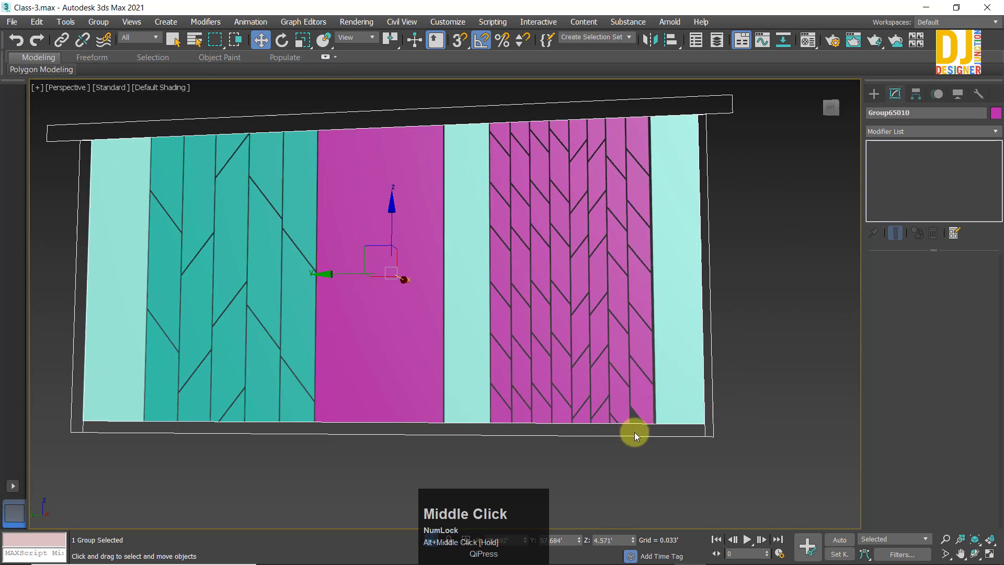
scroll(686, 341, down, 5)
alt+middle_drag(650, 363, 688, 280)
key(alt+w)
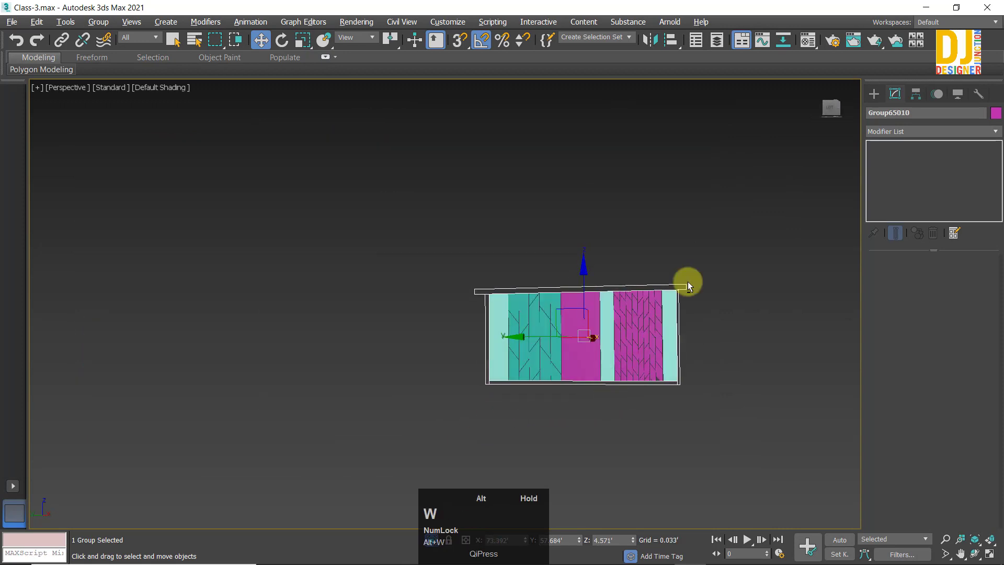
key(alt+w)
middle_click(218, 414)
key(alt+w)
key(z)
key(z)
middle_drag(656, 451, 410, 300)
click(335, 286)
scroll(480, 307, up, 5)
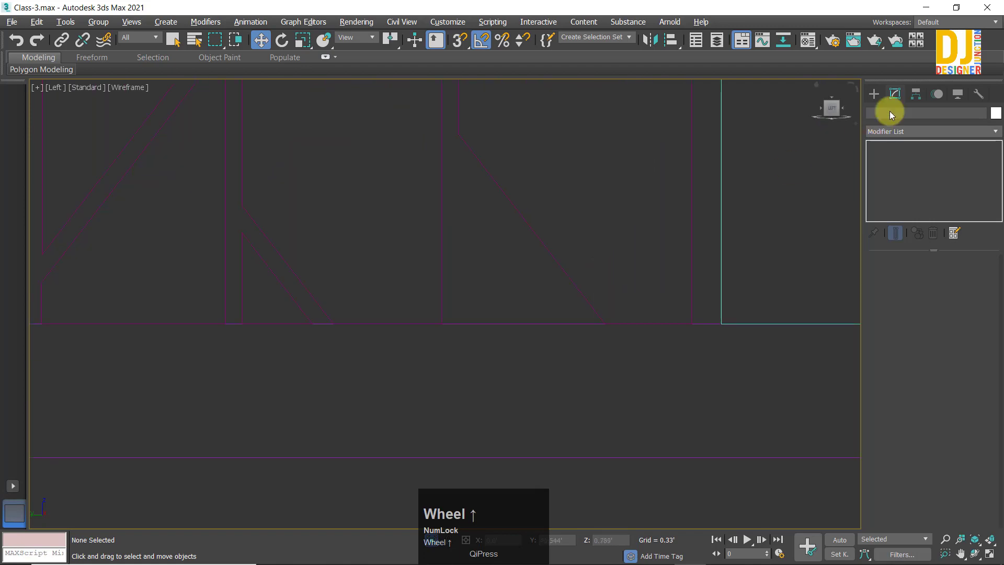
Step: Turn off snapping and draw a closed triangular spline over the gap at the base of the last magenta chevron column
click(873, 93)
click(898, 180)
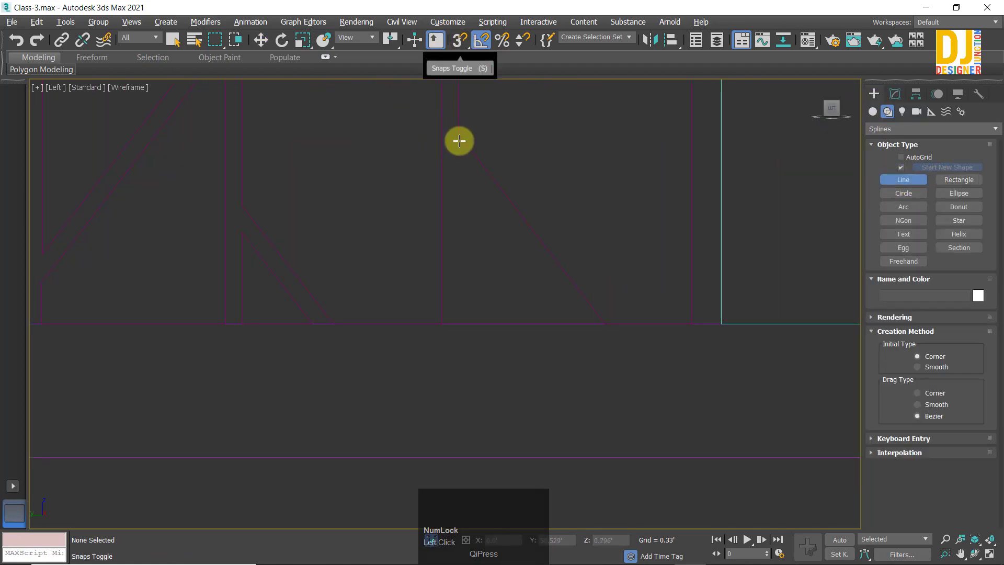
click(458, 112)
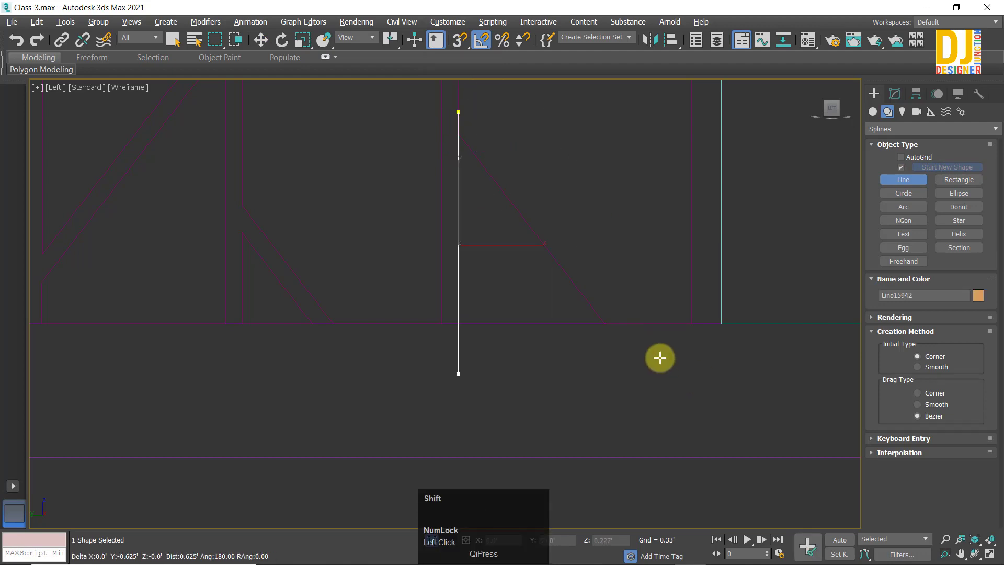
click(621, 324)
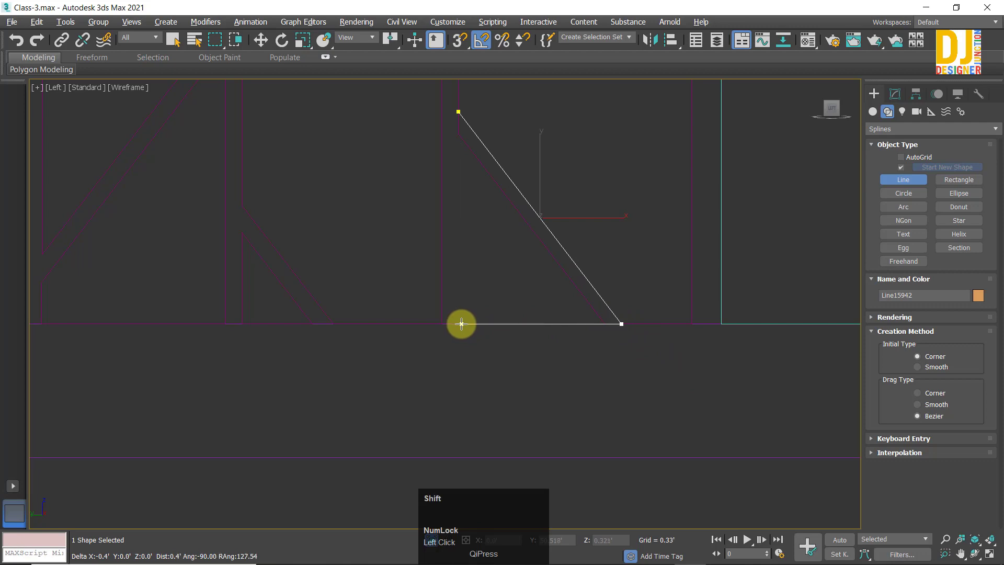
shift+click(465, 323)
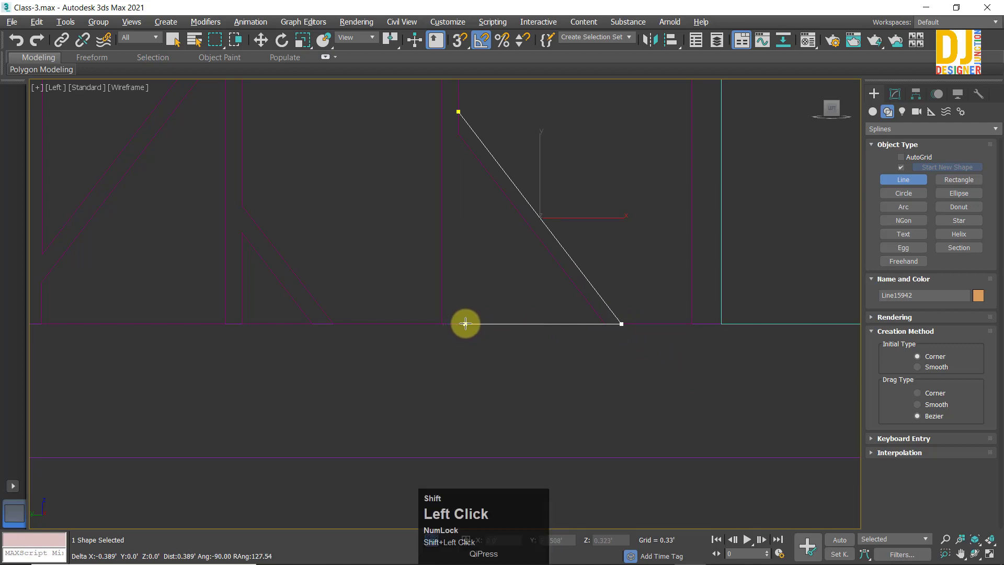
click(458, 110)
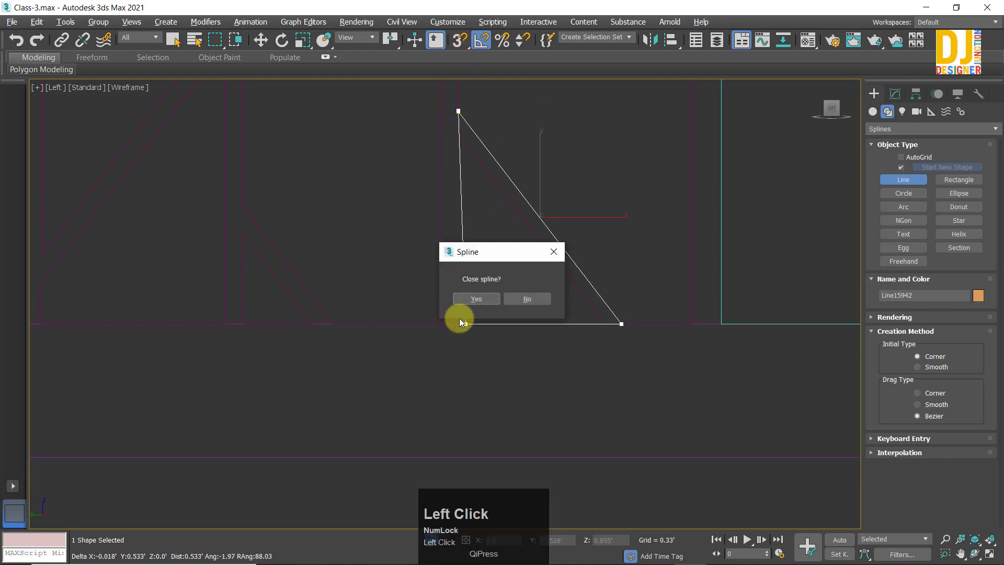
right_click(582, 191)
Step: Straighten the triangle's vertical side by moving its lower inner vertex directly beneath the apex
click(895, 94)
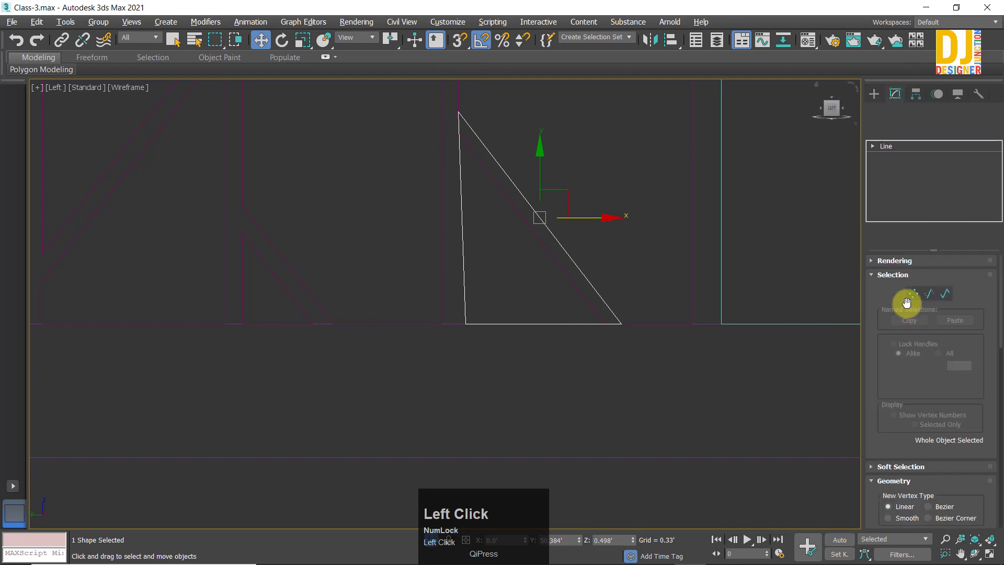
click(912, 293)
click(464, 323)
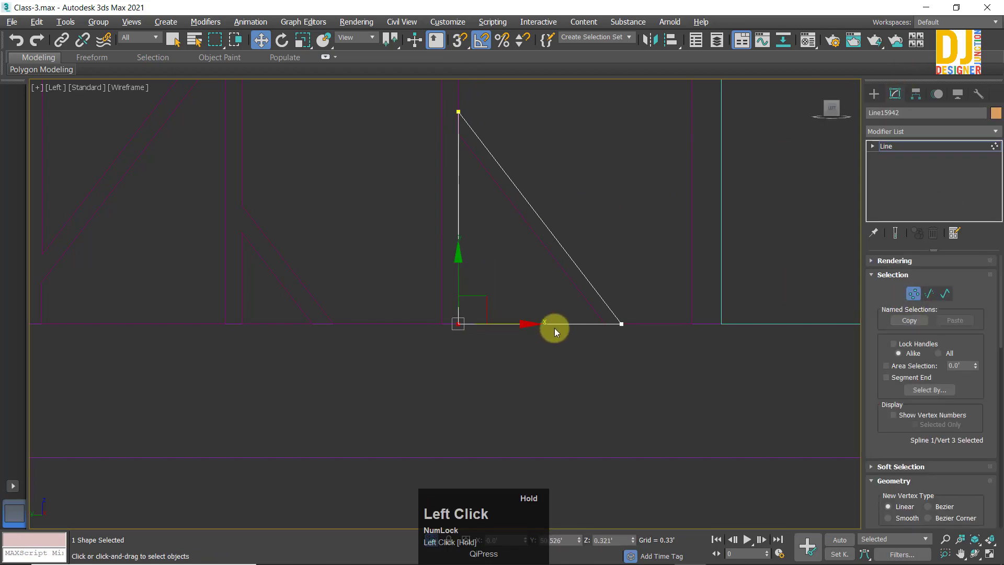
click(378, 312)
middle_drag(478, 272, 467, 311)
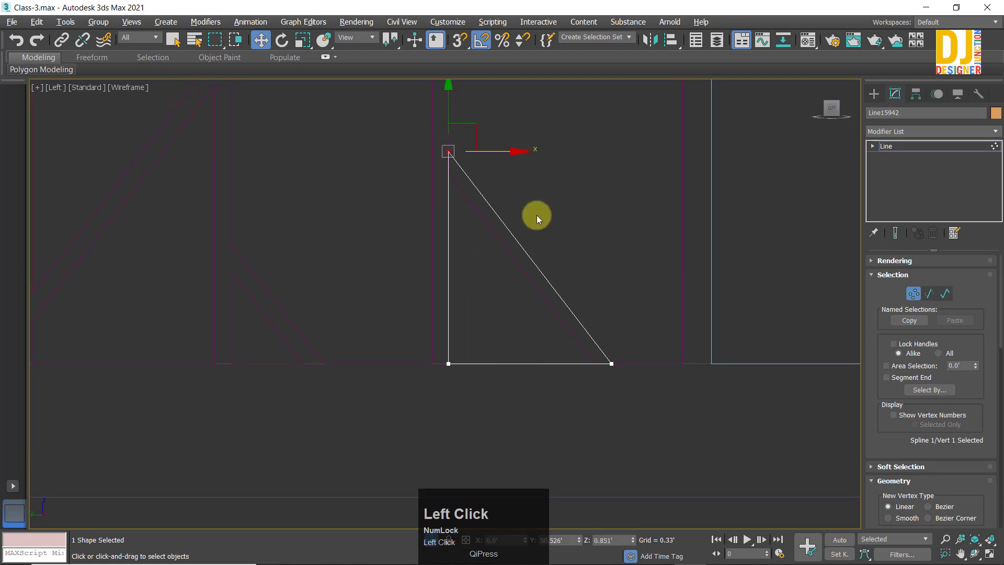
Step: Lower the triangle's apex to about 0.74' and pull its outer base vertex inward to fit inside the gap
click(452, 131)
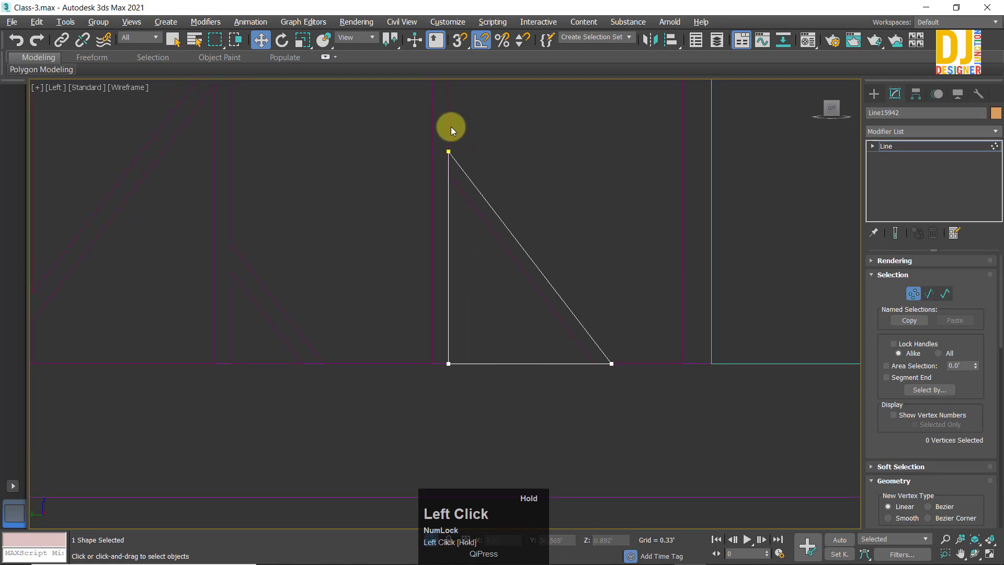
drag(450, 109, 451, 155)
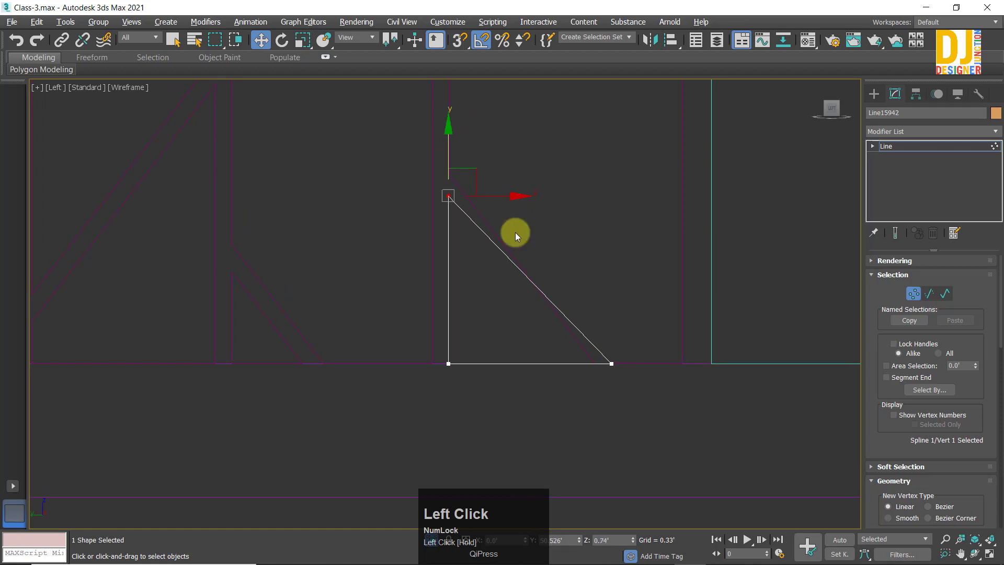
drag(672, 364, 633, 376)
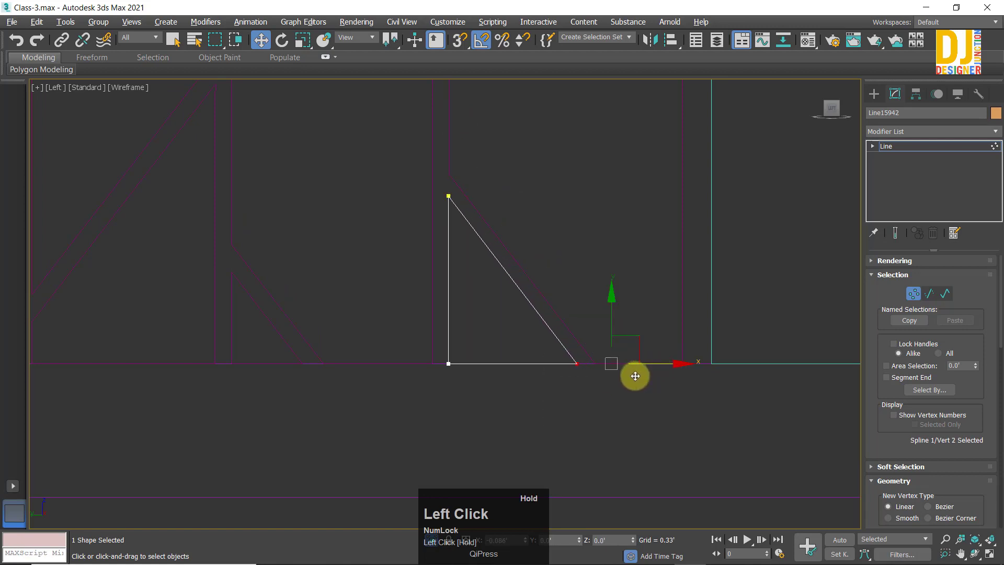
click(911, 147)
Step: Fine-tune the triangle's apex and outer base vertex to leave an even groove along the neighbouring plank
scroll(566, 296, down, 2)
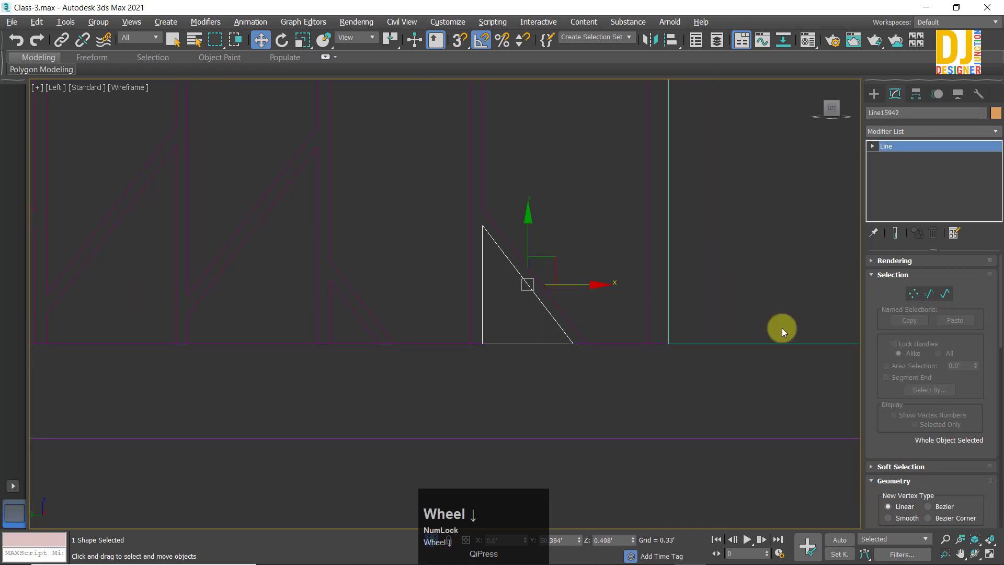
click(913, 294)
scroll(460, 325, up, 2)
click(491, 184)
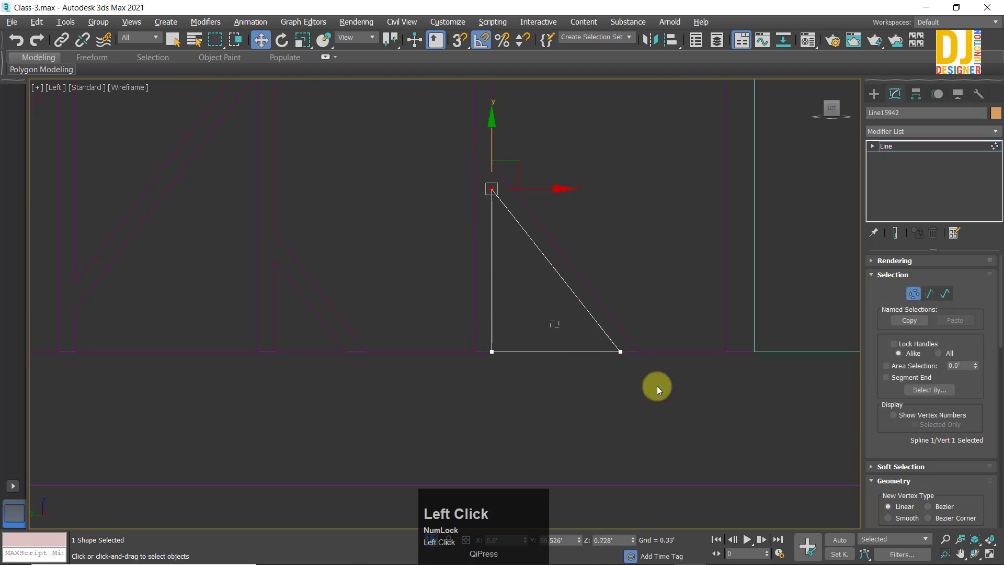
click(620, 351)
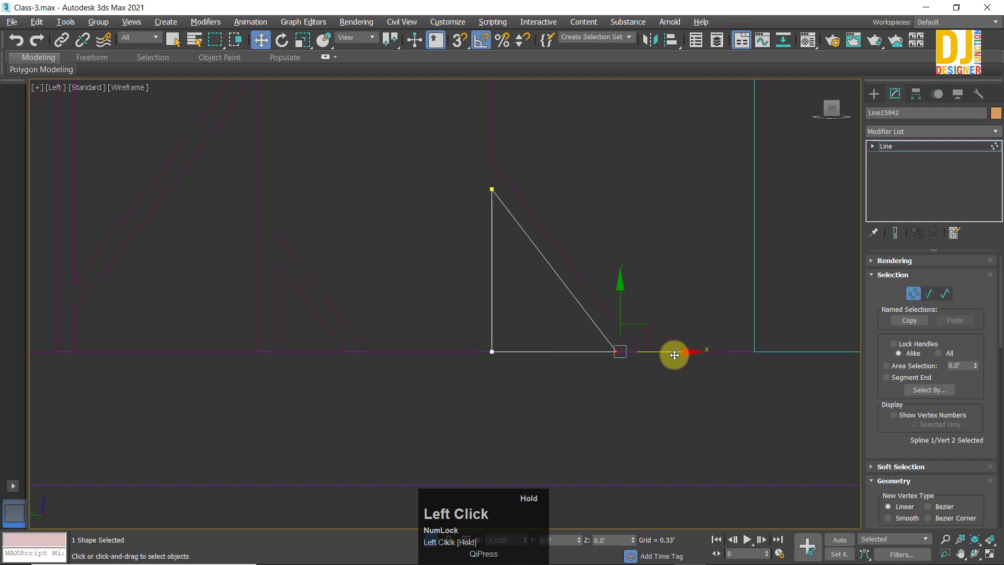
click(902, 146)
Step: Move the triangle along the X axis in perspective to bring it close to the panelling
scroll(585, 385, down, 5)
key(alt+w)
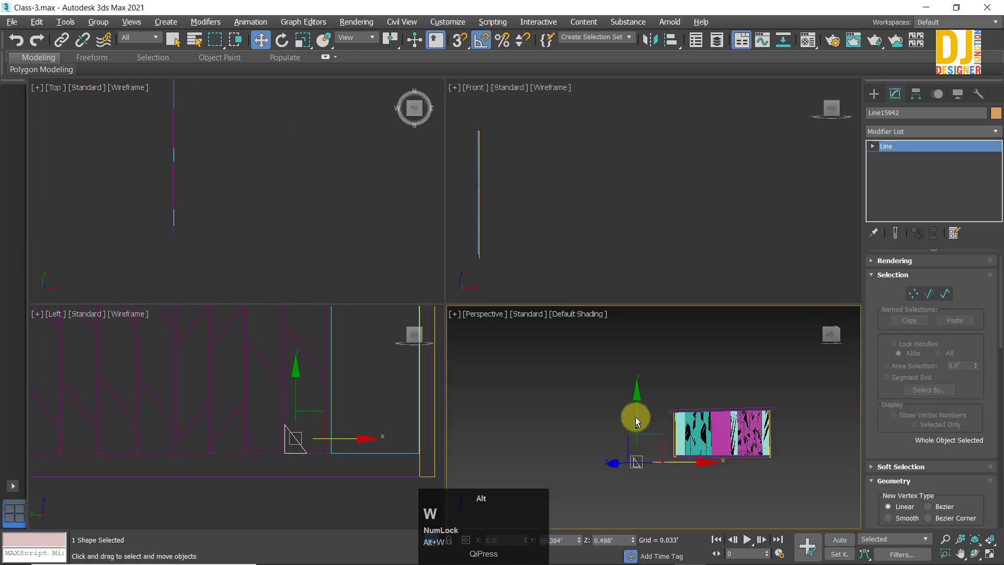
key(alt+w)
alt+middle_drag(509, 415, 375, 438)
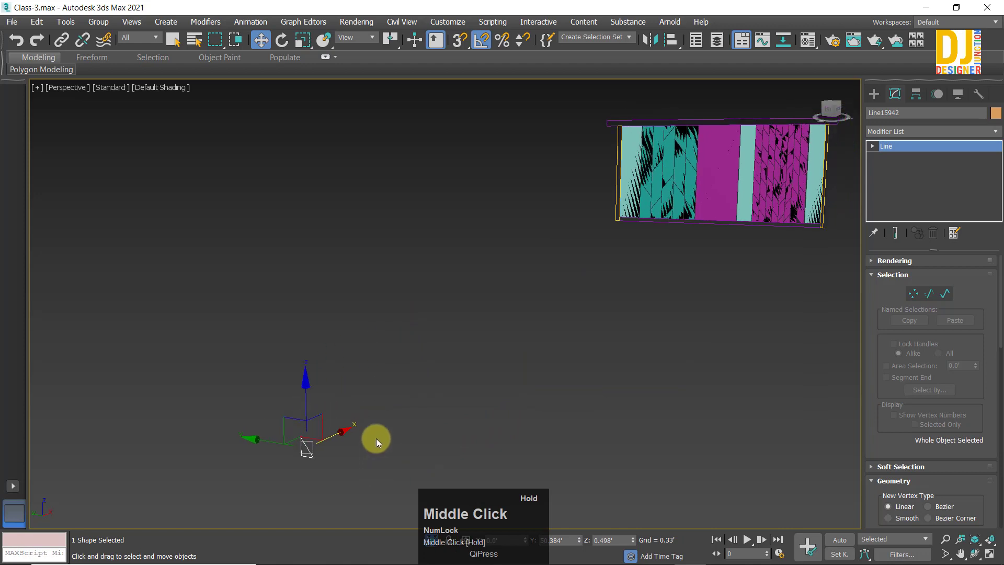
drag(339, 433, 826, 277)
key(z)
Step: Move the triangle along X in the Front view until it sits against the edge of the panelling
key(alt+w)
key(alt+w)
key(z)
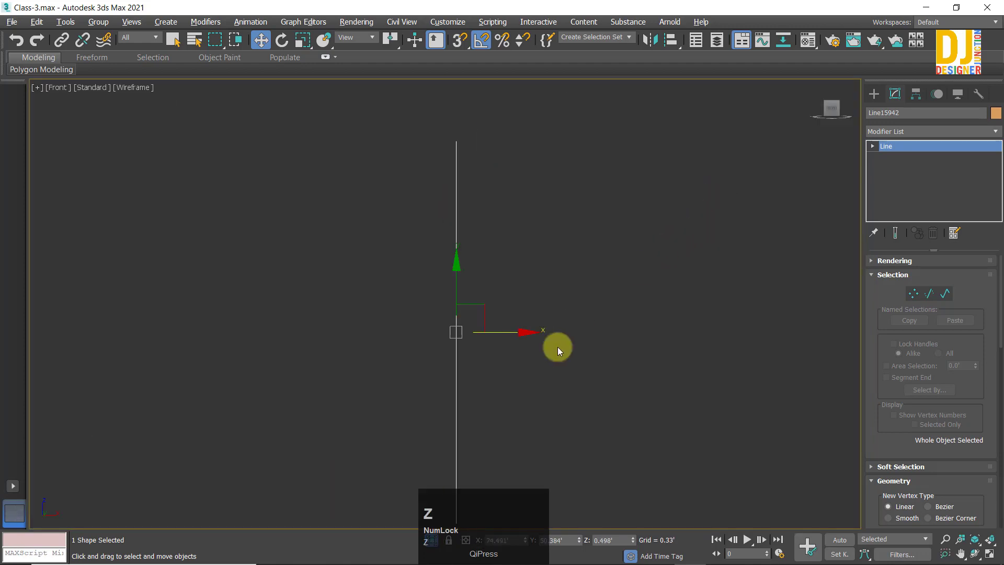
scroll(521, 374, down, 2)
drag(562, 374, 443, 386)
key(z)
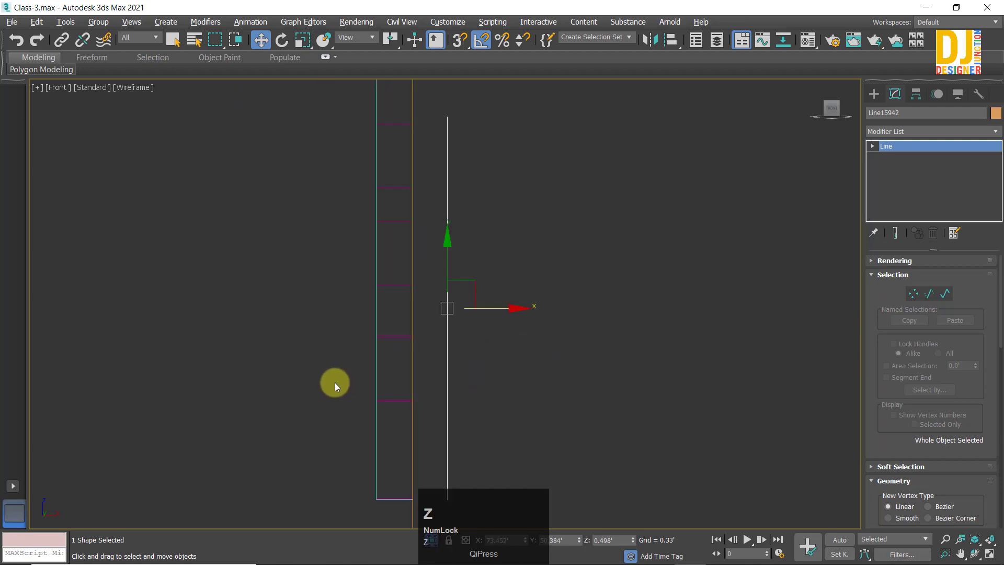
scroll(421, 288, up, 5)
drag(587, 370, 446, 385)
key(z)
Step: Align the triangle up close in the Front view with the yellow outline at the panelling's edge
scroll(446, 299, up, 15)
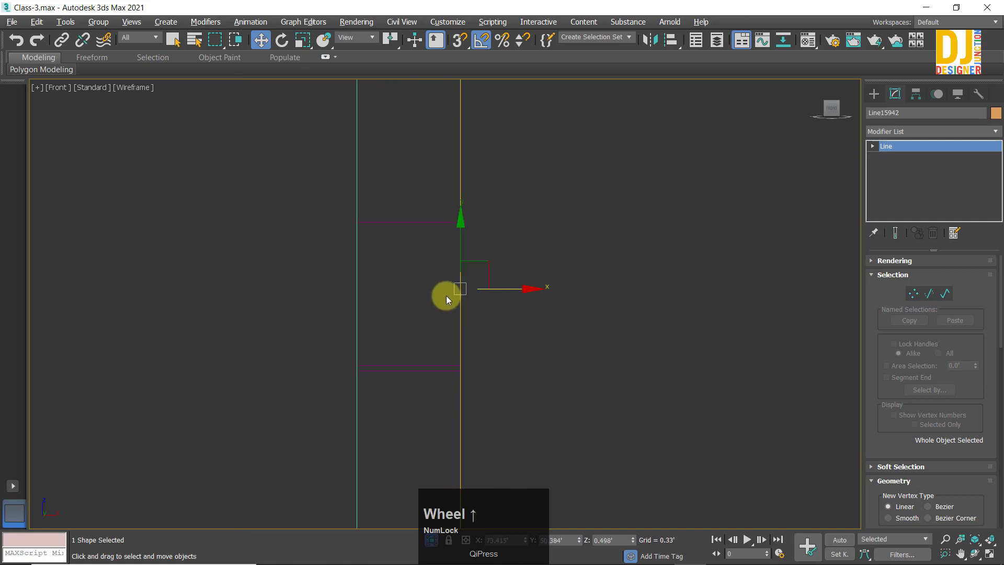
scroll(490, 189, up, 3)
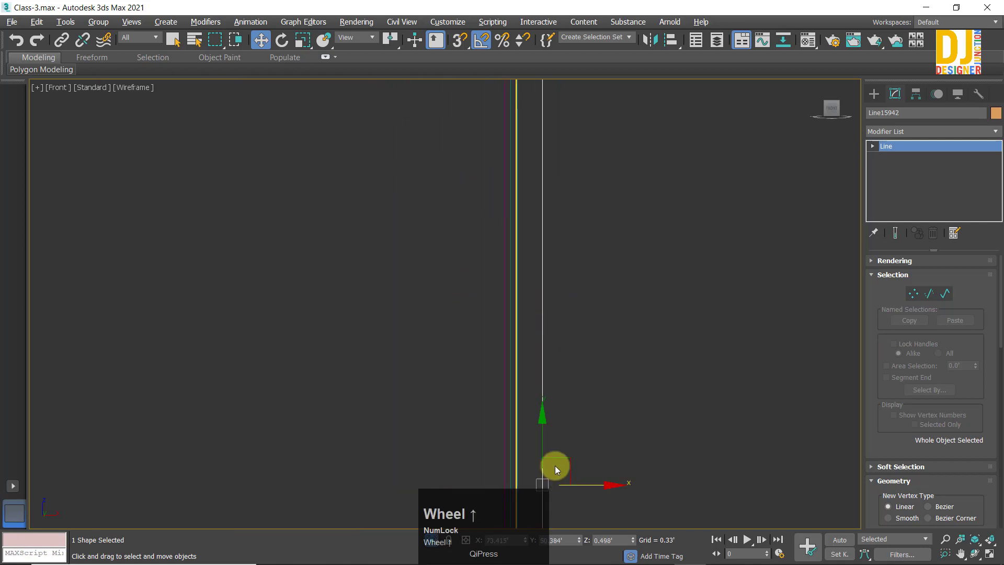
scroll(558, 466, up, 4)
middle_drag(558, 467, 622, 201)
drag(599, 255, 508, 280)
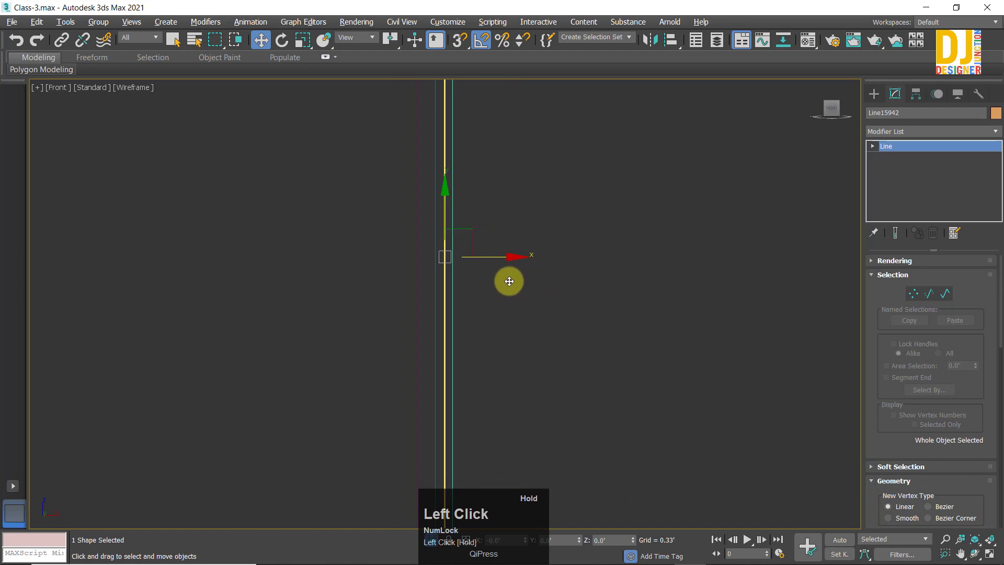
Step: Check the triangle in the chevron gap in perspective and open the panelling group for editing
key(alt+w)
key(alt+w)
key(z)
scroll(469, 340, down, 4)
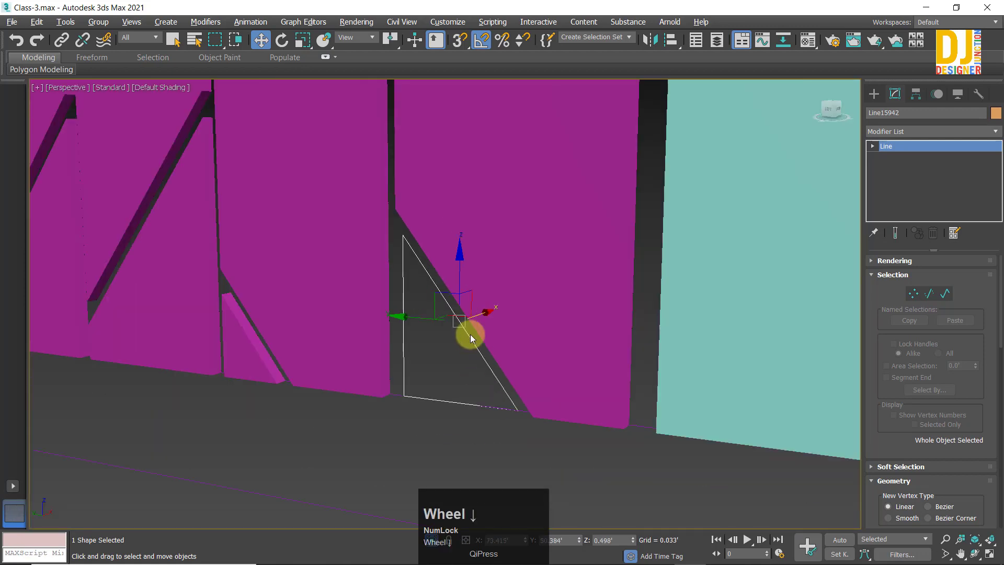
alt+middle_drag(486, 336, 491, 349)
scroll(493, 348, down, 2)
scroll(493, 348, down, 2)
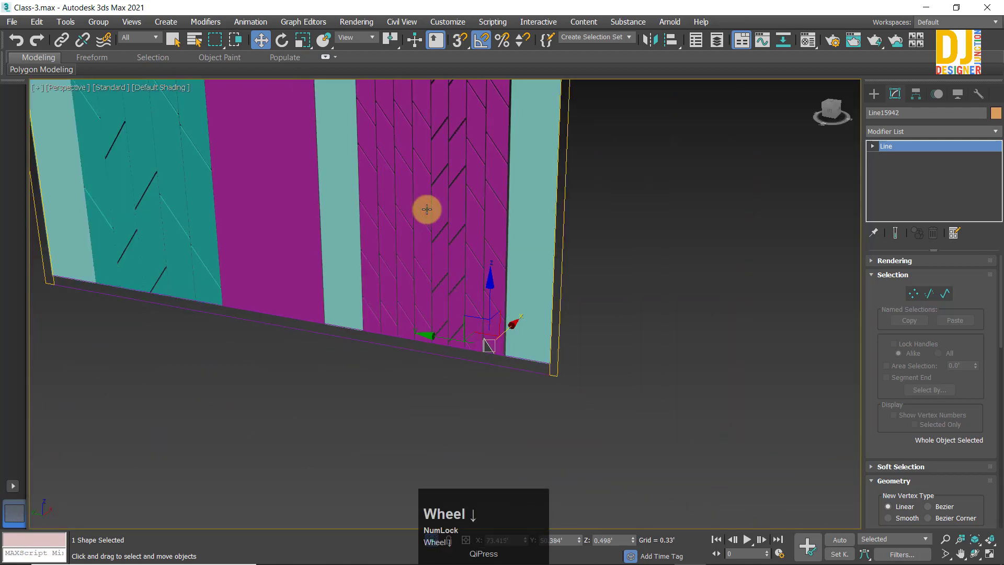
click(427, 209)
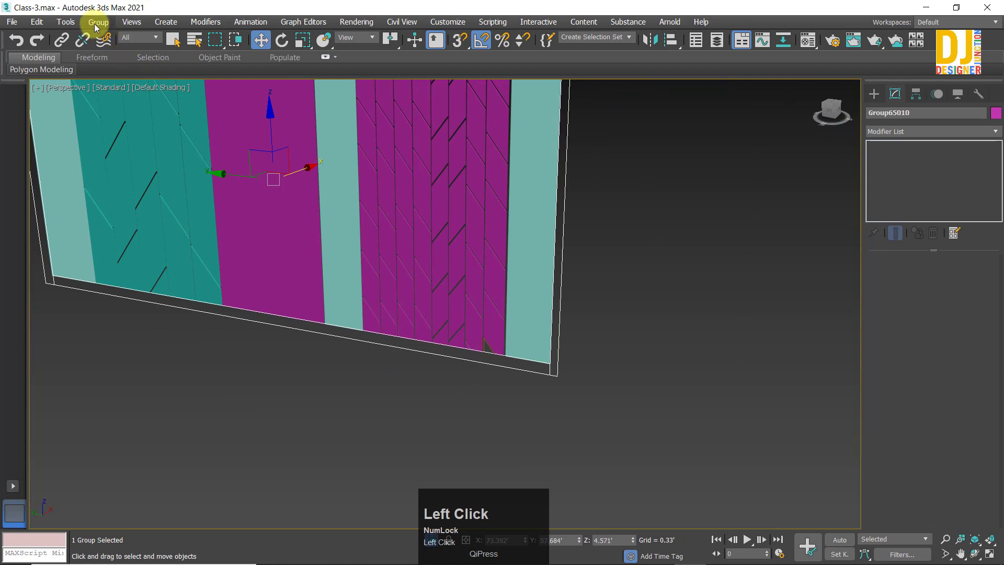
click(95, 23)
click(124, 70)
click(721, 416)
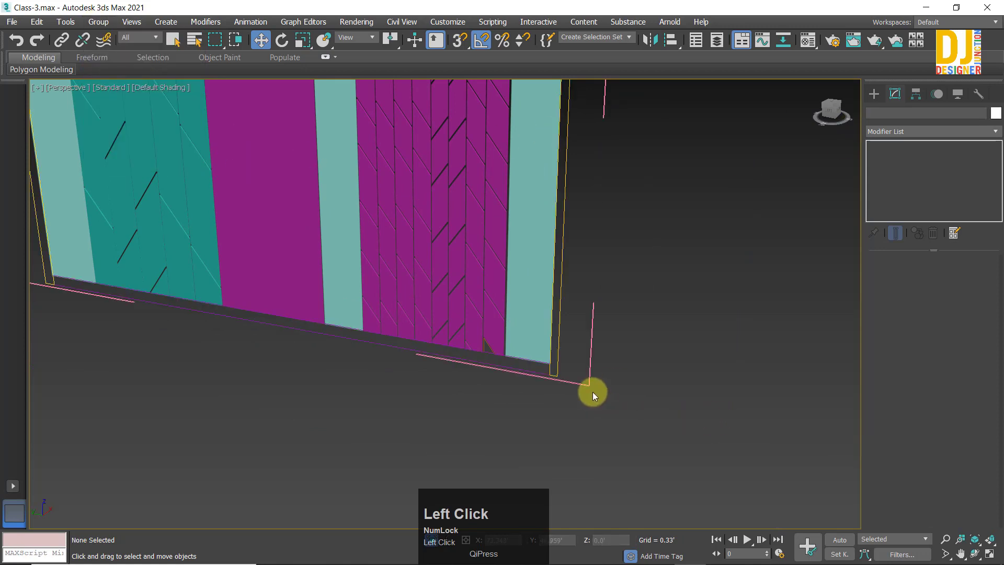
Step: Delete the opened group's bounding frame and the yellow outlines at the two ends of the panelling
click(586, 379)
click(648, 377)
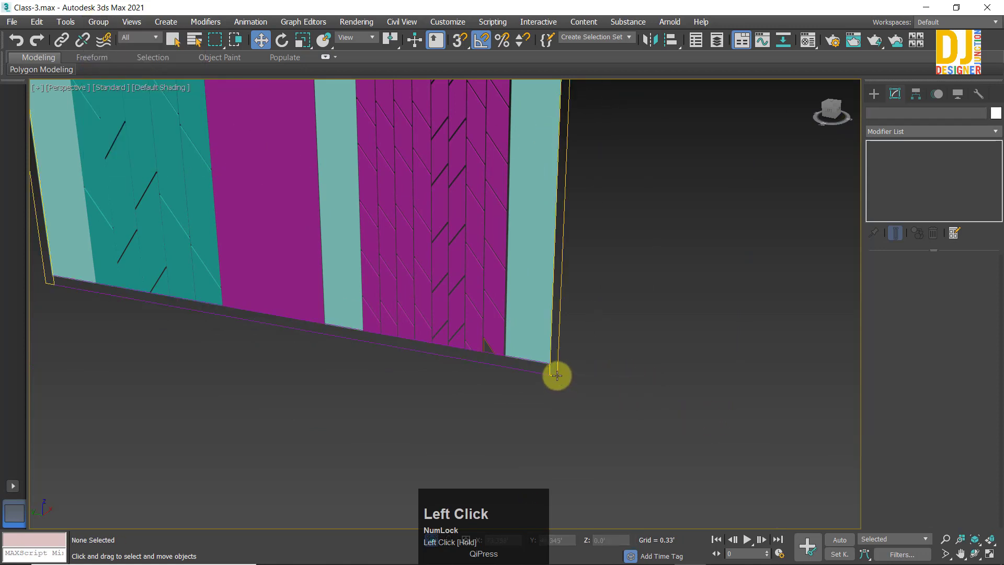
click(556, 375)
scroll(583, 409, down, 4)
scroll(584, 409, up, 4)
Step: Select the outline strips above and below the panels and try shifting them sideways along the wall
click(581, 368)
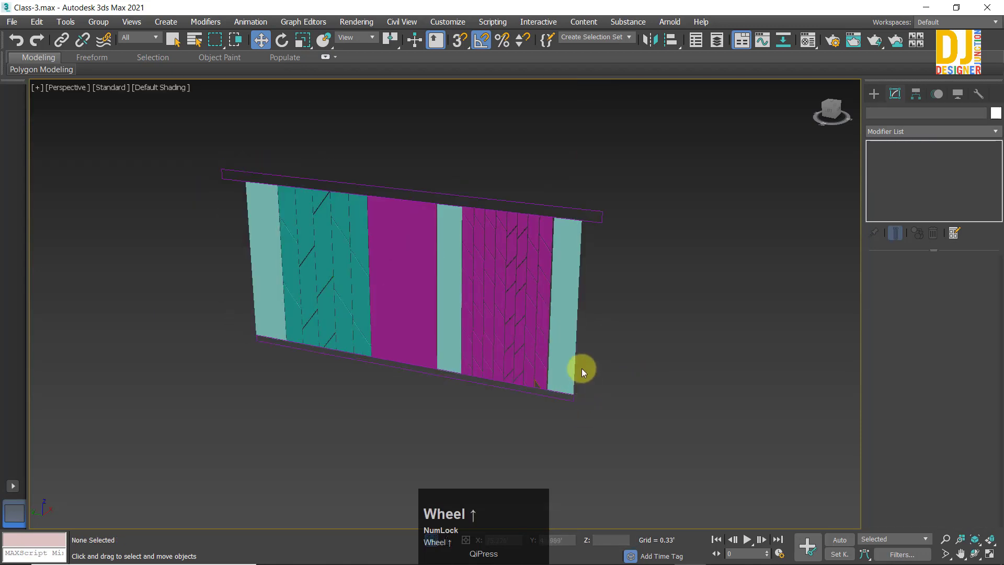
click(534, 397)
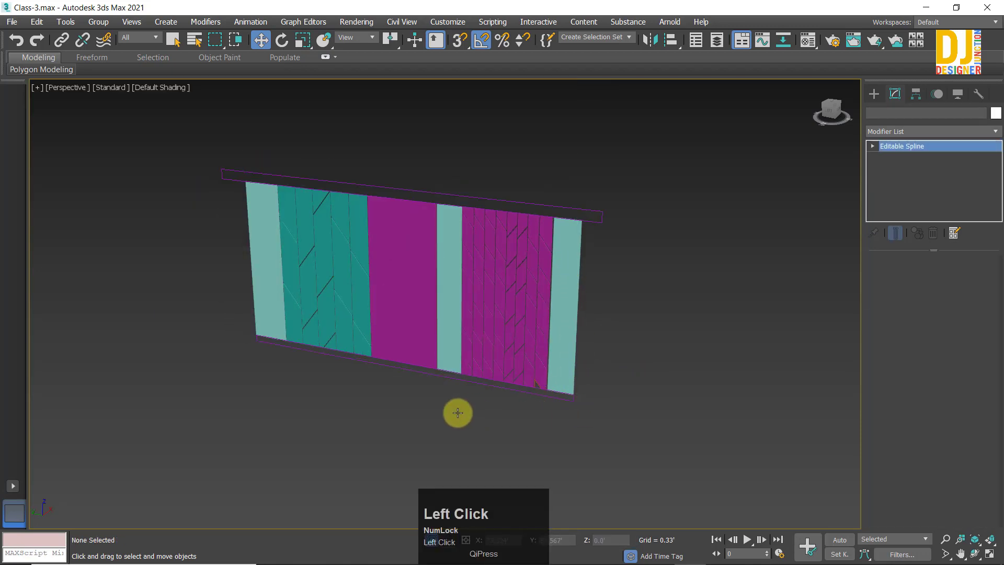
drag(347, 273, 465, 325)
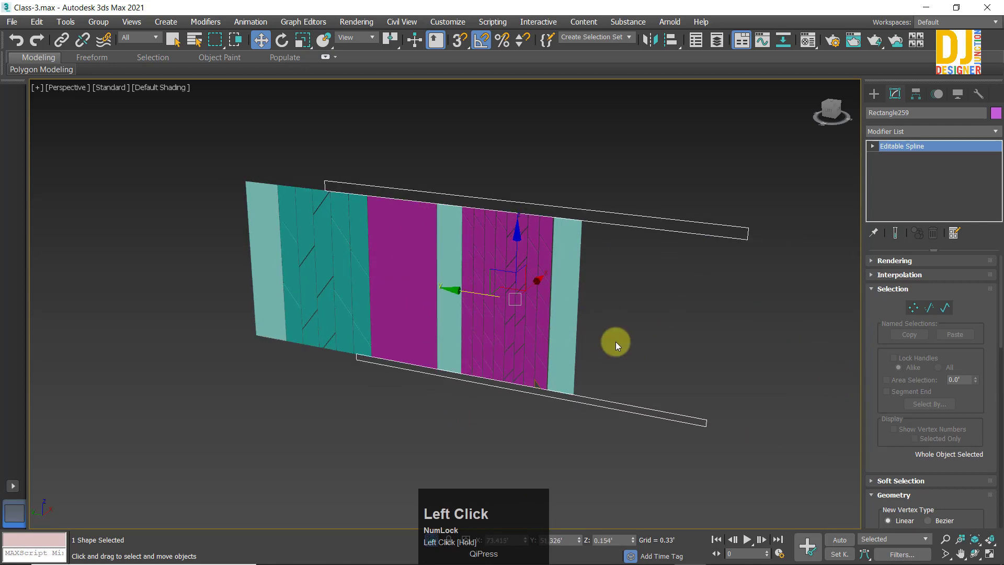
key(z)
alt+middle_drag(397, 350, 555, 162)
alt+middle_drag(657, 397, 413, 217)
click(98, 22)
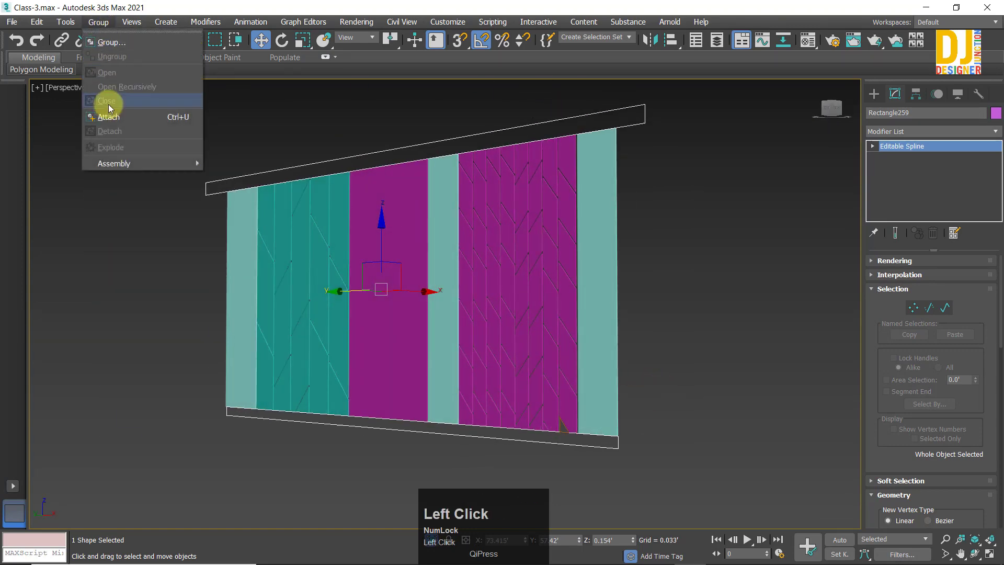
key(alt)
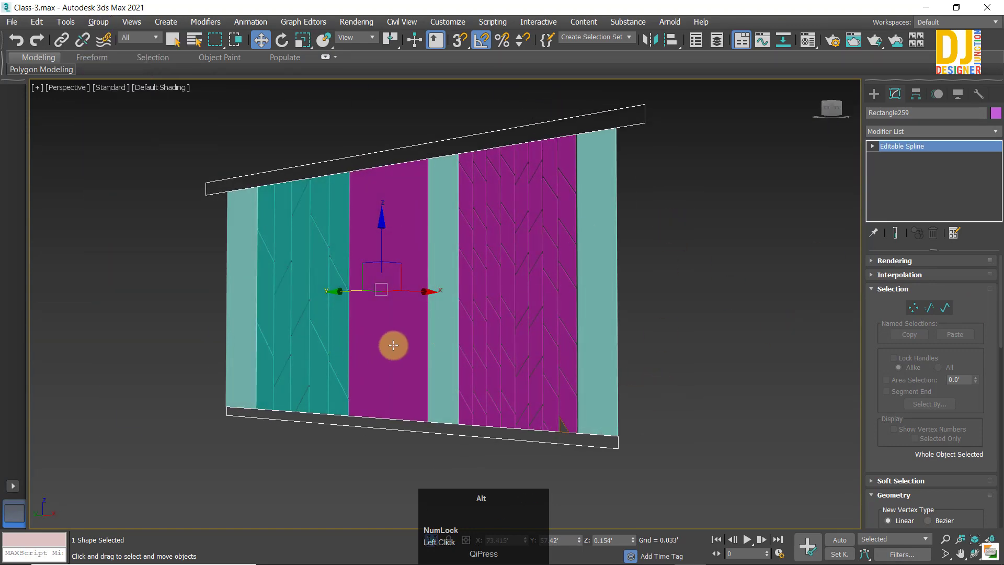
Step: Select the triangle in the base gap of the magenta chevron panel and extrude it 0.039'
alt+middle_drag(393, 345, 868, 523)
click(700, 470)
scroll(577, 420, up, 5)
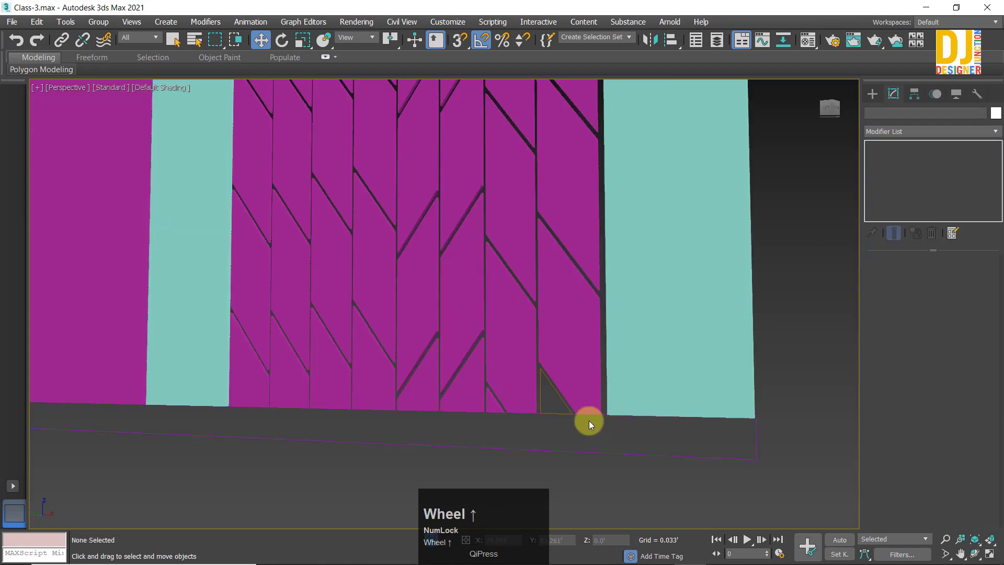
click(544, 388)
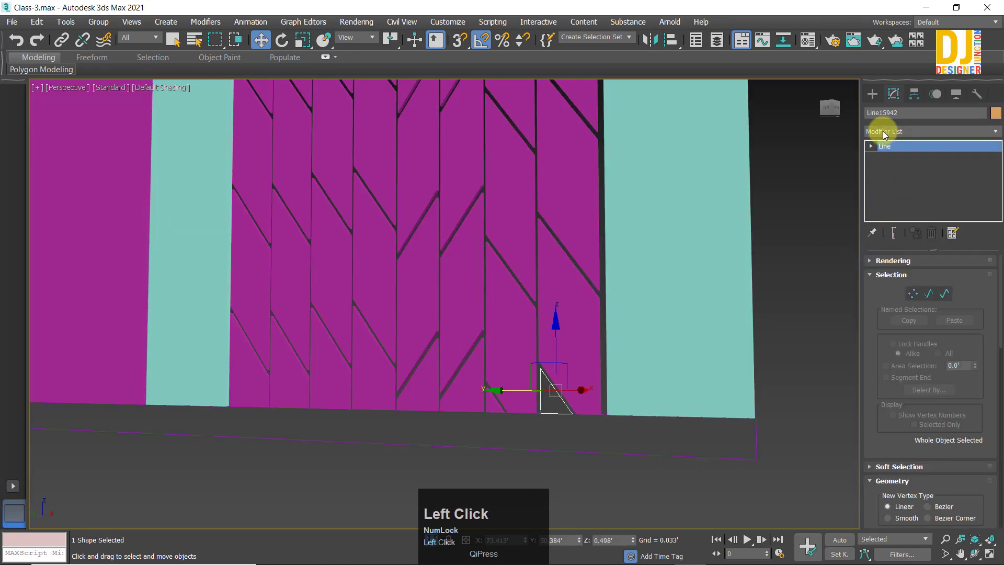
click(882, 130)
key(e)
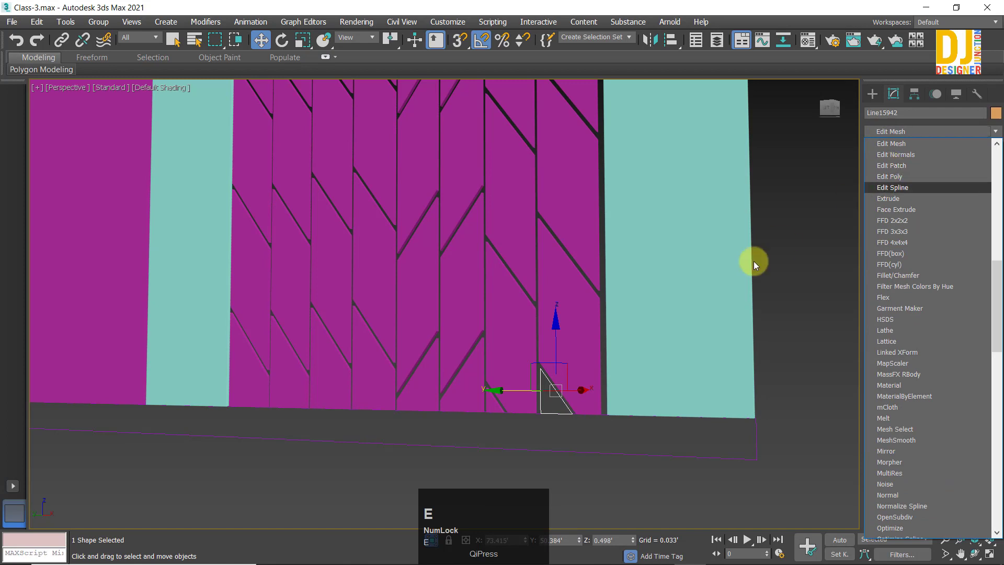
click(889, 199)
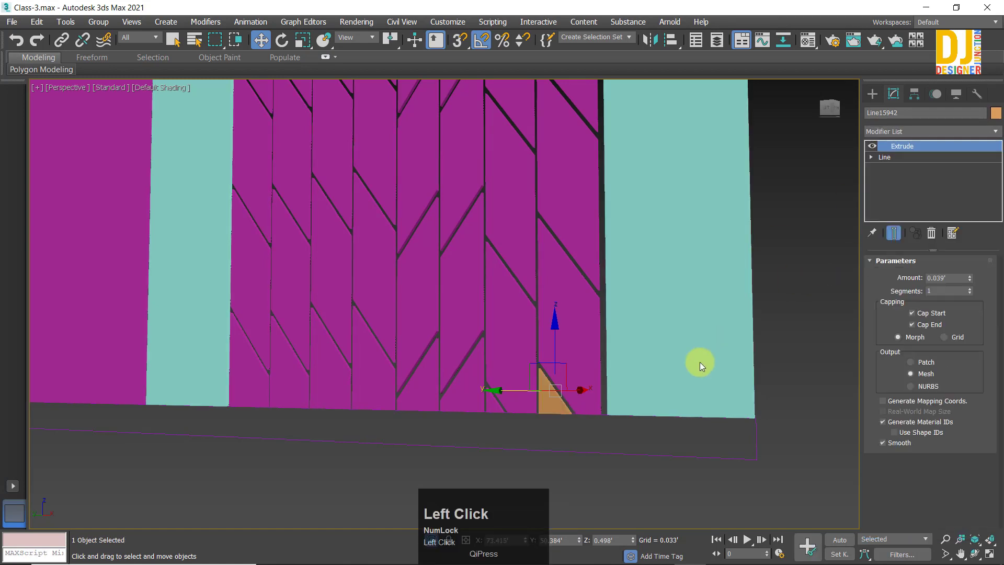
Step: Undo the small triangle's extrusion and remove the Extrude modifier from the magenta chevron panel
key(ctrl+z)
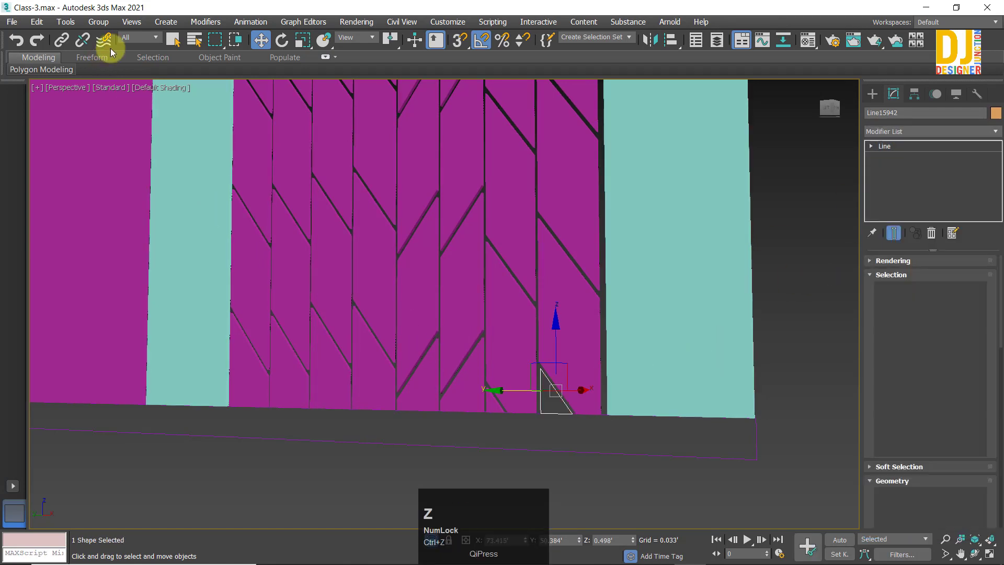
click(286, 126)
scroll(366, 175, down, 3)
middle_drag(462, 273, 486, 295)
scroll(475, 296, up, 1)
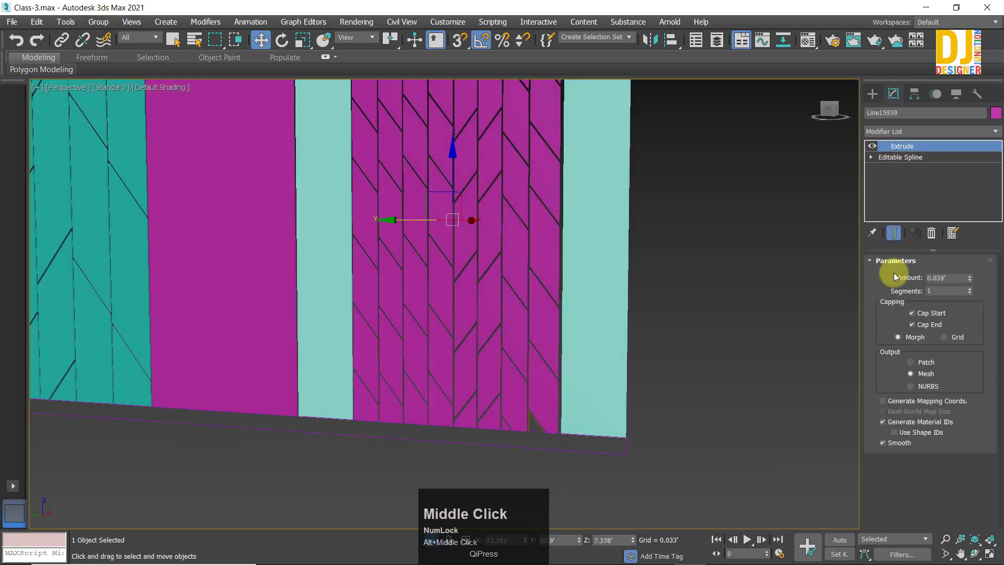
click(932, 234)
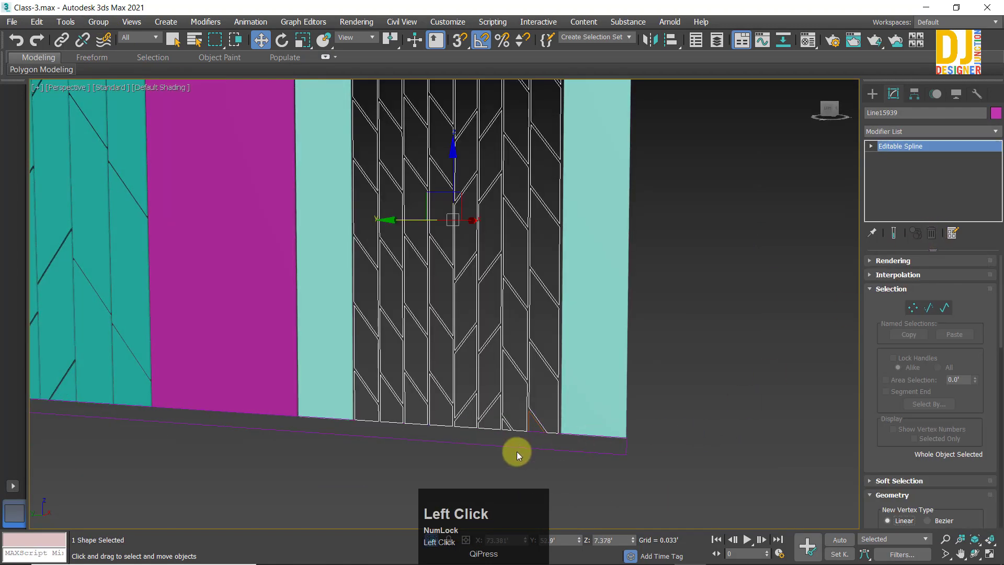
Step: Attach the triangle outline in the base gap to the chevron panel's editable spline
scroll(517, 451, up, 4)
drag(911, 448, 920, 281)
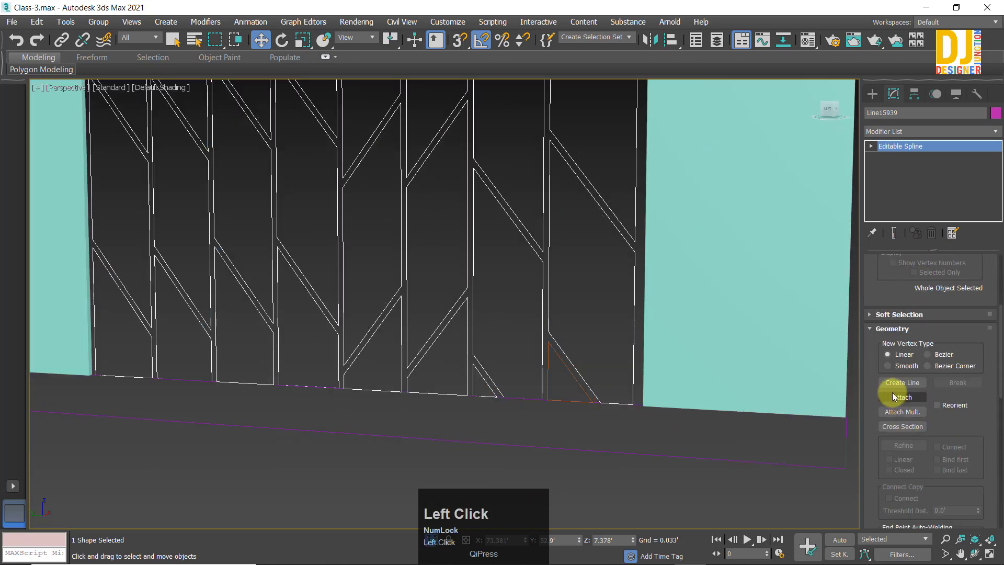
click(893, 396)
scroll(601, 335, down, 4)
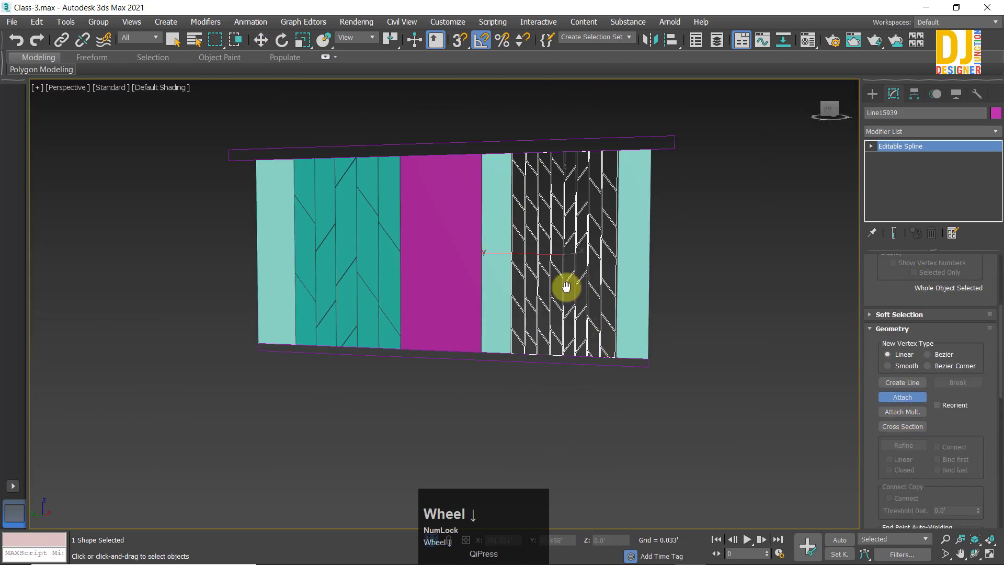
key(w)
scroll(575, 293, up, 4)
alt+middle_drag(576, 298, 566, 325)
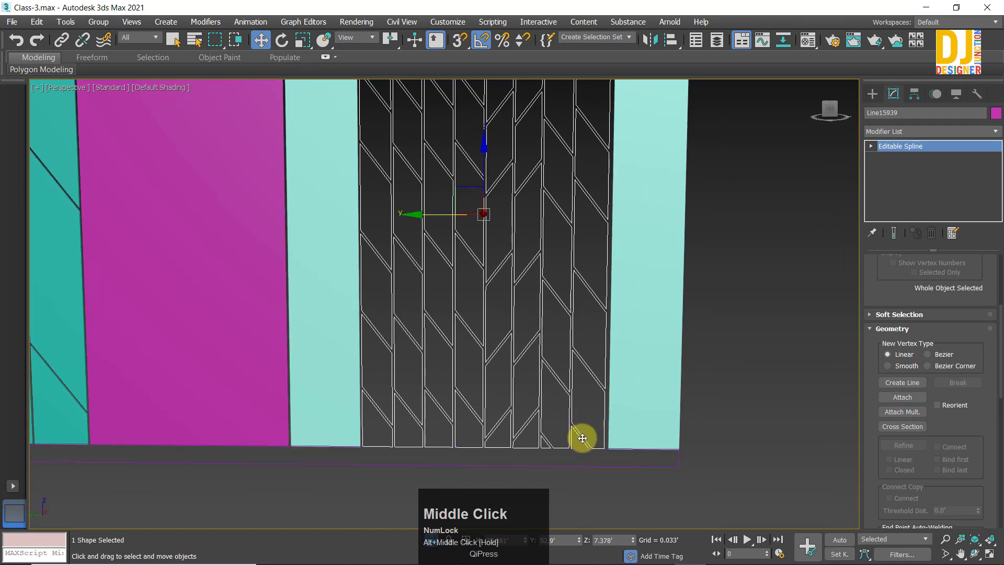
scroll(544, 353, down, 3)
alt+middle_drag(491, 284, 573, 322)
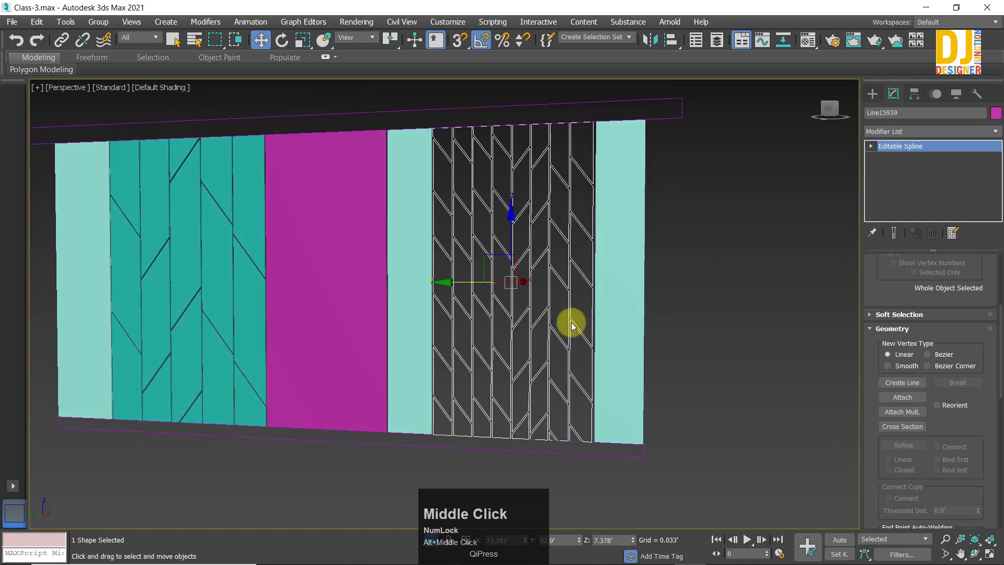
Step: Extrude the combined chevron panel spline 0.039' and deselect it
click(876, 133)
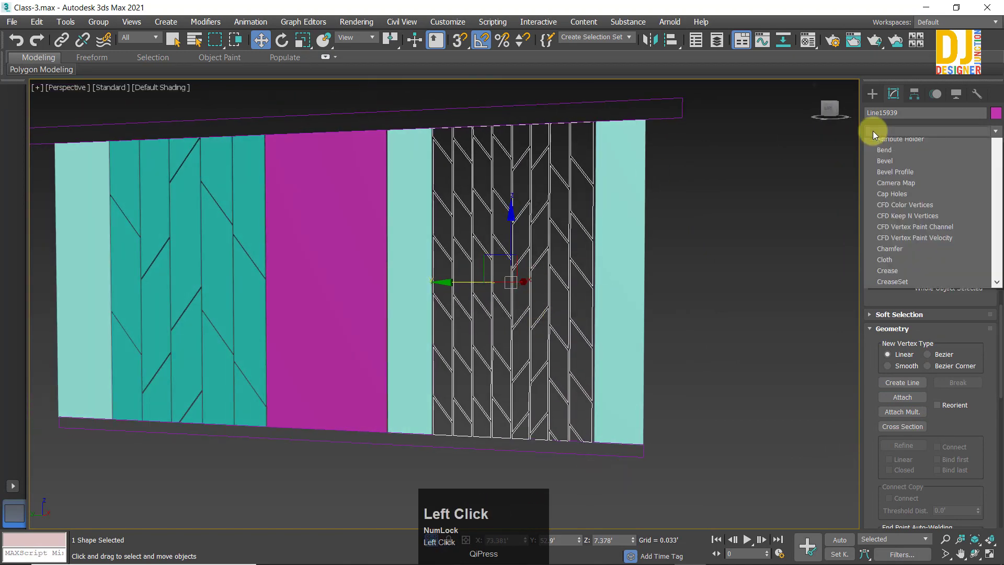
key(e)
click(887, 198)
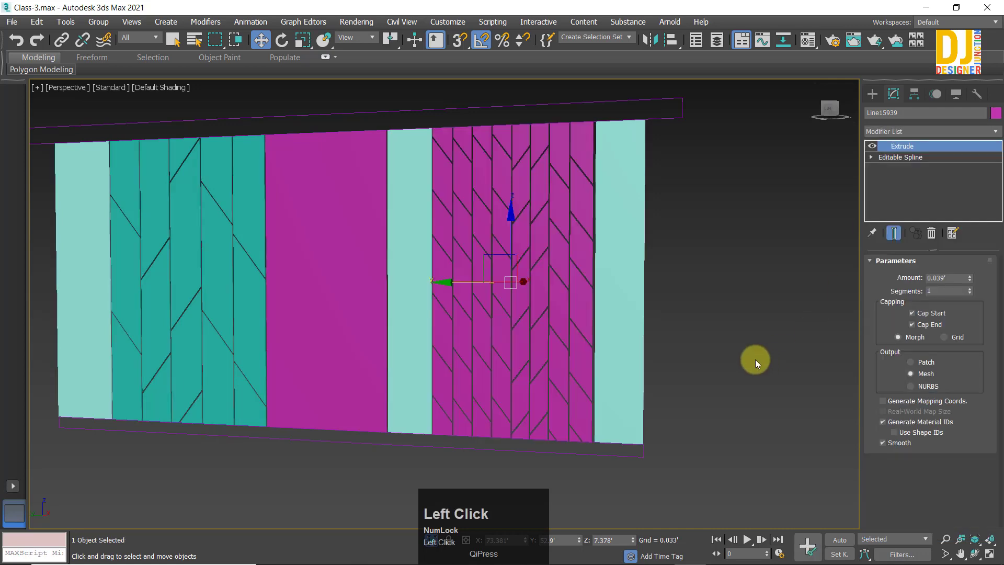
click(755, 359)
Step: Select all the wall panels together with the outline strips above and below them and group them under the default name
alt+middle_drag(484, 312, 523, 277)
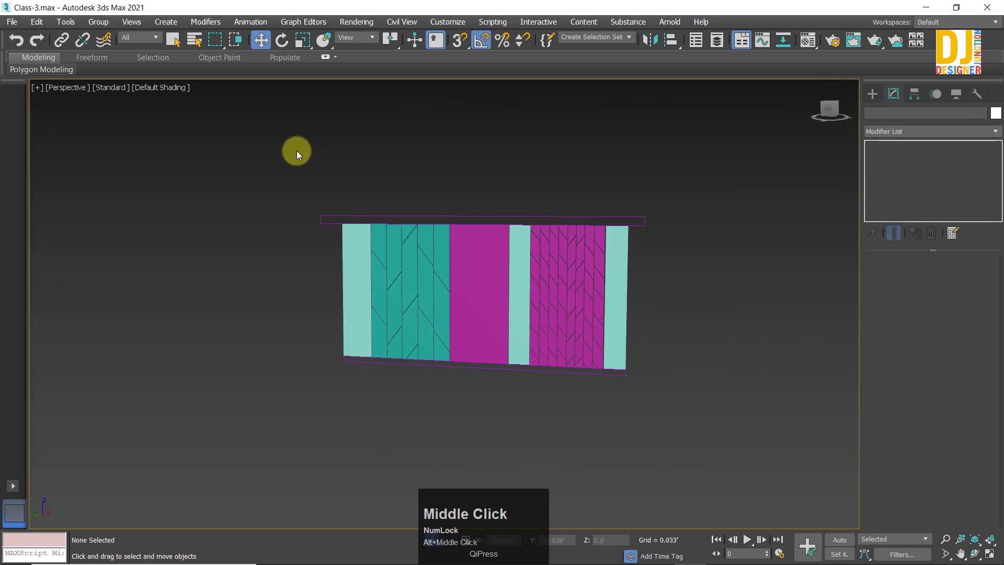
drag(295, 150, 725, 475)
drag(207, 148, 690, 429)
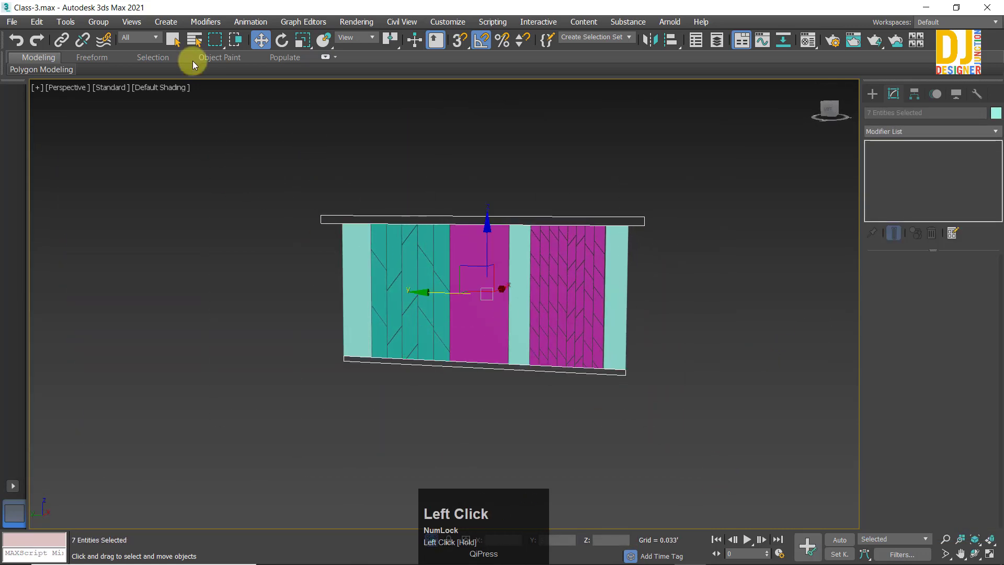
click(91, 25)
click(101, 42)
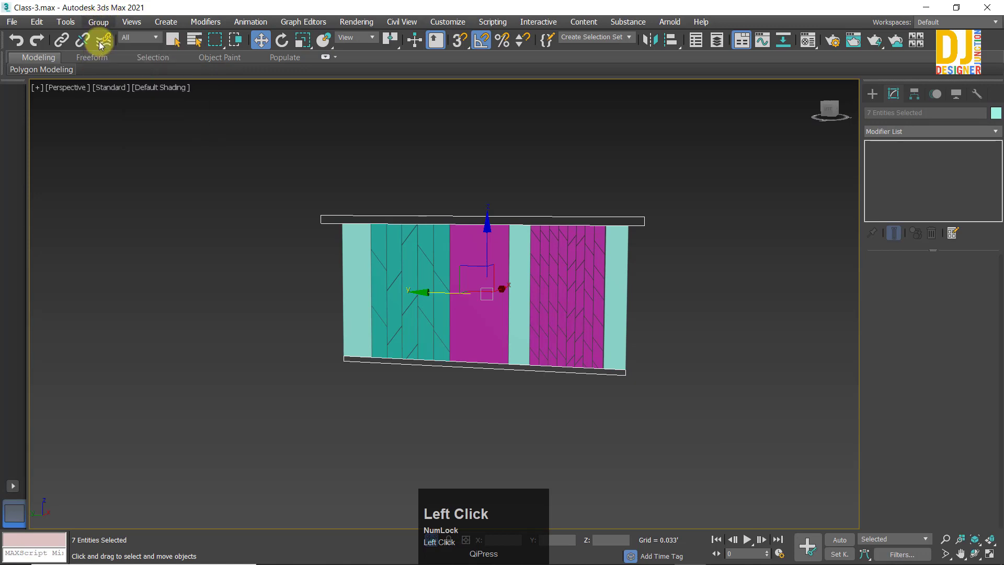
key(Return)
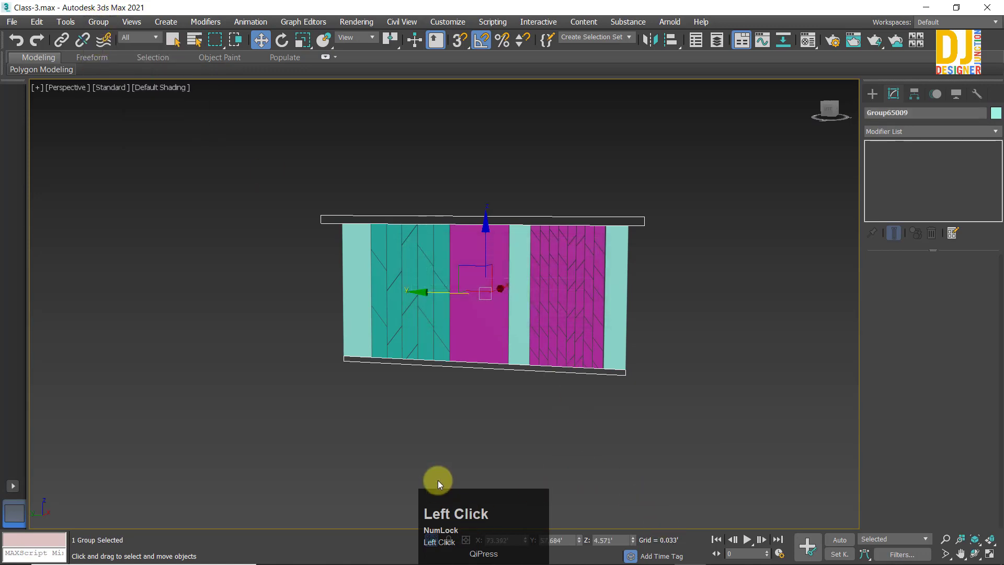
Step: Move the panelling group along X toward the living room wall and fit its back face against the wall in the front view
scroll(515, 317, up, 5)
alt+middle_drag(438, 298, 512, 294)
drag(513, 294, 224, 381)
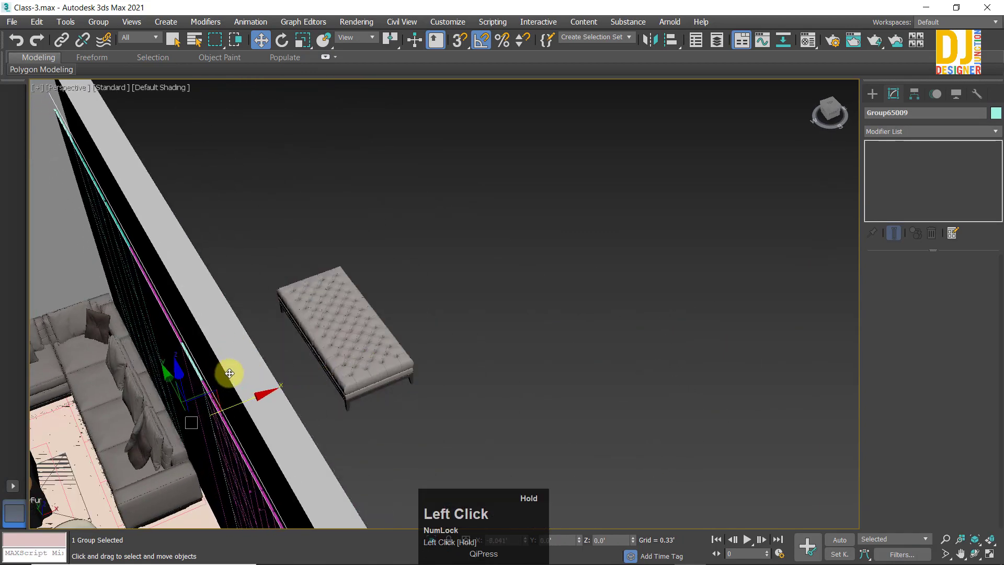
key(alt+w)
key(z)
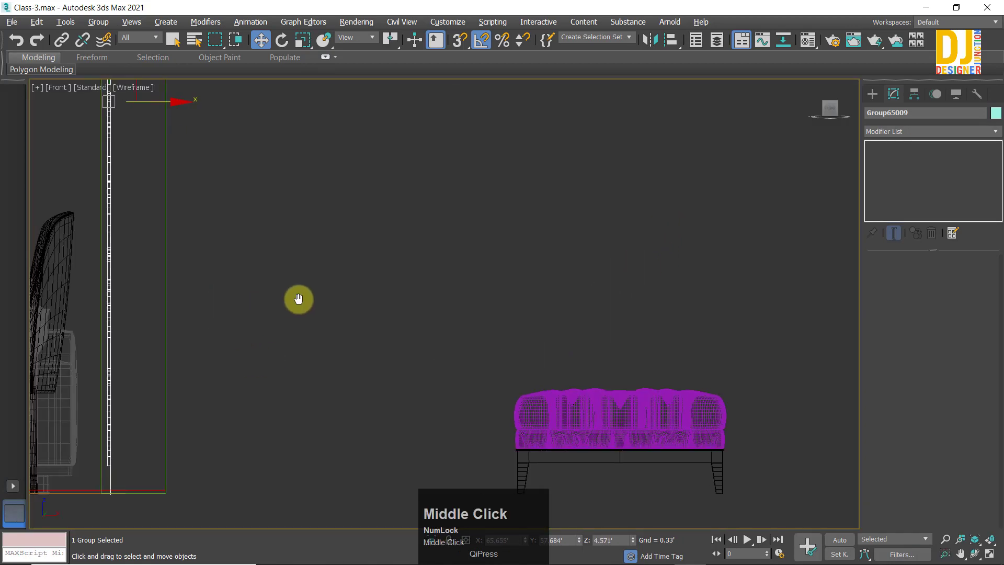
middle_drag(298, 298, 421, 298)
scroll(315, 115, up, 5)
scroll(315, 114, up, 3)
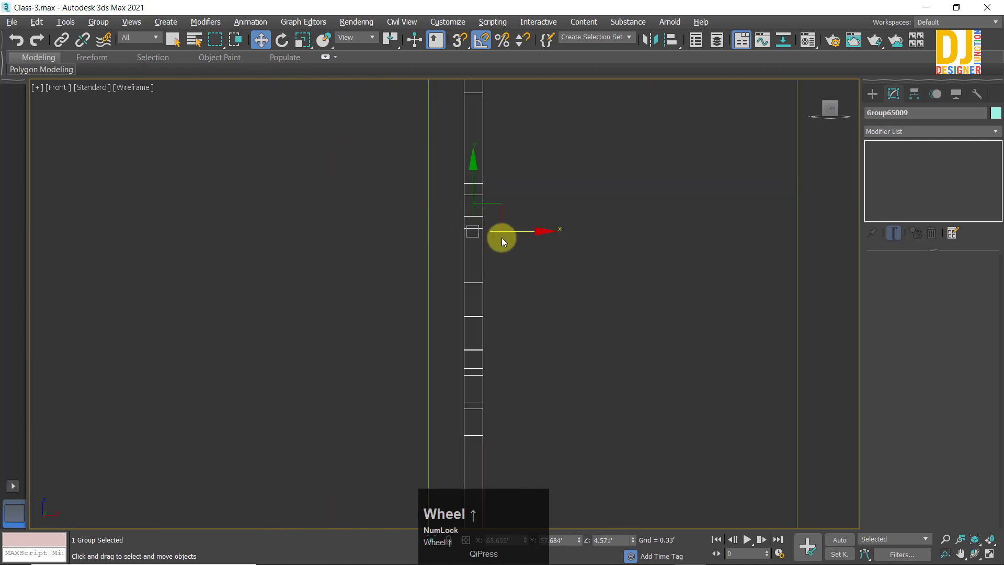
drag(508, 234, 466, 243)
scroll(409, 244, up, 5)
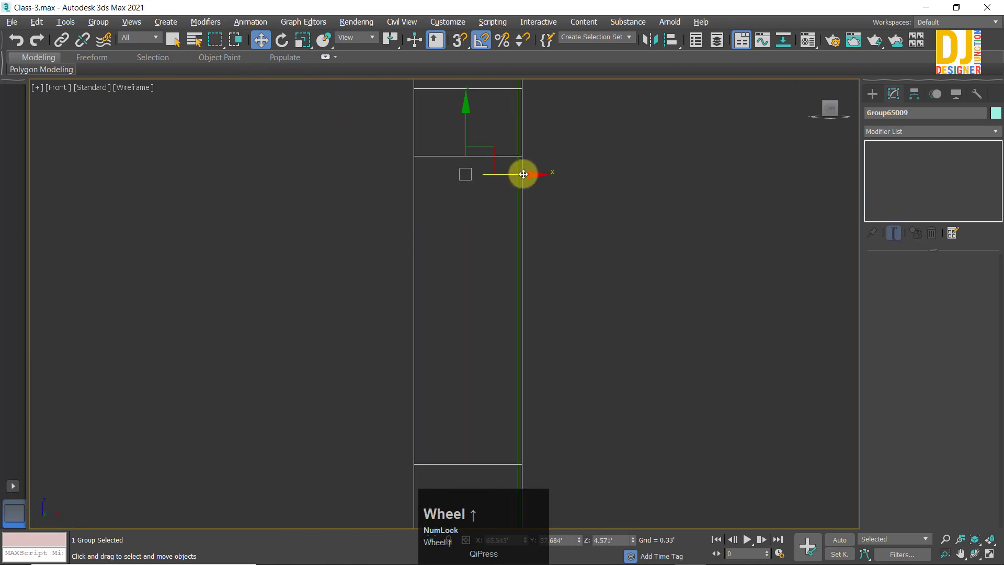
drag(523, 174, 519, 176)
click(290, 247)
Step: Examine the fitted panelling from inside the living room in perspective, then the adjoining wall with the doors behind the sofa
key(alt+w)
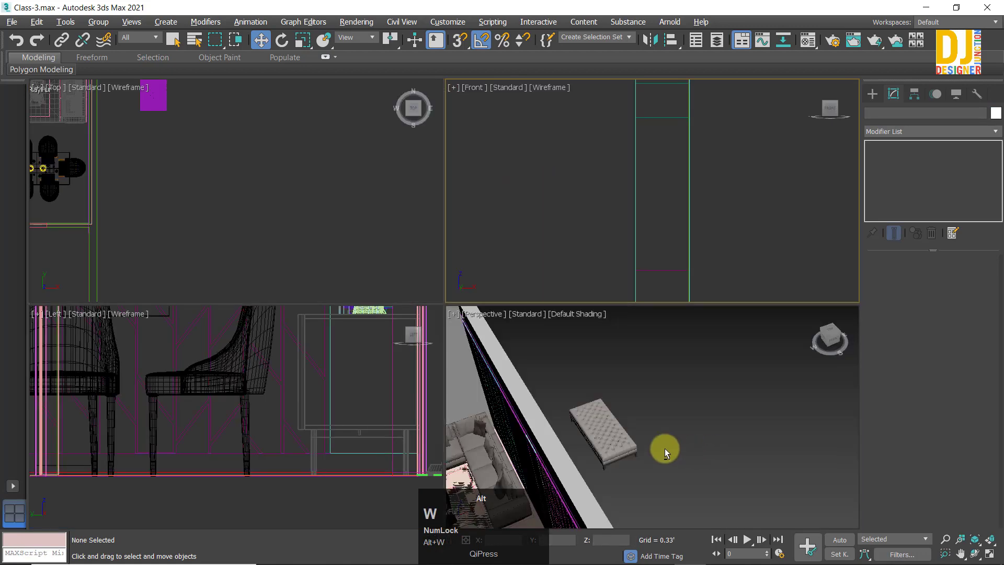
key(alt+w)
scroll(551, 433, down, 2)
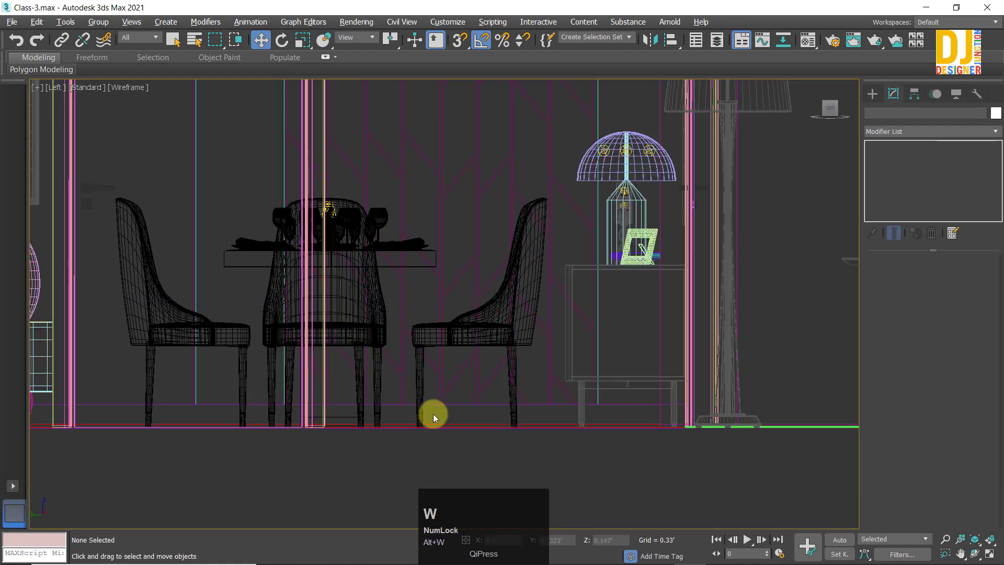
key(alt+w)
key(alt+w)
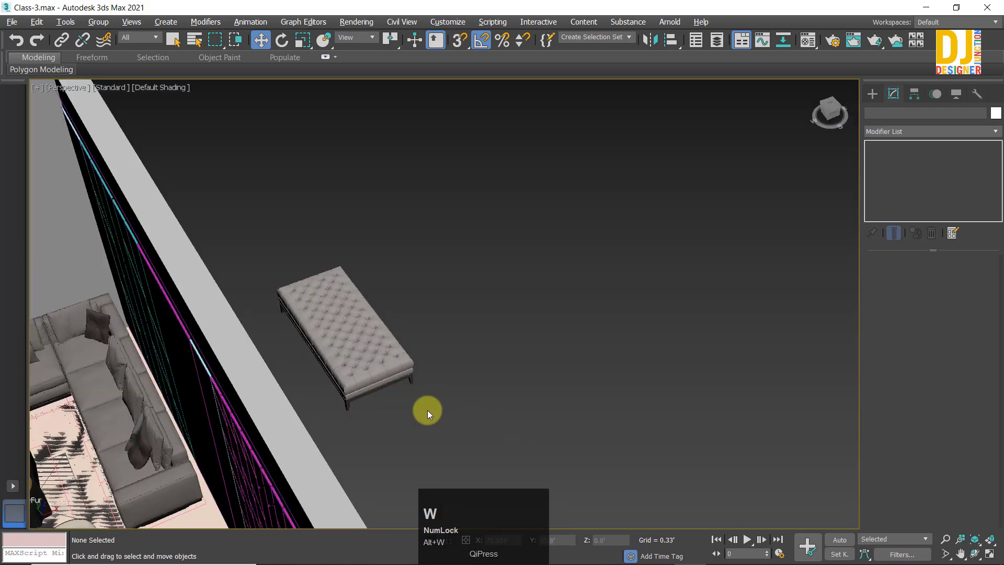
alt+middle_drag(425, 410, 643, 285)
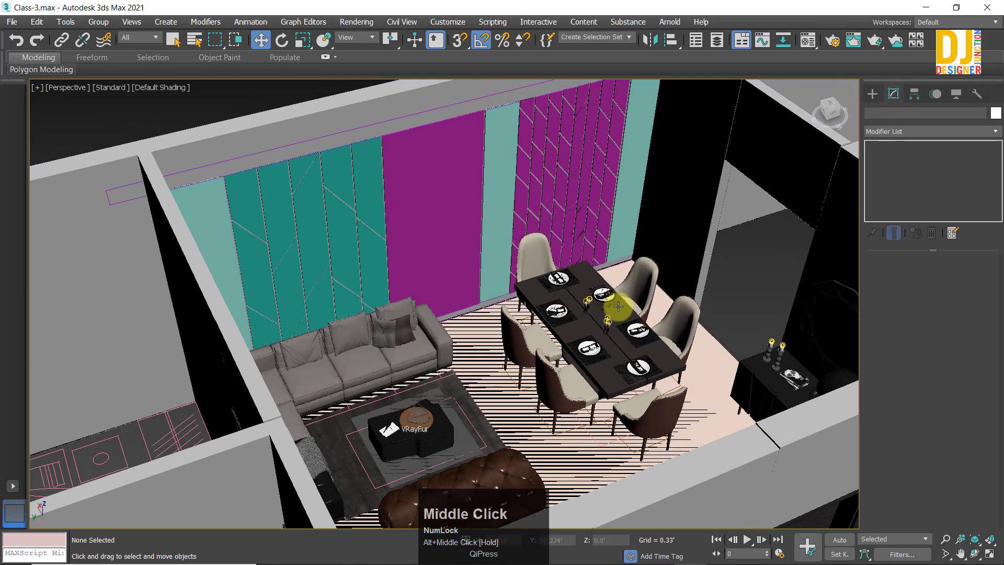
scroll(564, 240, up, 3)
alt+middle_drag(419, 215, 533, 283)
scroll(481, 287, up, 3)
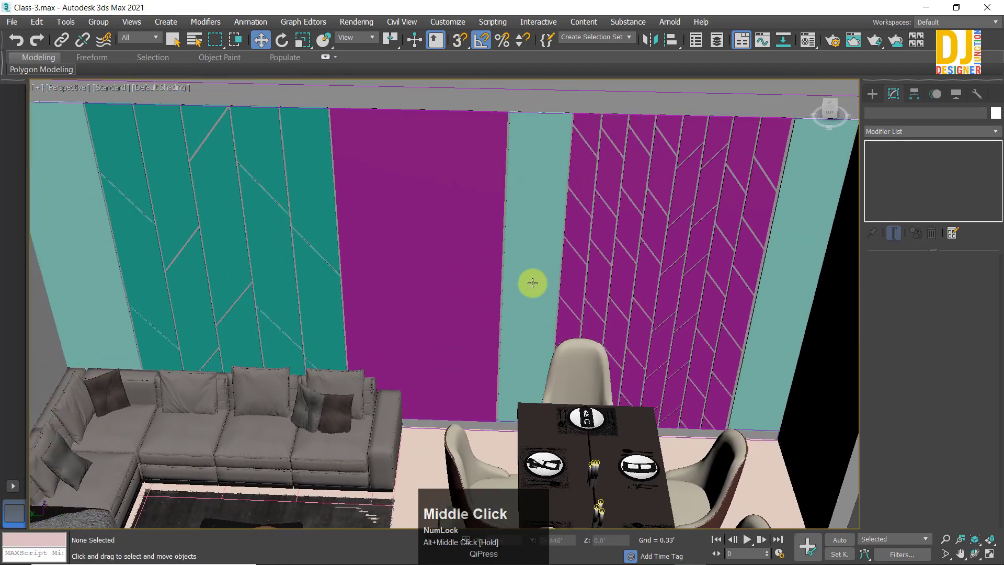
scroll(529, 244, down, 3)
scroll(540, 242, up, 5)
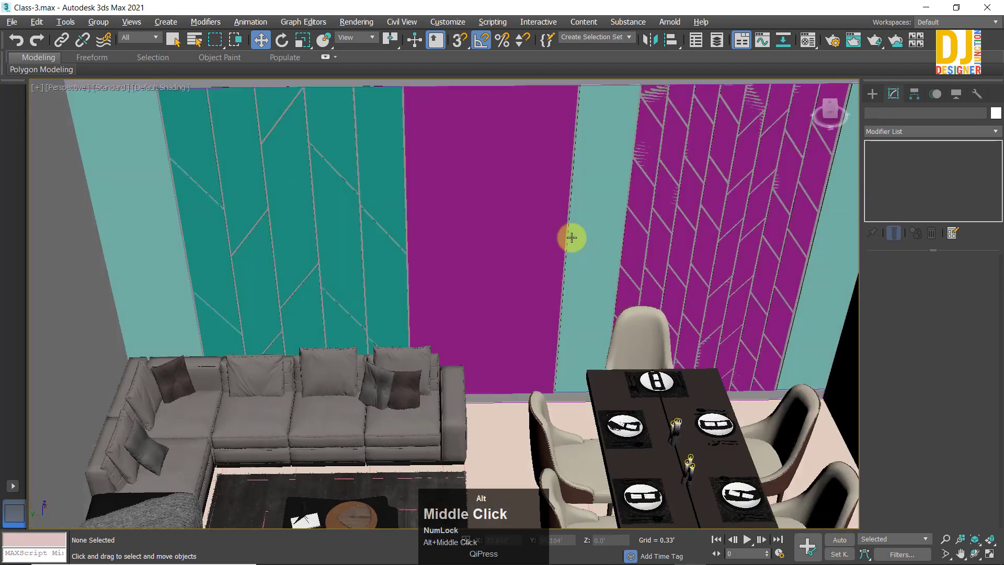
alt+middle_drag(574, 233, 225, 217)
scroll(381, 244, down, 5)
mouse_move(535, 271)
alt+middle_down()
mouse_move(457, 285)
mouse_move(581, 302)
mouse_move(528, 269)
alt+middle_up()
scroll(475, 192, up, 4)
scroll(476, 192, up, 3)
middle_click(415, 246)
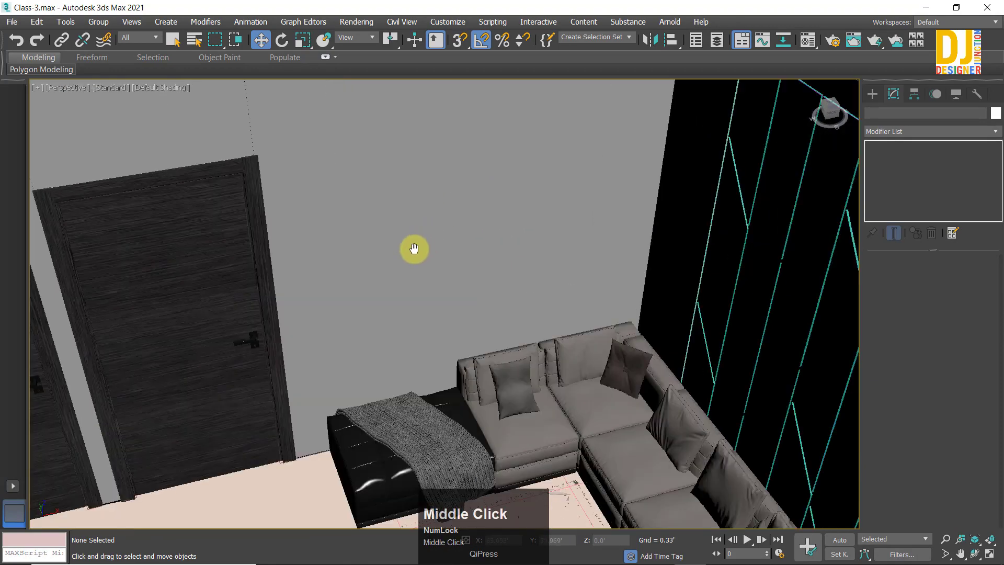
Step: Create a box about 6.04' wide, 3.3' long and 0.14' high with AutoGrid on the wall between the door and the panelling
click(868, 94)
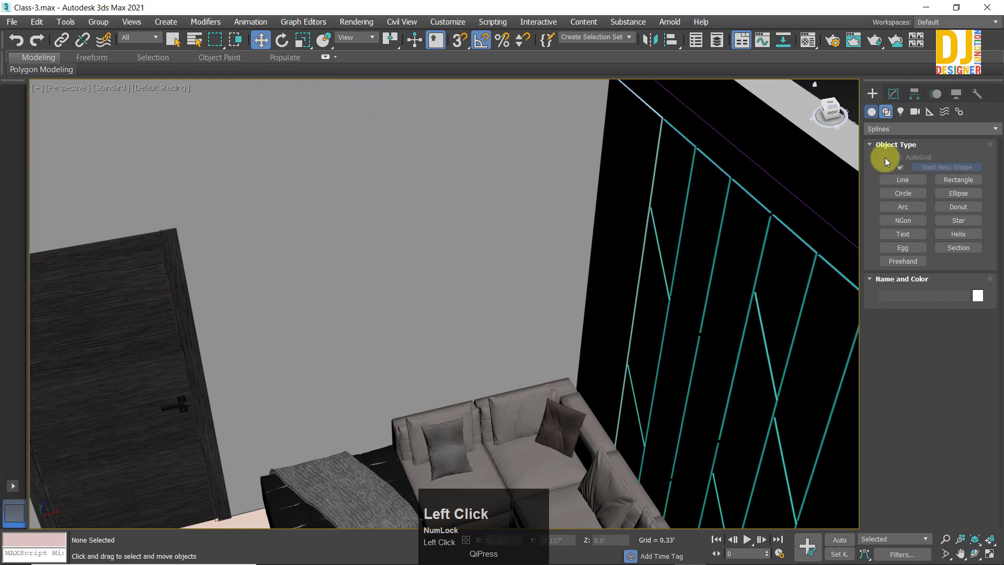
click(896, 166)
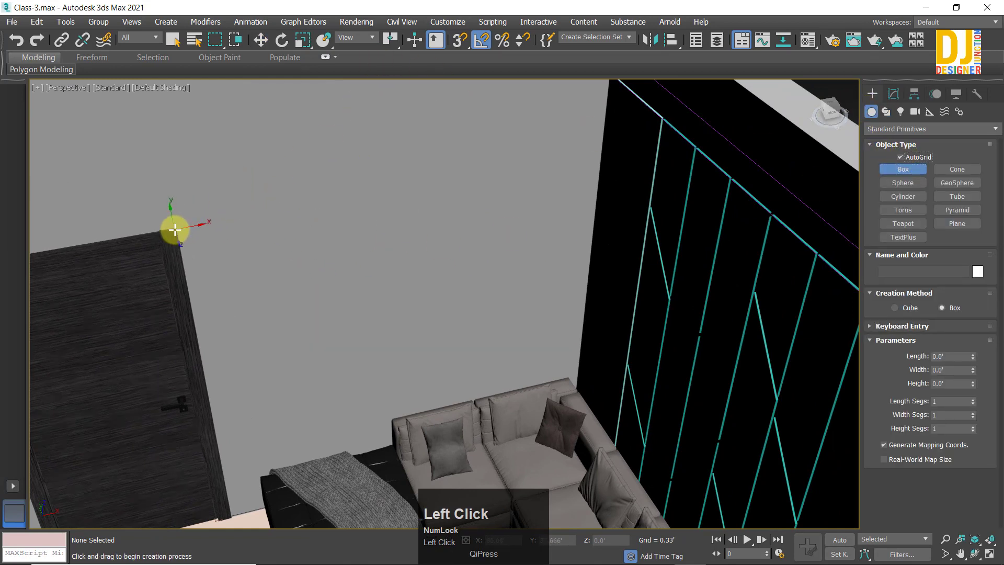
drag(209, 226, 532, 315)
click(533, 311)
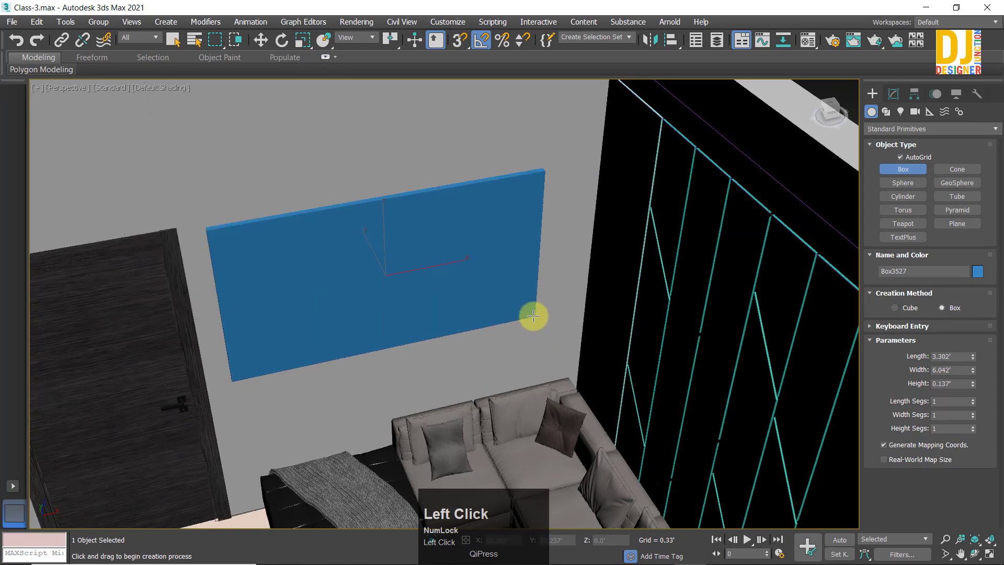
key(w)
Step: Line up the blue box's upper edge with the door frame's top and place it between the door and the room corner
alt+middle_drag(366, 220, 350, 198)
scroll(406, 265, up, 1)
alt+middle_drag(405, 265, 643, 318)
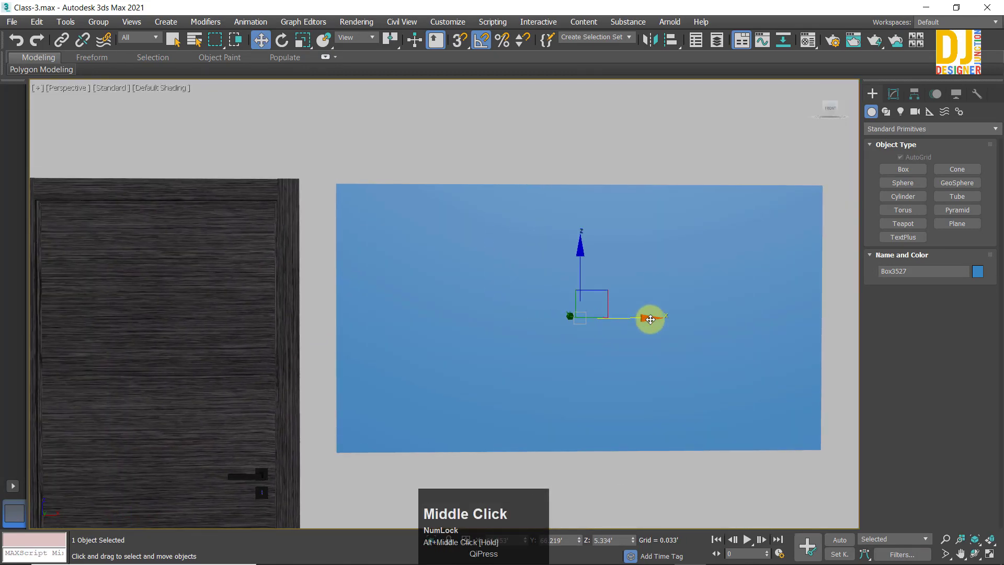
drag(650, 319, 505, 251)
scroll(578, 334, down, 2)
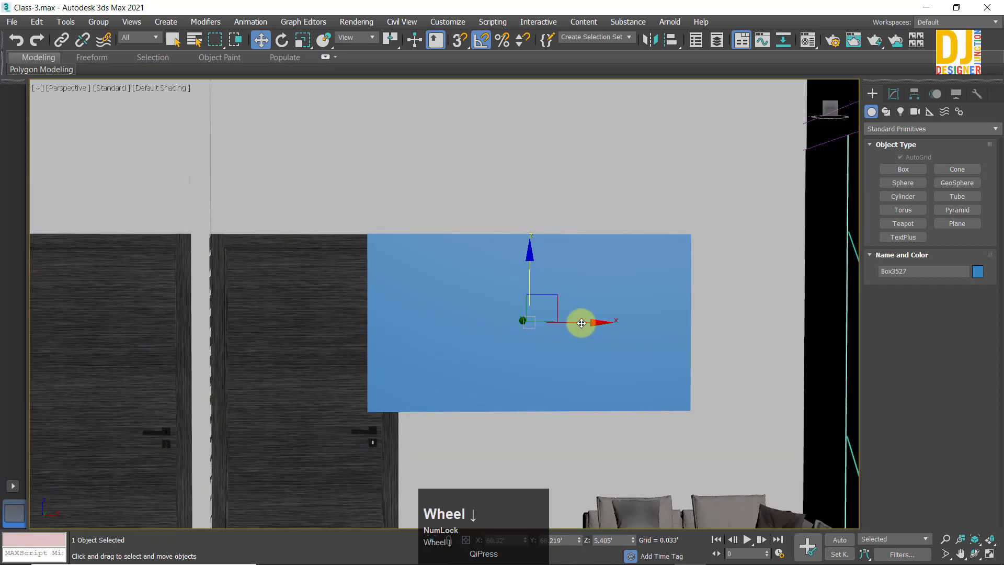
drag(586, 323, 647, 330)
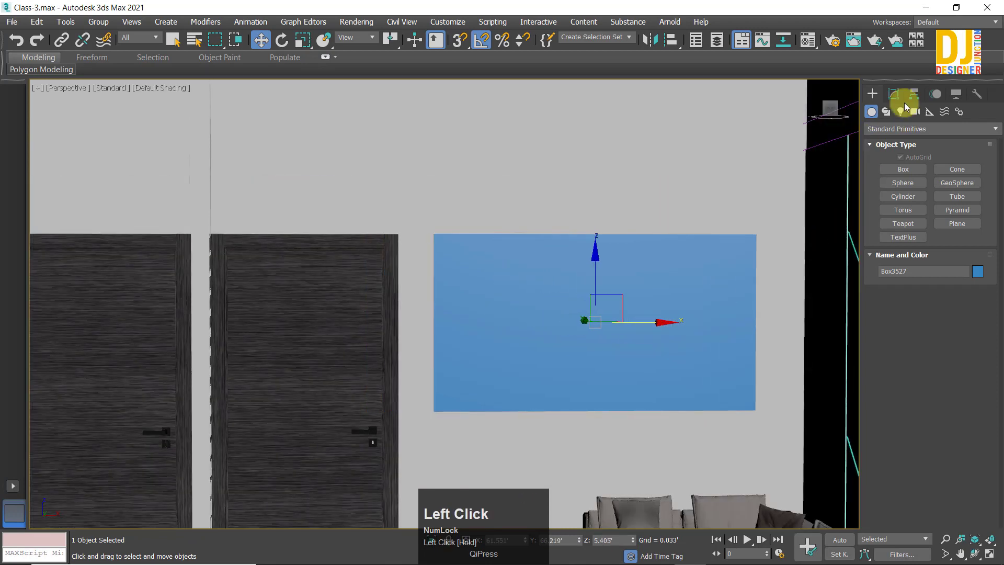
Step: Set the blue box's width to 6' and shift it slightly along the wall toward the panelling
click(892, 93)
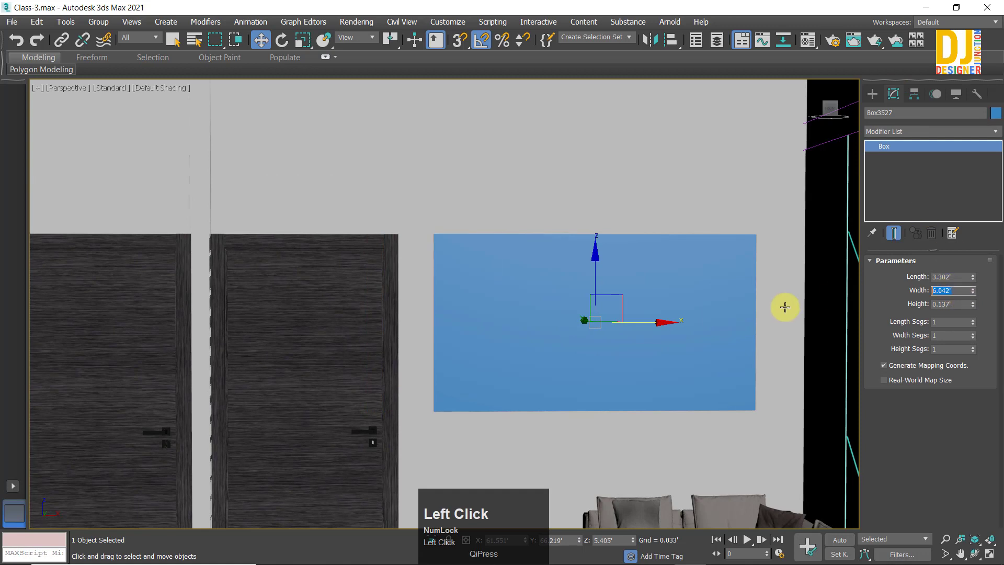
text(6)
key(Return)
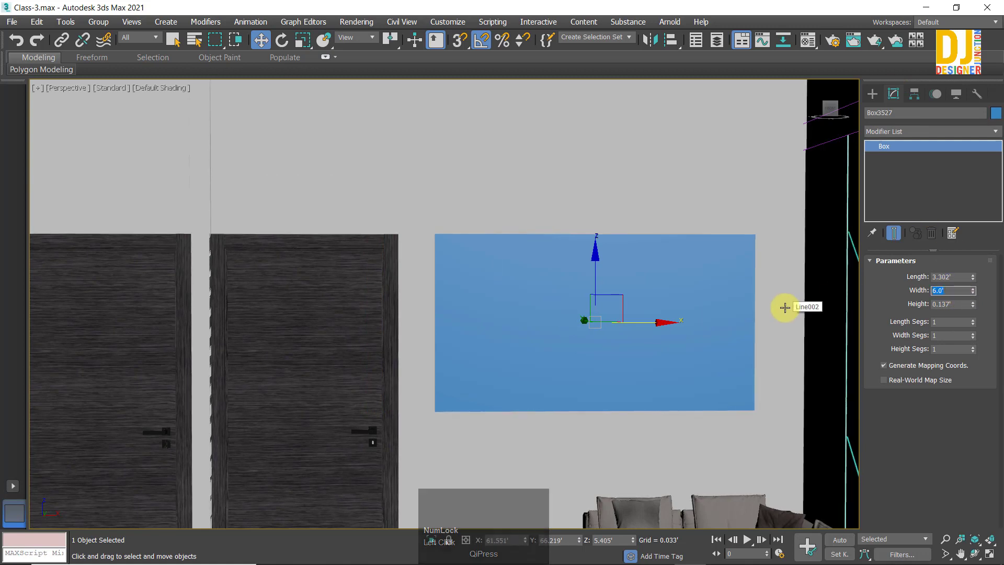
drag(665, 324, 671, 323)
alt+middle_drag(671, 323, 692, 320)
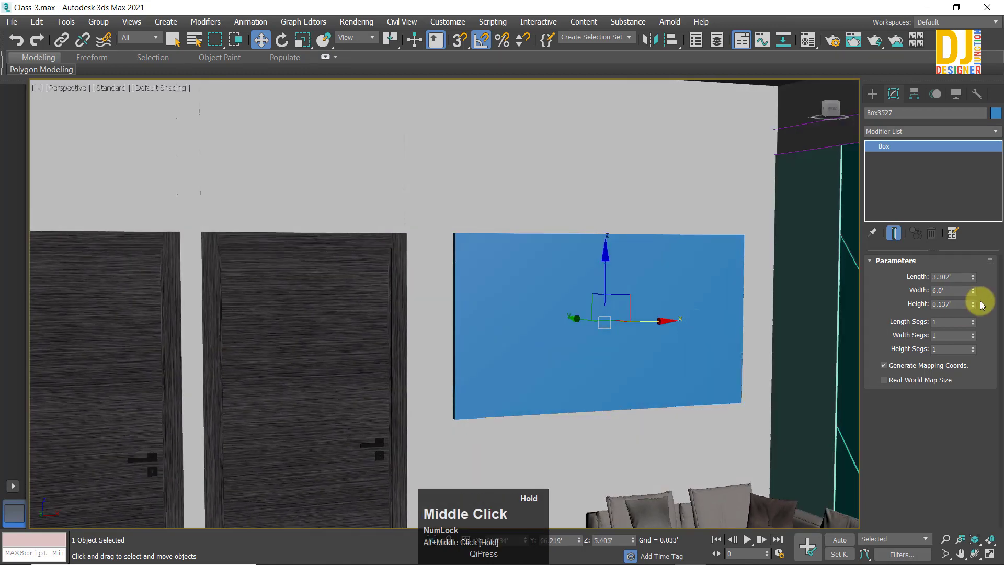
Step: Try widths of 4' and 4.5' for the blue wall box above the sofa
click(950, 291)
text(4)
key(Return)
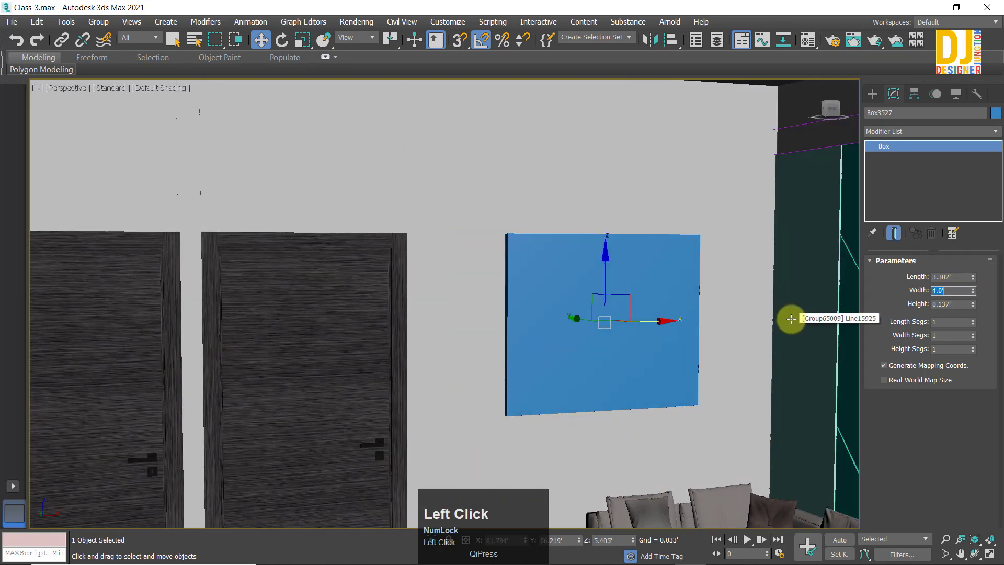
text(4.)
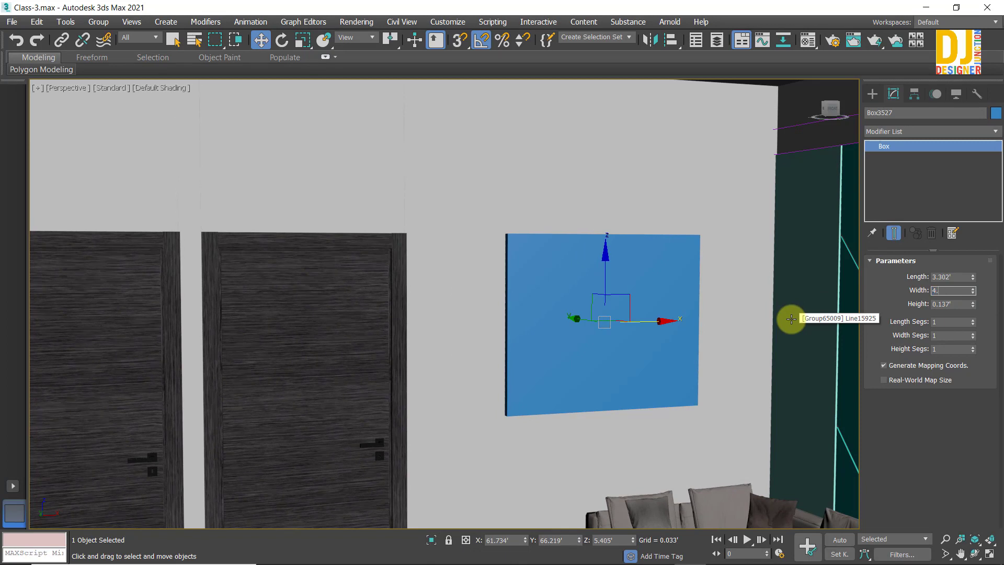
text(5)
key(Return)
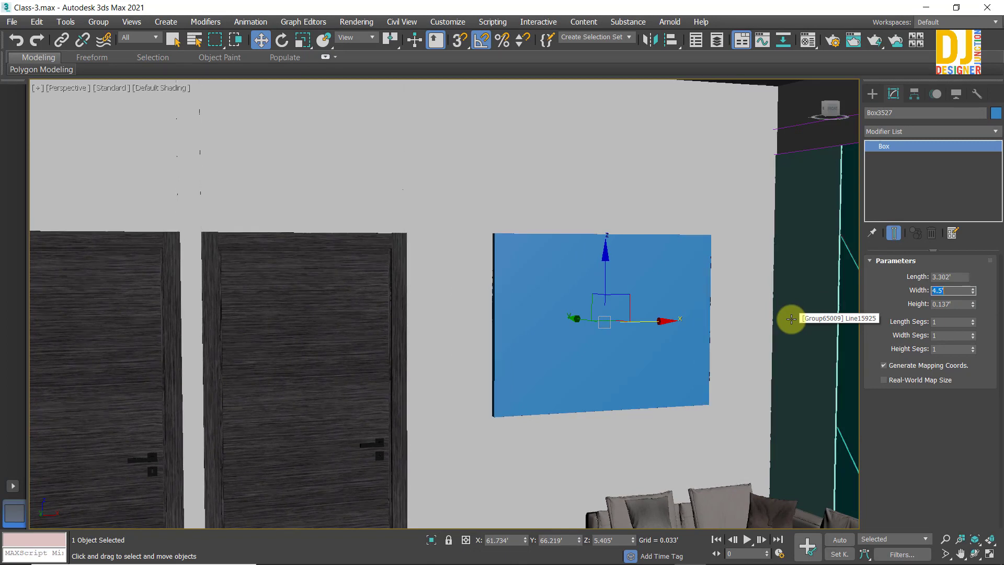
Step: Try a length of 3' for the blue wall box and undo the length change
click(973, 276)
key(ctrl+z)
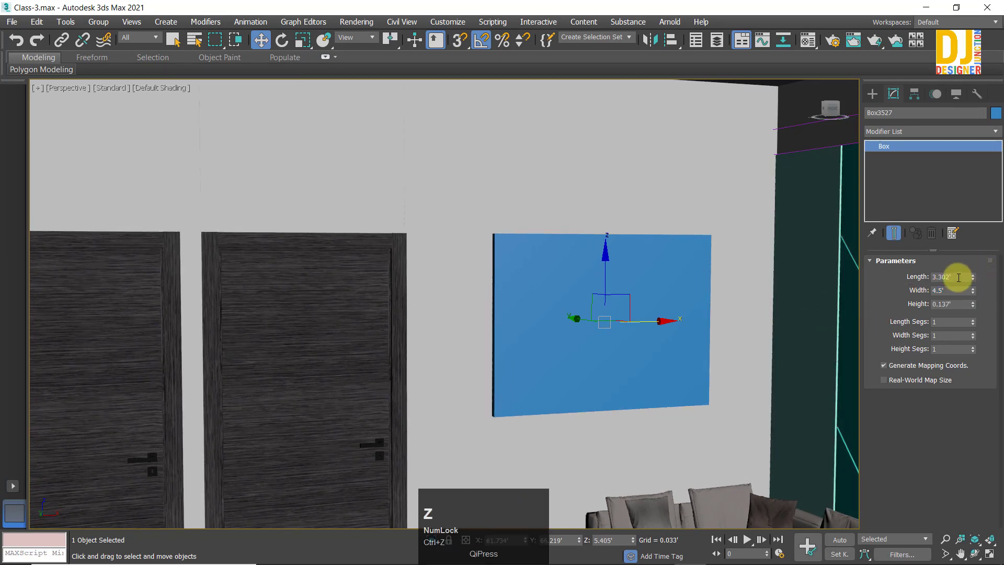
alt+middle_drag(684, 319, 679, 313)
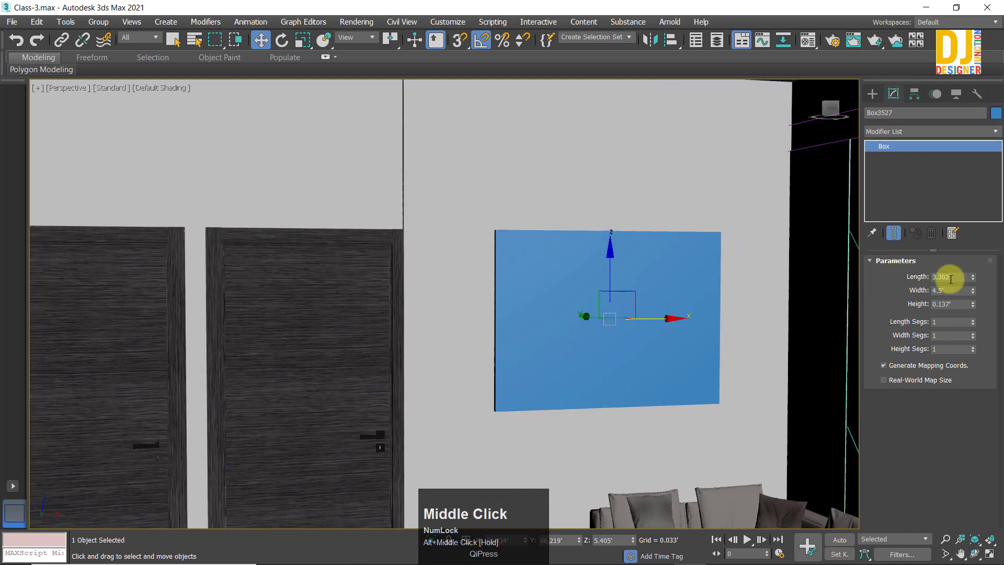
text(3)
key(Return)
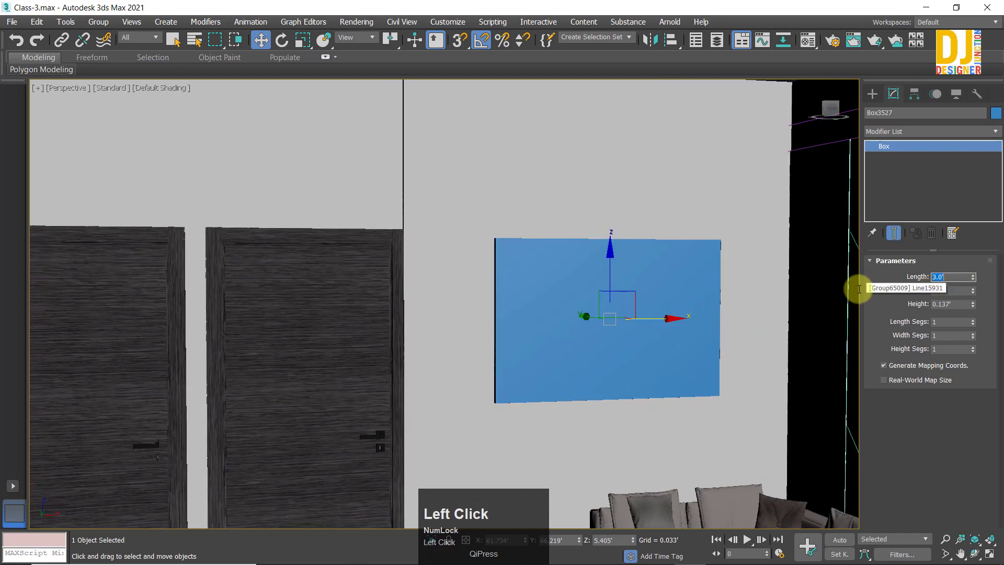
middle_drag(512, 242, 521, 234)
key(ctrl+z)
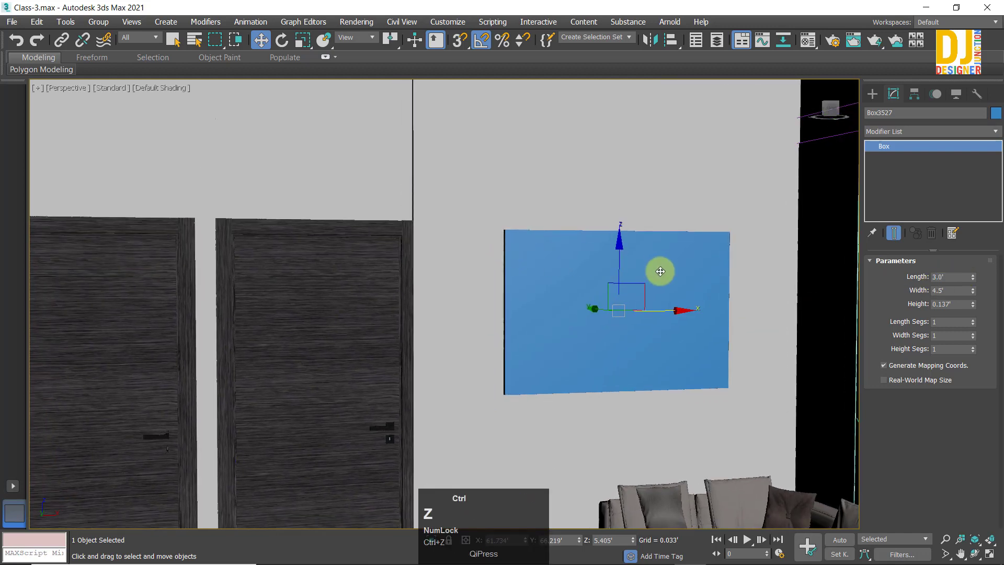
Step: Set the blue wall box's width to 5' and its height to 0.1'
alt+middle_drag(592, 311, 650, 325)
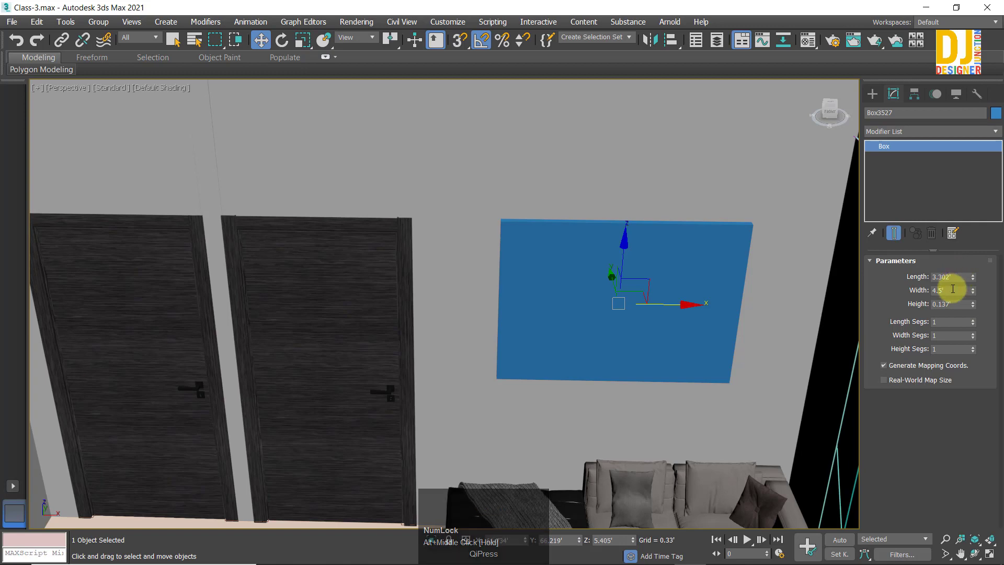
click(948, 290)
text(5)
key(Return)
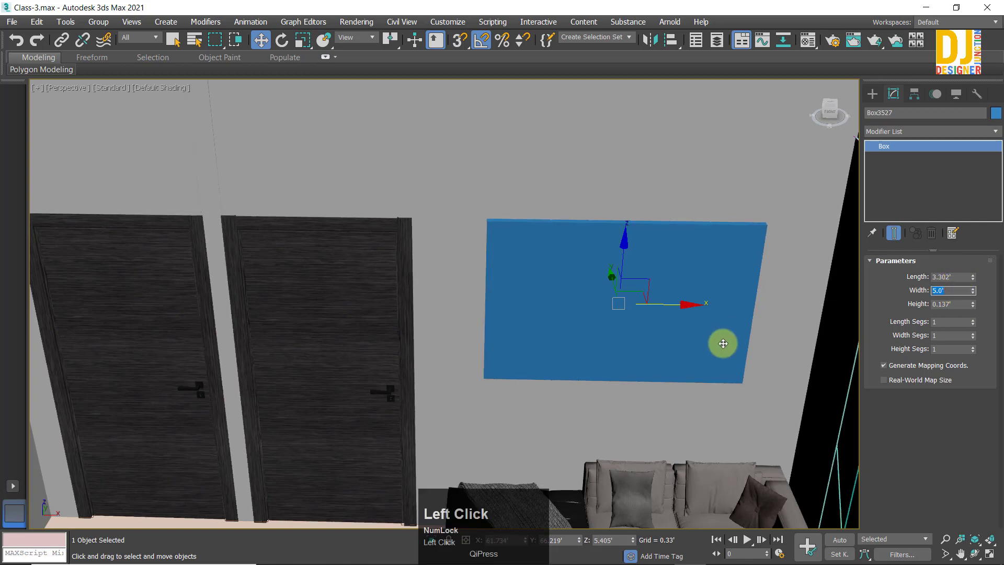
alt+middle_drag(455, 326, 473, 297)
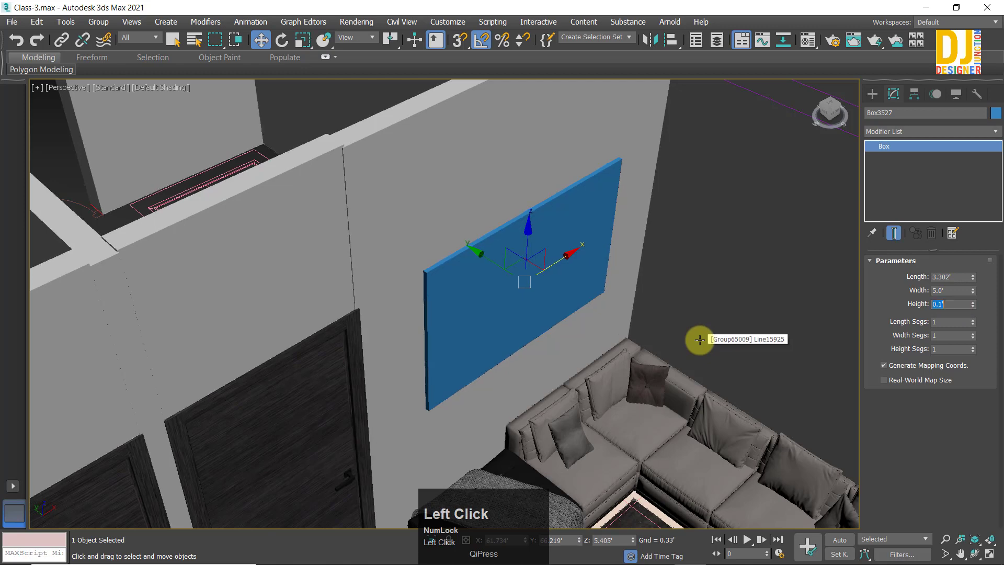
Step: Try deleting the panelling selected in the living room and undo the deletion
alt+middle_drag(454, 335, 504, 287)
scroll(565, 265, down, 5)
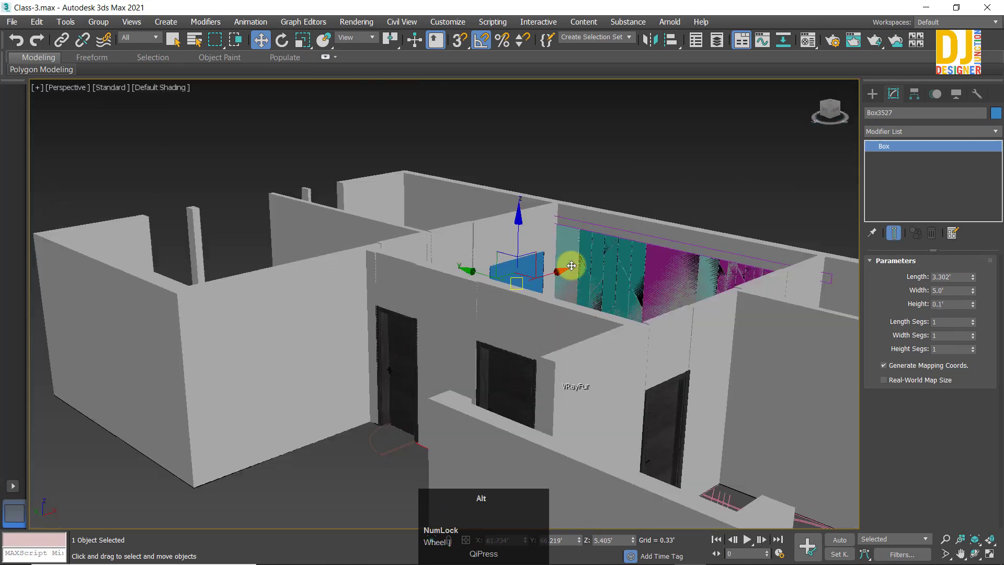
alt+middle_drag(564, 264, 605, 225)
click(542, 277)
scroll(509, 274, up, 5)
alt+middle_drag(508, 273, 544, 293)
key(z)
drag(707, 258, 576, 187)
key(z)
alt+middle_drag(641, 258, 494, 380)
click(523, 368)
click(520, 364)
key(Delete)
key(z)
key(z)
key(z)
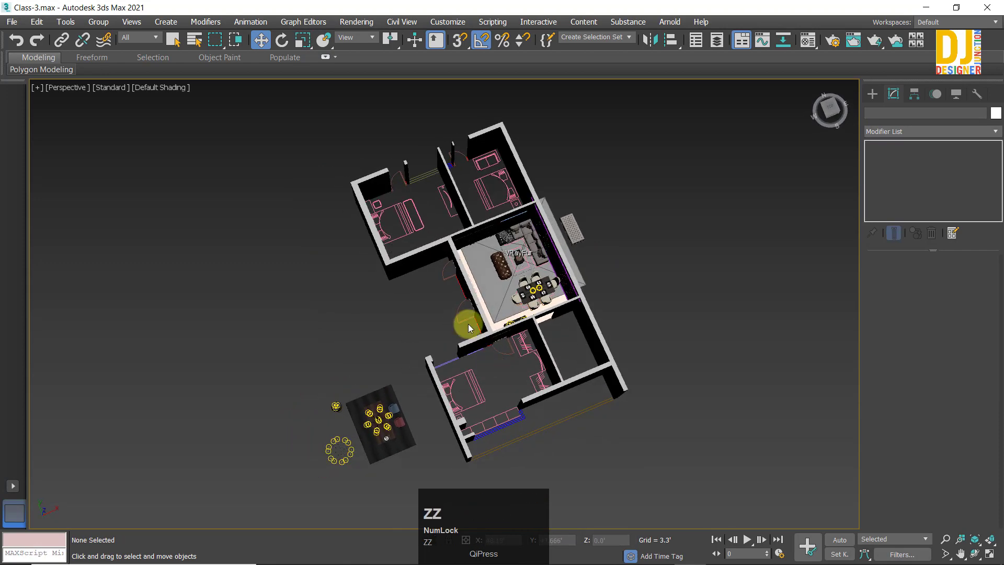
scroll(473, 293, up, 3)
scroll(475, 298, down, 6)
key(z)
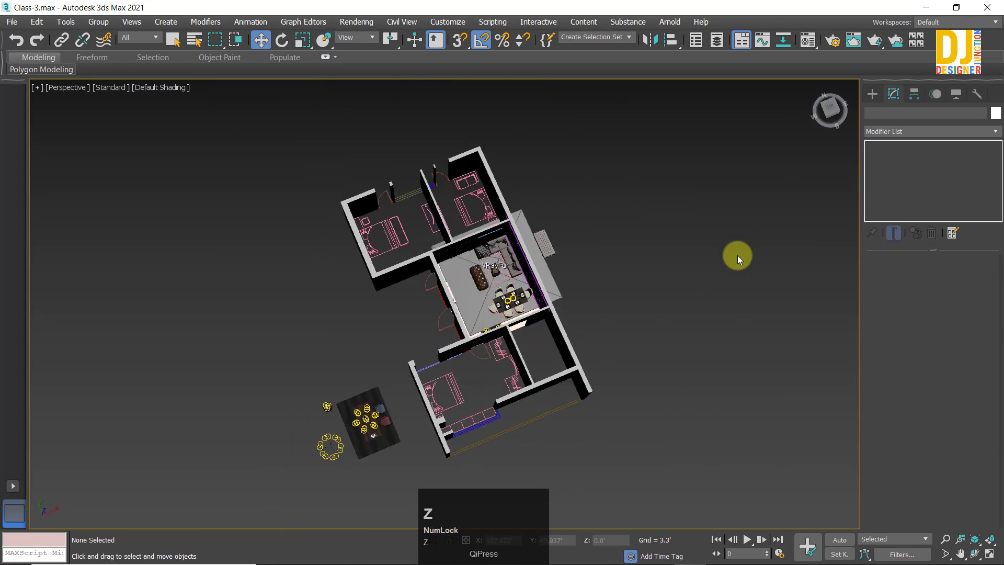
key(ctrl+z)
key(ctrl+z)
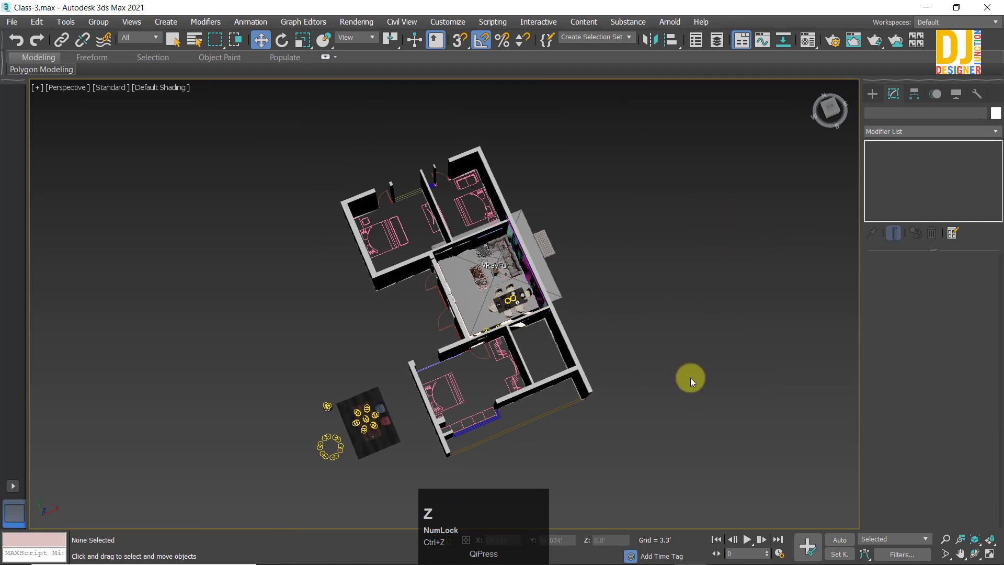
Step: Delete the small stray teal object lying far away from the apartment model
key(z)
key(z)
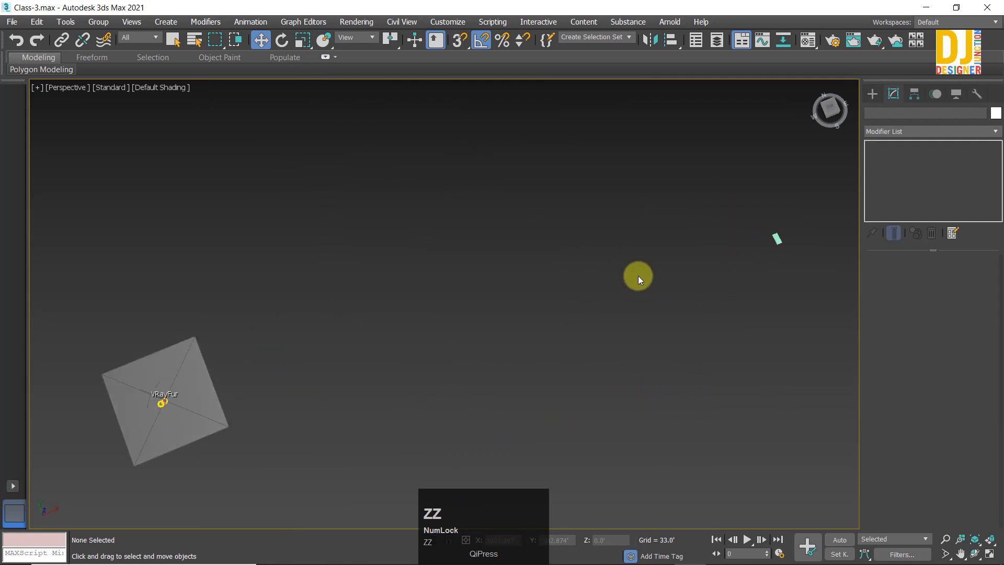
key(z)
scroll(638, 281, down, 2)
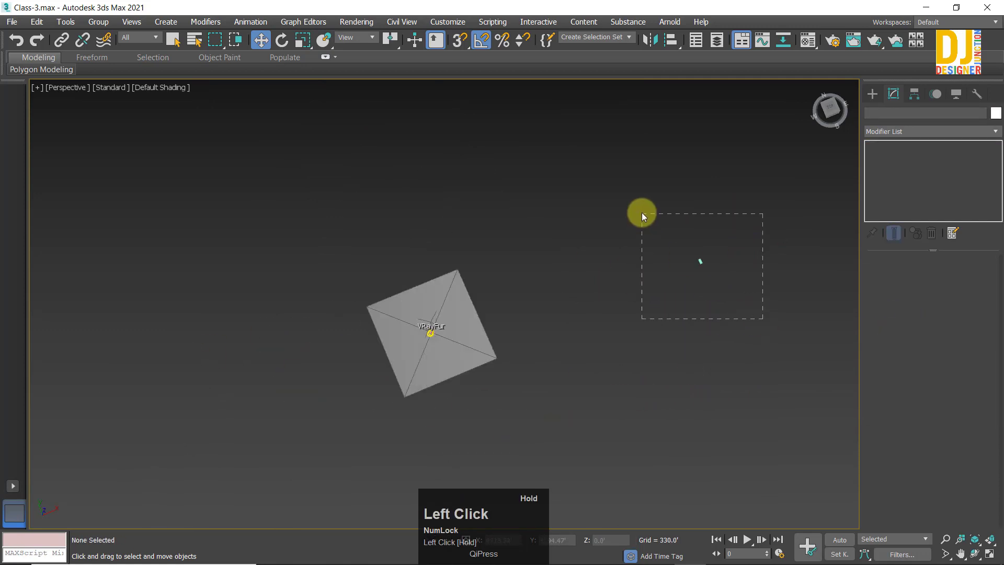
drag(641, 213, 641, 212)
key(z)
scroll(708, 313, down, 4)
key(Delete)
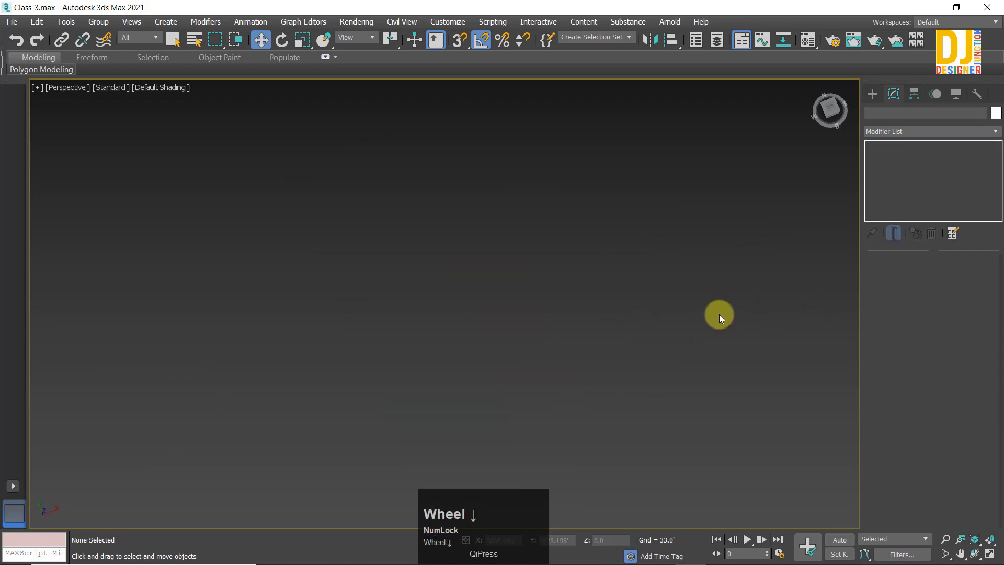
key(z)
Step: Open the TV unit group between the two doors so its parts can be edited
scroll(479, 321, up, 5)
alt+middle_drag(538, 253, 638, 229)
scroll(502, 293, up, 5)
alt+middle_drag(502, 293, 196, 261)
click(168, 195)
key(z)
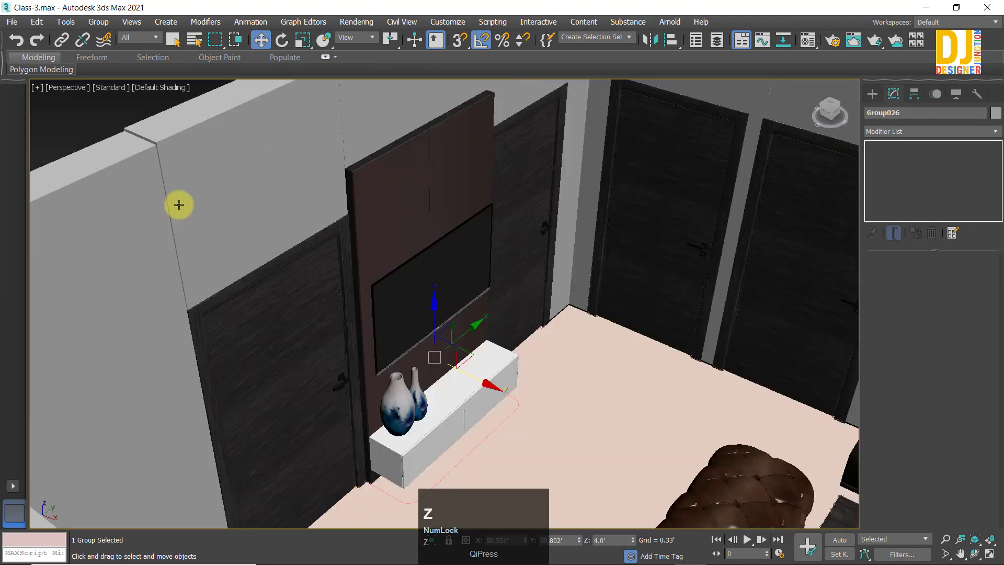
alt+middle_drag(294, 223, 260, 183)
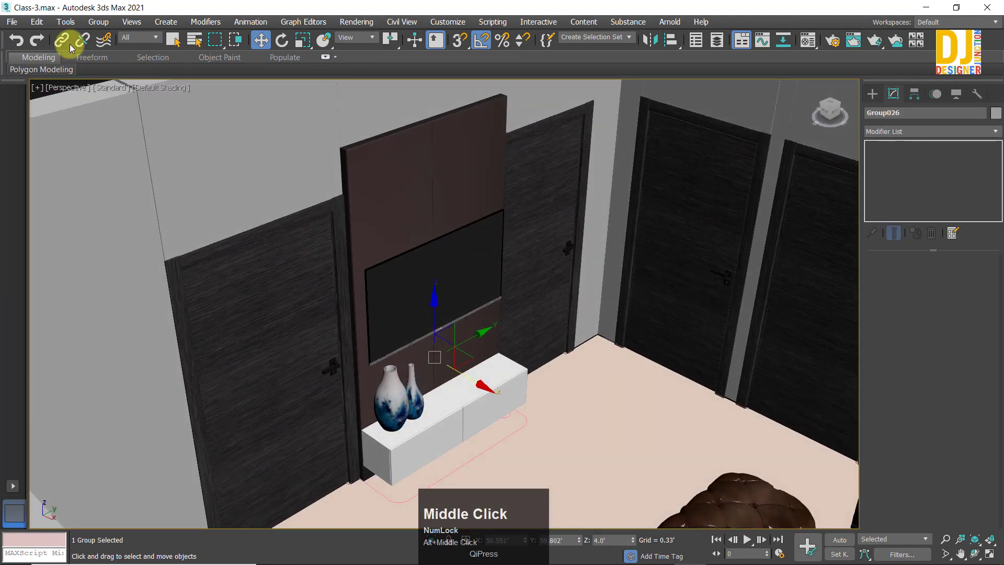
click(90, 22)
click(135, 73)
Step: Lower the top vertices of the brown wood panel behind the TV to about Z 6.79'
click(439, 174)
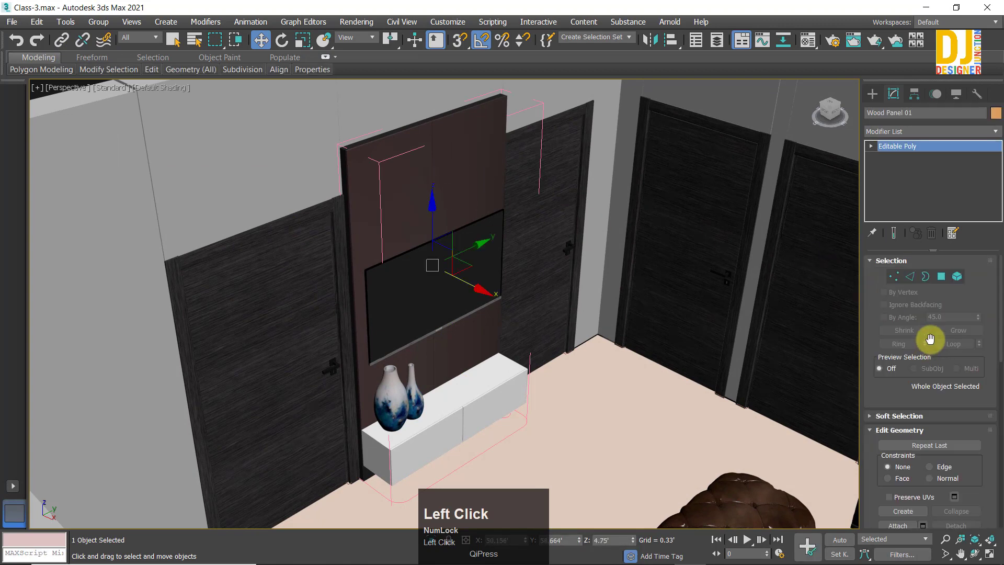
click(881, 276)
alt+middle_drag(269, 191, 229, 146)
drag(228, 146, 582, 237)
key(z)
alt+middle_drag(337, 197, 486, 107)
drag(486, 107, 500, 238)
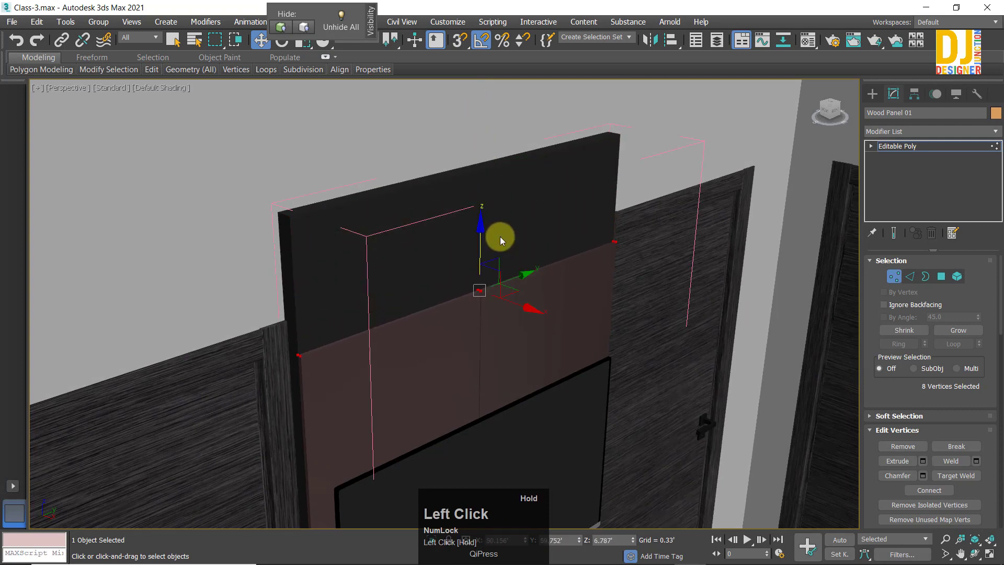
scroll(493, 230, up, 2)
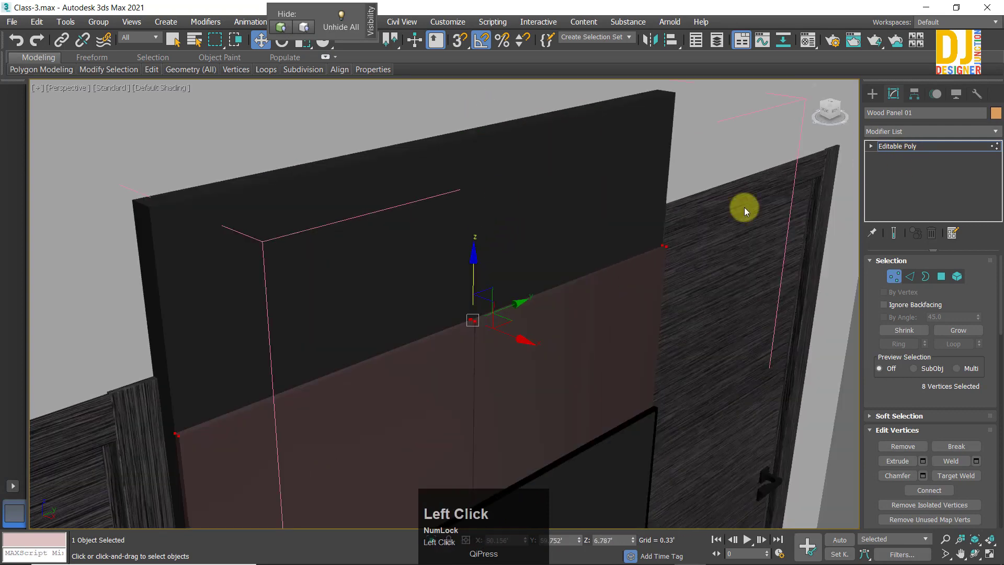
Step: Lower the top vertices of the TV unit's black back wall until they are level with the door frame tops
key(1)
click(474, 171)
click(894, 277)
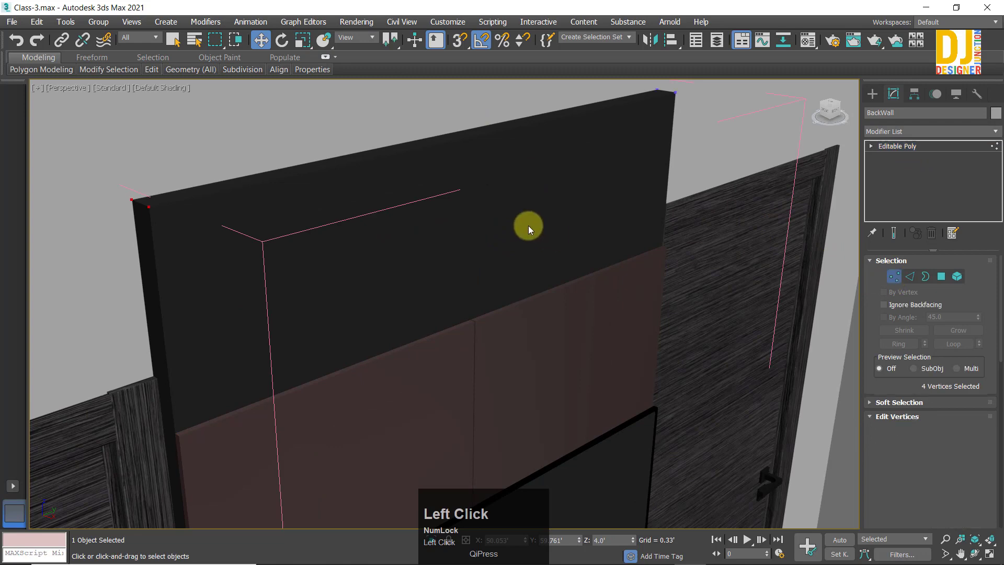
scroll(527, 224, down, 2)
alt+middle_drag(496, 196, 413, 223)
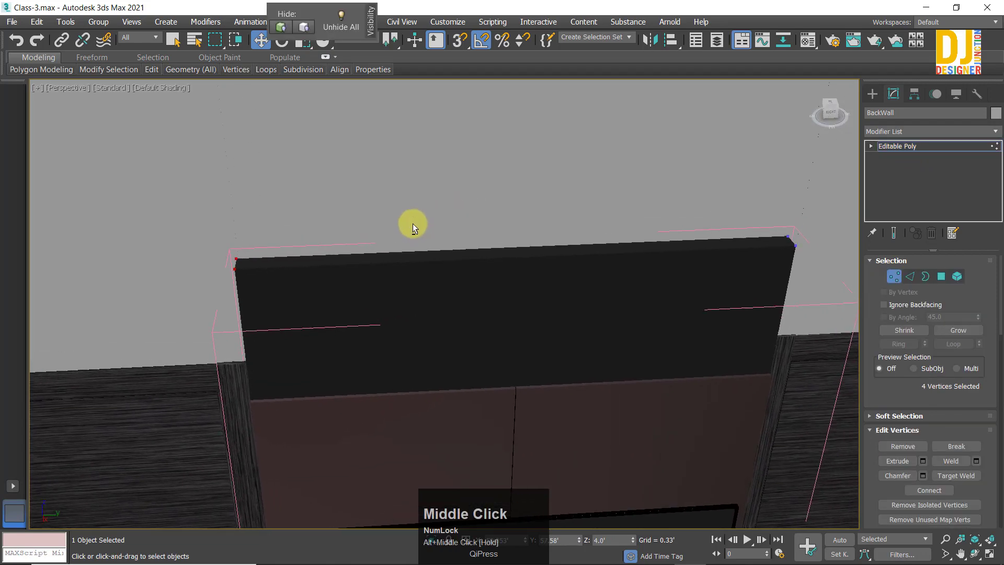
scroll(412, 224, down, 2)
drag(697, 277, 697, 276)
alt+middle_drag(698, 276, 454, 163)
drag(453, 163, 479, 284)
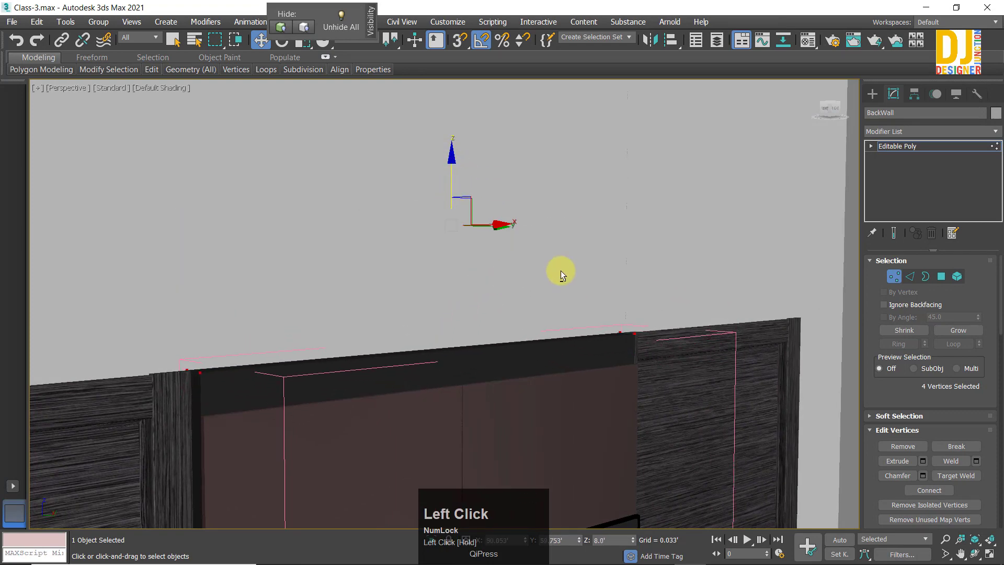
alt+middle_drag(561, 270, 553, 194)
click(914, 149)
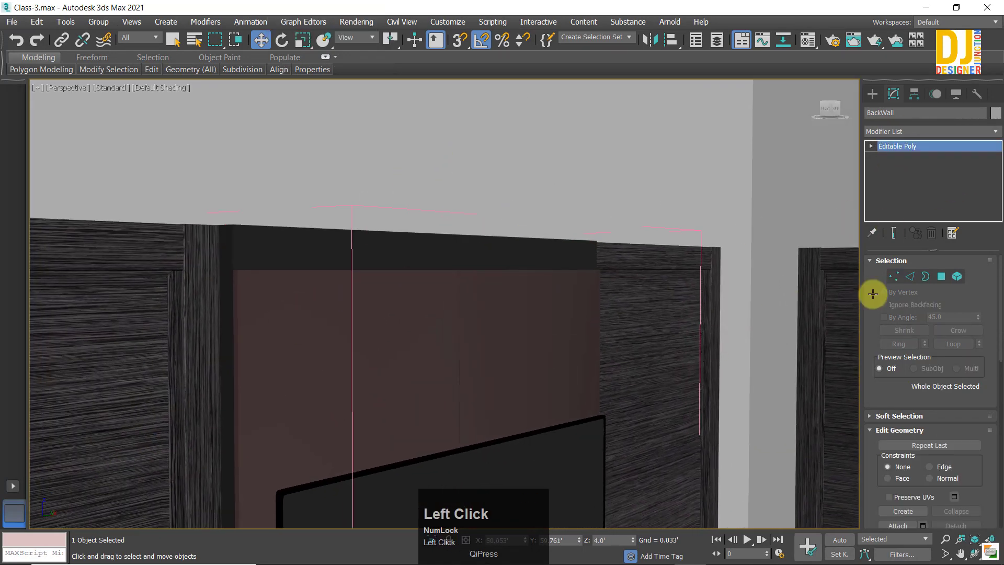
Step: Raise the wood panel's top vertices to about Z 7.06', in line with the back wall's upper edge
click(895, 276)
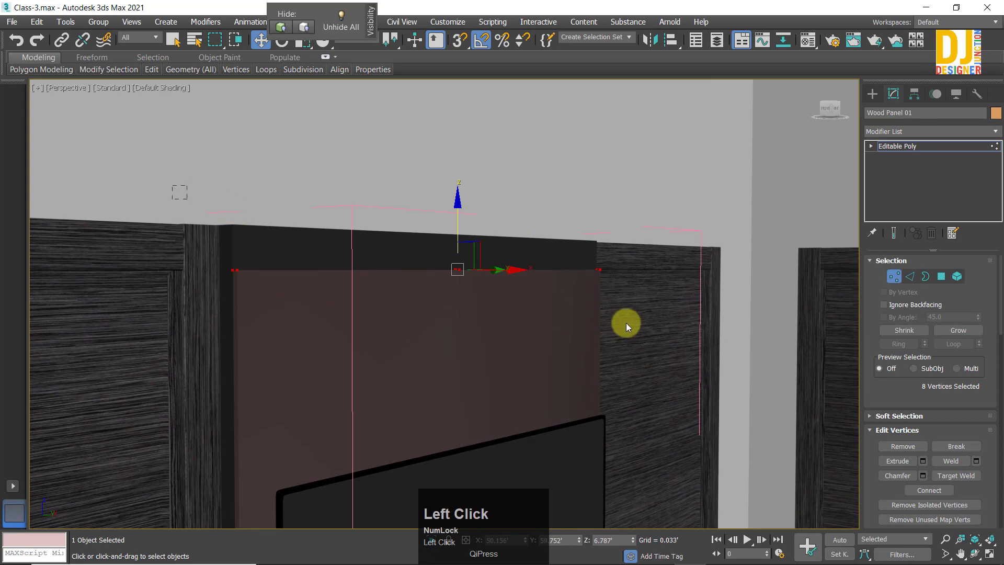
drag(456, 215, 469, 184)
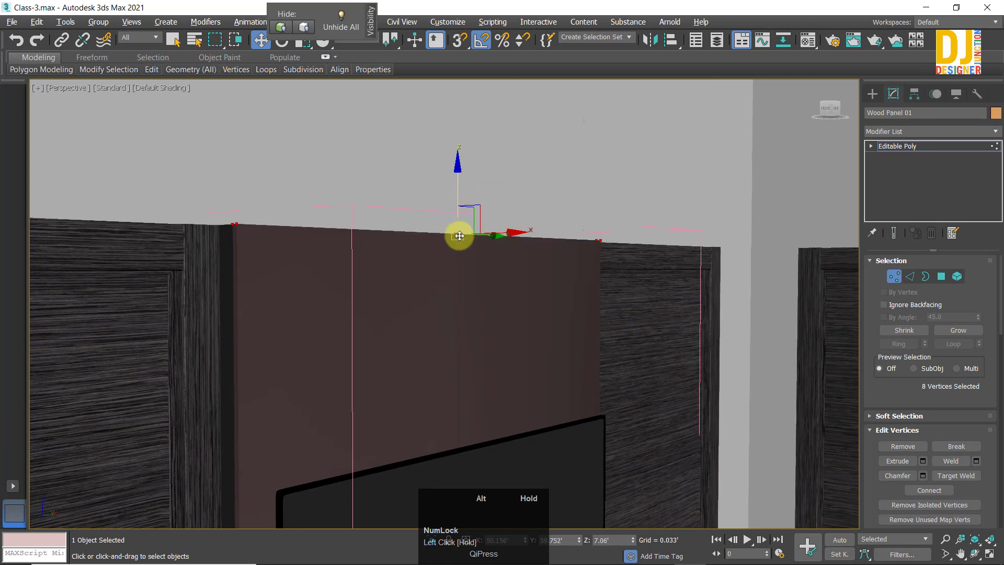
alt+middle_drag(460, 231, 757, 176)
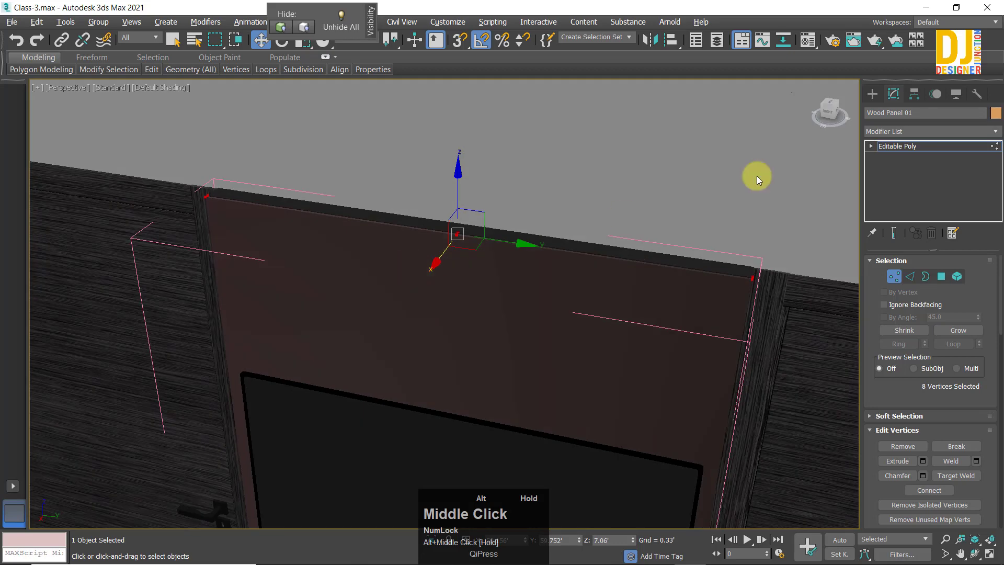
click(909, 147)
scroll(732, 278, down, 8)
alt+middle_drag(710, 285, 689, 437)
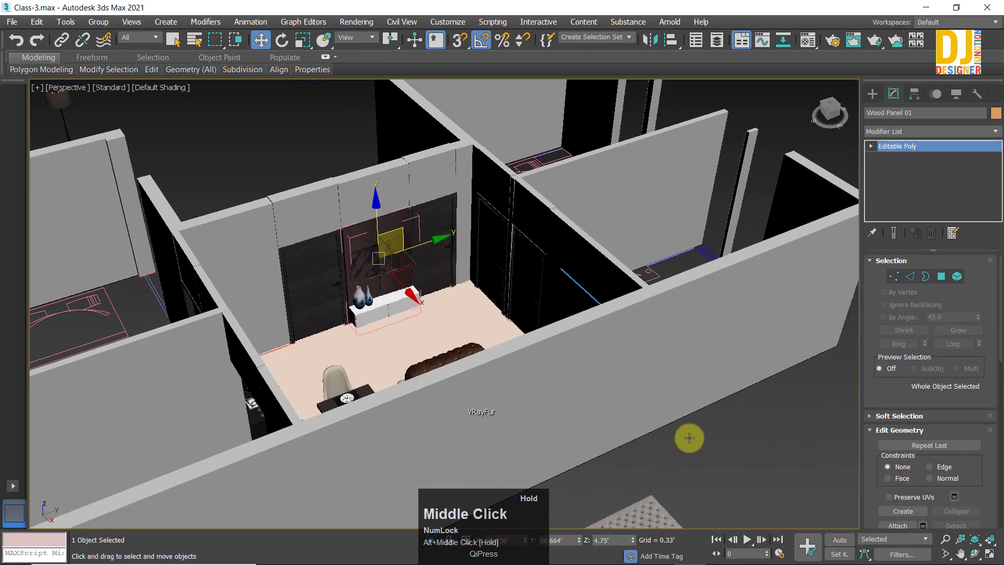
key(alt+w)
right_click(317, 247)
key(alt+w)
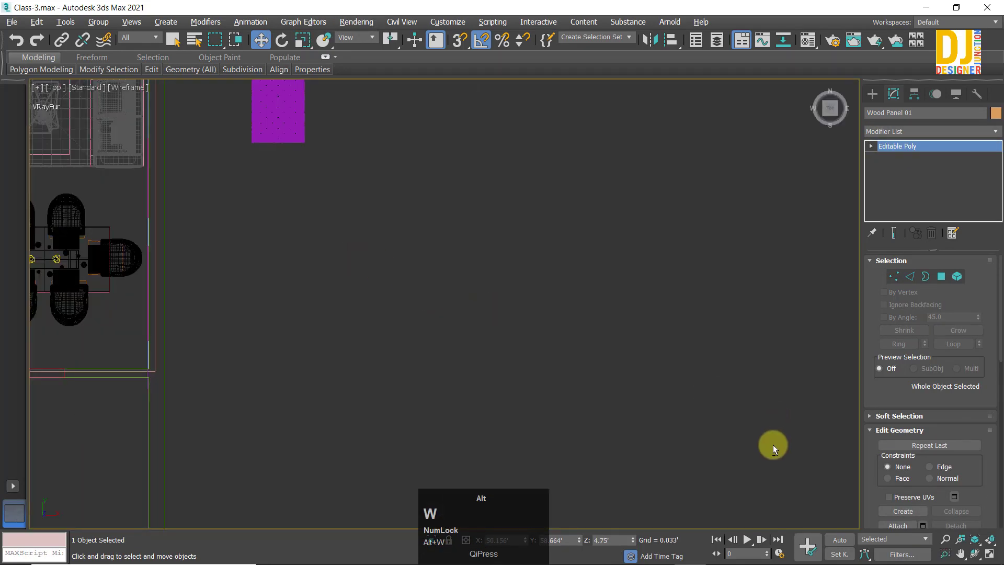
key(alt+w)
right_click(728, 444)
key(alt+w)
Step: Make one copy of the living room's beige floor box straight above it at about Z 9.2'
click(124, 160)
alt+middle_drag(334, 305, 435, 359)
click(428, 269)
scroll(601, 381, up, 3)
alt+middle_drag(601, 389, 591, 340)
middle_drag(591, 341, 448, 354)
mouse_move(448, 354)
shift+mouse_down()
mouse_move(448, 275)
mouse_move(471, 189)
shift+mouse_up()
click(500, 341)
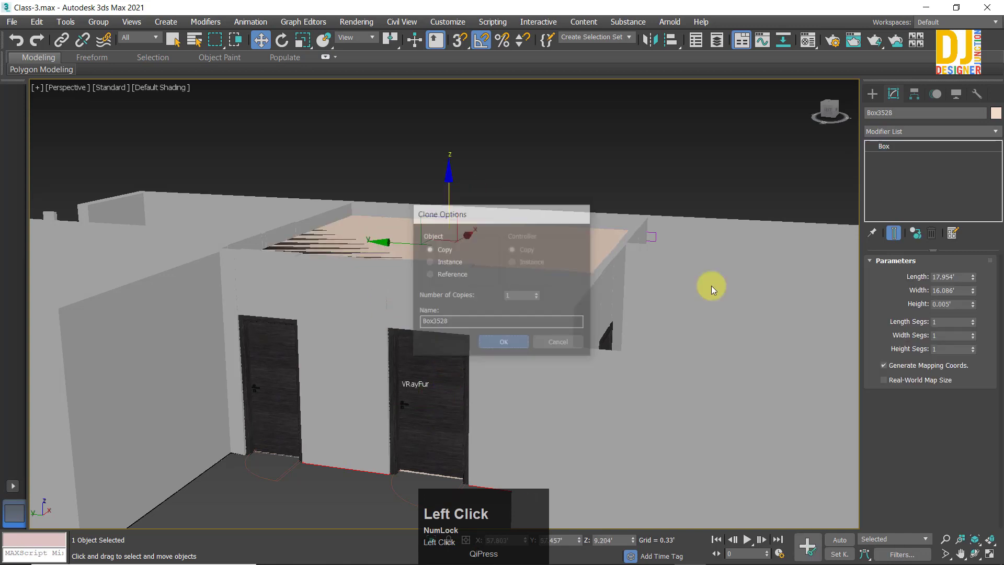
Step: Raise the copied floor box clear of the wall tops to about Z 12.45' and deselect it
drag(448, 195, 466, 129)
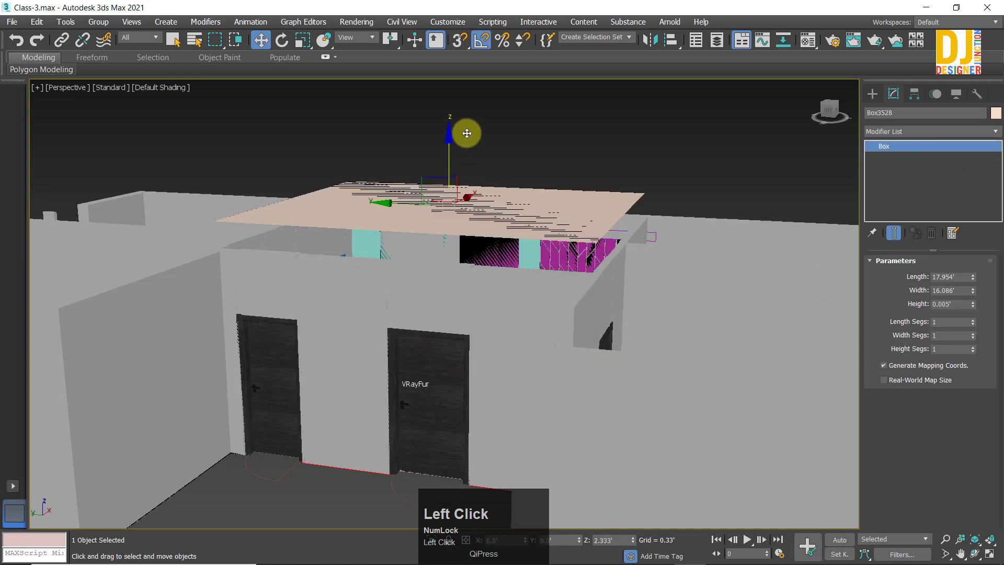
alt+middle_drag(466, 129, 621, 202)
scroll(620, 202, up, 5)
scroll(620, 203, down, 6)
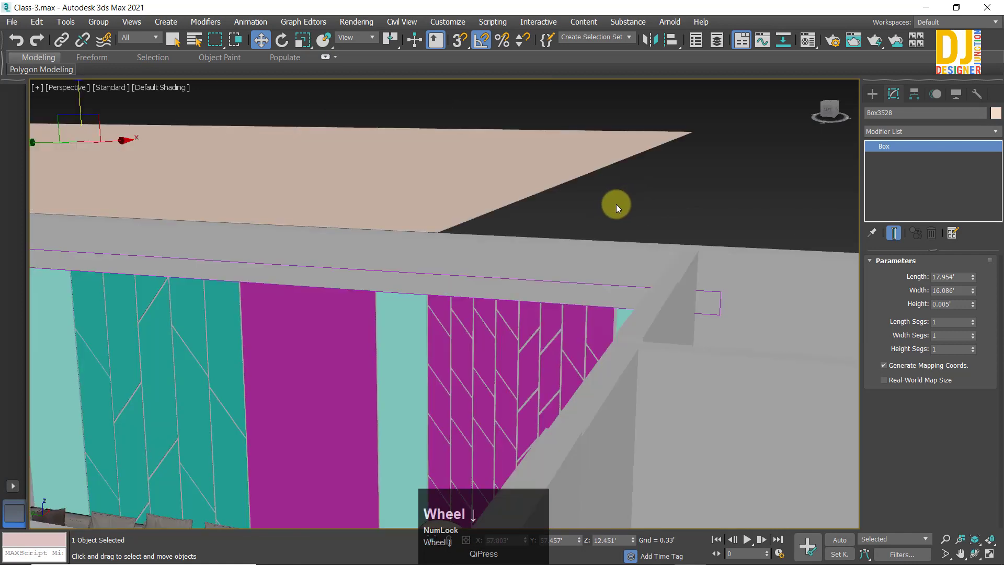
click(318, 126)
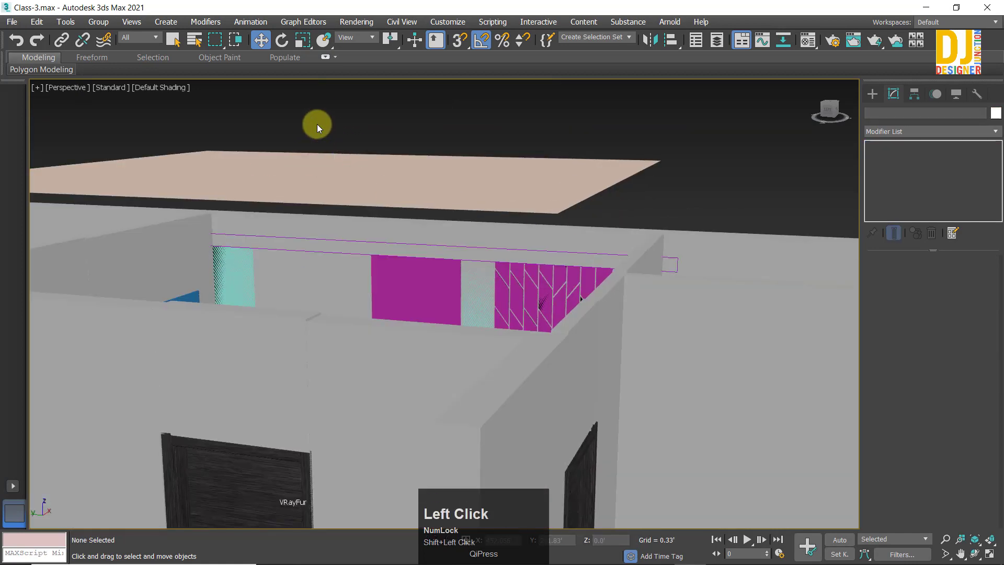
Step: Reselect the raised ceiling box above the living room and set its height to 0.2'
key(ctrl+z)
shift+drag(320, 124, 324, 112)
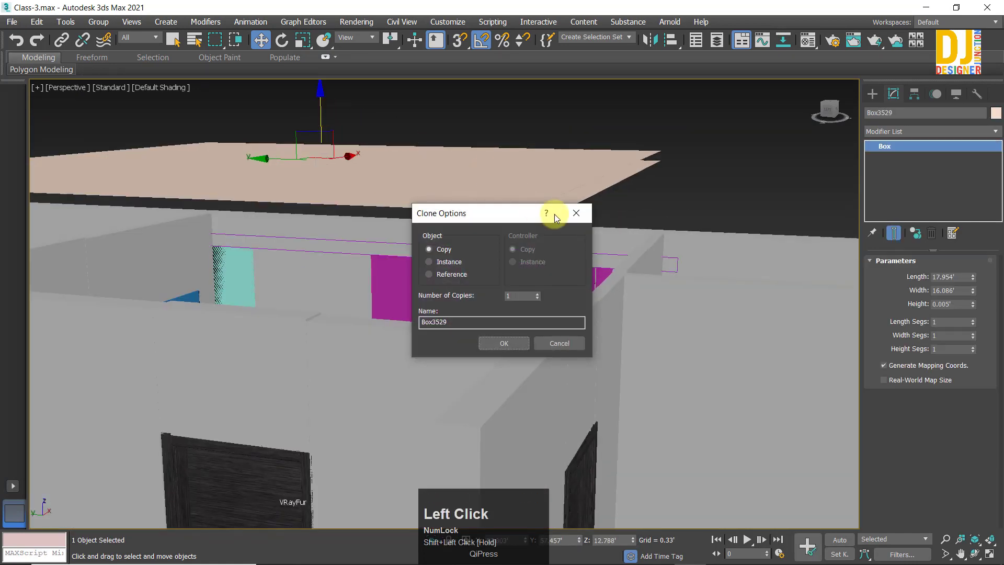
click(584, 212)
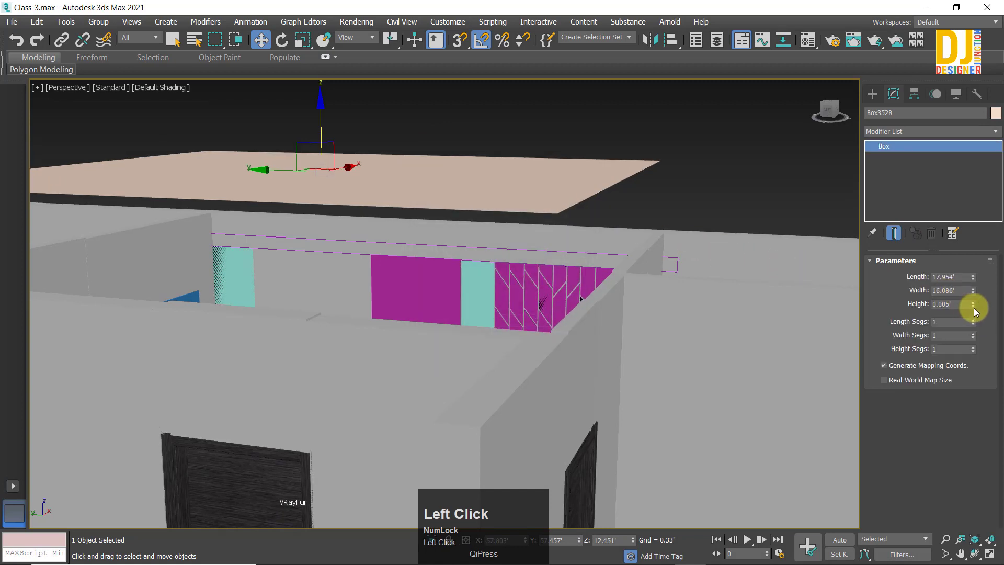
drag(962, 26, 188, 322)
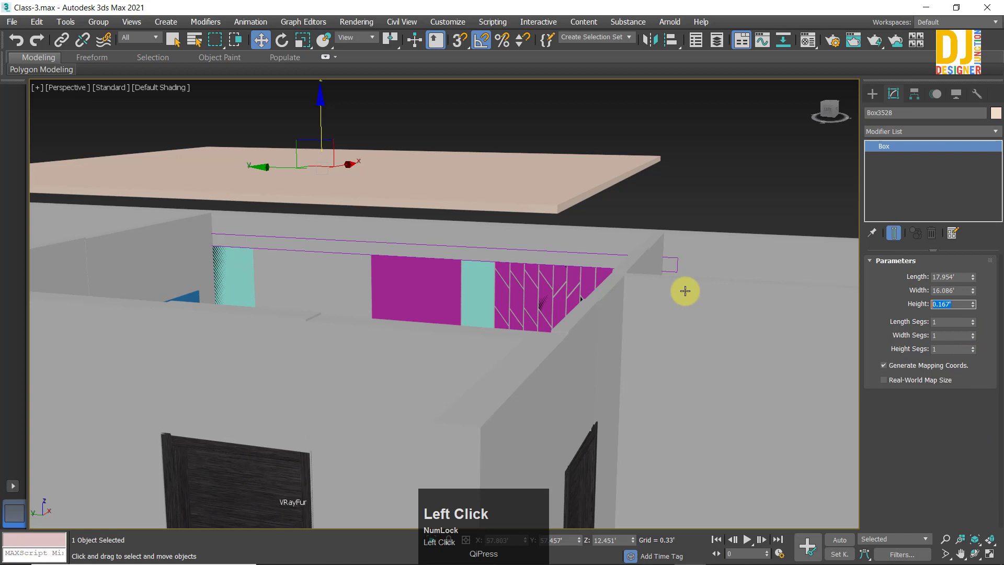
Step: Lower the ceiling box between the living room walls to about Z 8.515'
alt+middle_drag(546, 308, 565, 294)
key(alt+w)
key(alt+w)
key(z)
scroll(490, 335, down, 2)
middle_drag(491, 331, 491, 231)
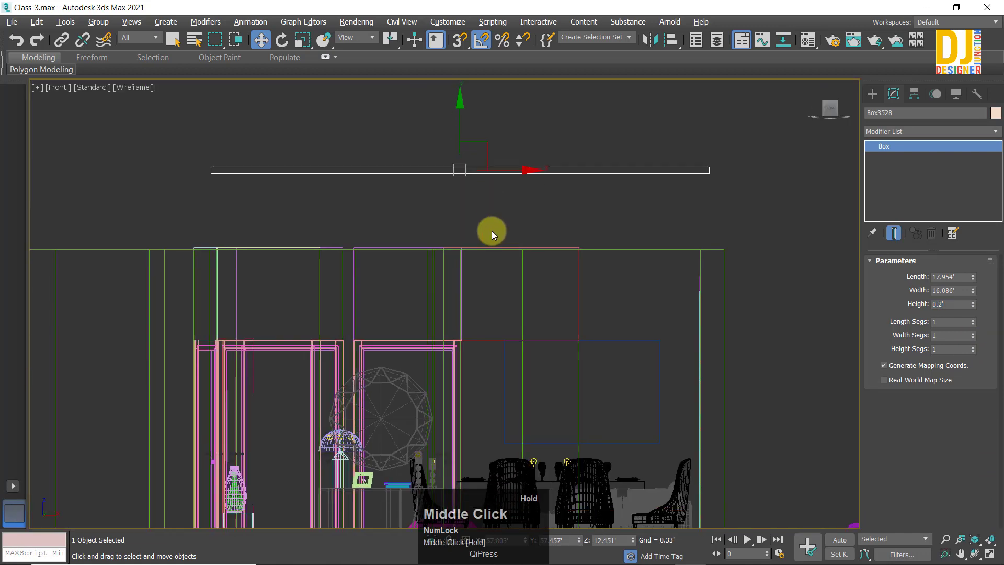
drag(461, 119, 494, 281)
middle_drag(494, 281, 498, 168)
key(alt+w)
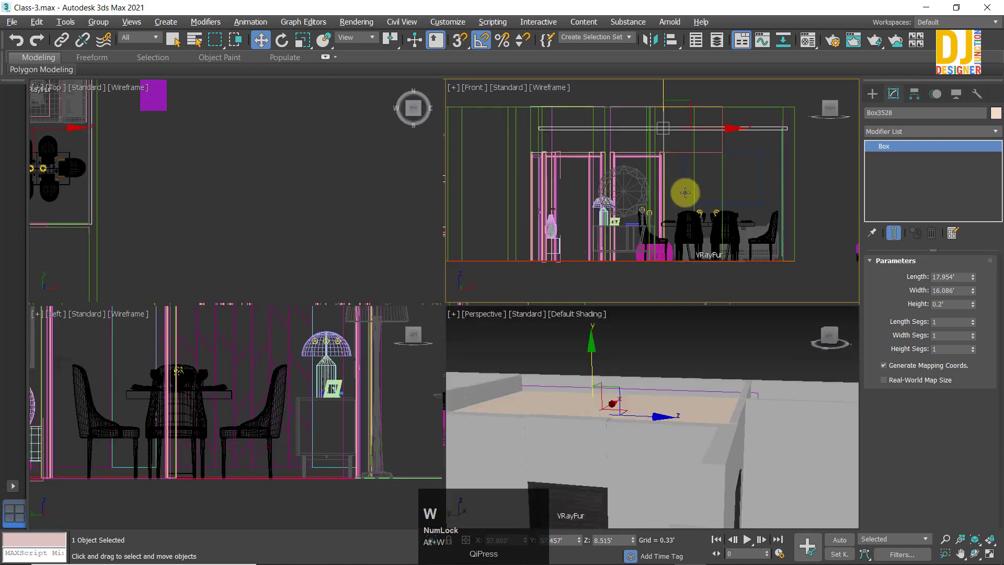
Step: Raise the ceiling box to about Z 8.655' so its underside meets the wall panels' upper edge, and deselect it
middle_click(288, 374)
key(alt+w)
key(z)
scroll(446, 282, up, 4)
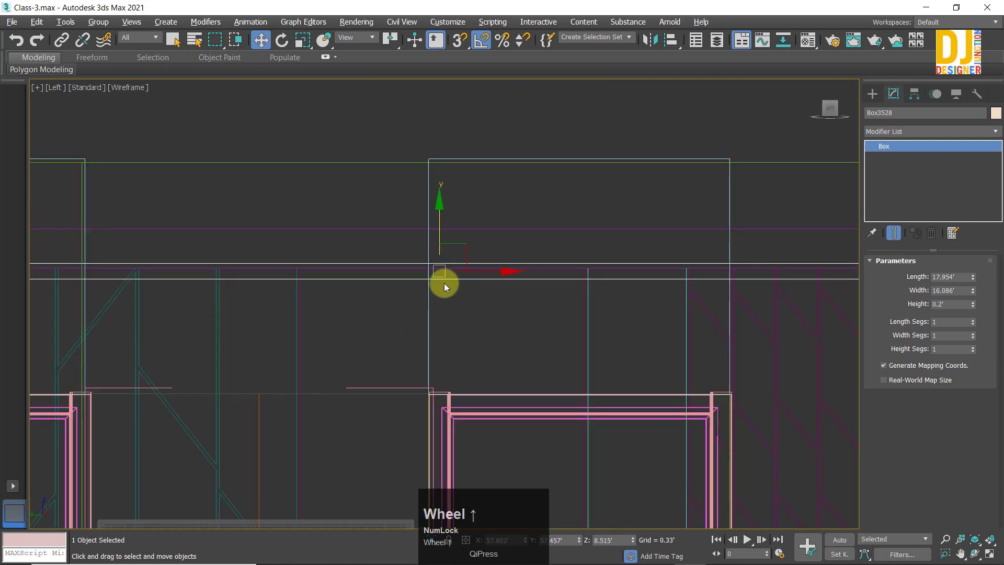
drag(431, 226, 413, 173)
scroll(438, 242, up, 5)
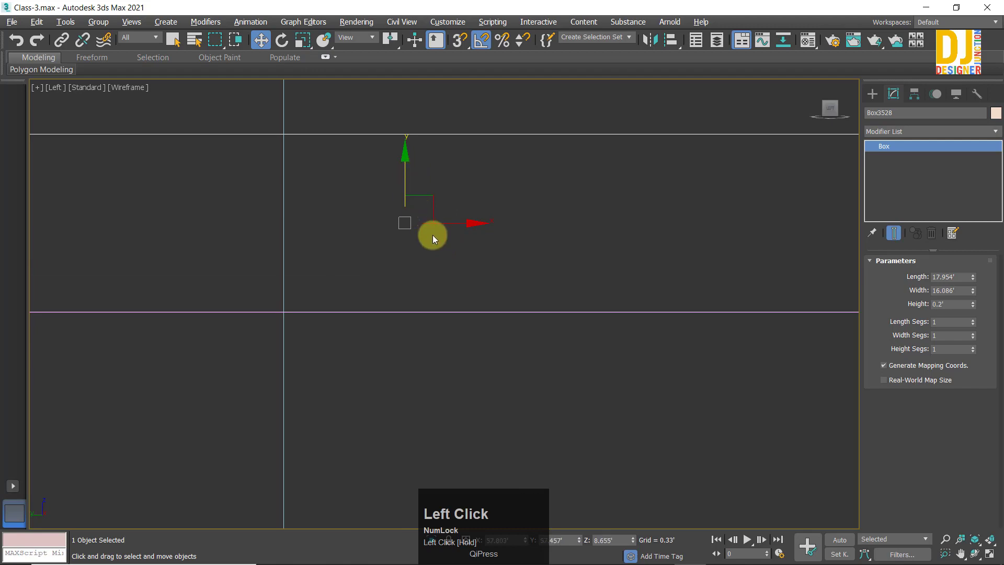
key(z)
key(alt+w)
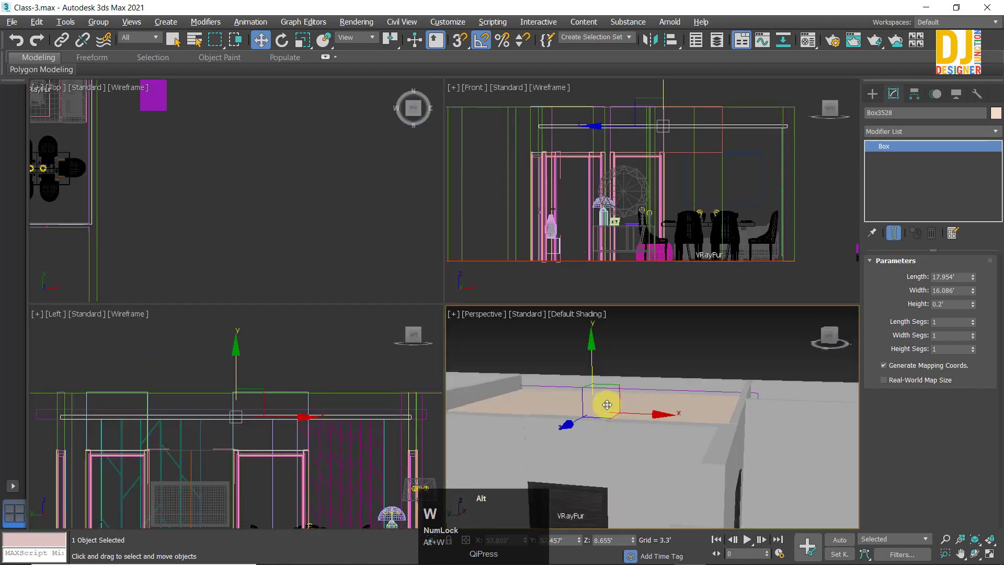
key(alt+w)
click(540, 257)
Step: Examine the living room interior beneath the new ceiling, centring the perspective view on the brown tufted ottoman
alt+middle_drag(431, 331, 474, 357)
scroll(441, 317, down, 8)
scroll(458, 302, up, 5)
alt+middle_drag(527, 417, 359, 318)
scroll(390, 314, up, 3)
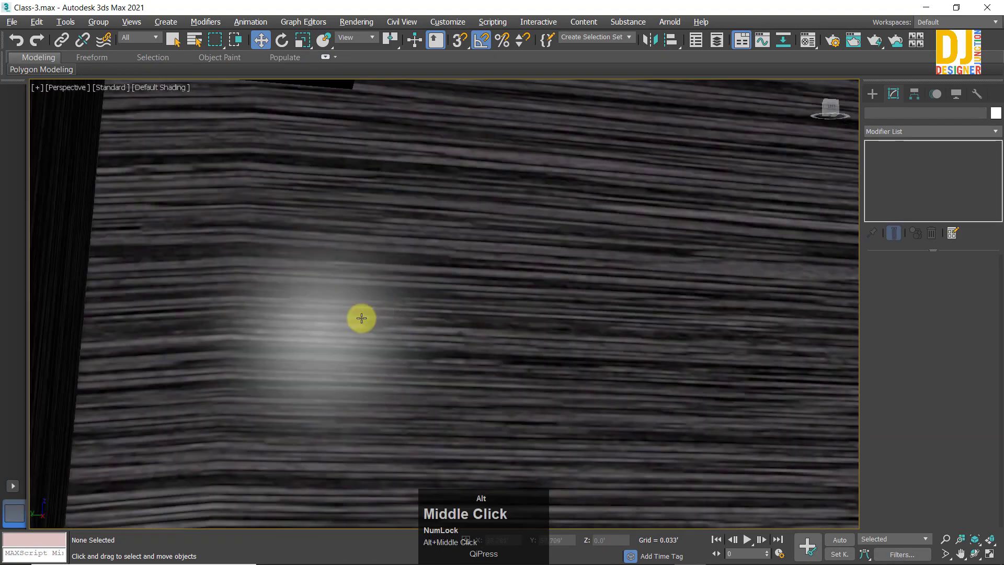
key(alt+w)
key(alt+w)
scroll(277, 212, down, 3)
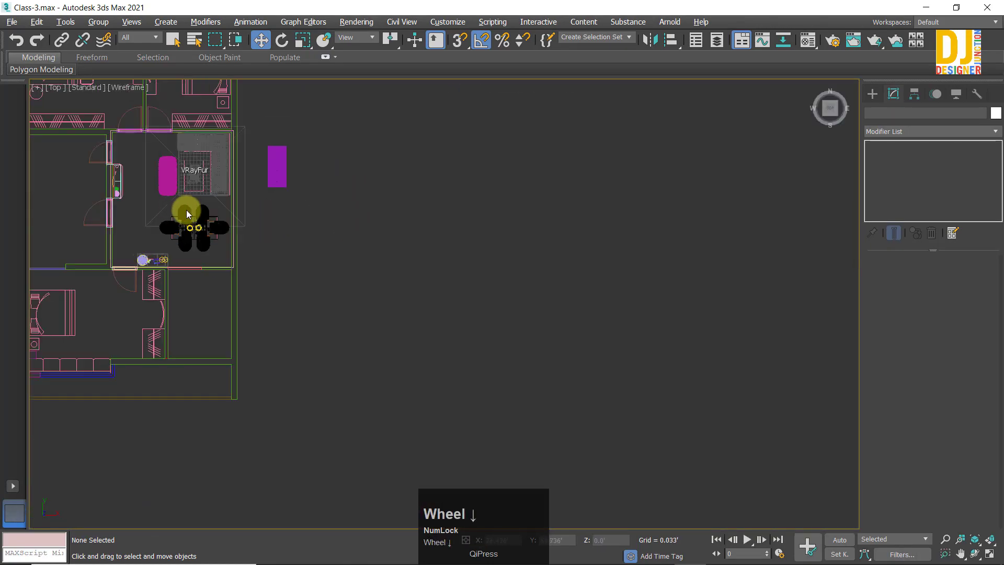
middle_drag(186, 209, 502, 314)
click(438, 269)
key(w)
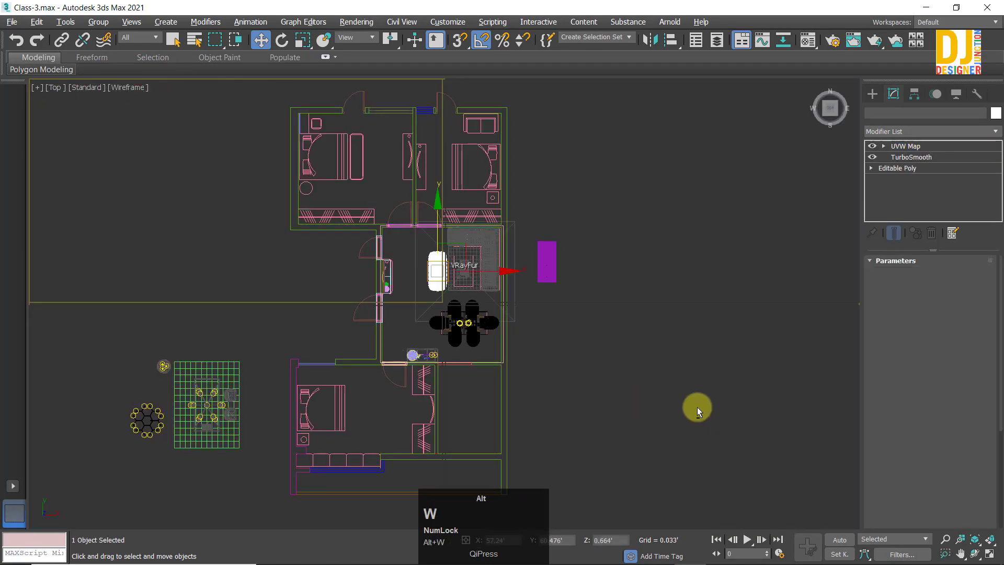
key(p)
key(z)
mouse_move(697, 410)
alt+middle_down()
mouse_move(571, 363)
mouse_move(556, 301)
mouse_move(556, 343)
mouse_move(601, 343)
mouse_move(588, 341)
mouse_move(552, 249)
alt+middle_up()
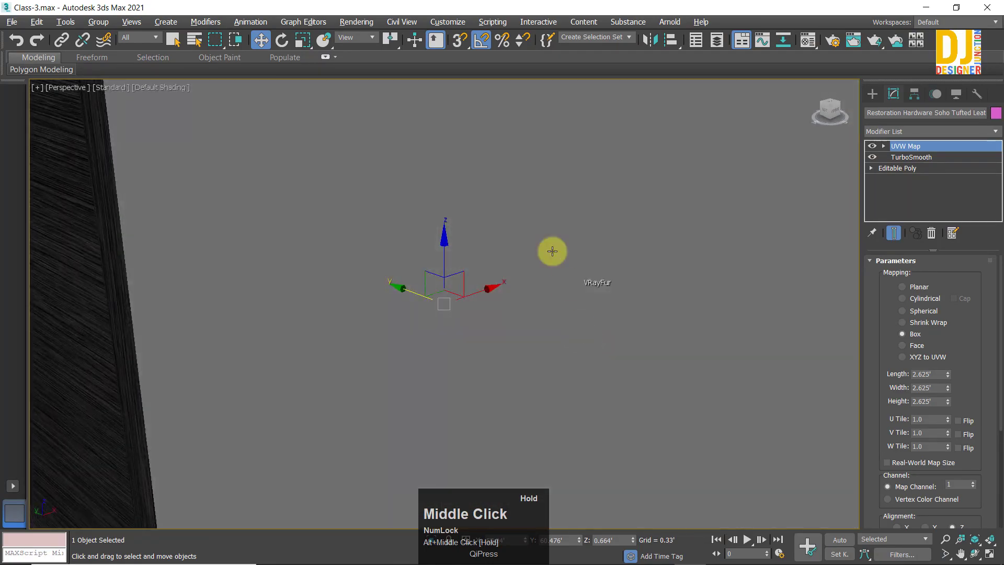
scroll(547, 228, up, 1)
alt+middle_drag(545, 207, 552, 357)
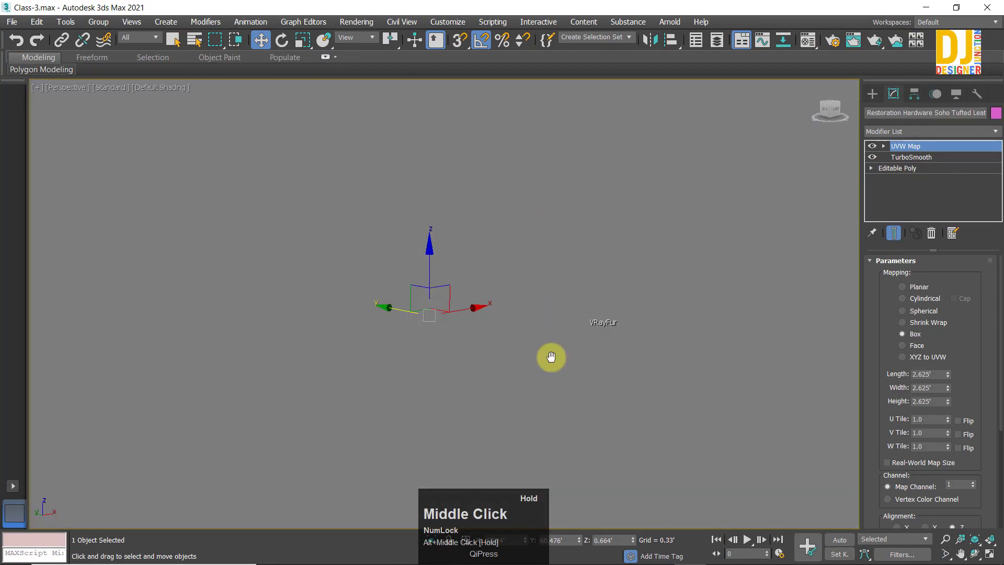
alt+middle_drag(284, 442, 584, 235)
scroll(500, 179, up, 3)
middle_drag(500, 179, 485, 387)
alt+middle_drag(457, 196, 487, 348)
alt+middle_drag(516, 248, 719, 313)
scroll(509, 273, down, 1)
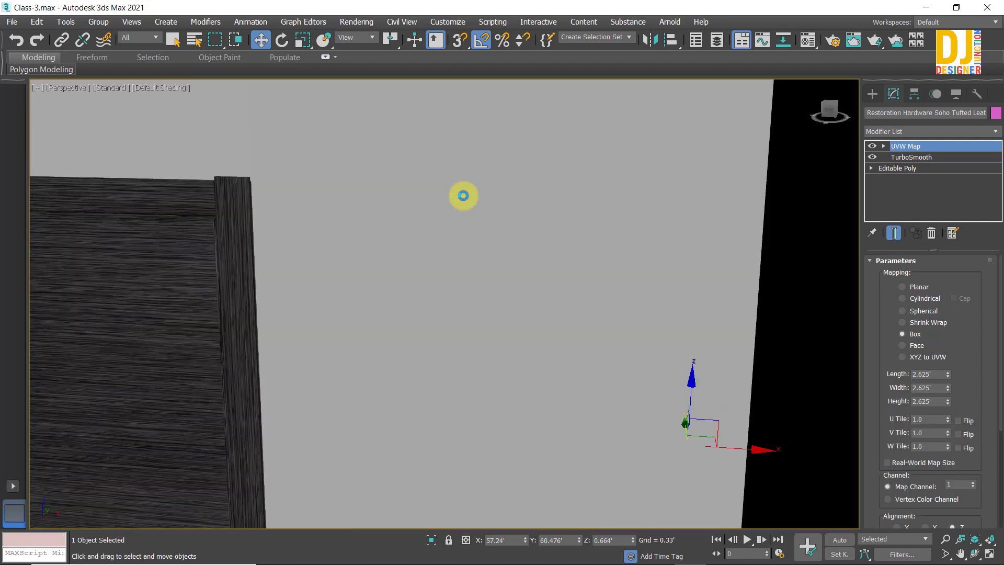
scroll(450, 217, down, 2)
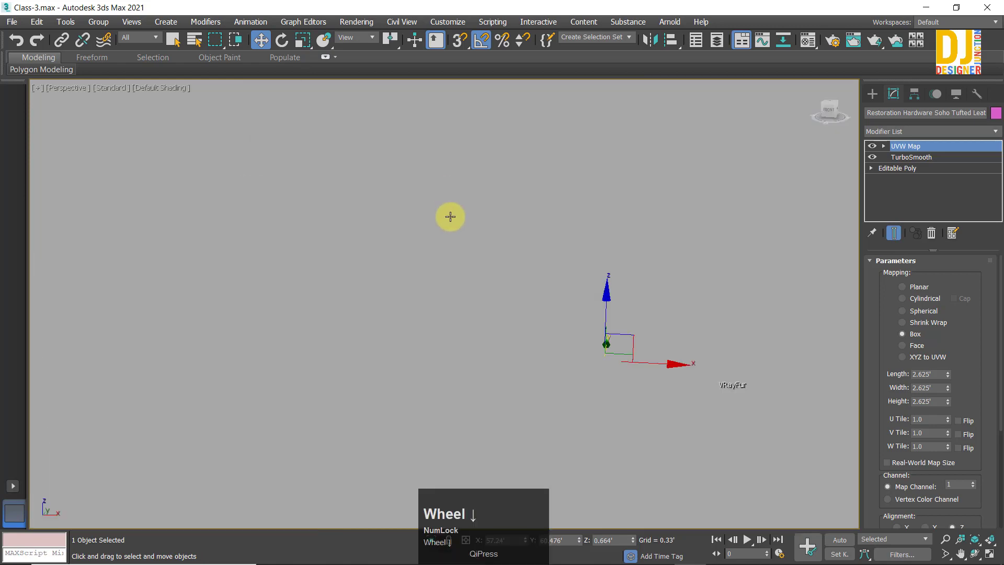
key(z)
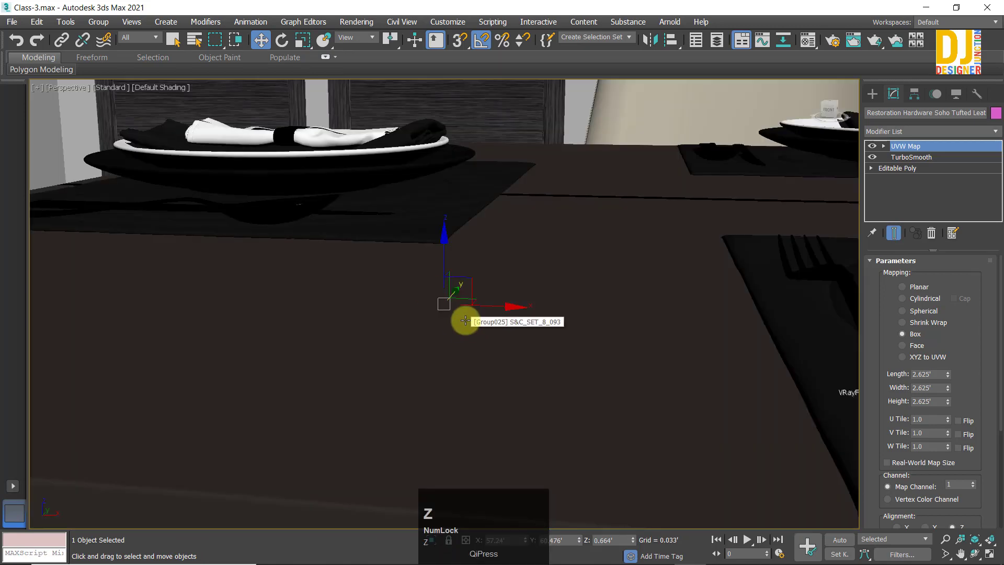
Step: Hide the ceiling box over the living room
alt+middle_drag(459, 321, 385, 325)
scroll(449, 317, down, 2)
scroll(449, 317, down, 5)
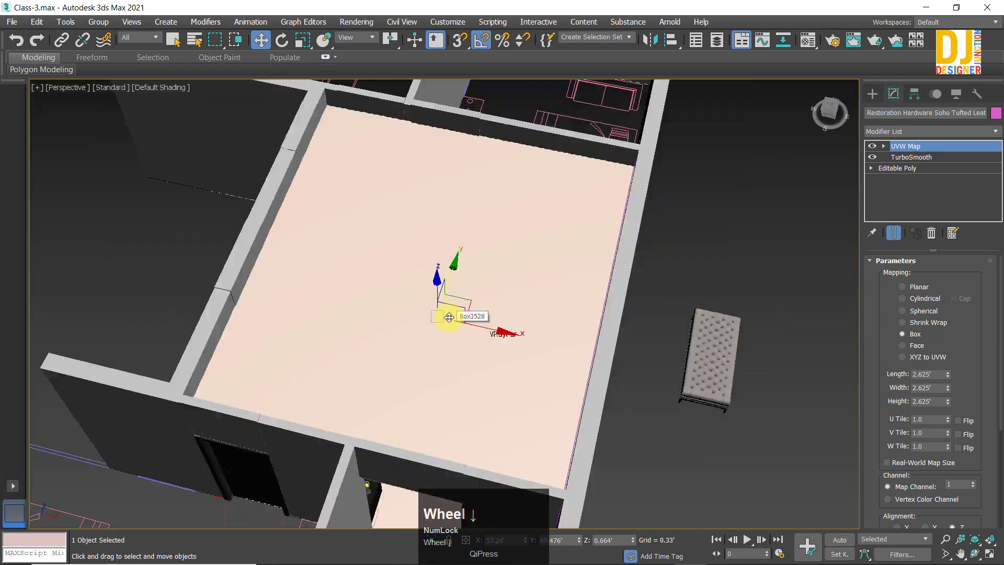
click(199, 226)
right_click(410, 238)
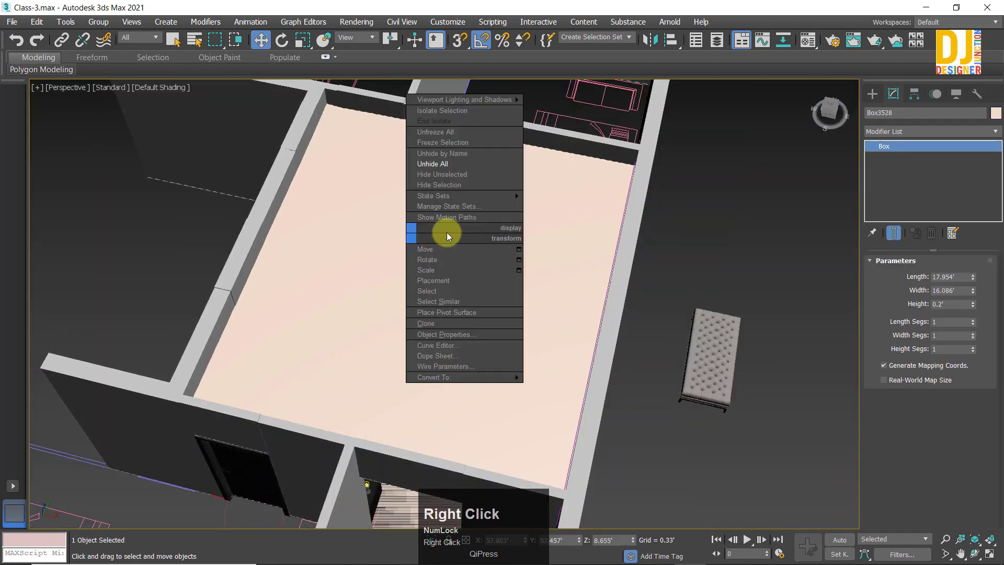
click(428, 186)
Step: Examine the seating area with the corner sofa, rug, coffee table and tufted ottoman from above
alt+middle_drag(455, 224, 441, 287)
scroll(444, 208, down, 6)
scroll(421, 294, up, 5)
scroll(461, 248, down, 4)
scroll(408, 277, up, 6)
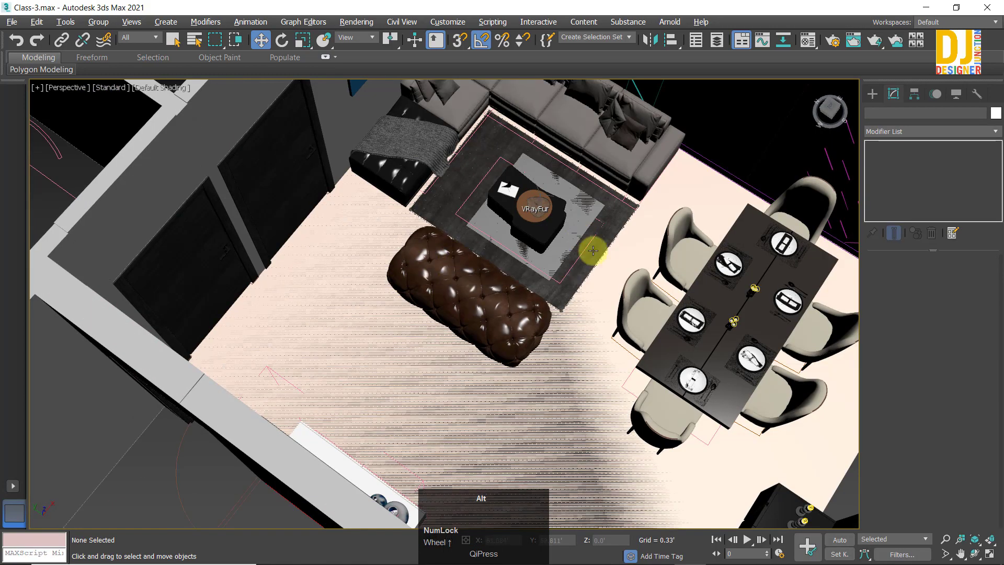
alt+middle_drag(591, 249, 598, 343)
key(z)
scroll(552, 372, up, 8)
alt+middle_drag(552, 372, 520, 319)
scroll(541, 314, down, 6)
scroll(486, 311, up, 5)
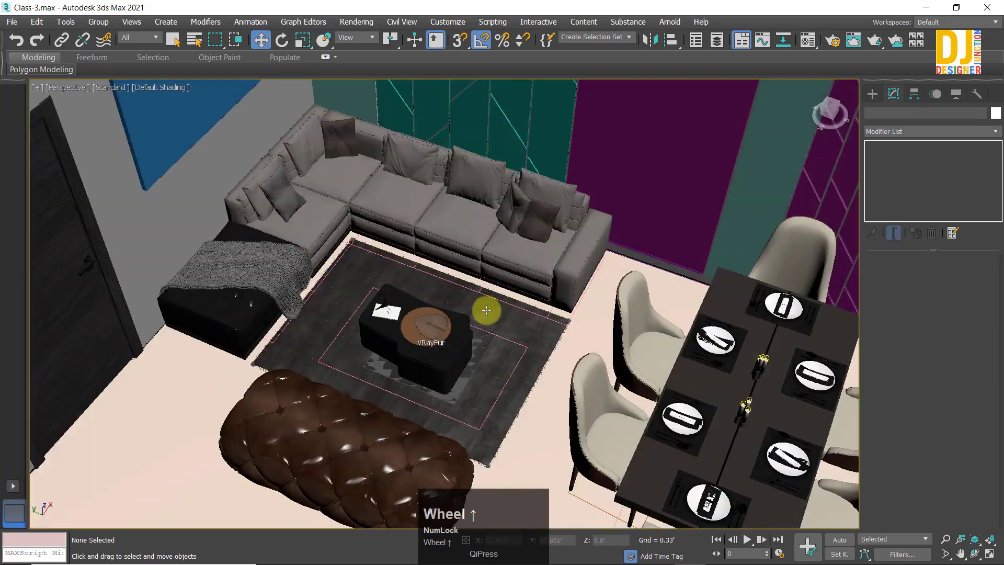
Step: Examine the panelled wall behind the sofa and the opposite wall with the TV unit and doors
alt+middle_drag(413, 201, 439, 329)
scroll(459, 280, down, 3)
scroll(399, 240, down, 10)
click(399, 240)
key(z)
click(492, 189)
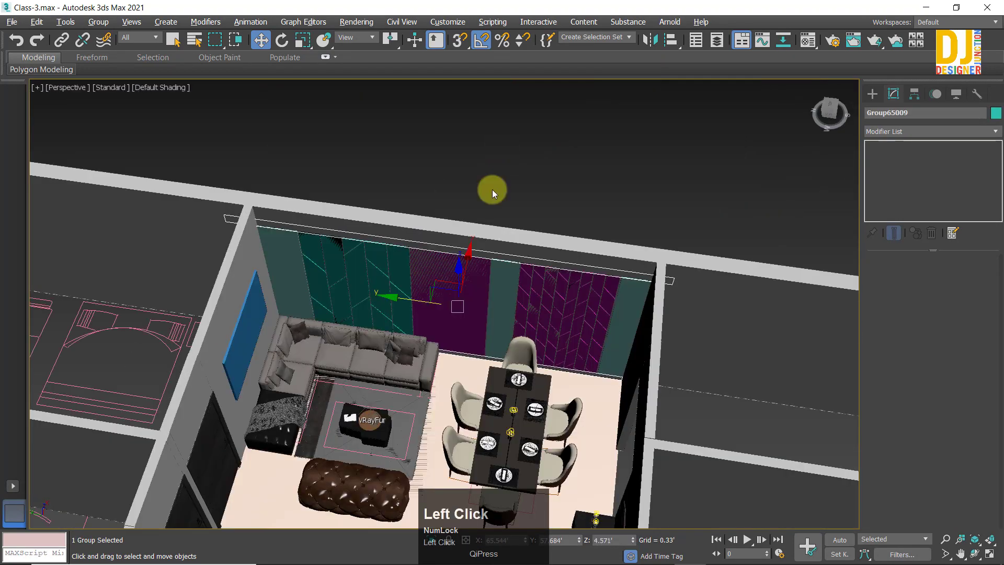
alt+middle_drag(491, 189, 441, 260)
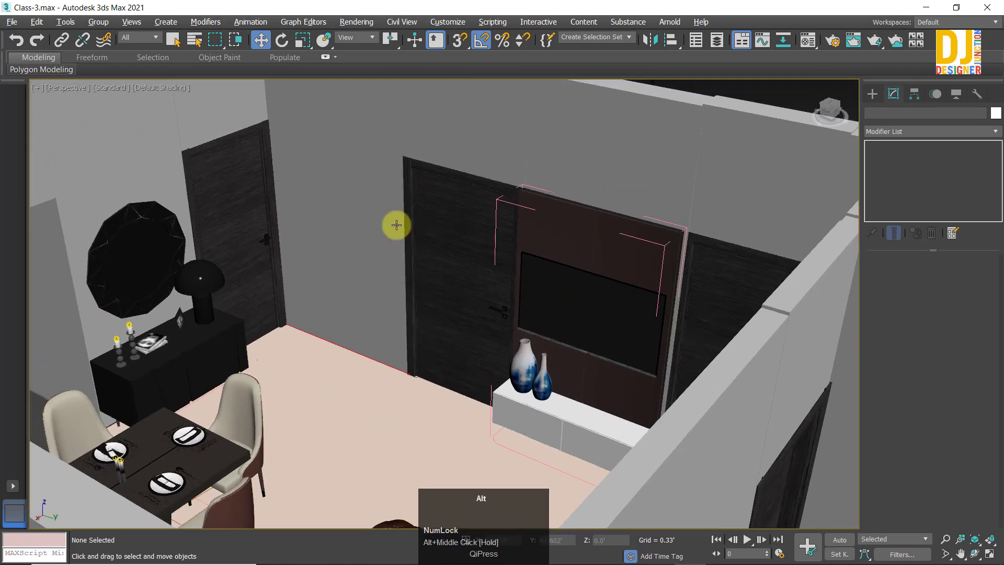
alt+middle_drag(397, 225, 455, 268)
scroll(363, 230, down, 5)
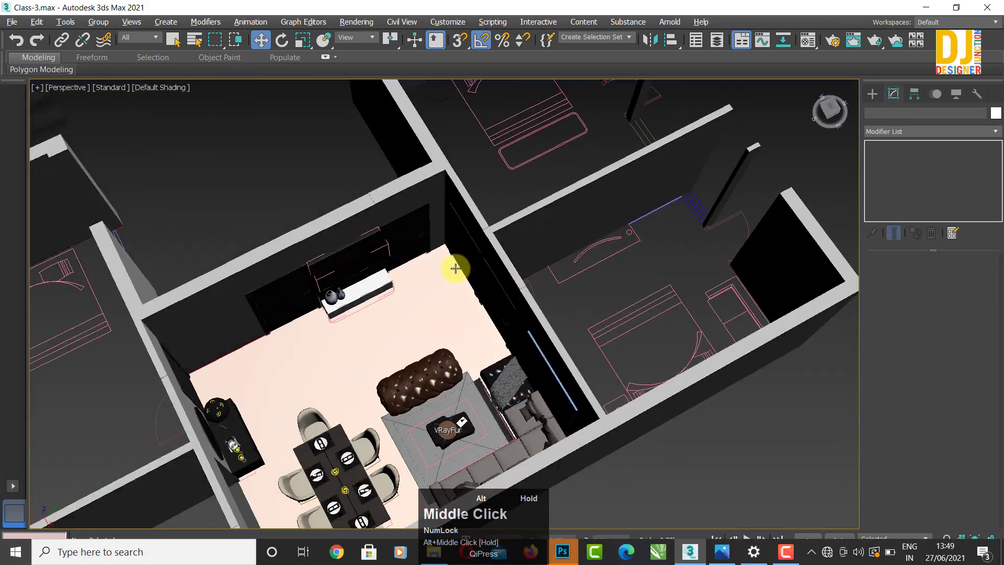
Step: Examine the ottoman, the rug and the dining table with its place settings and chairs up close
scroll(336, 331, up, 3)
alt+middle_drag(336, 331, 394, 224)
scroll(332, 395, up, 3)
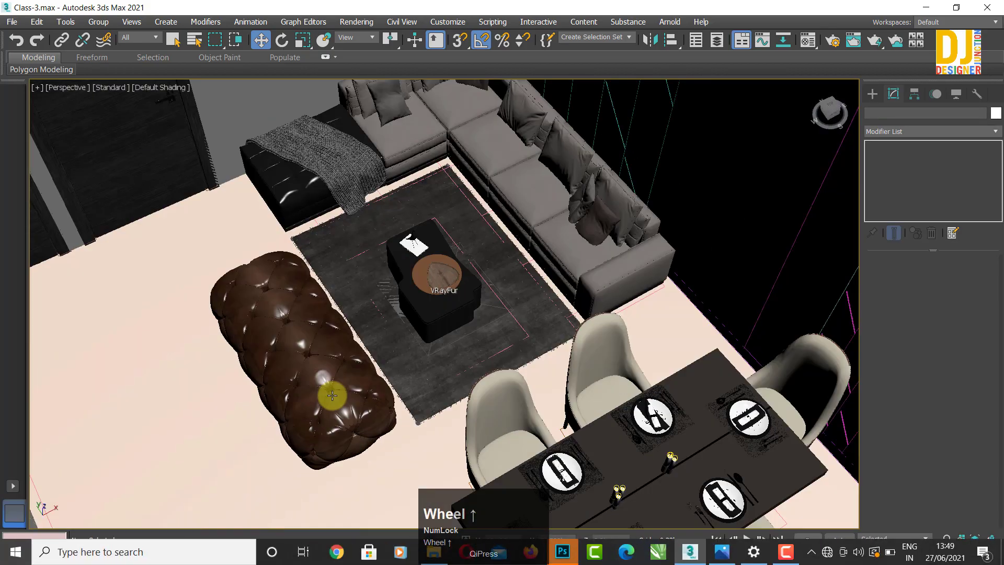
scroll(332, 394, up, 5)
scroll(273, 339, down, 5)
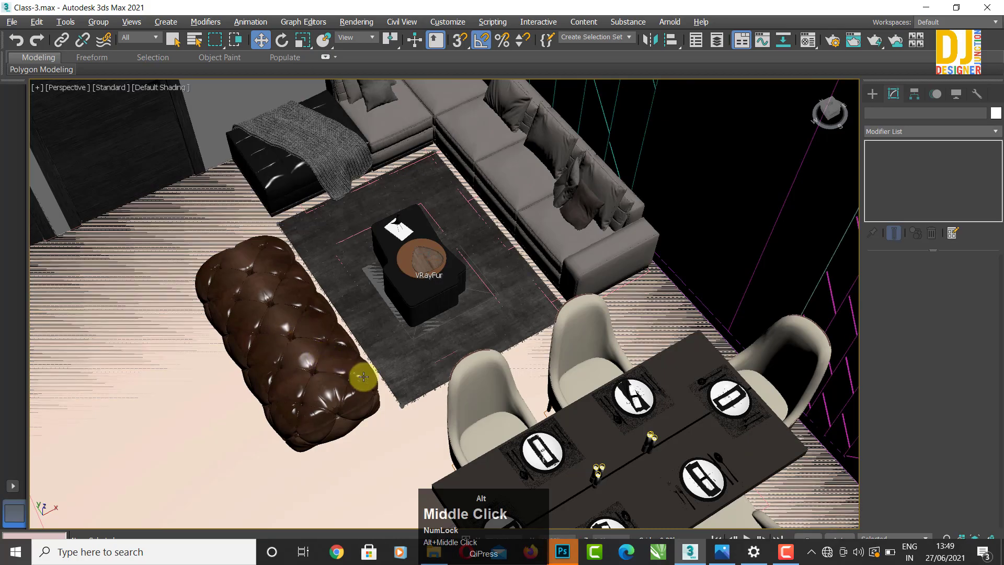
alt+middle_drag(363, 377, 334, 372)
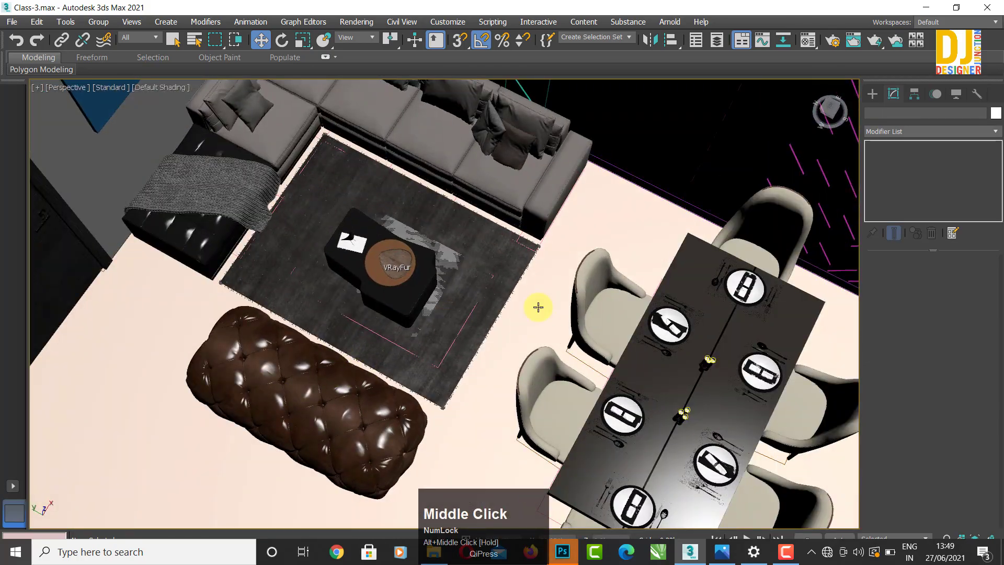
mouse_move(538, 307)
alt+middle_down()
mouse_move(576, 287)
mouse_move(513, 293)
mouse_move(478, 321)
mouse_move(530, 301)
alt+middle_up()
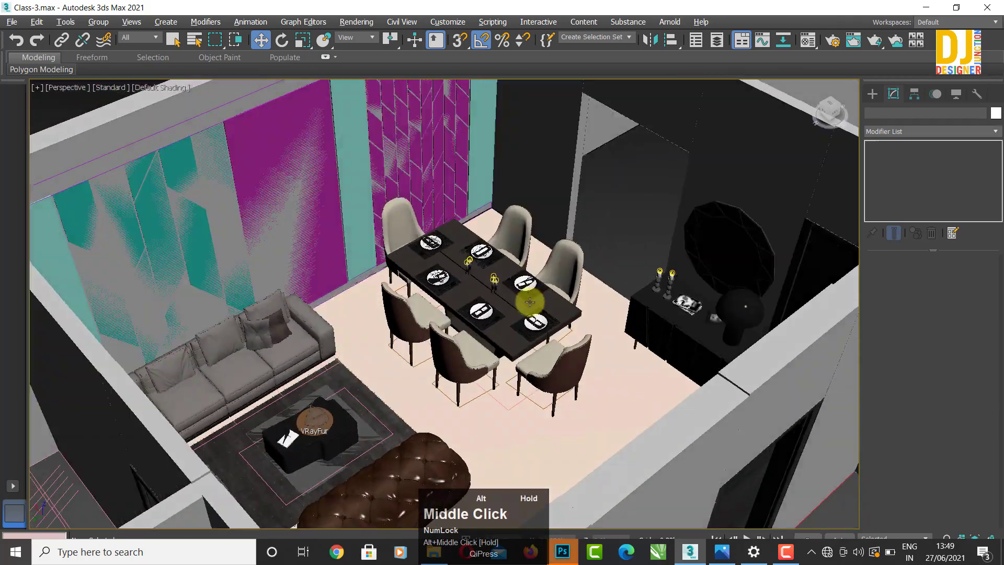
scroll(531, 363, up, 4)
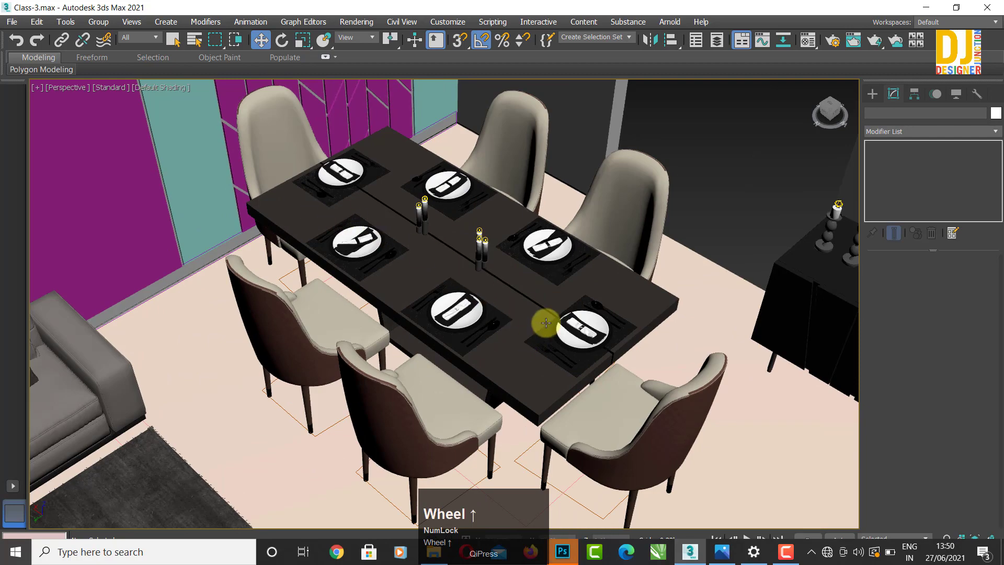
scroll(546, 323, down, 5)
Step: Examine the teal and purple wall panels, the sideboard with its round mirror, and the TV unit
alt+middle_drag(526, 396, 551, 218)
scroll(536, 226, up, 4)
middle_drag(198, 224, 406, 289)
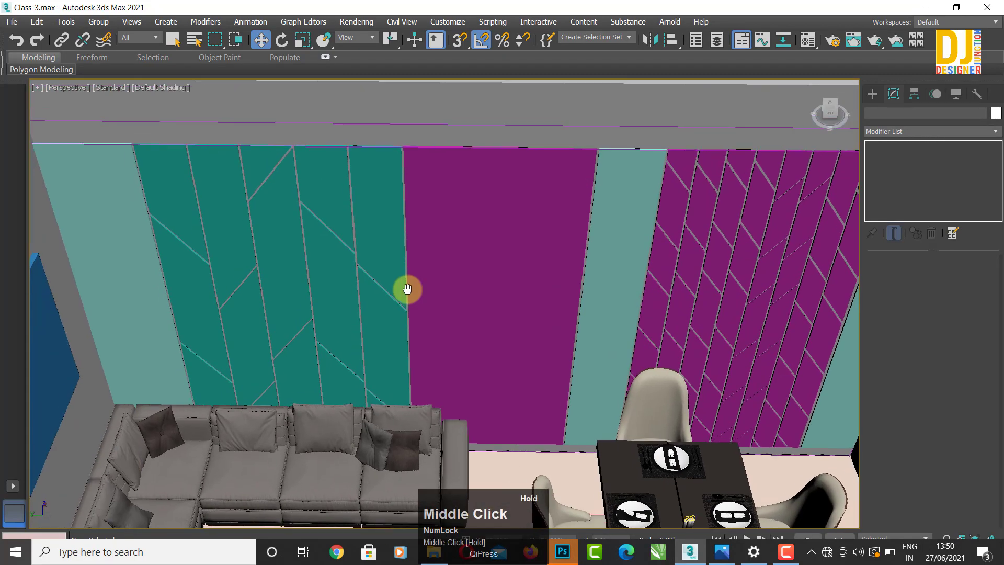
scroll(484, 293, down, 3)
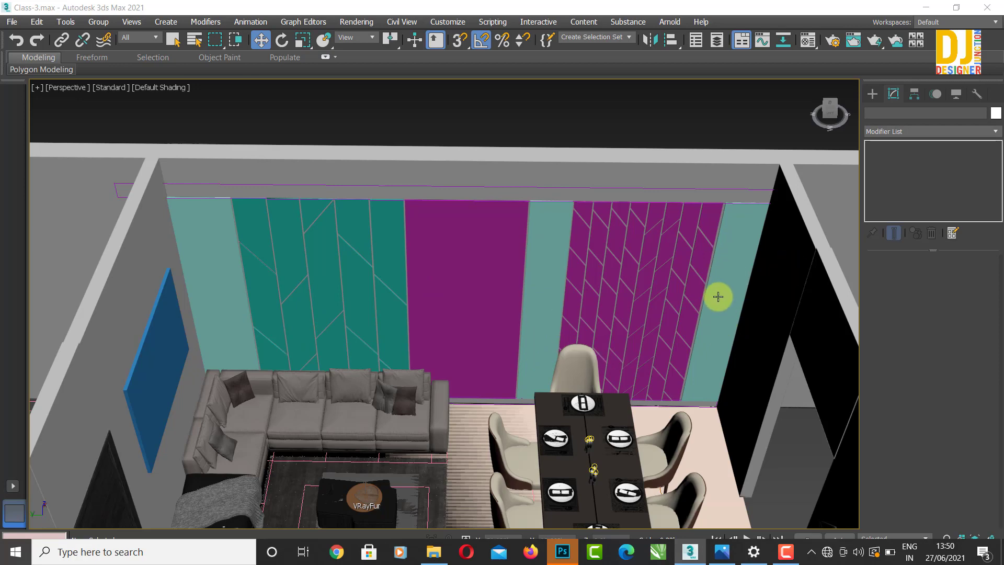
alt+middle_drag(713, 285, 340, 153)
alt+middle_drag(685, 305, 732, 303)
middle_drag(747, 181, 595, 259)
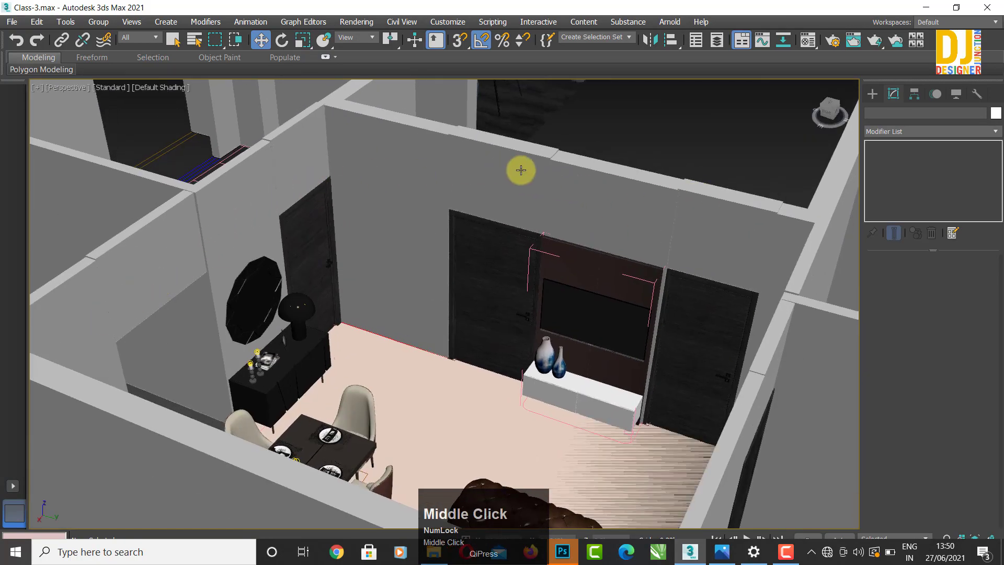
Step: Examine the complete furnished living room layout from several elevated angles
alt+middle_drag(532, 241, 368, 262)
scroll(491, 298, down, 1)
scroll(492, 299, down, 3)
scroll(467, 343, up, 4)
alt+middle_drag(465, 345, 381, 281)
alt+middle_drag(461, 305, 555, 325)
scroll(513, 247, down, 3)
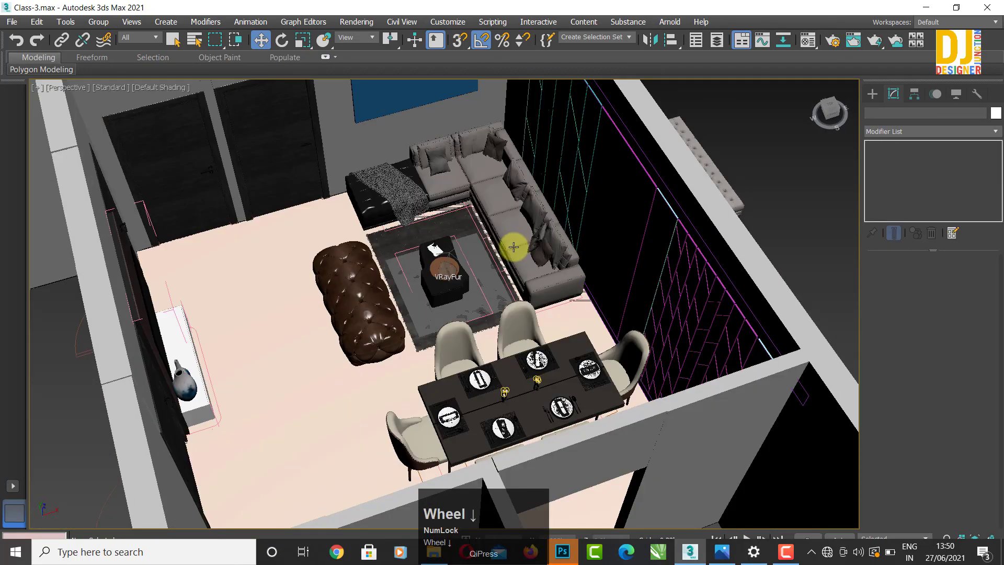
alt+middle_drag(513, 246, 414, 269)
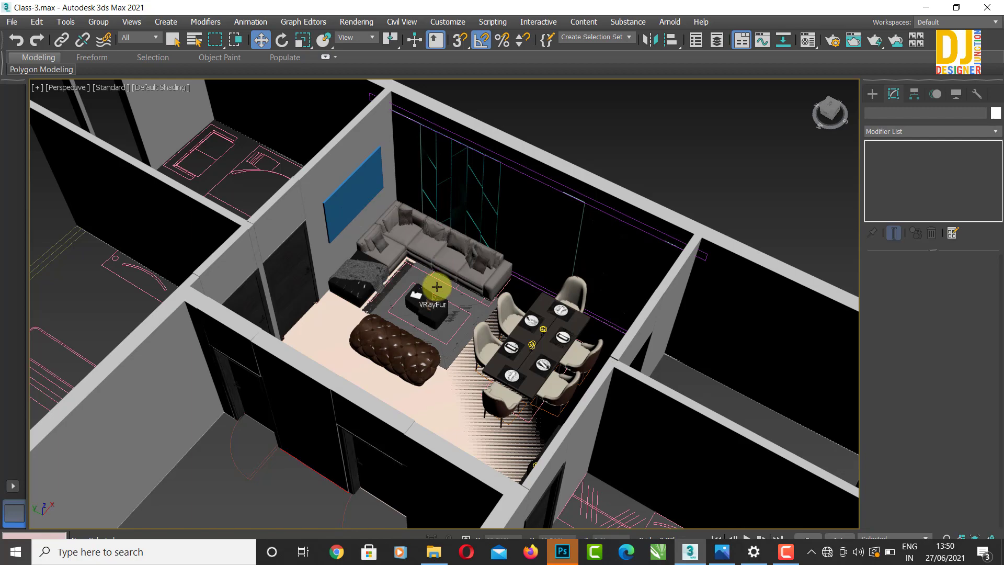
alt+middle_drag(408, 268, 403, 315)
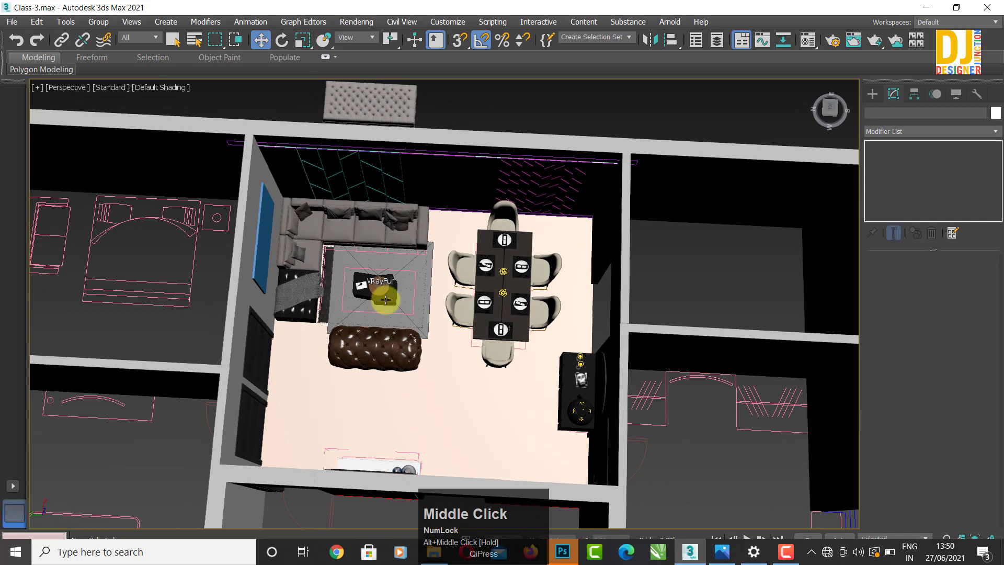
scroll(460, 336, down, 3)
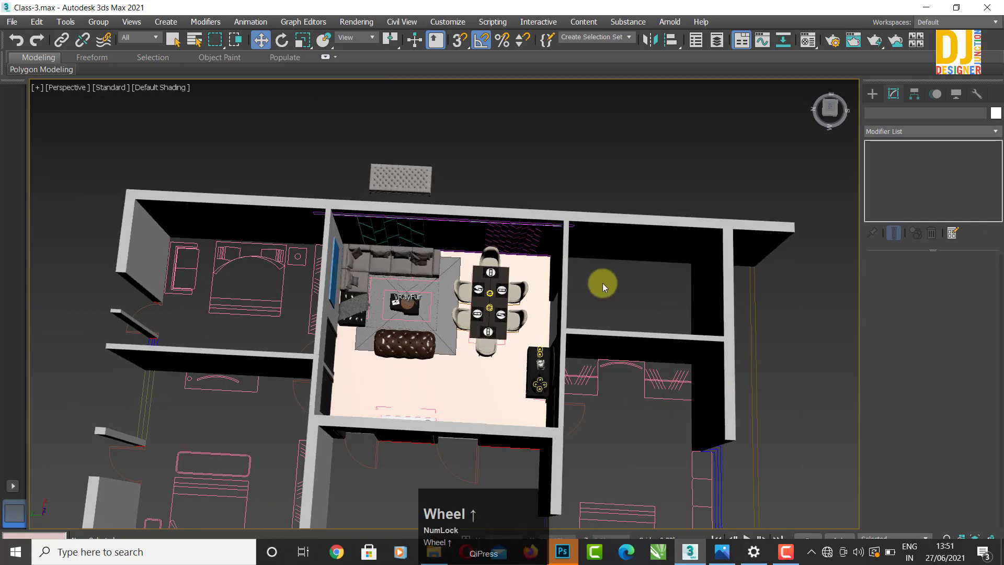
scroll(602, 283, up, 3)
middle_drag(262, 291, 311, 263)
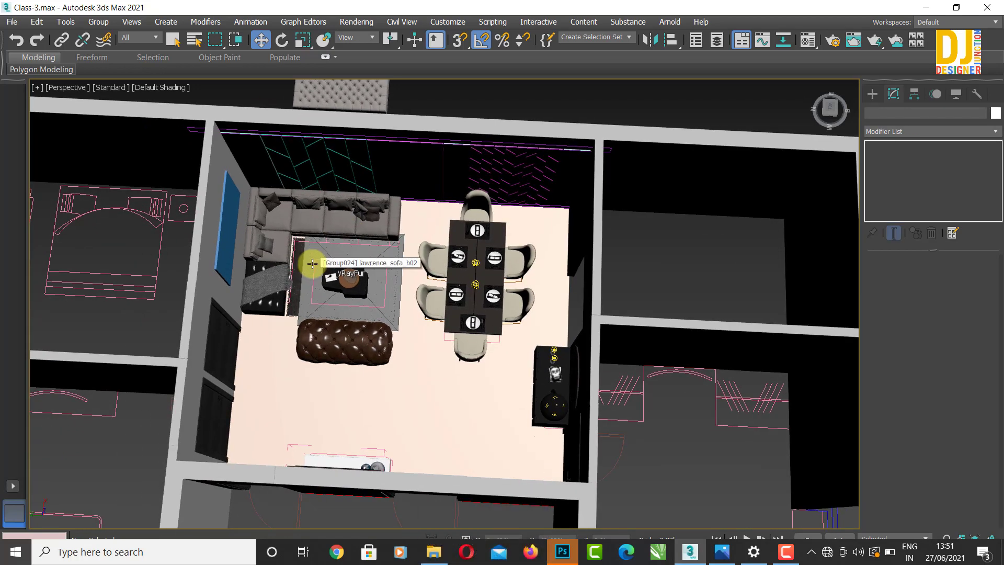
scroll(313, 263, up, 2)
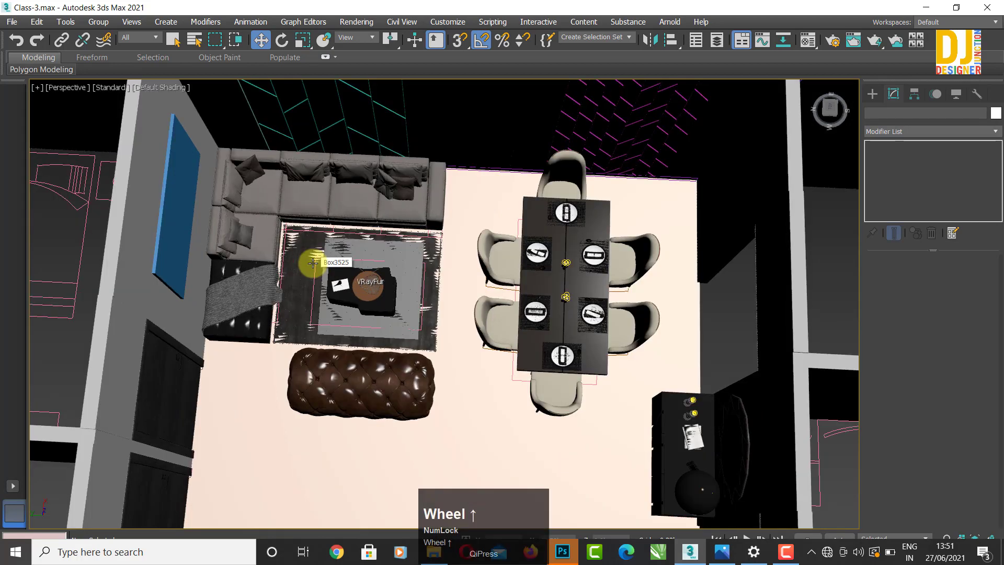